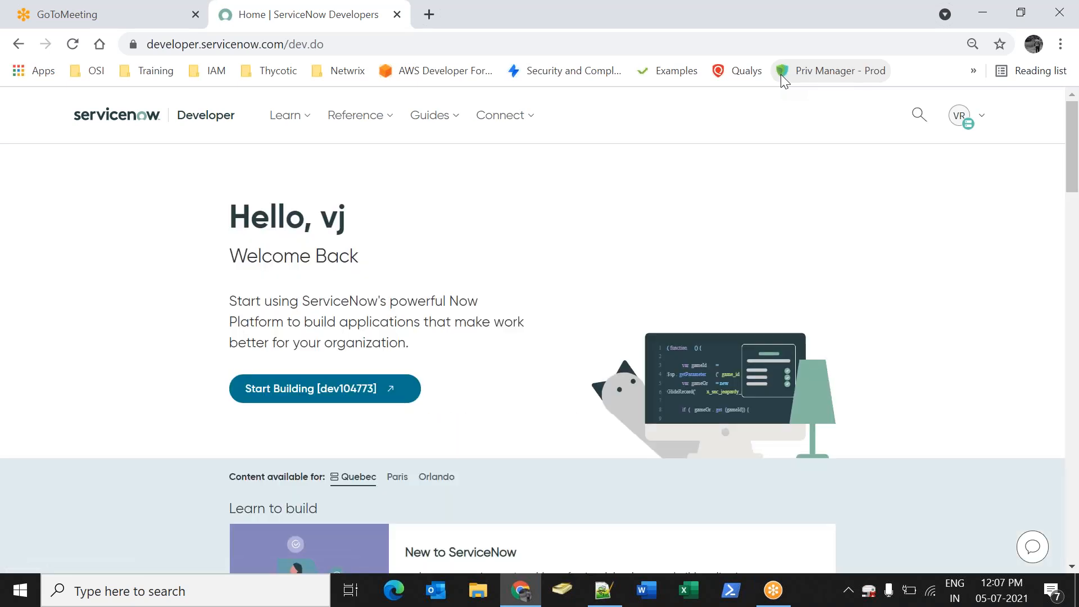
Launch the personal developer instance and sign in with the administrator user name and password
left_click(303, 393)
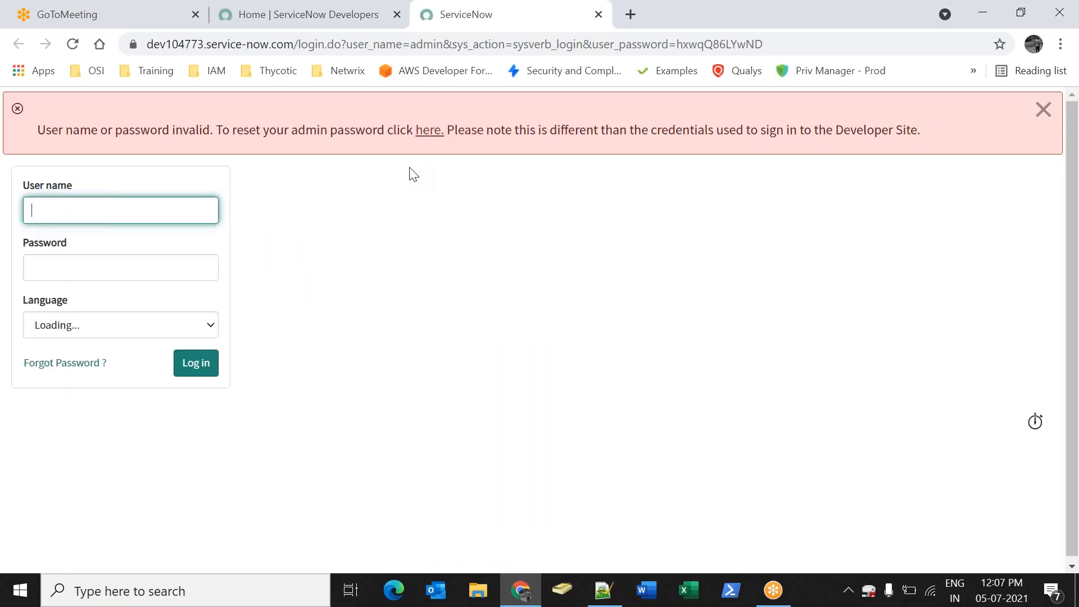
type("min")
key("Tab")
type("admin")
key("Return")
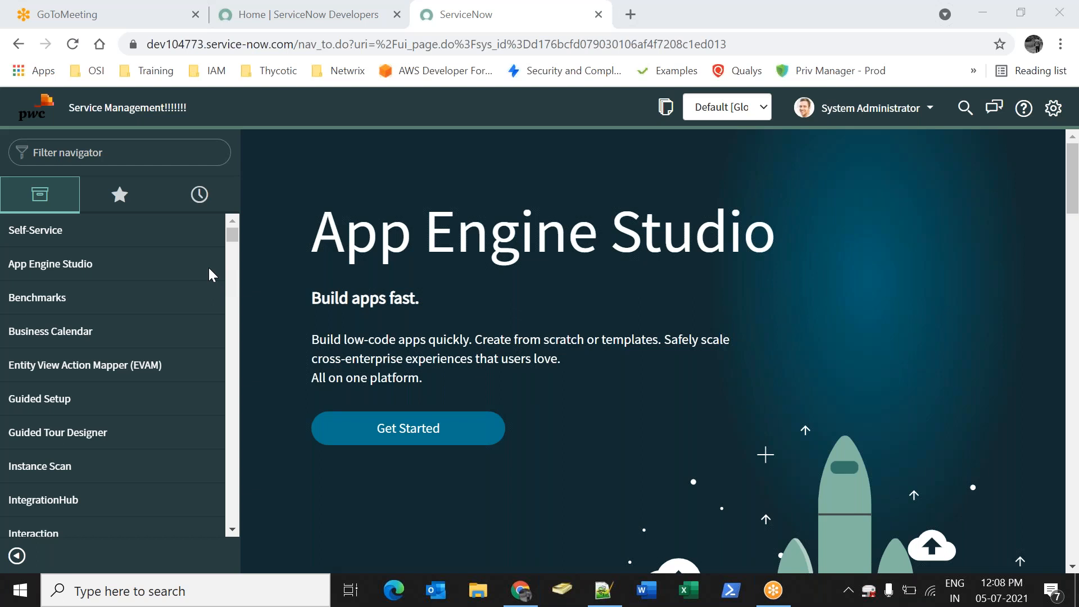
Filter the navigator for 'Service ca' and open the Catalogs module and Service Catalog home
left_click(79, 152)
type("Service ca")
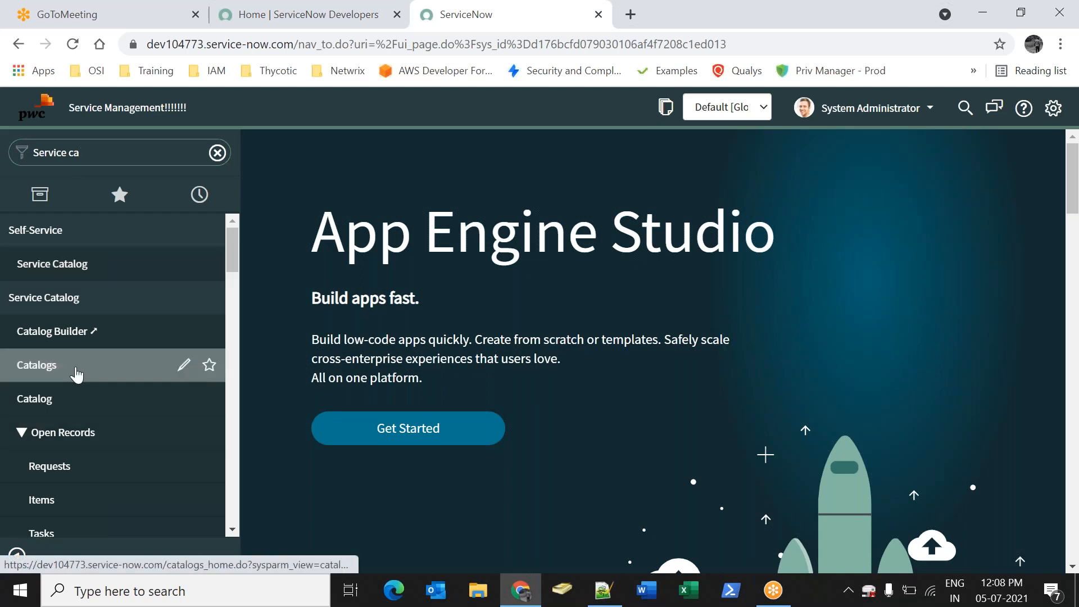
left_click(53, 378)
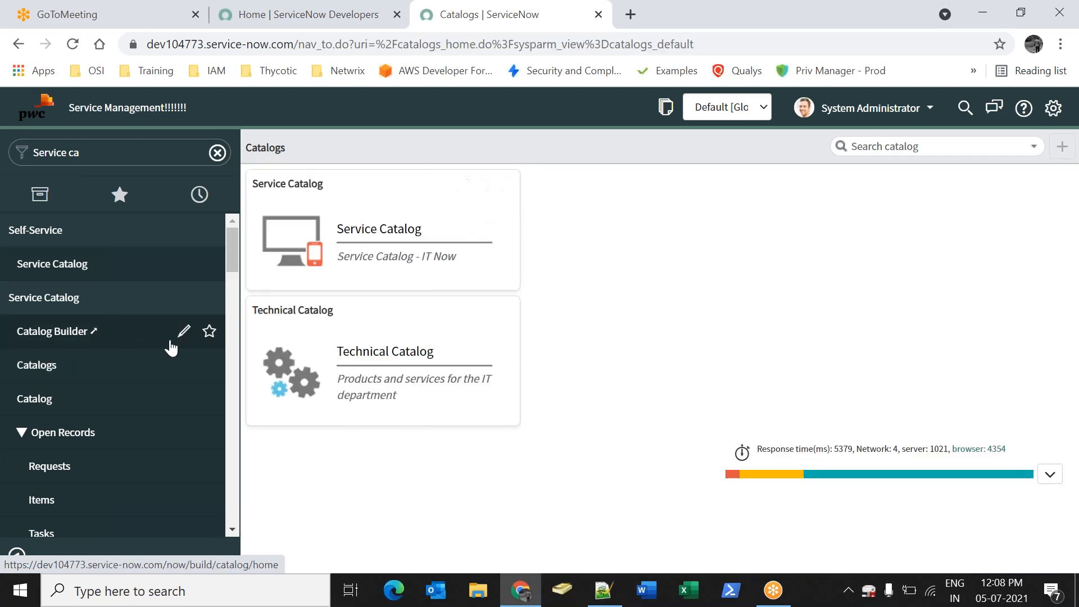
left_click(398, 227)
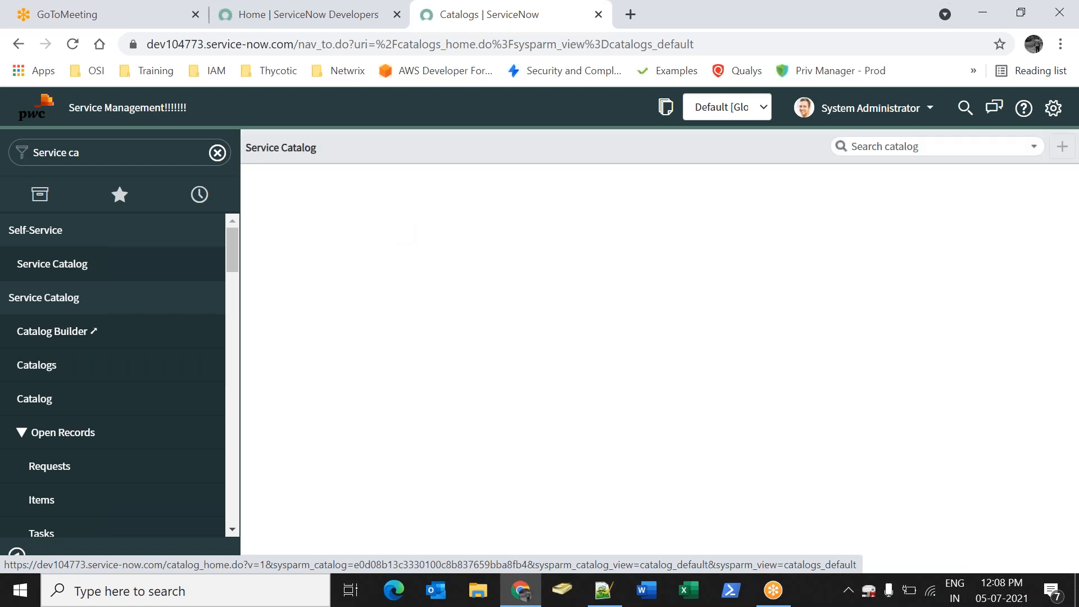
Search the navigator for 'maintain itcat' and open Maintain Catalogs
left_click(129, 153)
type("maintain i")
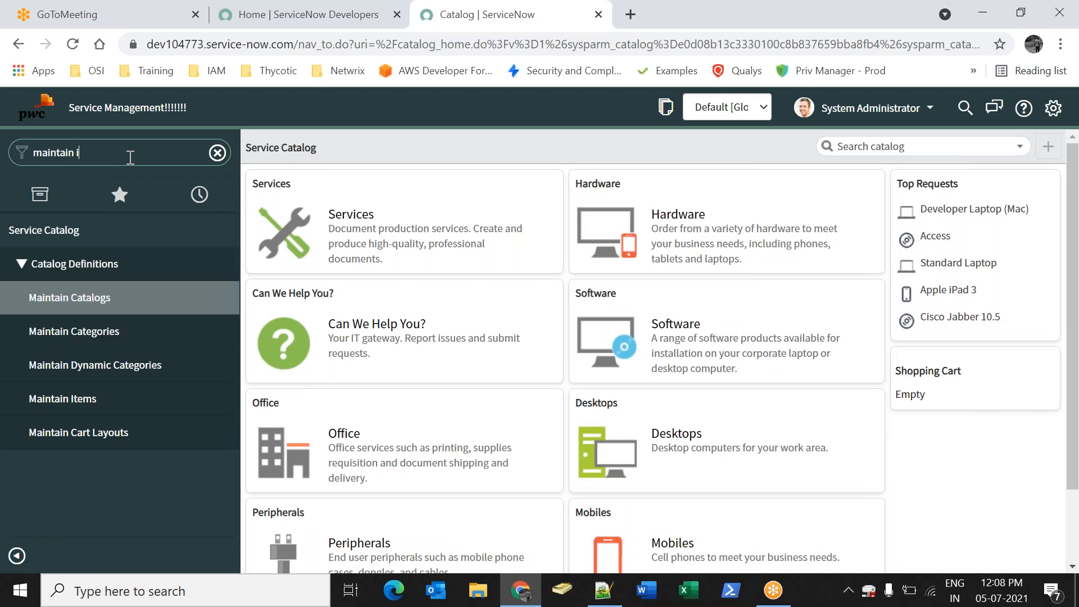
type("tcat")
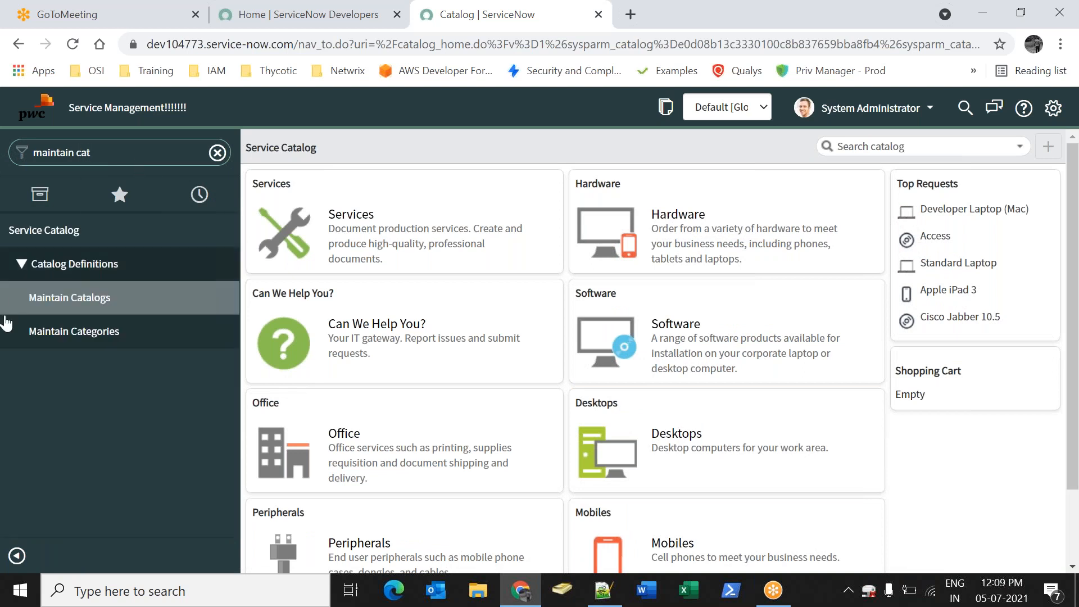
left_click(67, 303)
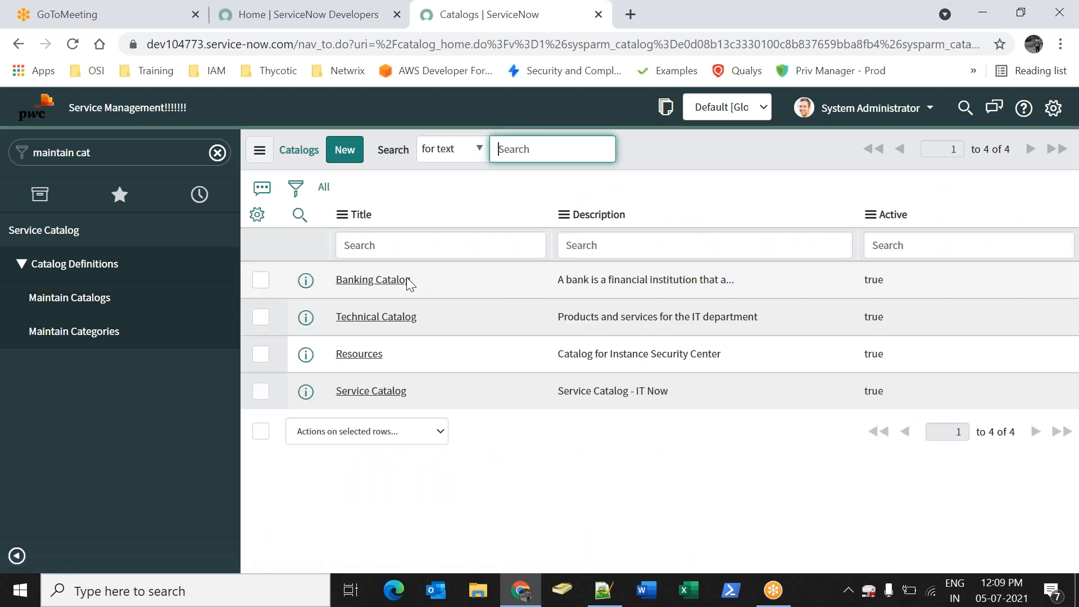
Open the Banking Catalog record and show its categories, including Axis Bank
left_click(398, 286)
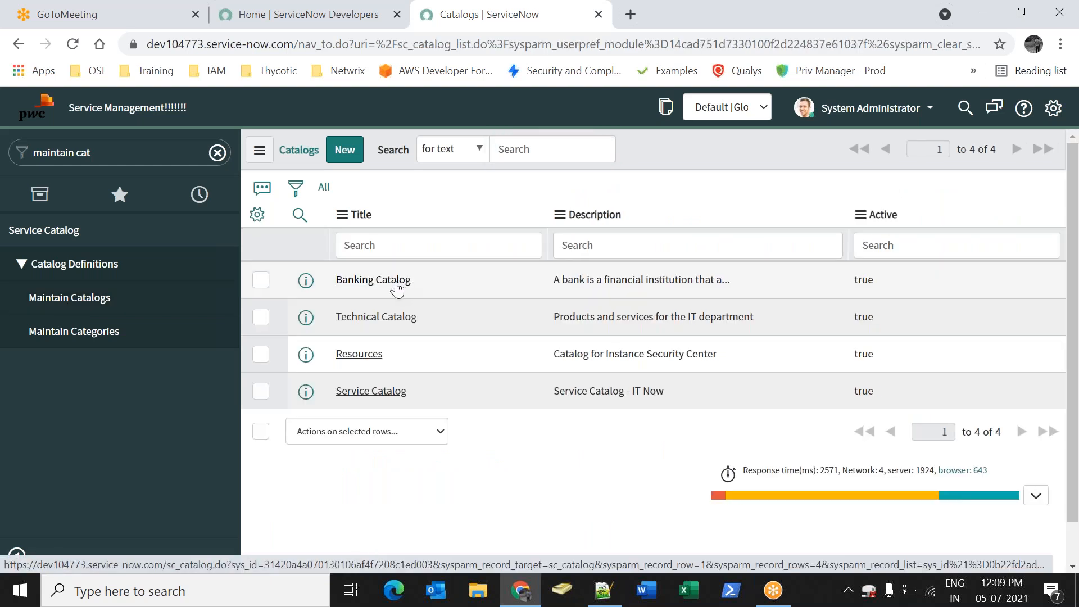
left_click(397, 286)
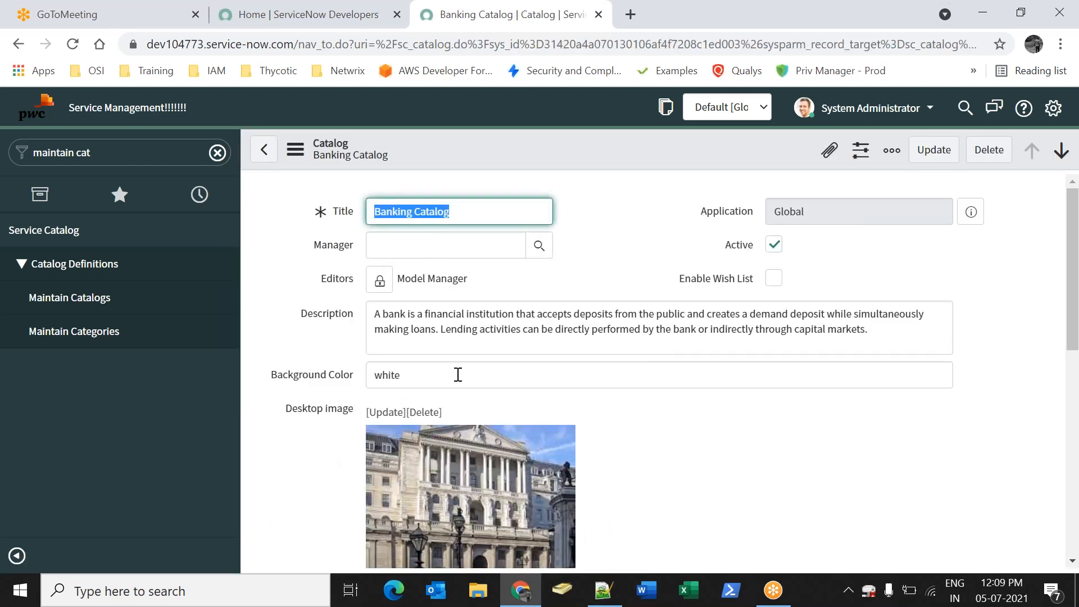
left_click(592, 448)
scroll(552, 446, "down", 8)
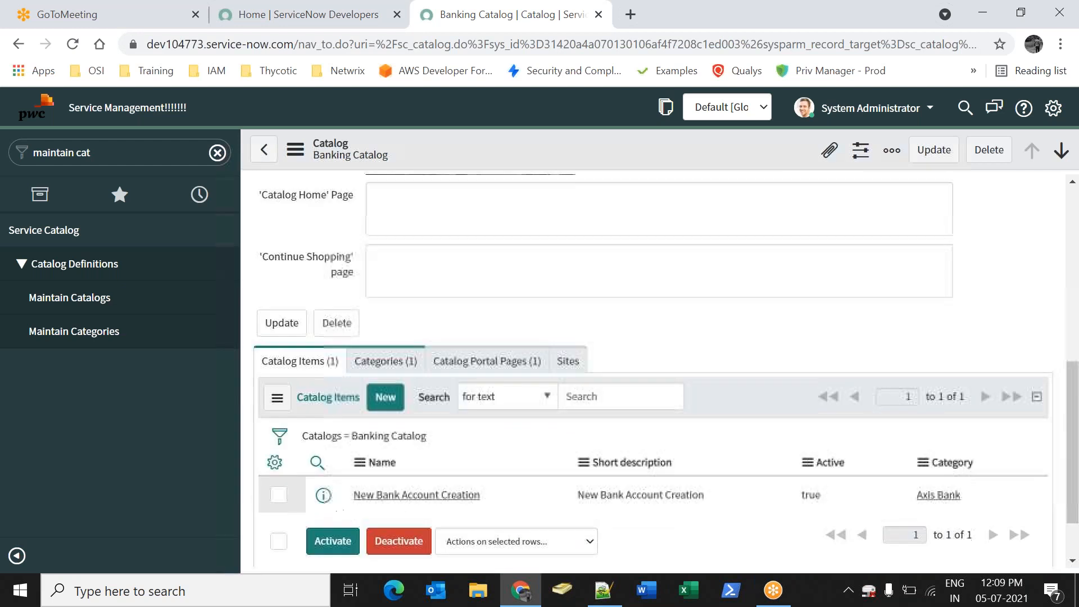
scroll(552, 447, "down", 2)
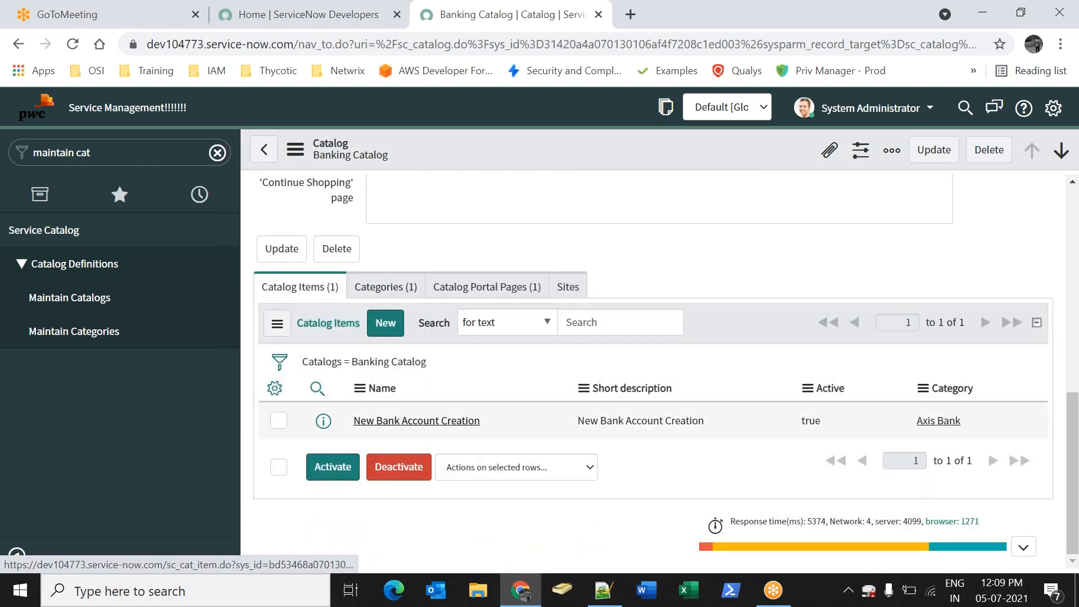
left_click(387, 287)
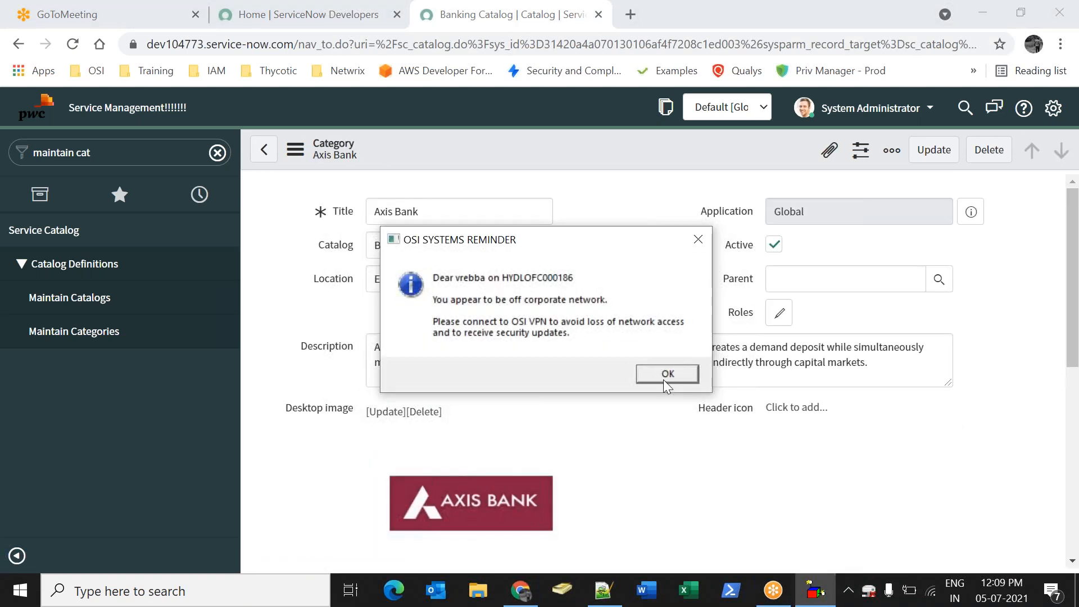
left_click(660, 374)
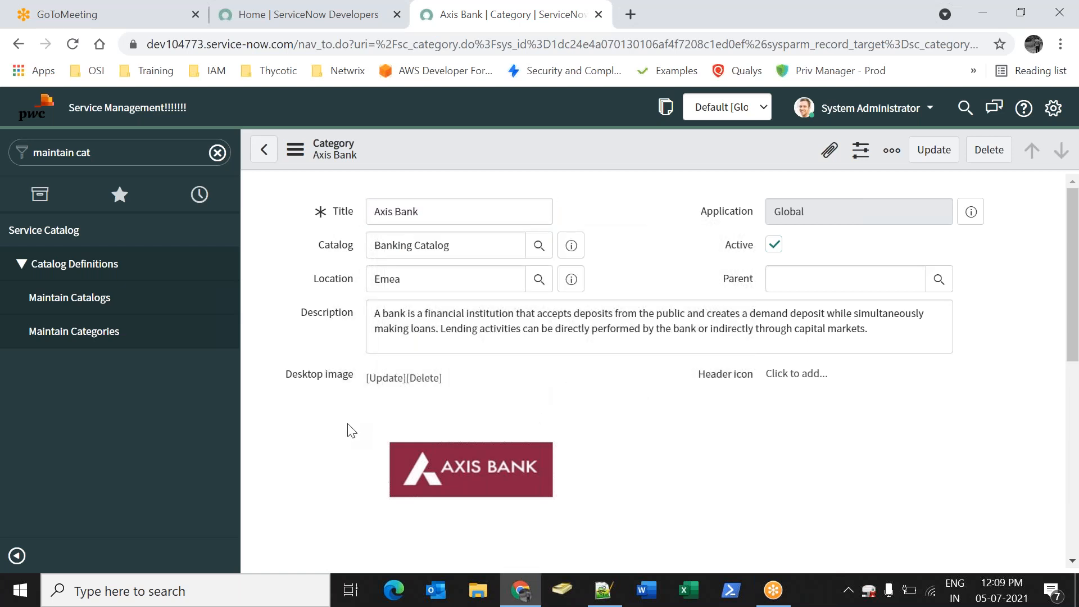
scroll(396, 423, "down", 2)
scroll(399, 426, "down", 5)
Open the New Bank Account Creation catalog item and scroll to its variables
left_click_drag(263, 288, 314, 288)
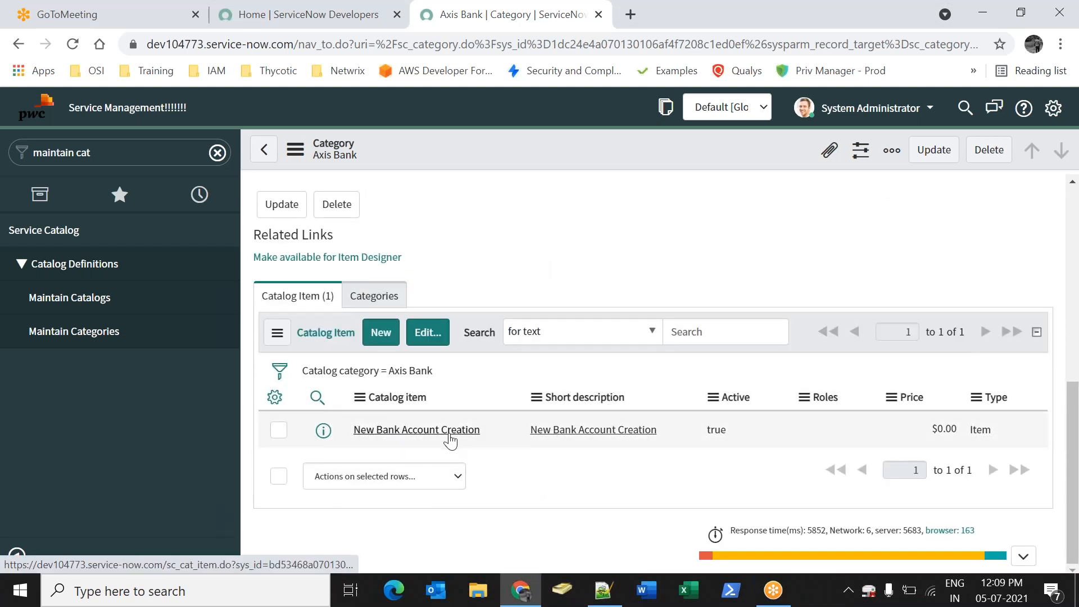
left_click(449, 431)
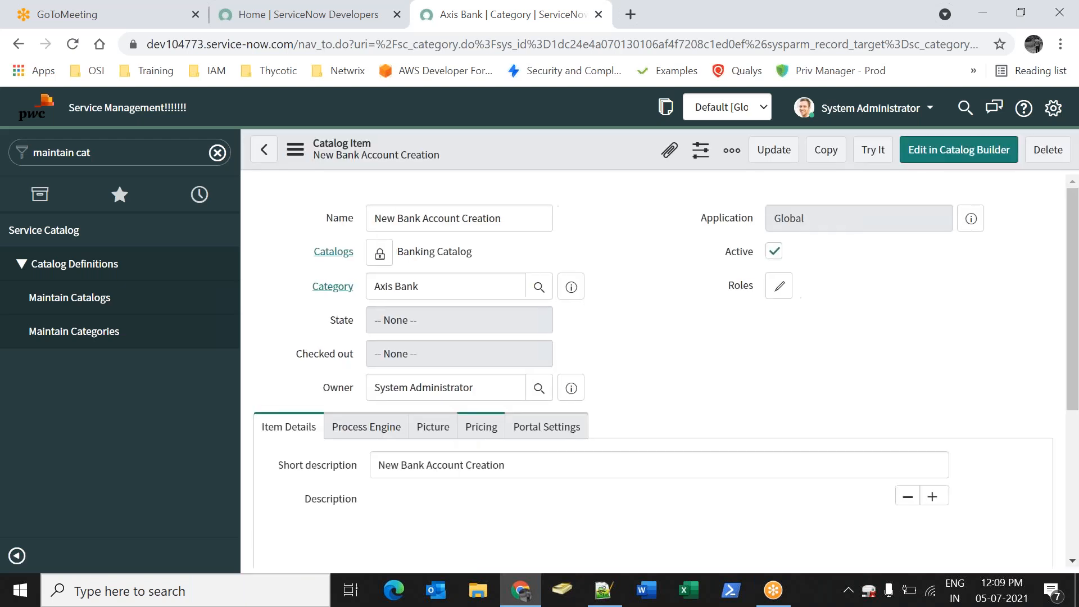
scroll(646, 378, "down", 6)
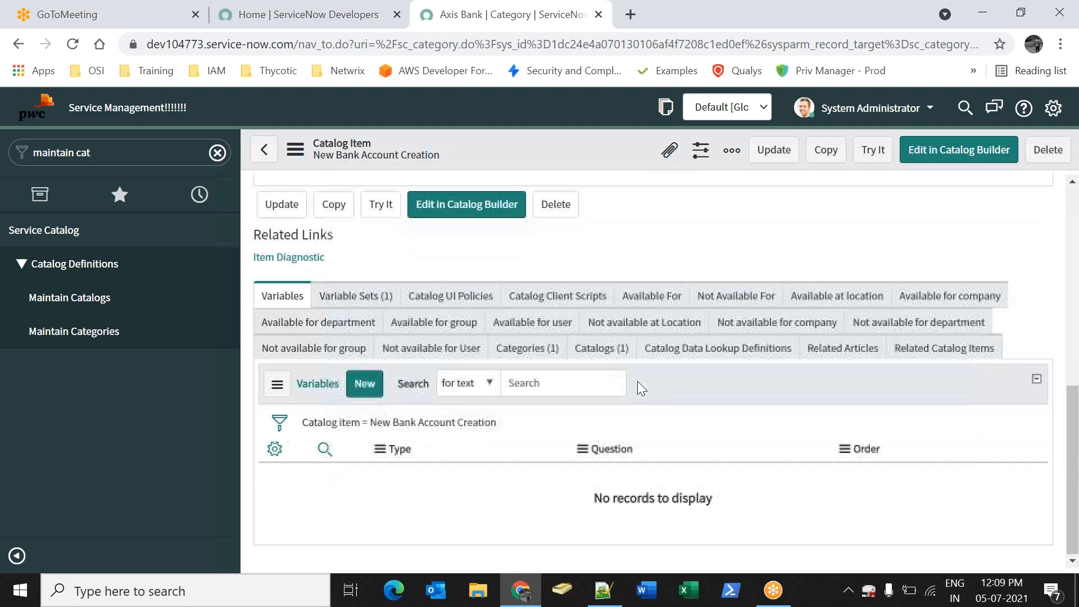
scroll(432, 387, "down", 8)
Preview New Bank Account Creation as an order form, then return to the item record
left_click(873, 150)
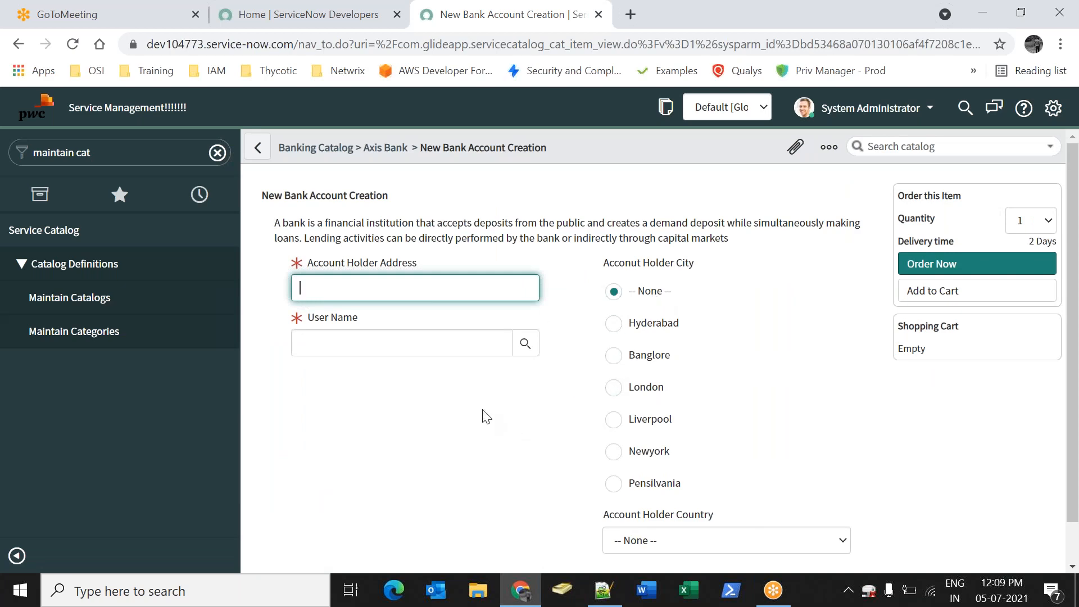
scroll(509, 428, "down", 1)
scroll(508, 429, "up", 1)
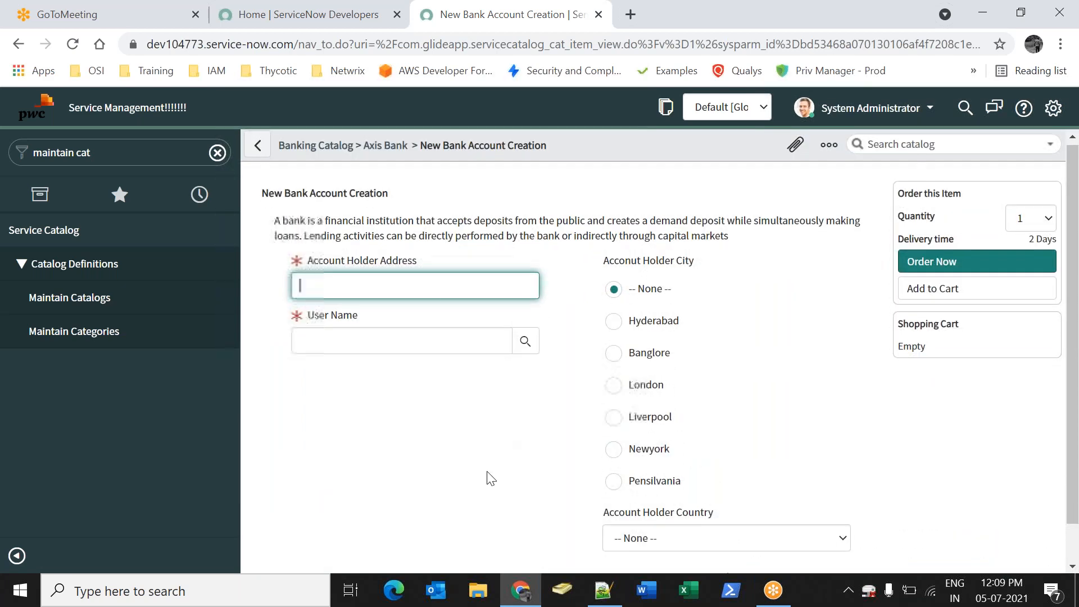
scroll(489, 477, "down", 1)
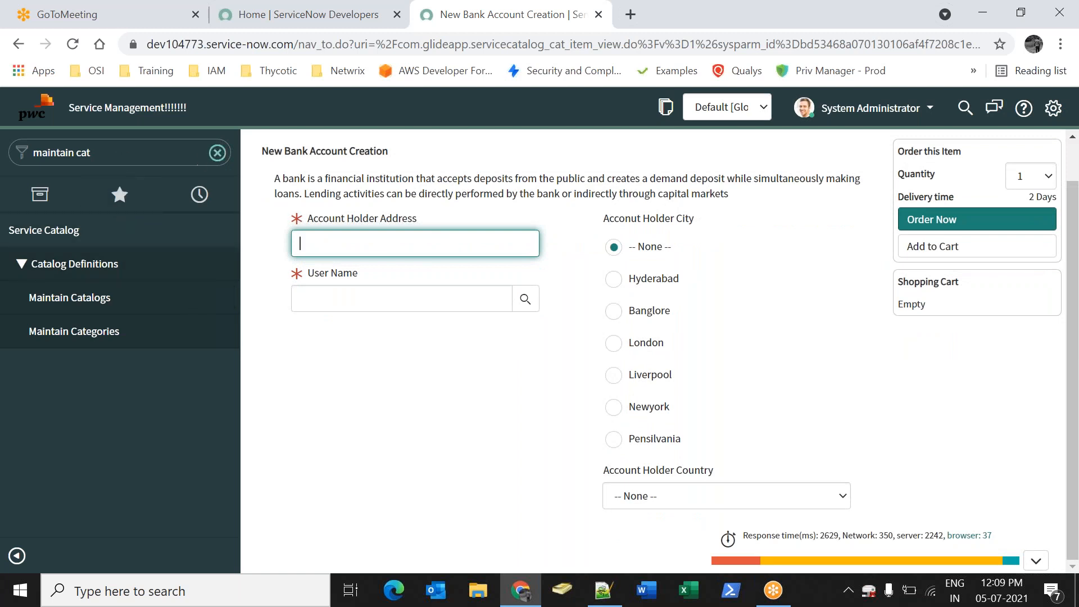
left_click(387, 206)
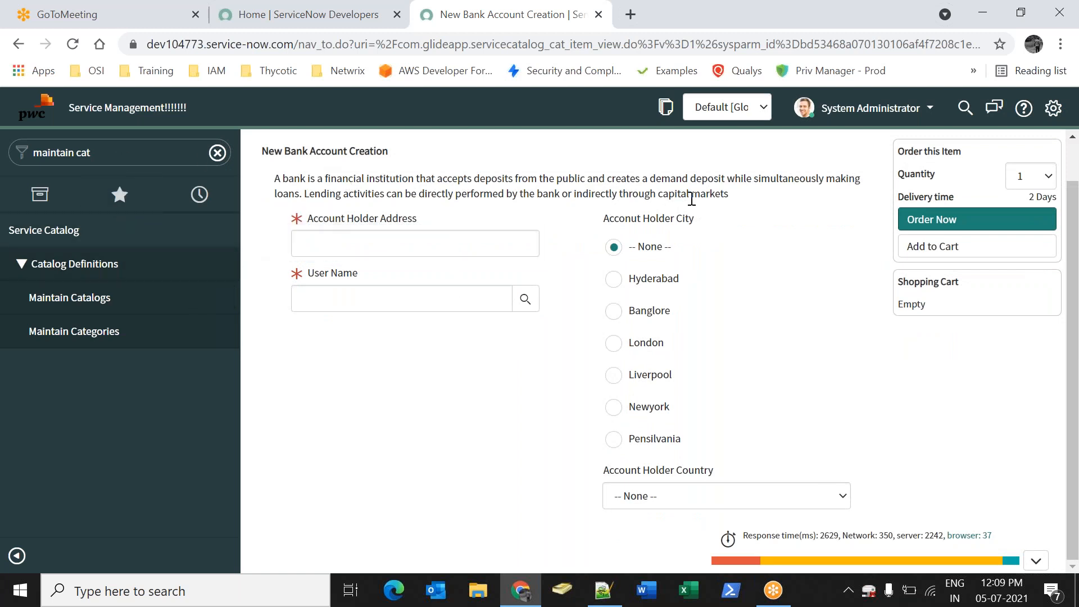
left_click(22, 51)
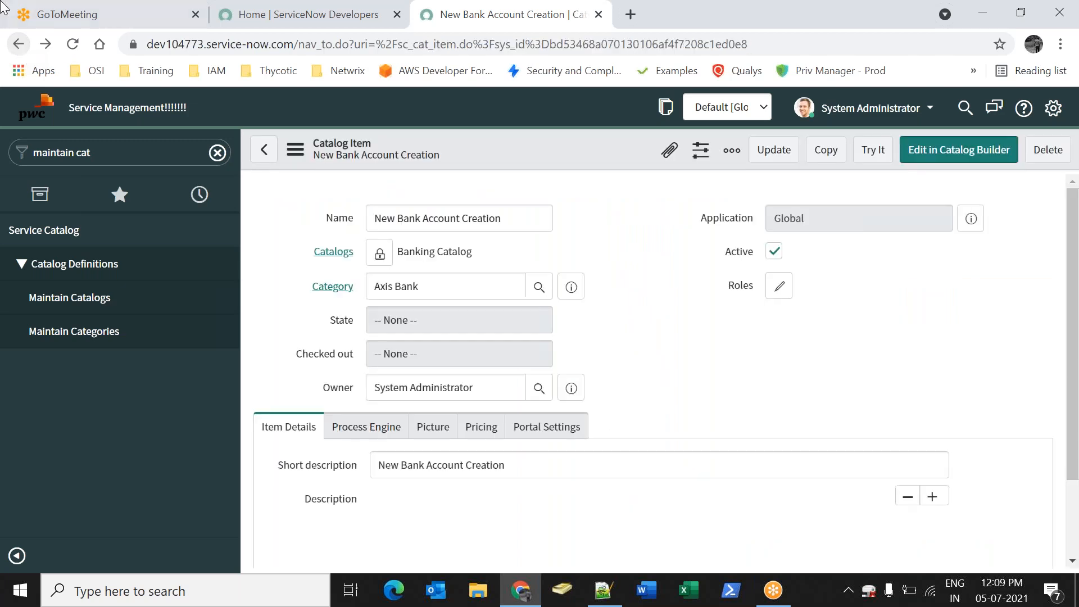
Review the Banking Variable set's four variables, then filter the navigator for 'maintain it'
scroll(645, 302, "down", 10)
scroll(784, 328, "down", 3)
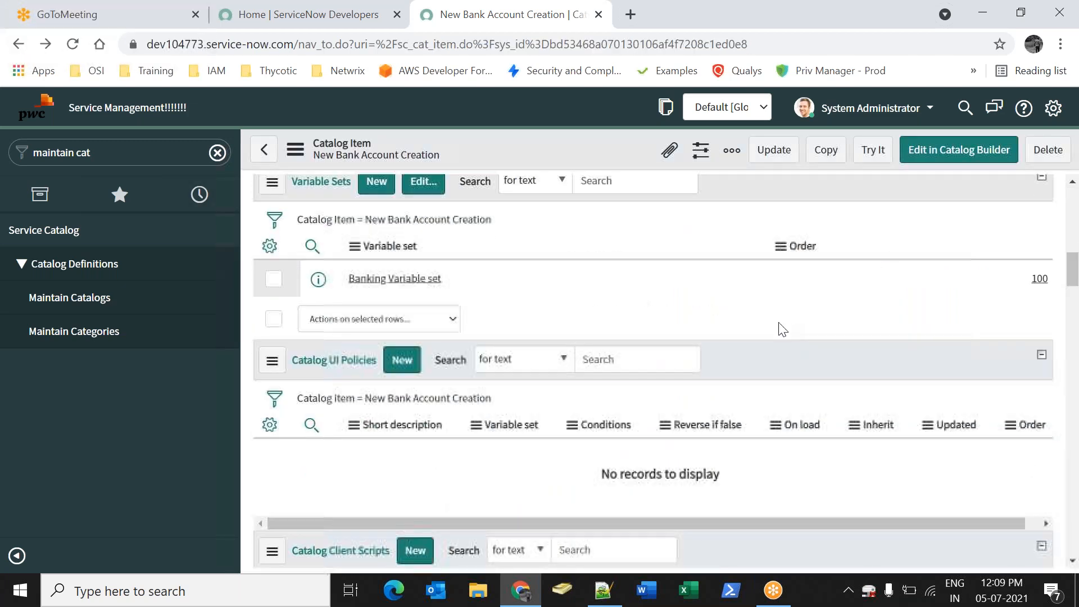
scroll(643, 328, "down", 10)
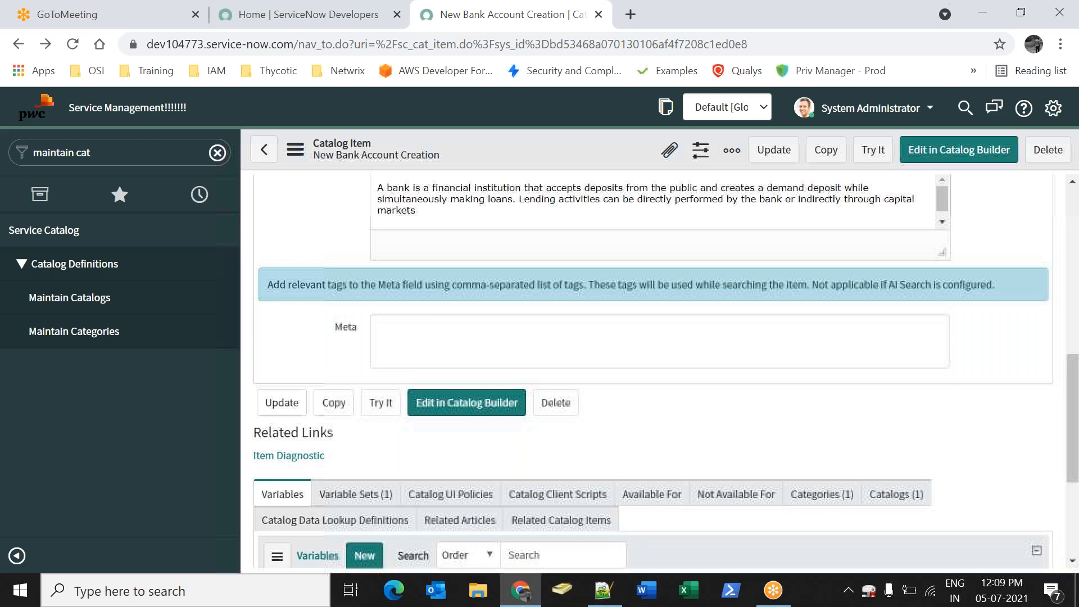
left_click(348, 278)
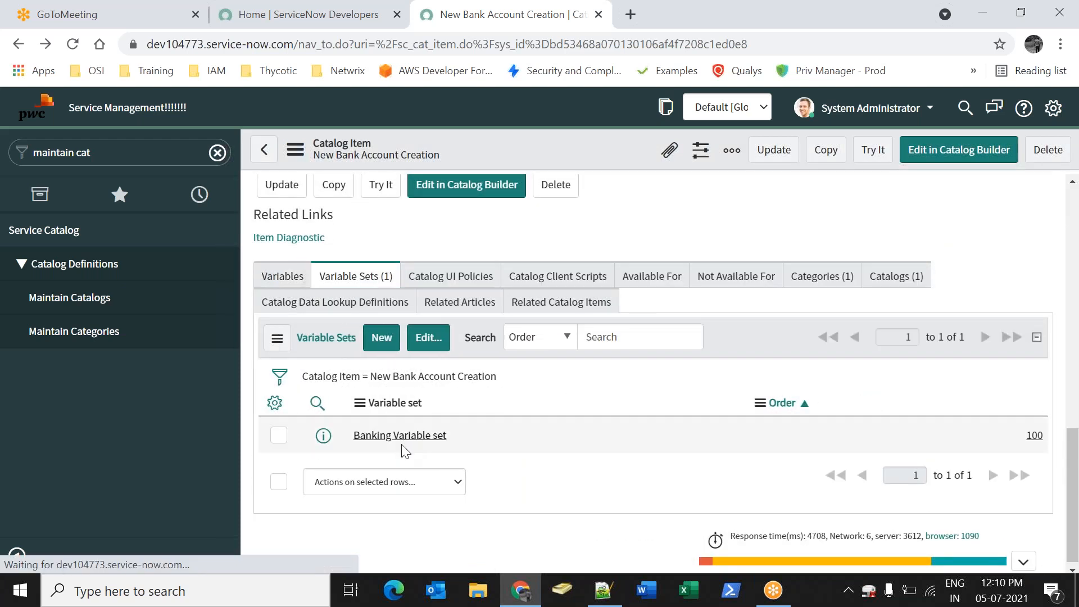
left_click(399, 435)
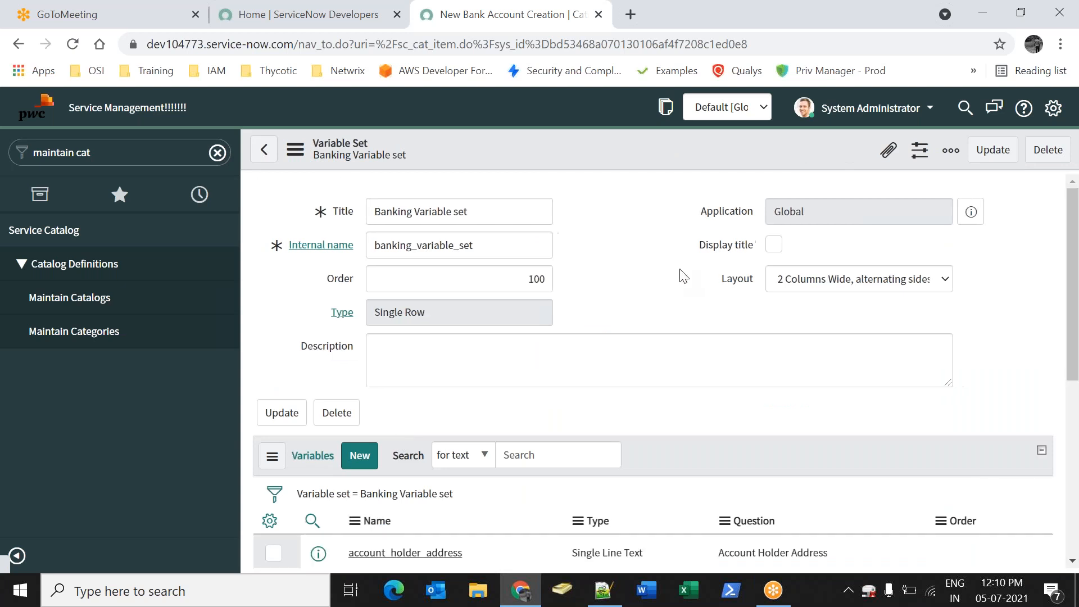
left_click(571, 292)
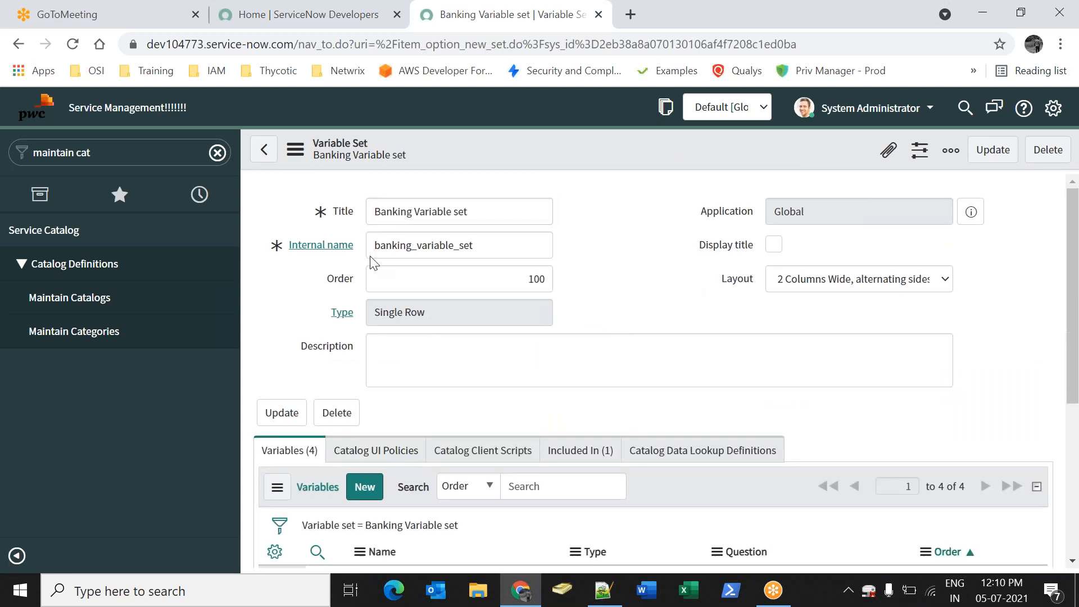
scroll(486, 369, "down", 5)
left_click_drag(498, 408, 375, 309)
left_click(530, 358)
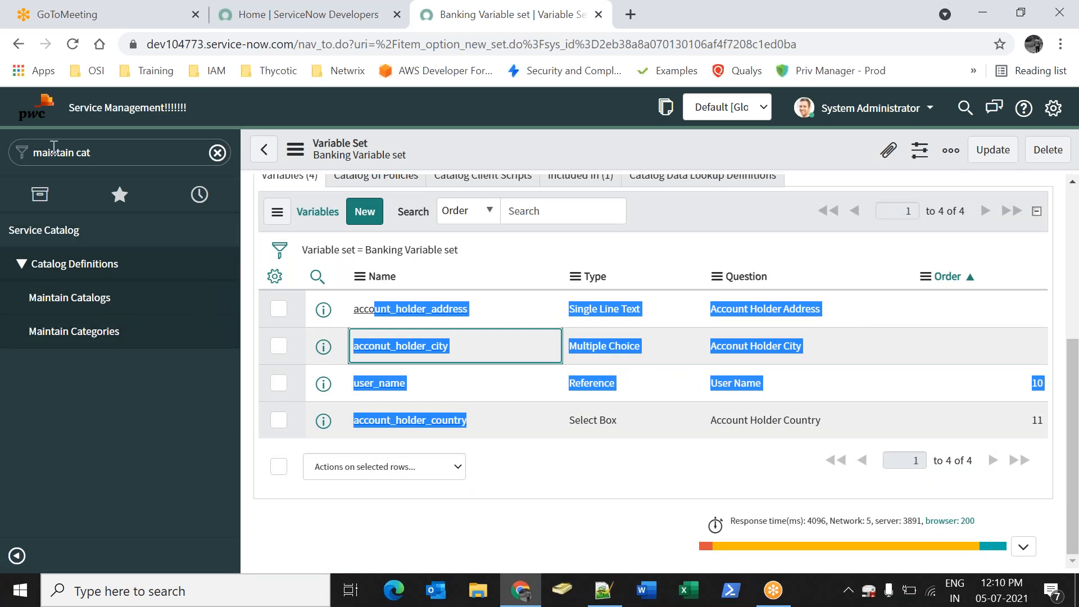
left_click(112, 152)
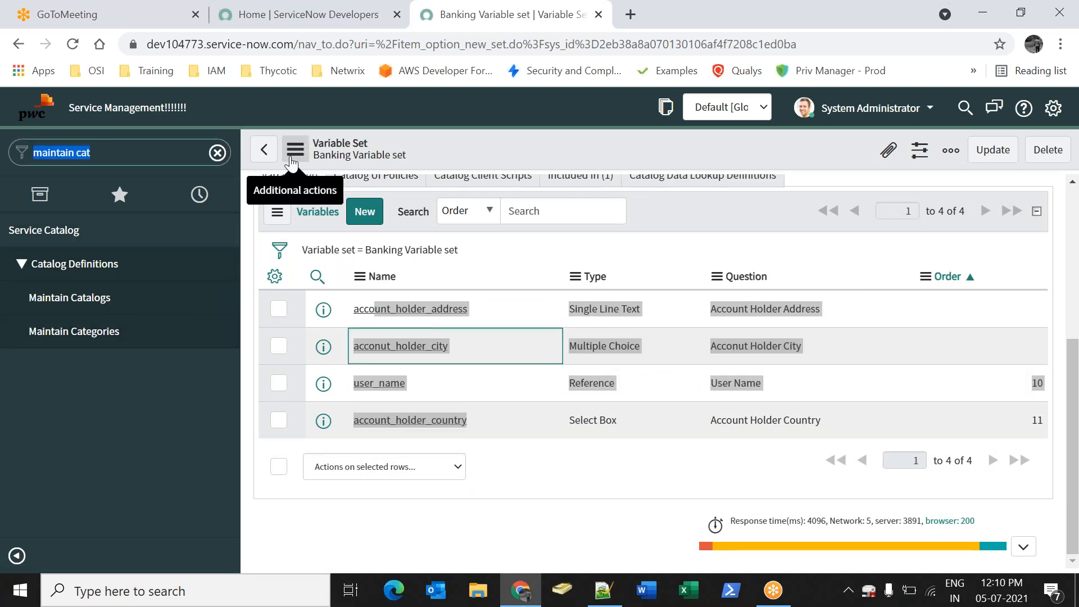
type("maintaim")
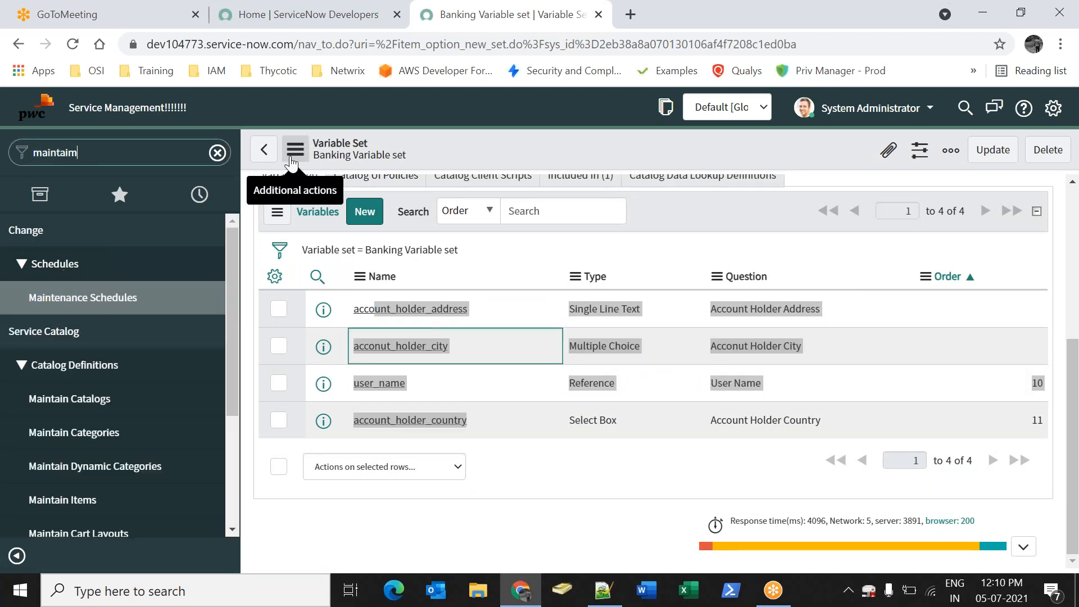
key("BackSpace")
type("n it")
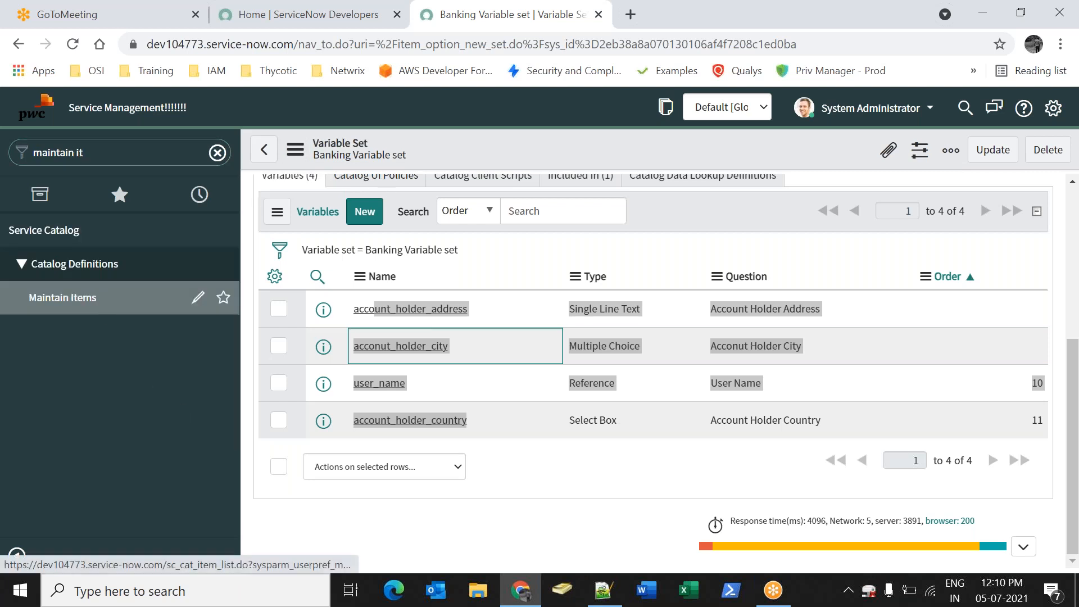
Create a new catalog item named 'Internet Banking'
left_click(93, 298)
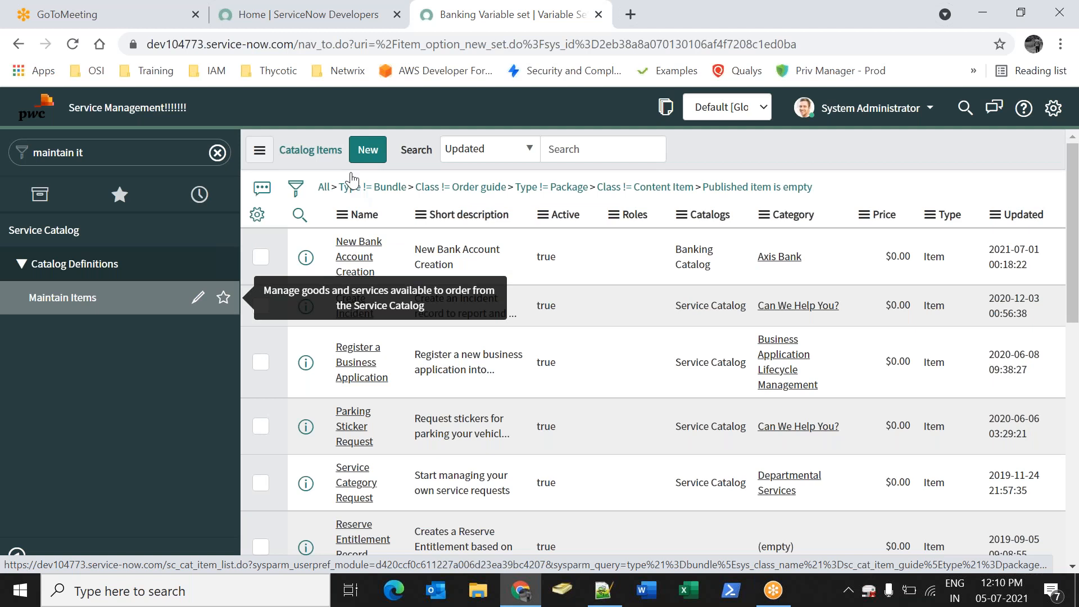
left_click(368, 151)
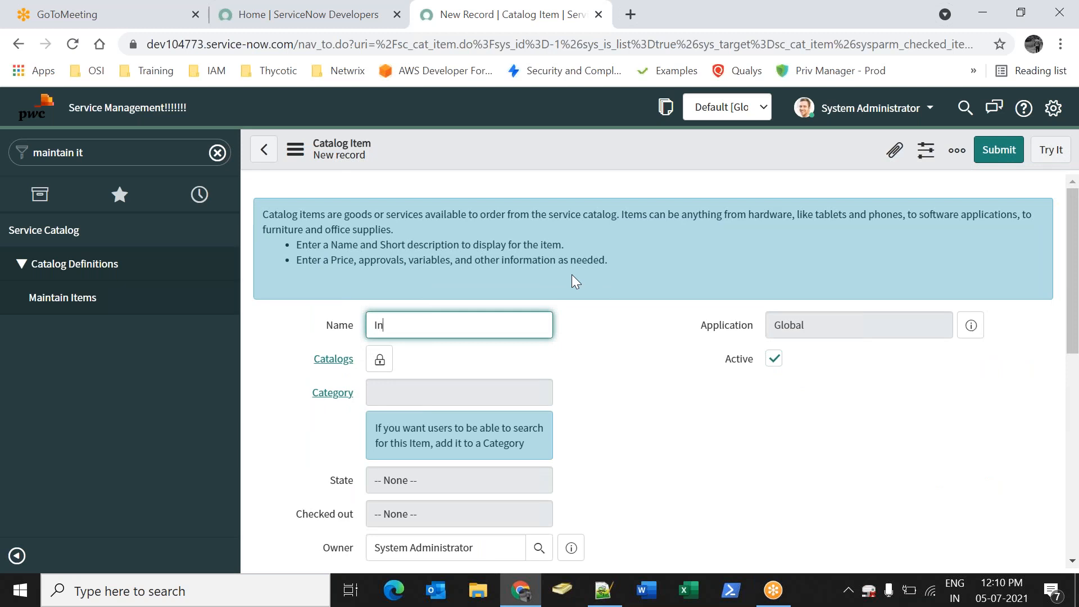
type("Internet Banking")
key("Tab")
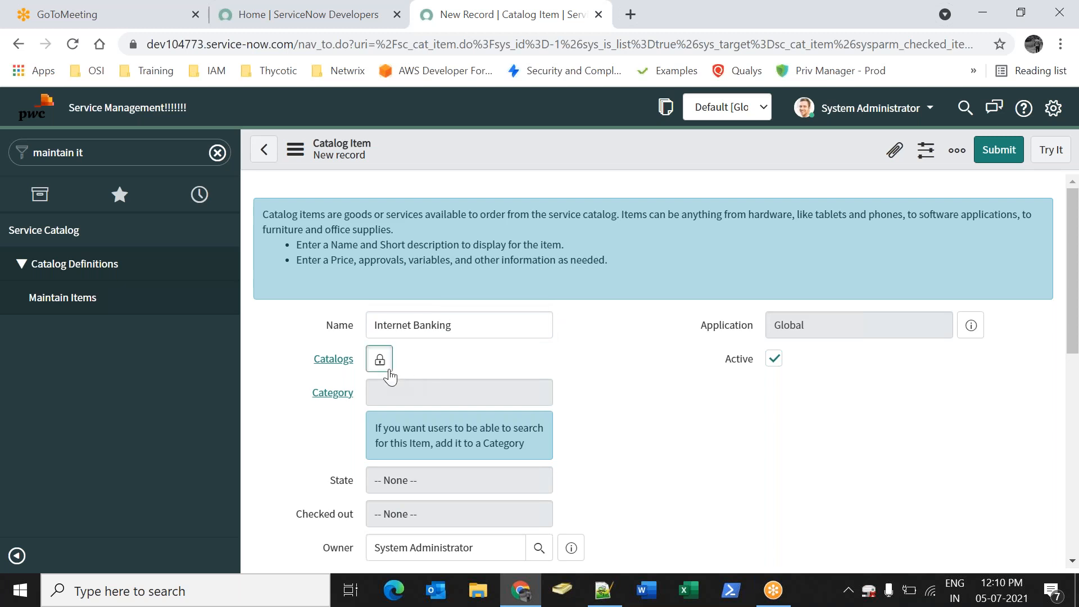
Assign Banking Catalog and Axis Bank category, with short description 'Enable Internet Banking'
left_click(380, 360)
scroll(456, 506, "down", 5)
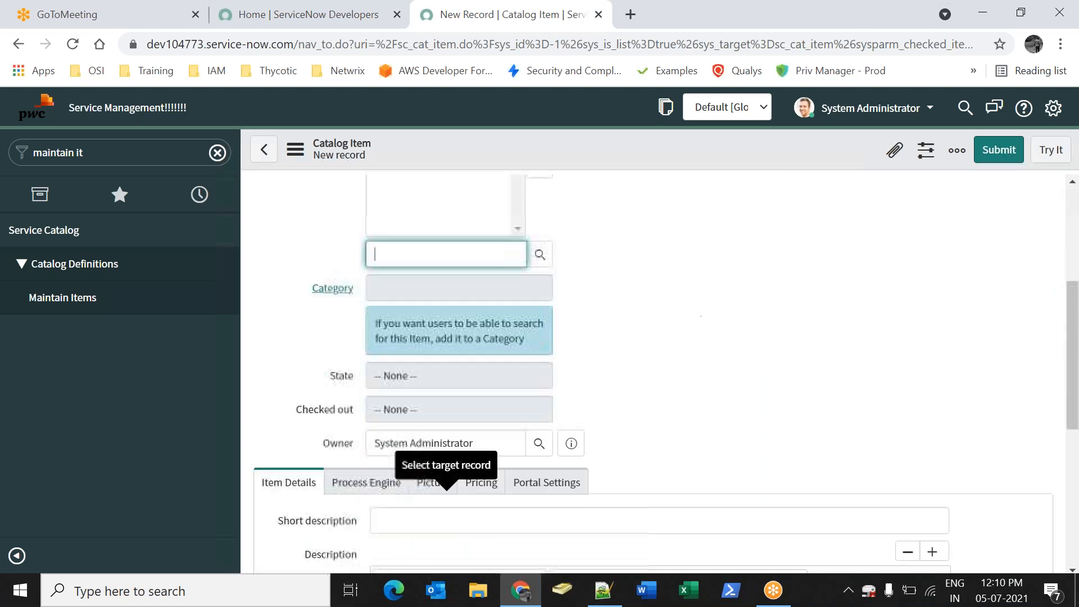
left_click(539, 260)
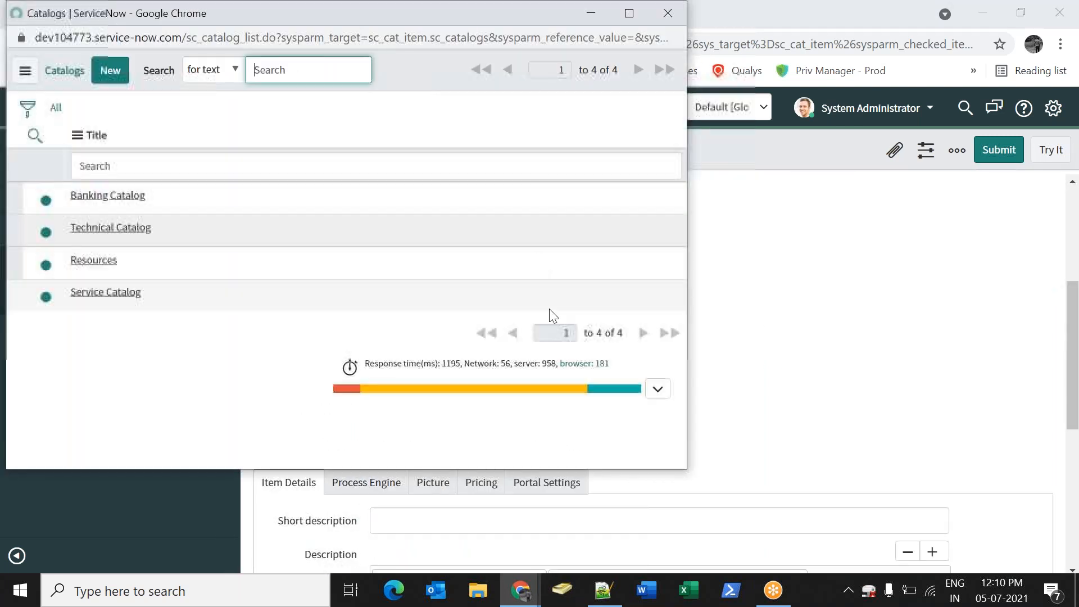
left_click(121, 198)
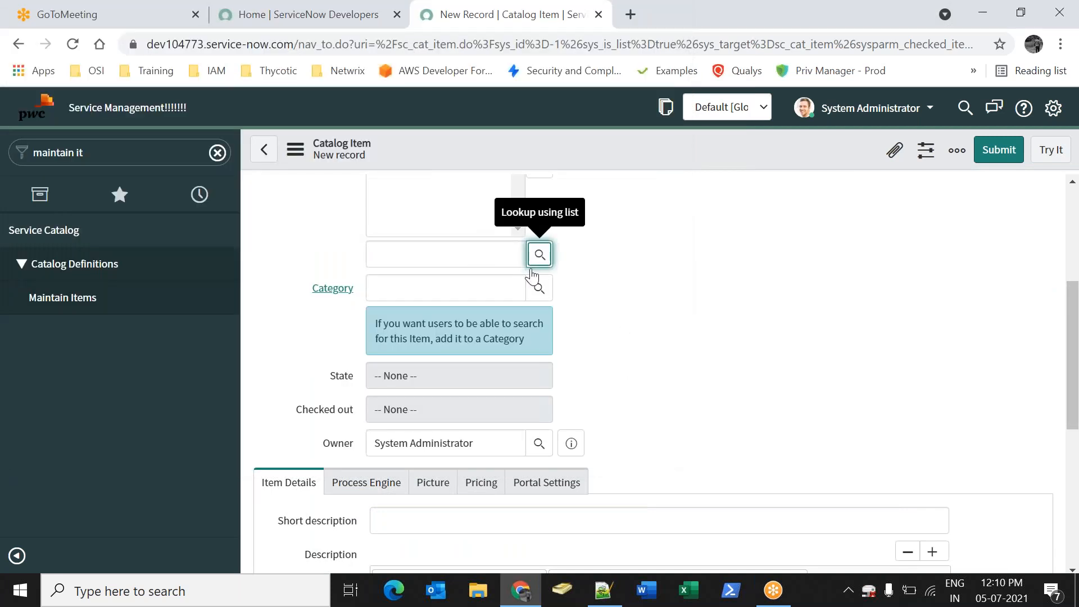
scroll(583, 291, "up", 2)
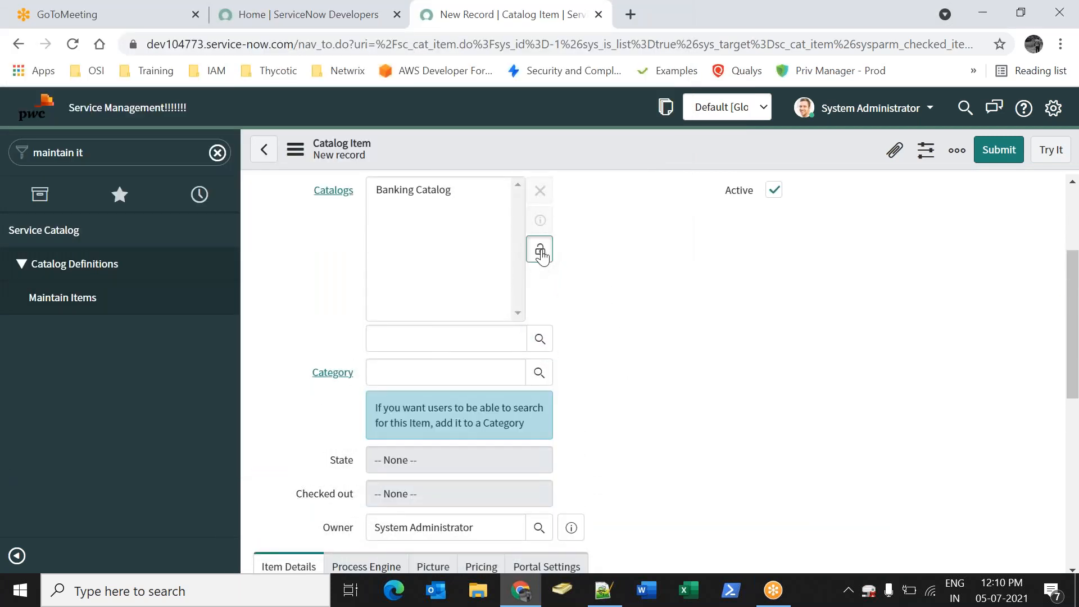
left_click(541, 253)
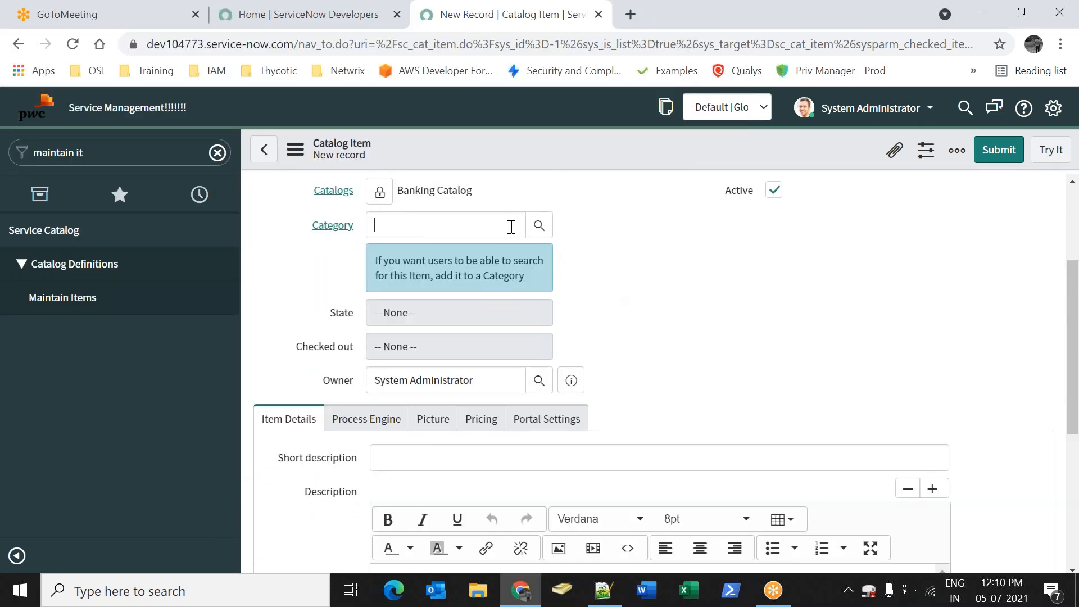
left_click(548, 227)
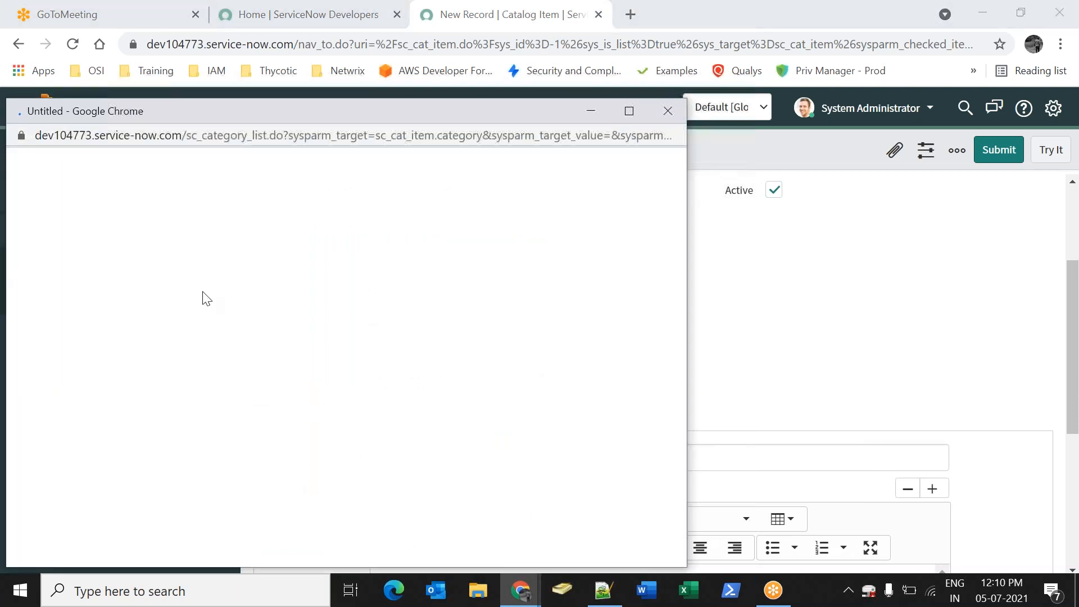
left_click(94, 293)
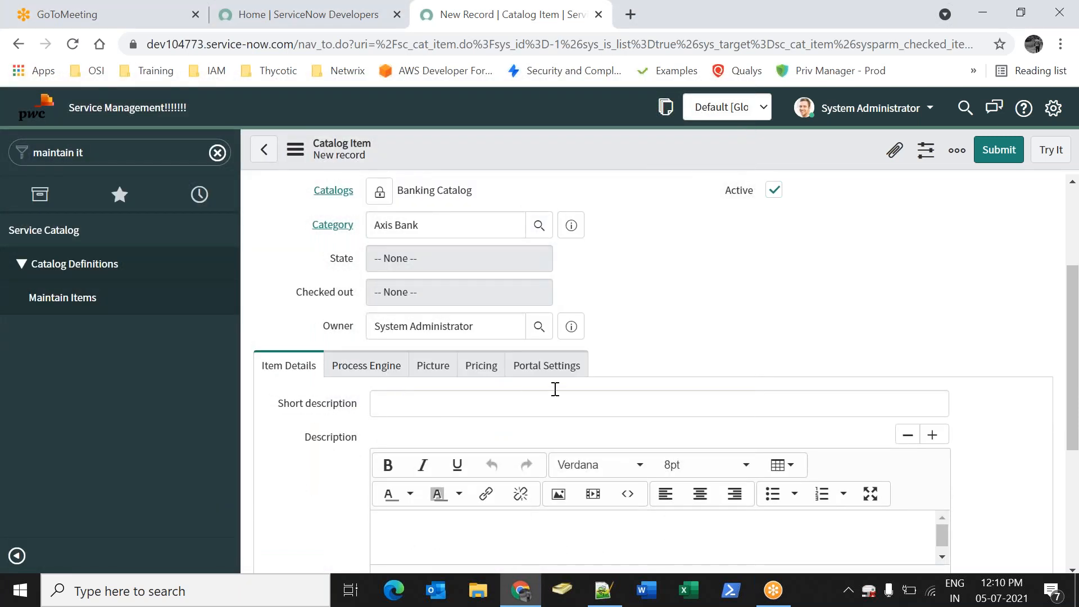
scroll(602, 379, "down", 6)
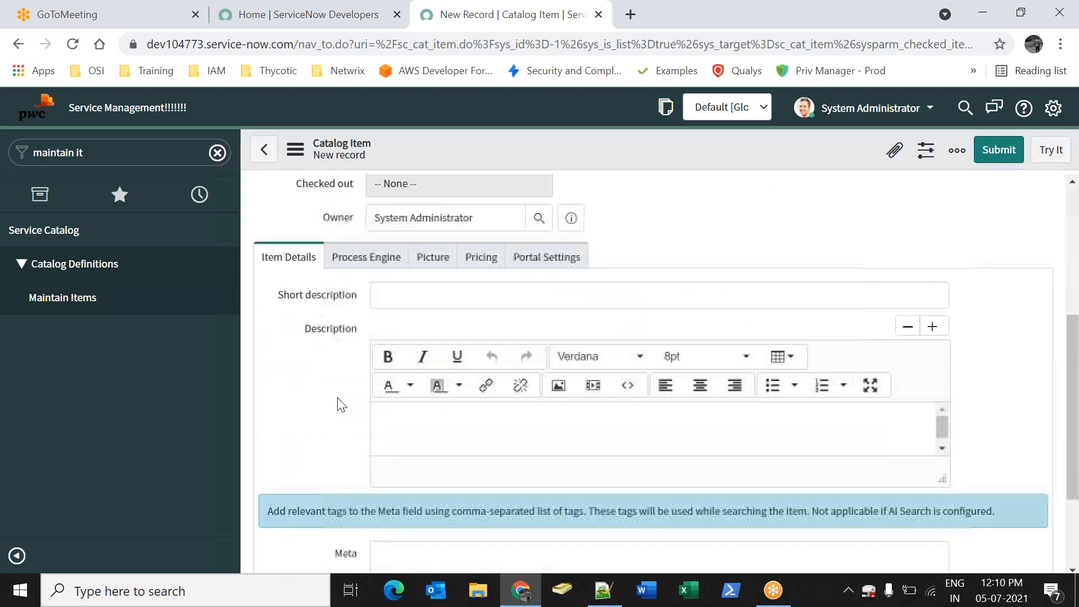
left_click(436, 243)
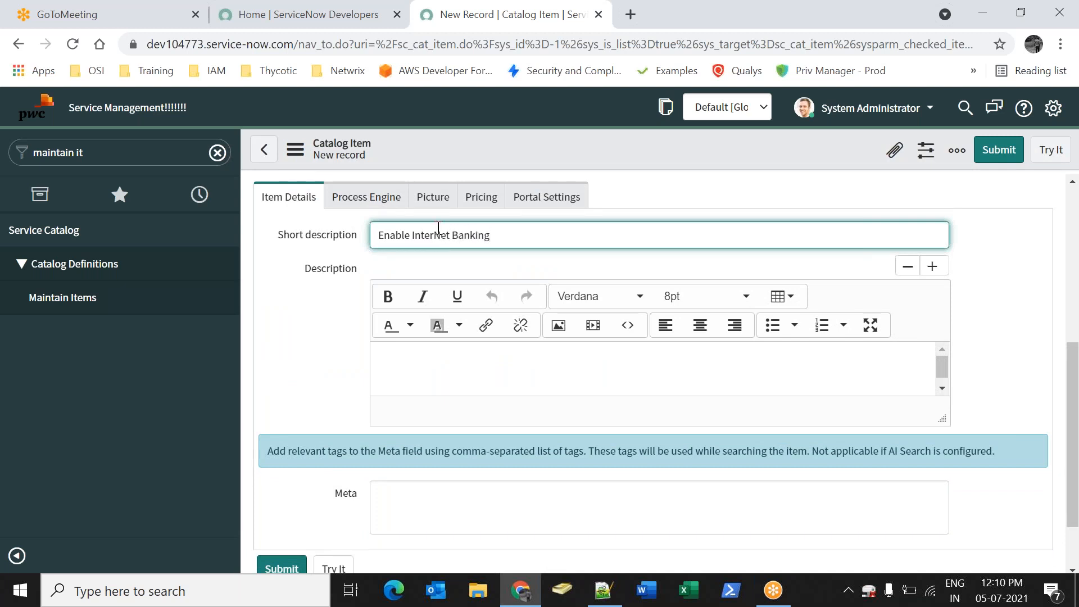
left_click(366, 196)
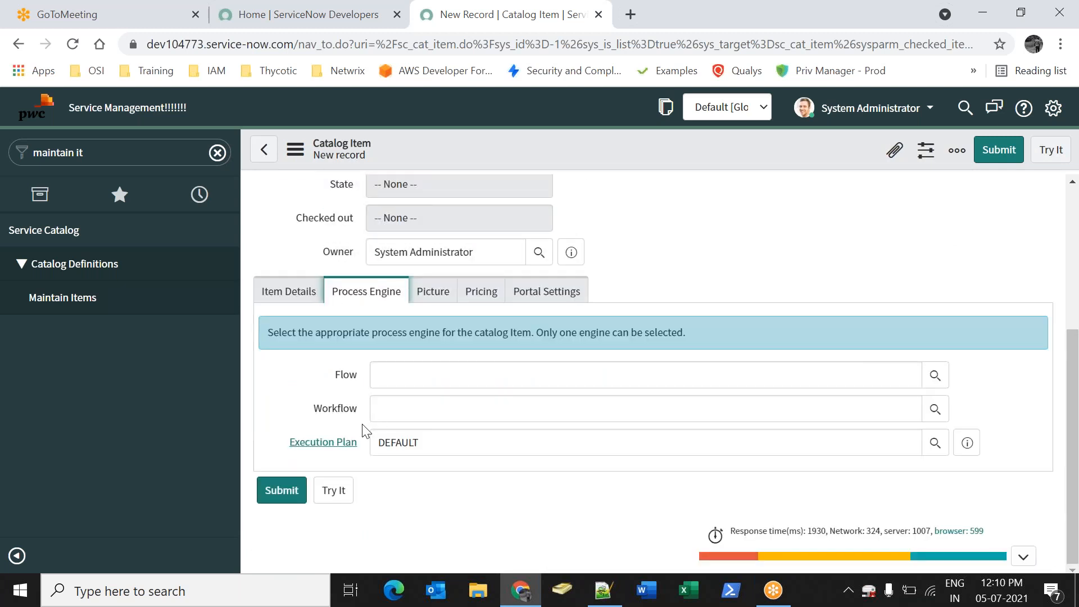
left_click_drag(315, 409, 357, 410)
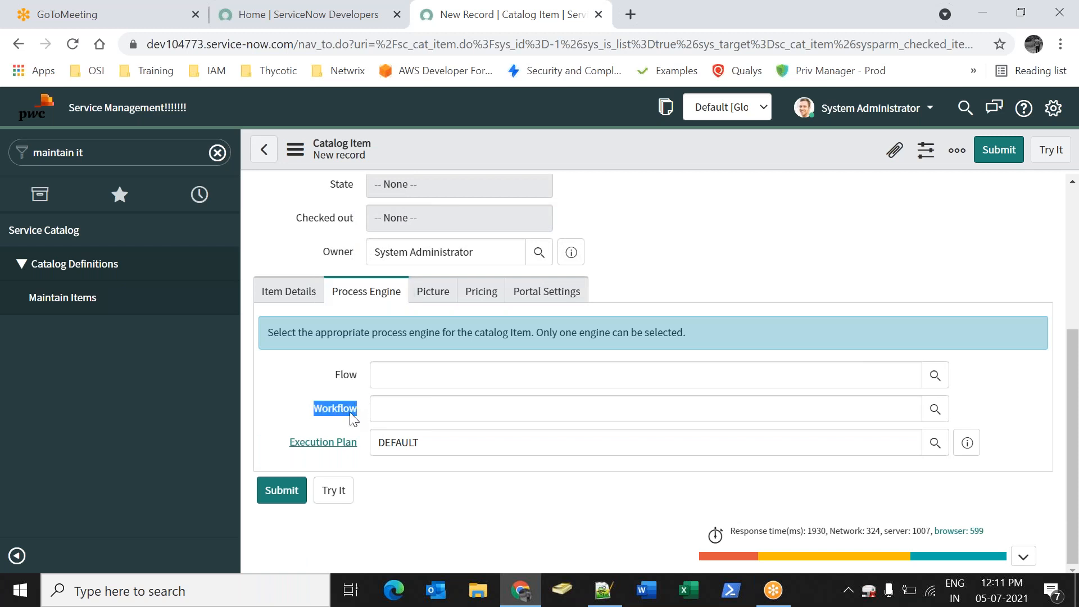
Review the item's Picture, Pricing and Portal Settings options
left_click(431, 292)
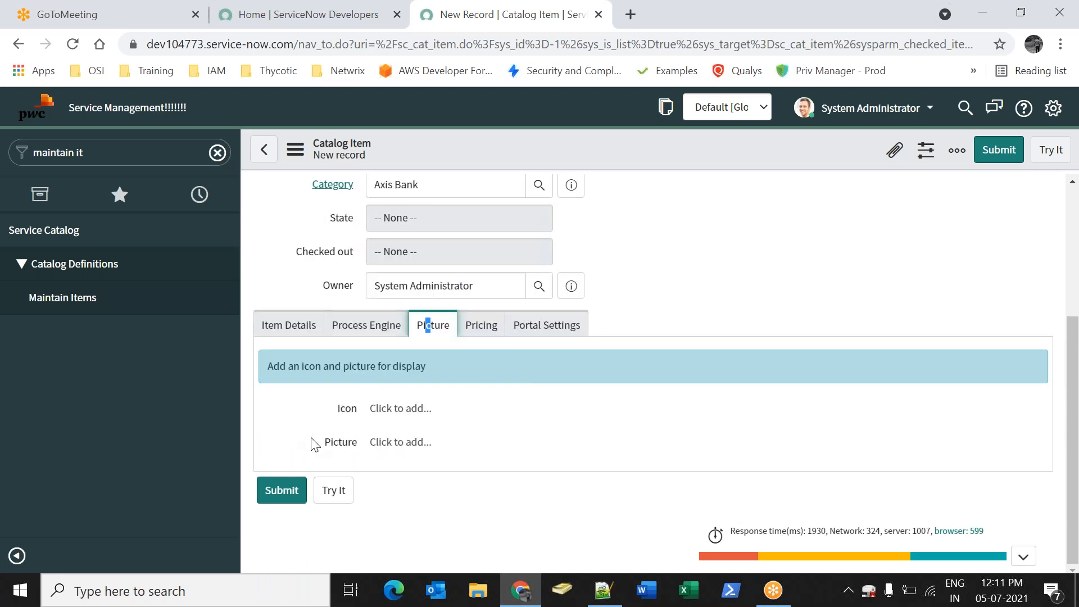
left_click(346, 412)
left_click_drag(324, 445, 339, 444)
left_click(482, 327)
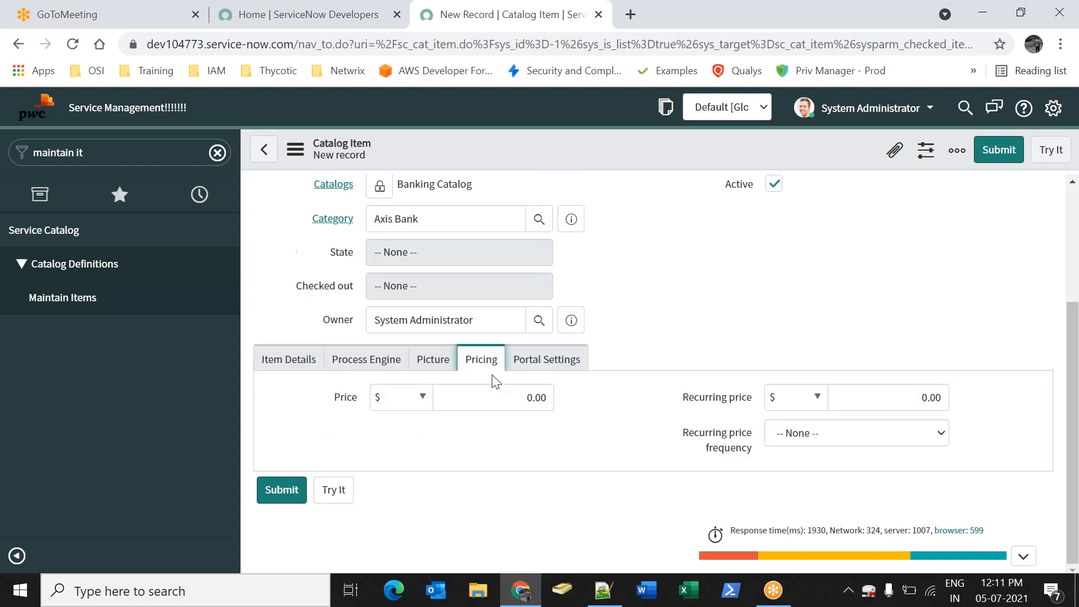
left_click(522, 361)
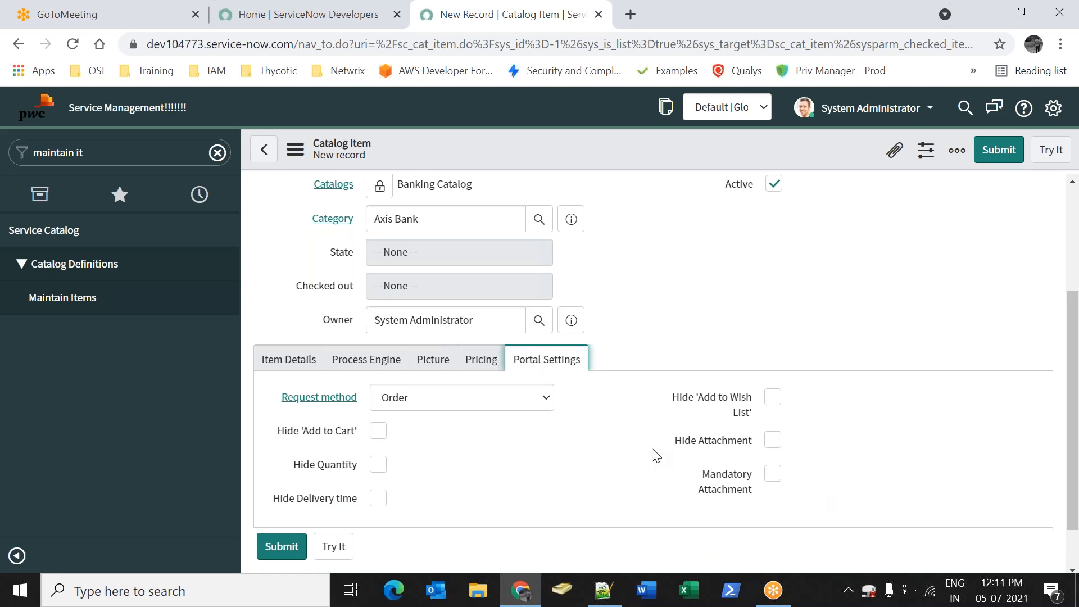
left_click_drag(294, 432, 347, 431)
left_click_drag(294, 465, 351, 499)
left_click_drag(689, 398, 734, 400)
left_click_drag(682, 443, 730, 447)
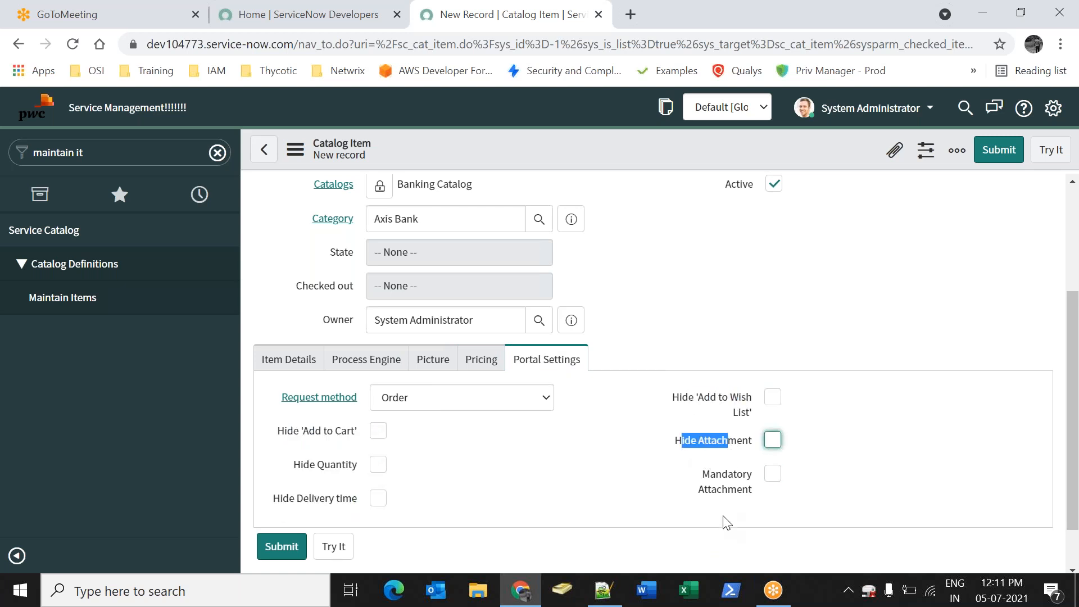
left_click_drag(689, 477, 732, 508)
Check Hide add to cart, Hide quantity, Hide delivery time, wish list and Mandatory attachment
left_click(766, 518)
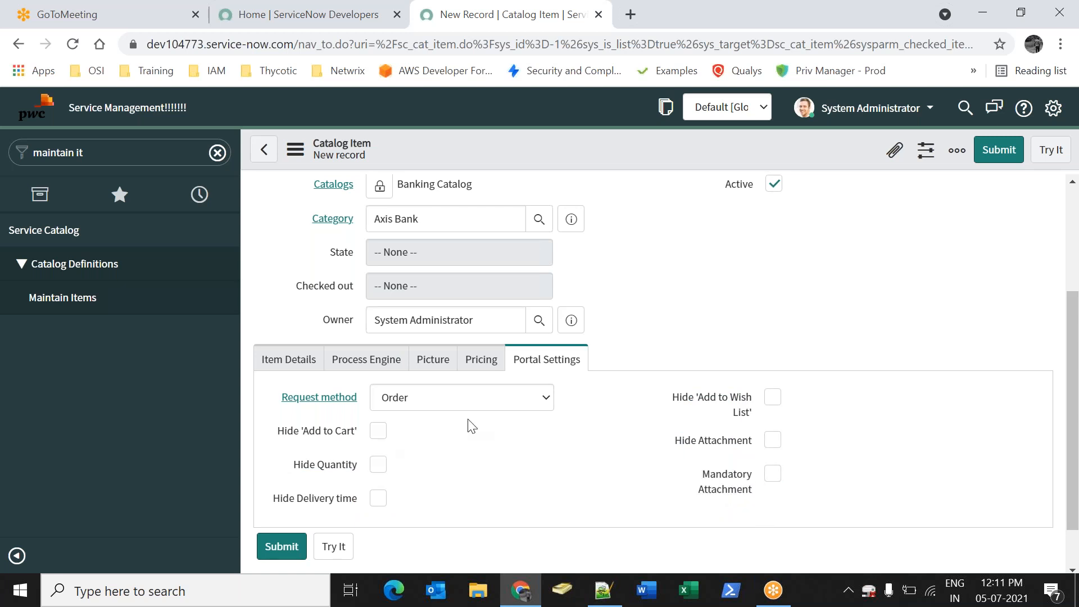
left_click(378, 431)
left_click(378, 464)
left_click(381, 499)
left_click(774, 397)
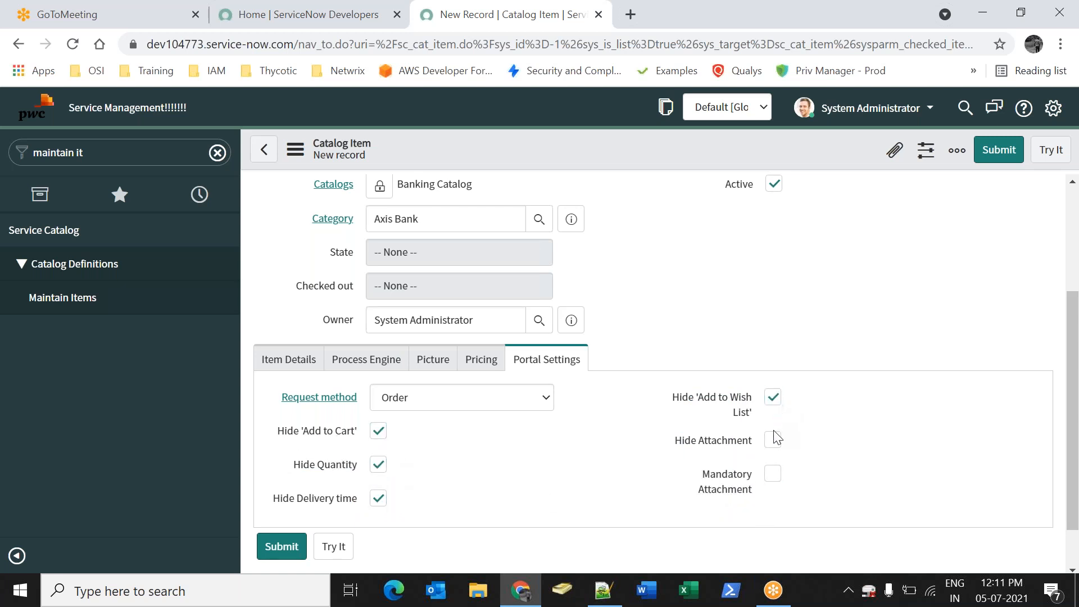
left_click(772, 474)
Set request method to Order, leave only Hide Delivery time checked, and save the item
left_click(430, 411)
left_click(408, 431)
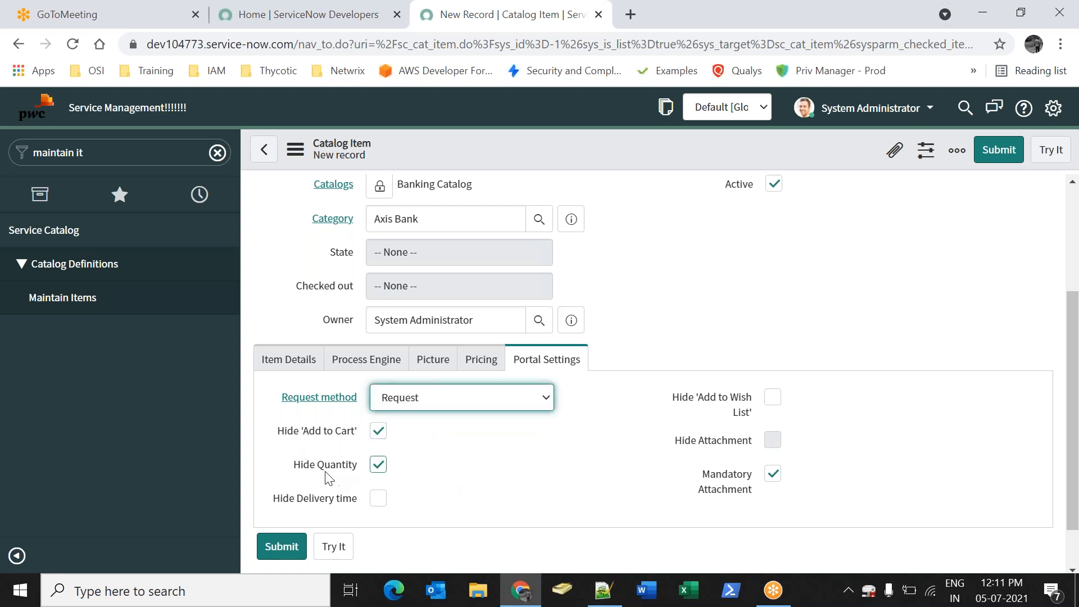
left_click(478, 400)
left_click(405, 450)
left_click(377, 463)
left_click(491, 400)
left_click(419, 417)
left_click(569, 481)
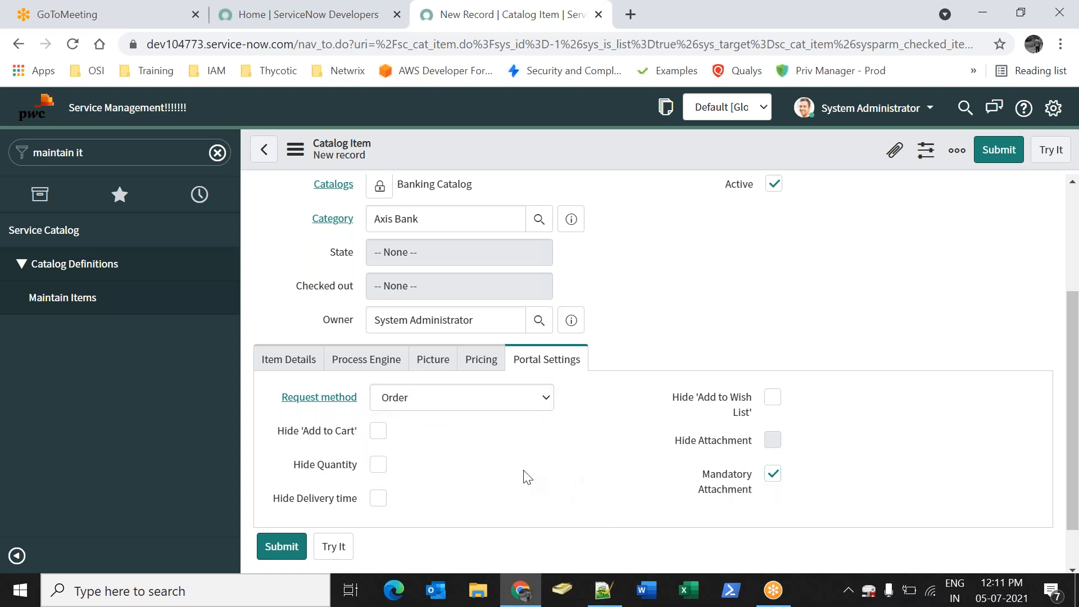
left_click(773, 473)
left_click(379, 498)
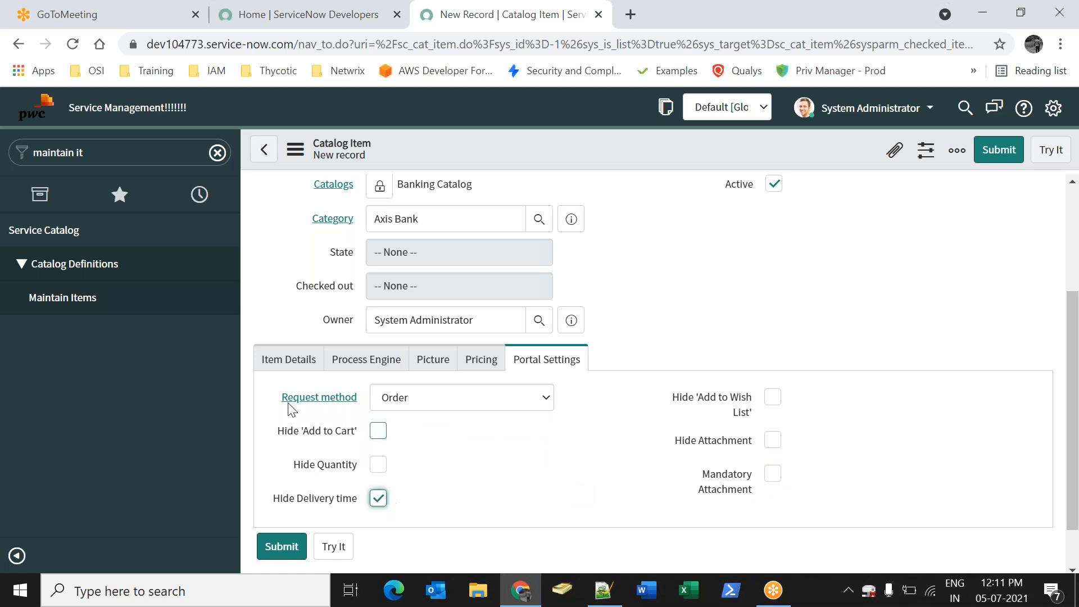
right_click(632, 164)
left_click(638, 178)
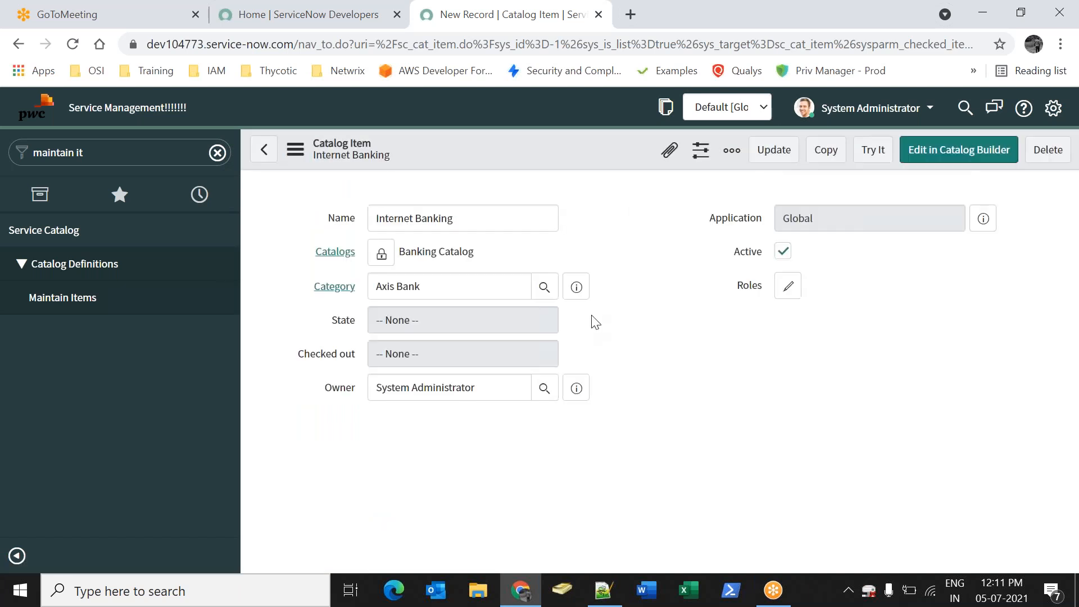
Show the Internet Banking item's empty Variables list and start a new variable
scroll(666, 304, "down", 6)
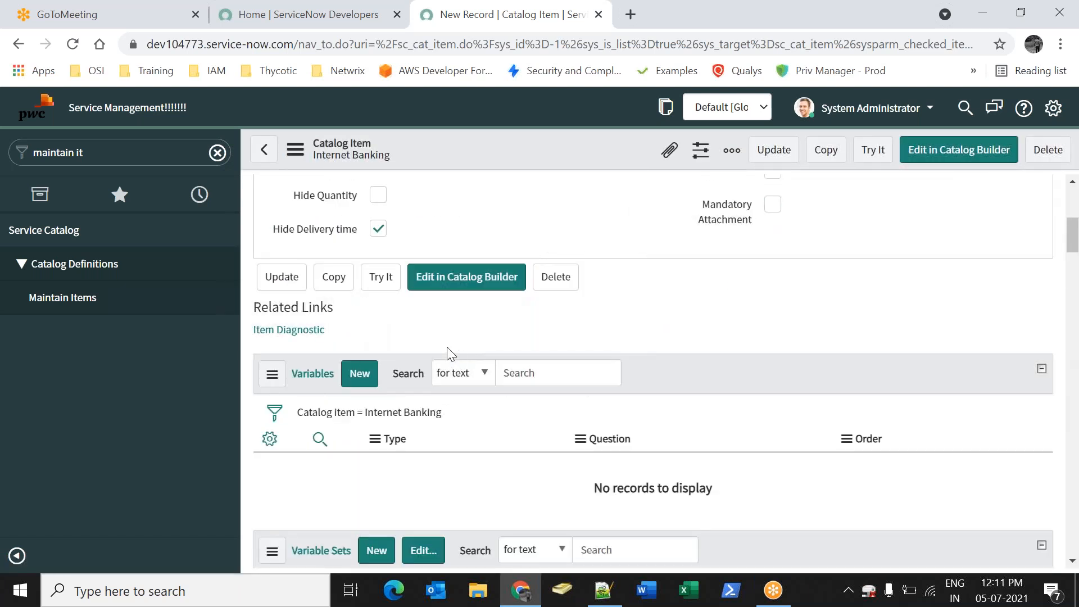
scroll(734, 339, "down", 8)
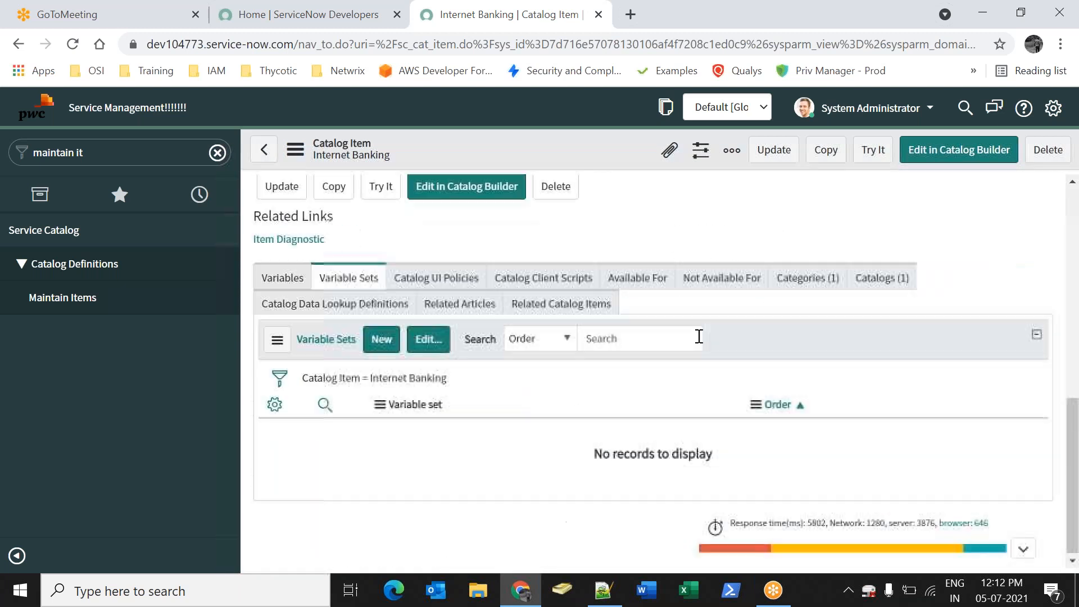
left_click(304, 284)
left_click(339, 290)
left_click(283, 285)
left_click(348, 285)
left_click(292, 288)
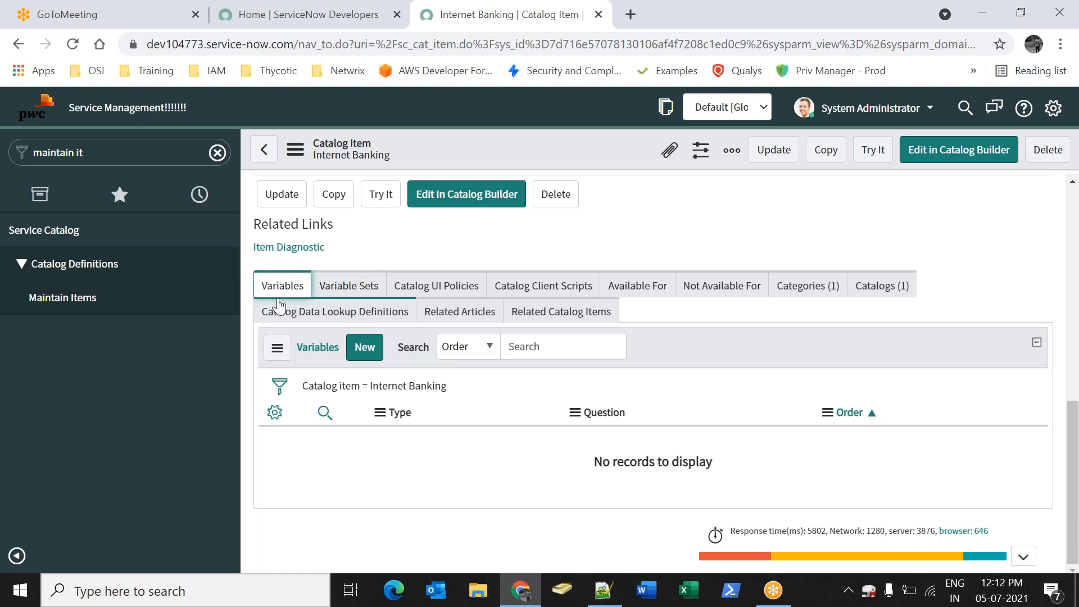
left_click_drag(273, 287, 292, 288)
left_click(400, 250)
left_click_drag(356, 286, 352, 287)
left_click(281, 292)
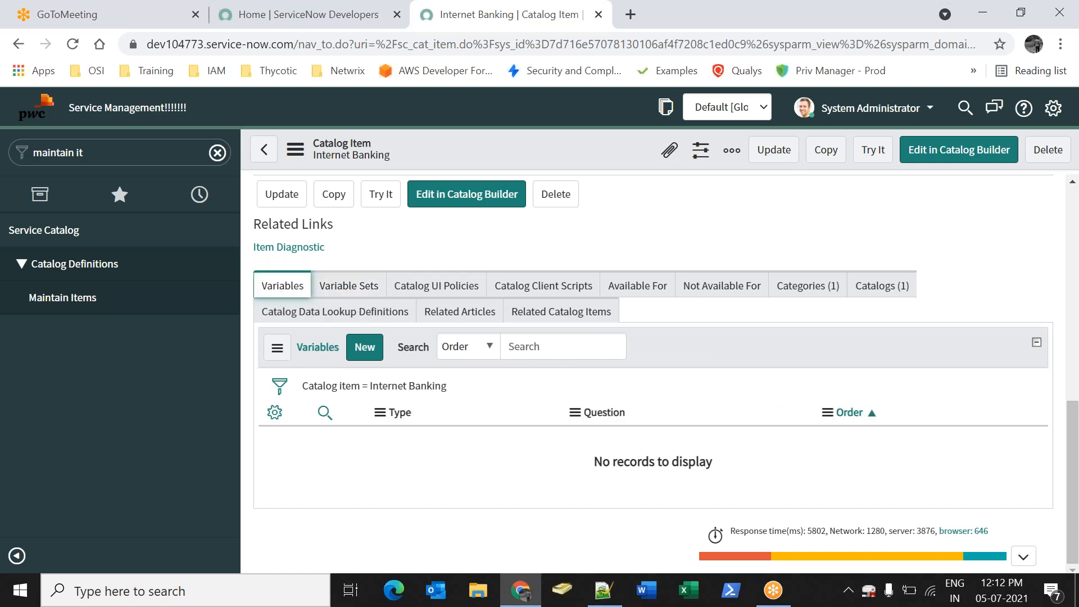
left_click(363, 353)
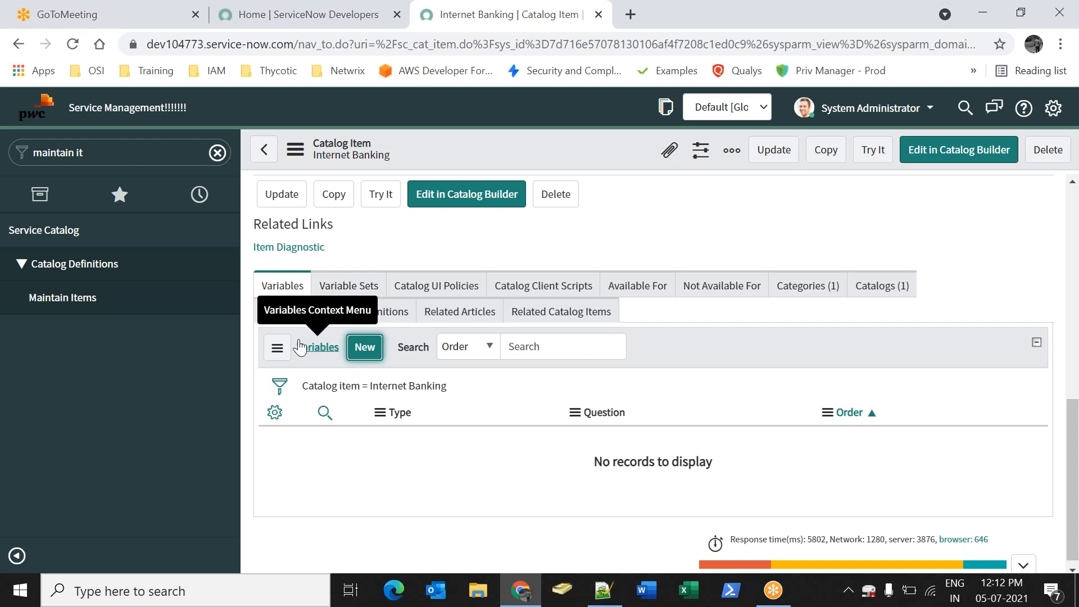
left_click(364, 347)
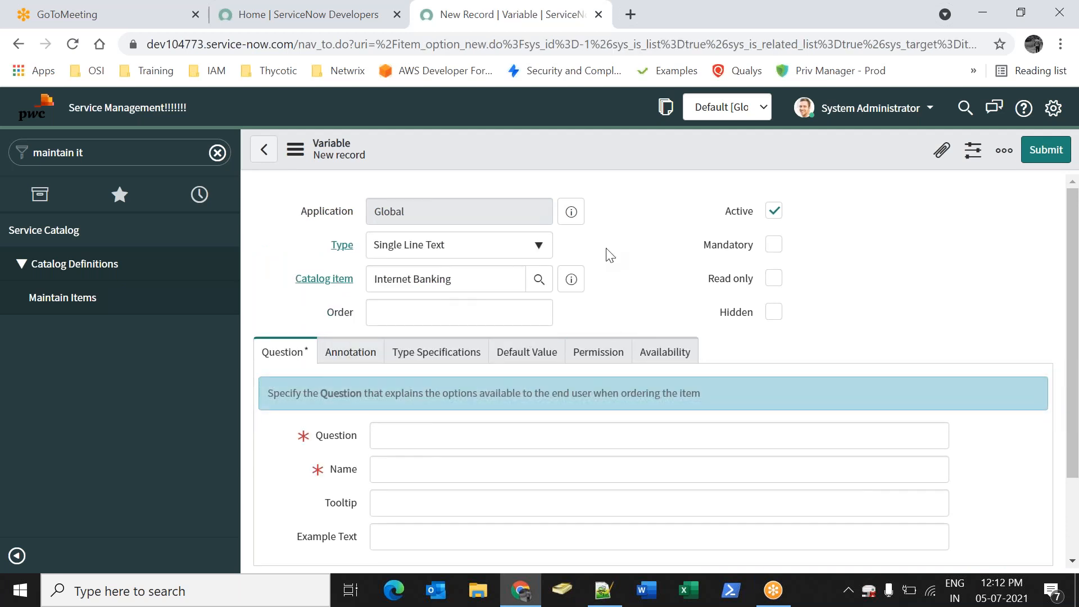
Enter the Account Number question and enable help text 'Please enter account'
scroll(438, 348, "down", 2)
left_click(433, 328)
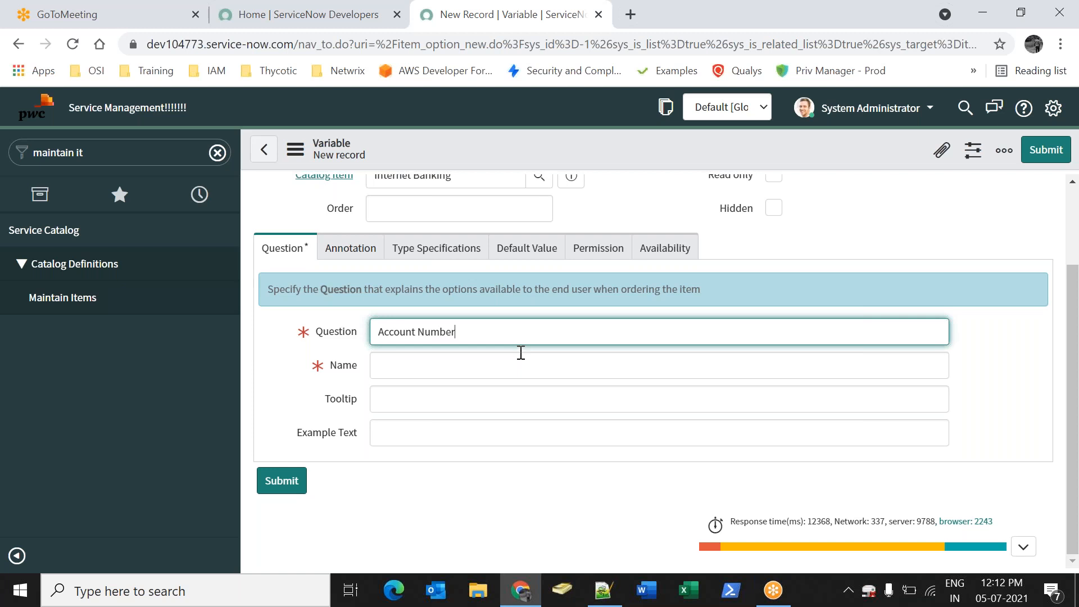
left_click(353, 250)
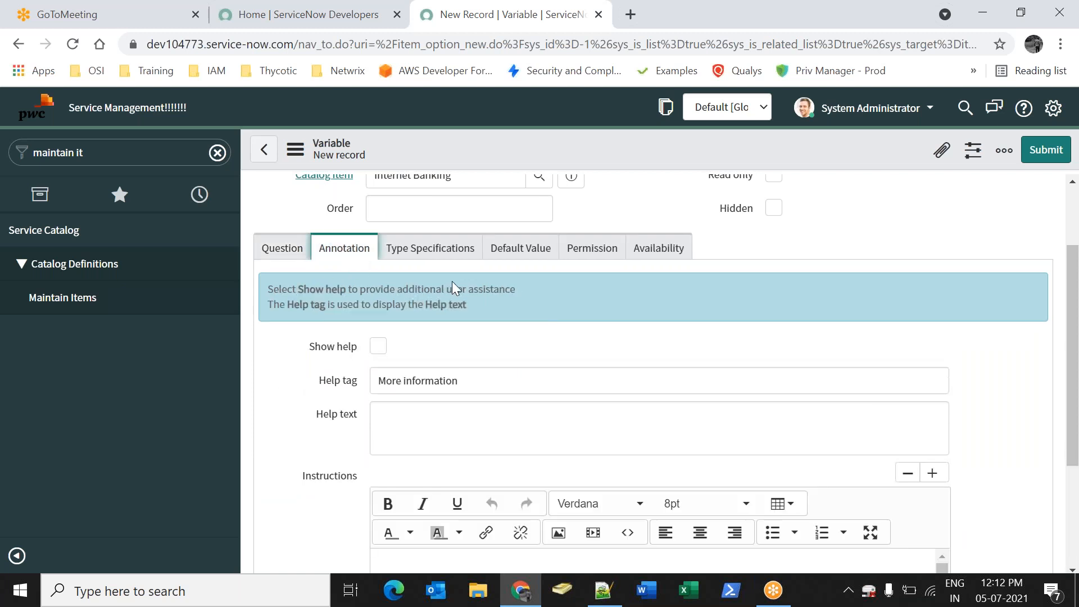
left_click(377, 346)
left_click(377, 347)
left_click(378, 347)
scroll(457, 323, "down", 2)
left_click(463, 332)
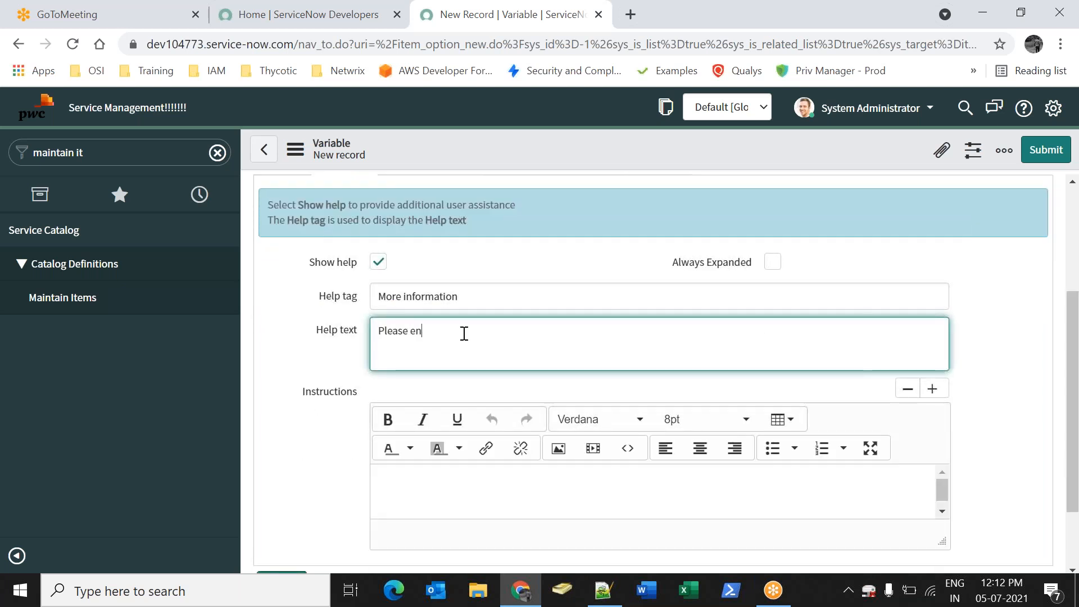
type("Please enter account number")
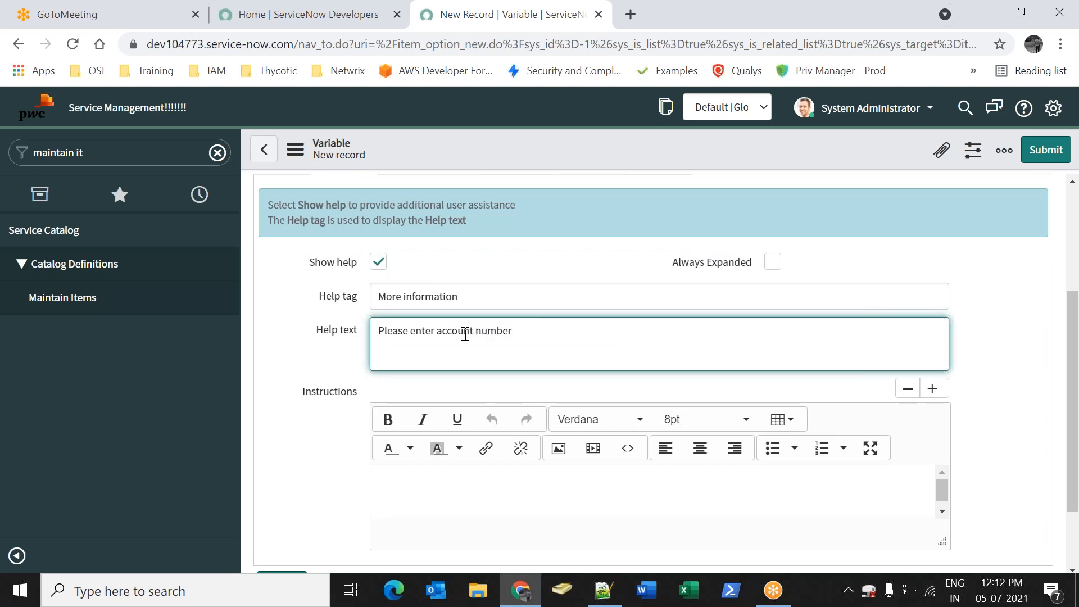
Mark the Account Number question mandatory and submit the variable
scroll(466, 334, "up", 3)
left_click(430, 248)
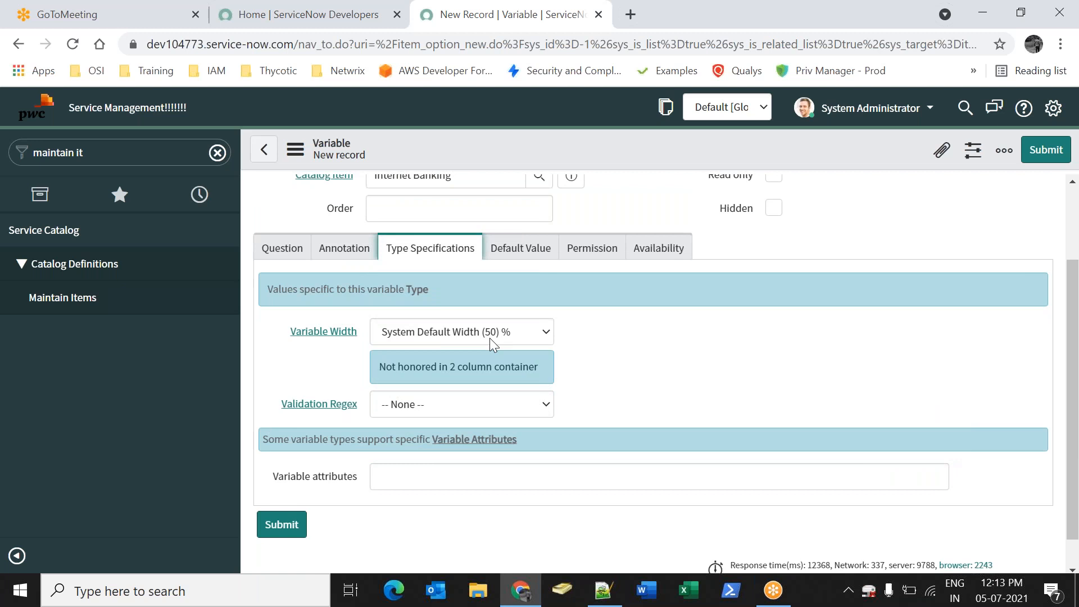
left_click(291, 256)
scroll(518, 289, "up", 2)
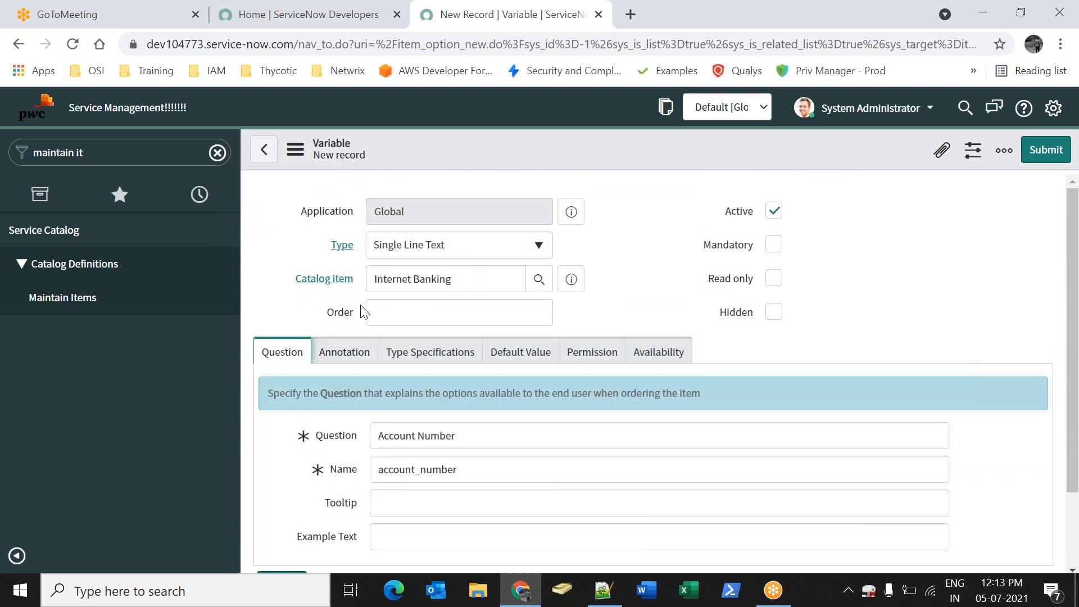
scroll(376, 328, "down", 2)
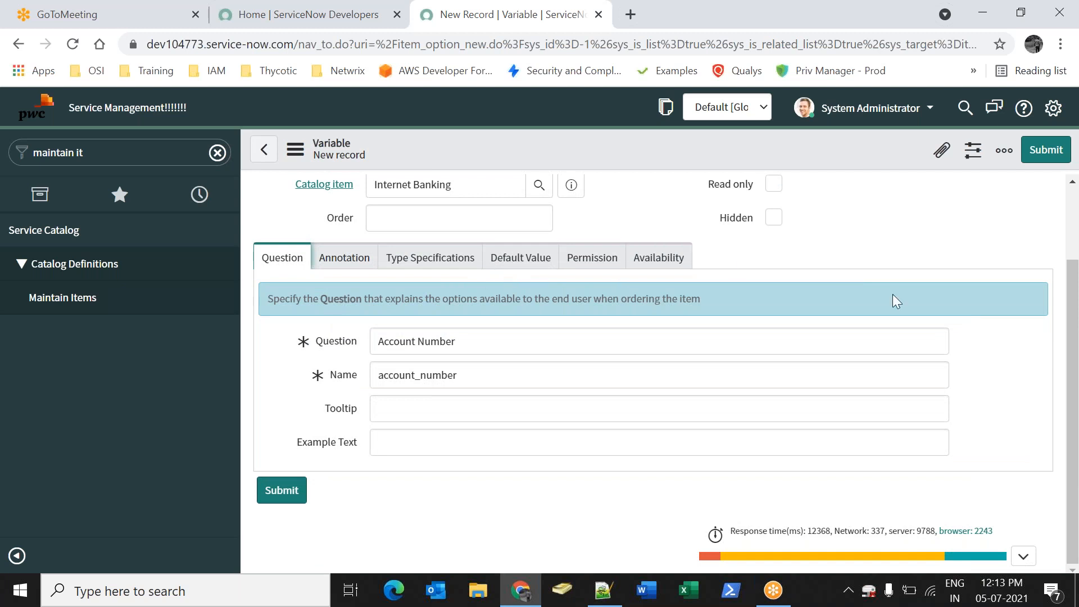
scroll(791, 278, "up", 2)
left_click(774, 234)
left_click(1025, 160)
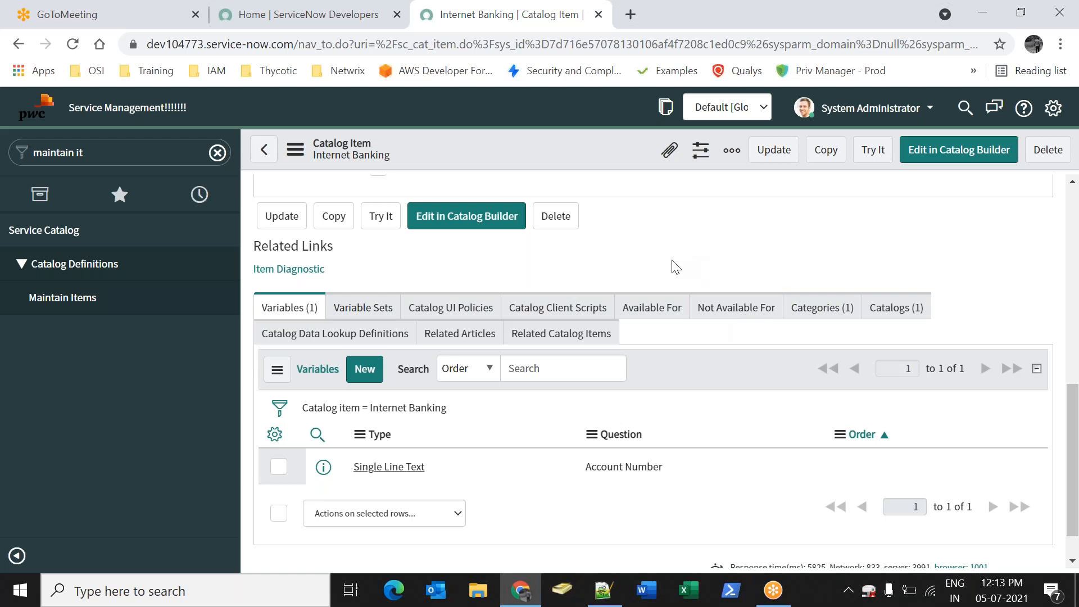
Add Banking Variable set to Internet Banking's variable sets and save
left_click(364, 309)
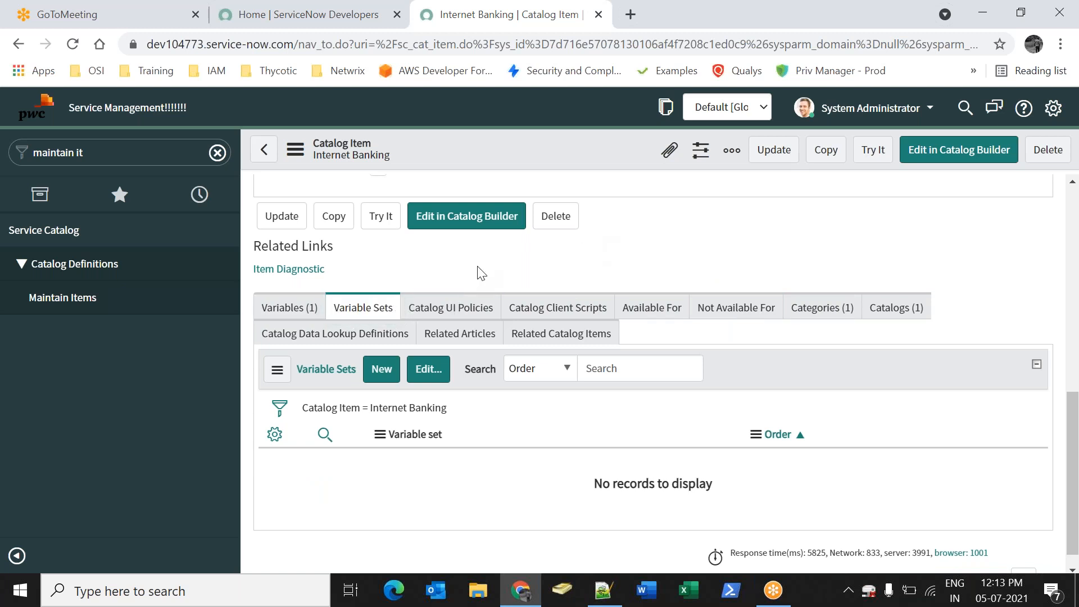
left_click(427, 371)
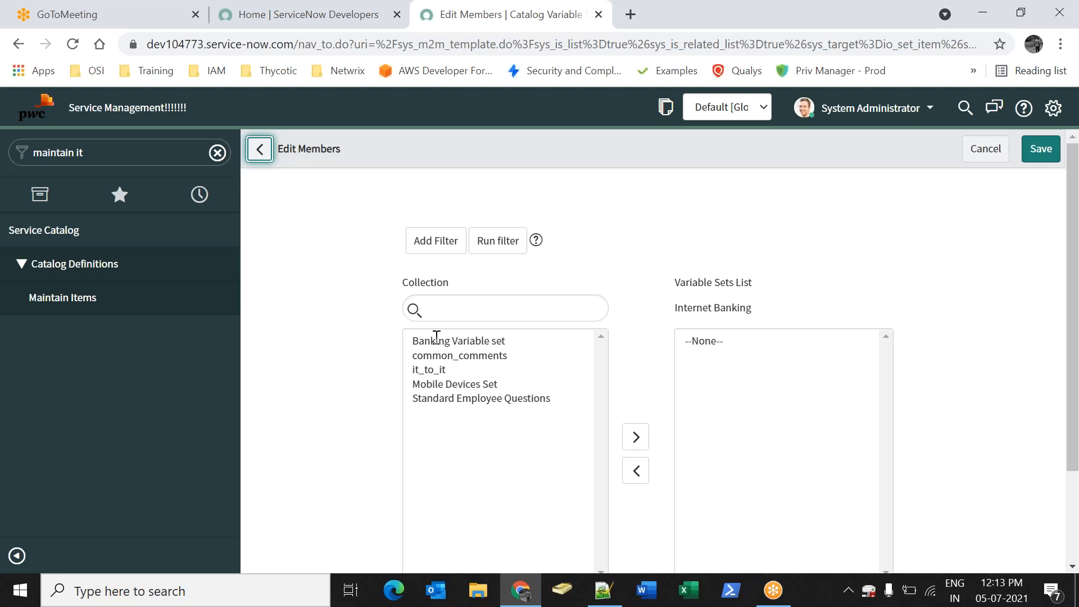
left_click(438, 349)
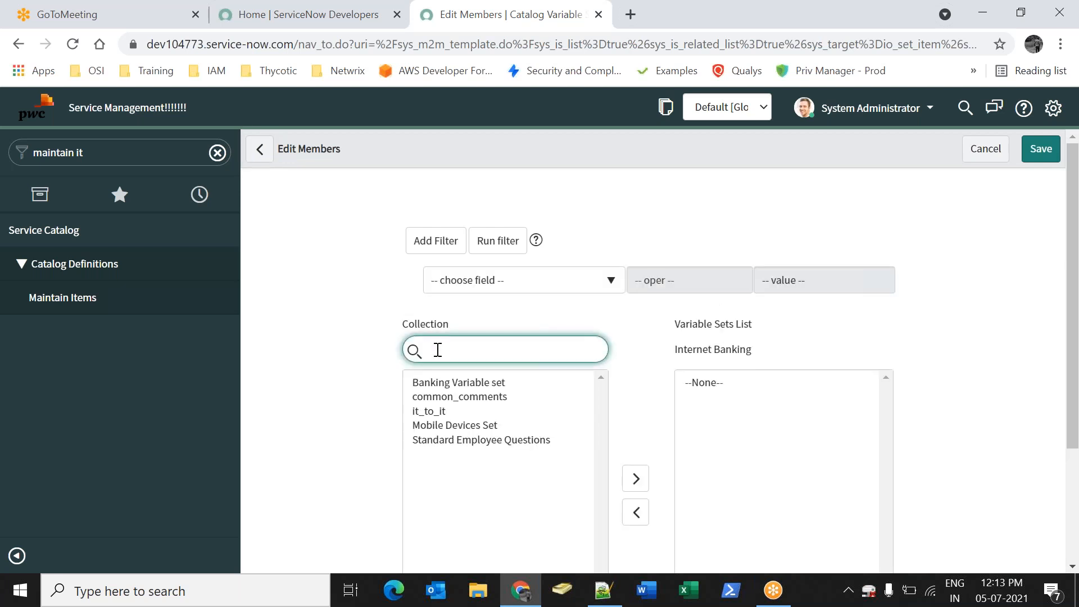
left_click(437, 378)
scroll(562, 344, "down", 4)
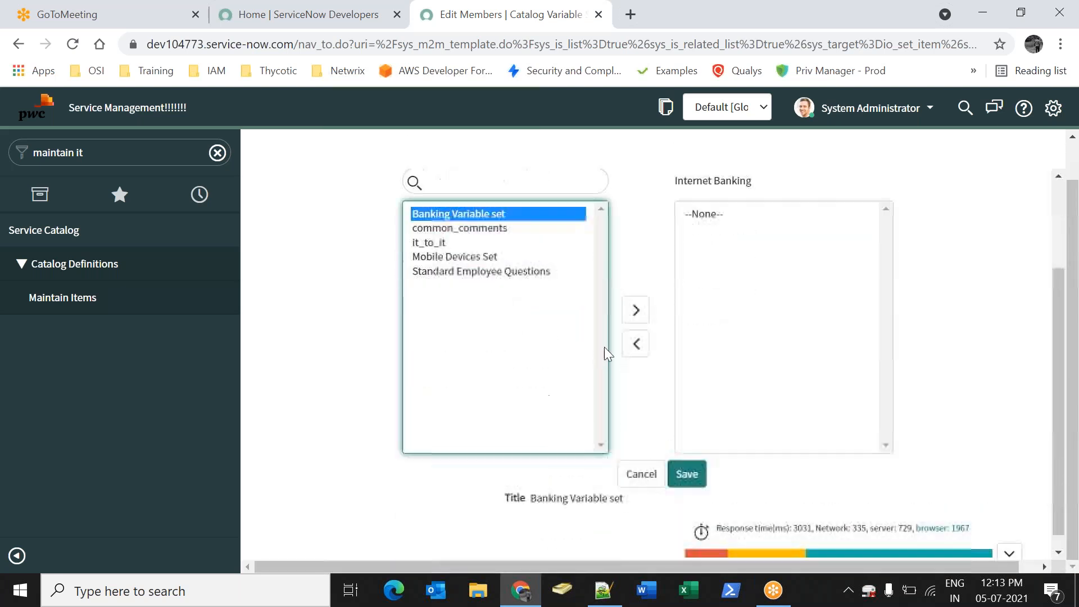
left_click(636, 296)
left_click(697, 460)
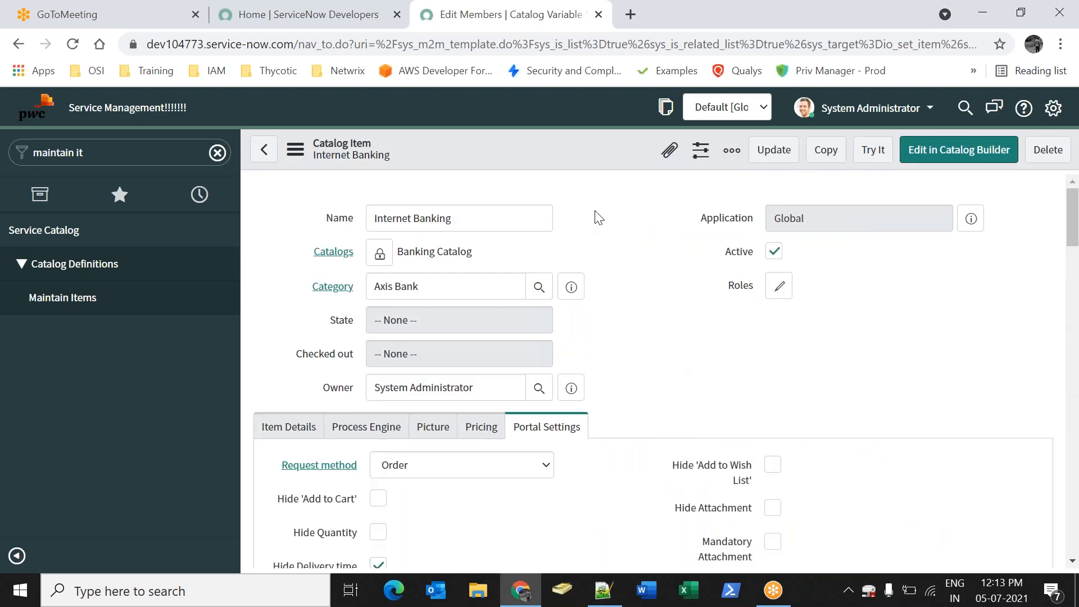
Save the Internet Banking catalog item
right_click(572, 152)
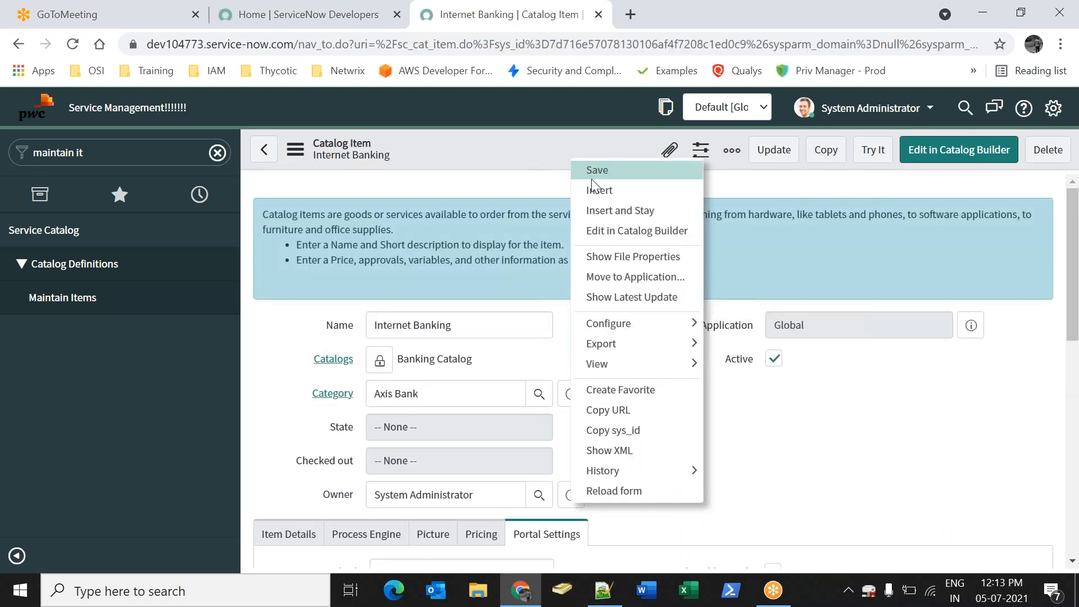
right_click(572, 151)
left_click(587, 164)
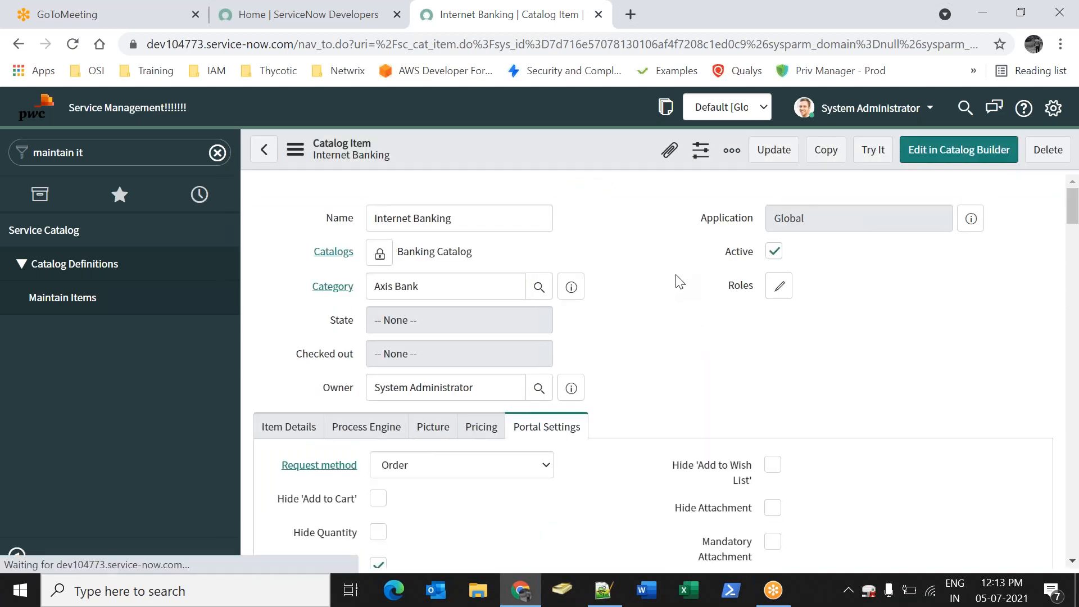
scroll(658, 330, "down", 7)
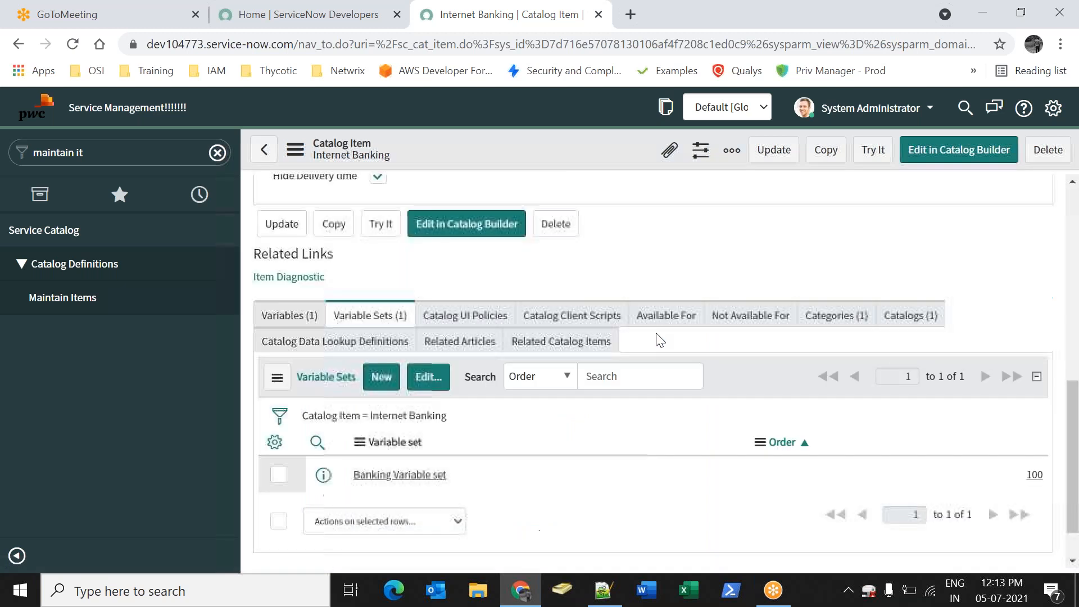
scroll(661, 331, "up", 3)
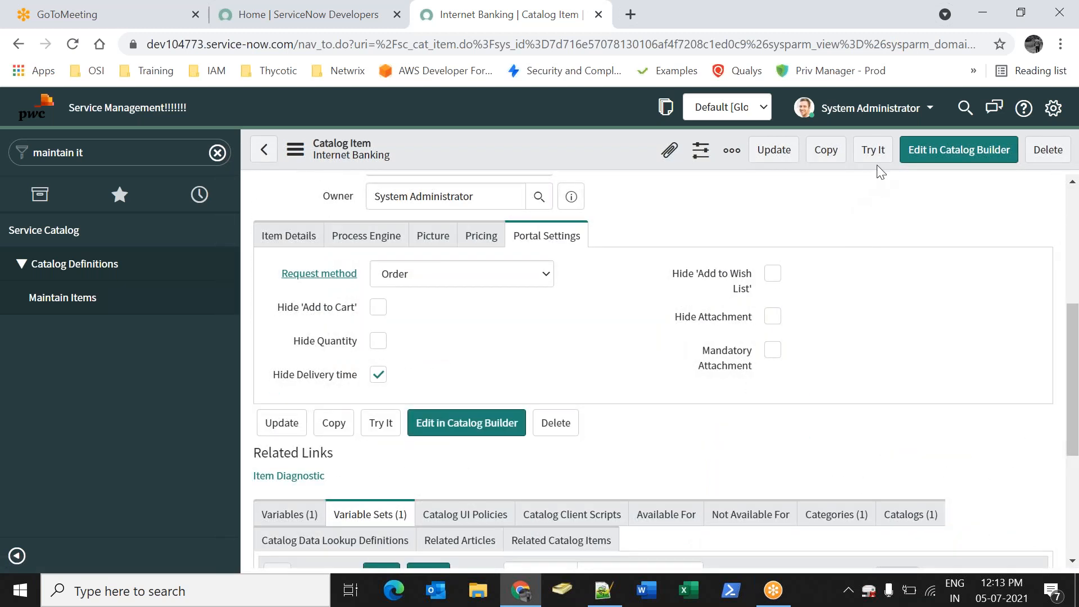
Try Internet Banking in the catalog and view the Account Number help text
left_click(873, 162)
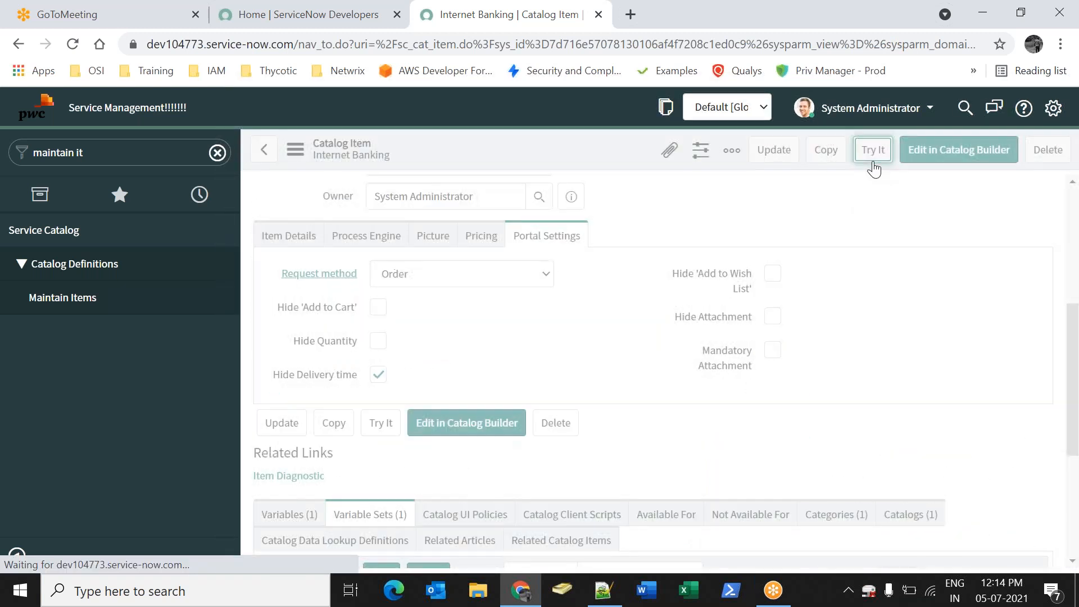
left_click_drag(312, 221, 426, 223)
left_click(400, 245)
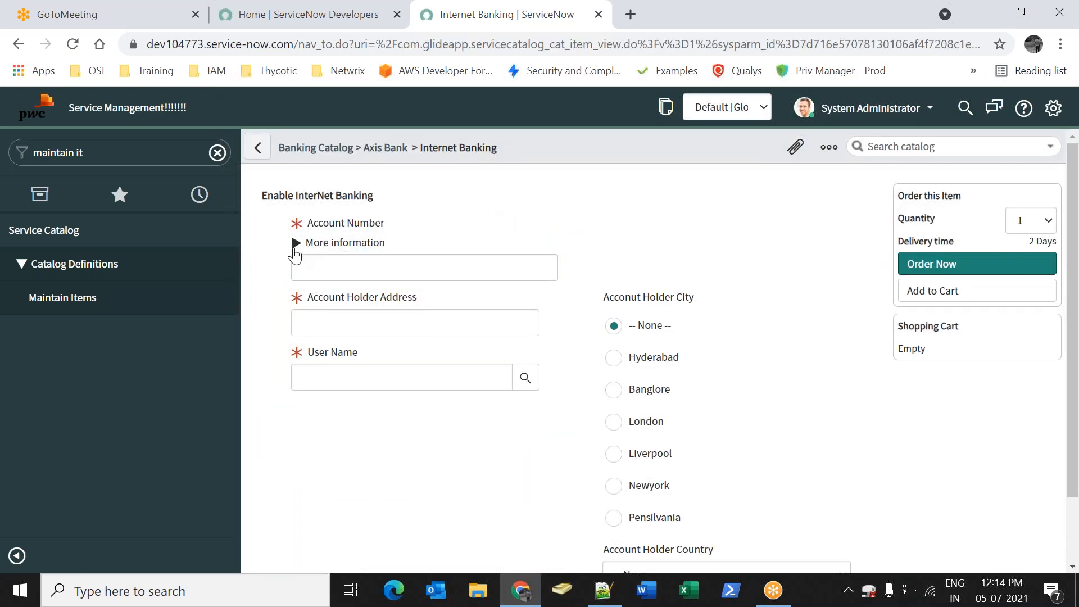
left_click(295, 247)
left_click_drag(302, 267, 448, 259)
left_click(445, 243)
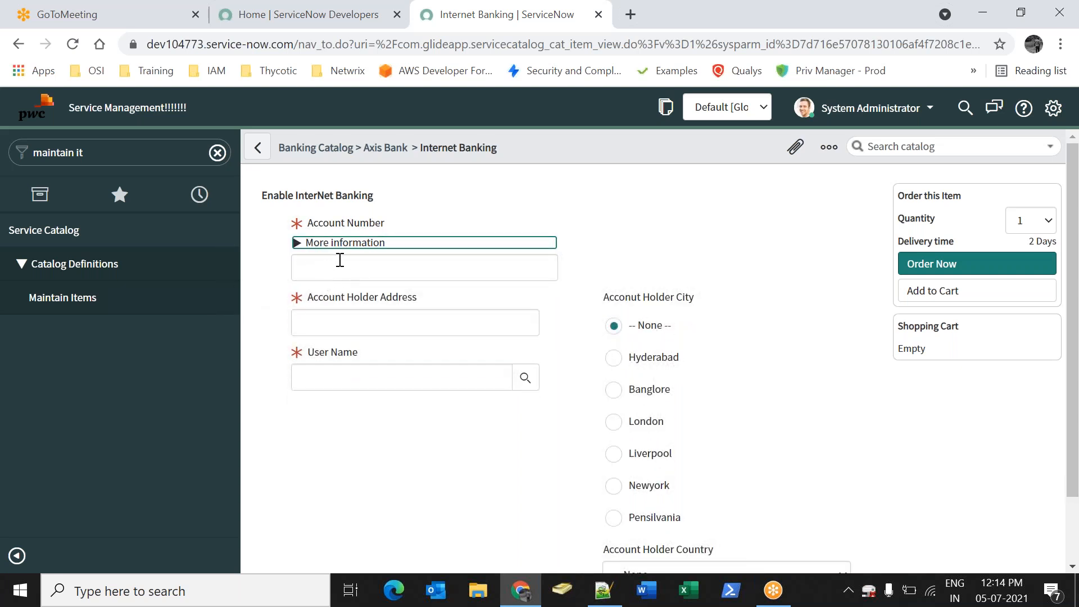
Move through the form fields and attempt an order to check required fields
left_click(341, 263)
left_click(368, 323)
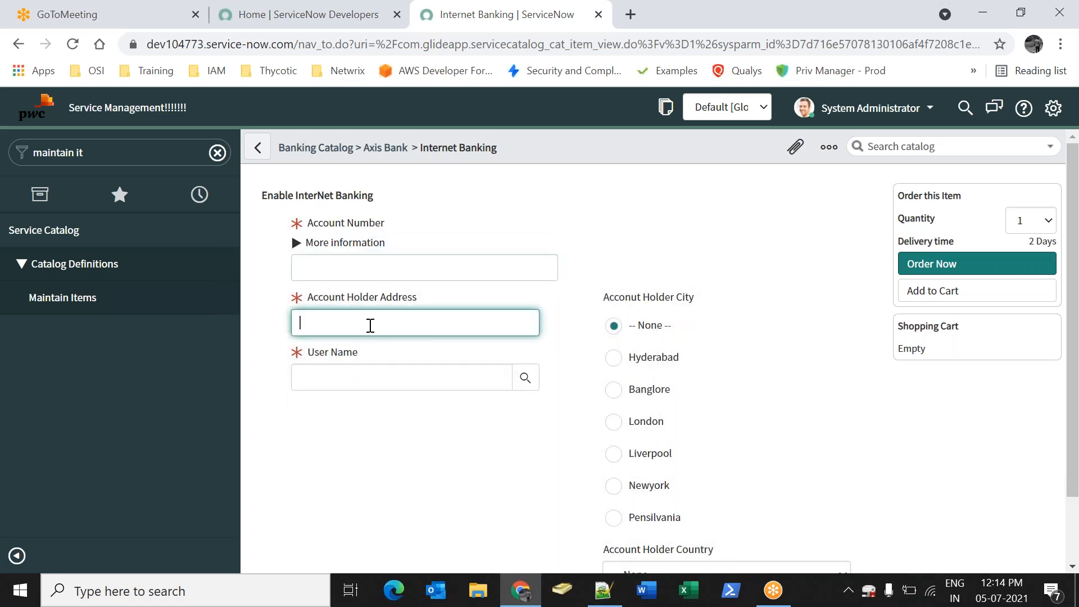
key("Tab")
scroll(680, 402, "down", 2)
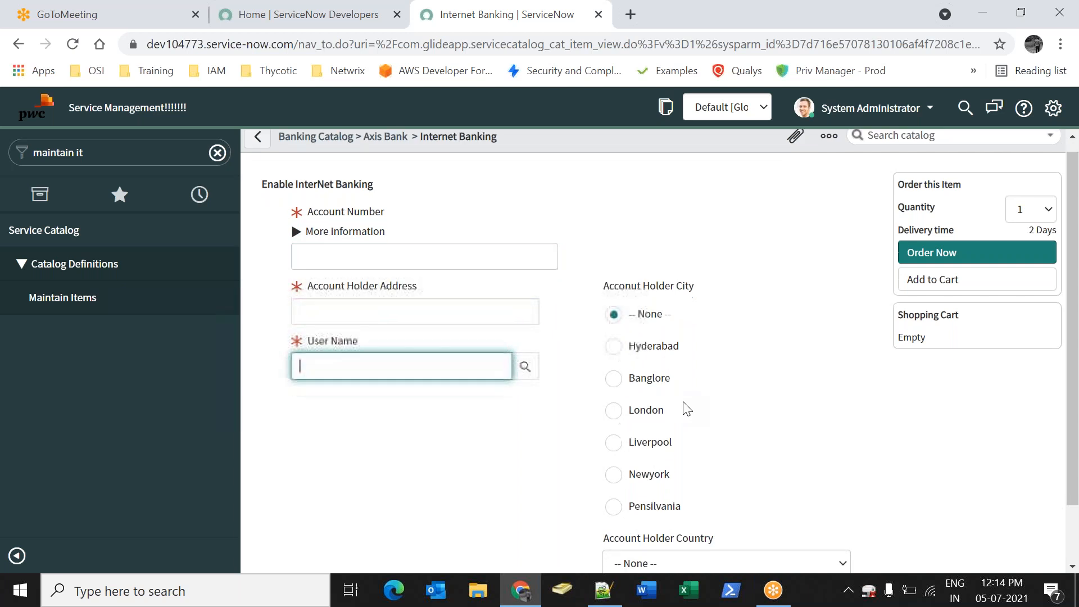
left_click(652, 496)
left_click(568, 415)
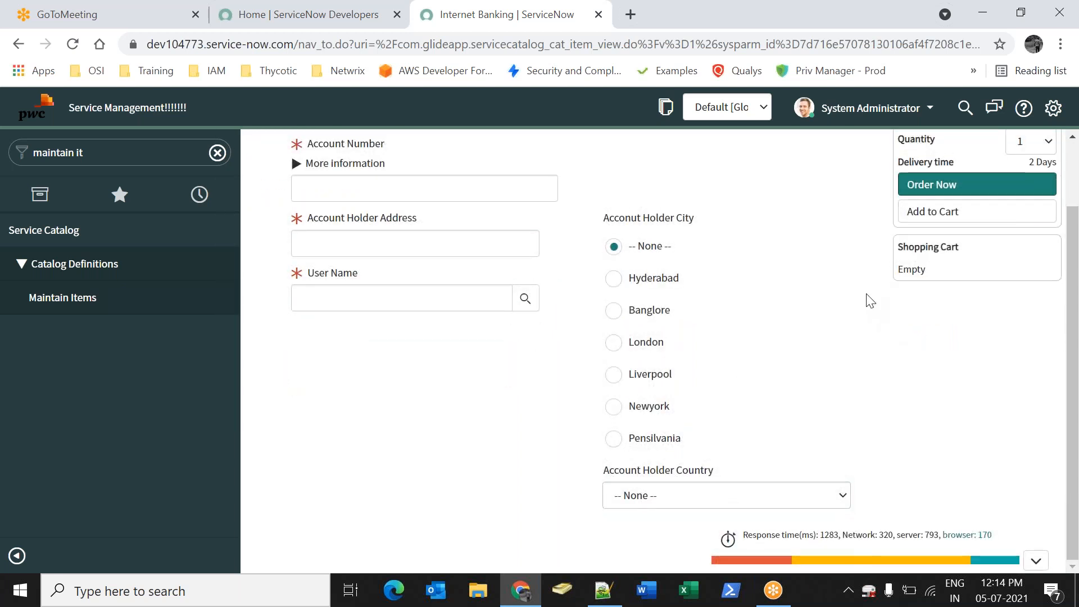
left_click(917, 194)
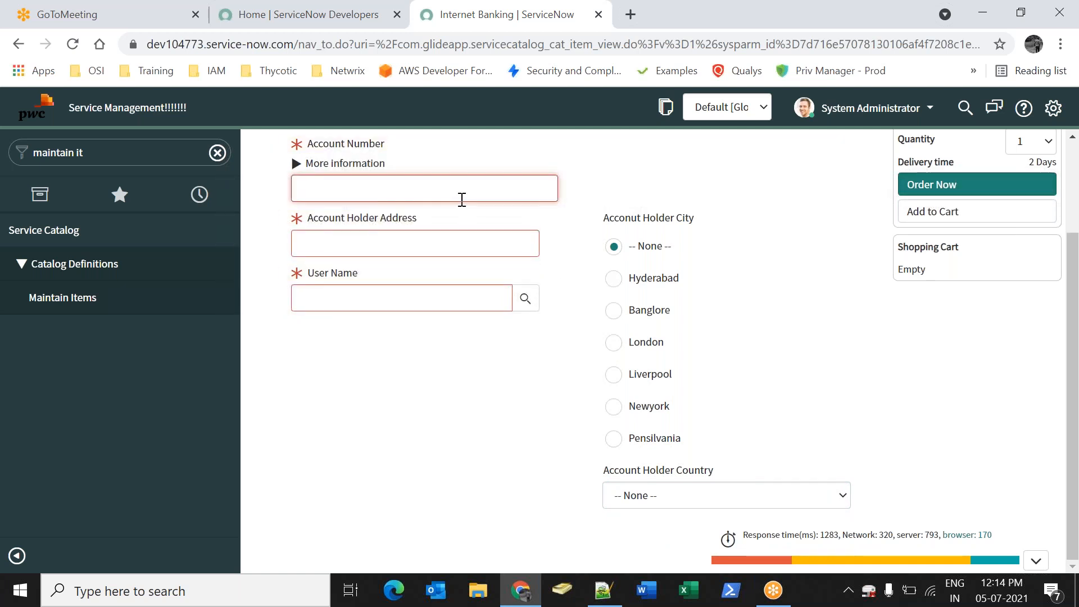
Enter a sample account number, address 'adad', a user, city Banglore, India, and order it
type("123243243")
left_click(393, 249)
type("adad")
key("Tab")
left_click(525, 298)
left_click(90, 325)
left_click(644, 311)
left_click(665, 505)
left_click(661, 531)
left_click(927, 189)
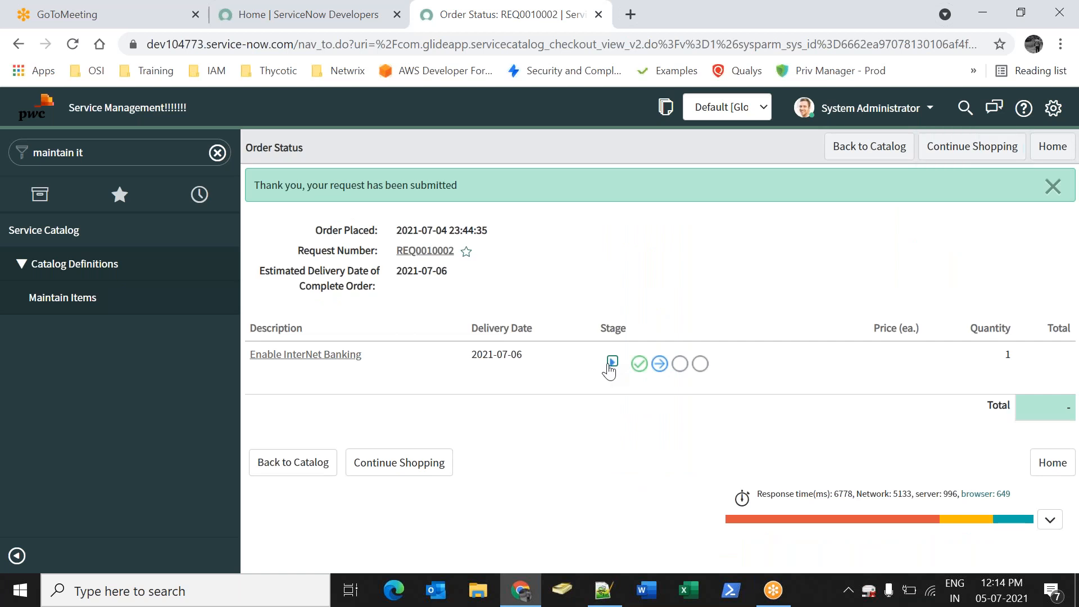
Review the request's approval stages, reopen the Internet Banking catalog item, and launch Microsoft Word
left_click(612, 362)
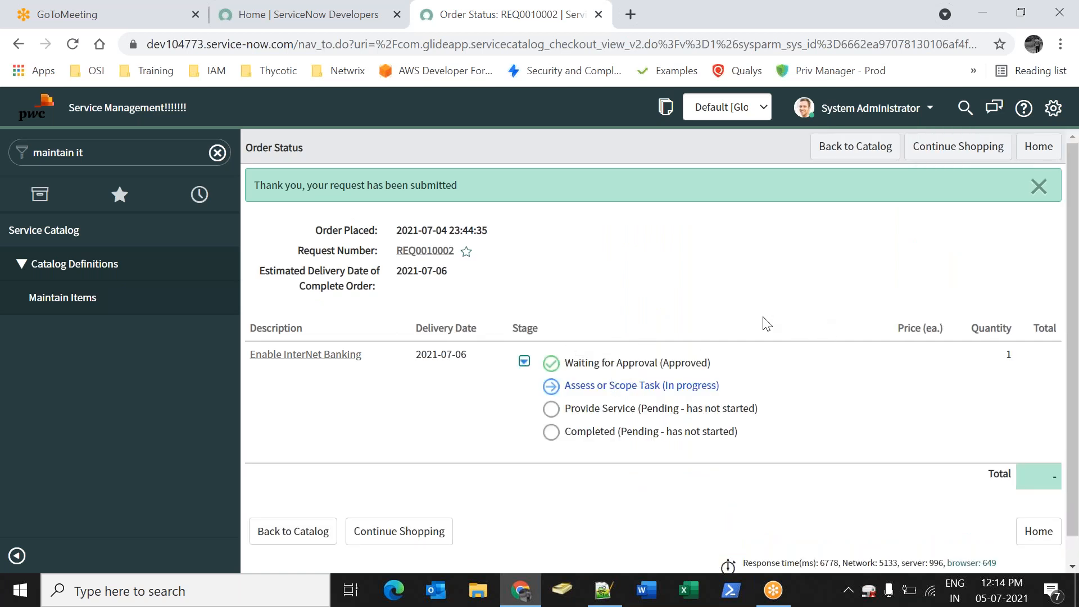
left_click(97, 298)
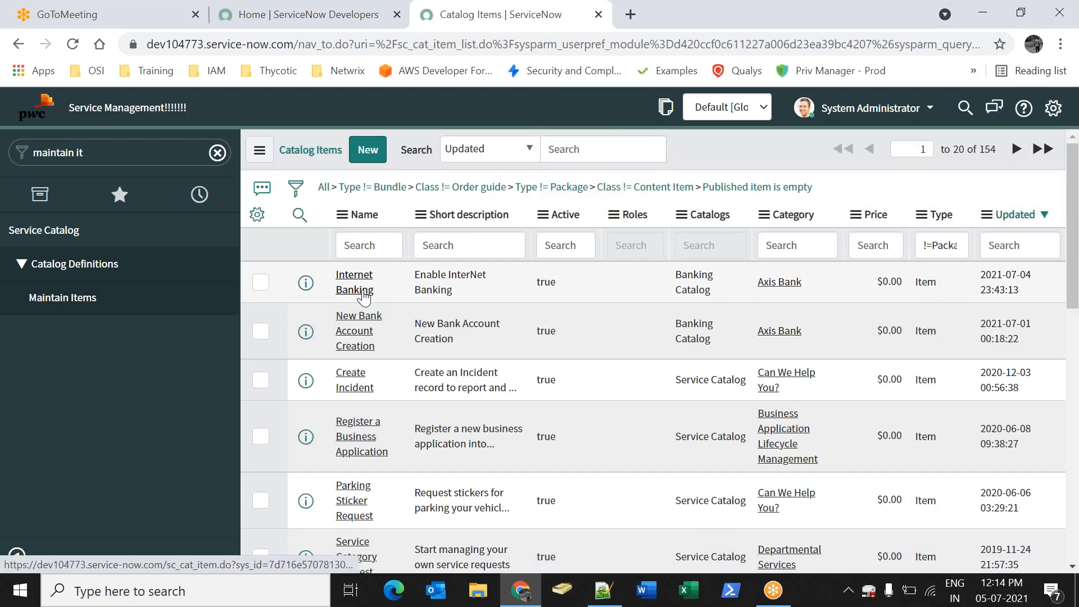
left_click(364, 297)
scroll(438, 282, "down", 5)
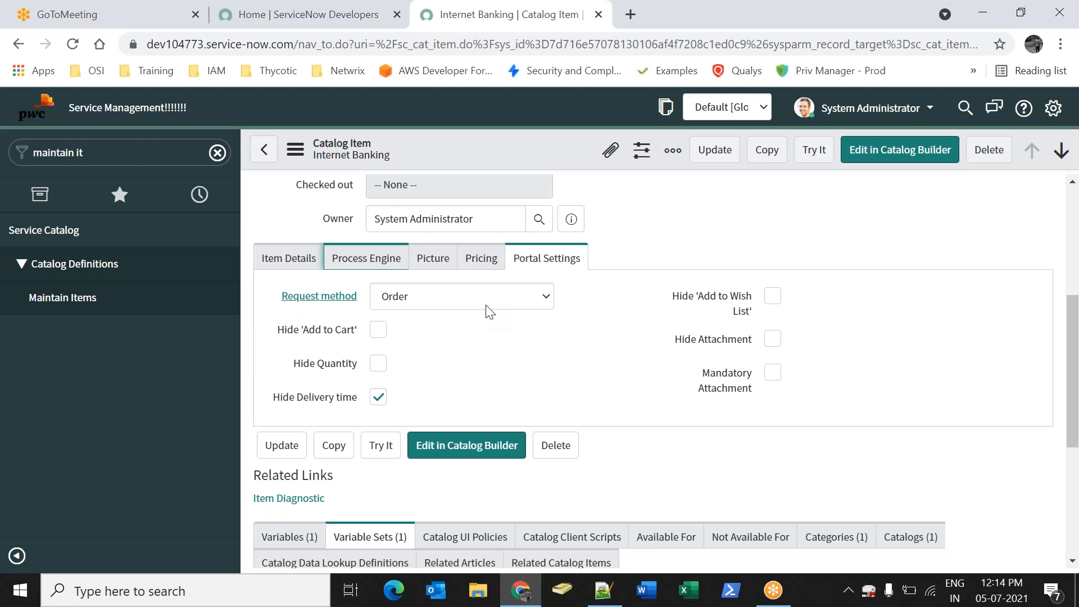
left_click(662, 305)
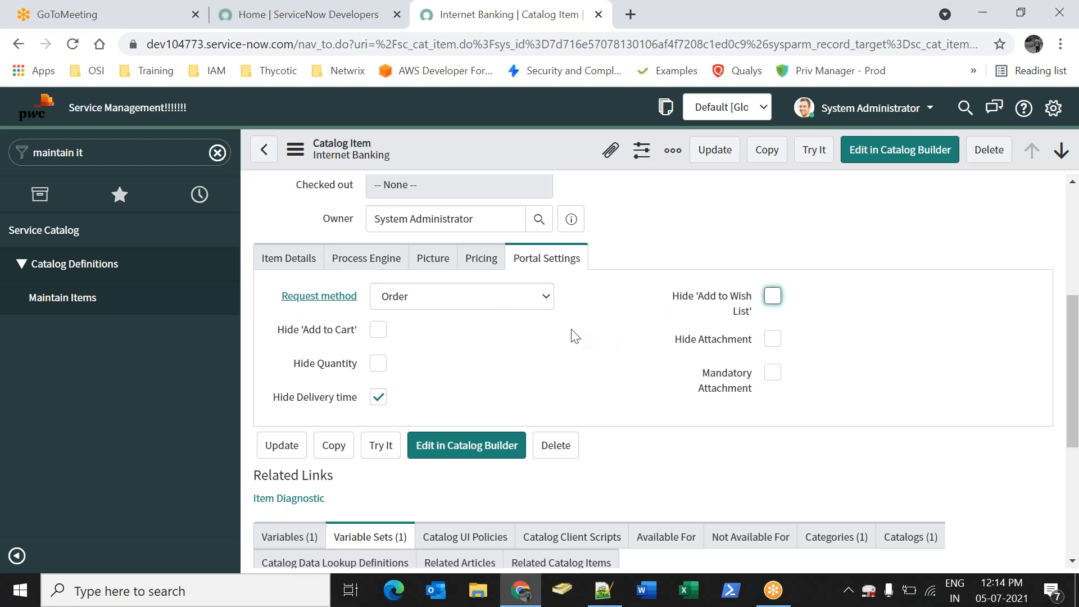
left_click(646, 590)
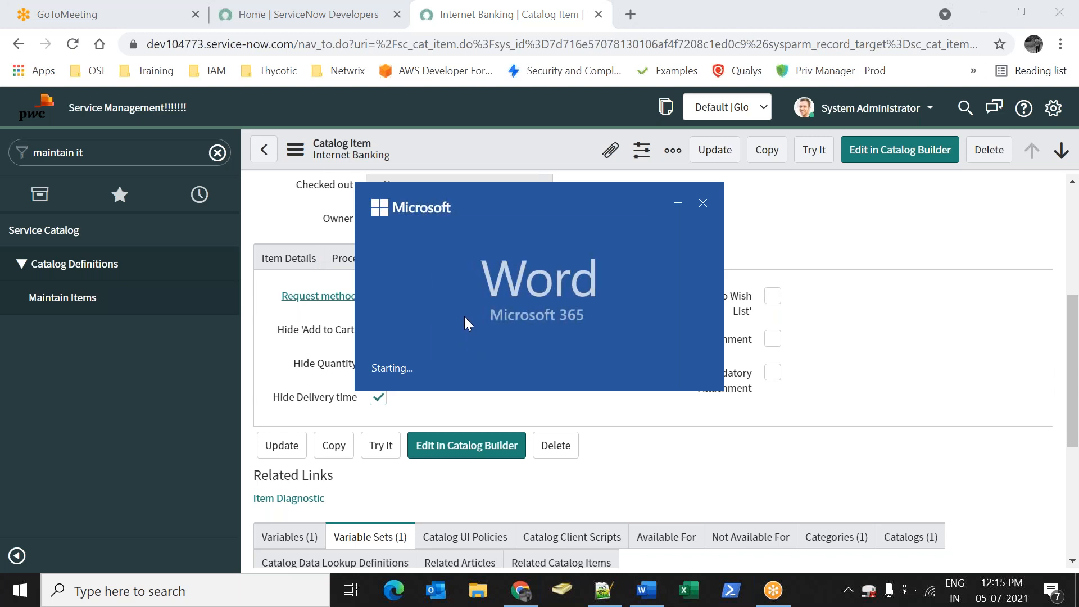
Note in Word that with no workflow attached, the 'Default' execution plan gets updated
key("Return")
type("If no works")
key("BackSpace")
type("flow attached the")
key("BackSpace")
key("BackSpace")
key("BackSpace")
type("to the item")
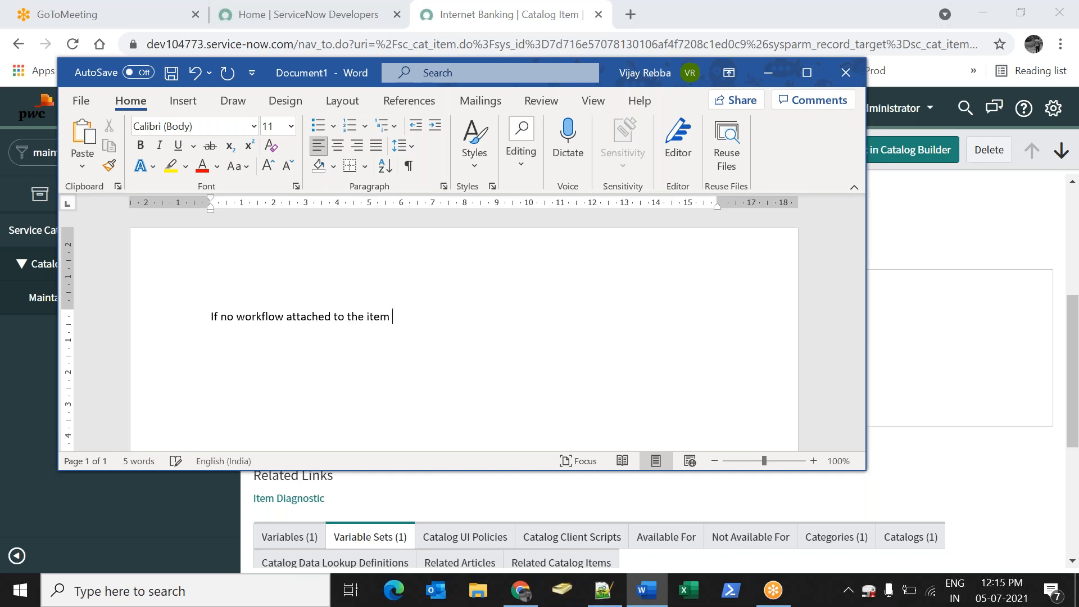
key("Return")
key("Return")
type("You will execu")
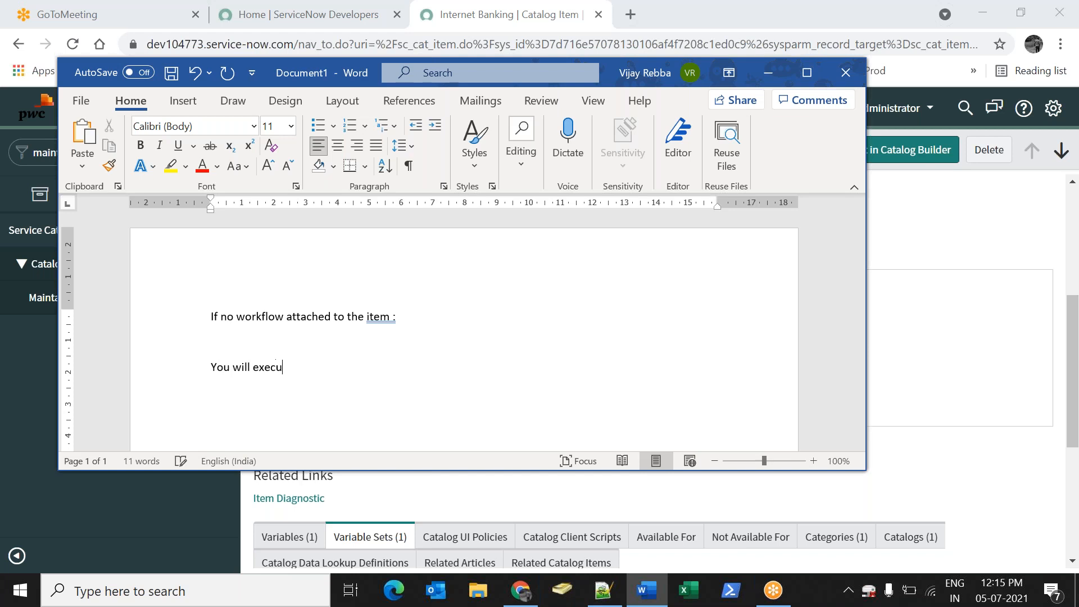
type("tionplan Default “")
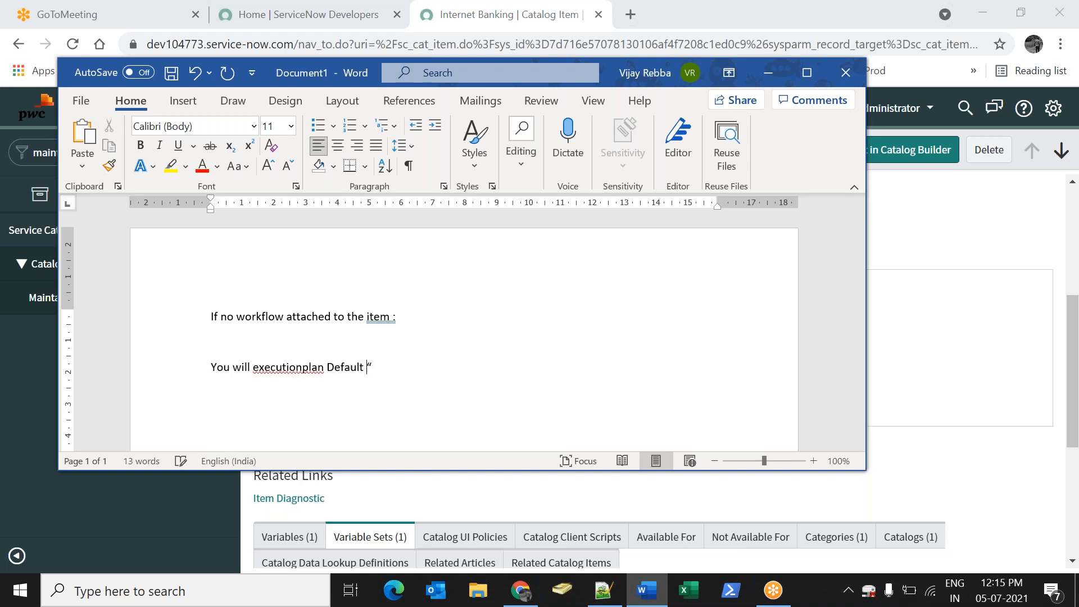
type("\"")
type("Default \" - will get upda")
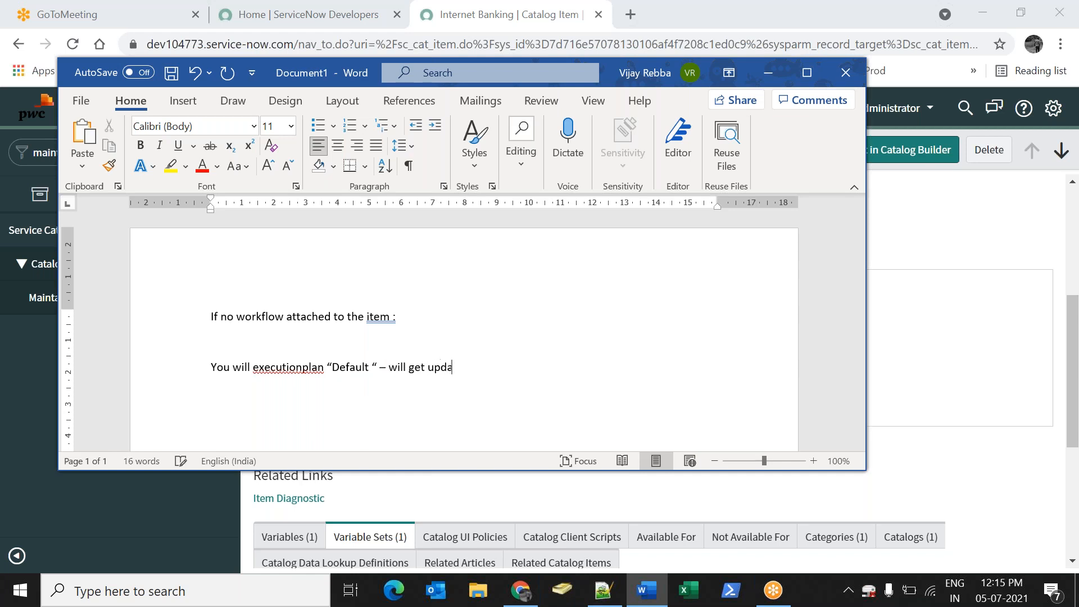
key("alt+Tab")
left_click(564, 397)
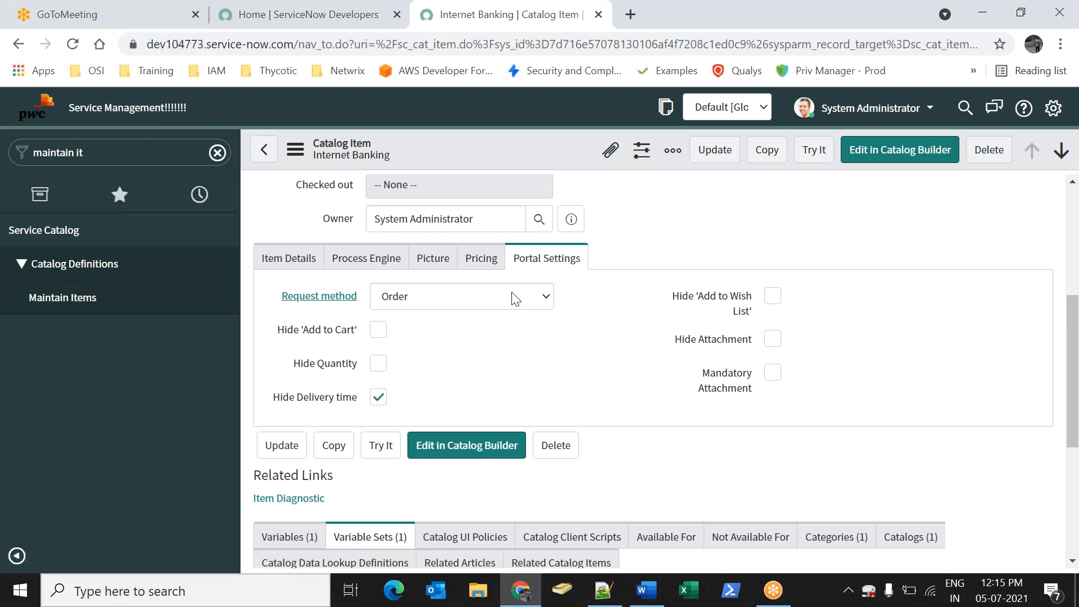
Filter the navigator for Service Catalog and open the Catalogs page
left_click(218, 152)
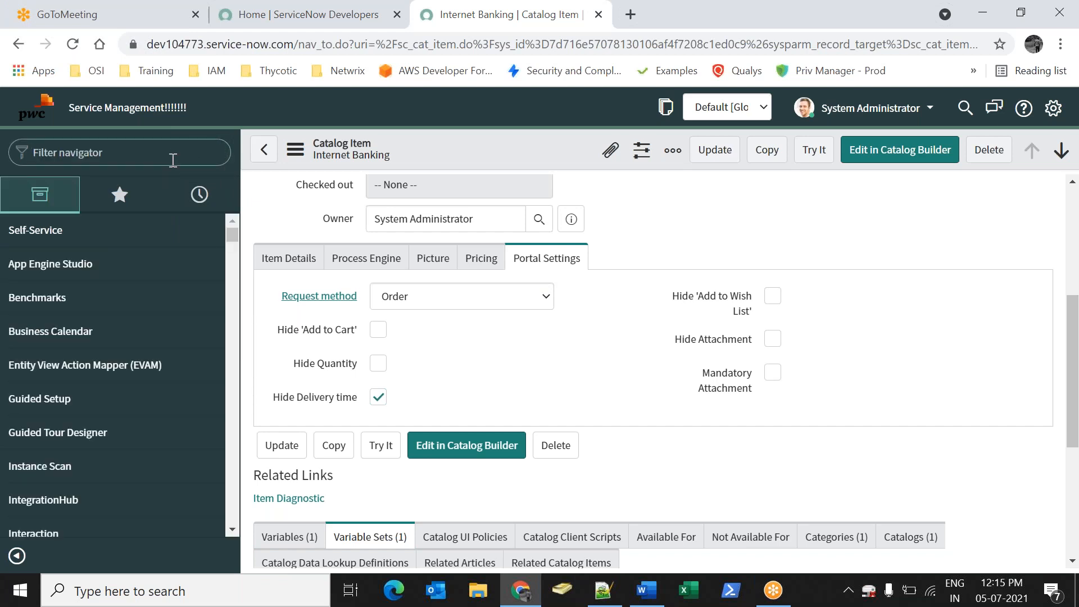
type("Ser")
type("vuc")
key("BackSpace")
key("BackSpace")
type("ice ca")
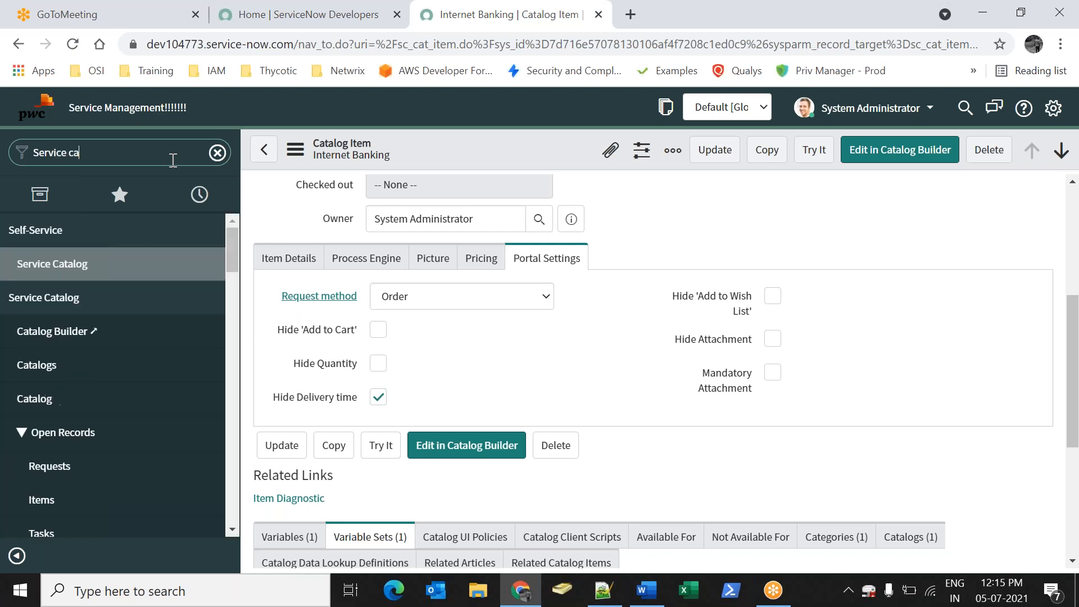
left_click(76, 405)
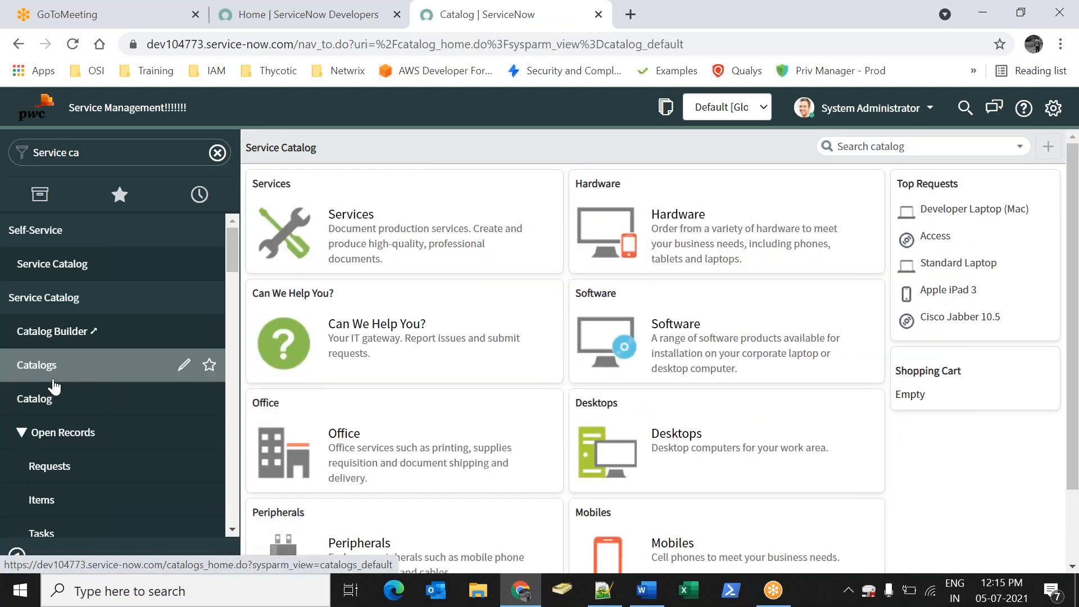
left_click(77, 372)
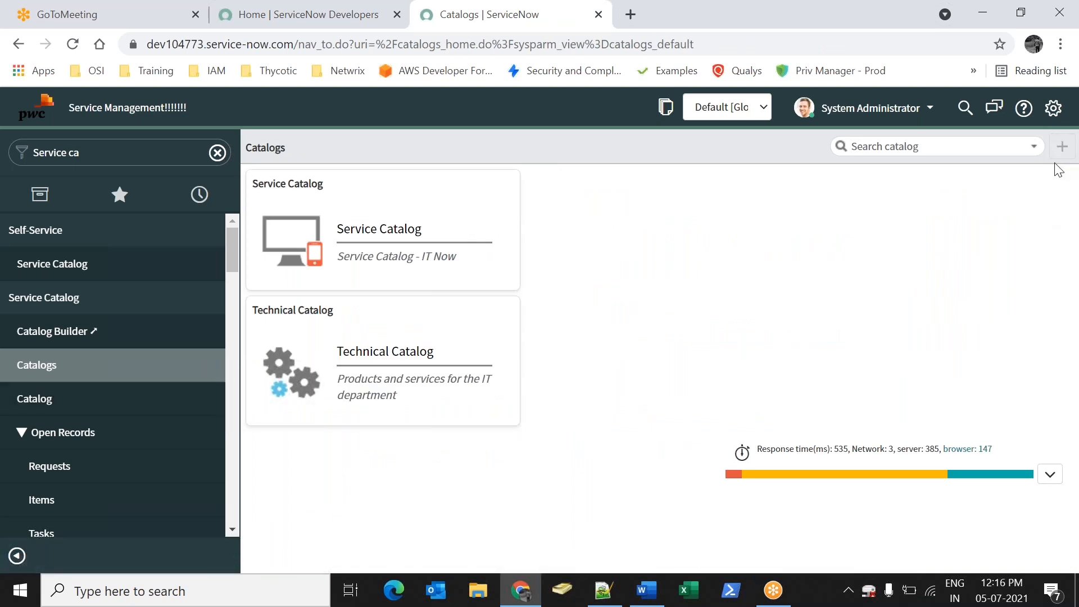
Add Banking Catalog to the catalogs page and open it
left_click(1061, 147)
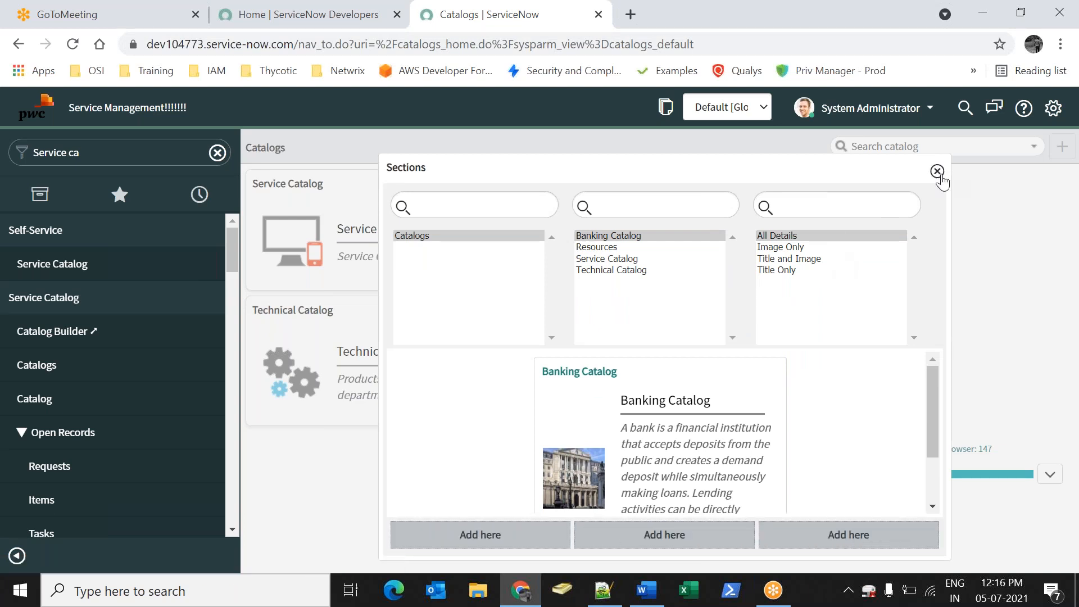
left_click(937, 172)
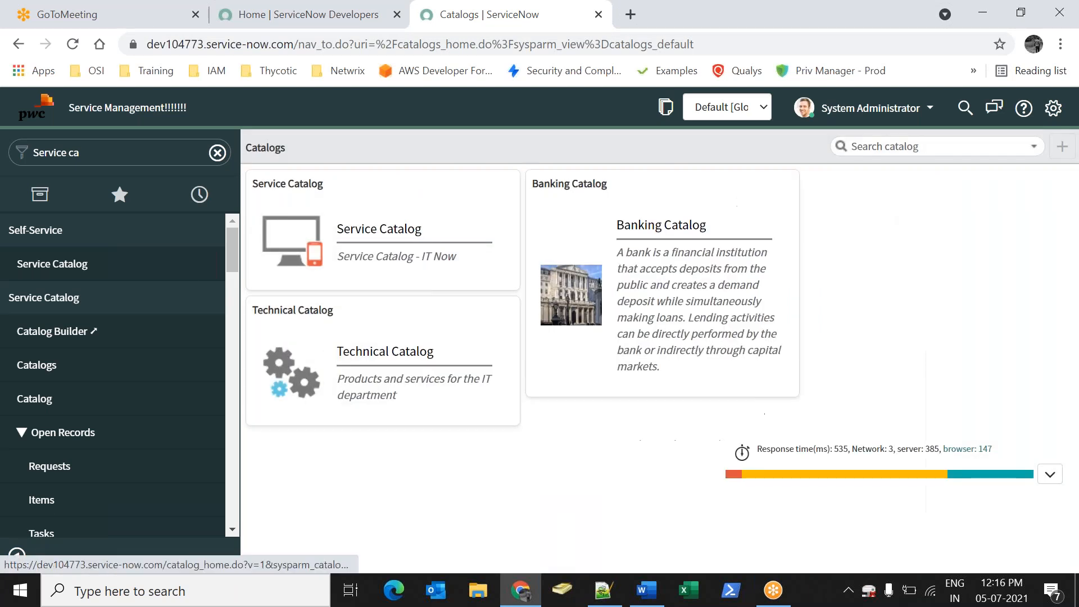
left_click(678, 246)
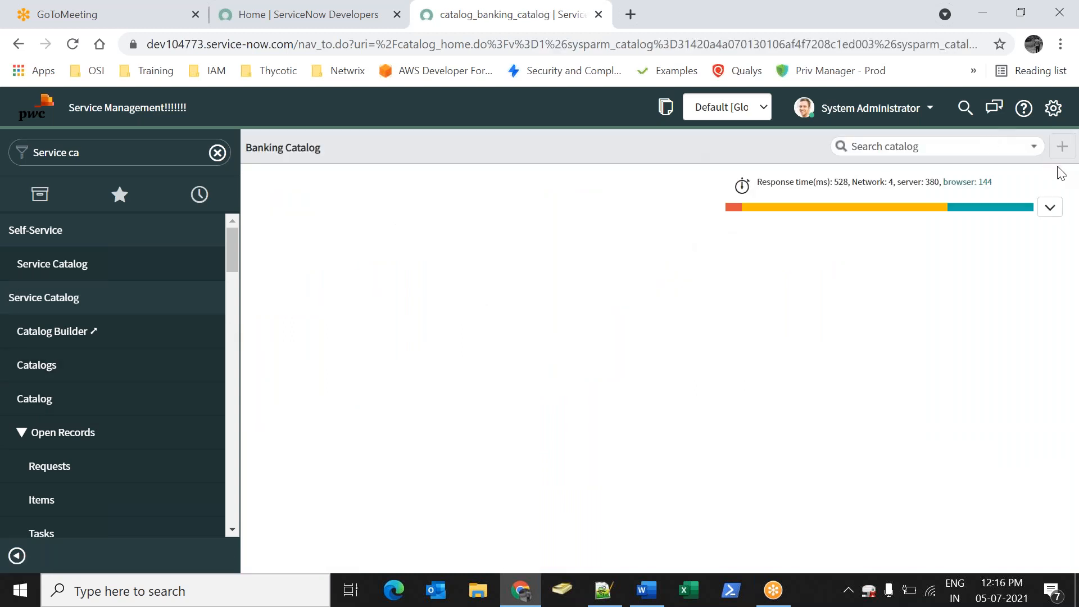
Add the Axis Bank category to the Banking Catalog page and open it
left_click(1061, 147)
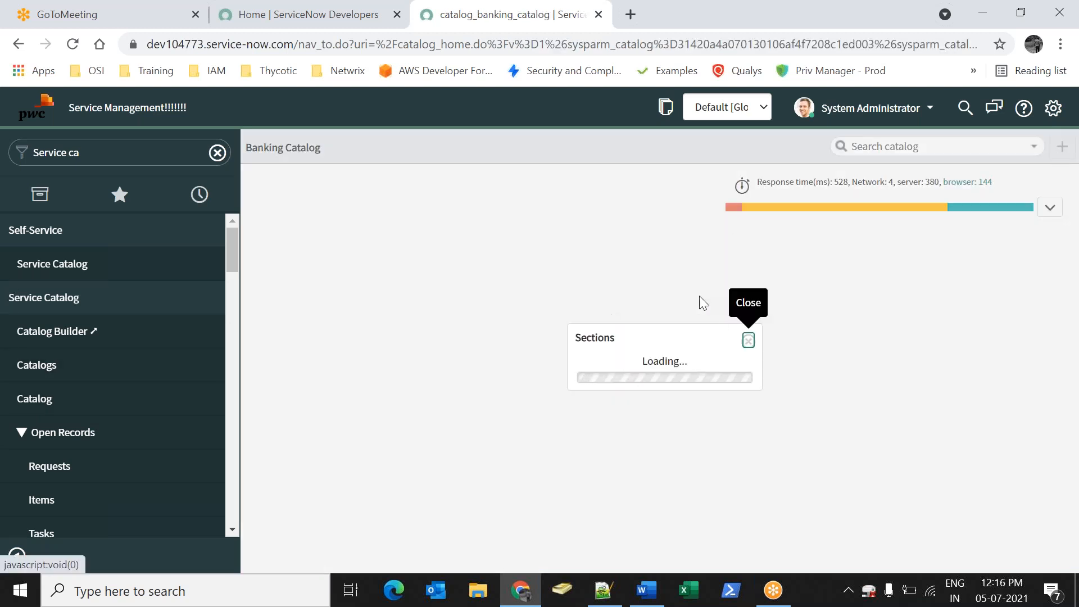
left_click(765, 516)
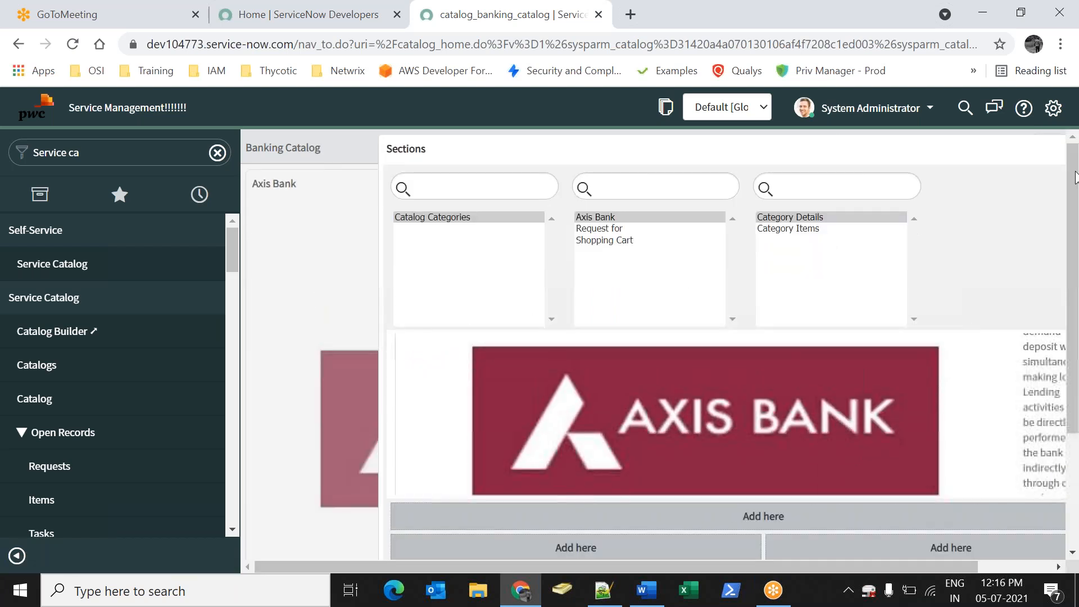
scroll(808, 493, "down", 1)
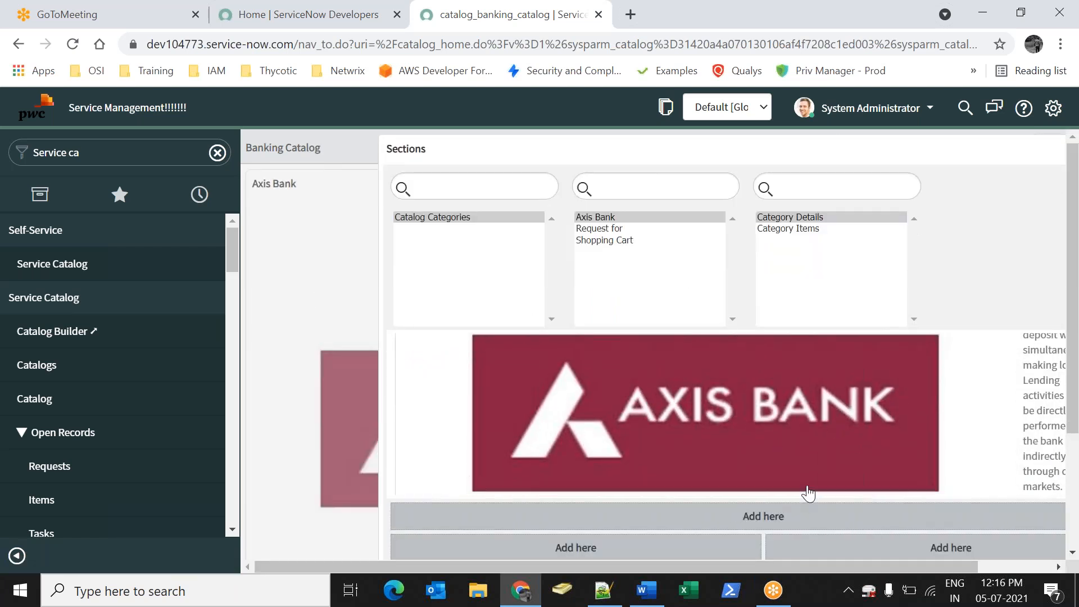
left_click_drag(934, 149, 704, 170)
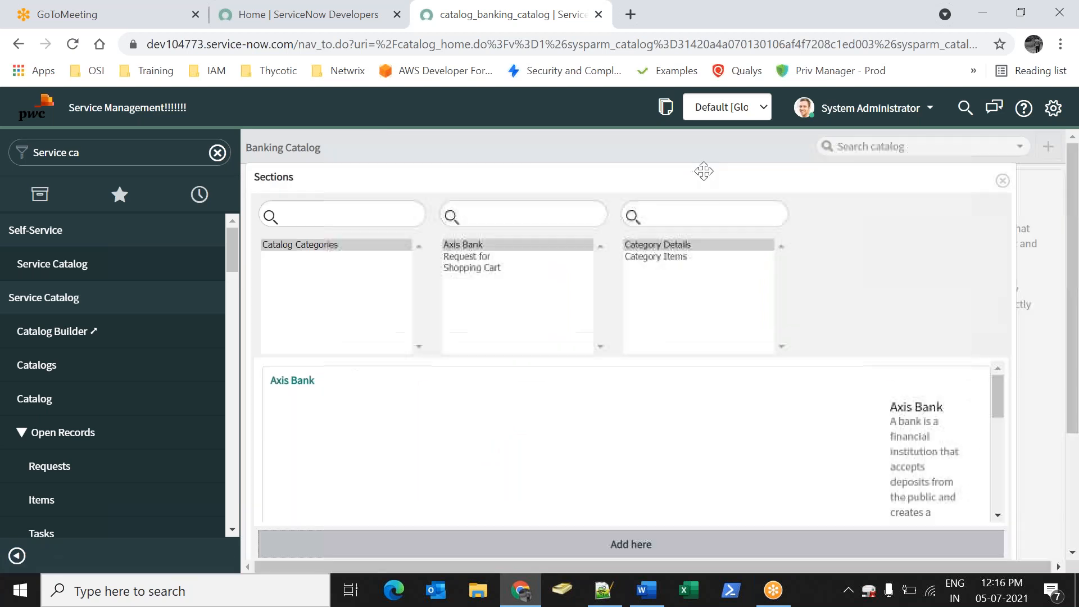
left_click(1002, 181)
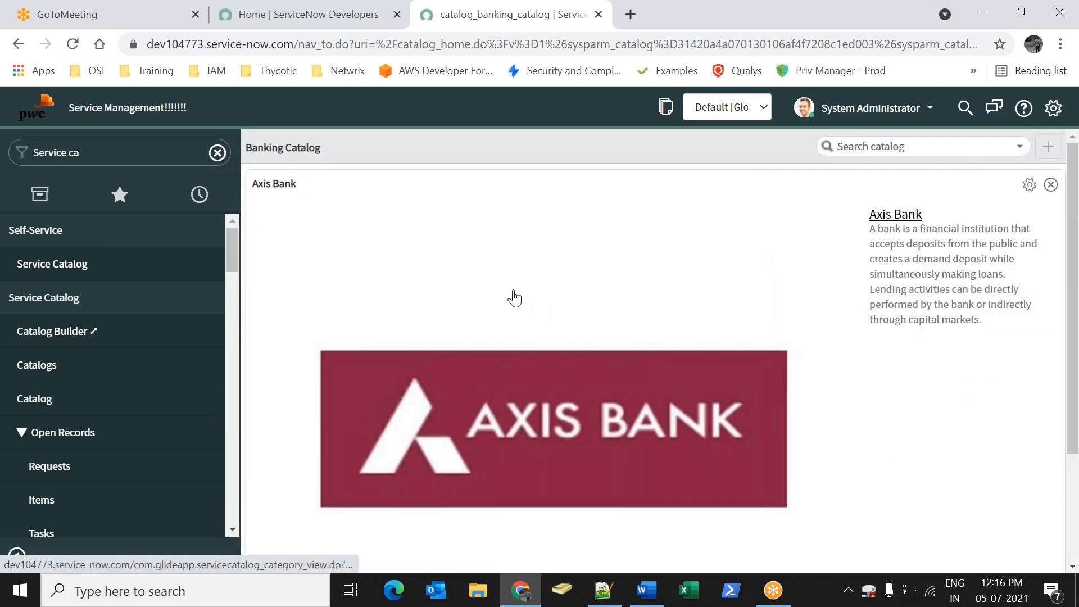
left_click(494, 270)
Open the Internet Banking and New Bank Account Creation order forms from Axis Bank's items
scroll(450, 264, "down", 1)
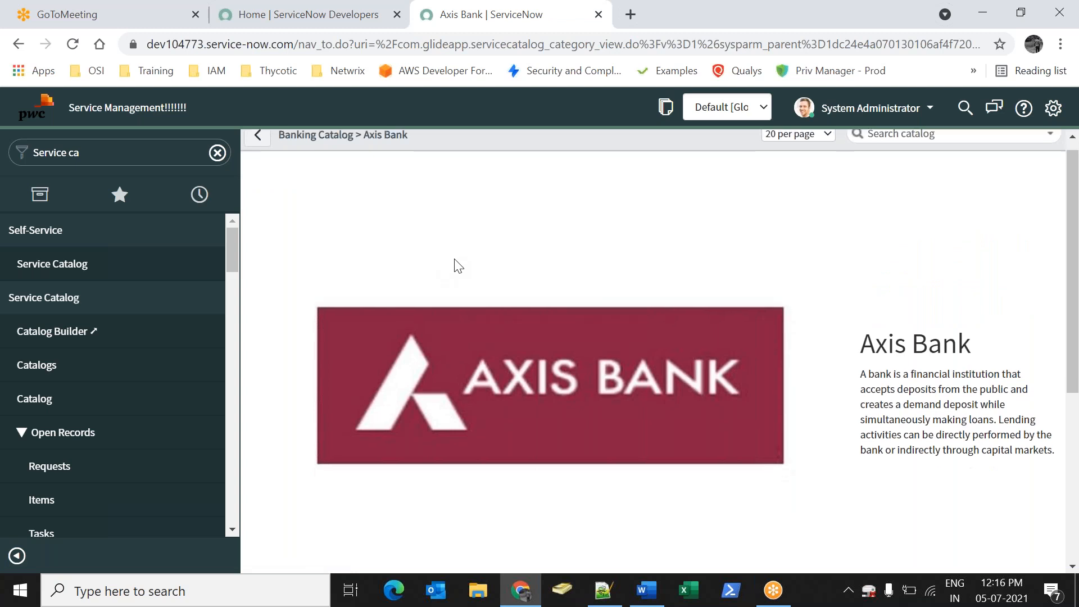
scroll(458, 266, "down", 5)
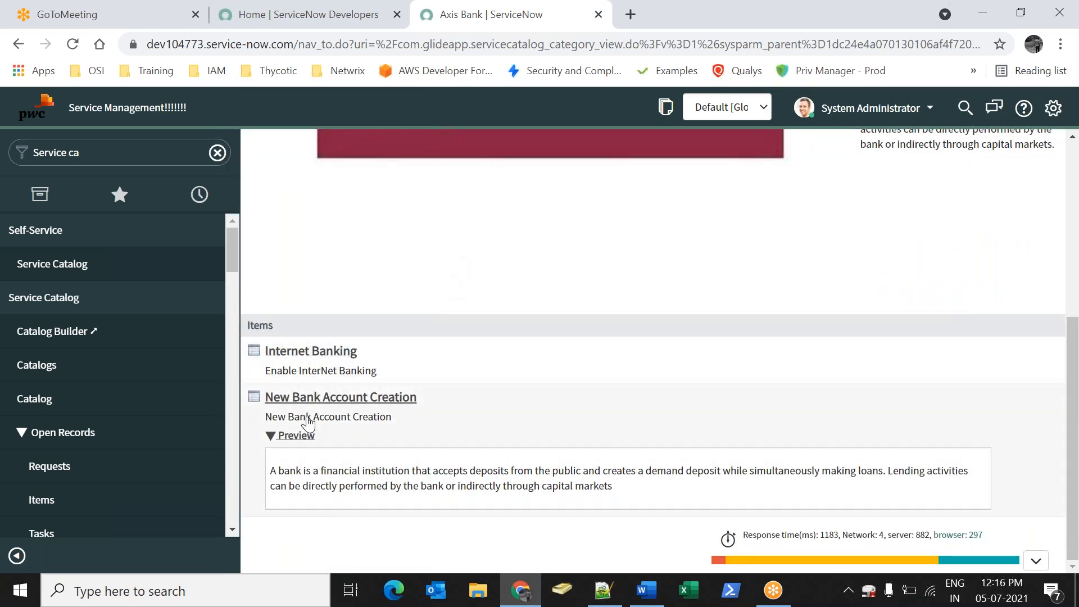
left_click(325, 355)
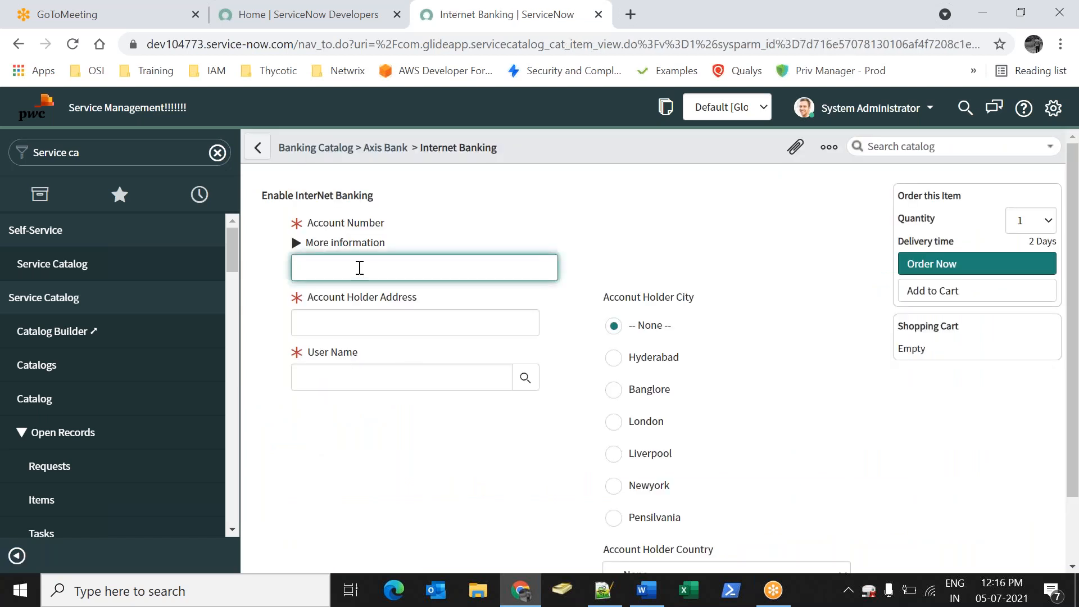
left_click(257, 147)
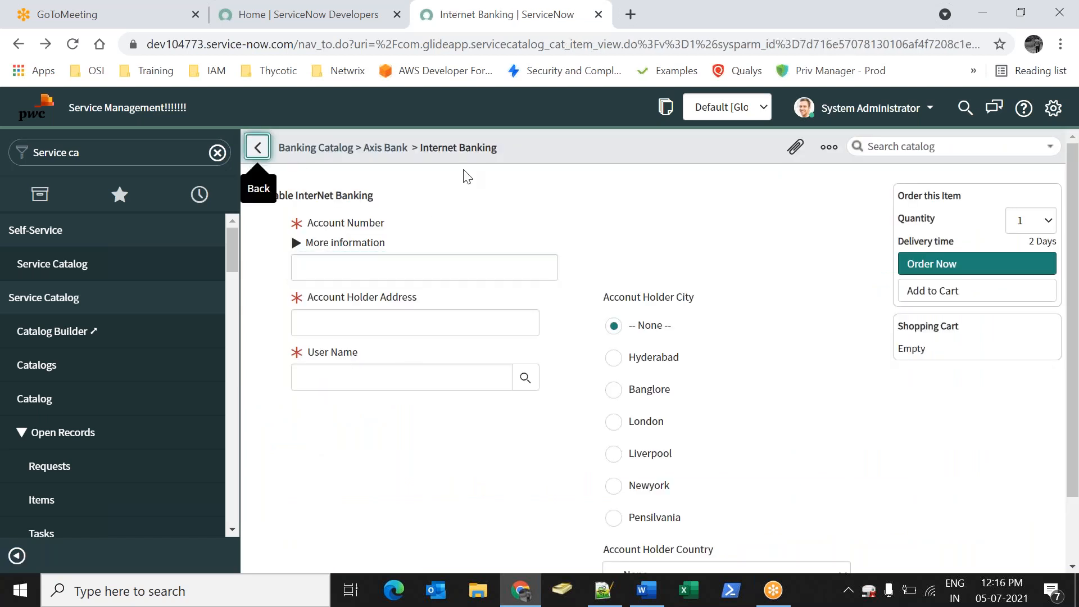
left_click(310, 446)
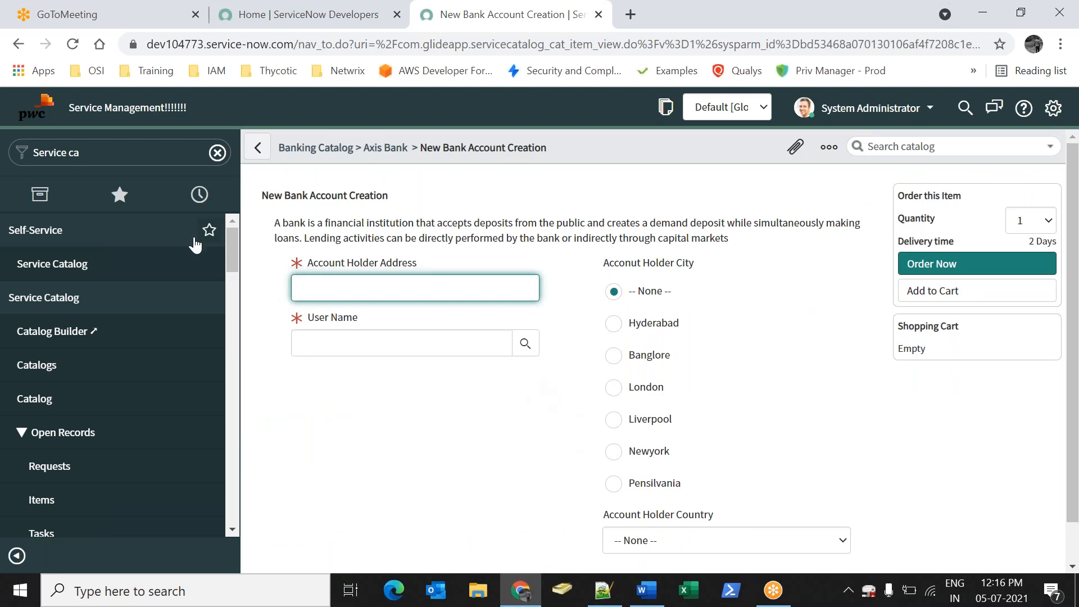
Return to the Axis Bank item list via Catalogs and Banking Catalog, then switch to Word
left_click(47, 367)
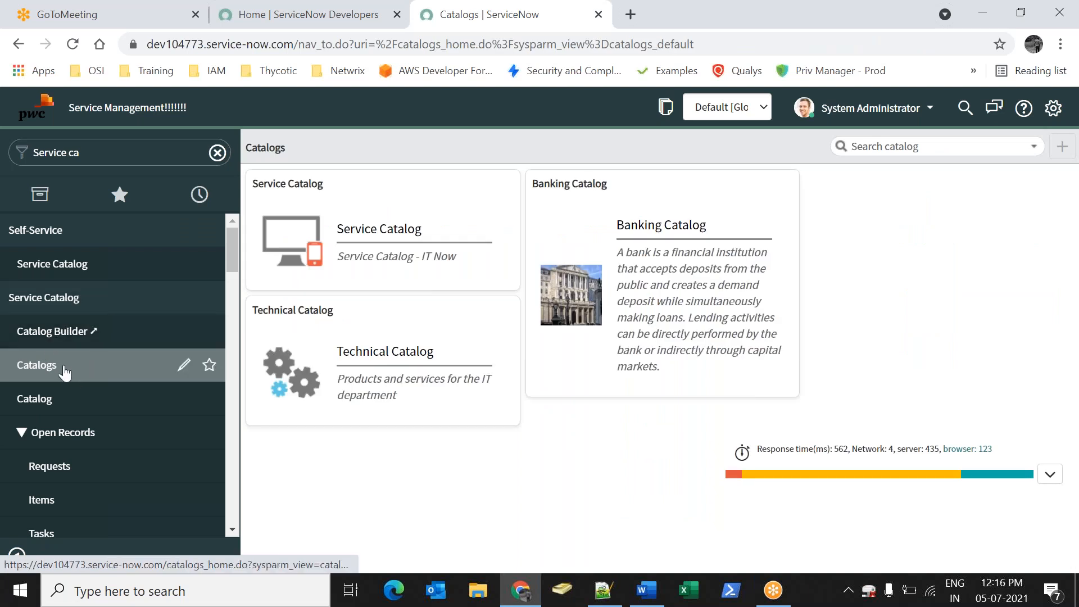
left_click(718, 265)
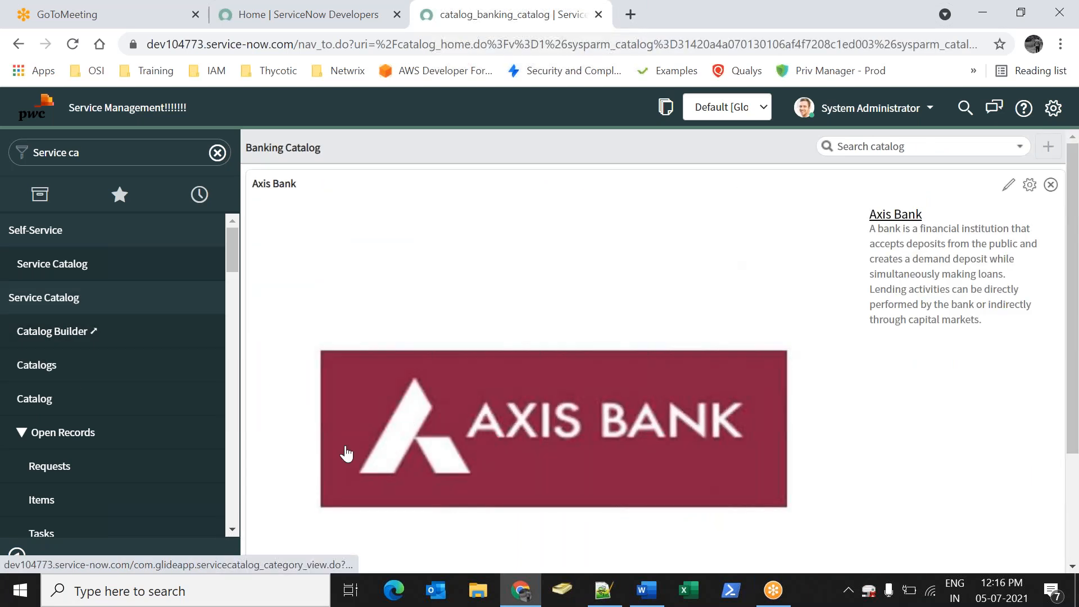
scroll(461, 444, "down", 3)
scroll(461, 348, "up", 3)
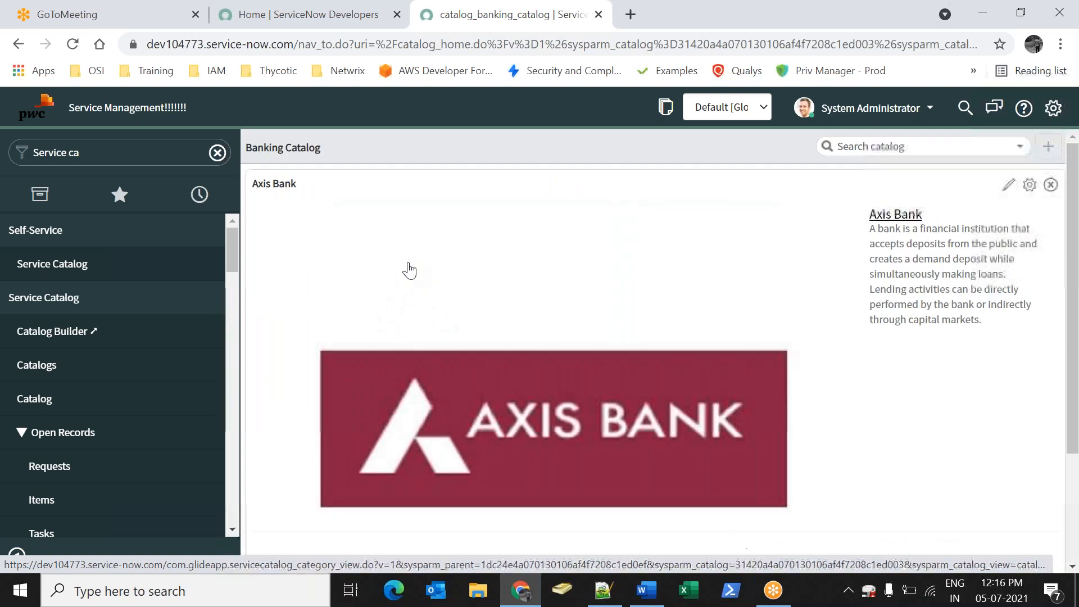
left_click(725, 311)
scroll(409, 378, "down", 5)
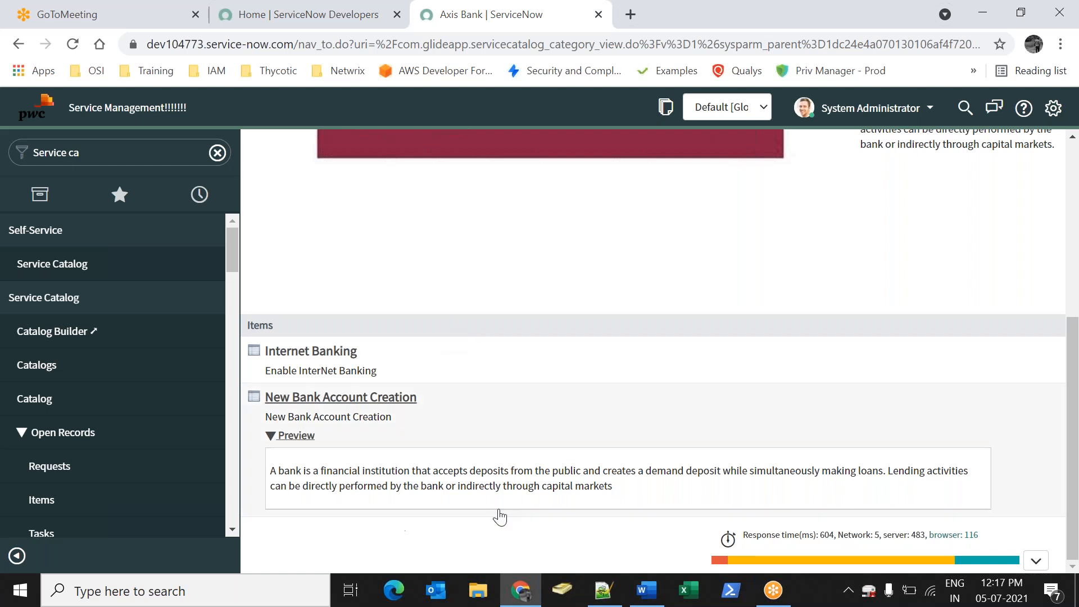
left_click(646, 590)
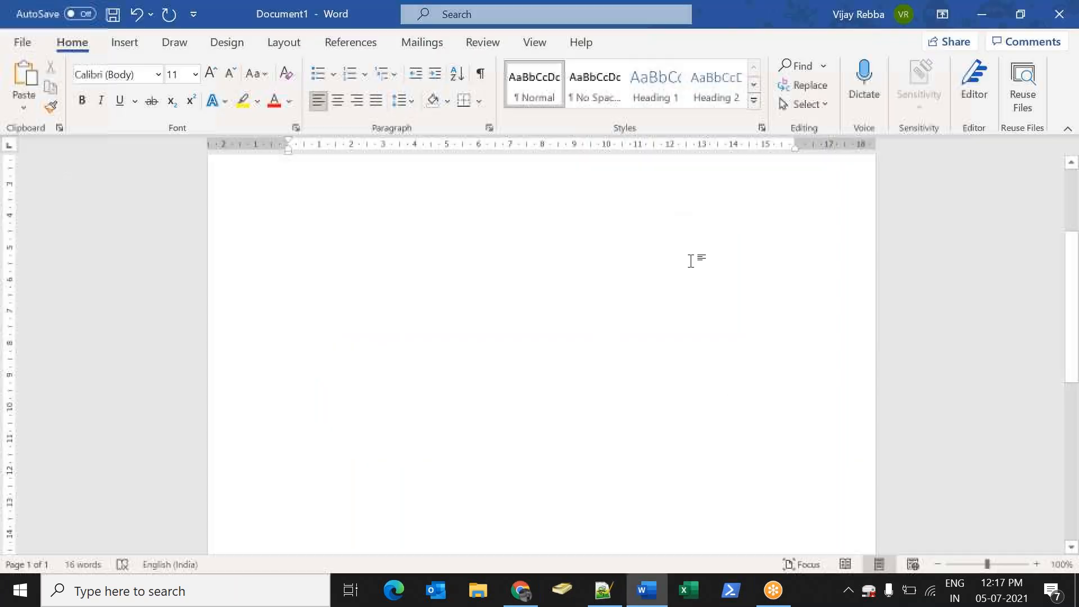
Add a use case for one single item offering Internet Banking, Password and New Bank account
key("Return")
key("Return")
type("#use")
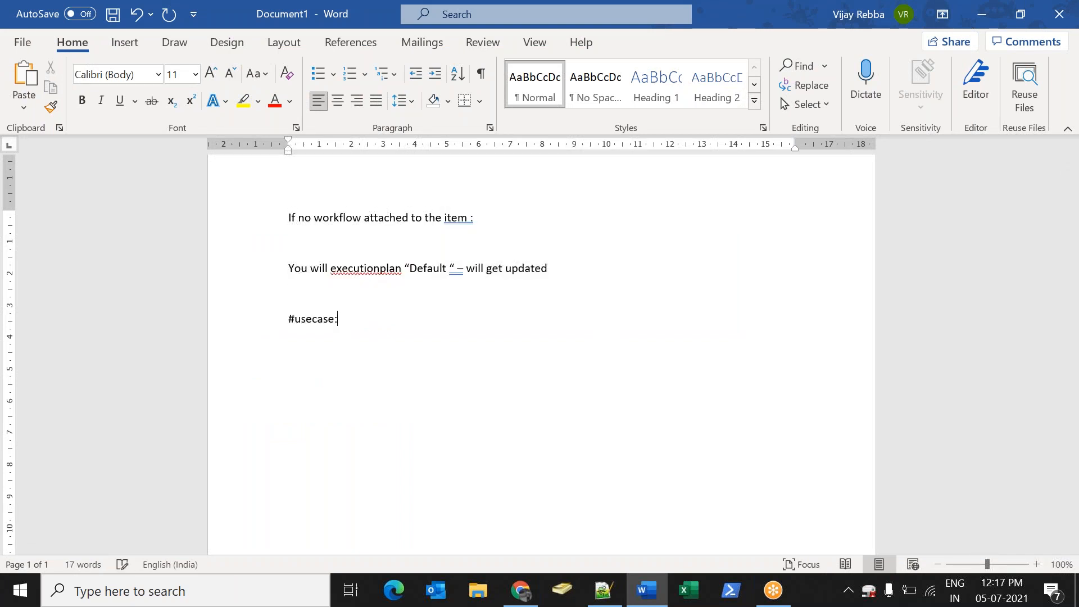
type("case: create")
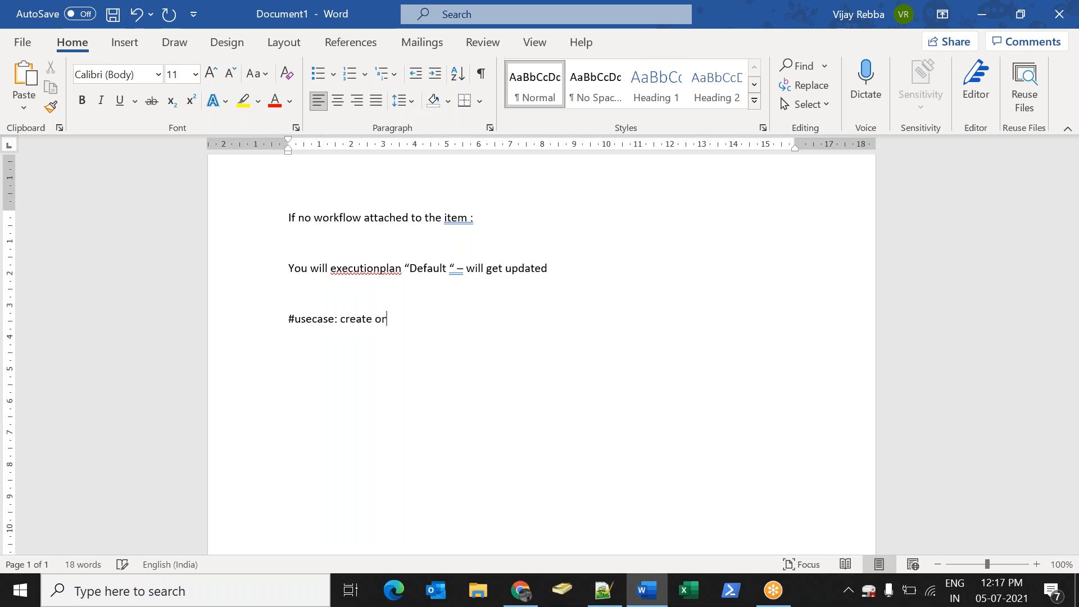
type(" one sig")
key("BackSpace")
key("BackSpace")
type("ng")
type("le Item")
type(" w")
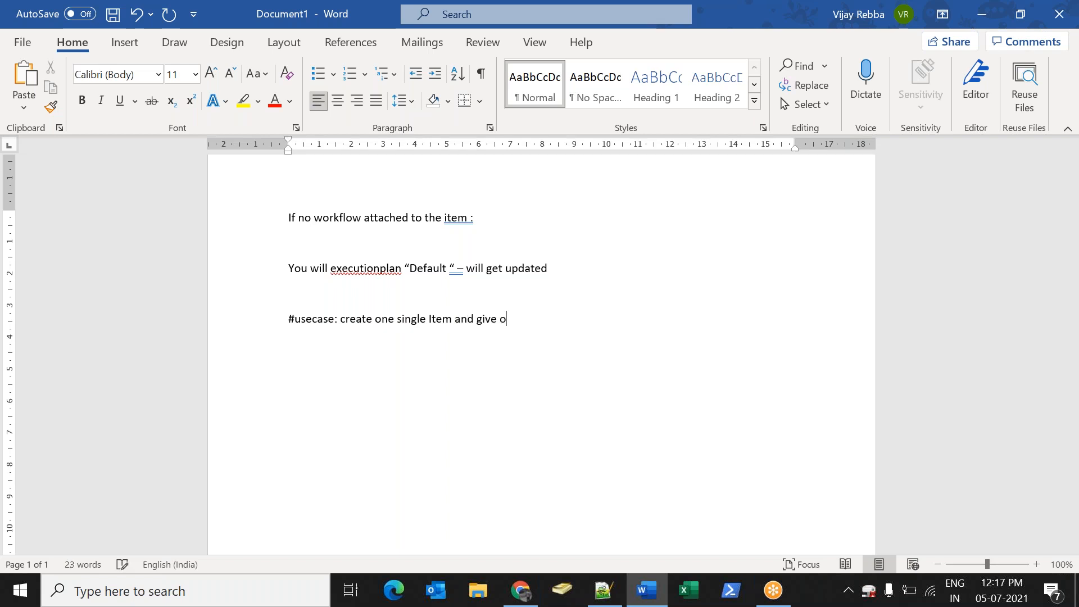
type("nd user to choose")
type("what he need")
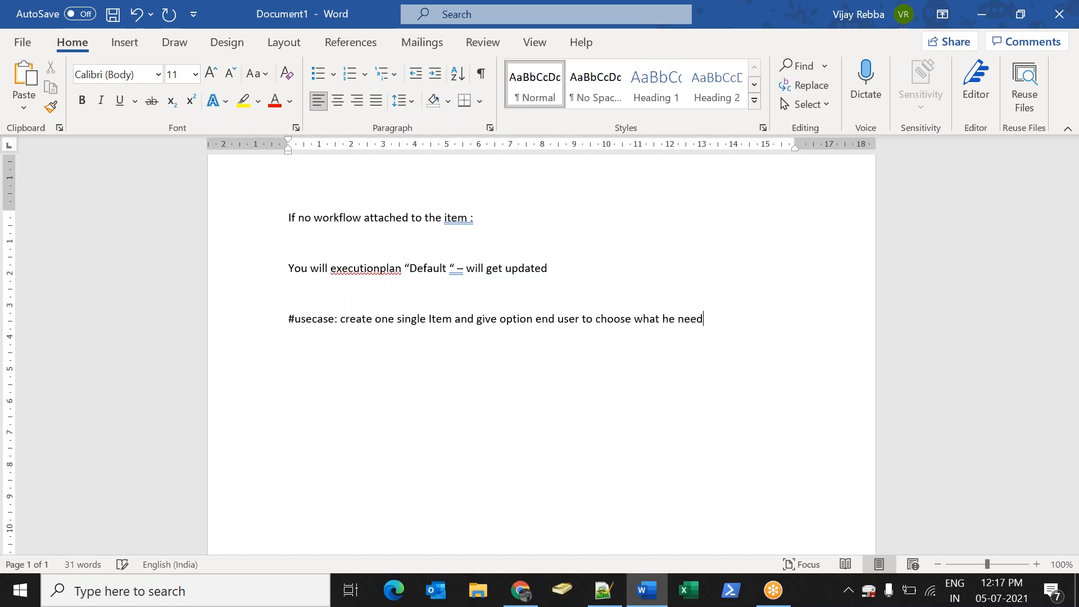
type(" Intenetwr")
key("BackSpace")
type("Banking")
key("Return")
type("Passwrod")
key("Return")
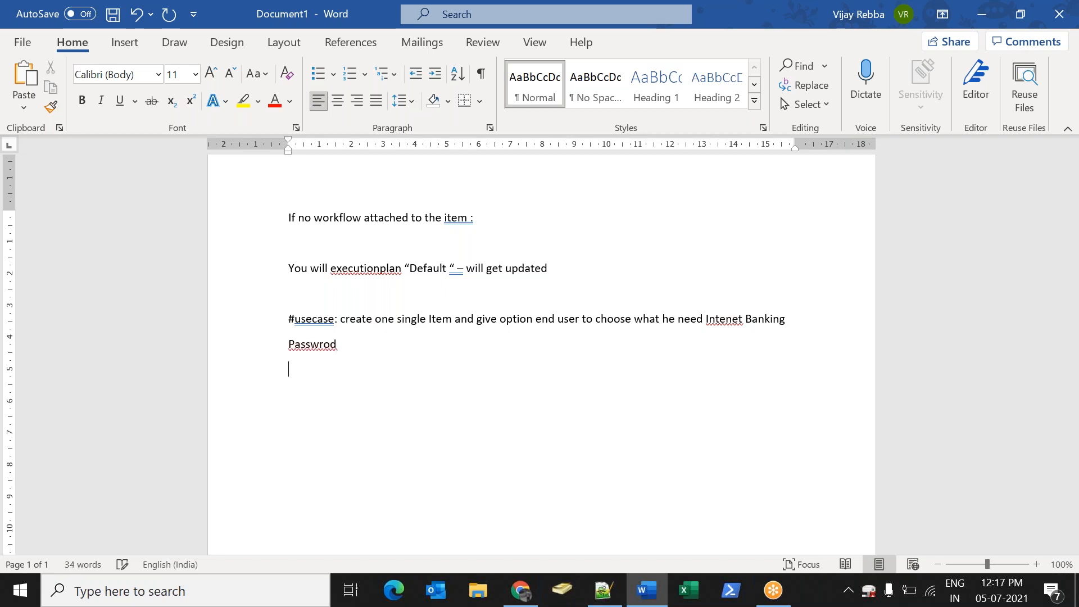
type("New Bank account")
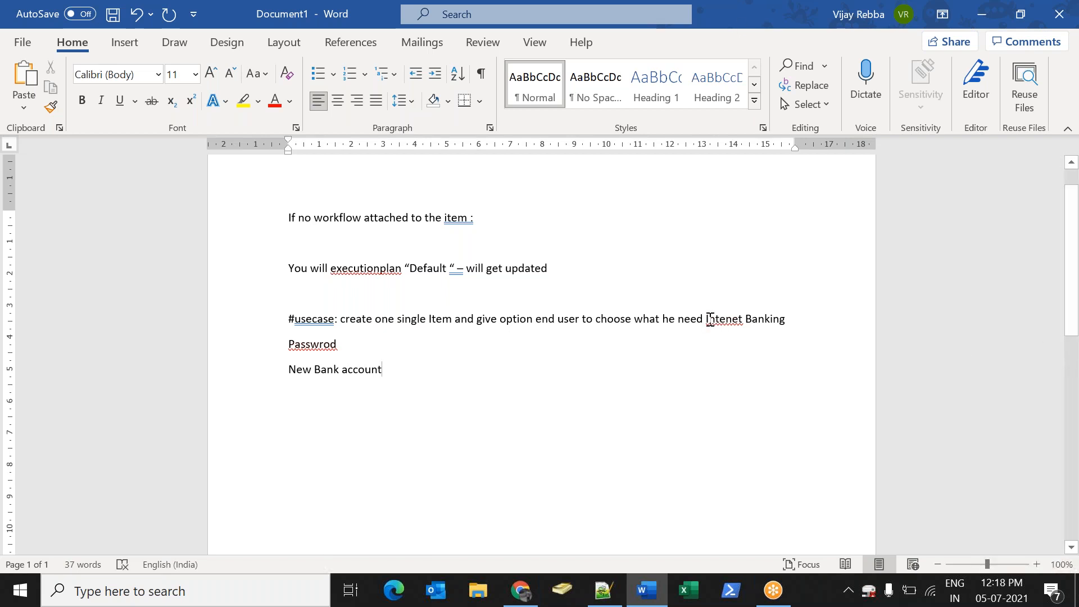
Add a line introducing the concept called 'Order Guides'
left_click_drag(707, 324, 752, 328)
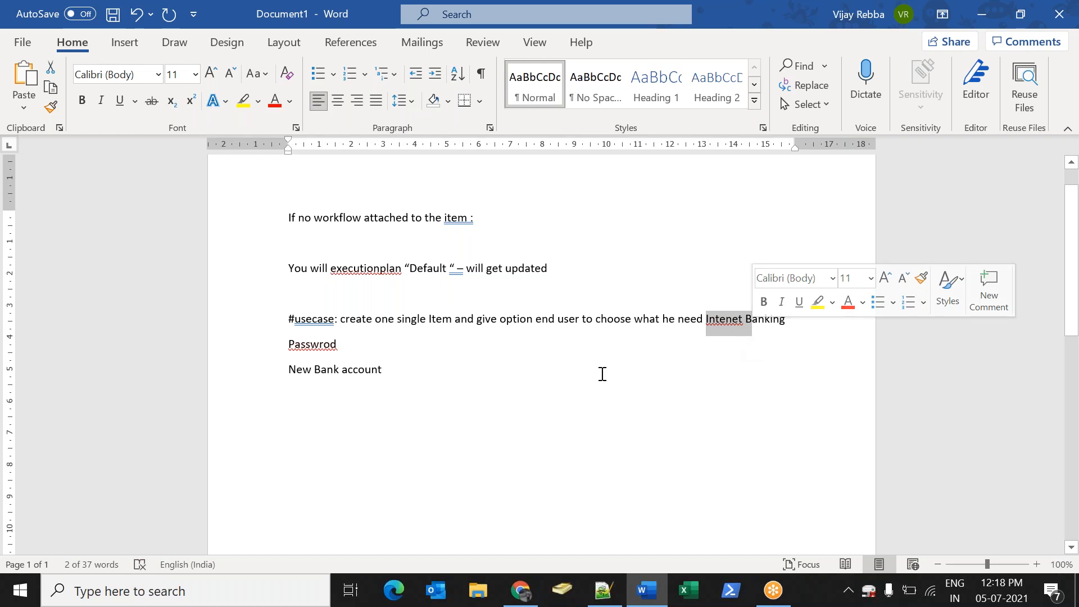
left_click_drag(292, 372, 393, 372)
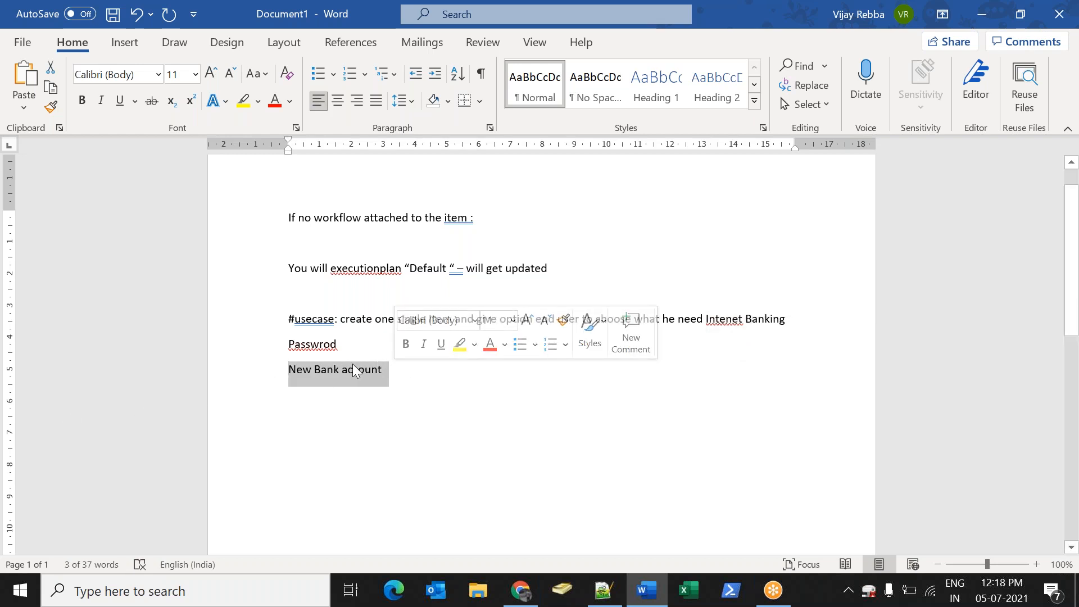
left_click(326, 342)
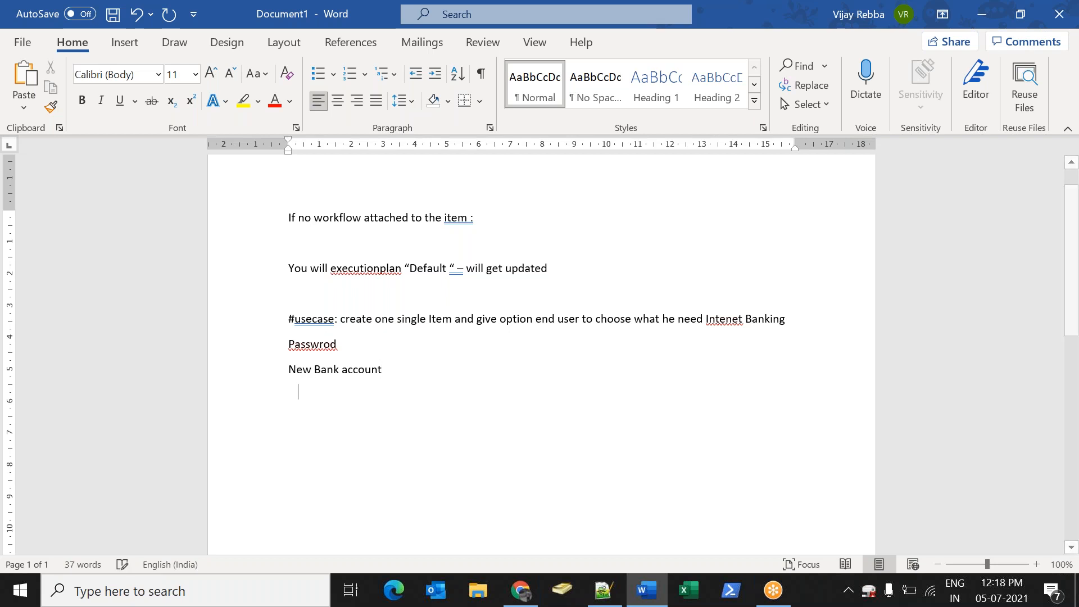
key("Return")
type("We ha")
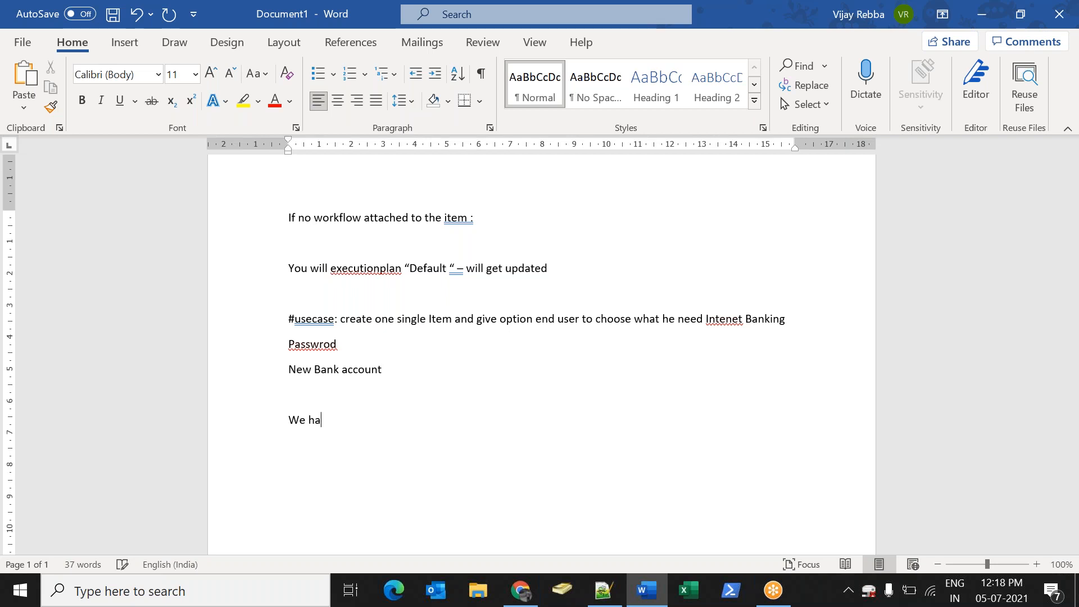
type("ve a concer")
type("t called")
type(" Order Guides")
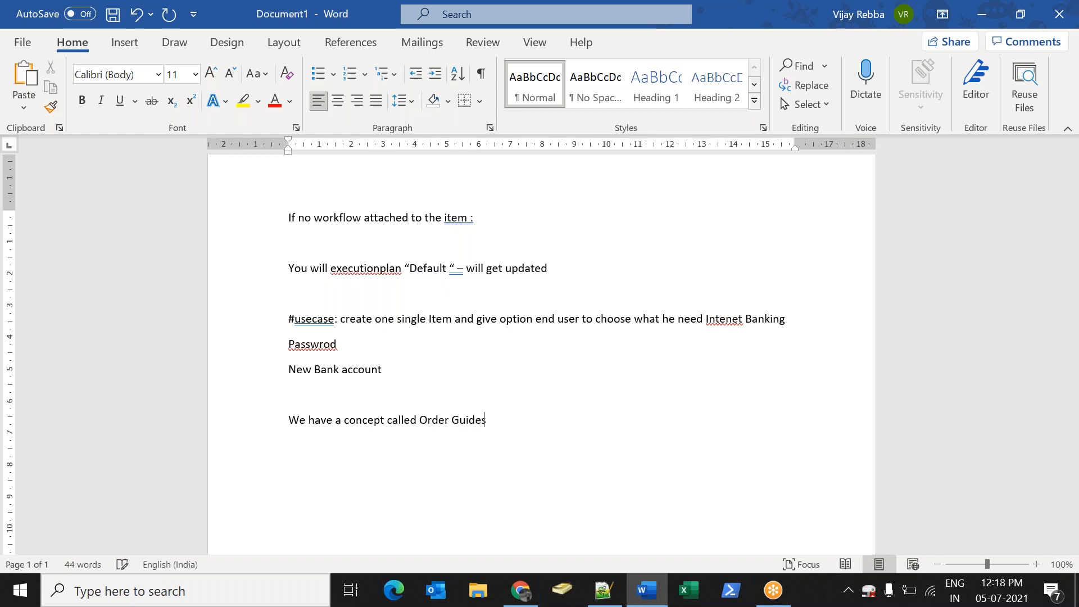
type("\"")
type(" Using O")
type("rder Gude")
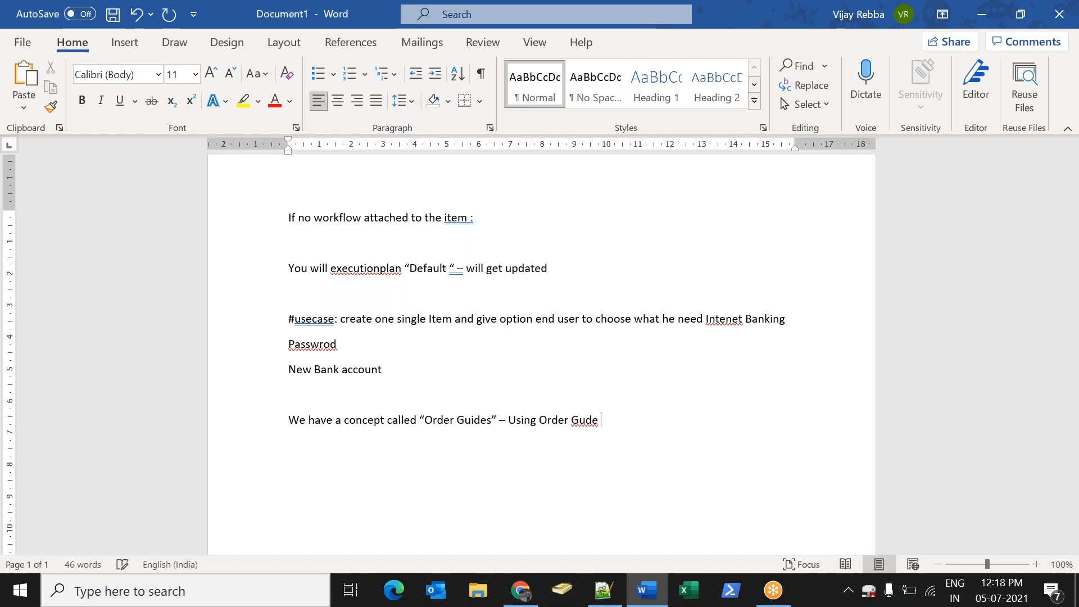
key("BackSpace")
key("BackSpace")
key("BackSpace")
type("ides we can do")
key("alt+Tab")
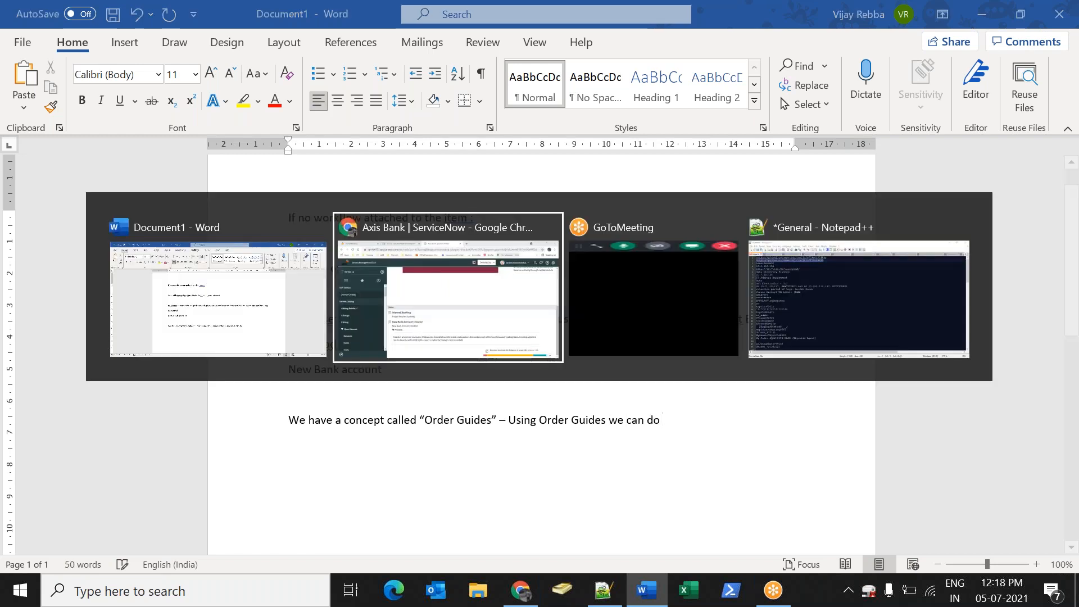
Filter the navigator for 'order gui' and start a new order guide
left_click(79, 152)
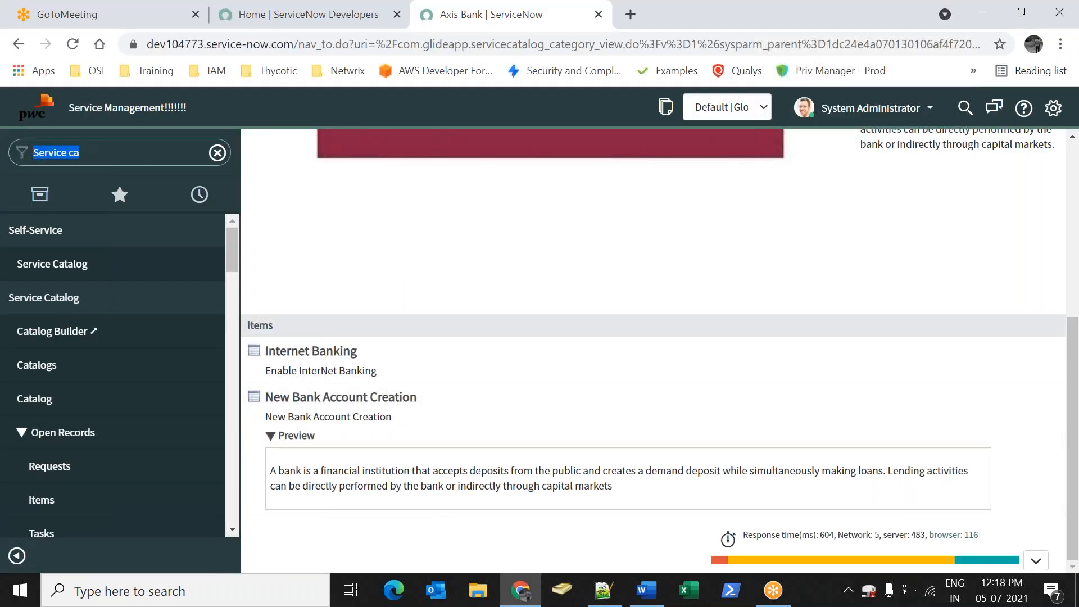
type("order gud")
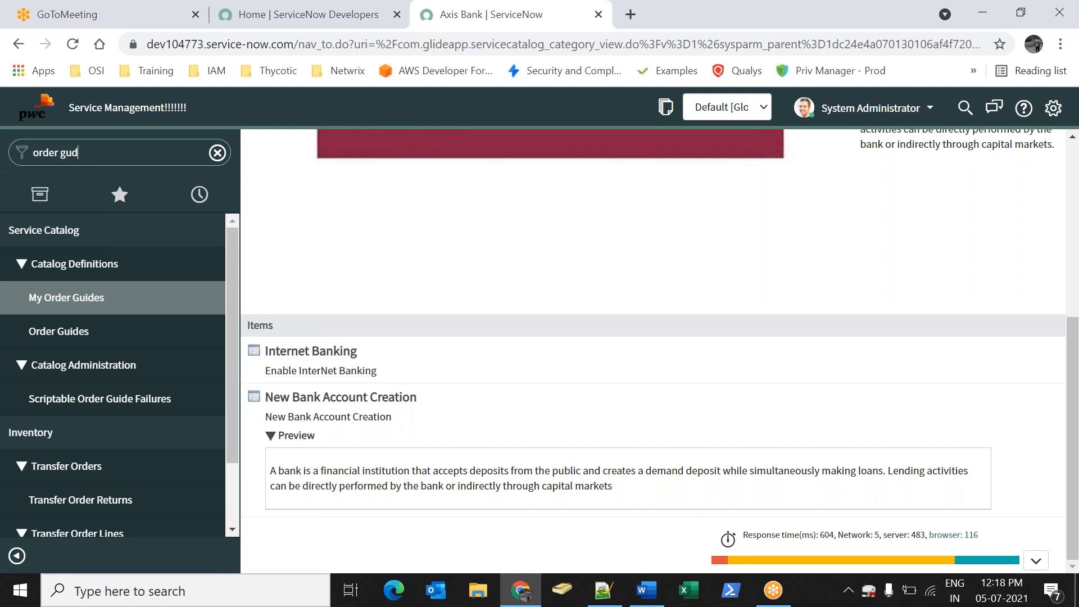
key("BackSpace")
type("i")
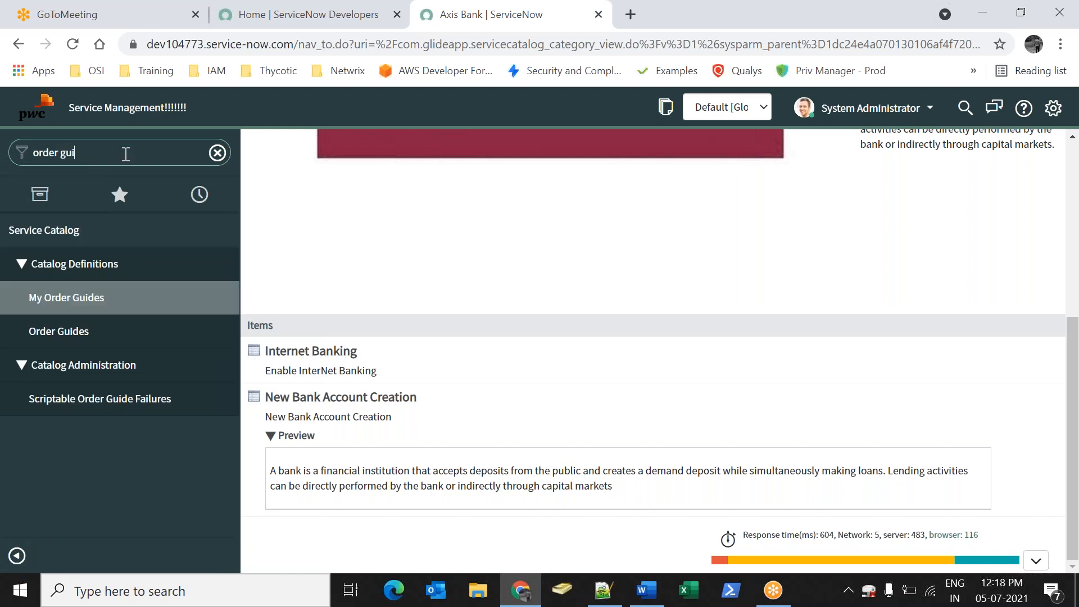
left_click(104, 337)
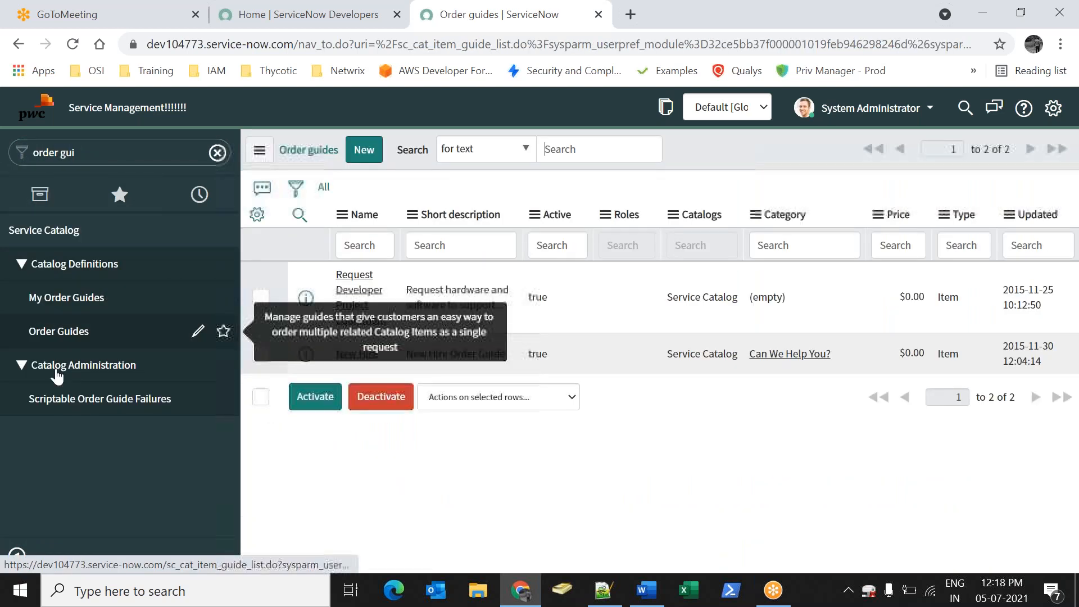
left_click(360, 160)
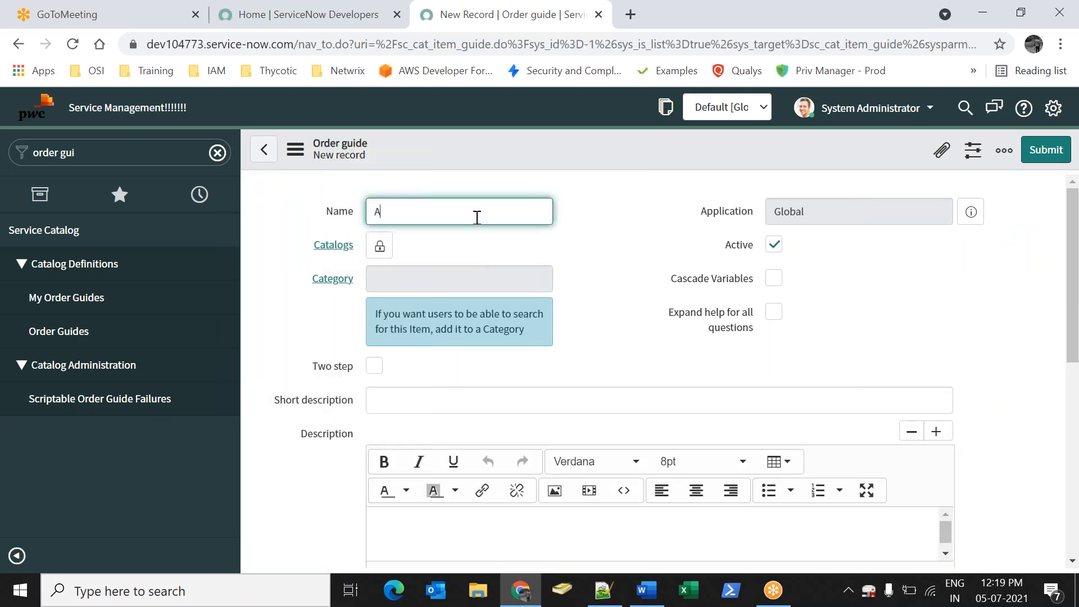
Name the guide 'Axis Bank Order Guide' and set its catalog to Banking Catalog
key("BackSpace")
type("Bank Order Guide")
double_click(510, 236)
left_click(381, 250)
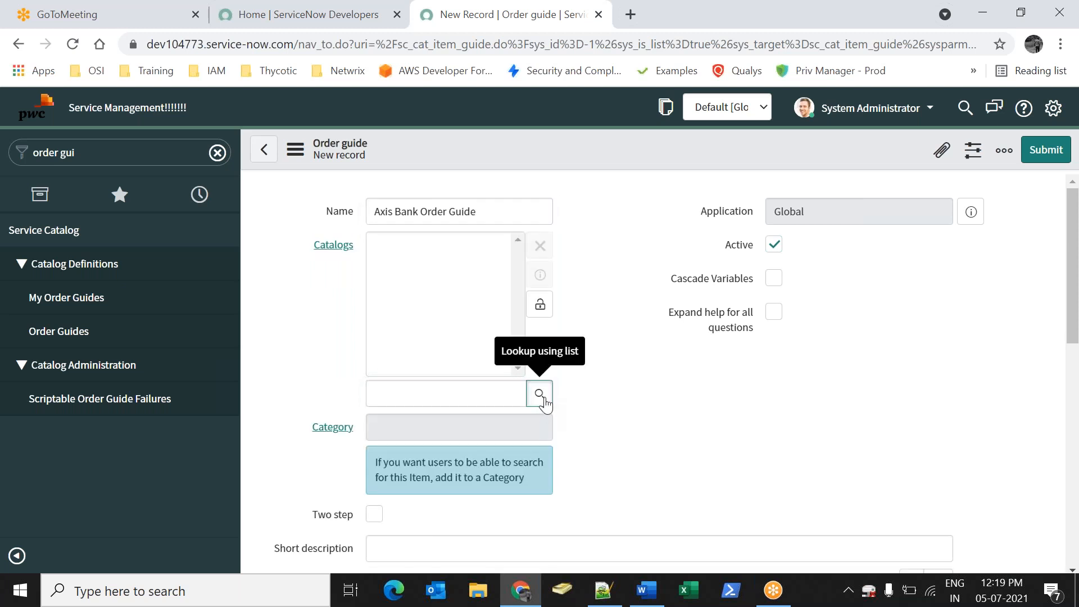
left_click(111, 196)
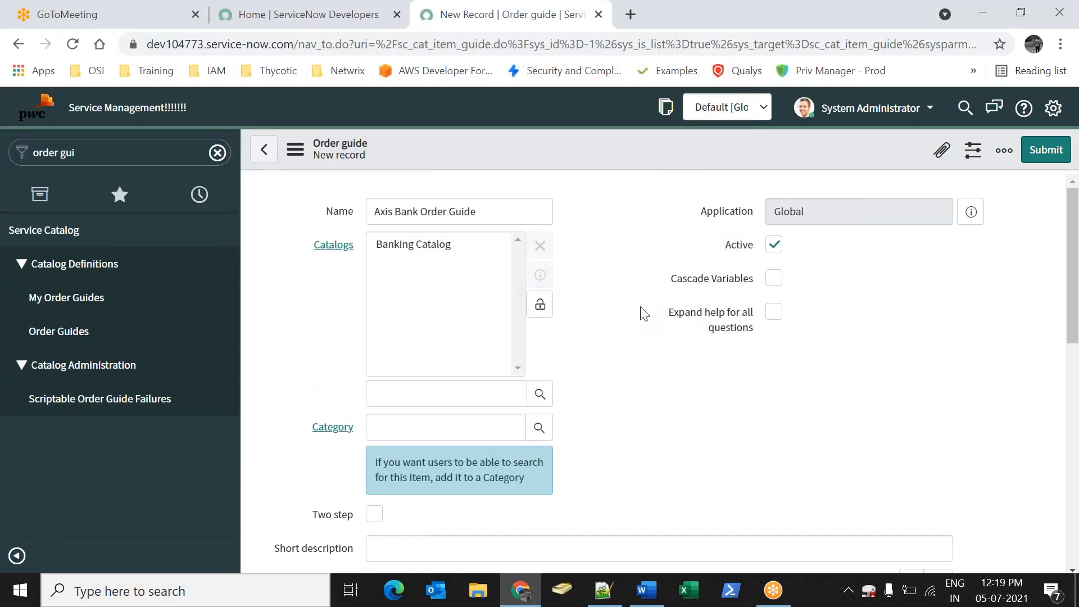
Turn on Cascade Variables and Two step and set the category to Axis Bank
scroll(582, 335, "down", 1)
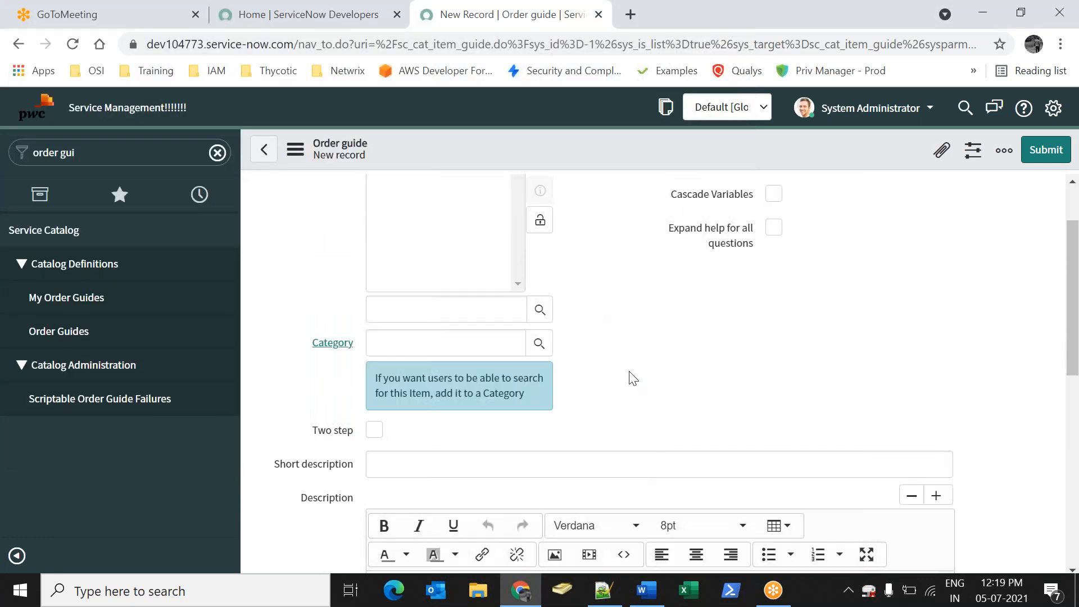
left_click(775, 195)
scroll(658, 309, "up", 1)
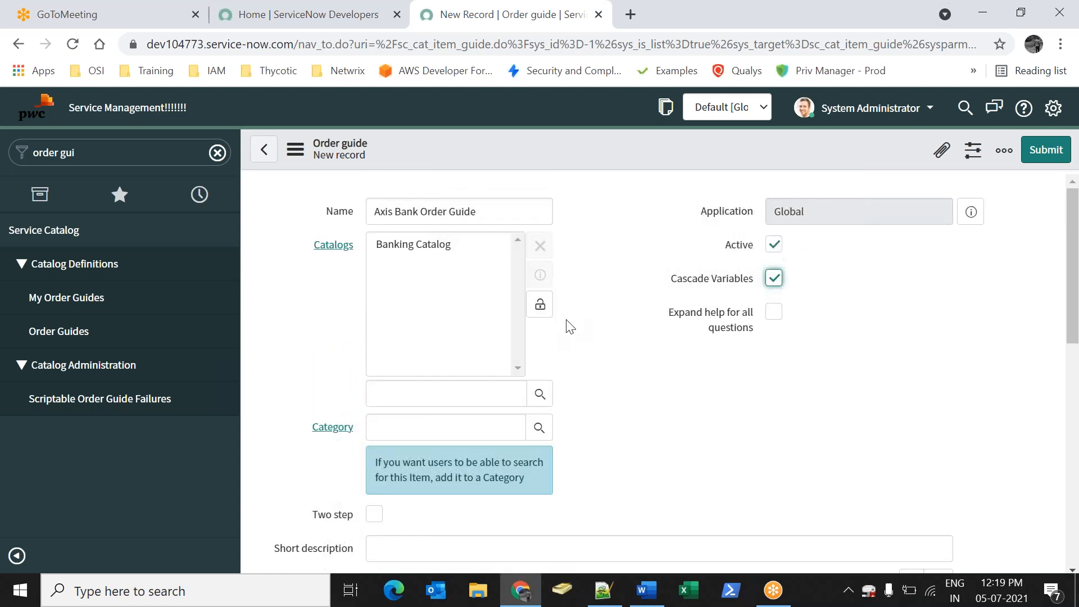
left_click(541, 306)
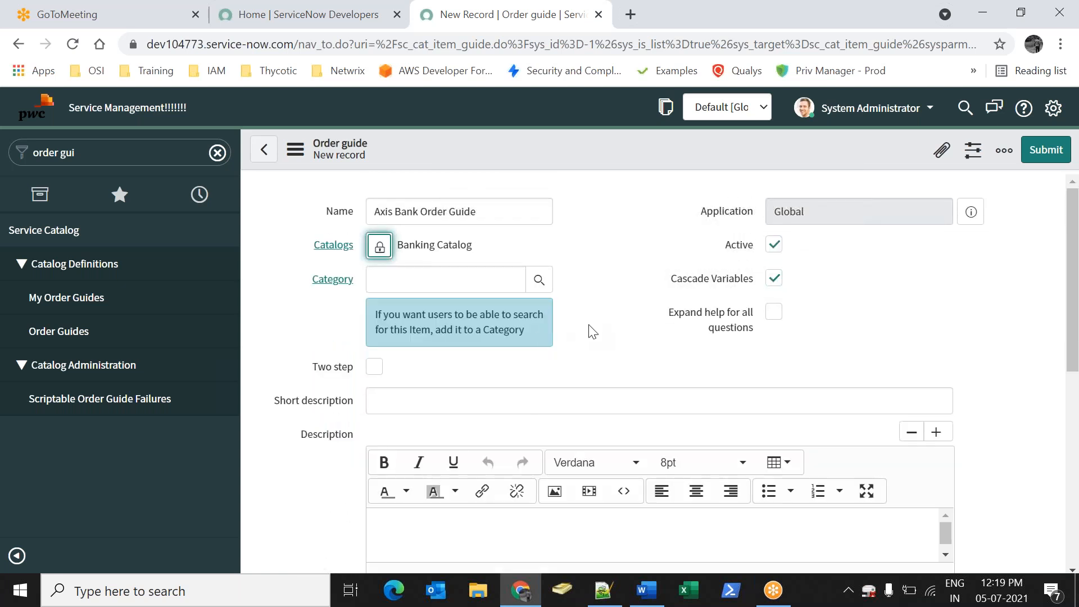
left_click(539, 280)
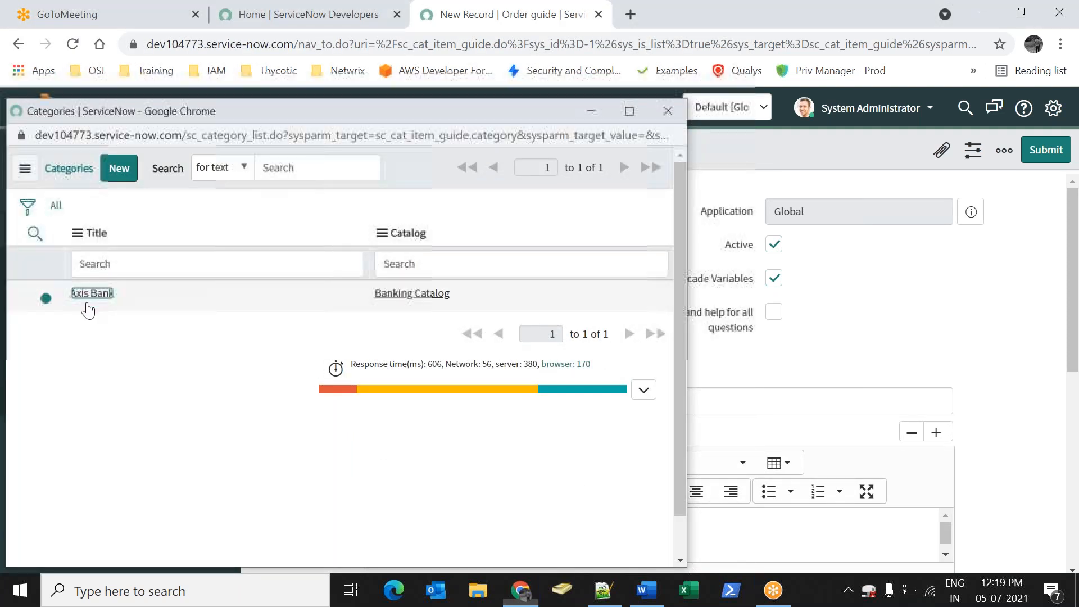
left_click(87, 292)
left_click(374, 313)
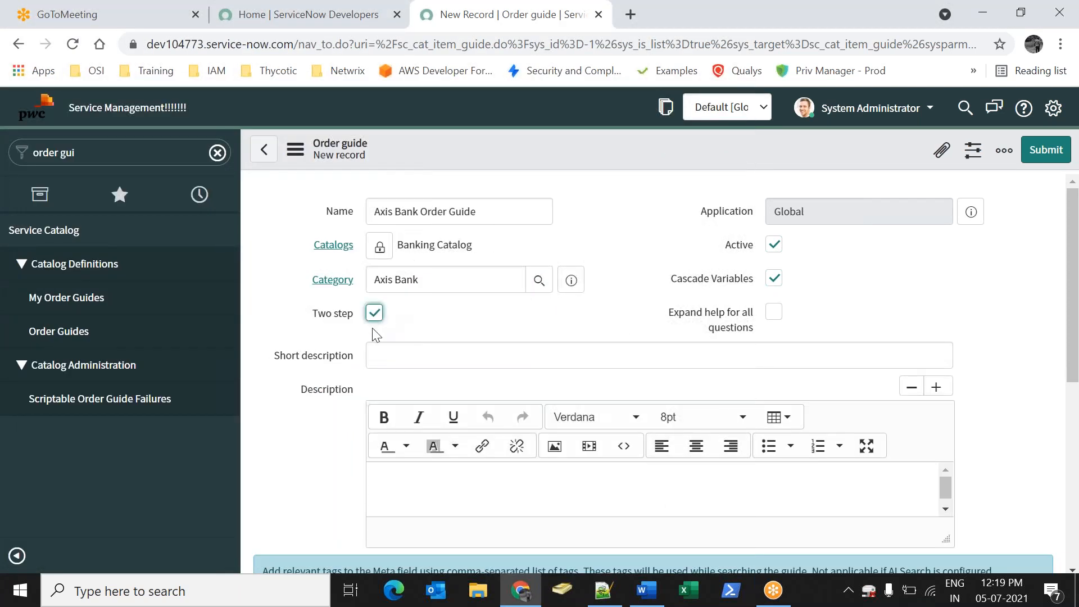
left_click(997, 259)
Copy the guide name into short description and description, then submit the order guide
triple_click(491, 210)
key("ctrl+c")
left_click(457, 353)
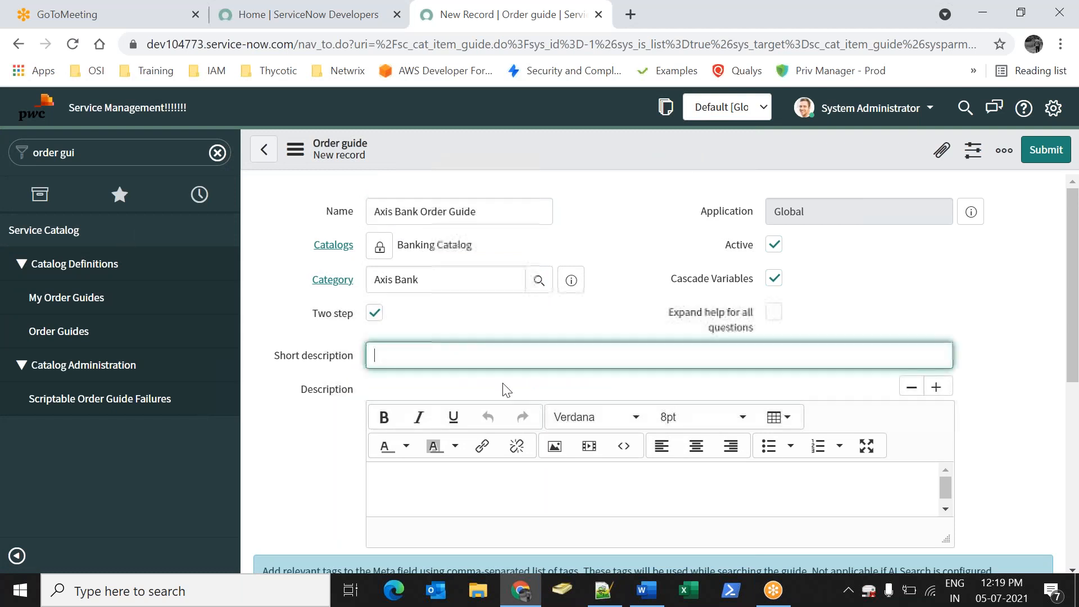
key("ctrl+v")
left_click(549, 474)
key("ctrl+v")
scroll(343, 444, "down", 6)
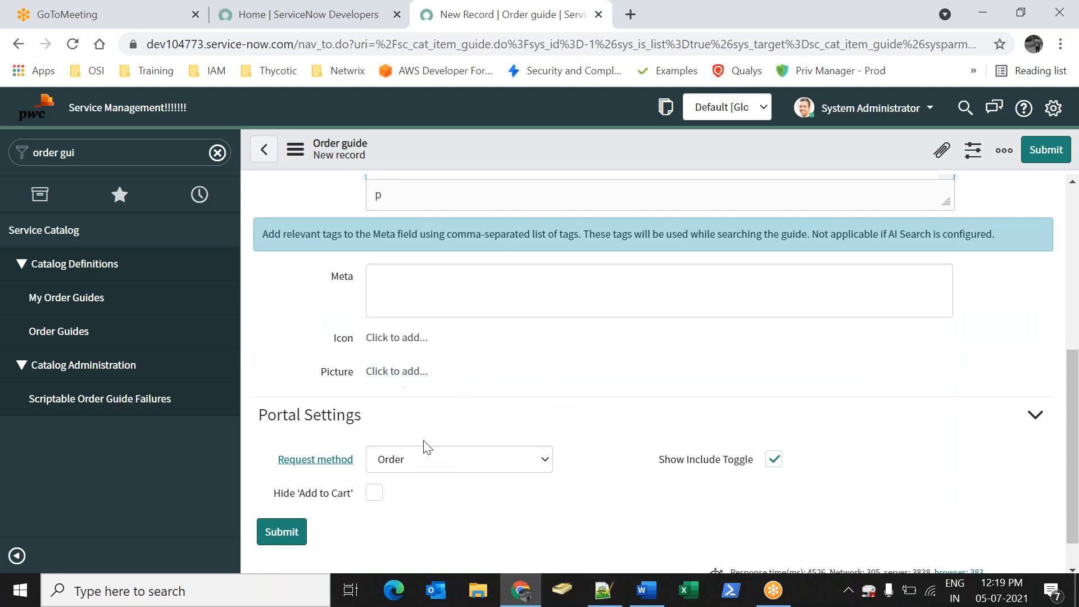
triple_click(340, 497)
left_click(262, 535)
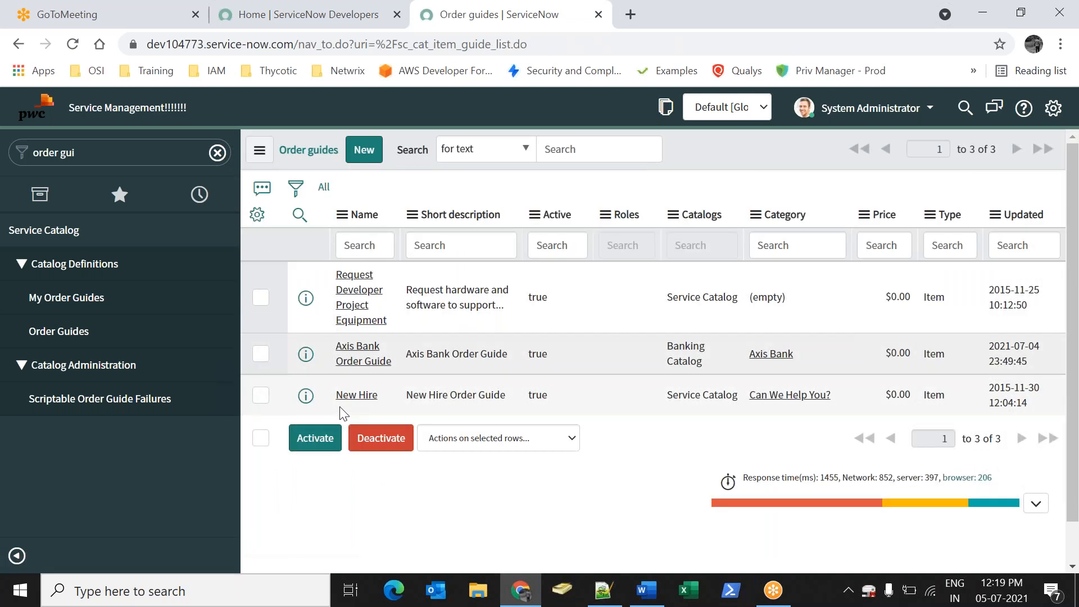
Open Axis Bank Order Guide and create a new variable from its Variables related list
left_click(375, 369)
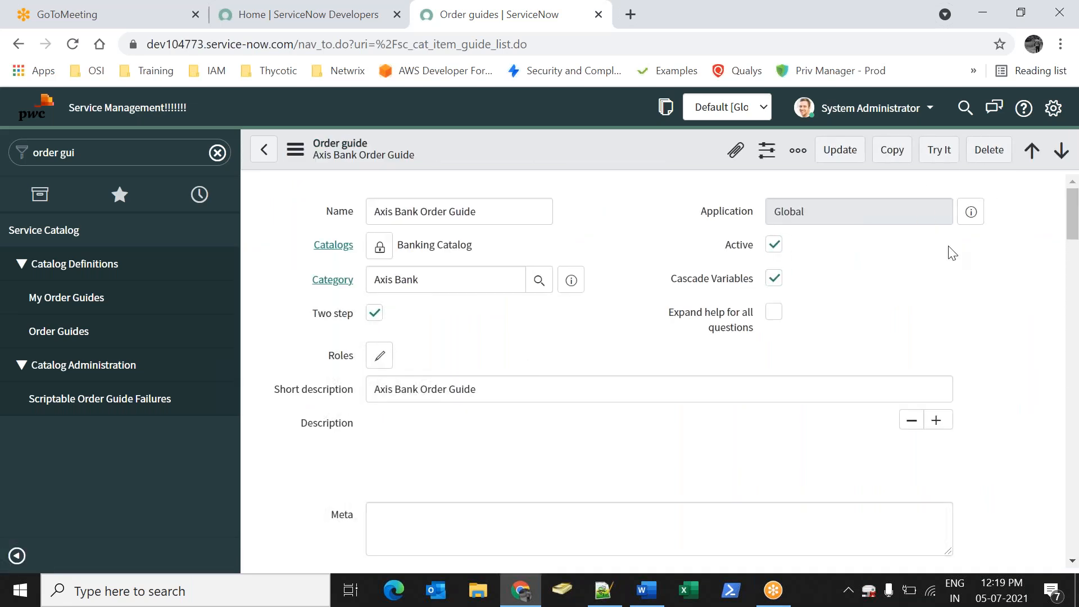
left_click(1007, 288)
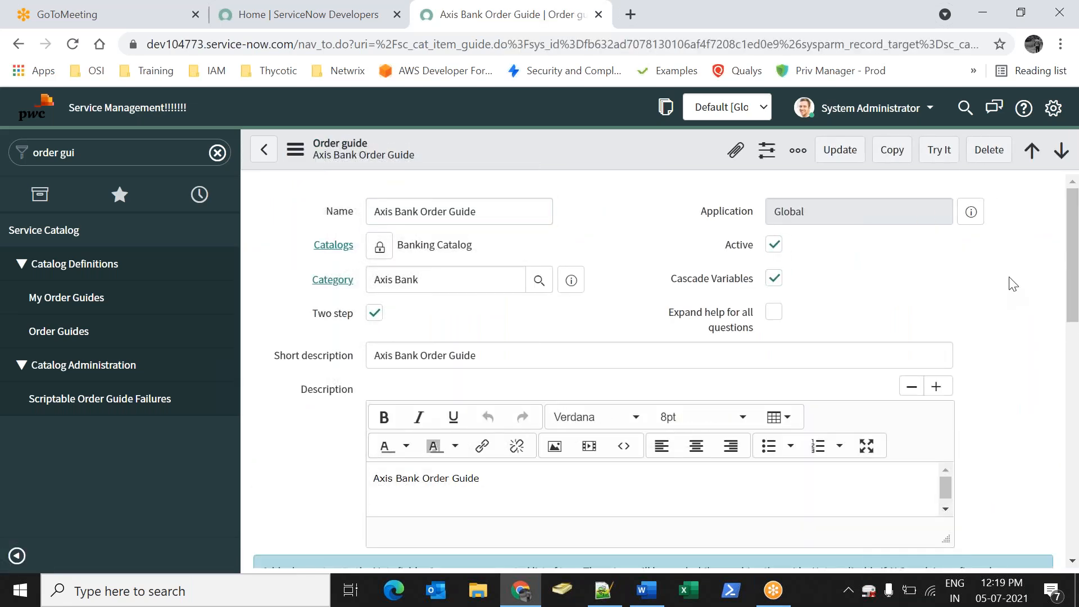
scroll(865, 291, "down", 15)
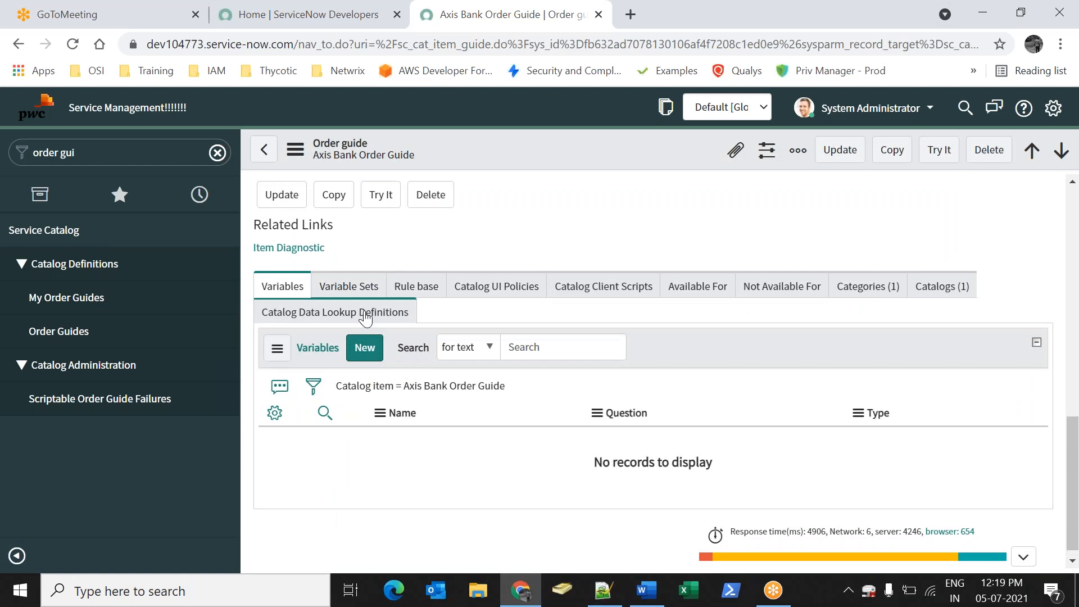
left_click(271, 288)
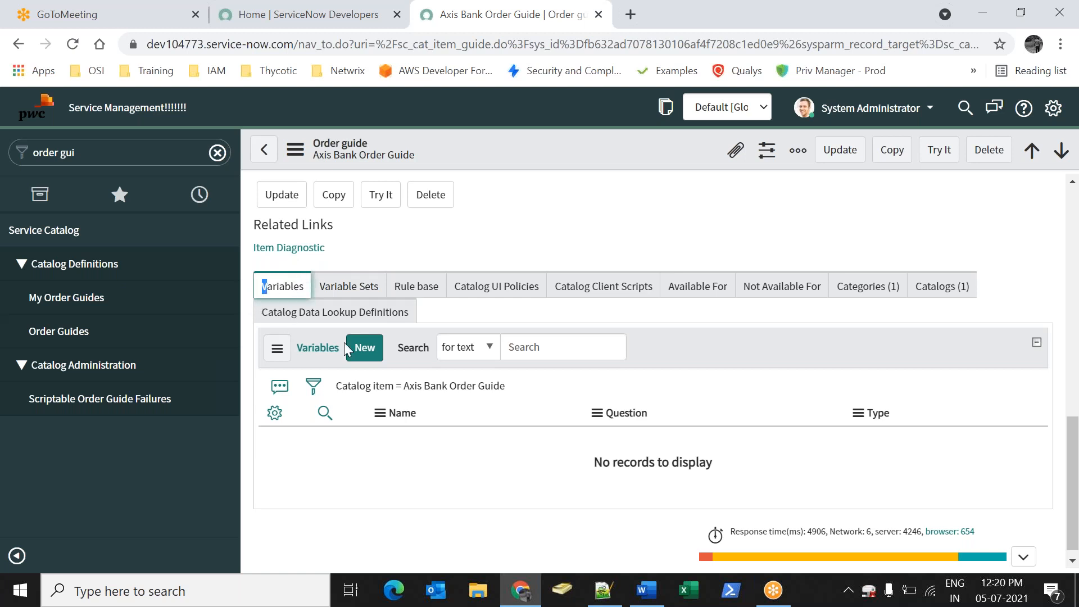
left_click(365, 358)
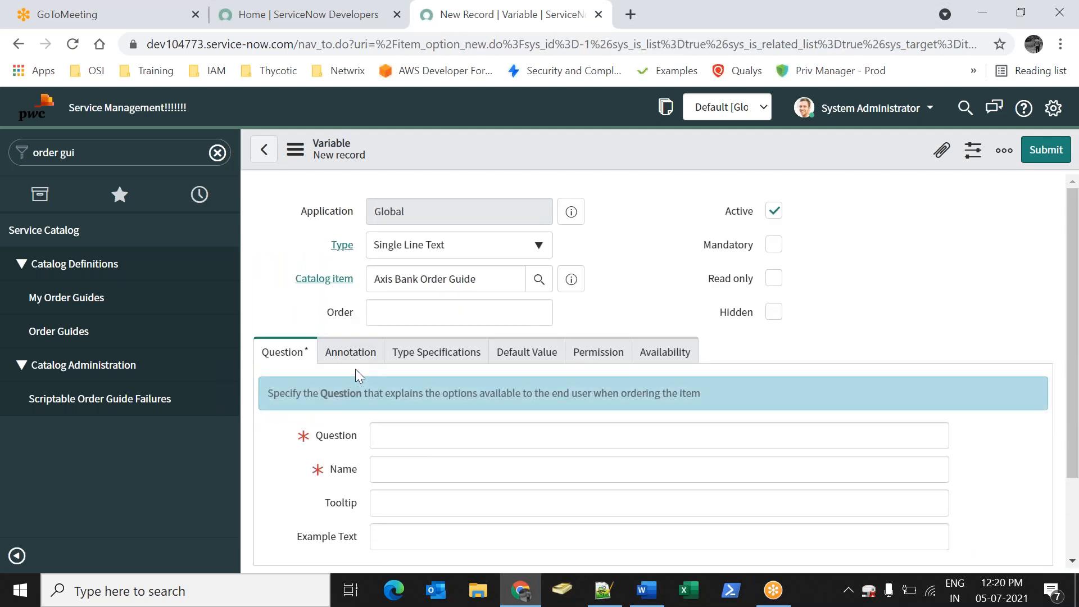
Make the new order guide variable a mandatory Select Box
left_click(469, 262)
type("sele")
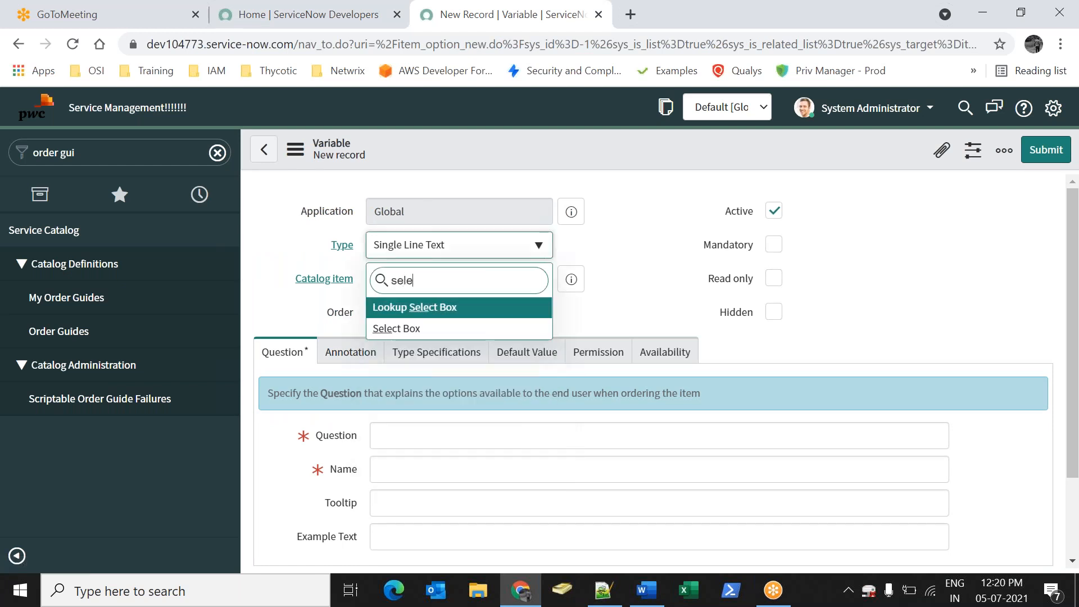
left_click(410, 330)
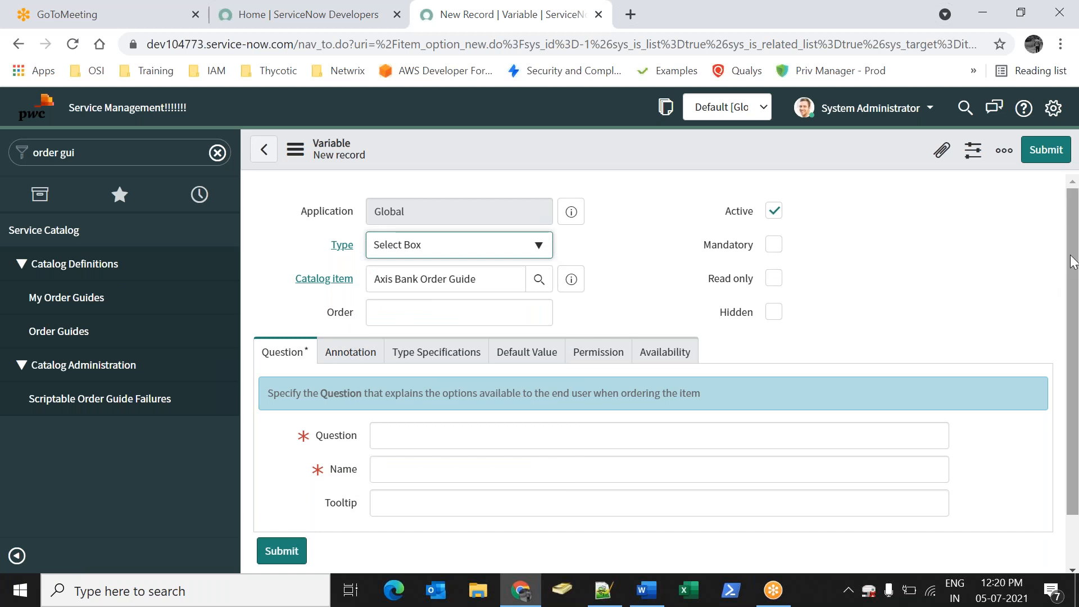
scroll(1071, 270, "down", 1)
left_click(774, 211)
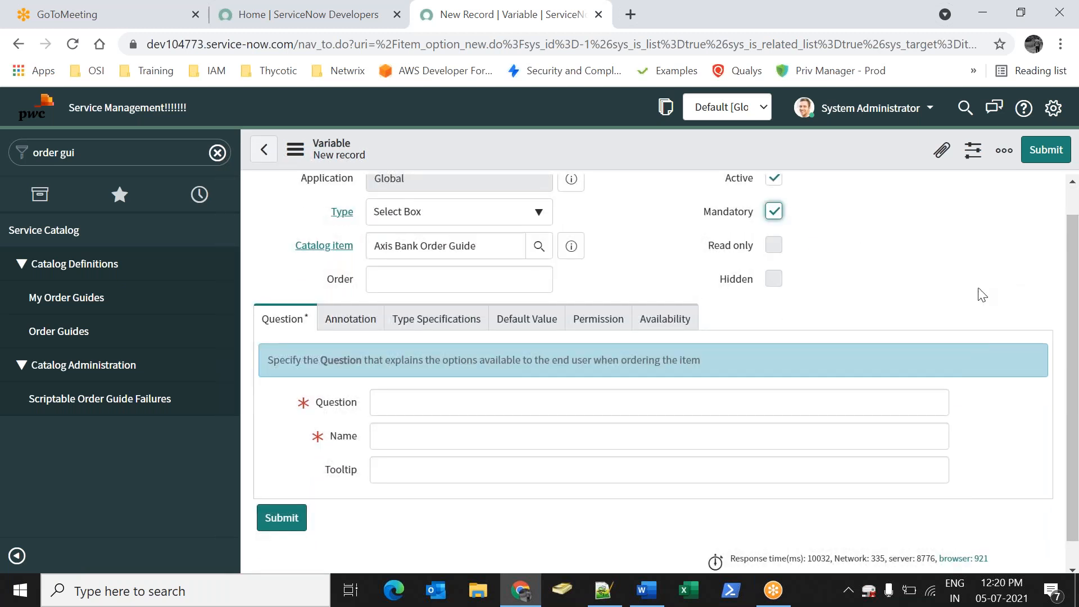
scroll(489, 382, "down", 1)
Enter the question 'Please select your Option' so the name fills in
left_click(482, 380)
type("Wha")
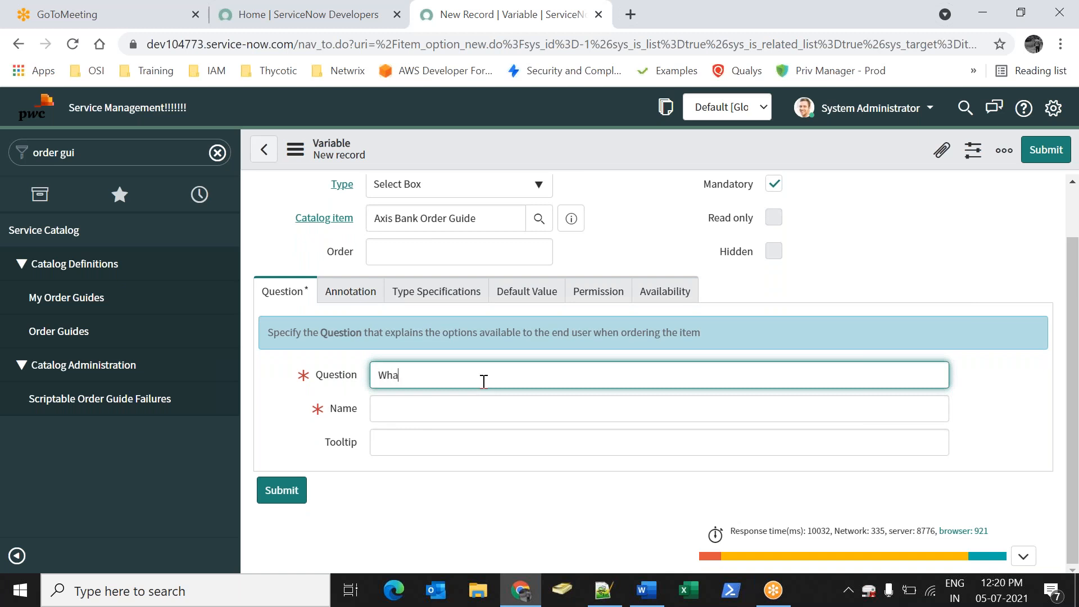
type("t")
key("BackSpace")
key("BackSpace")
key("BackSpace")
key("BackSpace")
key("BackSpace")
type("Pleas")
left_click(850, 251)
Review the annotation, type-specific and default value settings, then save the variable
left_click(346, 291)
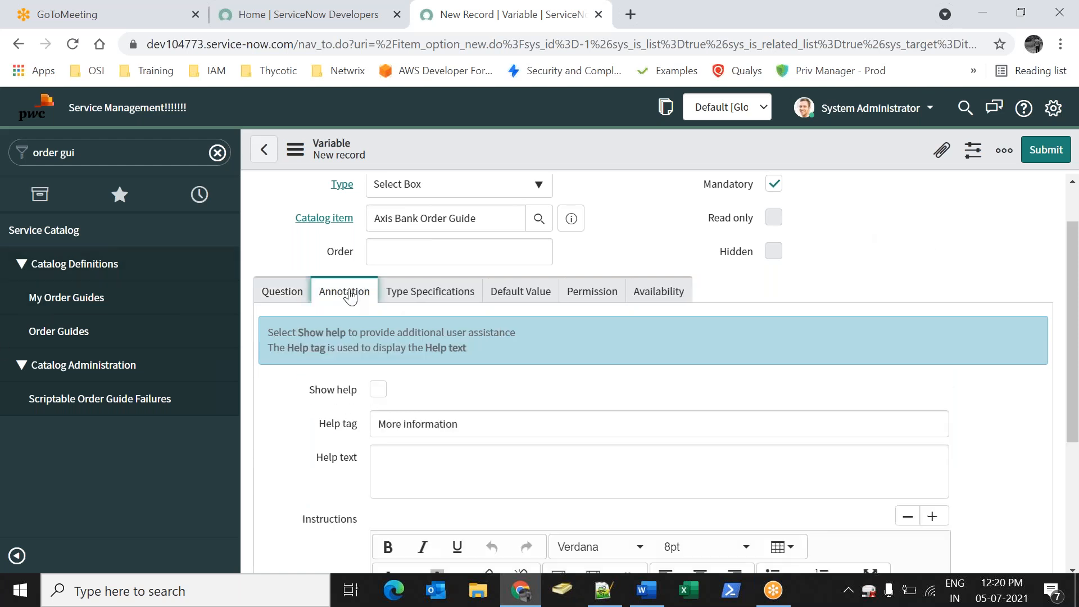
left_click(429, 285)
scroll(478, 413, "down", 2)
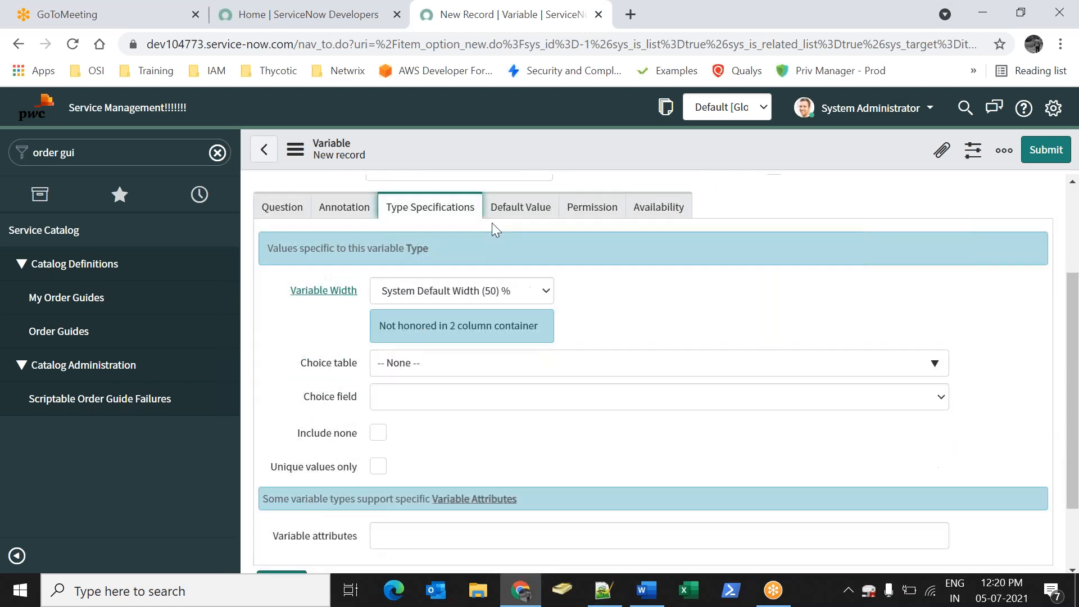
left_click(518, 207)
left_click(281, 333)
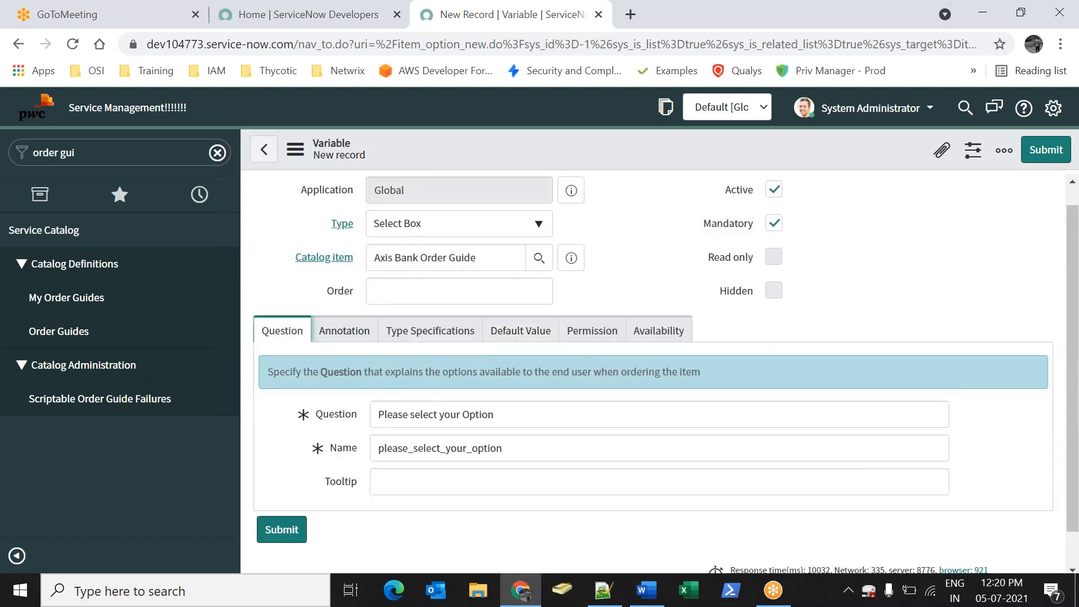
left_click(679, 295)
scroll(637, 247, "down", 1)
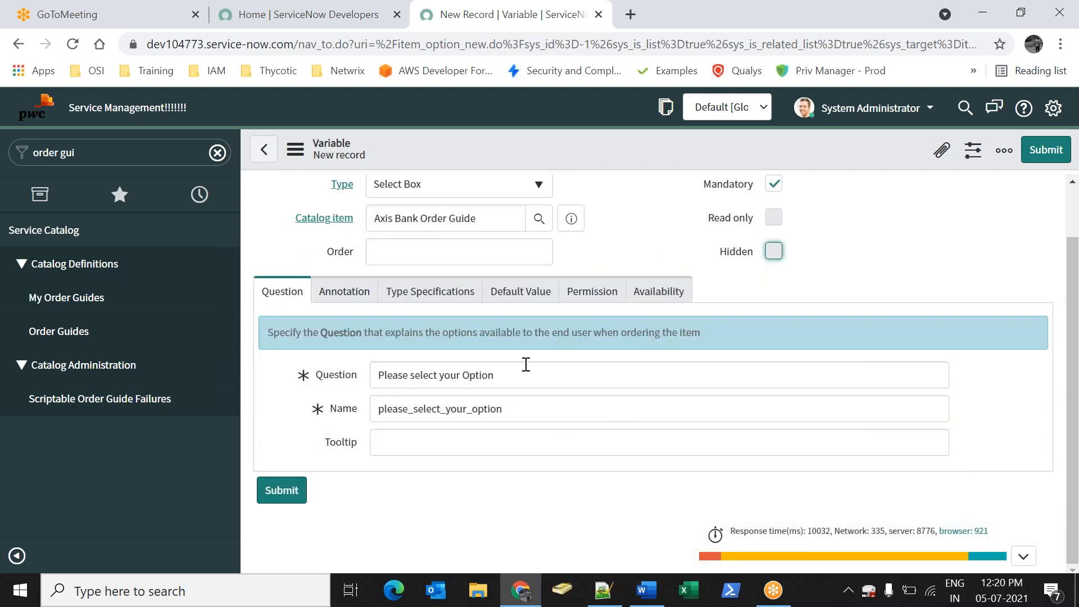
scroll(680, 318, "up", 2)
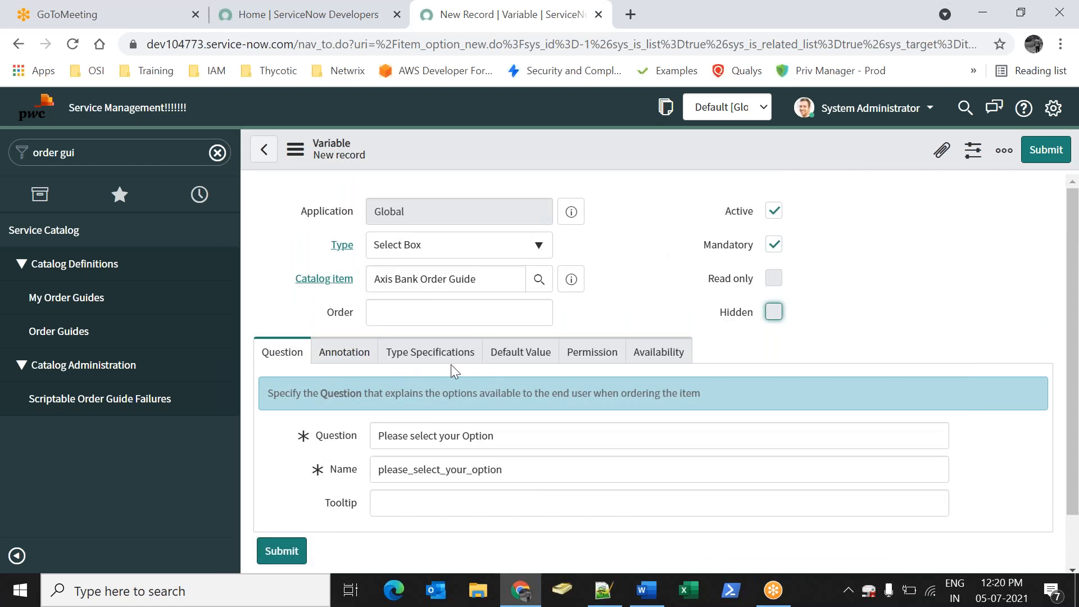
right_click(621, 169)
left_click(632, 175)
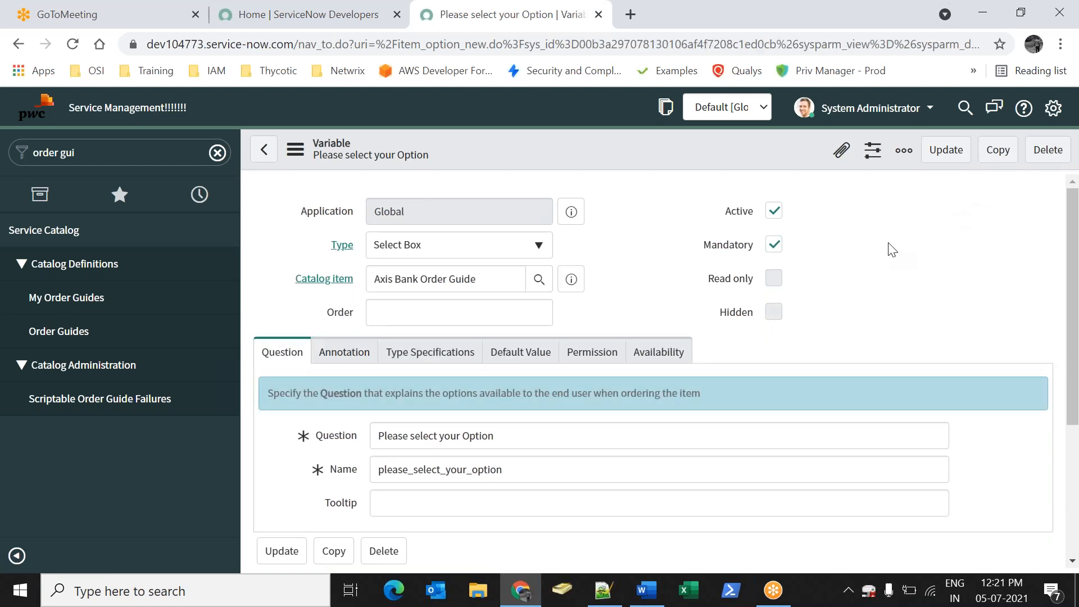
Add question choices New Bank Account and Internet Banking
scroll(892, 258, "down", 4)
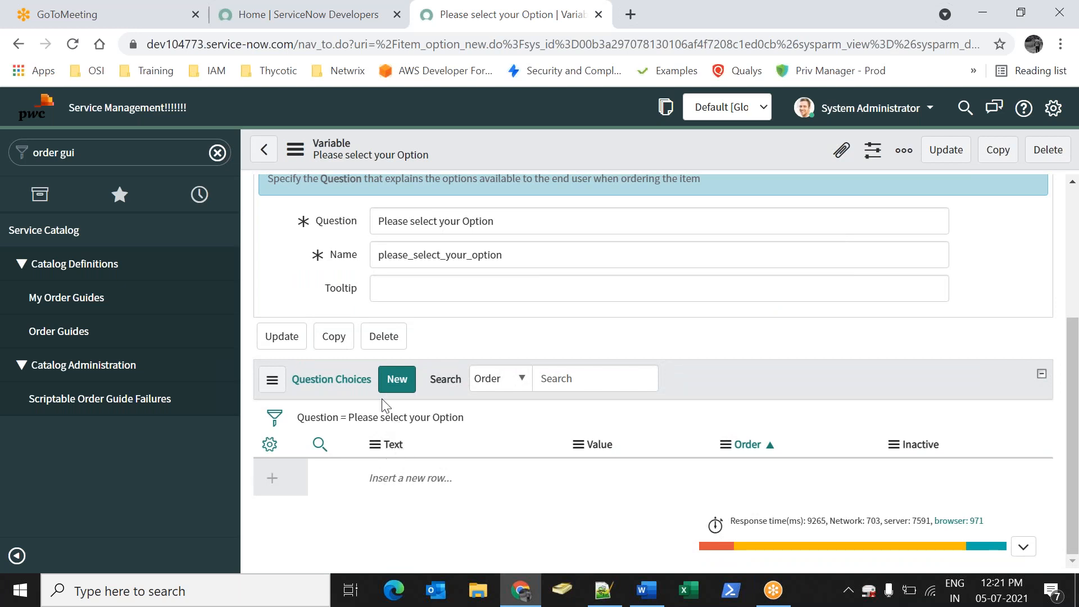
double_click(414, 477)
left_click(471, 481)
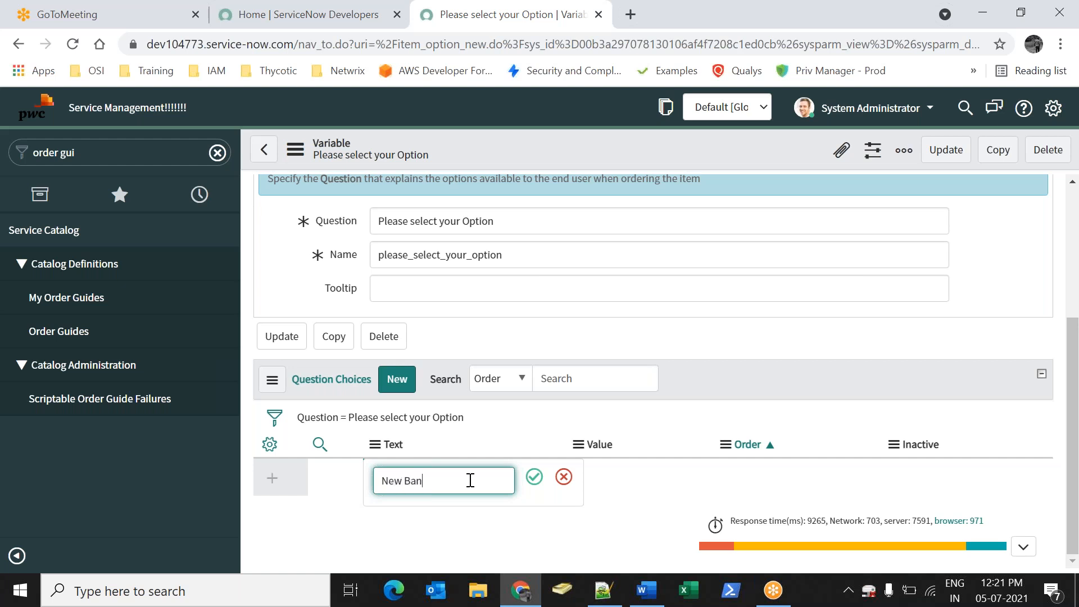
key("Return")
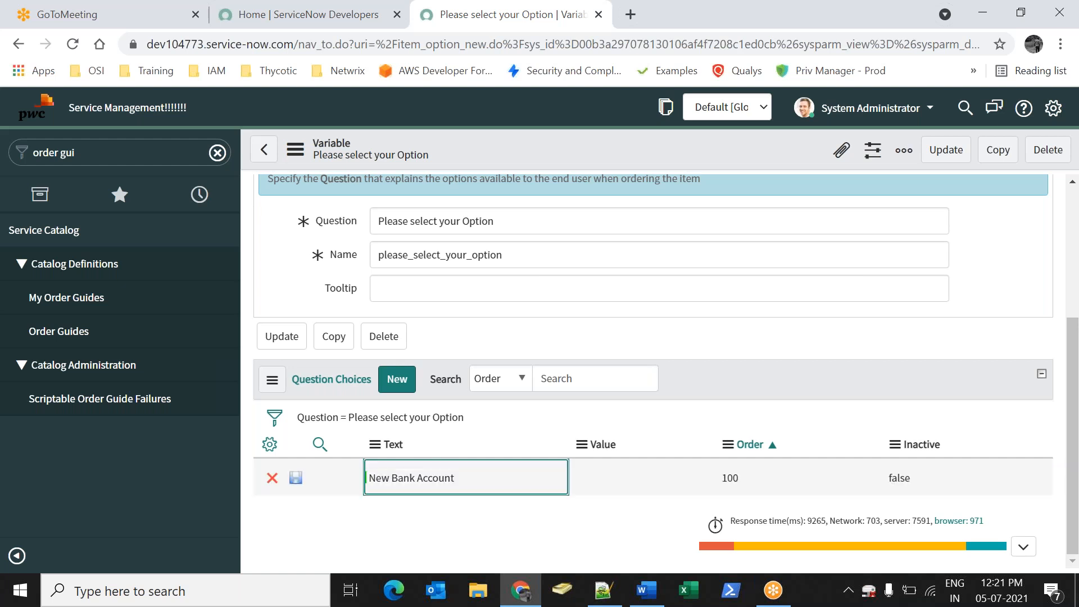
left_click(408, 502)
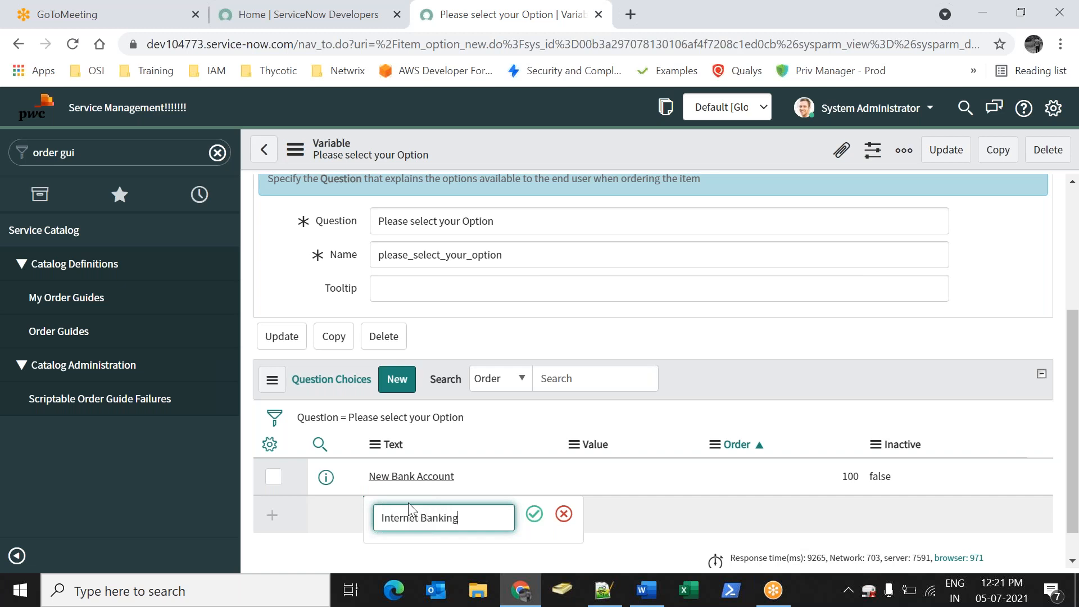
left_click(534, 514)
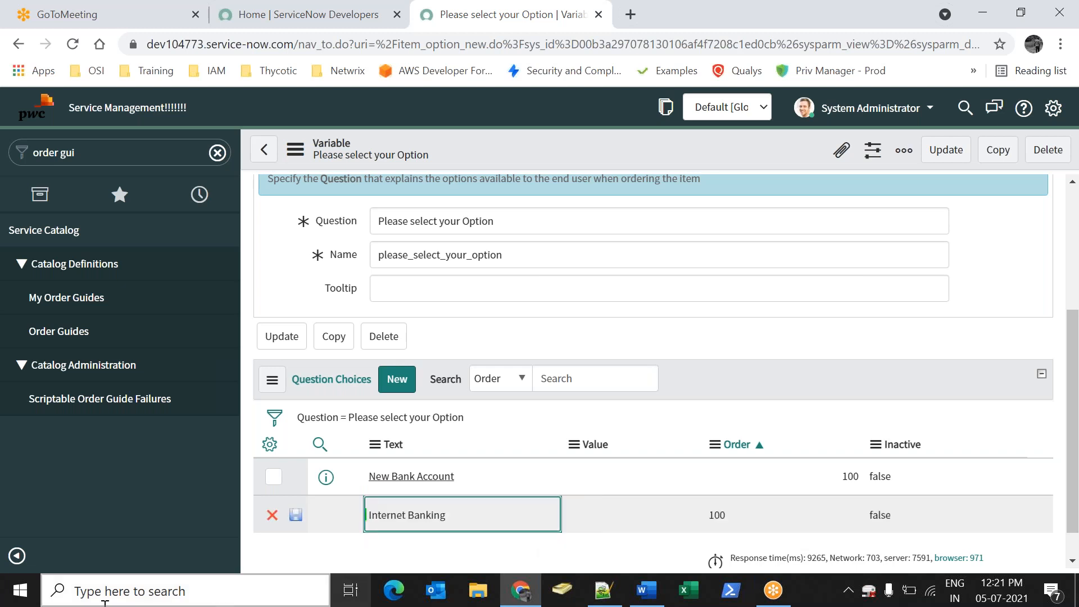
Set choice values 10 for New Bank Account and 20 for Internet Banking
left_click(618, 475)
left_click(620, 474)
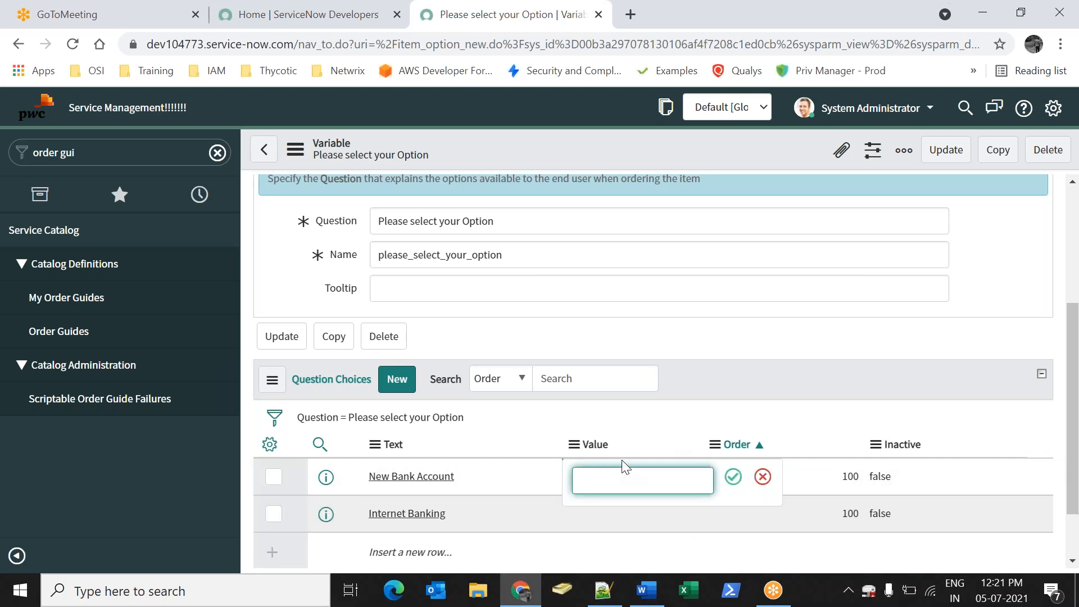
type("10")
key("Return")
left_click(614, 530)
type("20")
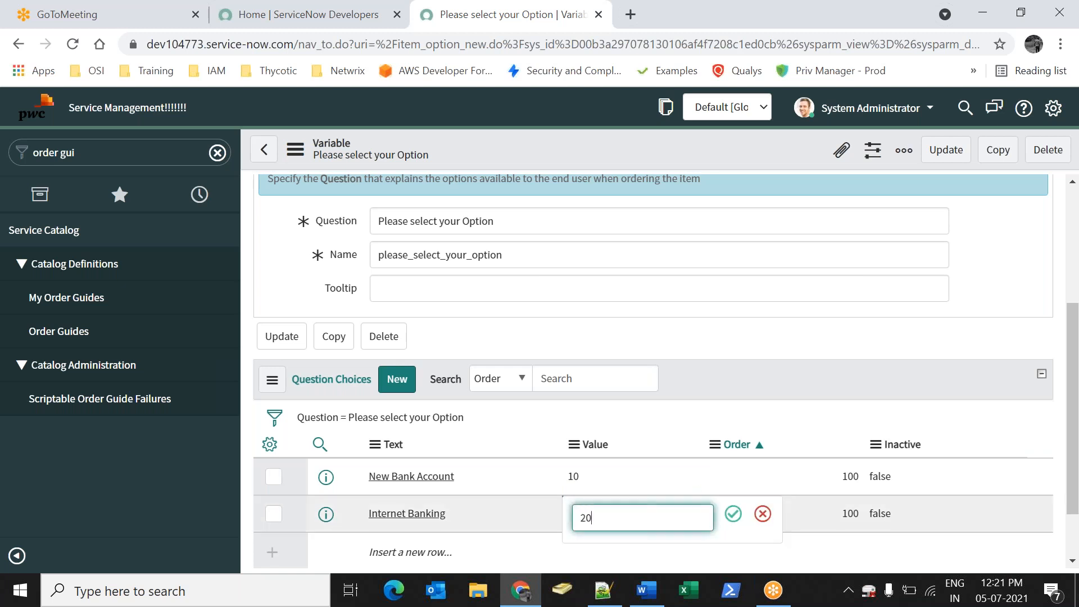
key("Return")
Give Internet Banking order 200 and update the variable with its choices
left_click(766, 496)
left_click(765, 497)
type("2-")
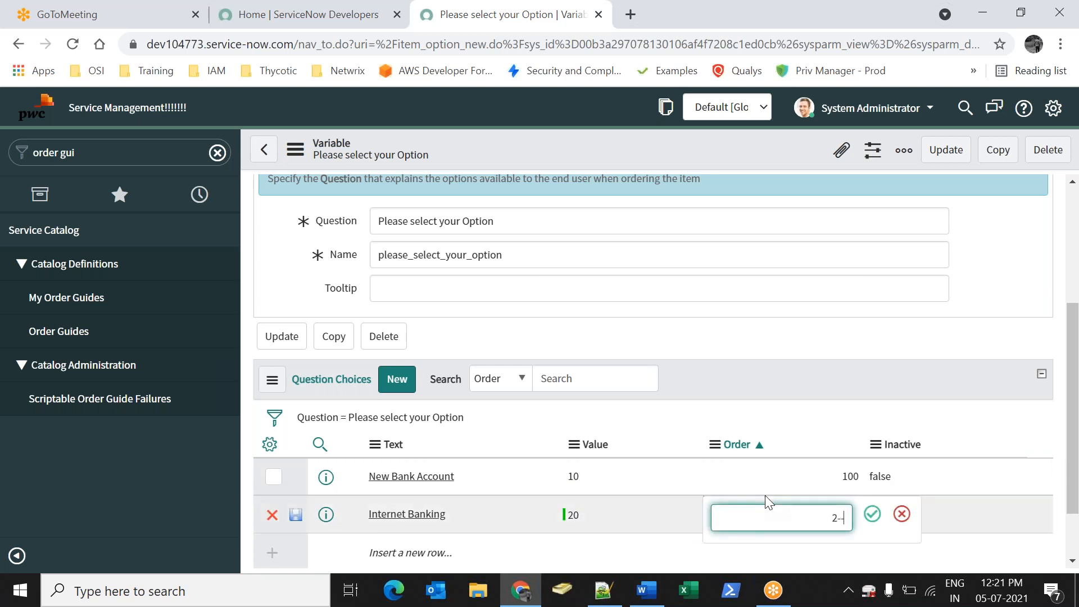
key("Return")
double_click(766, 496)
type("200")
key("Return")
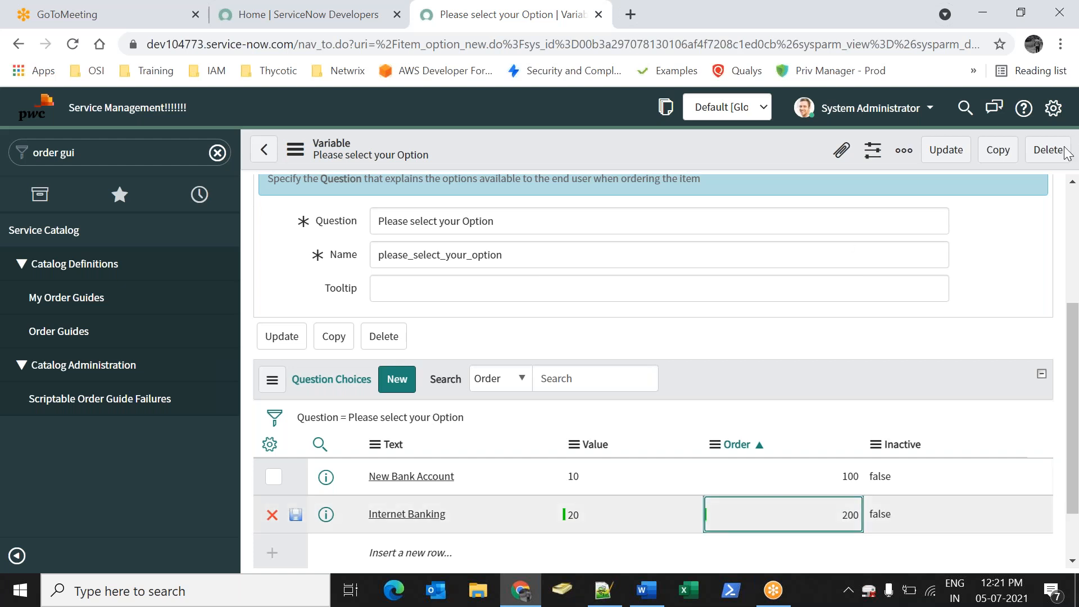
scroll(672, 347, "up", 5)
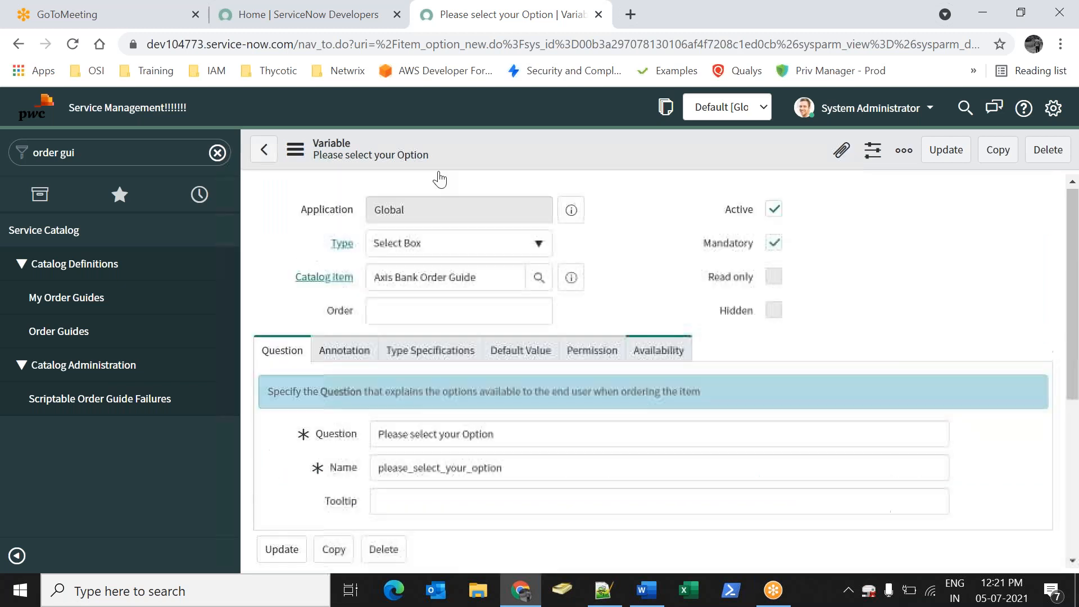
left_click(945, 150)
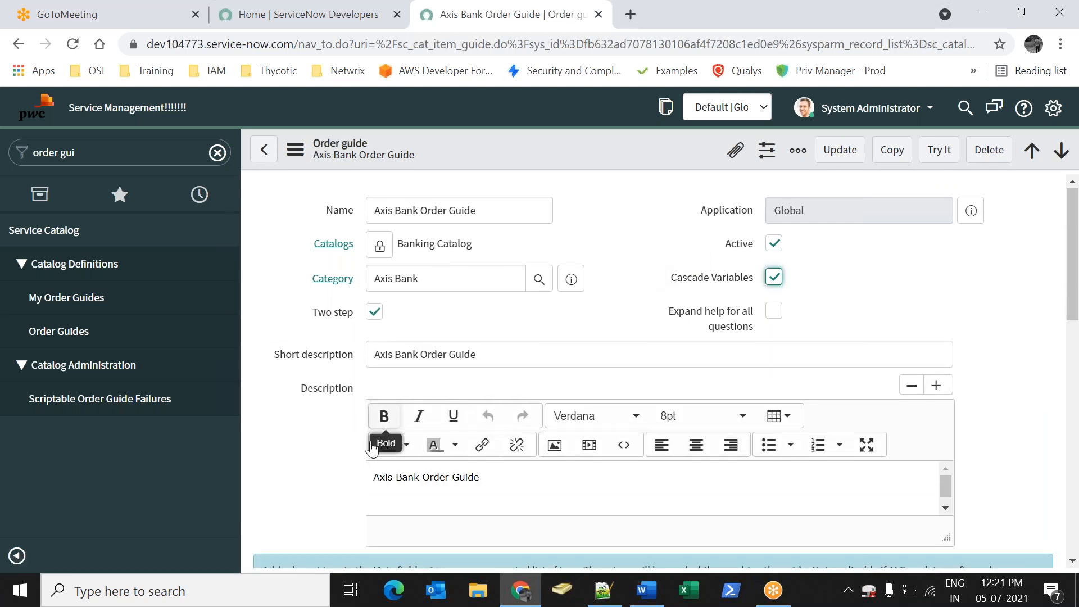
Open the Axis Bank Order Guide's Rule base list and create a new rule
scroll(378, 415, "down", 15)
double_click(496, 423)
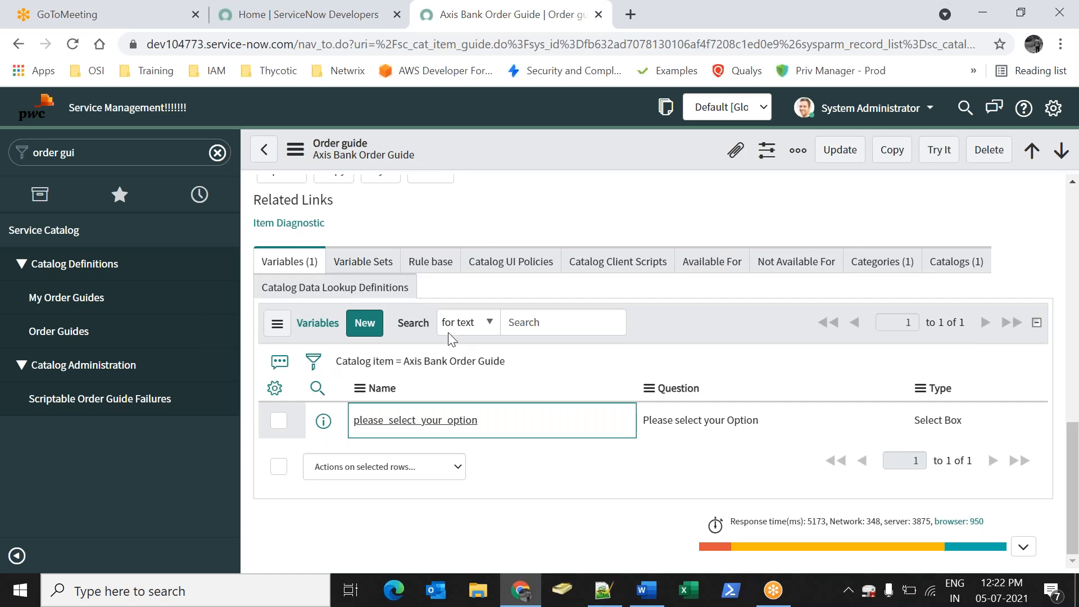
left_click(444, 269)
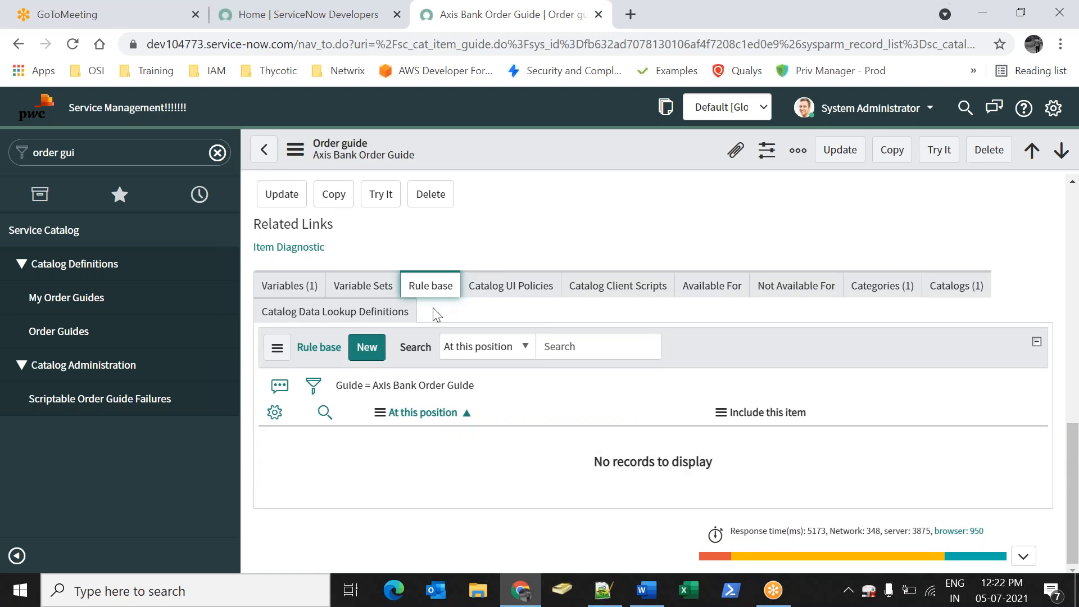
left_click(366, 354)
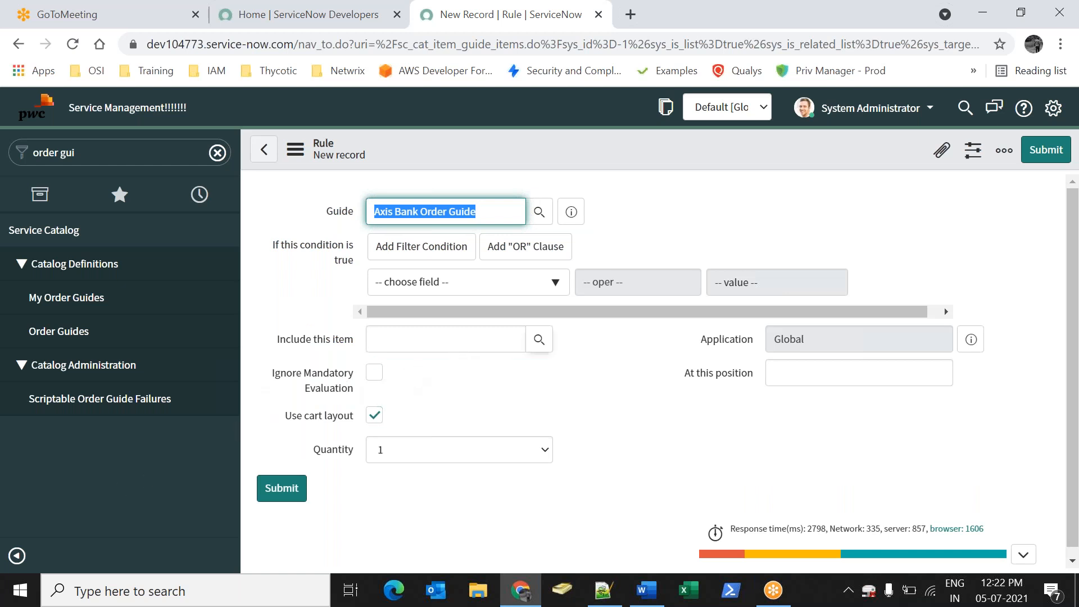
Set the rule condition to please_select_your_option is Internet Banking, then go to Order Guides
left_click(740, 226)
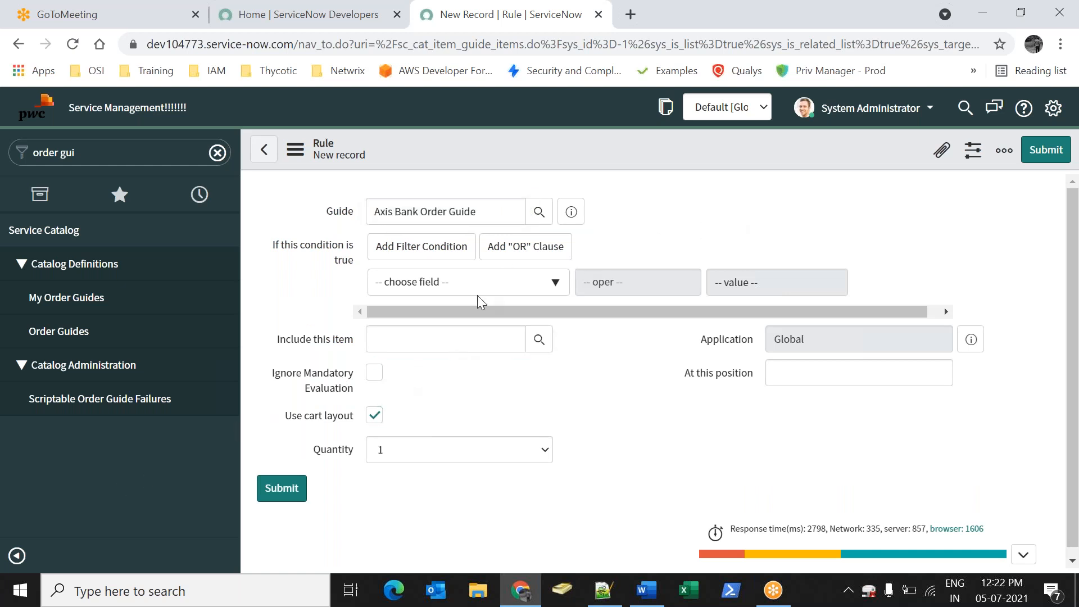
left_click(444, 281)
key("Down")
key("Down")
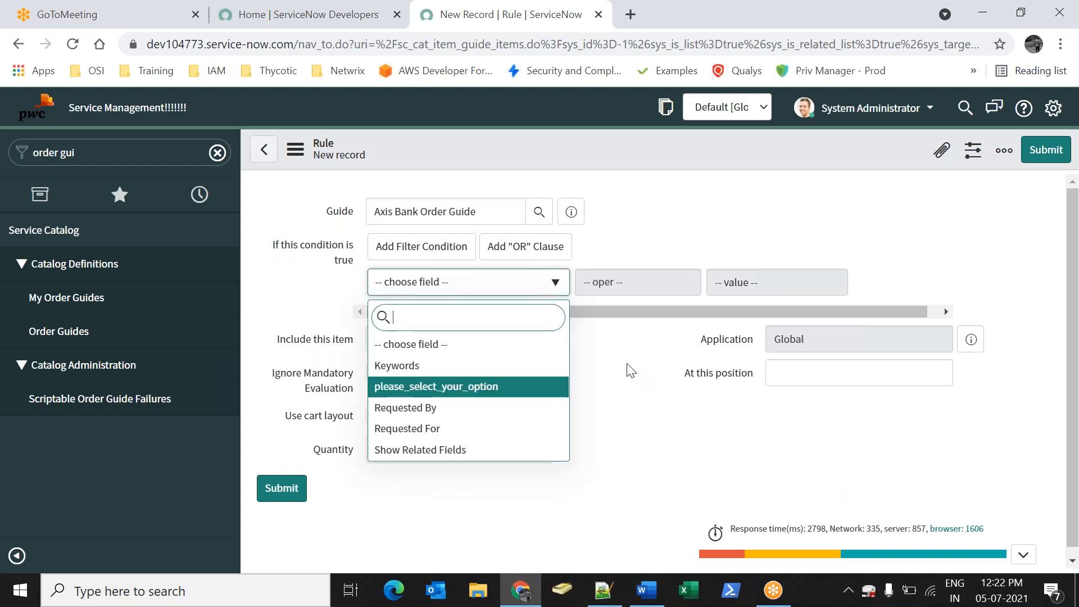
key("Return")
left_click(837, 282)
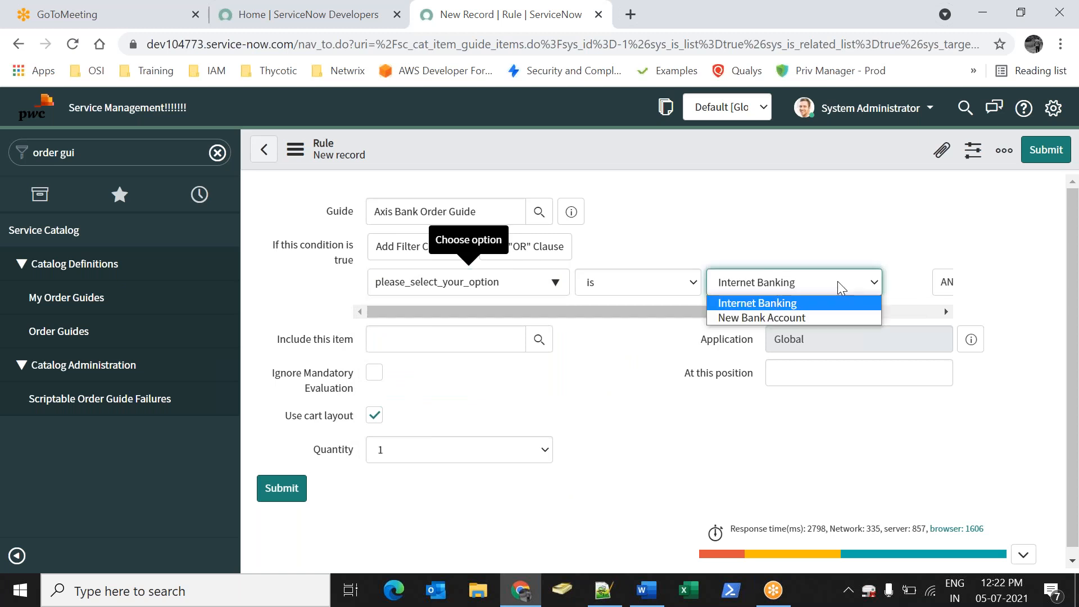
left_click(749, 301)
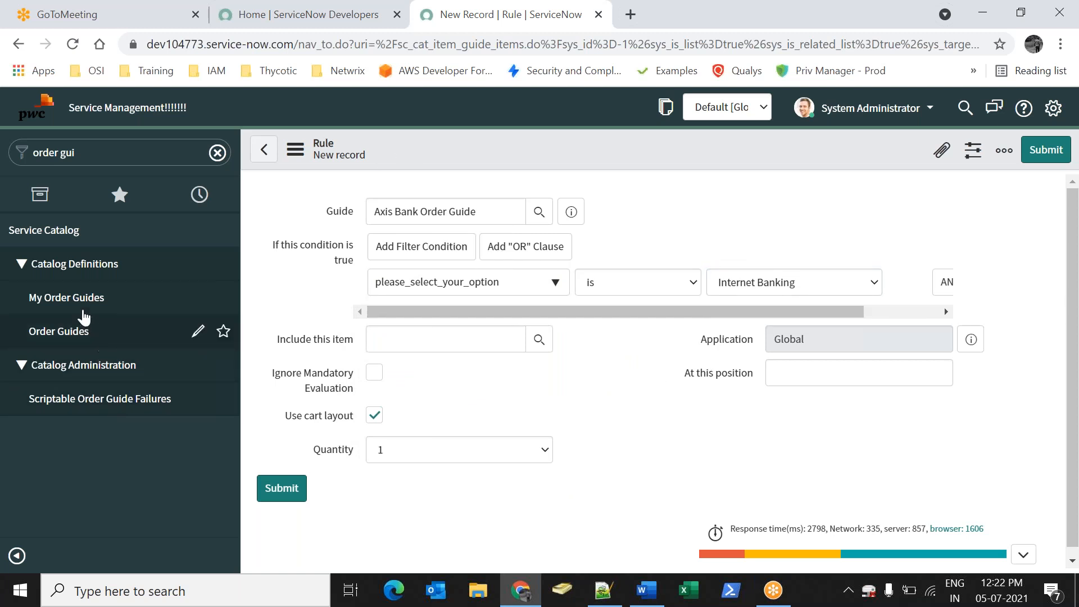
left_click(98, 334)
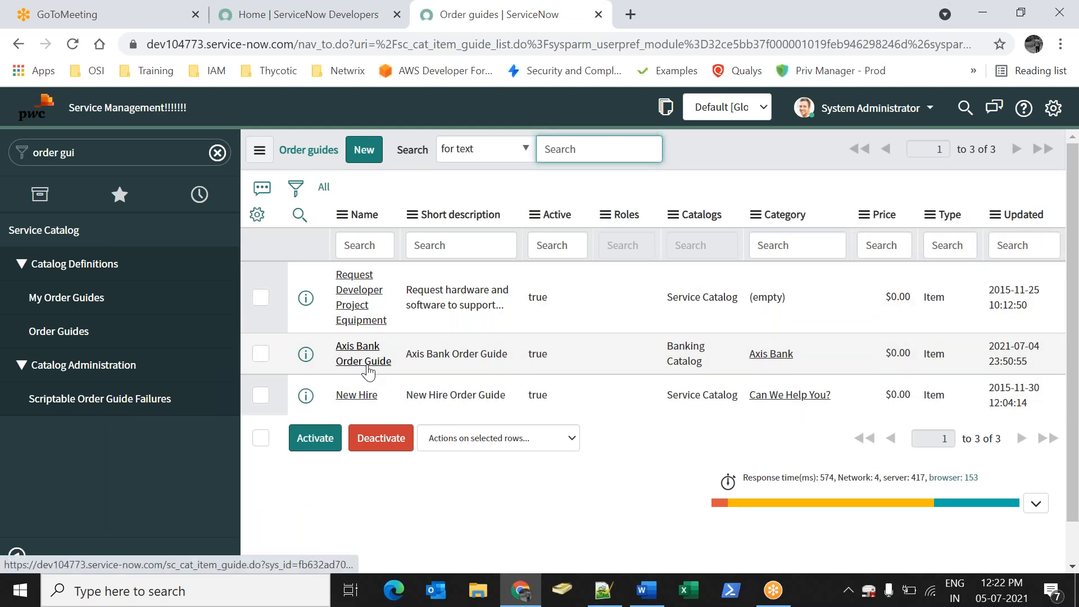
Reopen the Axis Bank Order Guide and open please_select_your_option from its Variables list
left_click(387, 360)
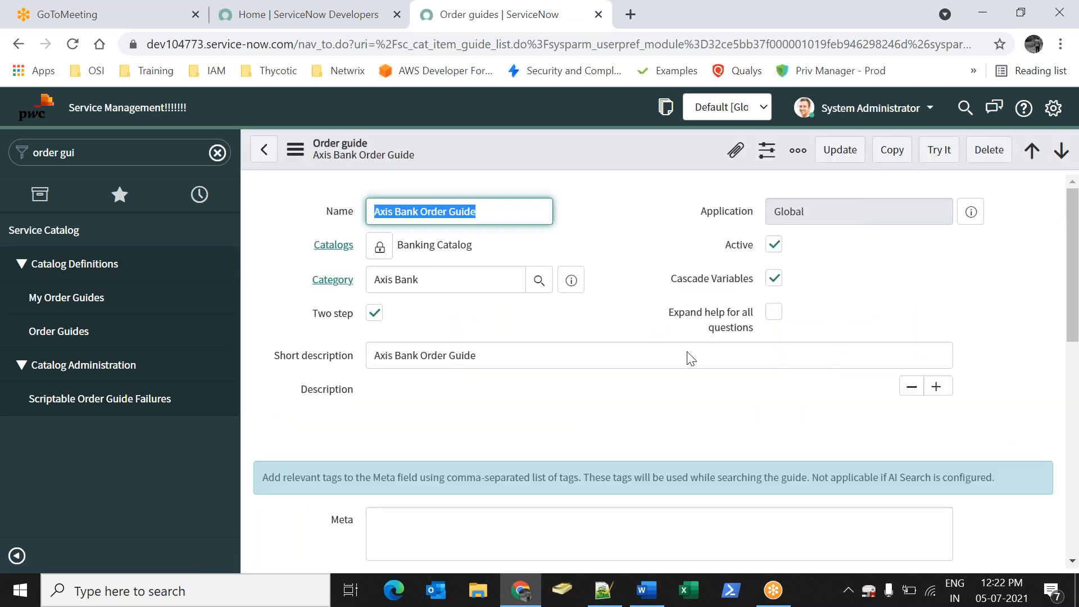
scroll(523, 368, "down", 8)
scroll(436, 429, "up", 5)
scroll(436, 418, "up", 4)
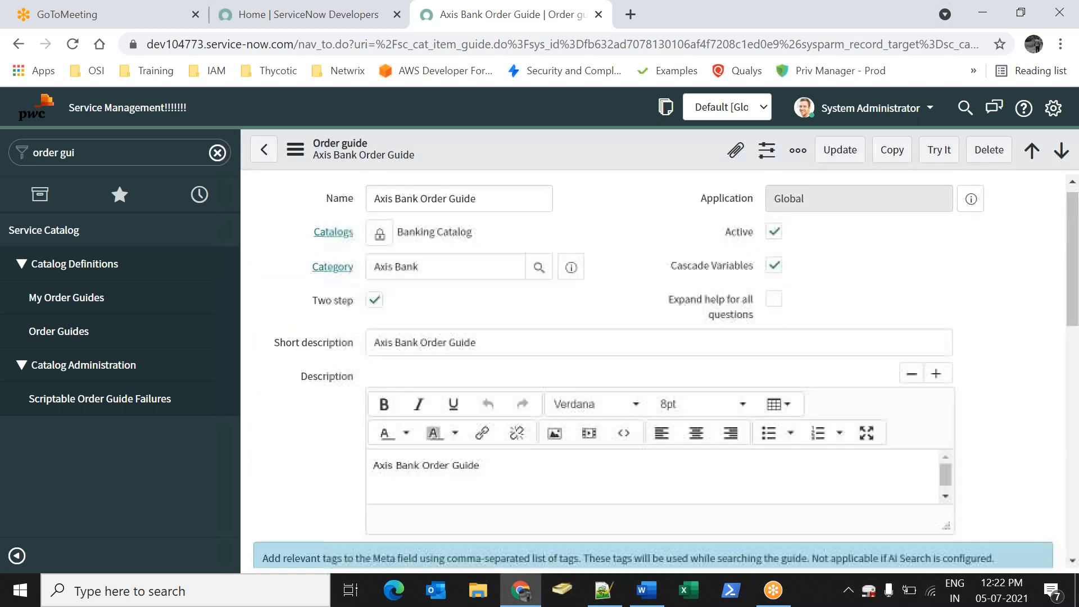
scroll(436, 419, "down", 9)
scroll(435, 413, "up", 9)
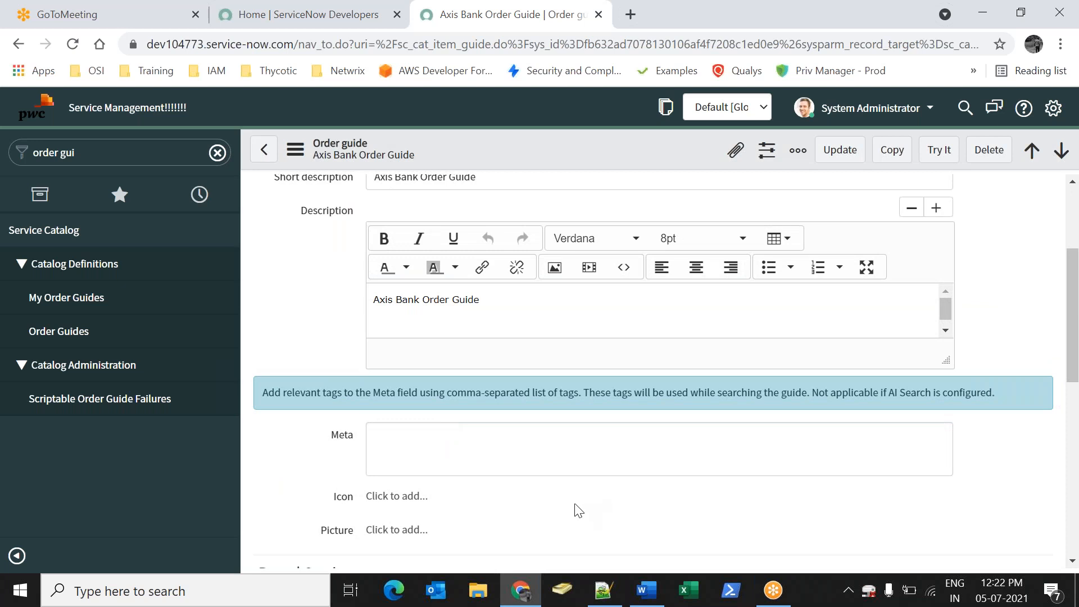
scroll(430, 431, "down", 9)
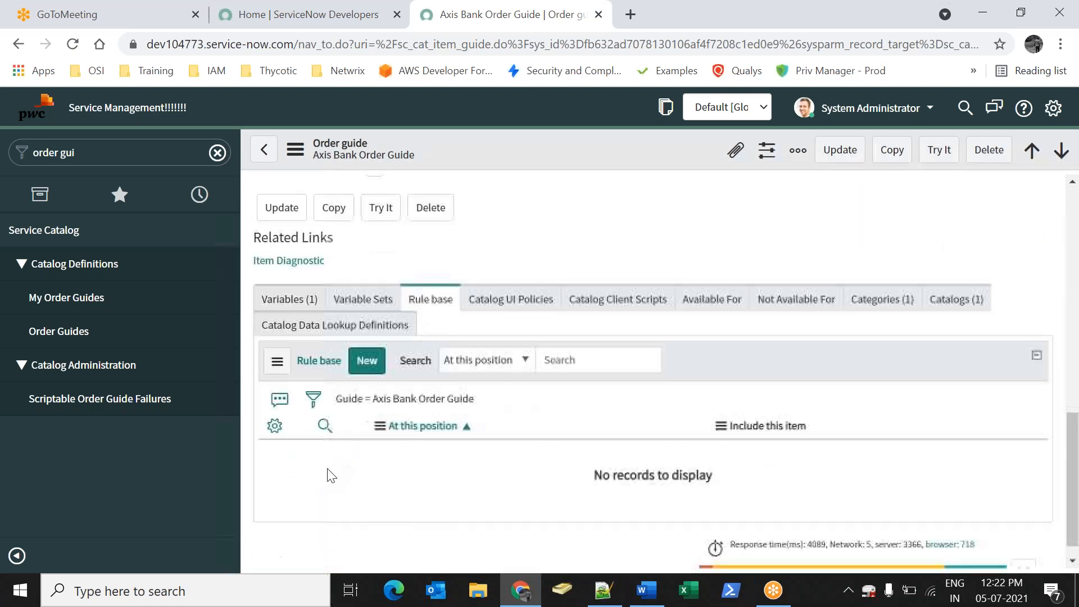
left_click(299, 297)
left_click(396, 448)
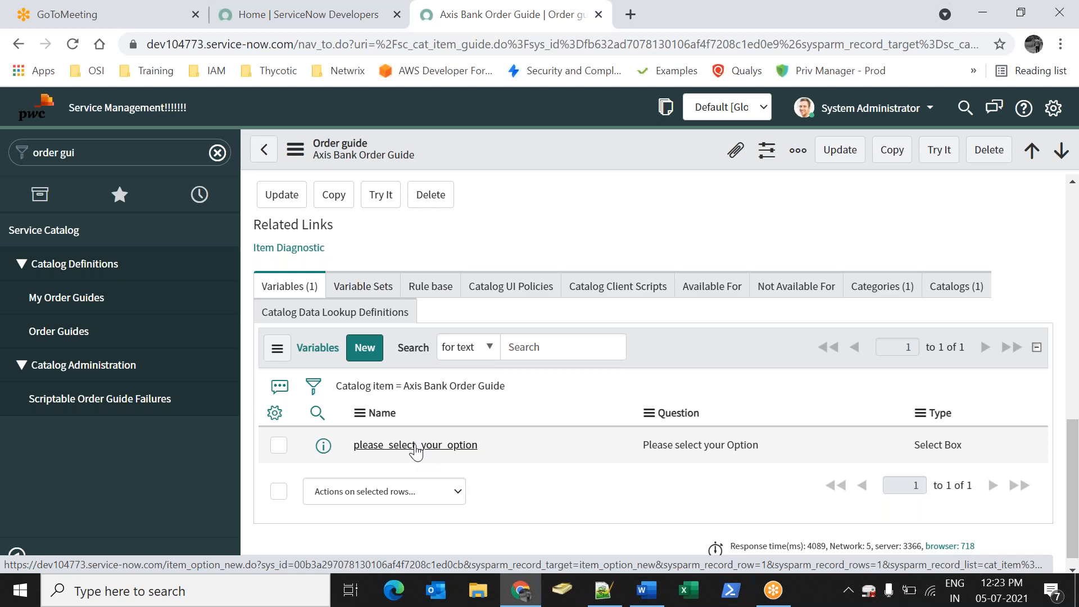
Turn on Include none in the variable's type specifications and save it
left_click(416, 447)
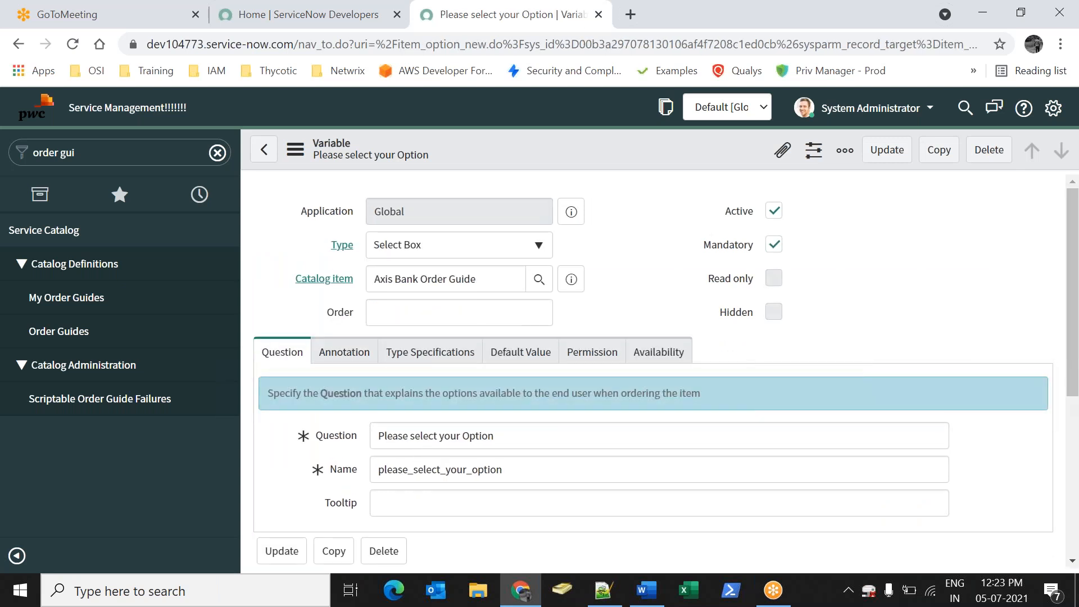
scroll(438, 436, "down", 6)
scroll(439, 436, "up", 6)
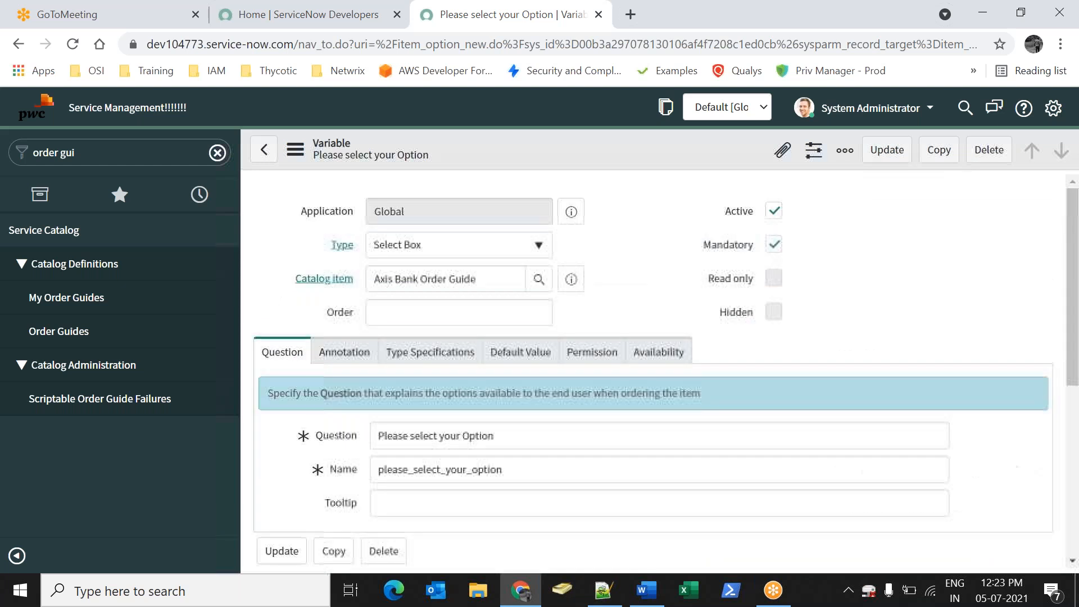
left_click(337, 359)
left_click(419, 359)
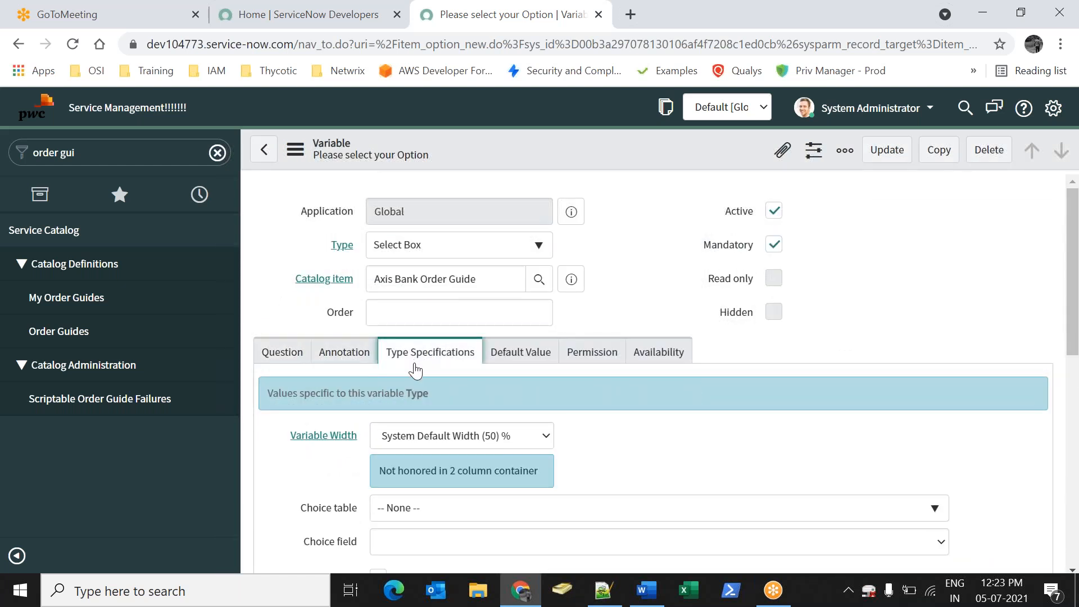
scroll(382, 403, "down", 5)
left_click(378, 241)
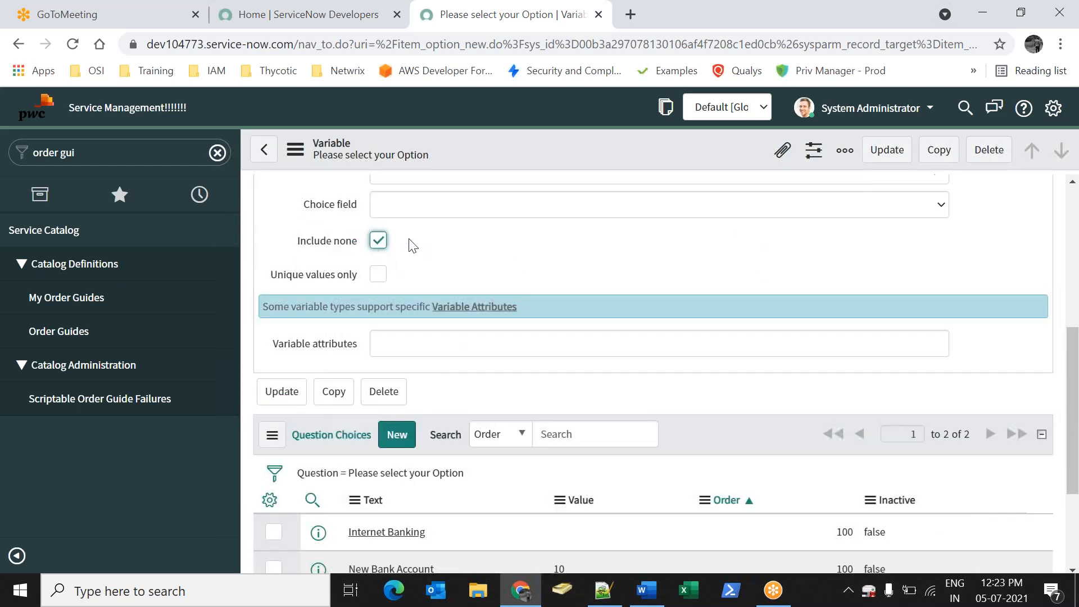
right_click(616, 149)
left_click(635, 160)
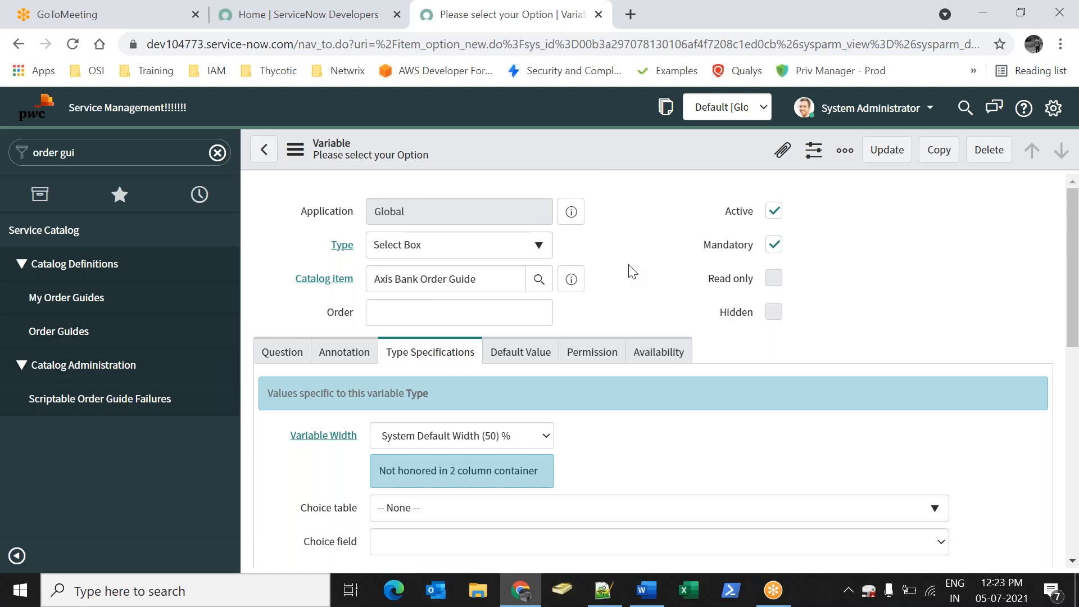
Submit the updated variable and return to the Axis Bank Order Guide
left_click(886, 151)
scroll(296, 212, "down", 8)
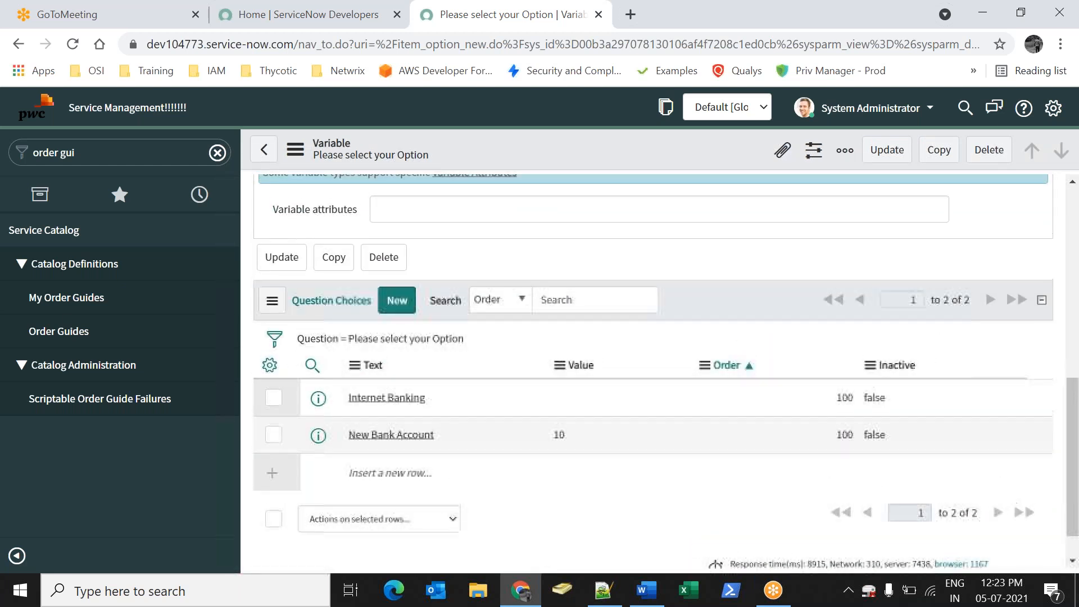
scroll(443, 320, "up", 6)
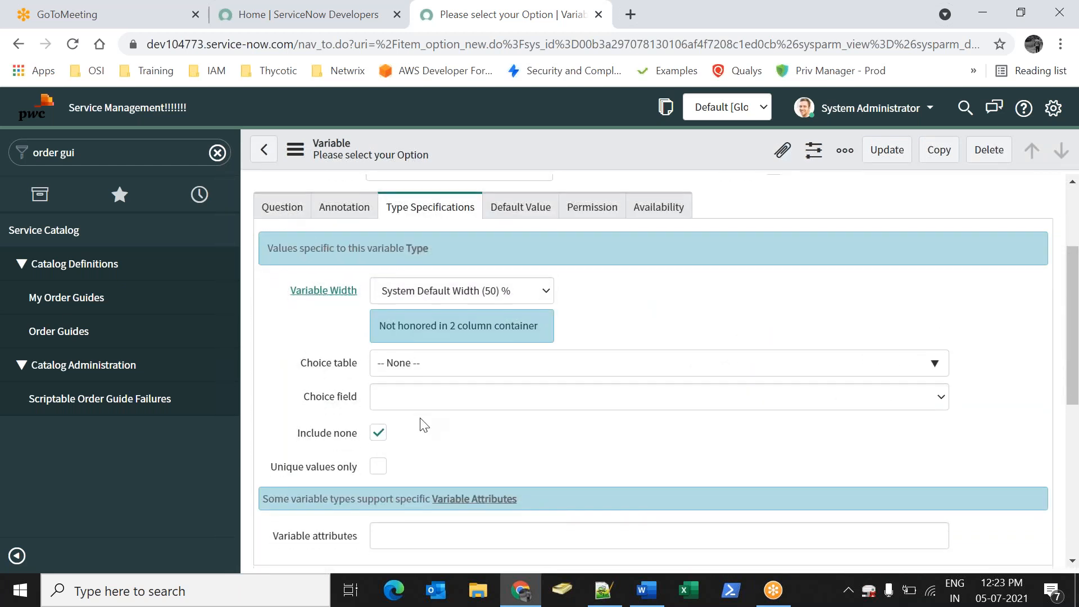
scroll(421, 444, "down", 6)
scroll(619, 398, "up", 5)
left_click(880, 160)
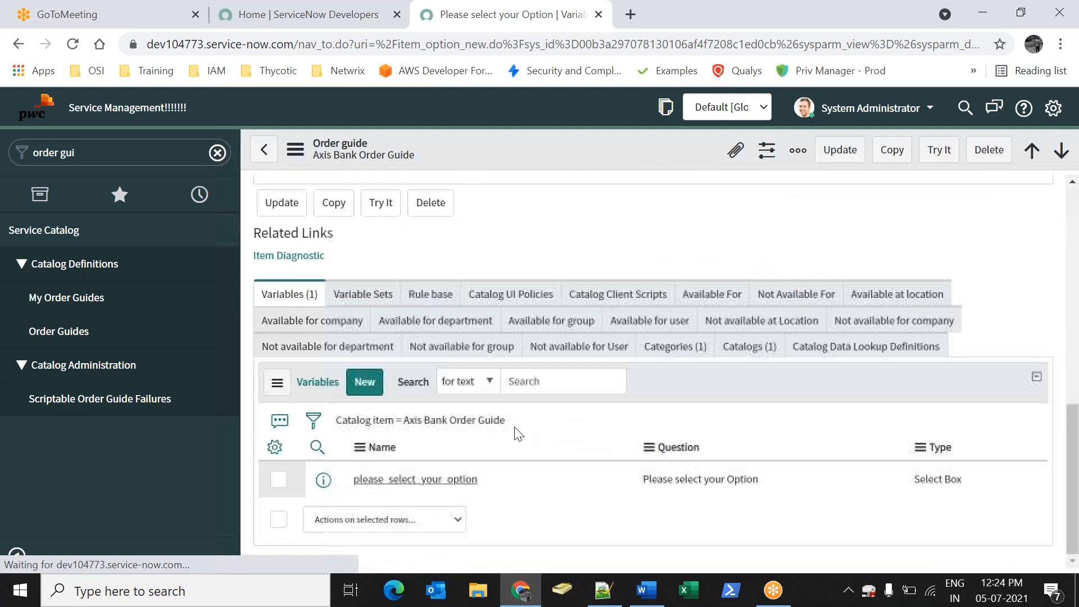
Start a new rule with condition please_select_your_option is New Bank Account
scroll(481, 409, "down", 15)
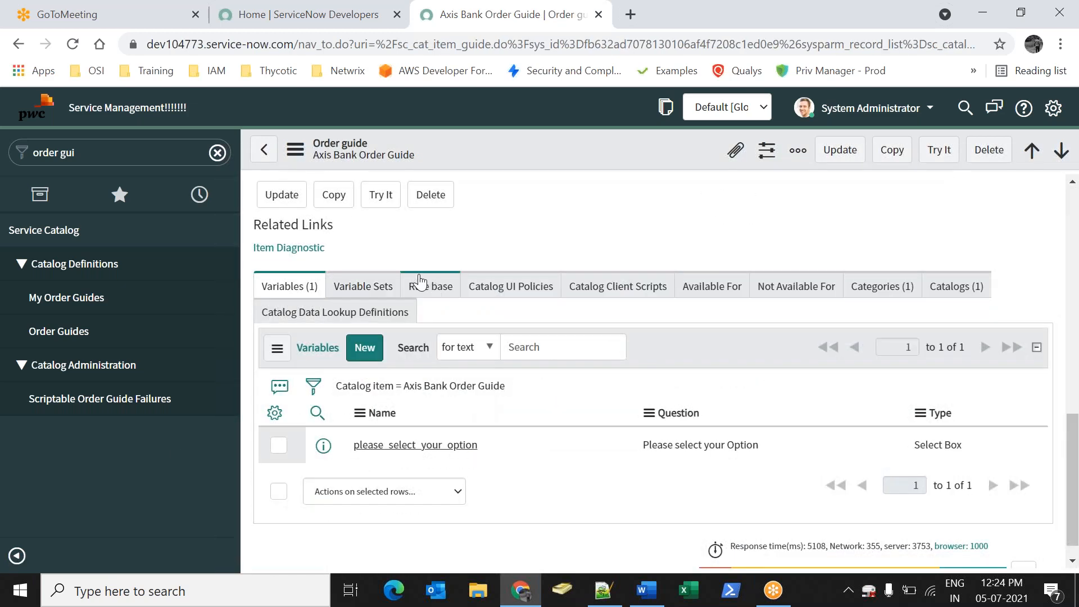
left_click(418, 286)
left_click(362, 347)
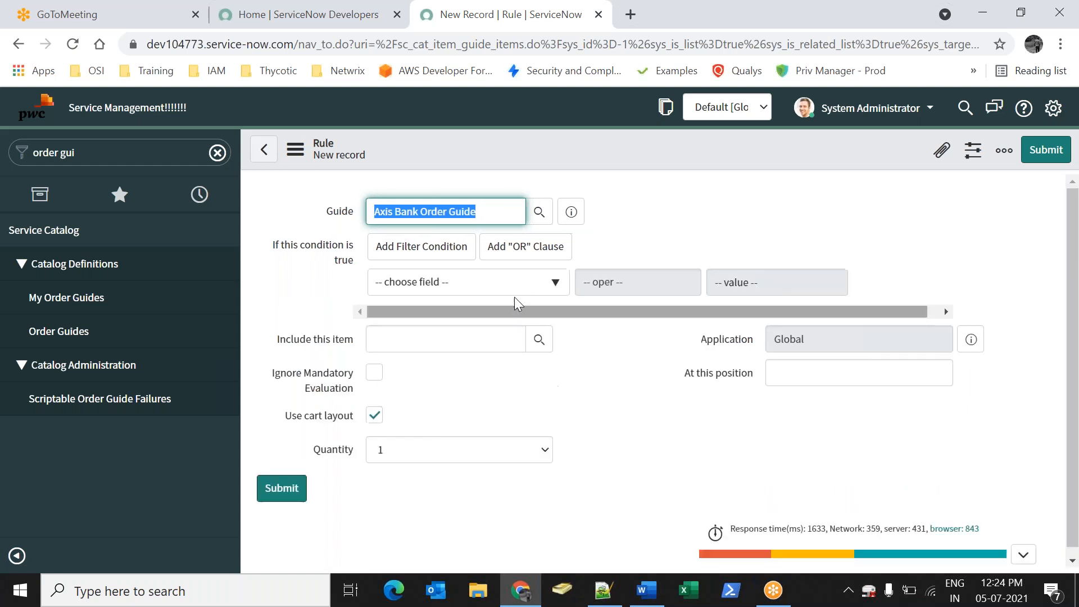
left_click(489, 282)
left_click(475, 388)
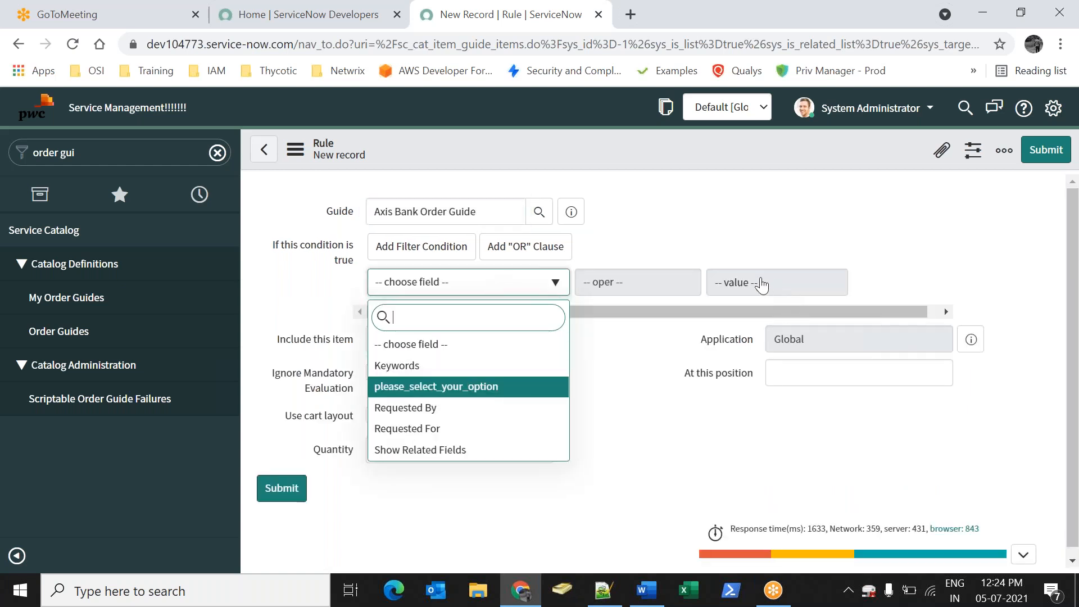
left_click(800, 290)
left_click(778, 317)
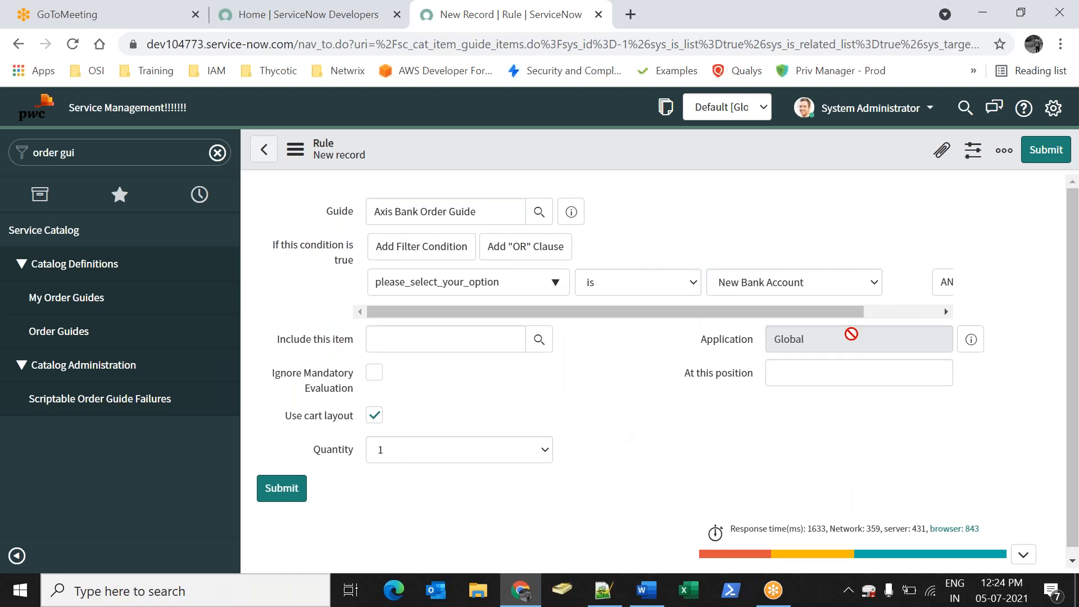
Include the New Bank Account Creation item in the rule and submit it
left_click(424, 350)
left_click(540, 339)
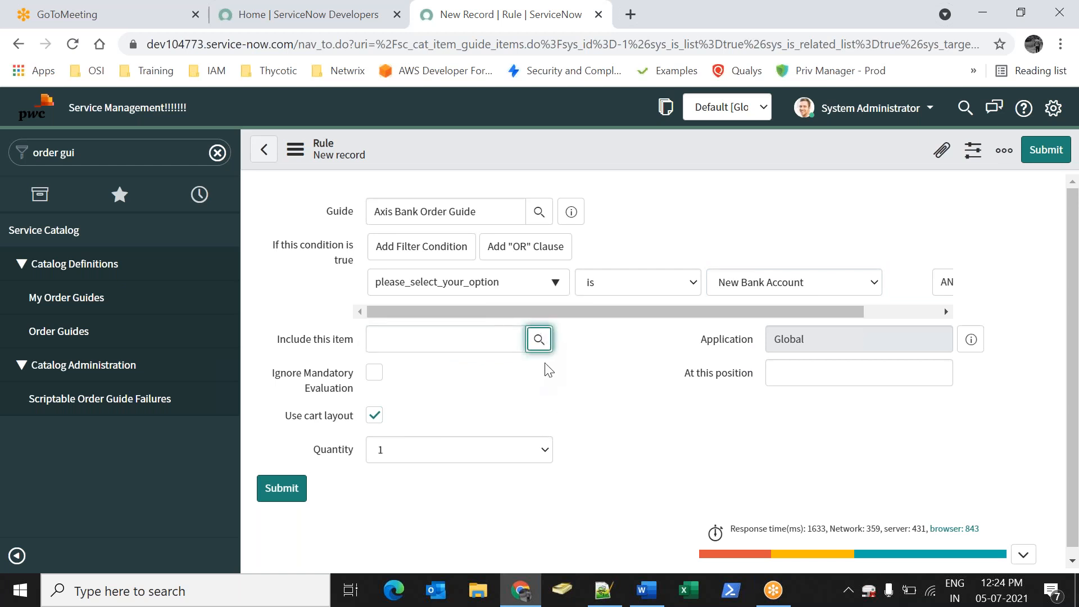
left_click(539, 340)
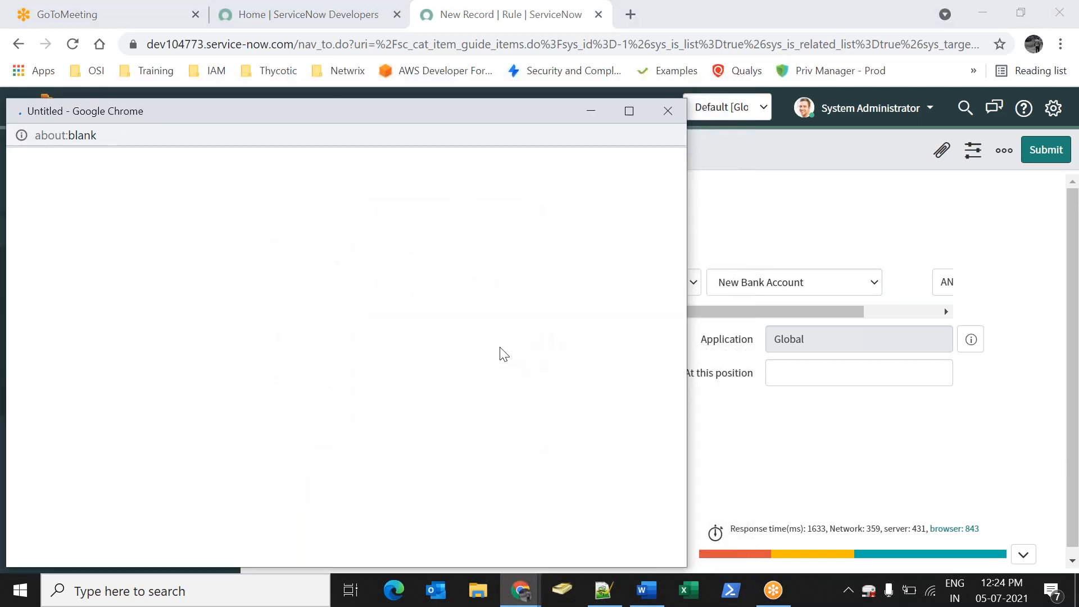
left_click(128, 354)
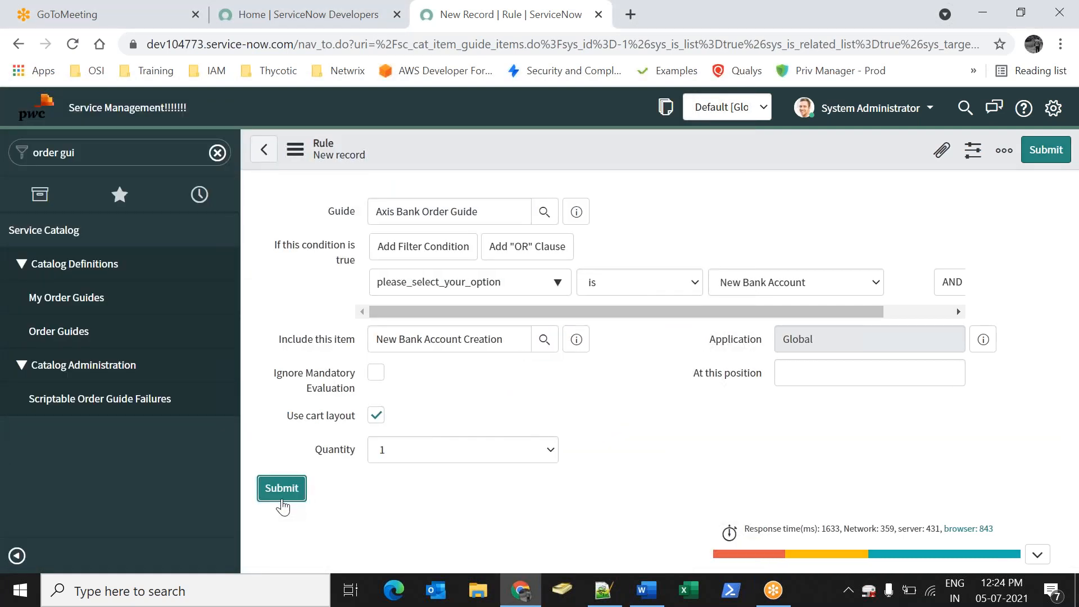
left_click(282, 488)
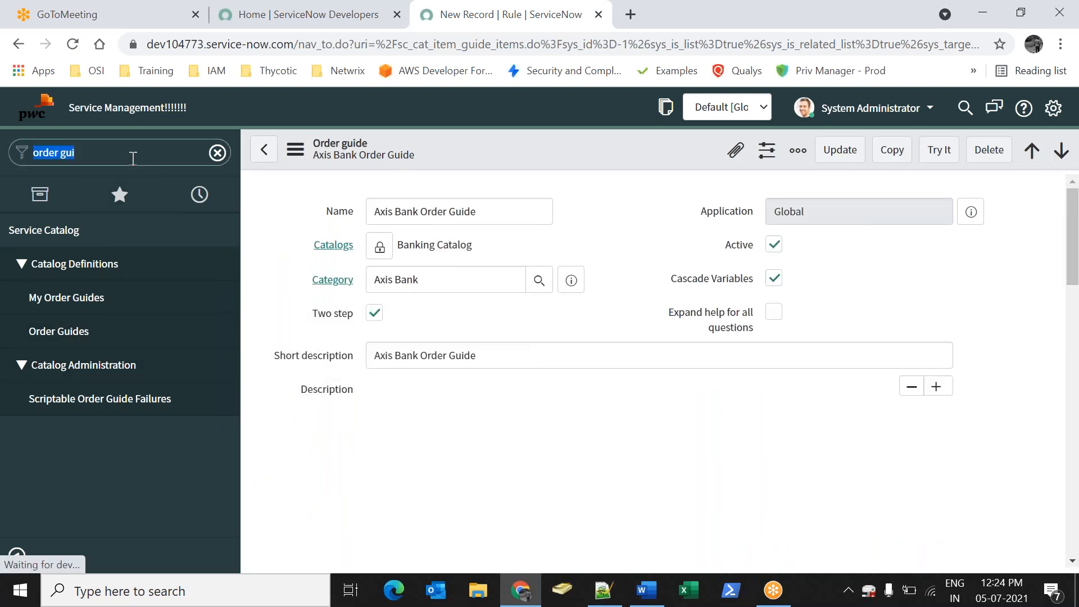
Open Maintain Items in a new tab, view the Internet Banking item, then close that tab
type("maintain it")
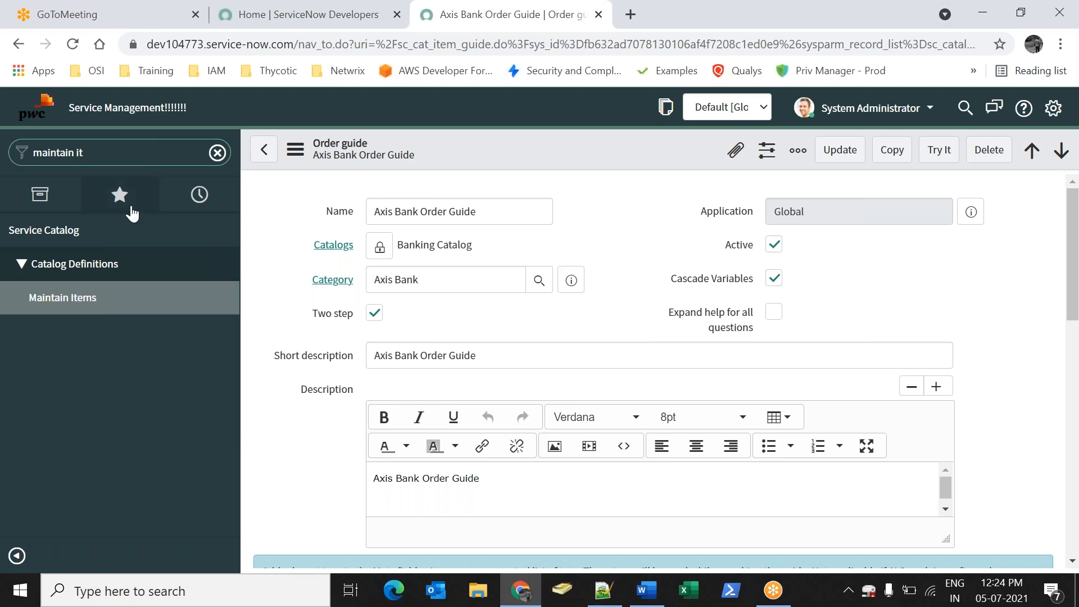
right_click(43, 307)
left_click(63, 315)
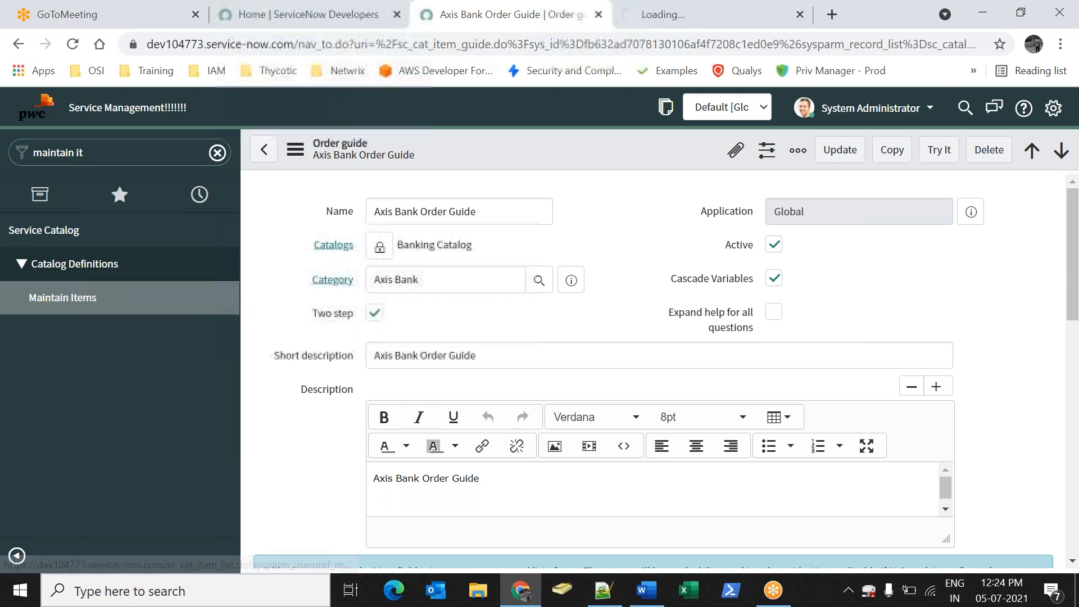
left_click(638, 22)
left_click(137, 243)
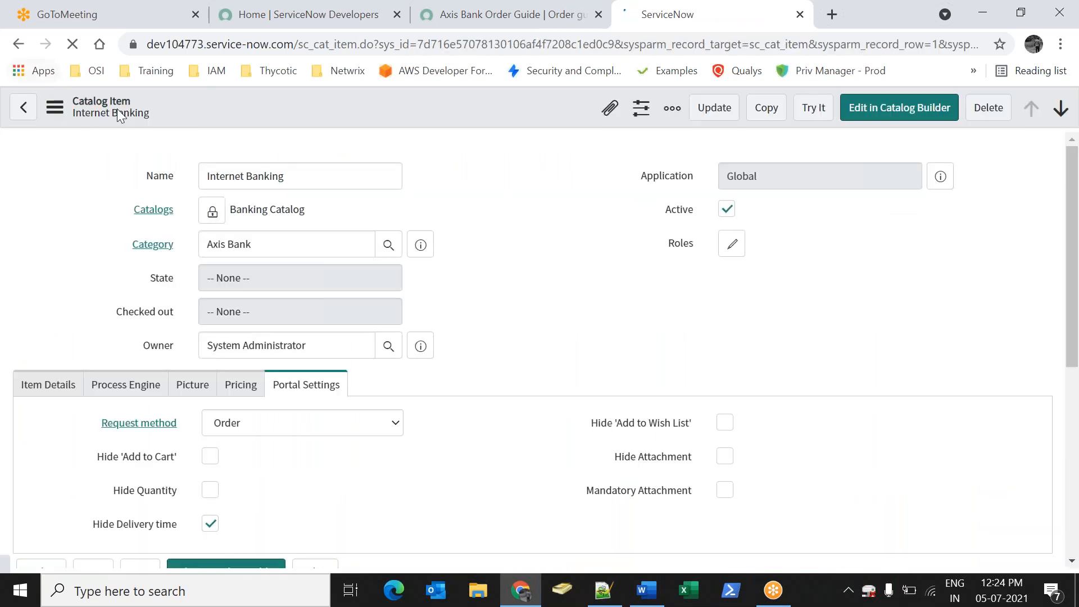
left_click(17, 44)
right_click(641, 23)
left_click(703, 220)
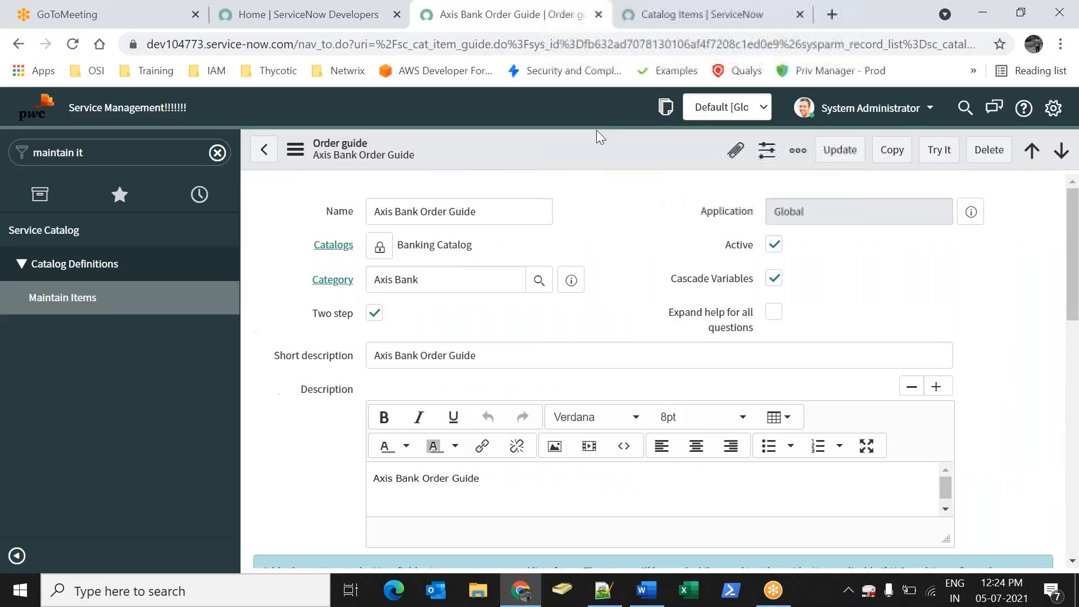
Open the Order Guides list in a new tab and select Axis Bank Order Guide
left_click(92, 155)
type("or")
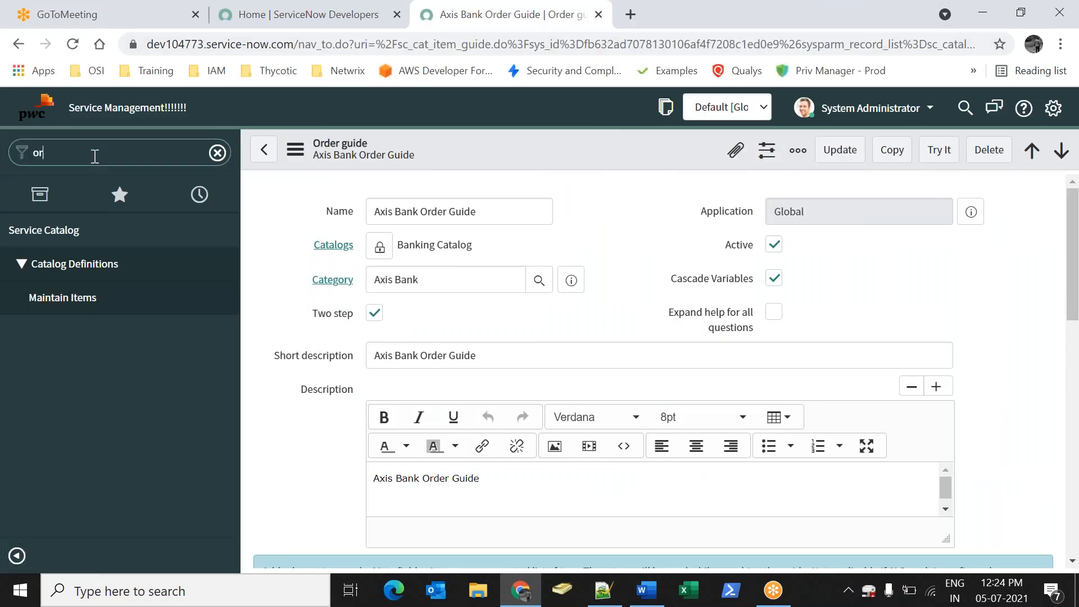
type("der gu")
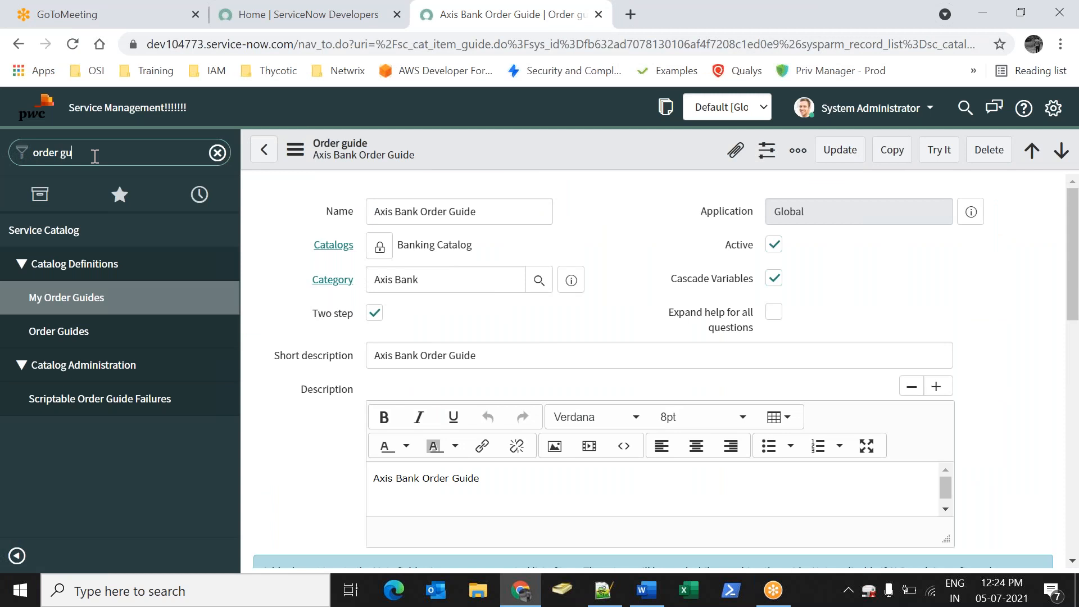
right_click(108, 339)
left_click(180, 344)
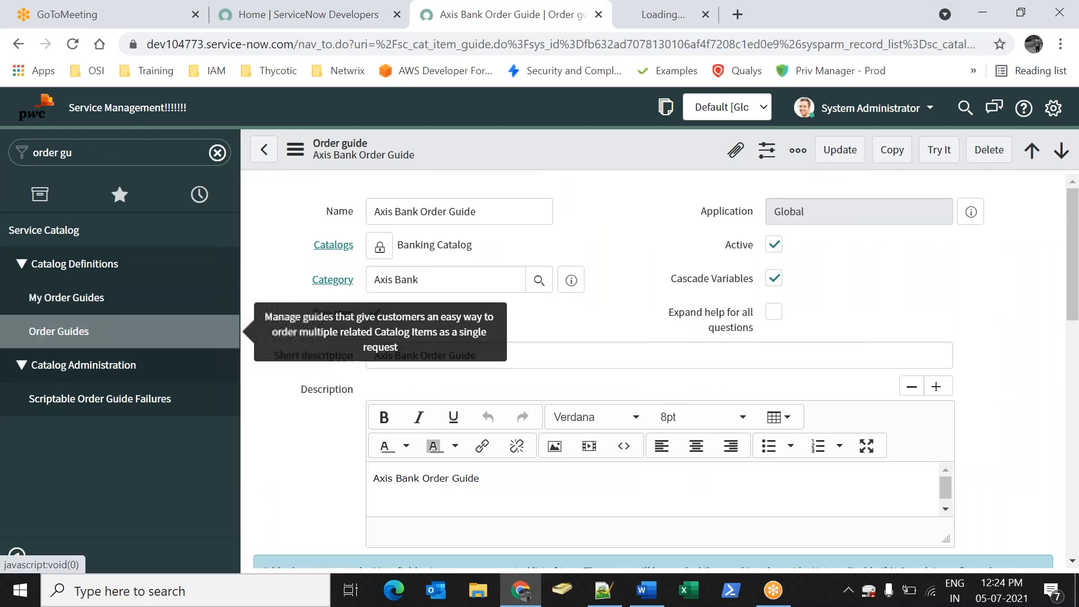
left_click(649, 26)
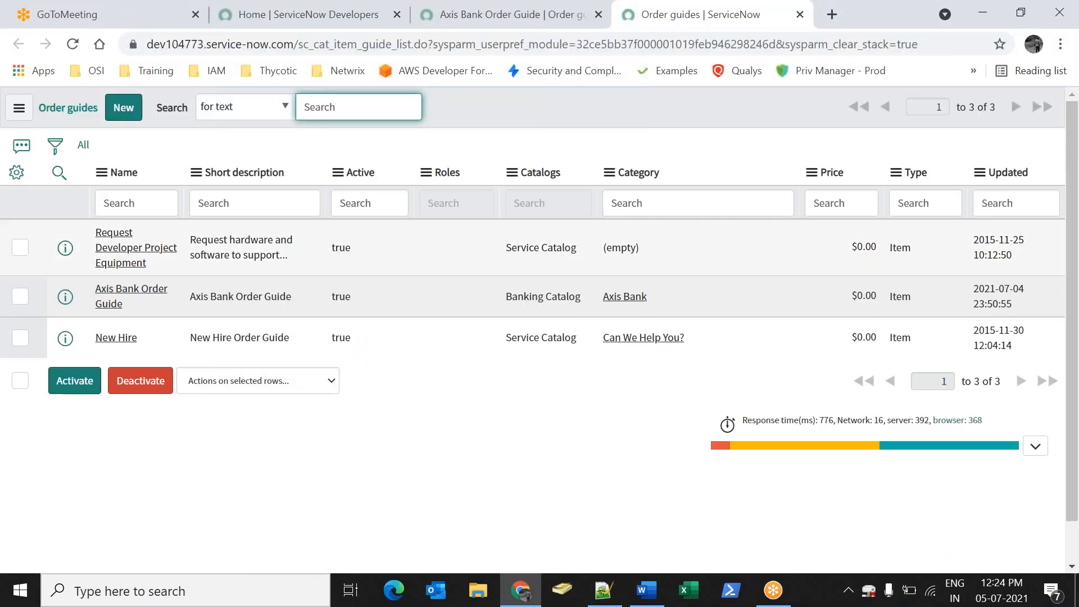
left_click(104, 297)
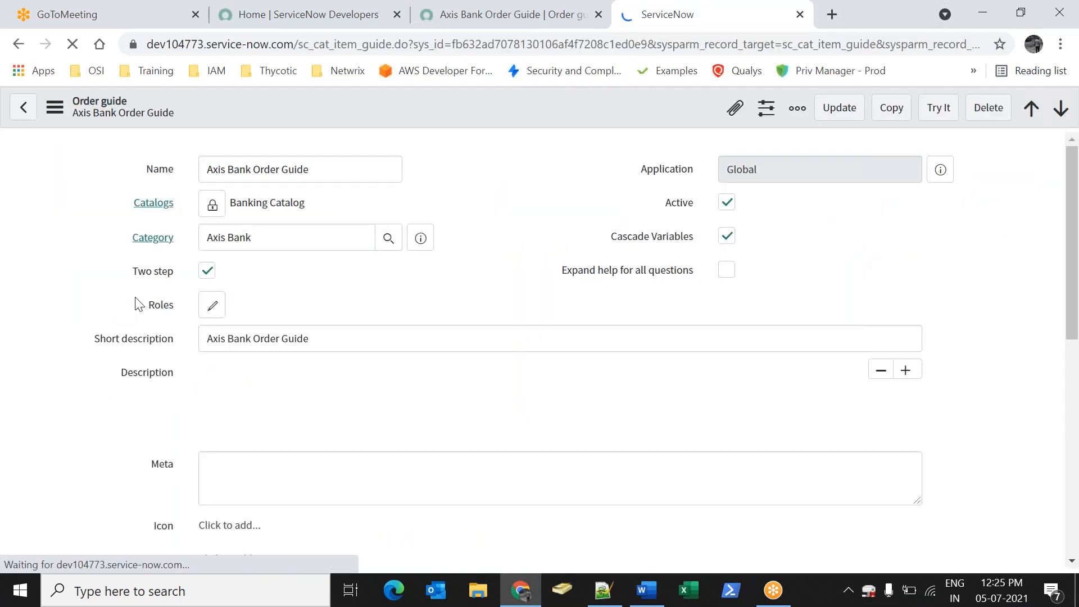
Show the order guide's Variables list and open please_select_your_option
scroll(282, 383, "down", 7)
scroll(283, 377, "down", 5)
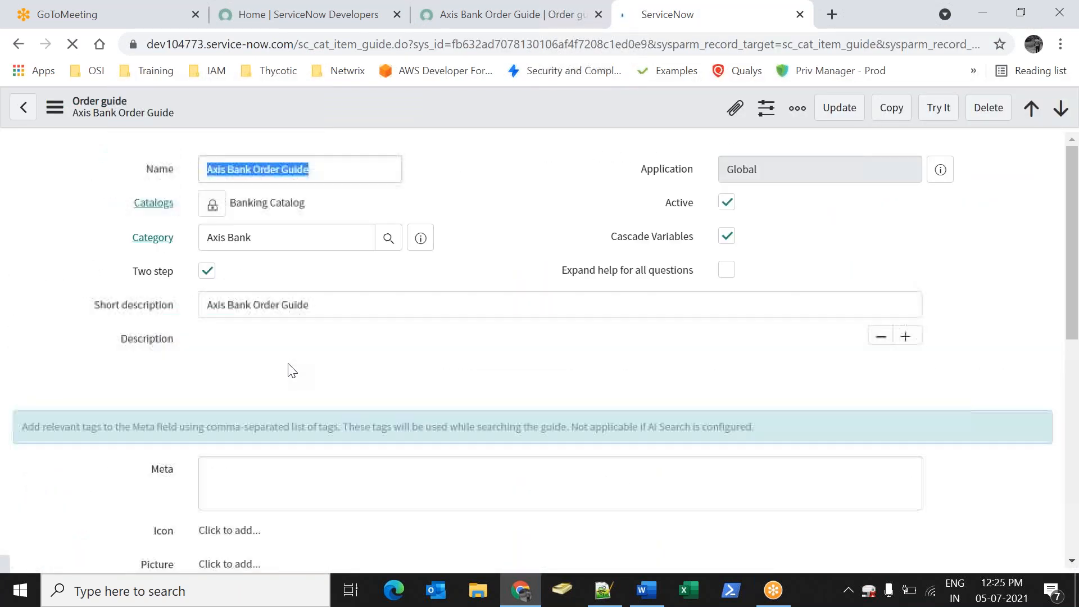
scroll(134, 429, "down", 10)
left_click(48, 487)
scroll(156, 457, "down", 3)
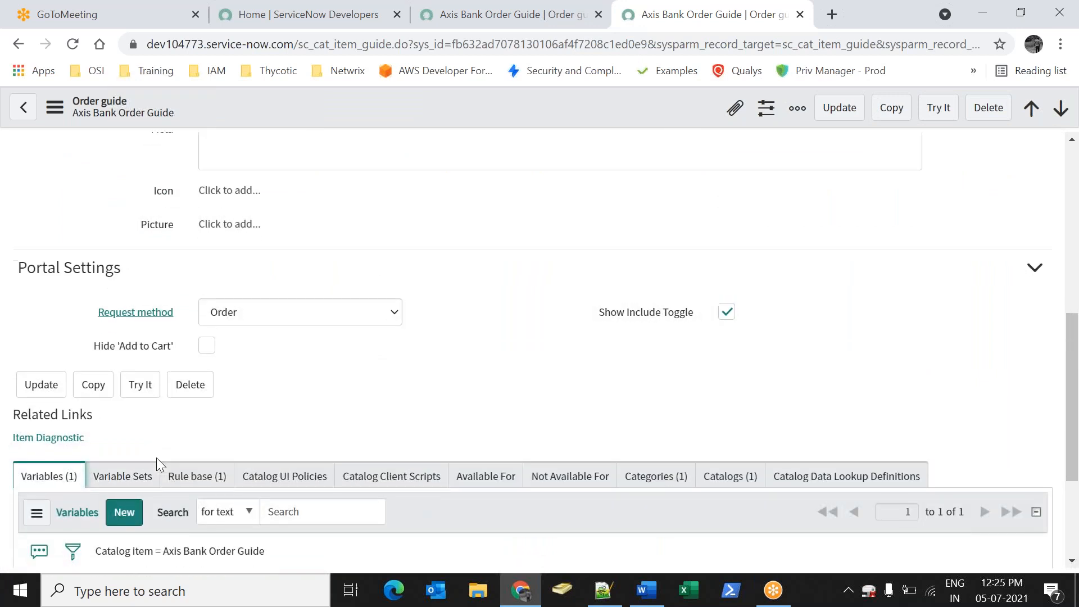
left_click(176, 431)
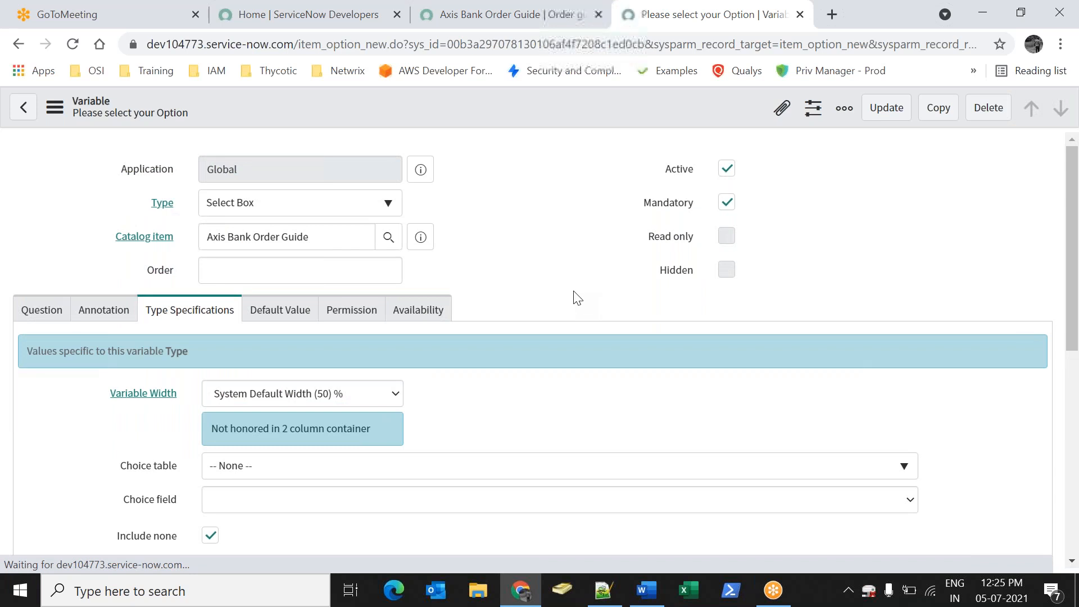
Change the Internet Banking choice's value to 20 and update the variable
left_click(34, 312)
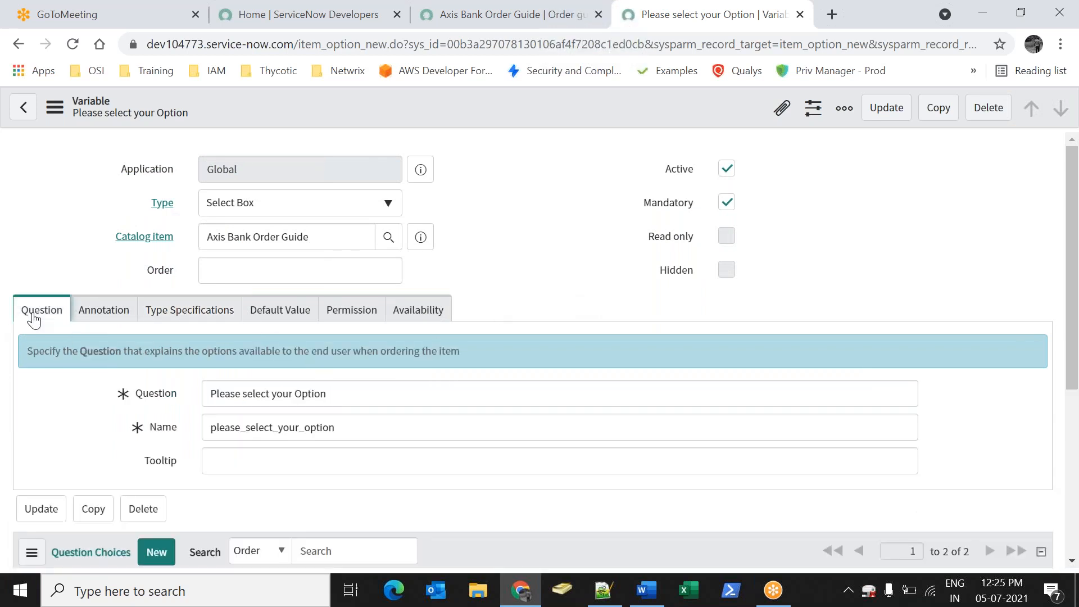
scroll(439, 393, "down", 3)
left_click(203, 146)
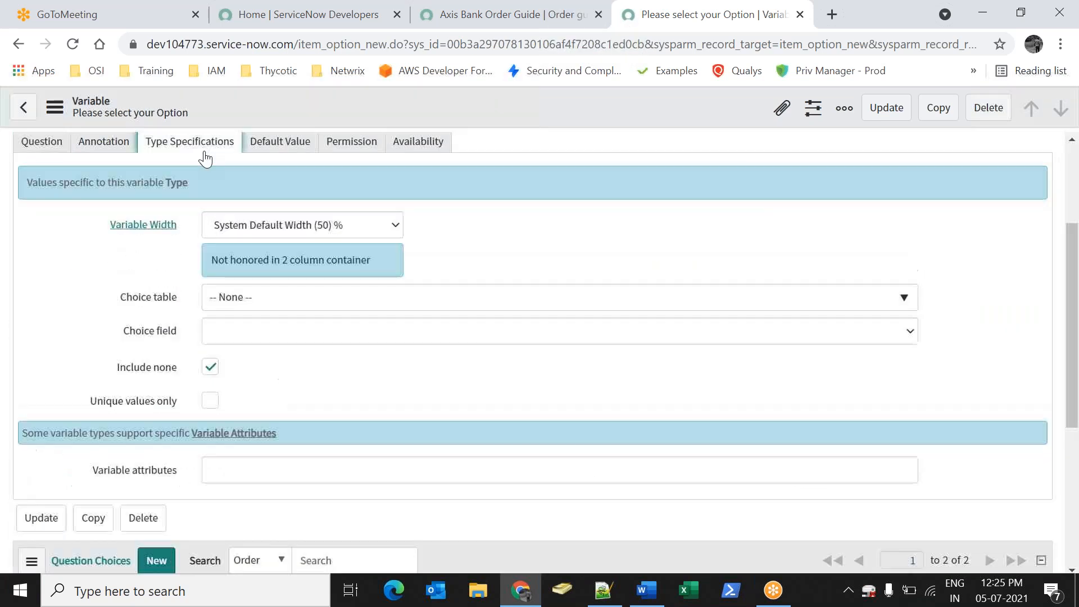
left_click_drag(120, 140, 114, 175)
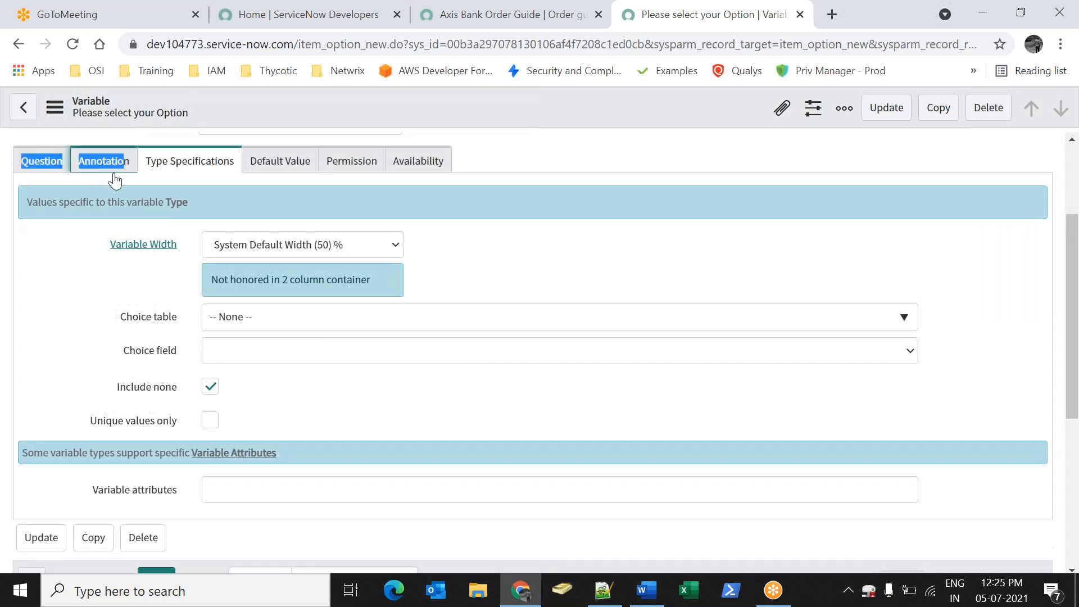
left_click(95, 191)
left_click(42, 161)
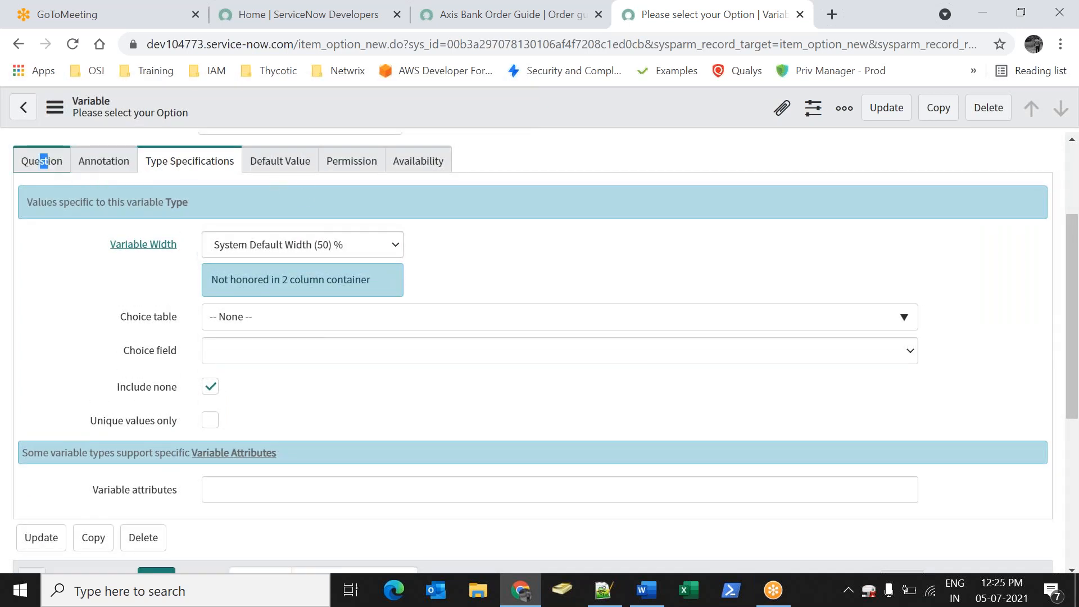
scroll(272, 358, "down", 3)
double_click(395, 369)
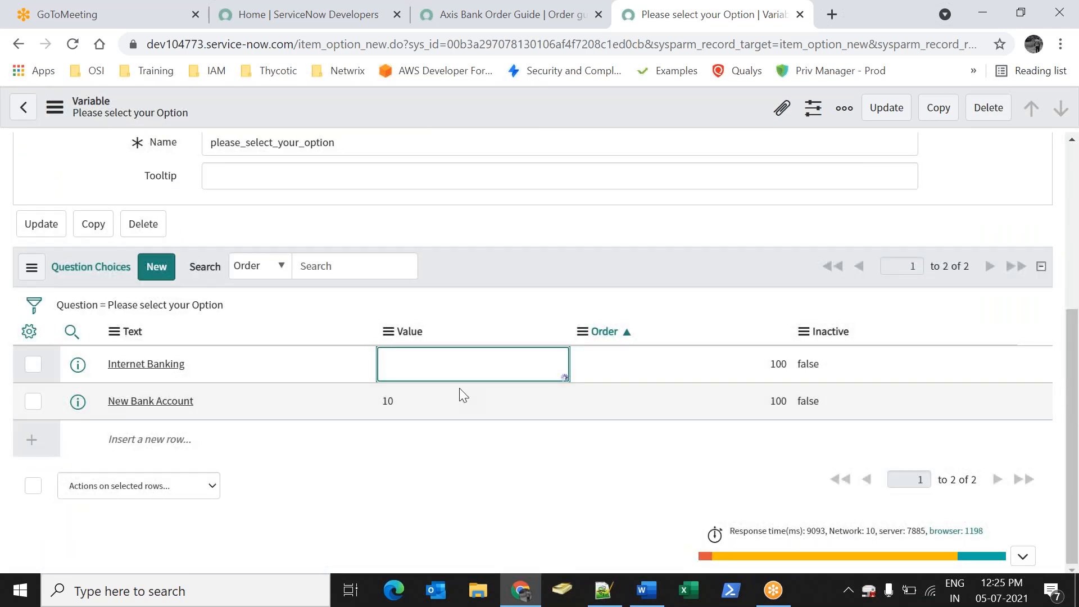
type("20")
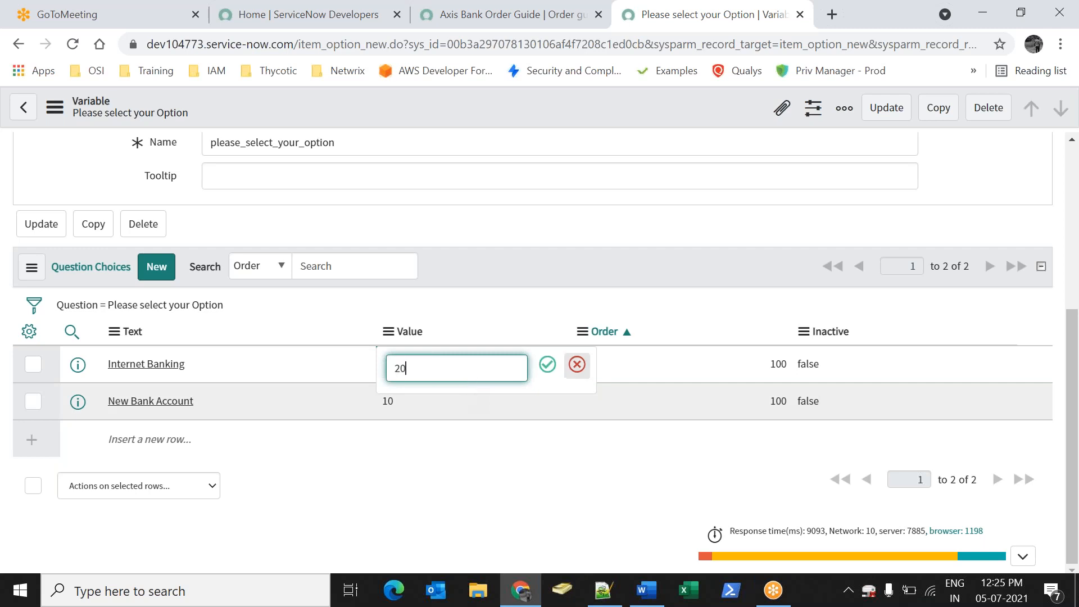
left_click(548, 366)
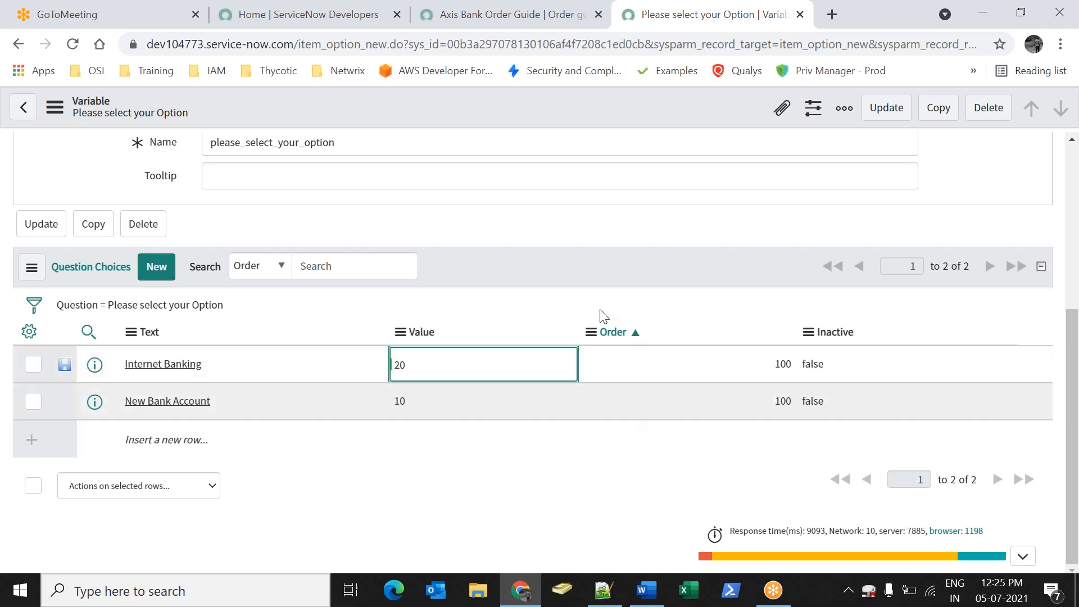
left_click(598, 407)
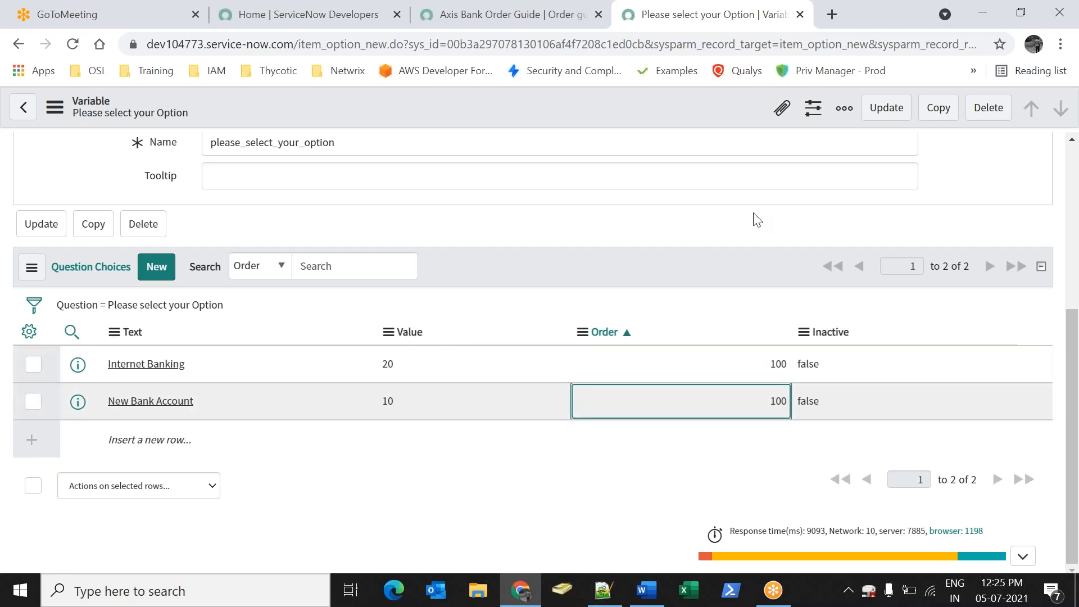
left_click(885, 109)
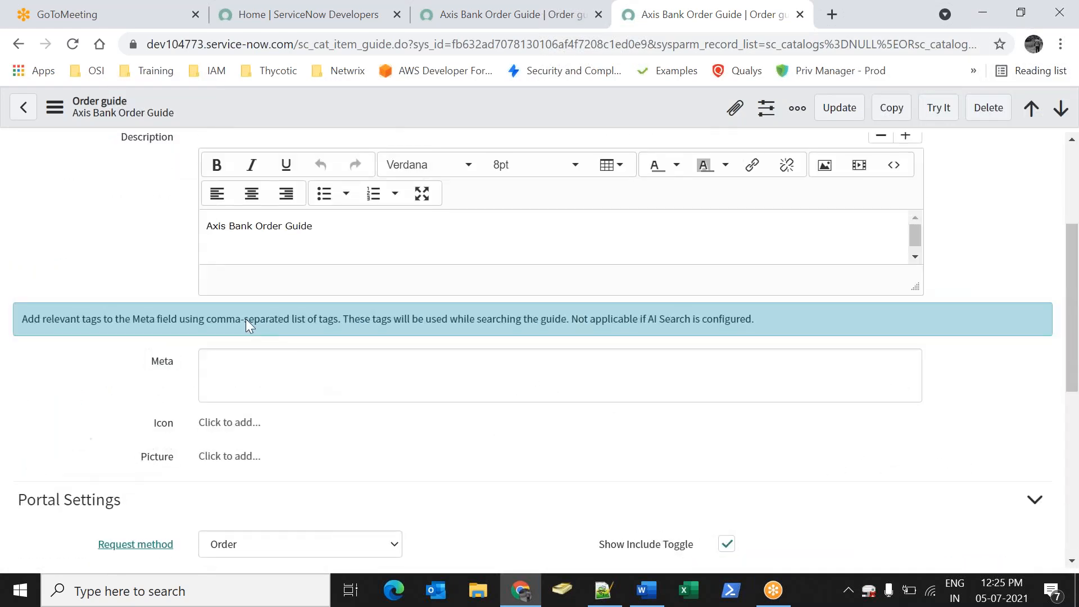
Save and reopen the Axis Bank Order Guide, then preview its New Bank Account Creation rule
left_click(838, 108)
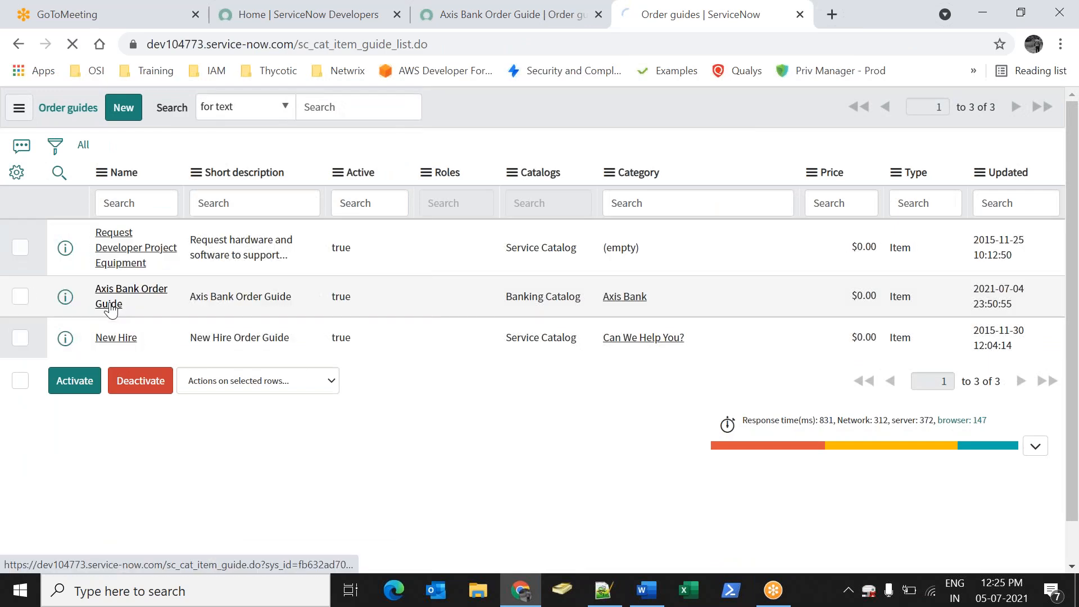
left_click(123, 317)
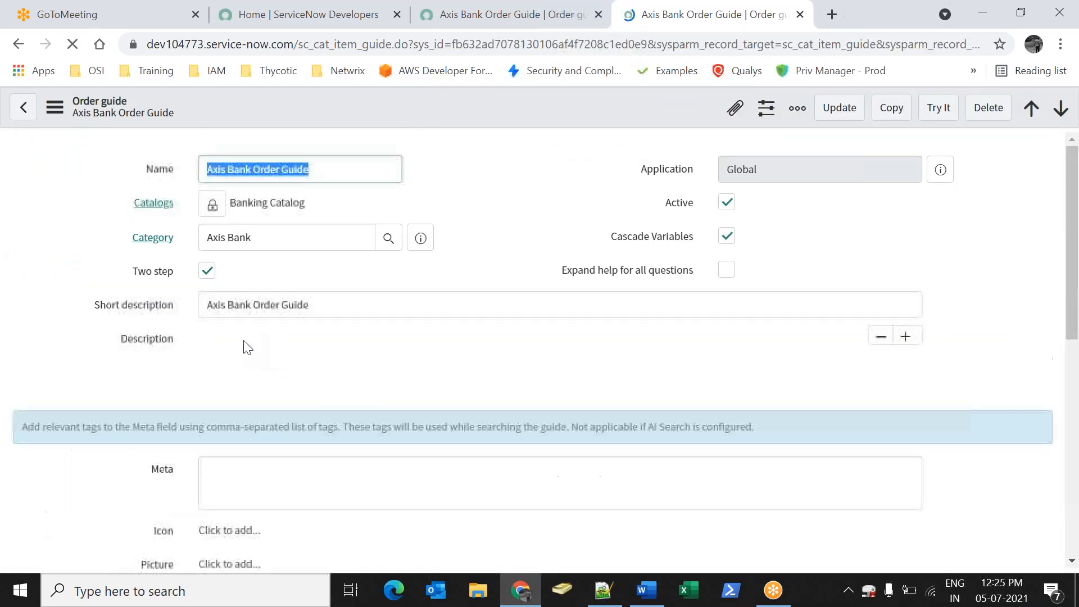
scroll(286, 387, "down", 10)
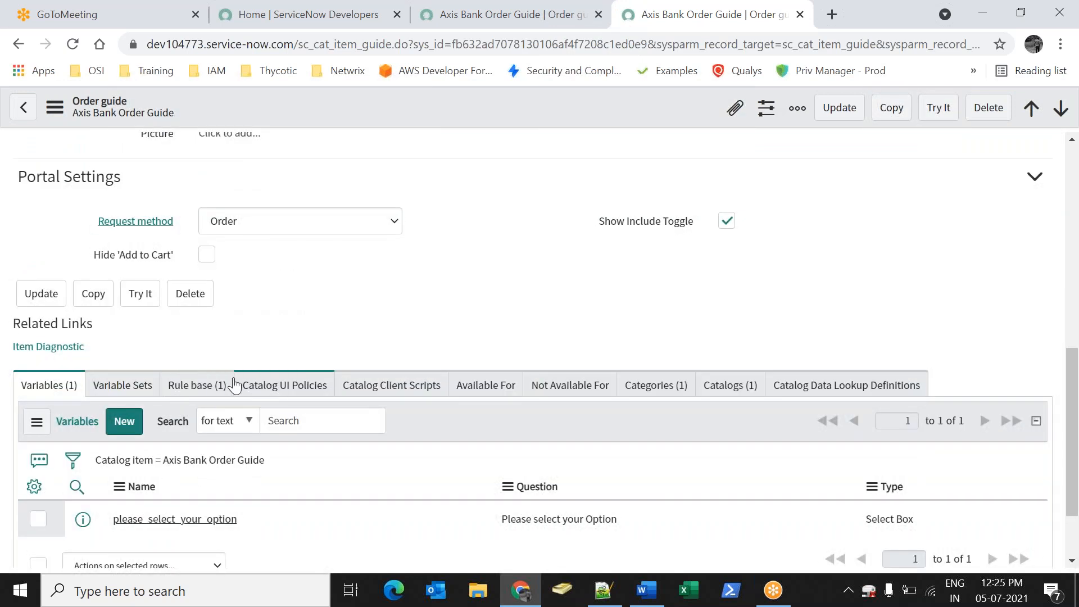
left_click(224, 386)
scroll(224, 388, "down", 2)
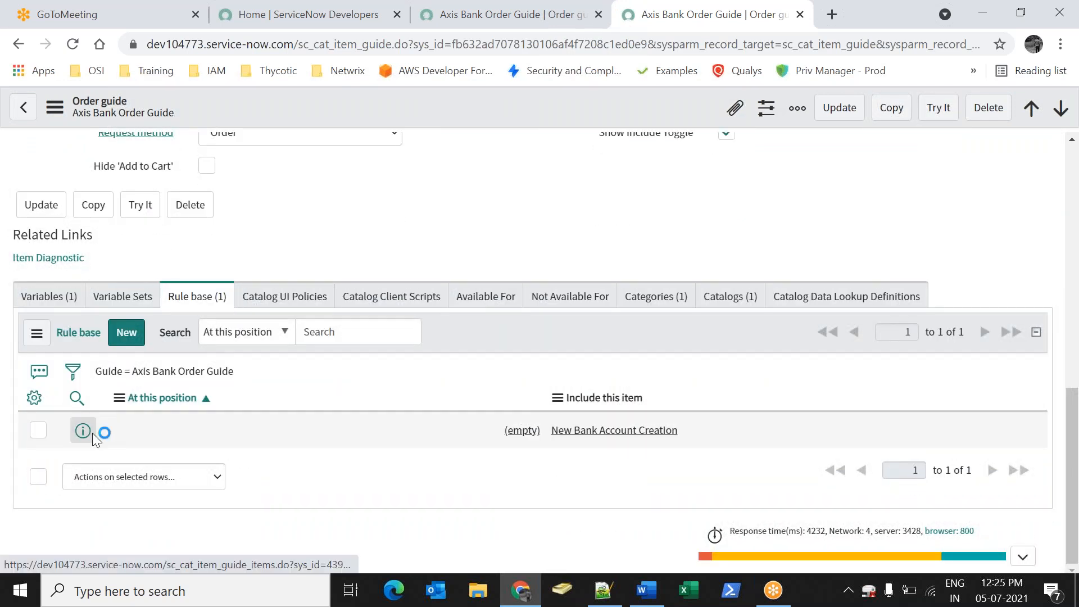
left_click(82, 431)
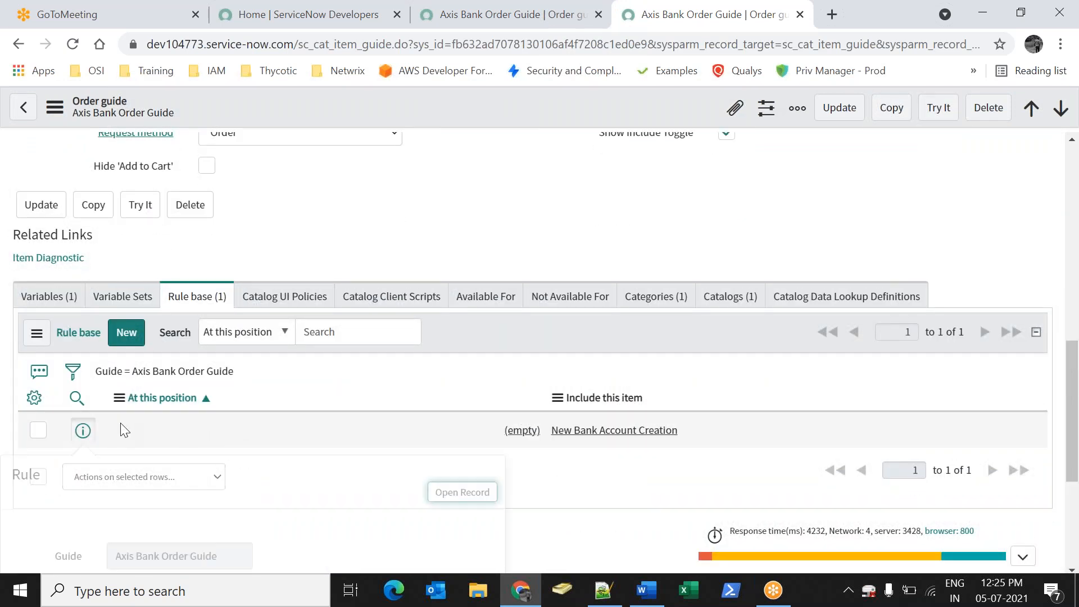
Save the New Bank Account Creation rule with condition please_select_your_option is New Bank Account
left_click(456, 495)
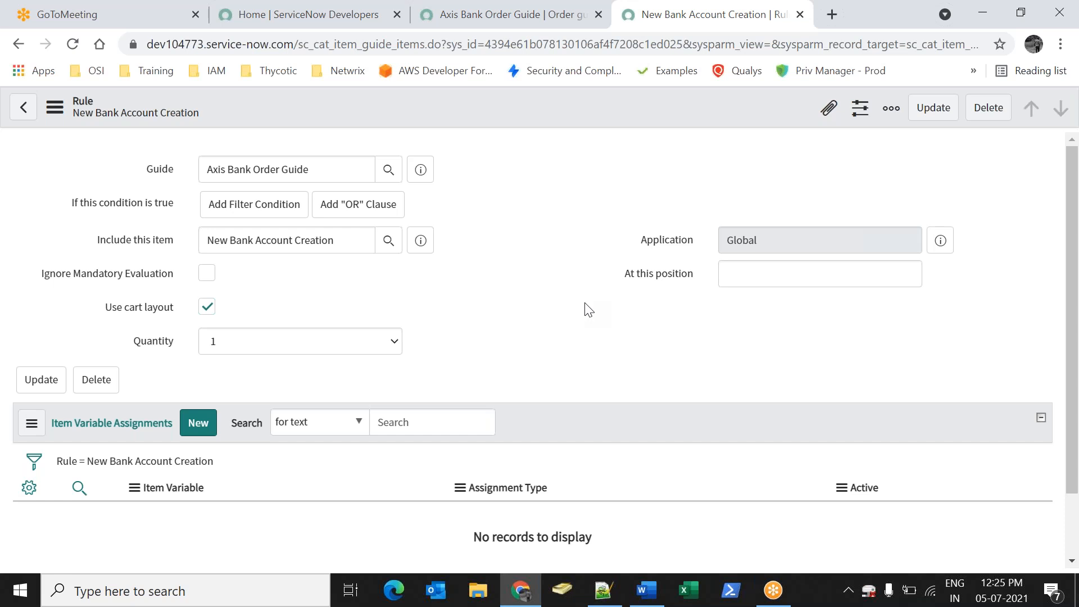
scroll(523, 360, "down", 2)
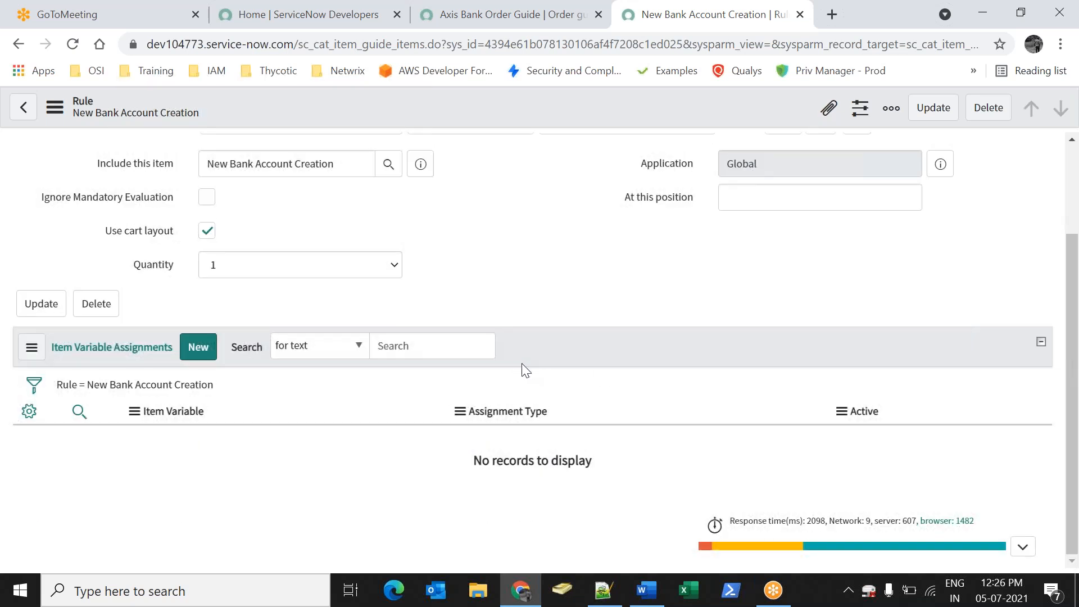
scroll(626, 331, "up", 2)
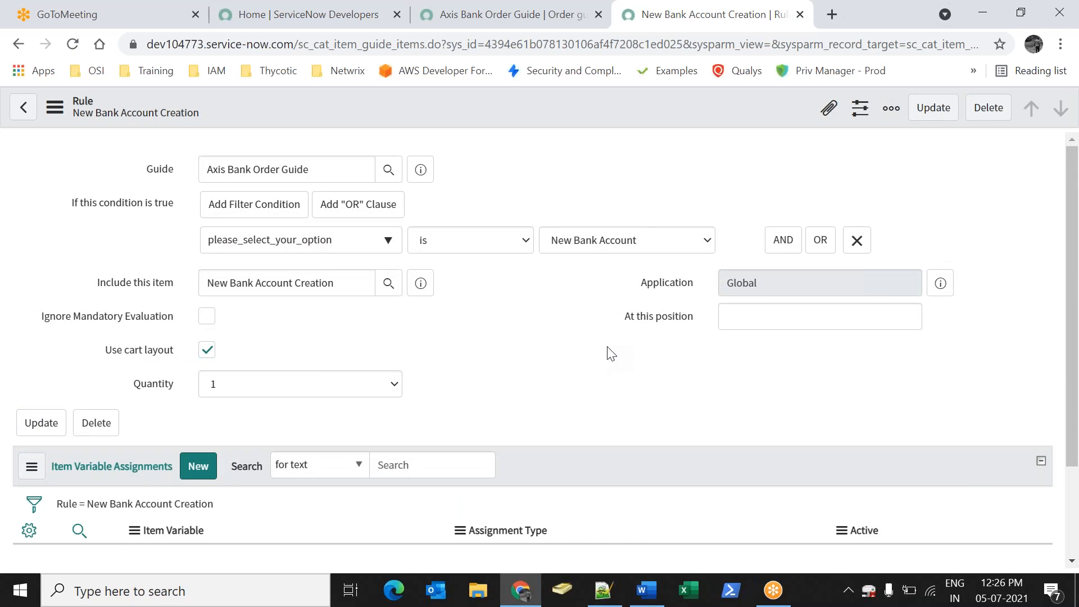
left_click(934, 108)
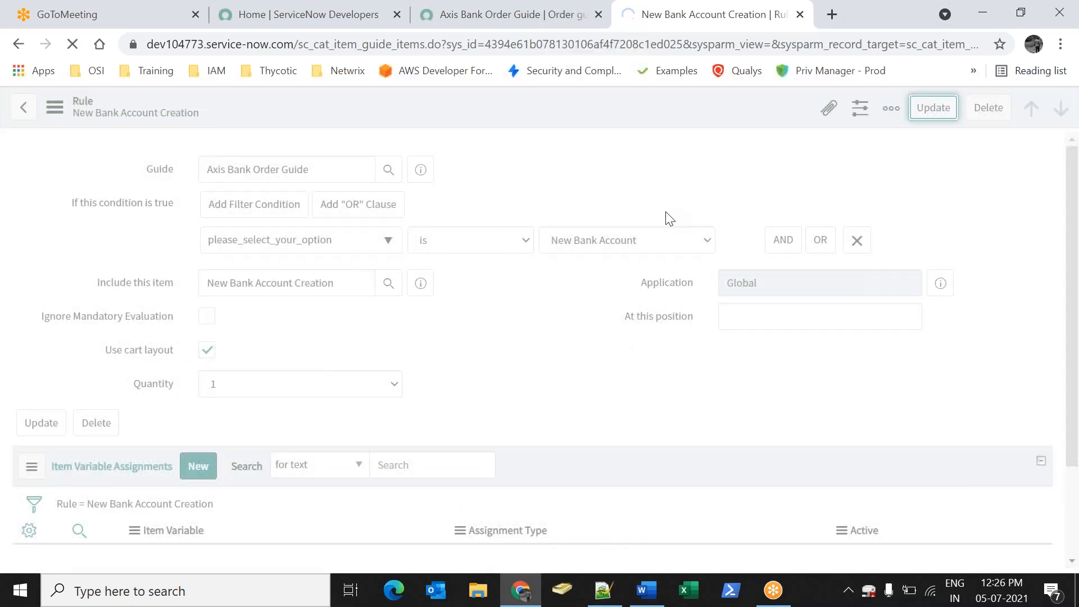
scroll(198, 444, "down", 12)
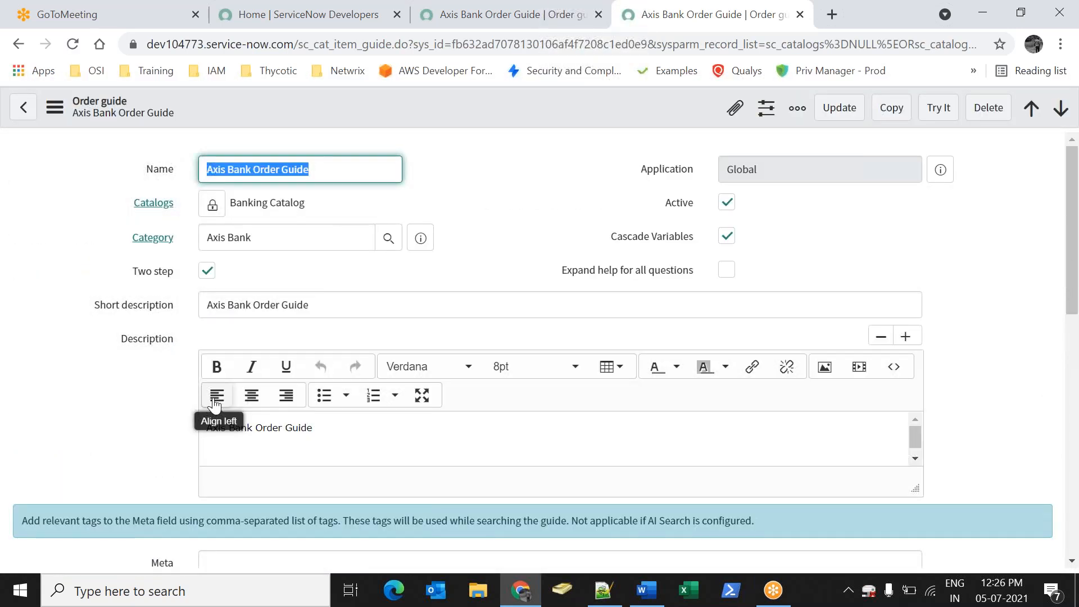
scroll(215, 401, "down", 12)
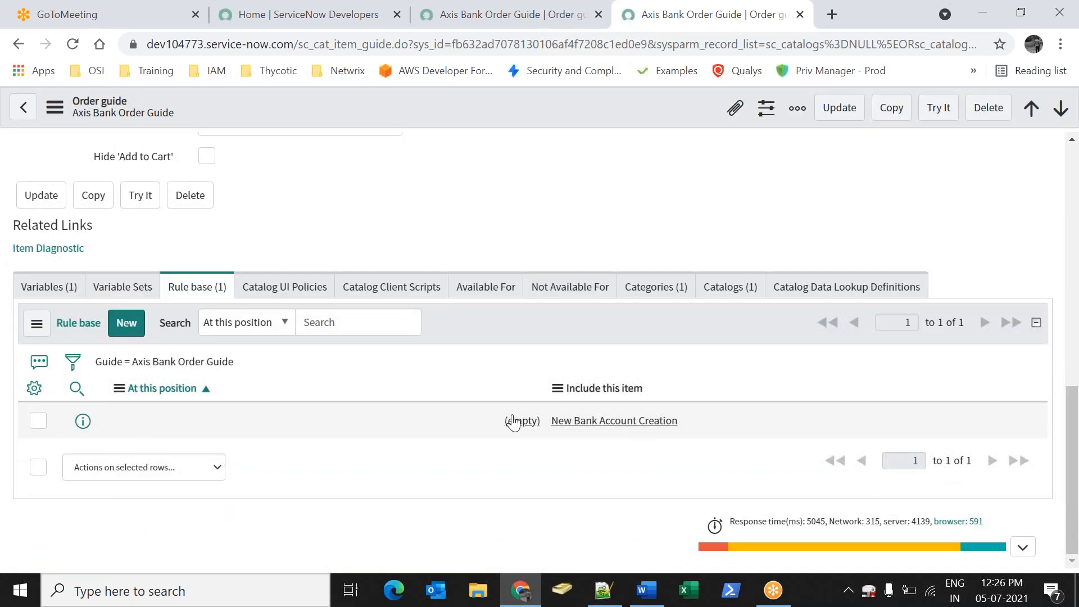
left_click(513, 421)
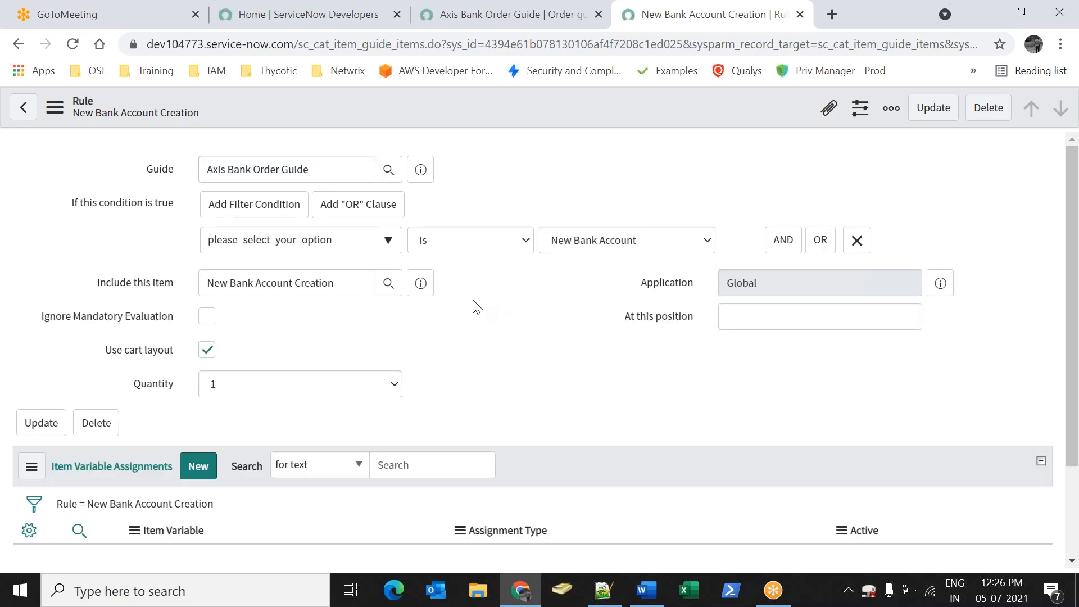
left_click(933, 107)
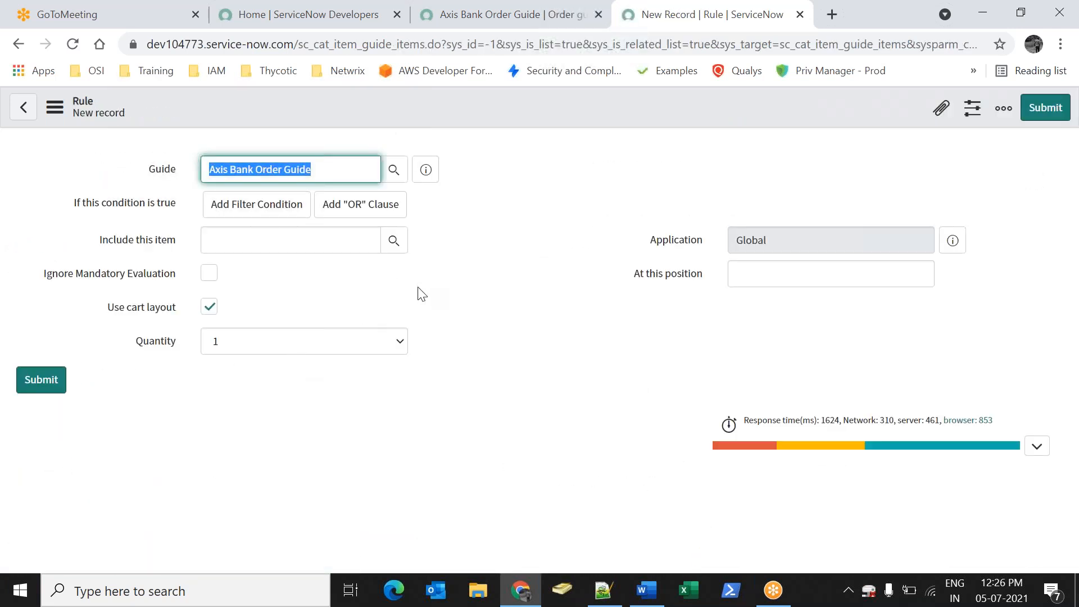
Set the new rule's condition to please_select_your_option is Internet Banking
left_click(394, 284)
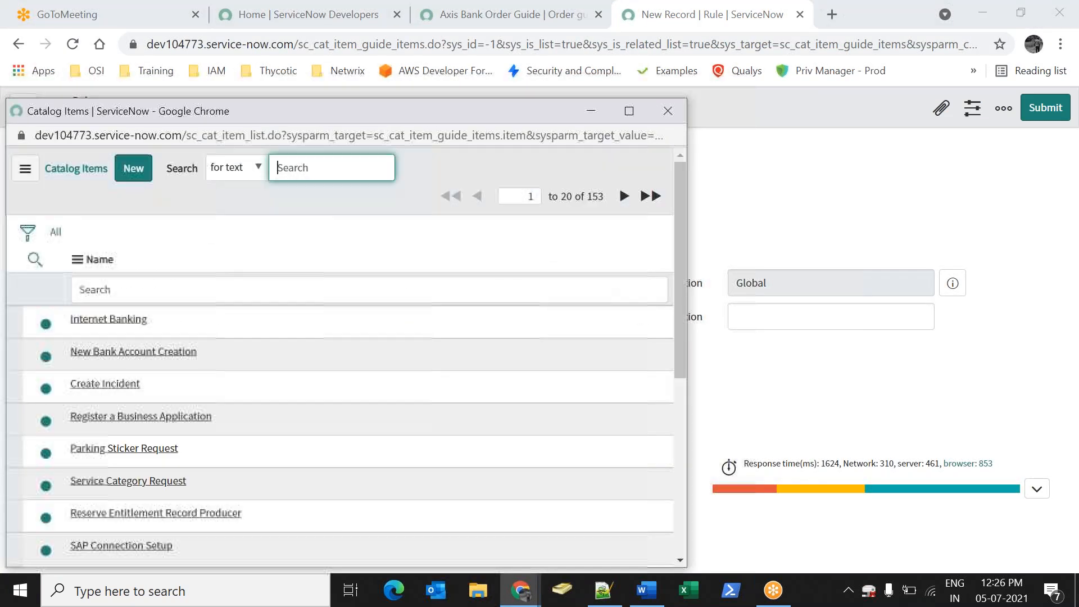
left_click(673, 114)
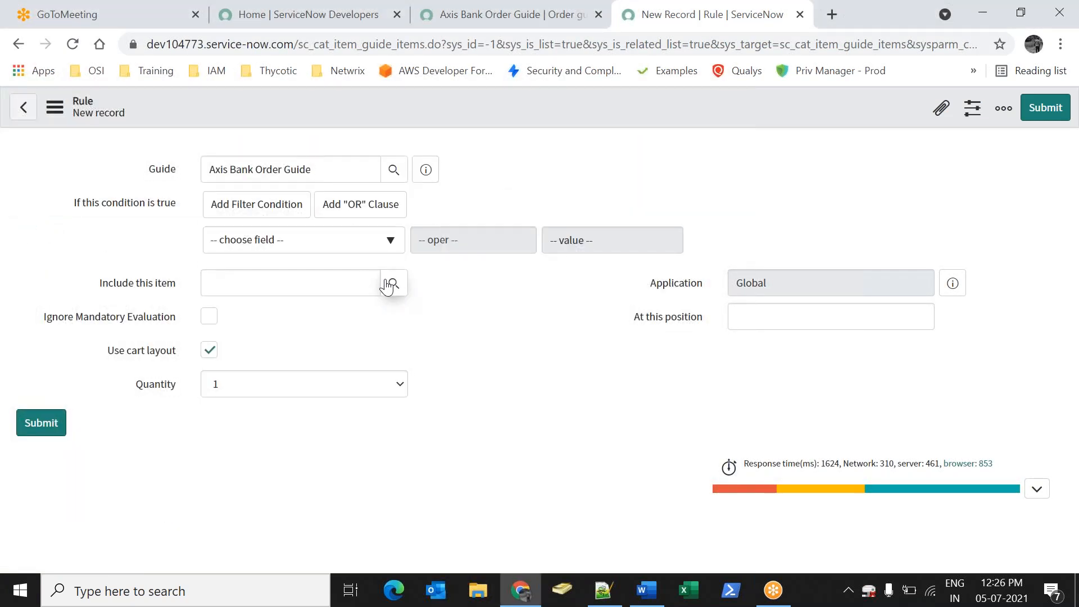
left_click(298, 243)
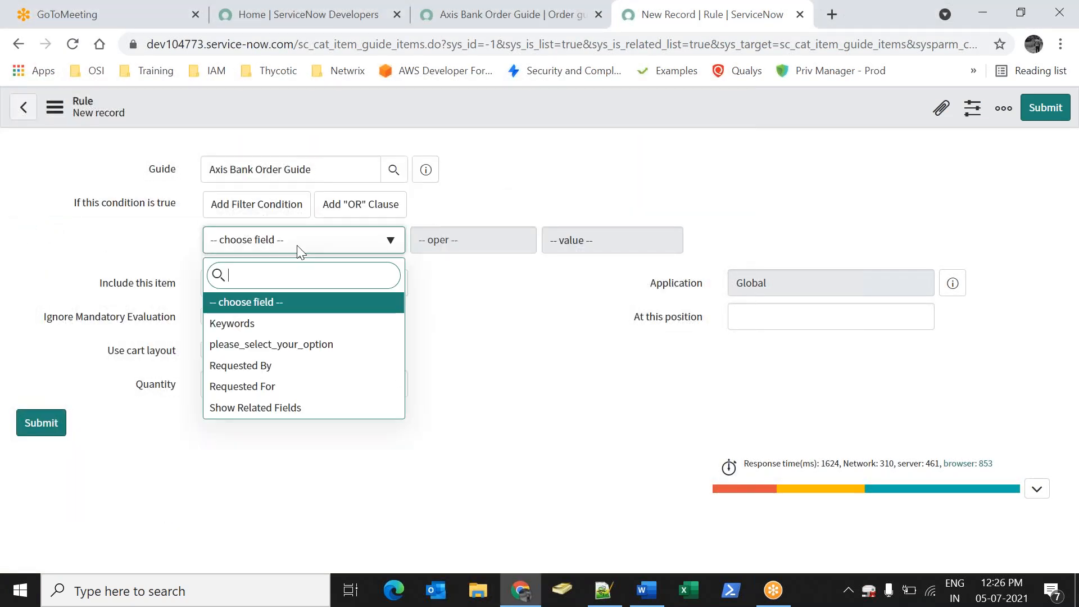
left_click(630, 251)
left_click(626, 248)
left_click(599, 291)
Include the Internet Banking item in the rule and submit it
left_click(340, 286)
type("in")
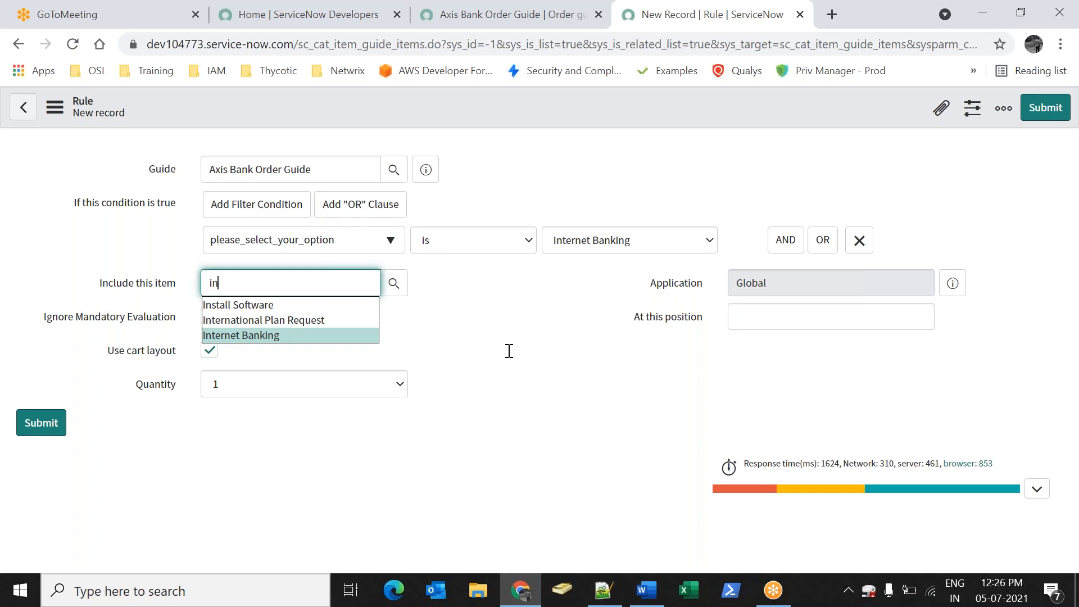
left_click(315, 336)
left_click(1034, 118)
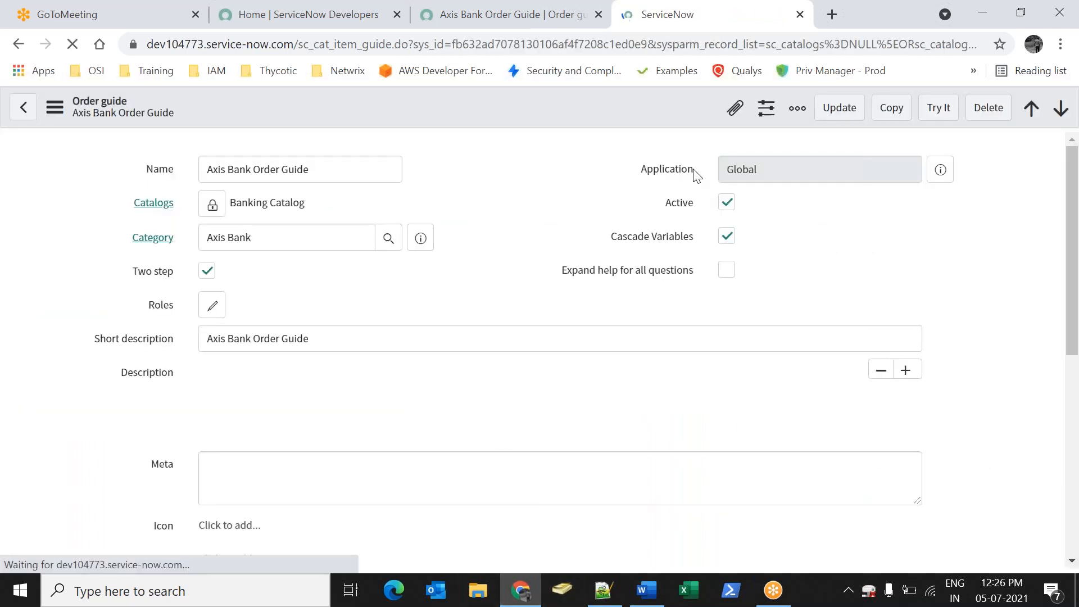
Save and reopen the guide, then Try It with New Bank Account to reach its creation form
left_click(832, 121)
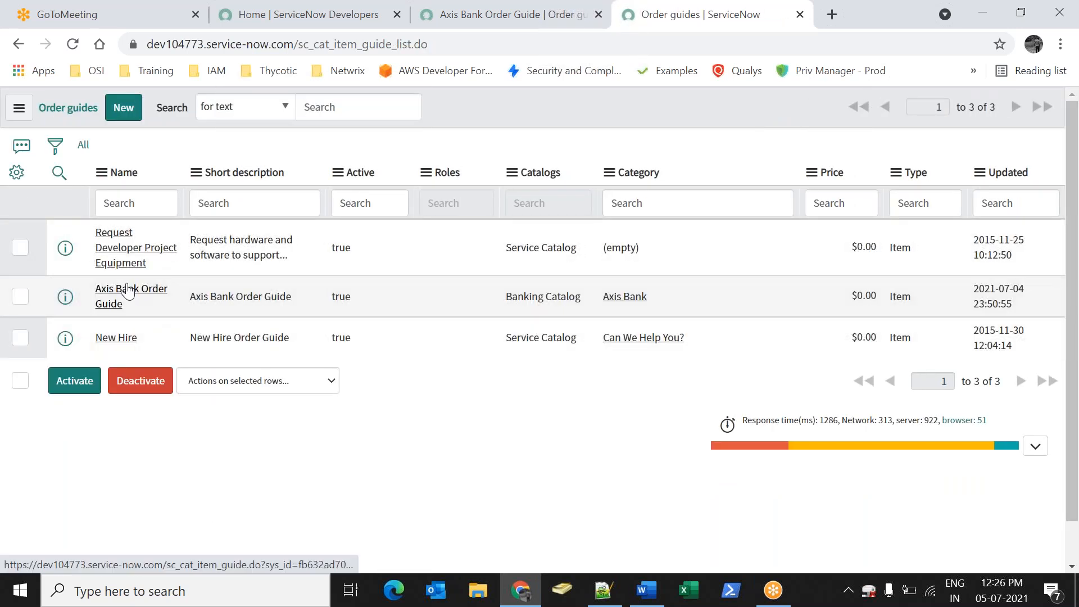
left_click(135, 292)
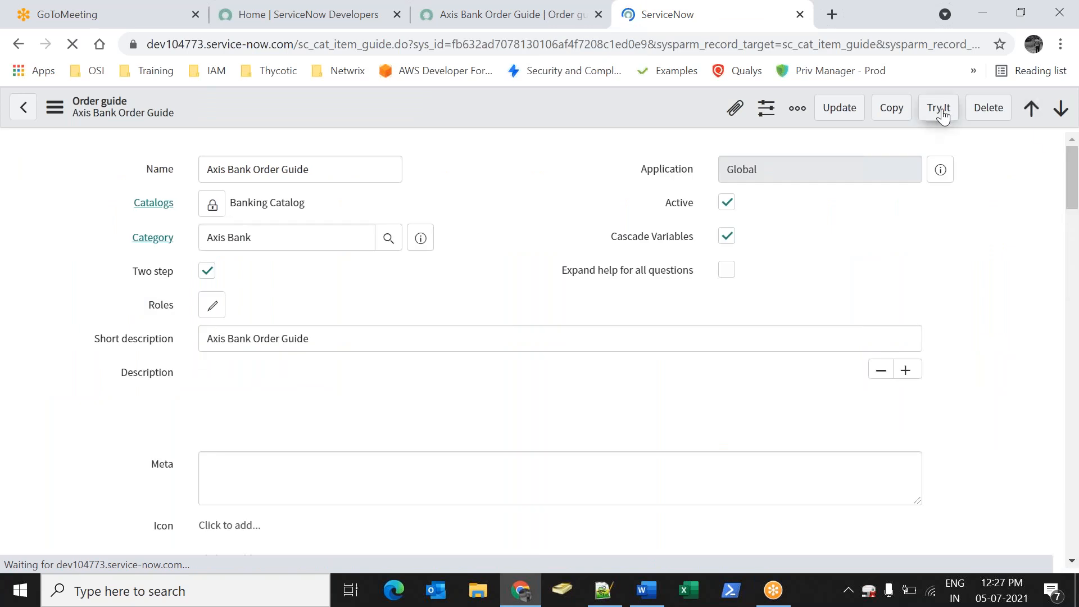
left_click(939, 108)
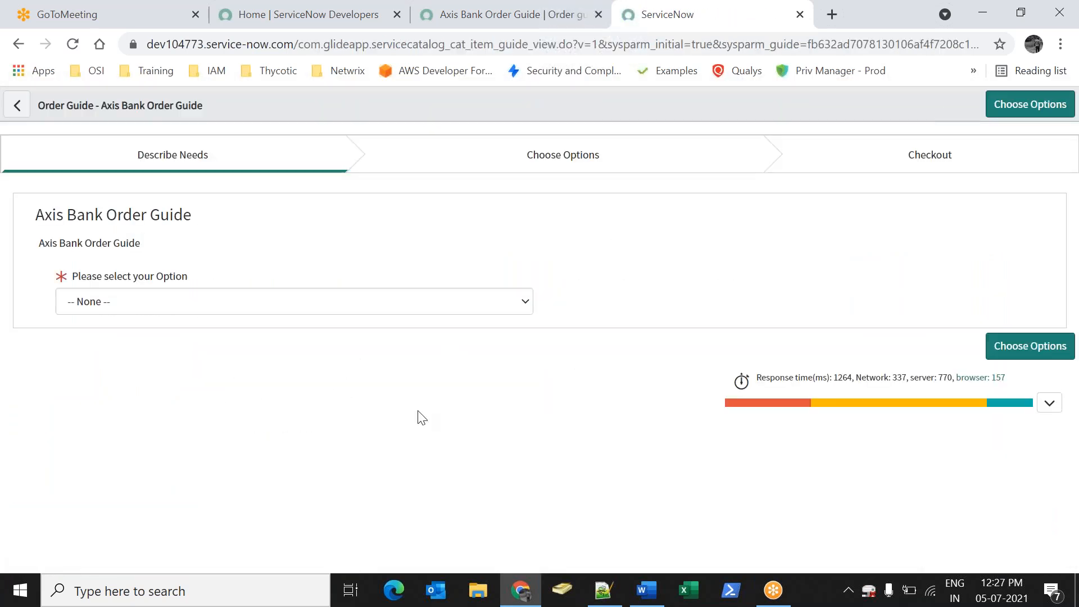
left_click_drag(82, 277, 212, 276)
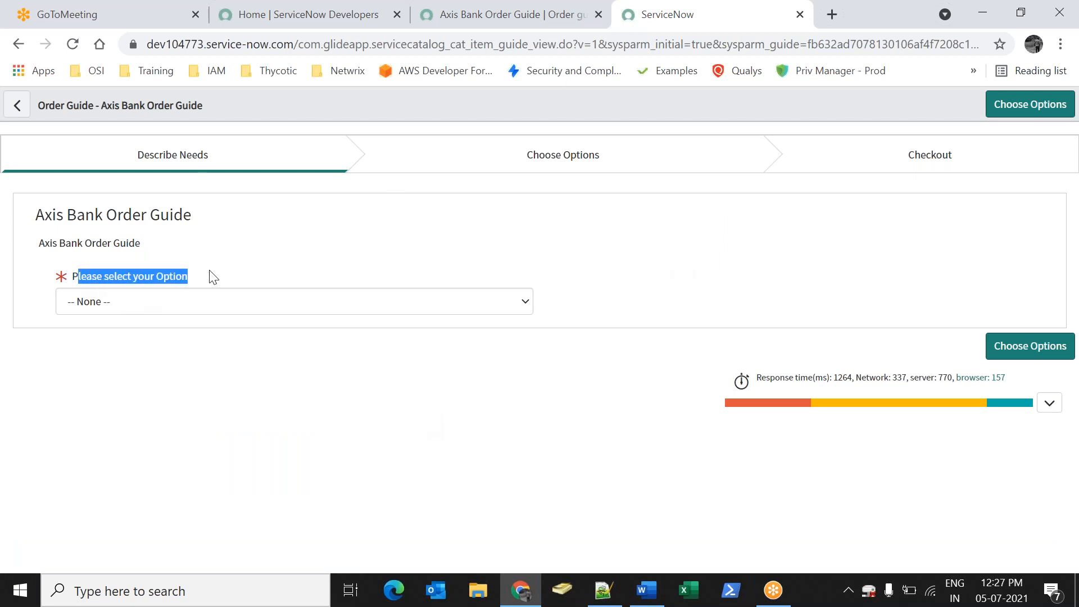
left_click(323, 301)
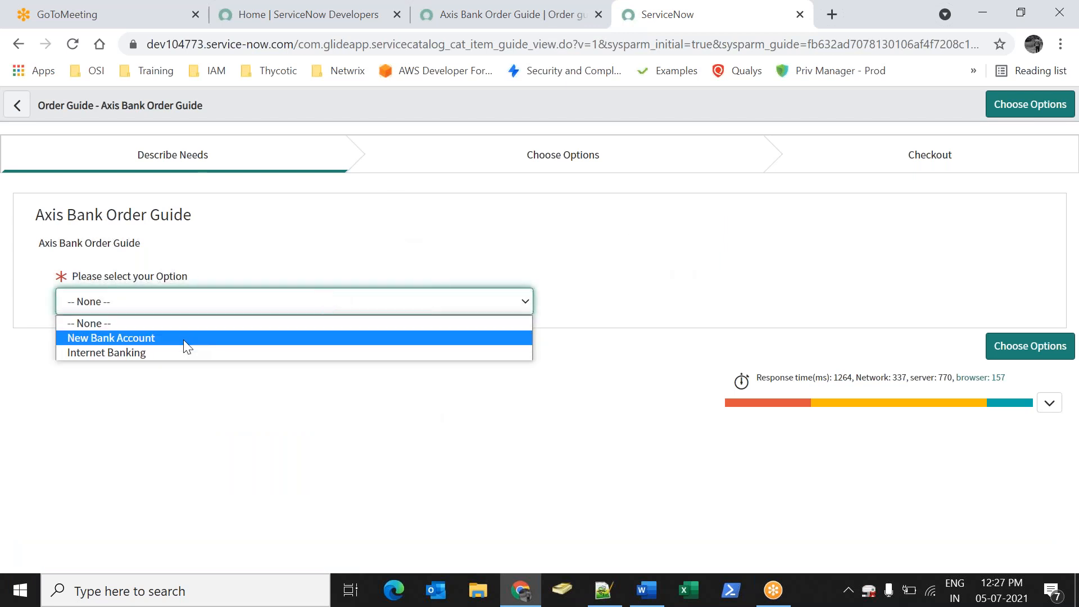
left_click(185, 337)
left_click(1010, 360)
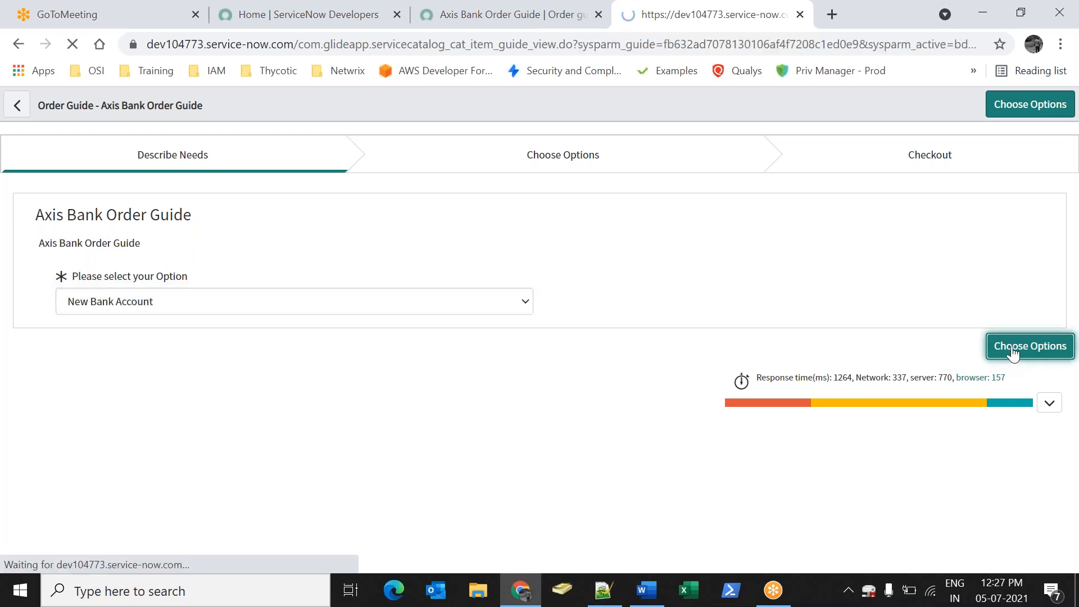
left_click(107, 352)
scroll(916, 338, "down", 3)
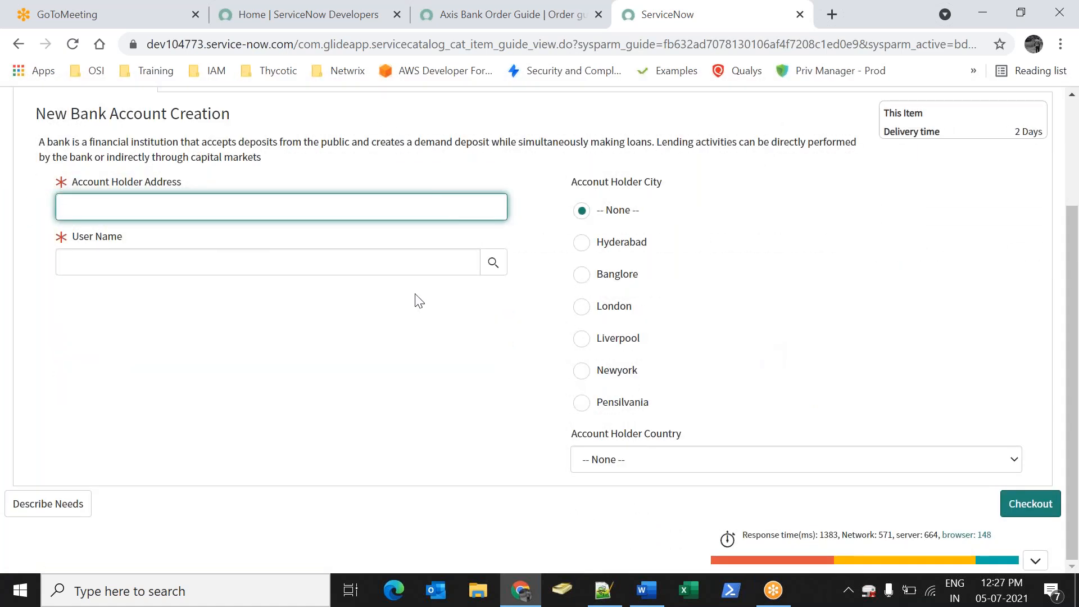
scroll(522, 396, "up", 3)
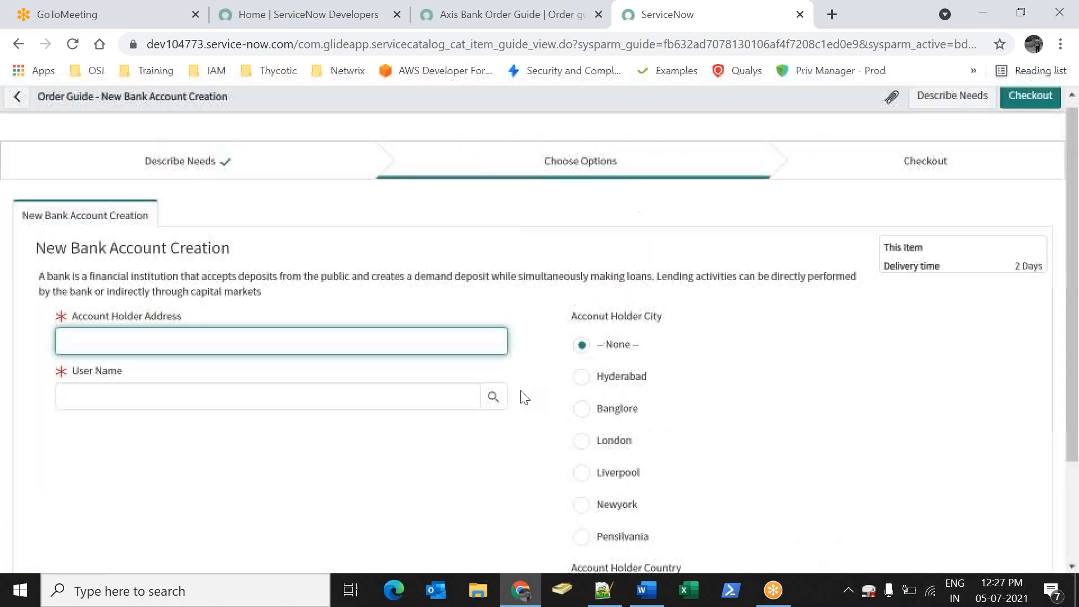
Go back and choose Internet Banking, reaching the Enable InterNet Banking form
left_click(956, 105)
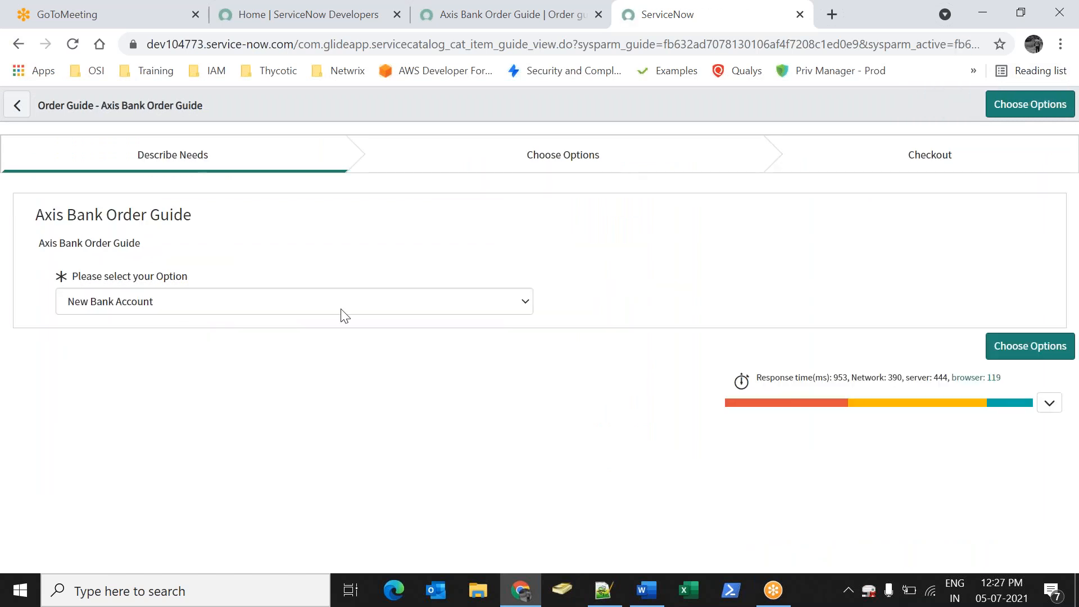
left_click(303, 304)
left_click(163, 353)
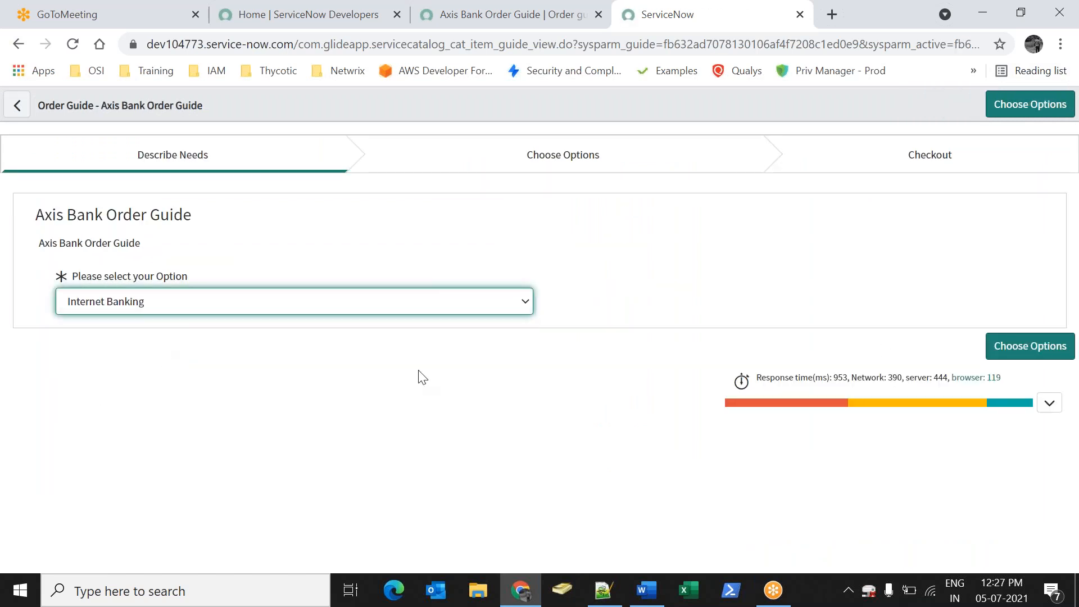
left_click(1018, 360)
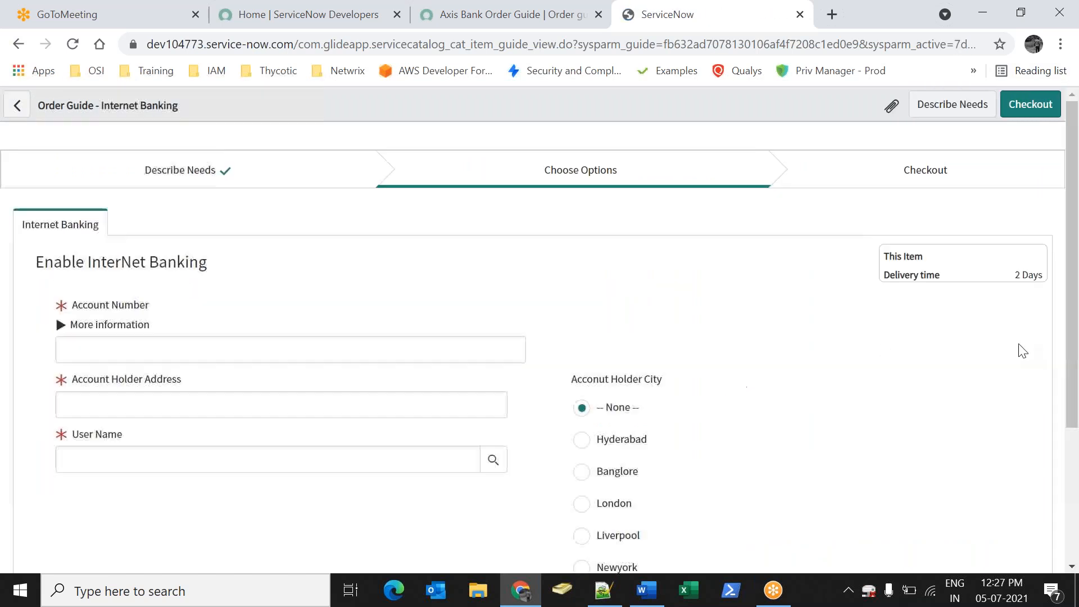
left_click_drag(89, 308, 154, 294)
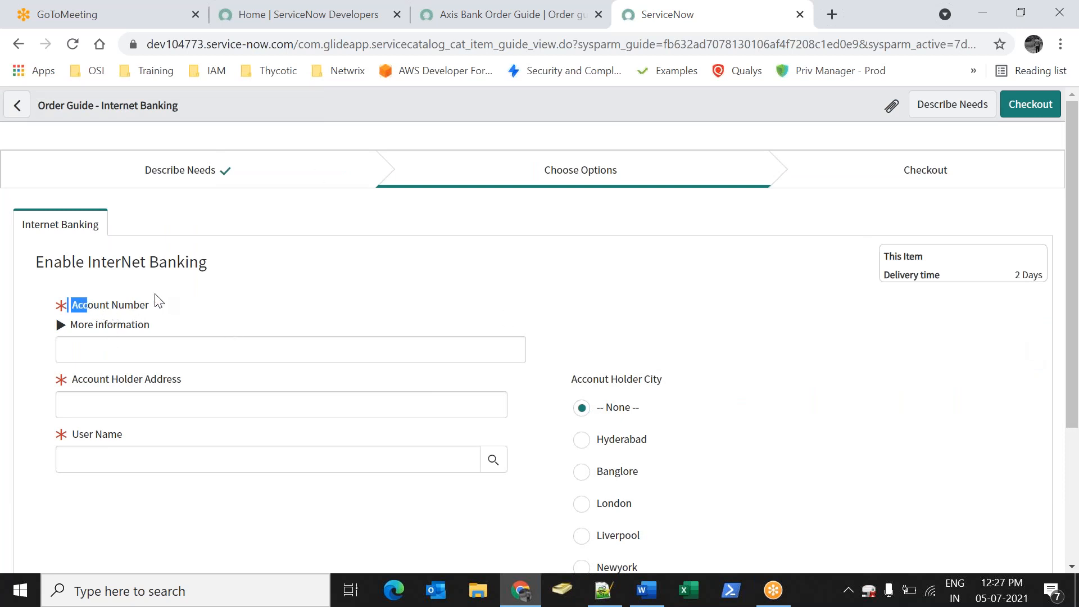
left_click(331, 299)
Close the test tab and open Service Catalog's list of all catalogs
right_click(670, 24)
left_click(714, 216)
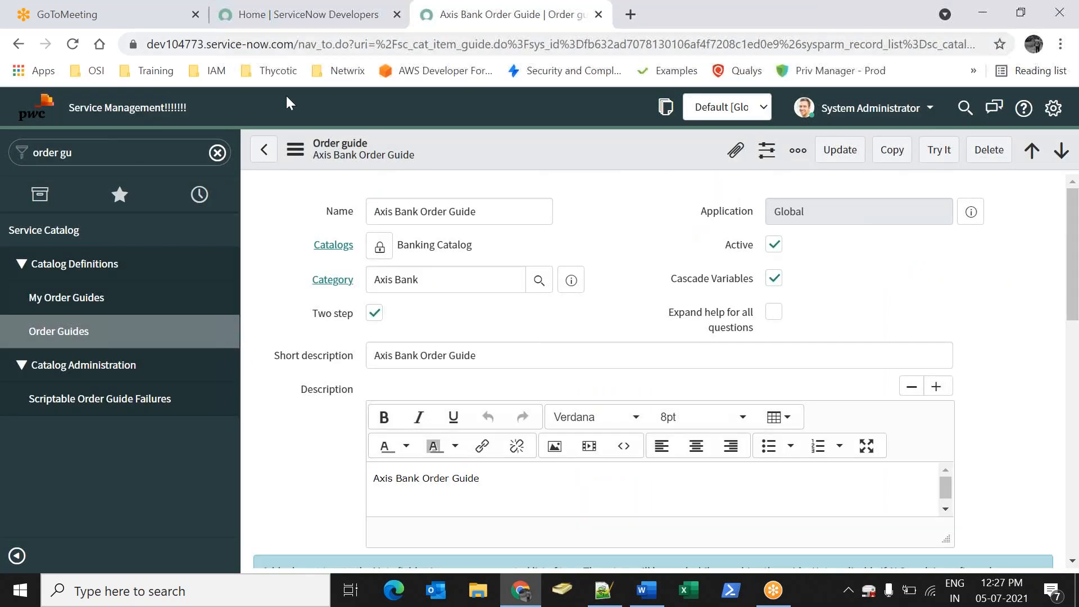
left_click(98, 146)
type("cata")
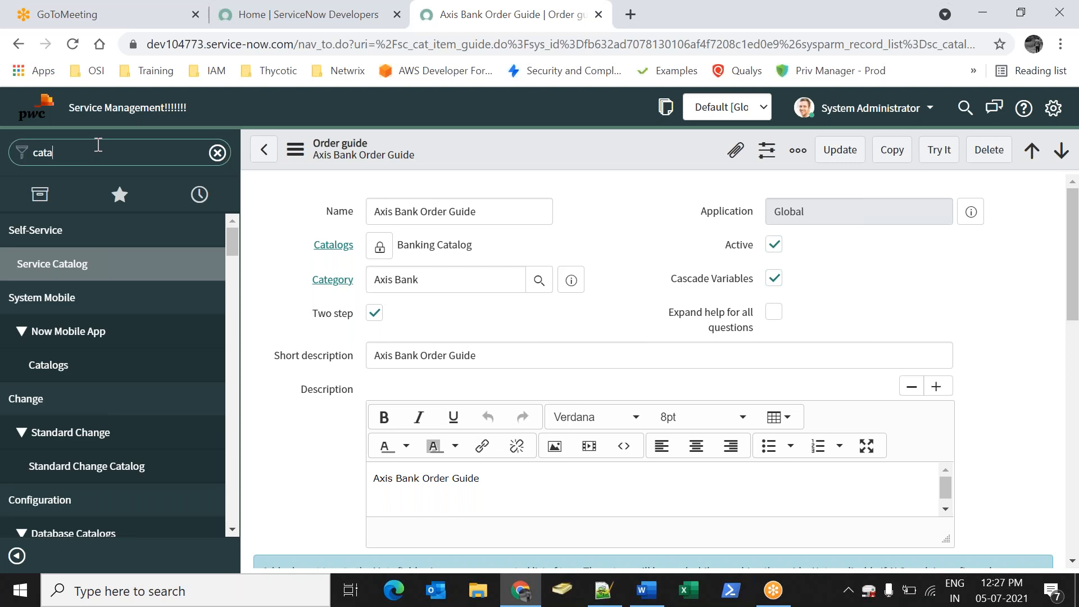
type("log")
key("ctrl+a")
type("Service ca")
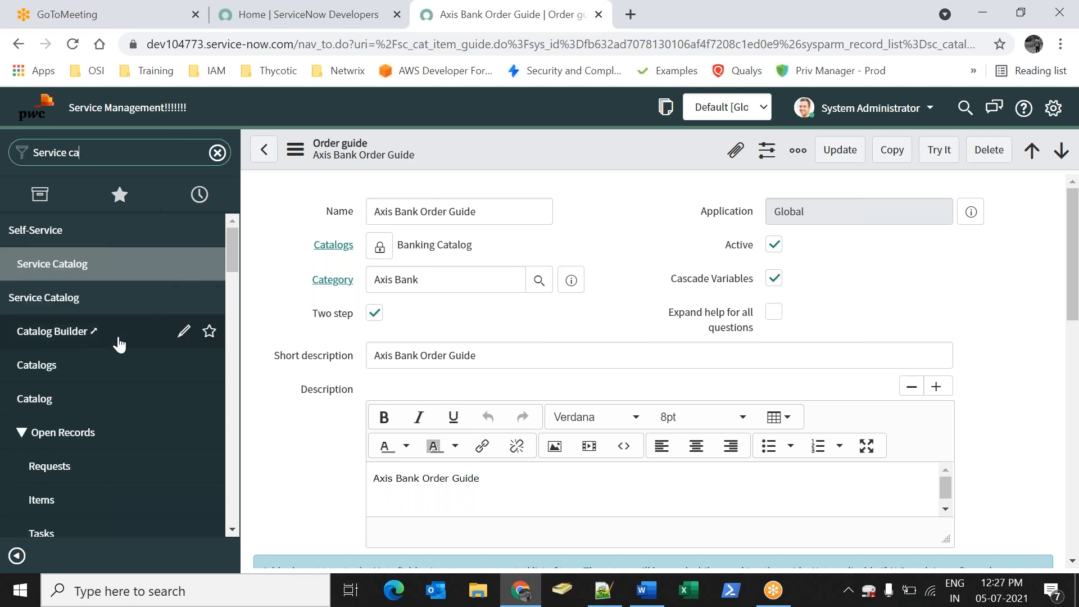
left_click(88, 362)
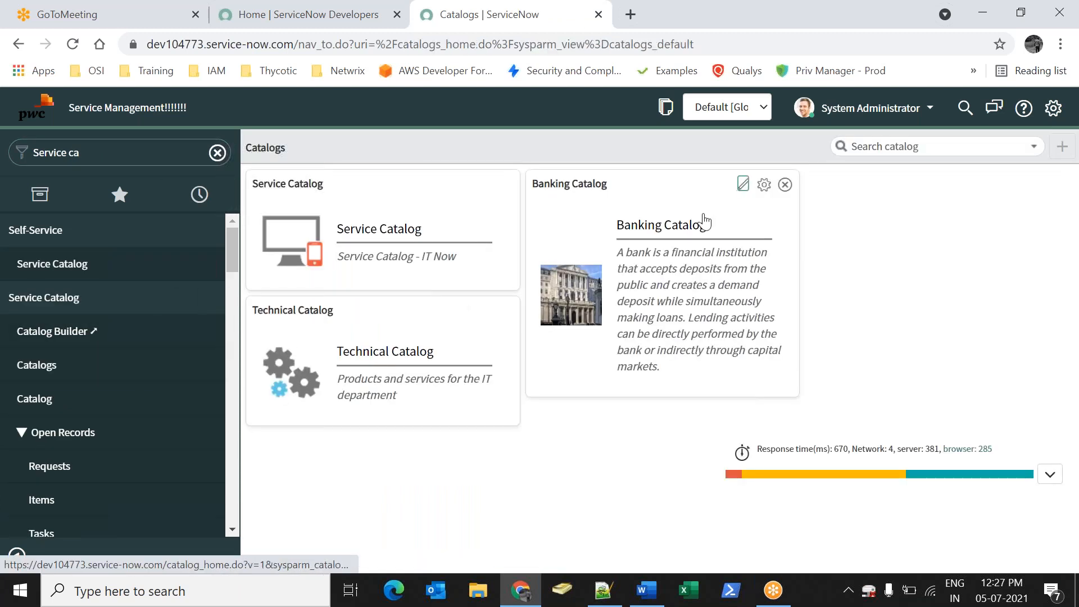
Browse Banking Catalog > Axis Bank and open the Axis Bank Order Guide
left_click(705, 221)
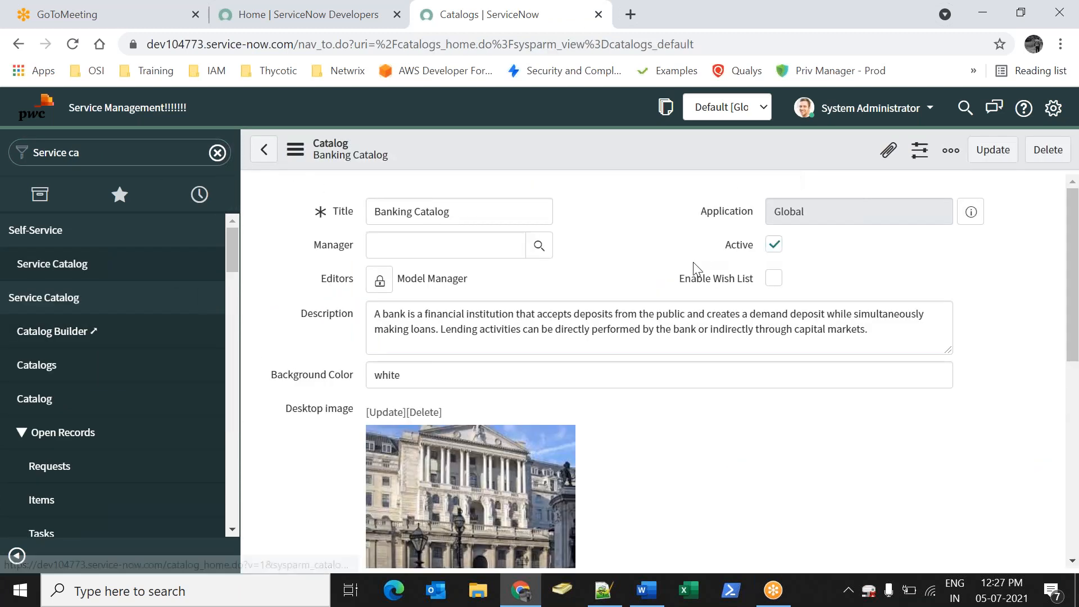
left_click(63, 375)
left_click(675, 224)
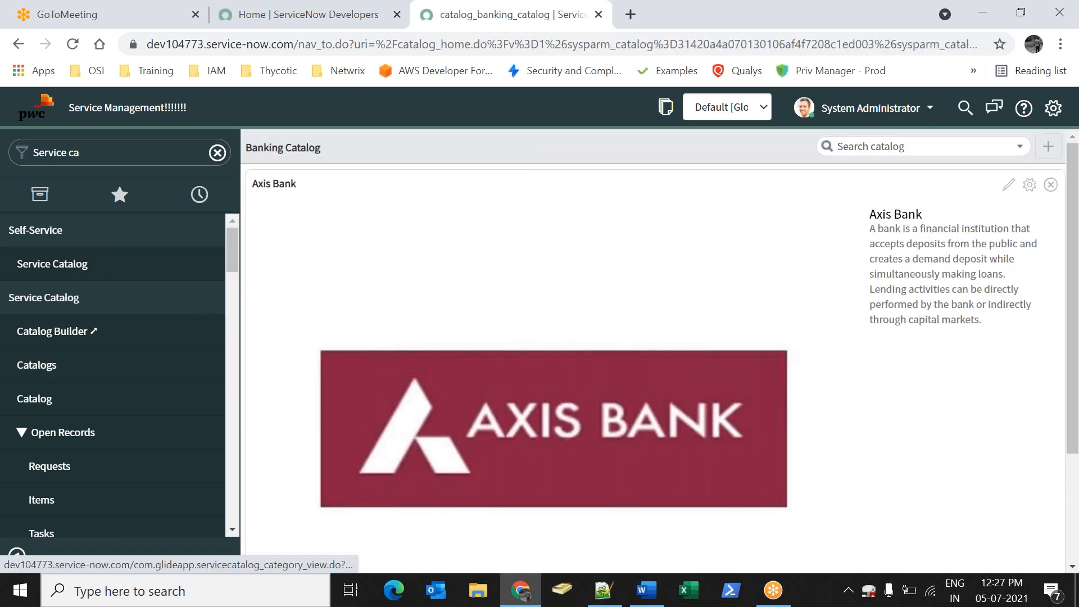
left_click(882, 219)
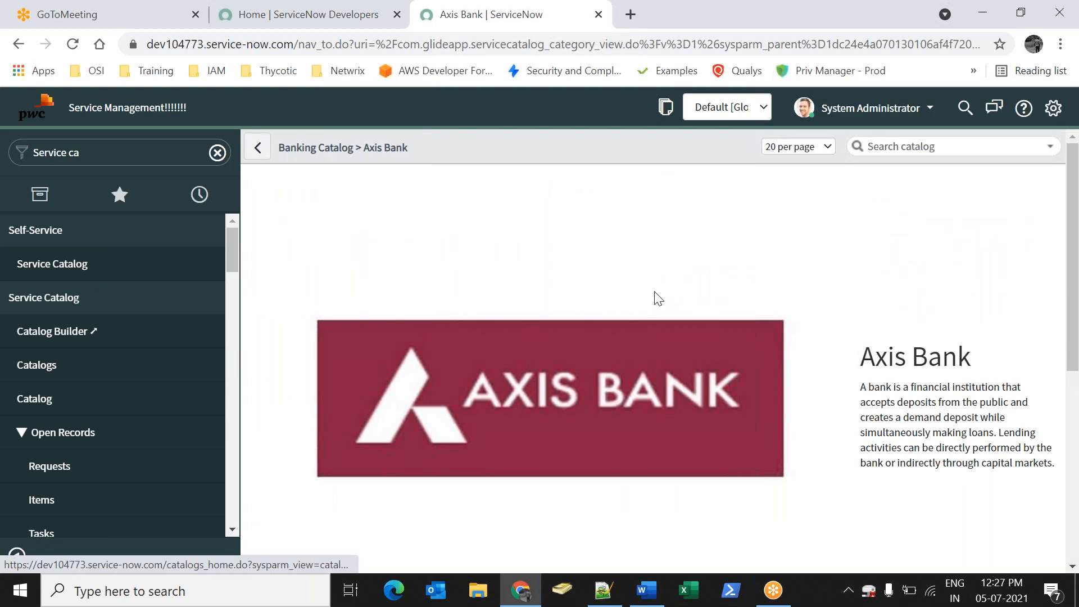
scroll(641, 301, "down", 5)
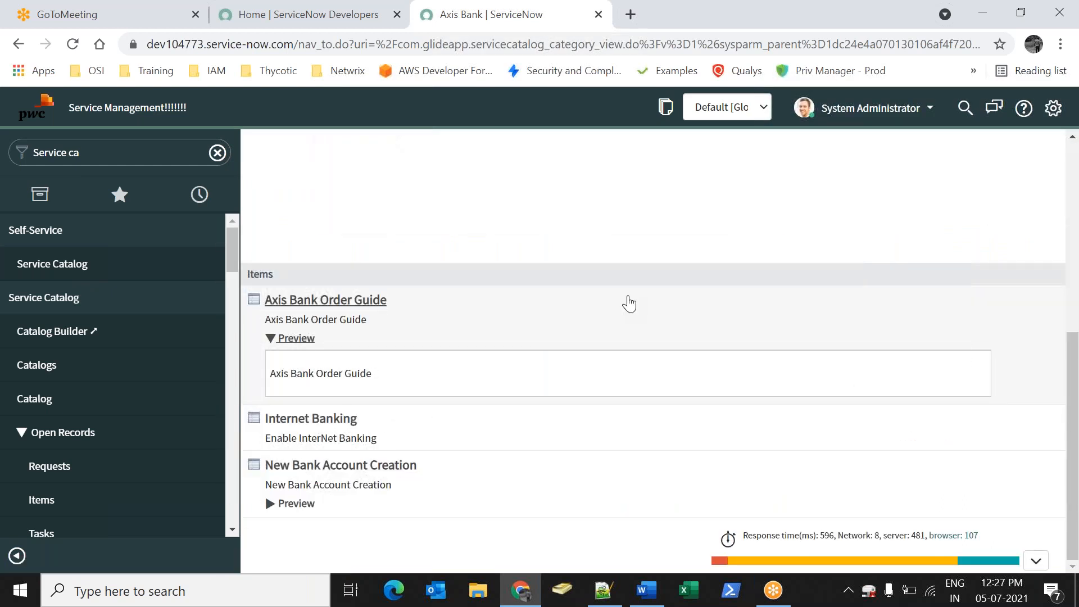
left_click(313, 302)
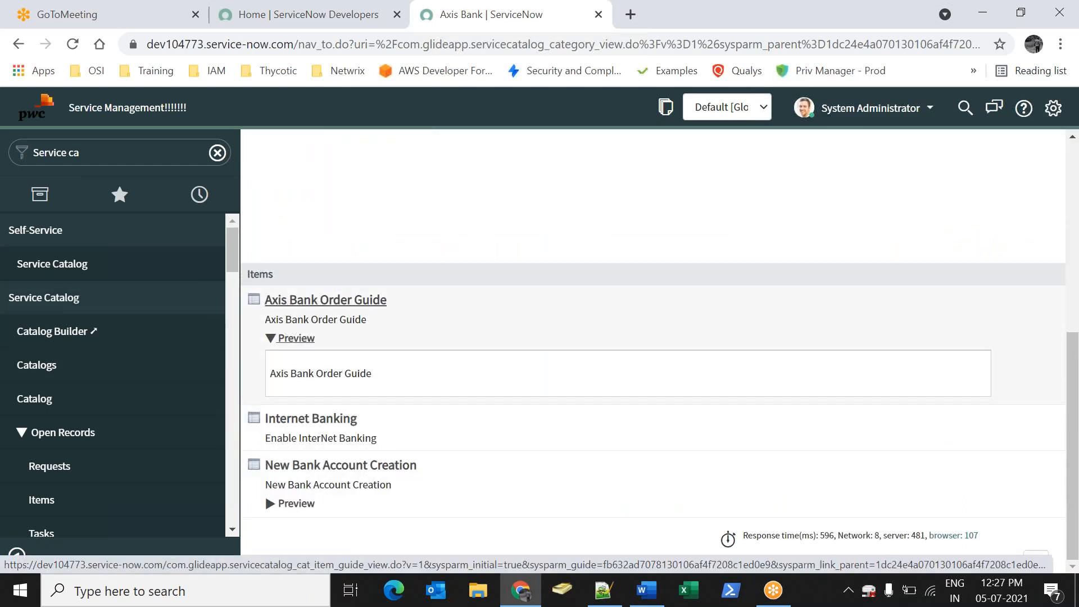
Try New Bank Account, then Internet Banking, confirming each reaches its matching form
left_click(394, 347)
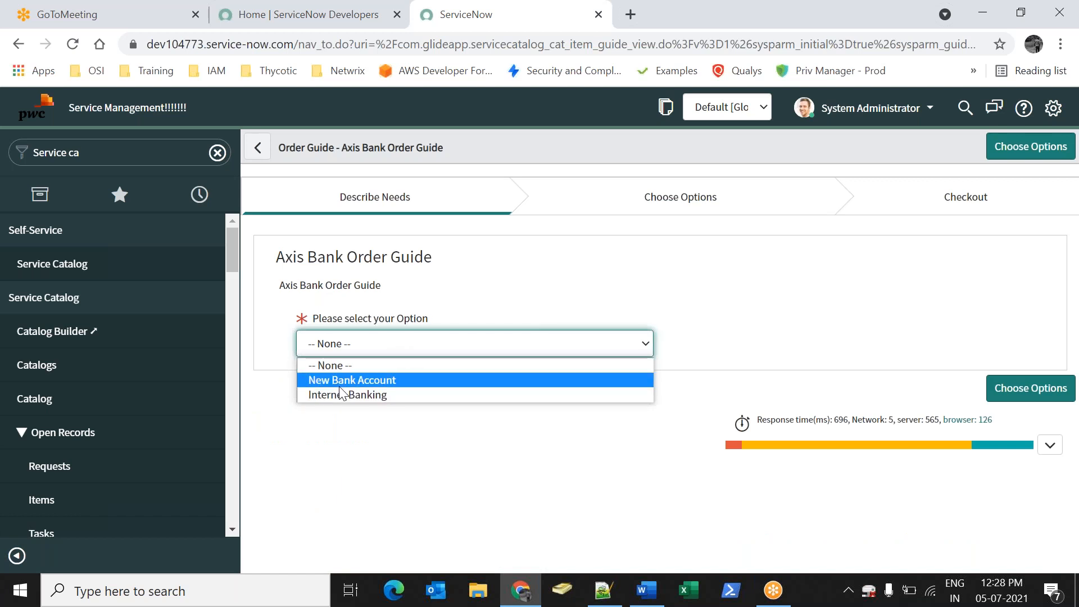
left_click(339, 382)
left_click(1031, 388)
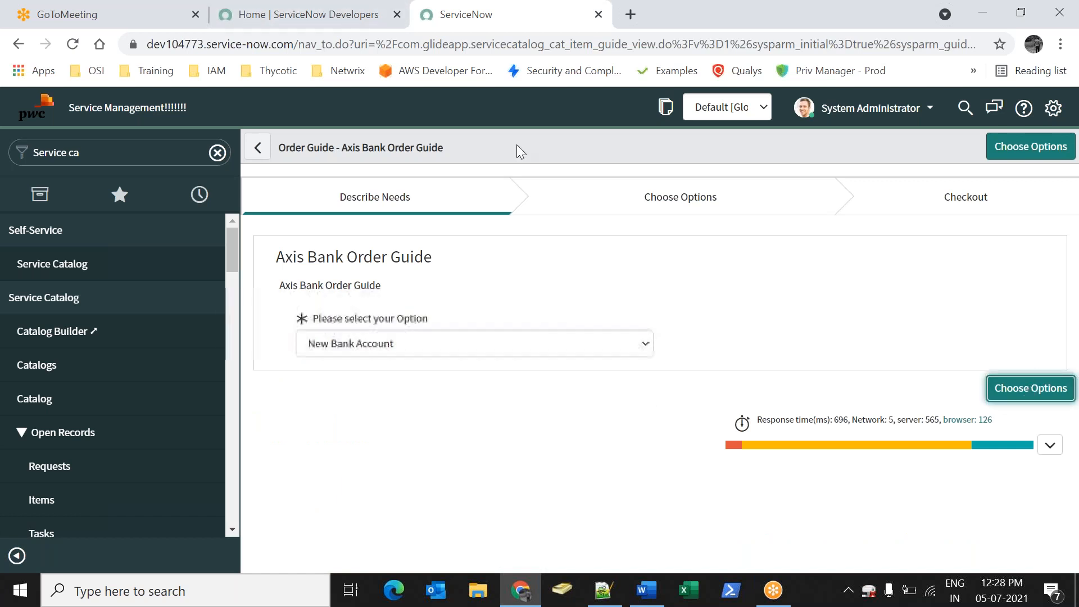
left_click(953, 146)
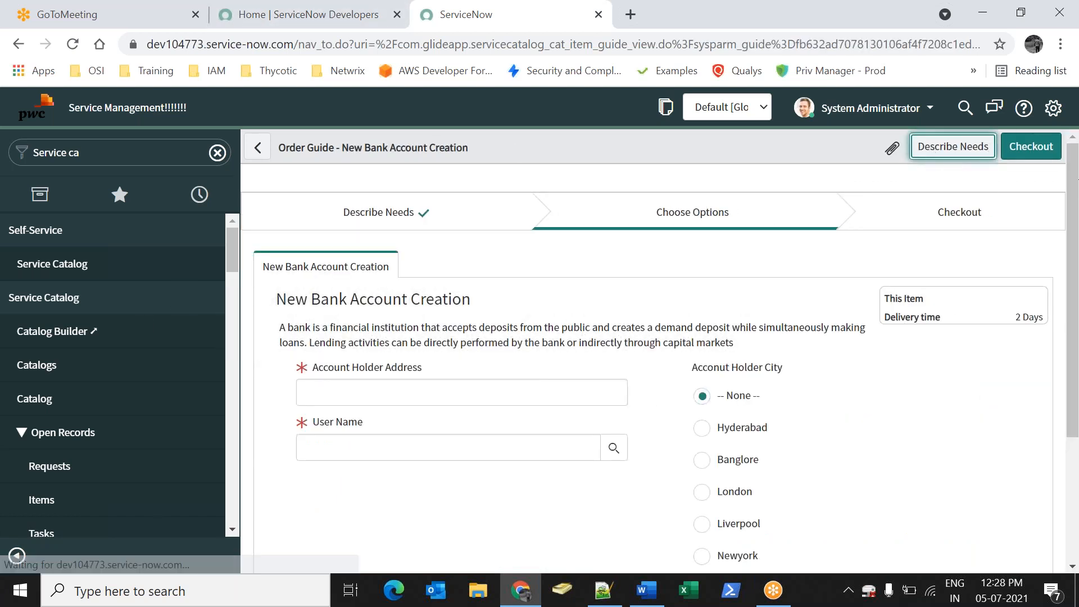
left_click(393, 344)
left_click(363, 397)
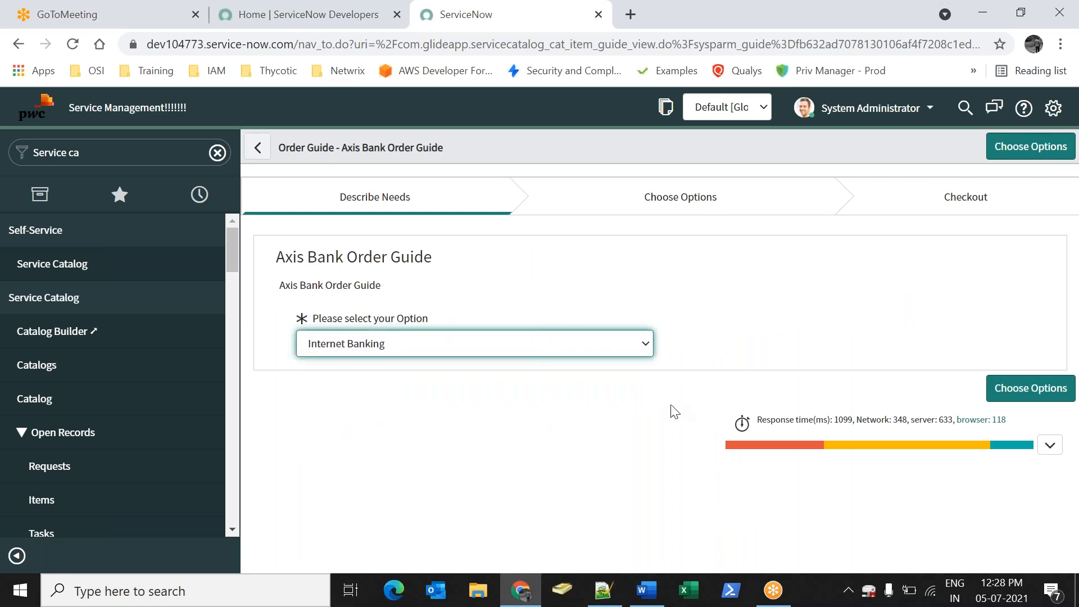
left_click(992, 392)
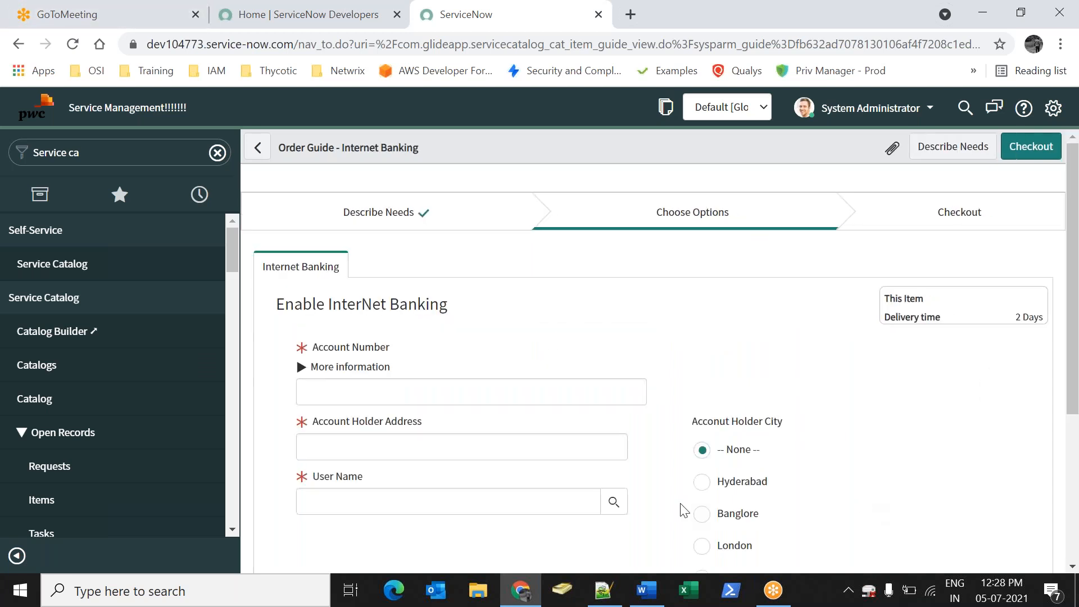
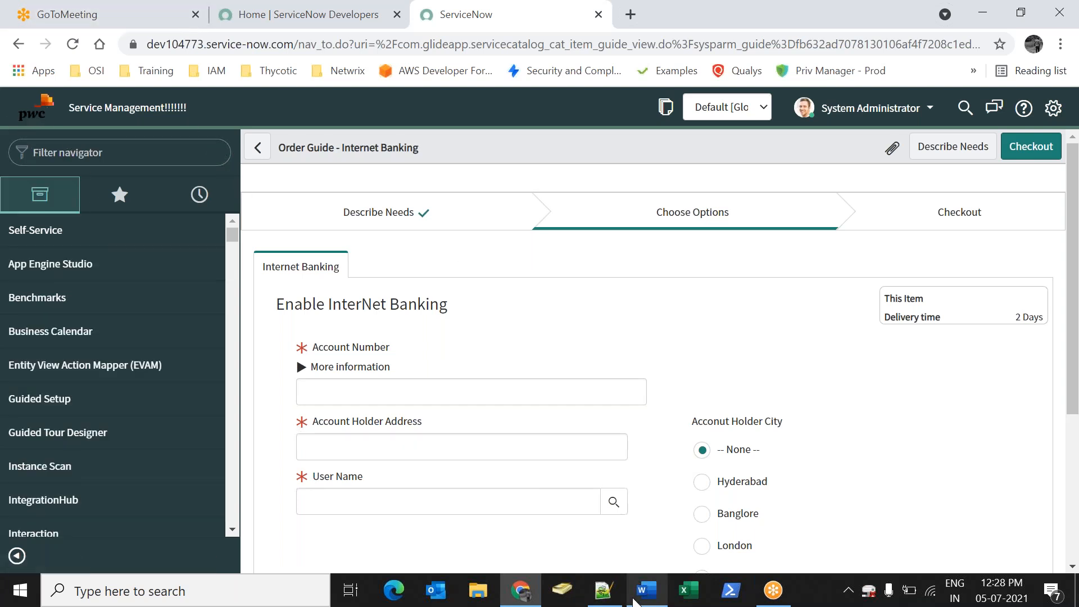
In the Word notes, add a row of asterisks on a new line after the Order Guides sentence
left_click(646, 590)
key("Return")
type("******************")
key("BackSpace")
Turn the asterisk row into a dotted separator and add a 'Record producer:' heading
type("*********************")
key("Return")
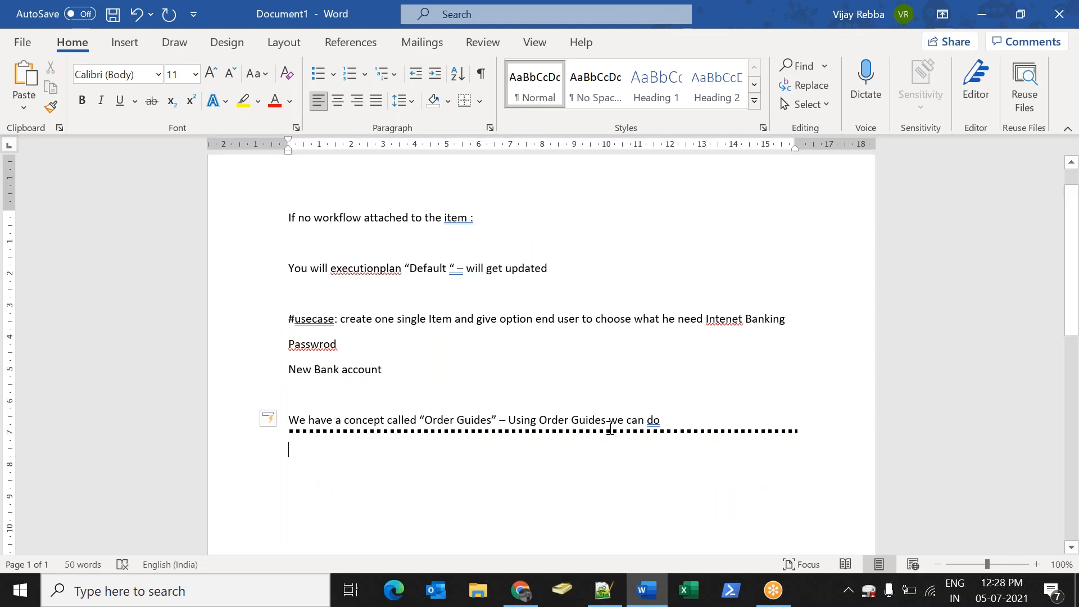
scroll(542, 428, "down", 5)
key("Return")
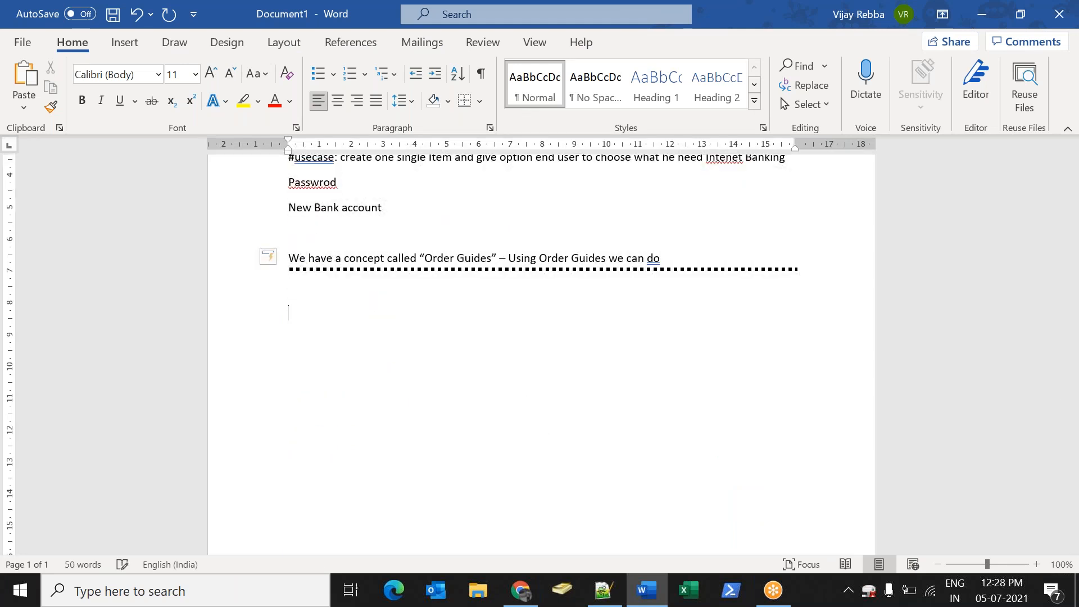
type("Record producer:")
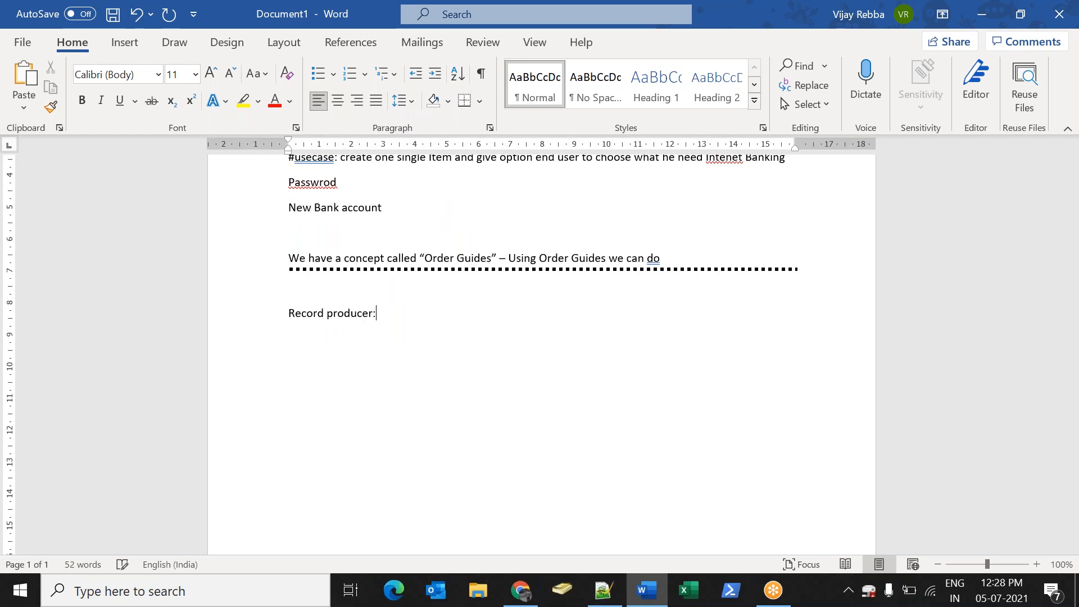
key("Return")
Explain that a record producer is a catalog item that creates records in a target table, then add a separator
type("Record proc")
type("ucer is one type of cat")
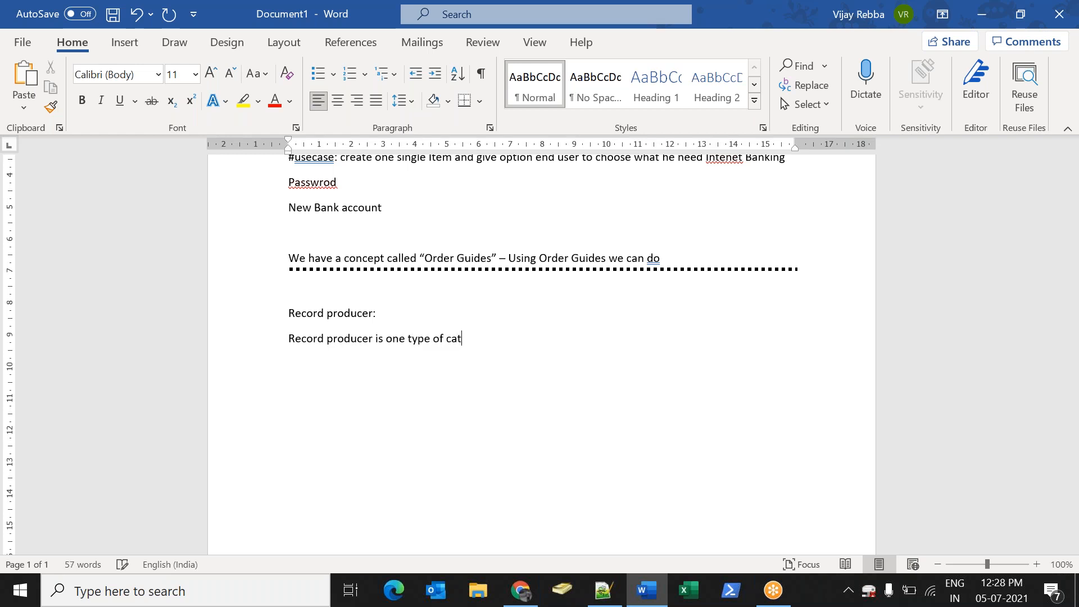
type("alog item - Using ")
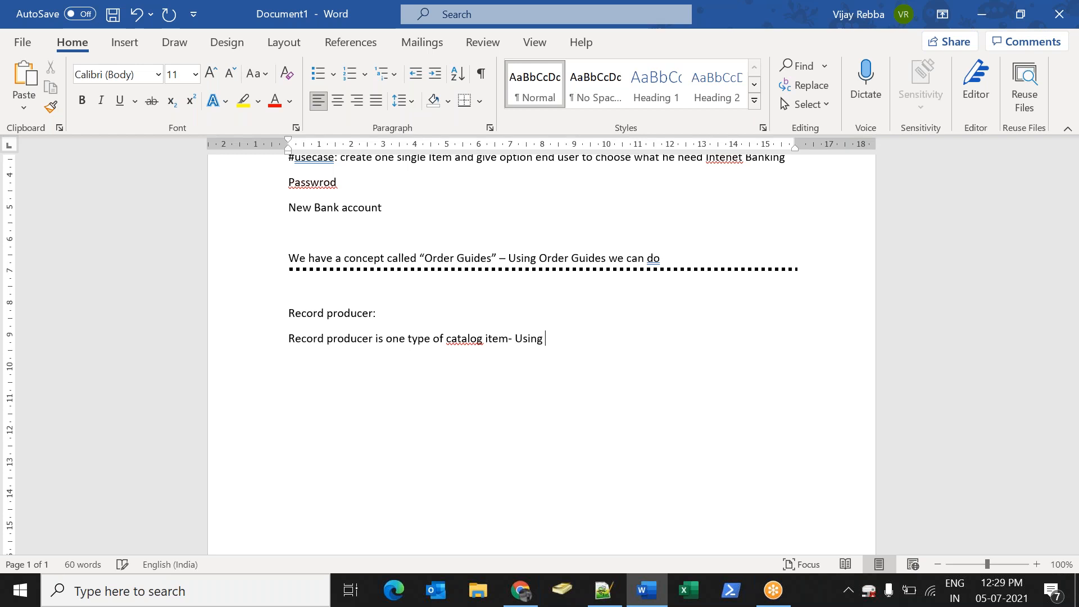
type("a Record producer we can creage")
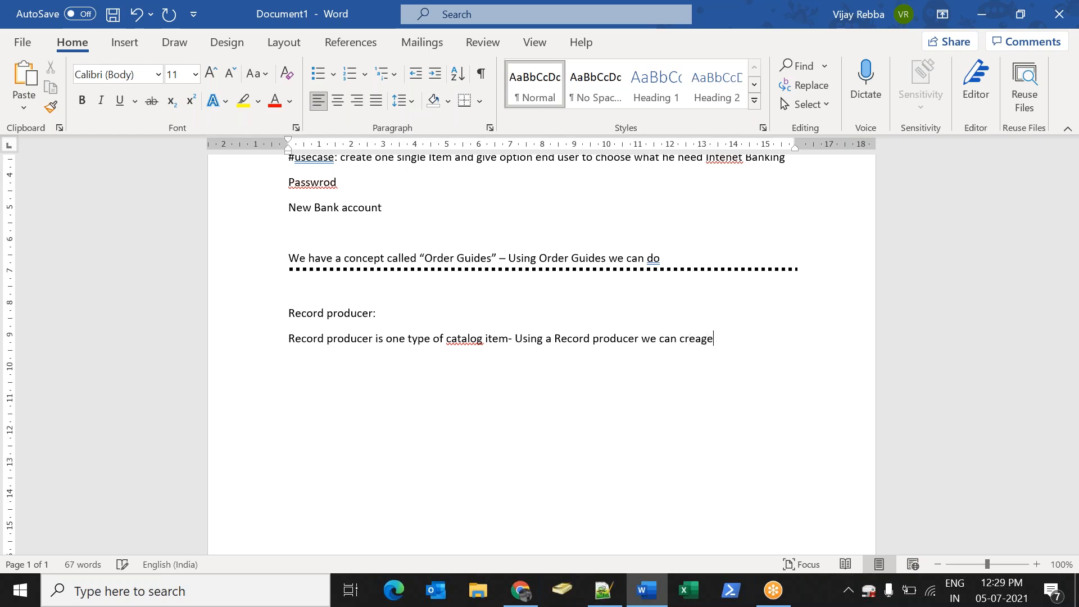
key("BackSpace")
key("BackSpace")
type("te records in to targeg")
key("BackSpace")
key("BackSpace")
type("et tabl")
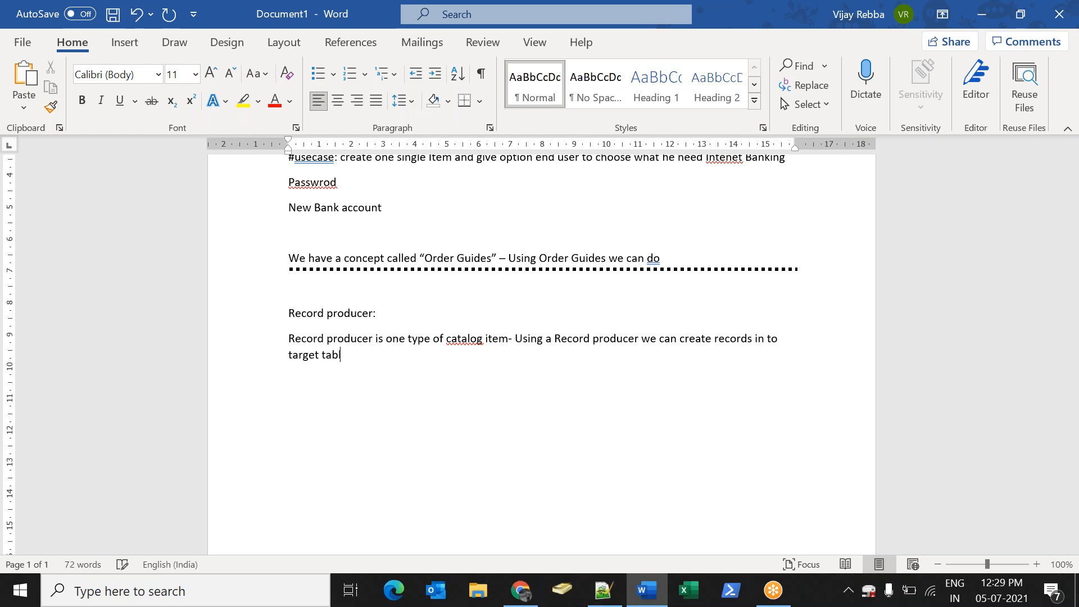
type("e:")
key("Return")
type("*****************")
key("Return")
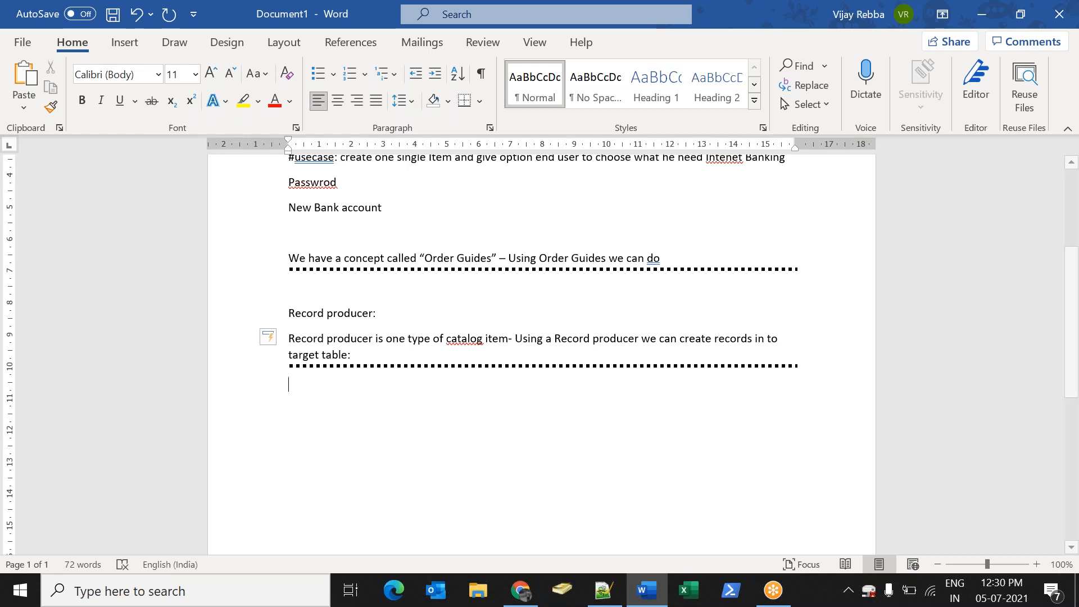
Back in ServiceNow, filter the navigator for 'student' and open Student Informations in a new tab
left_click(521, 590)
left_click(70, 143)
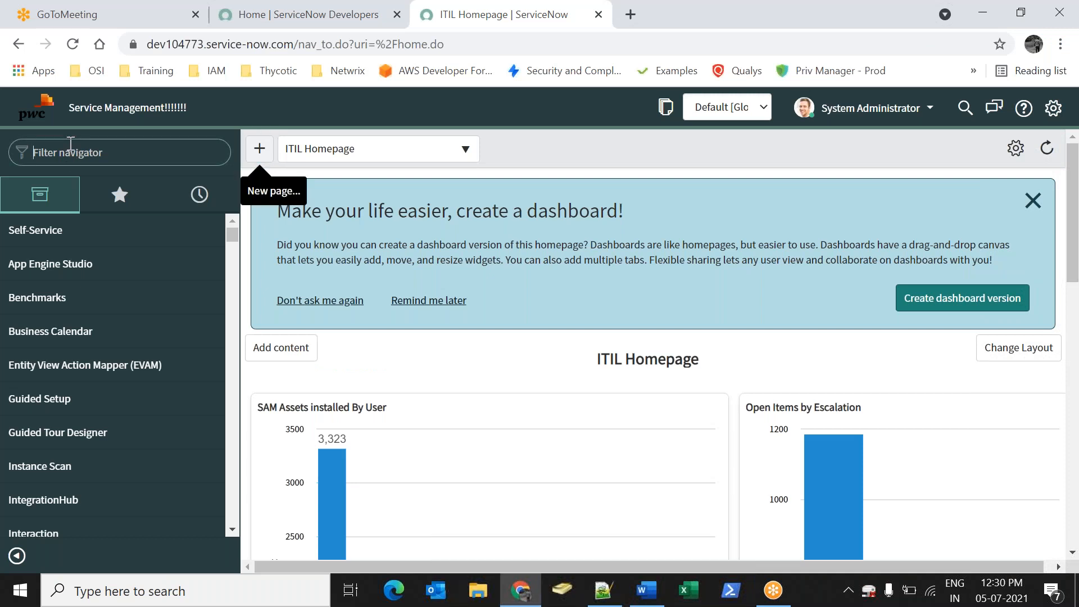
type("student")
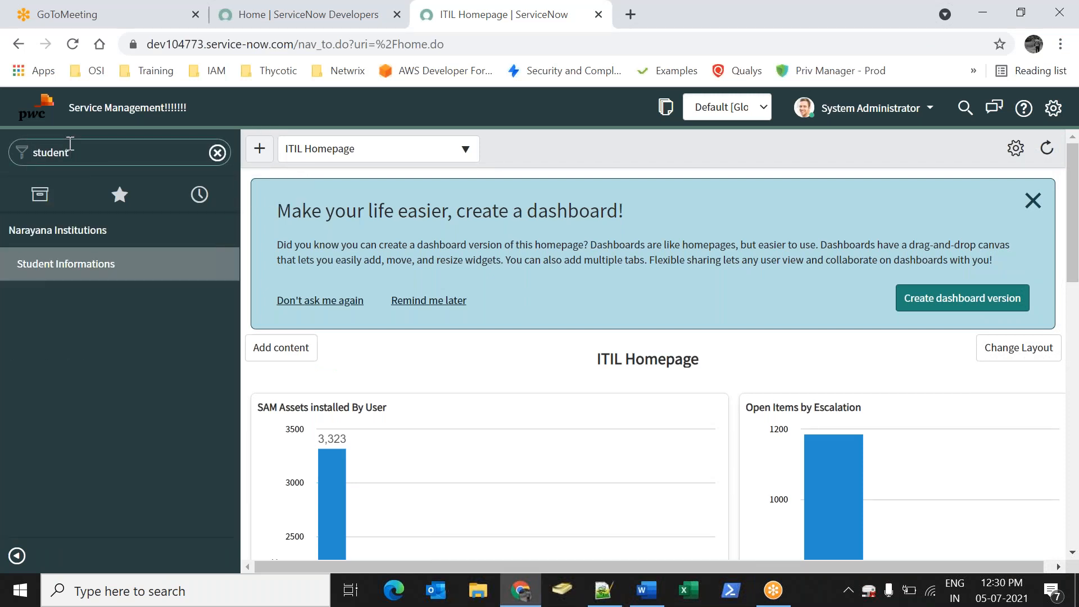
middle_click(86, 265)
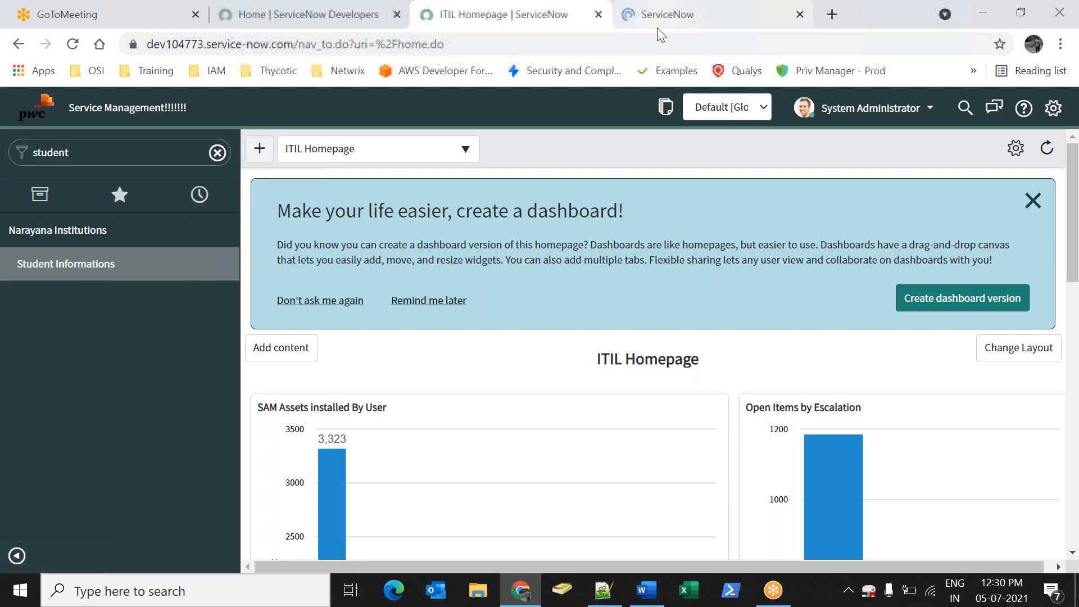
left_click(656, 27)
Open student record STU0001001, dismiss its second-rank alert, and return to the ITIL Homepage tab
left_click(126, 238)
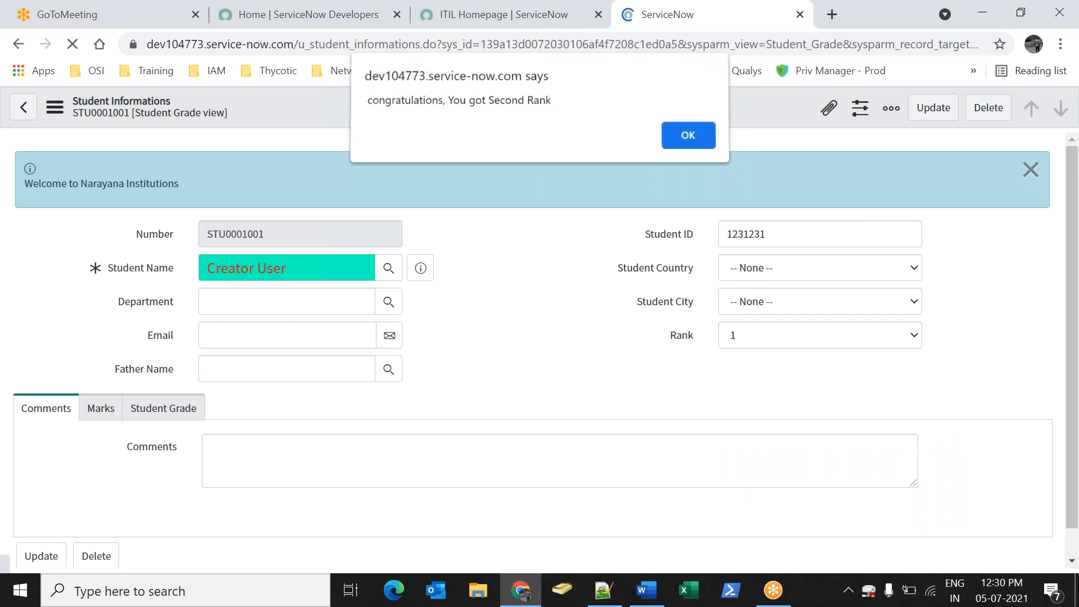
left_click(683, 137)
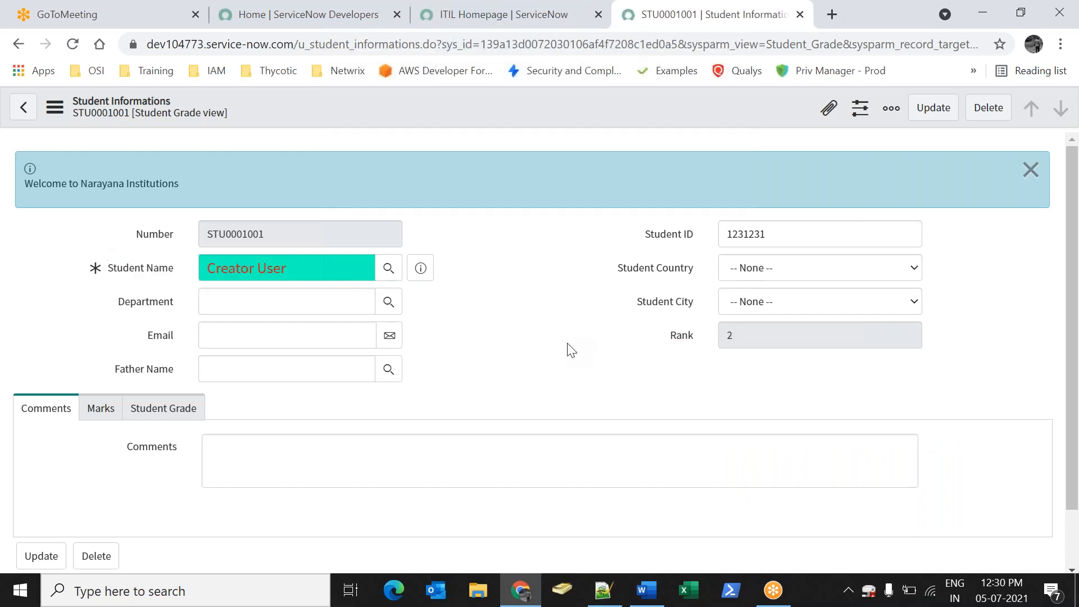
left_click_drag(619, 260, 656, 296)
left_click(506, 347)
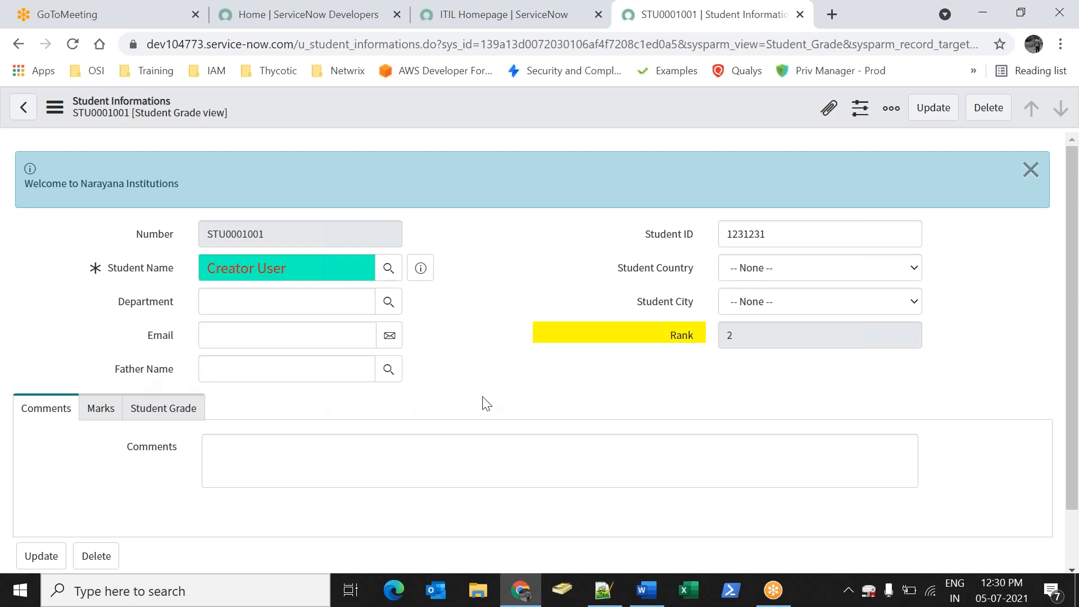
left_click(504, 23)
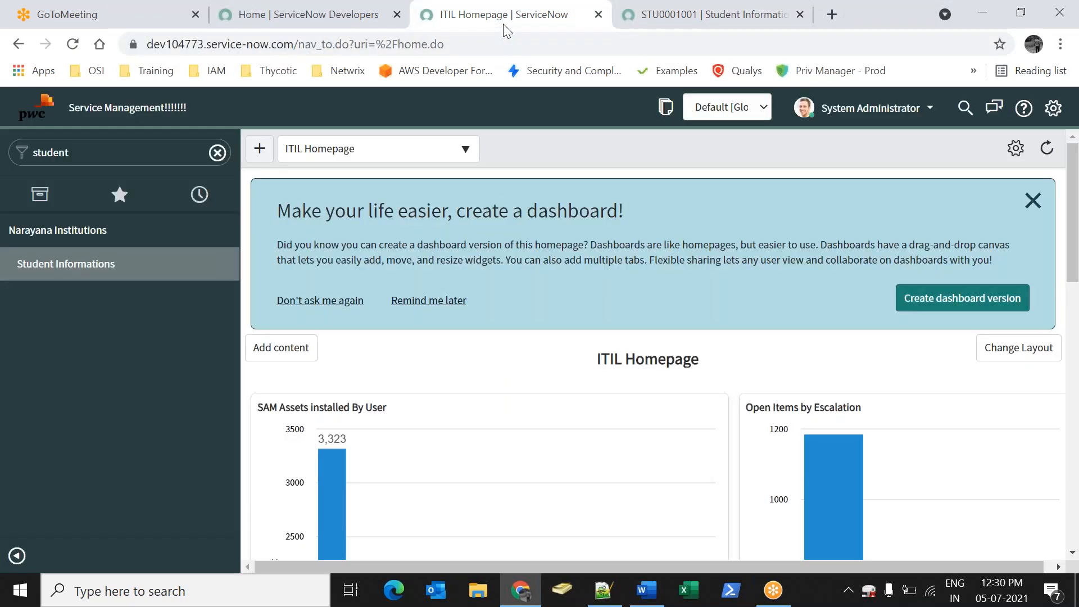
Open the Student Informations list, then filter for 'Employ' and open employee record EMP0001007
left_click(132, 269)
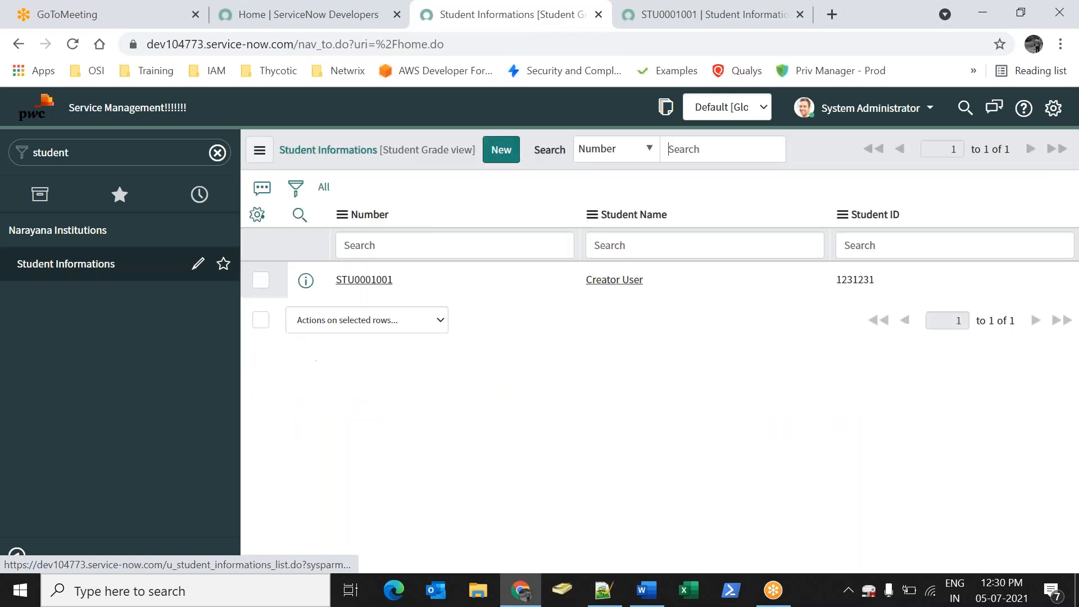
left_click(129, 152)
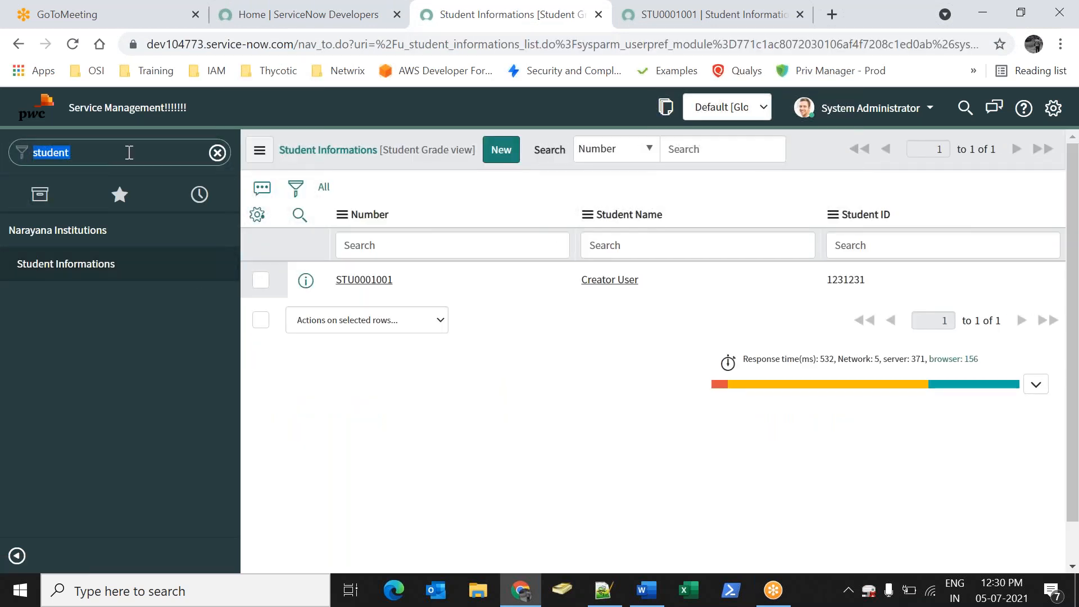
type("Employ")
key("BackSpace")
key("BackSpace")
type("oy")
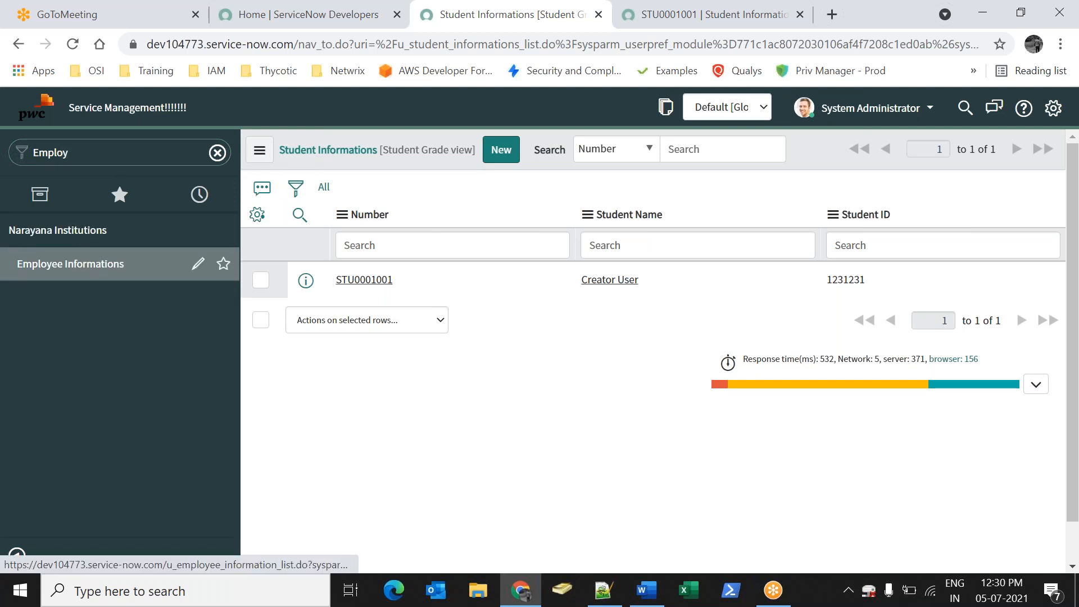
left_click(77, 263)
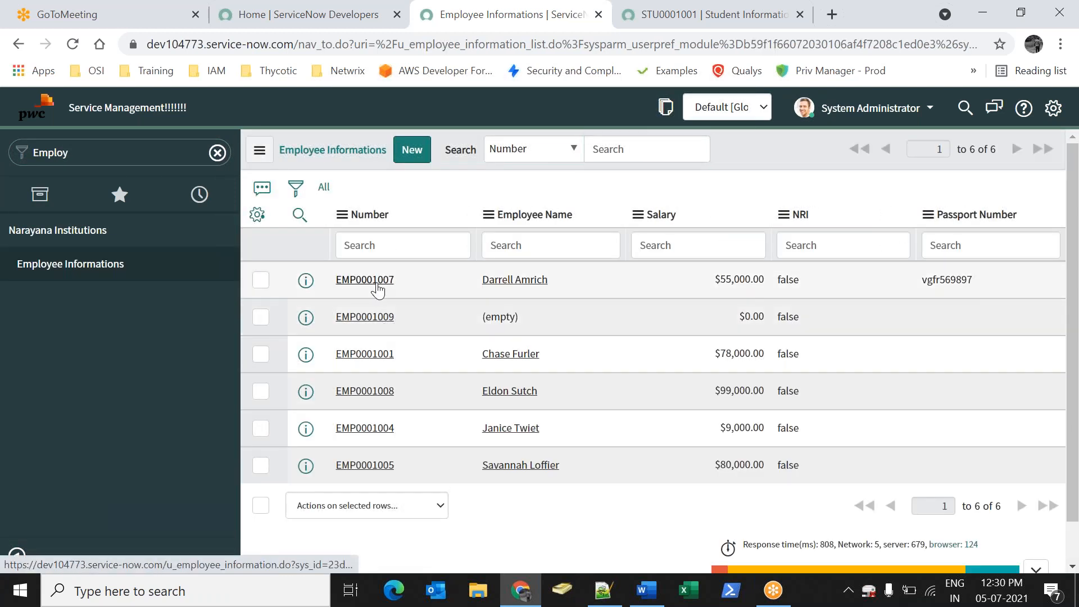
left_click(377, 288)
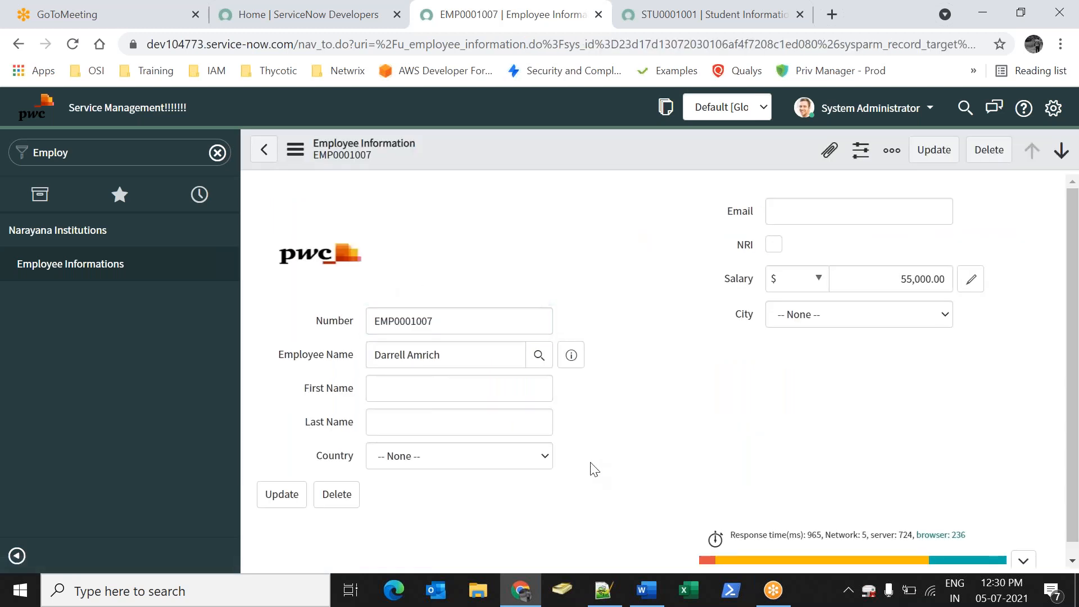
Replace the navigator filter text with 'record pr'
left_click(435, 386)
double_click(85, 141)
key("BackSpace")
type("re")
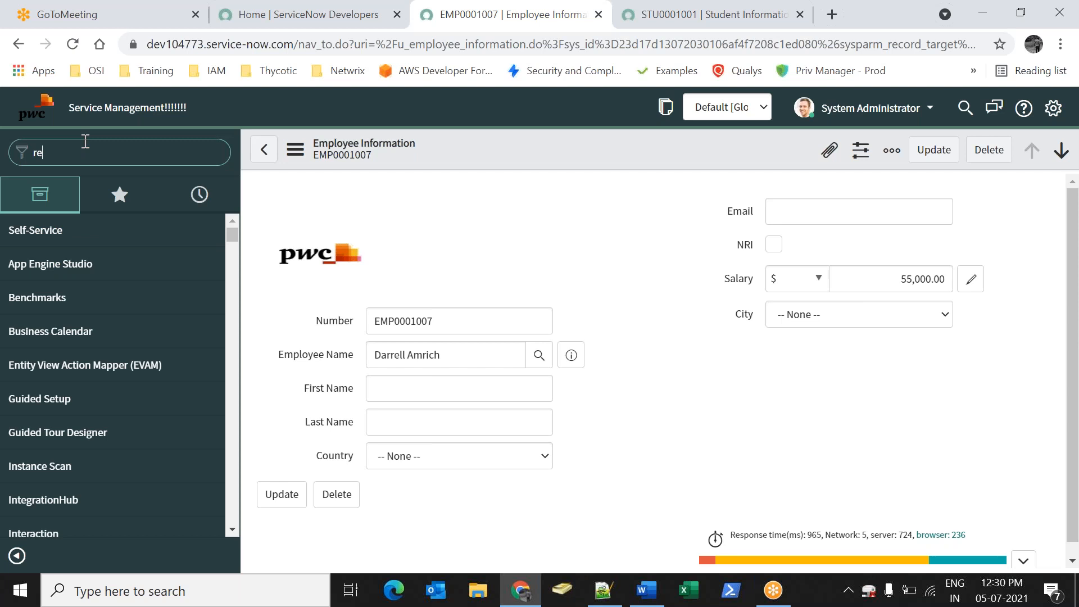
type("cor")
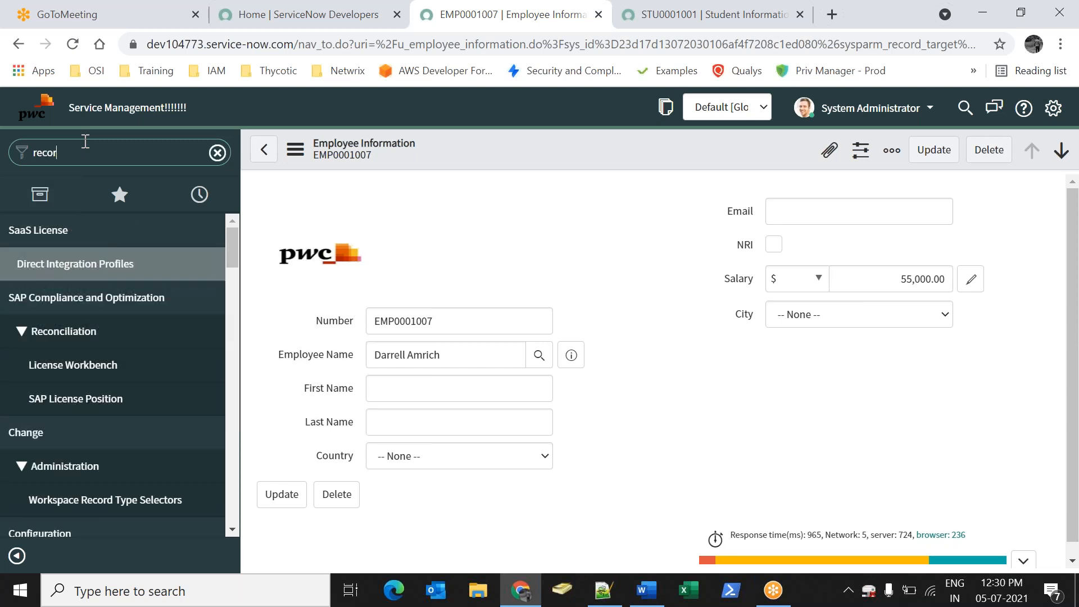
type("d pr")
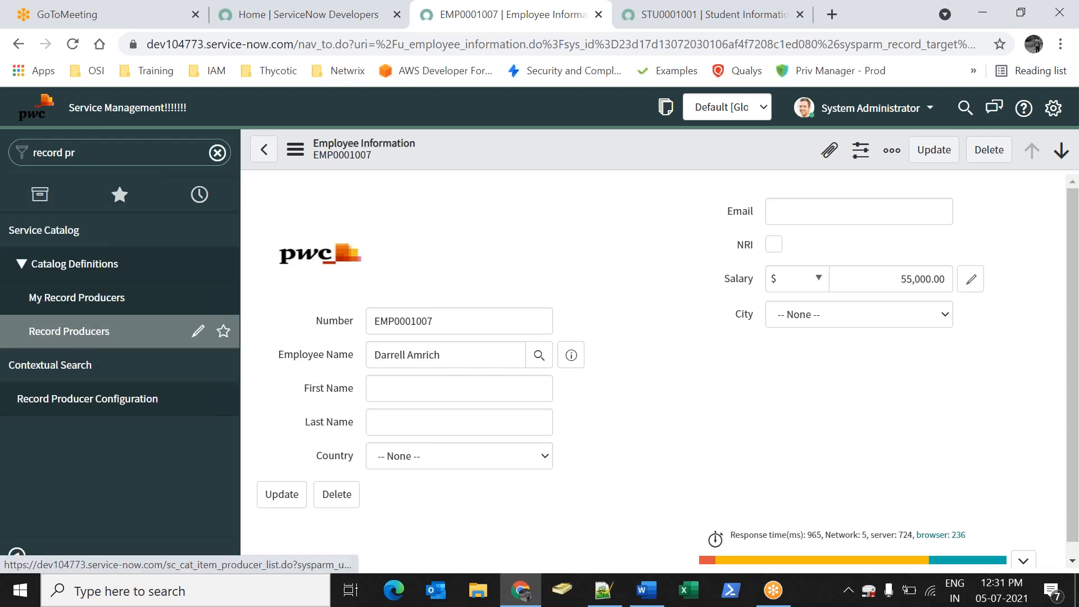
Open Service Catalog > Record Producers and start a new record producer
left_click(69, 331)
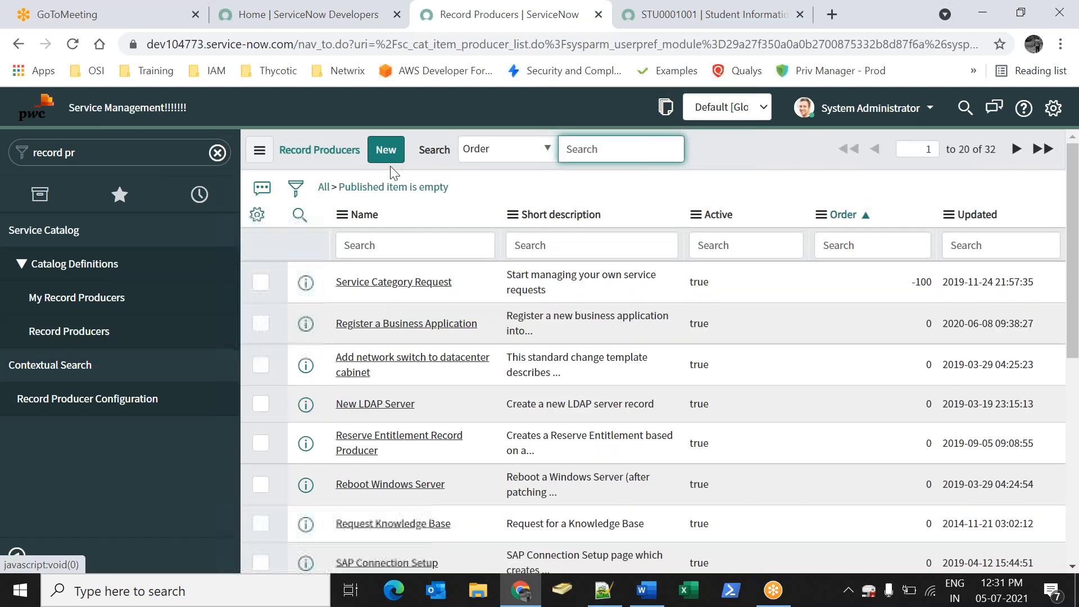
left_click(401, 161)
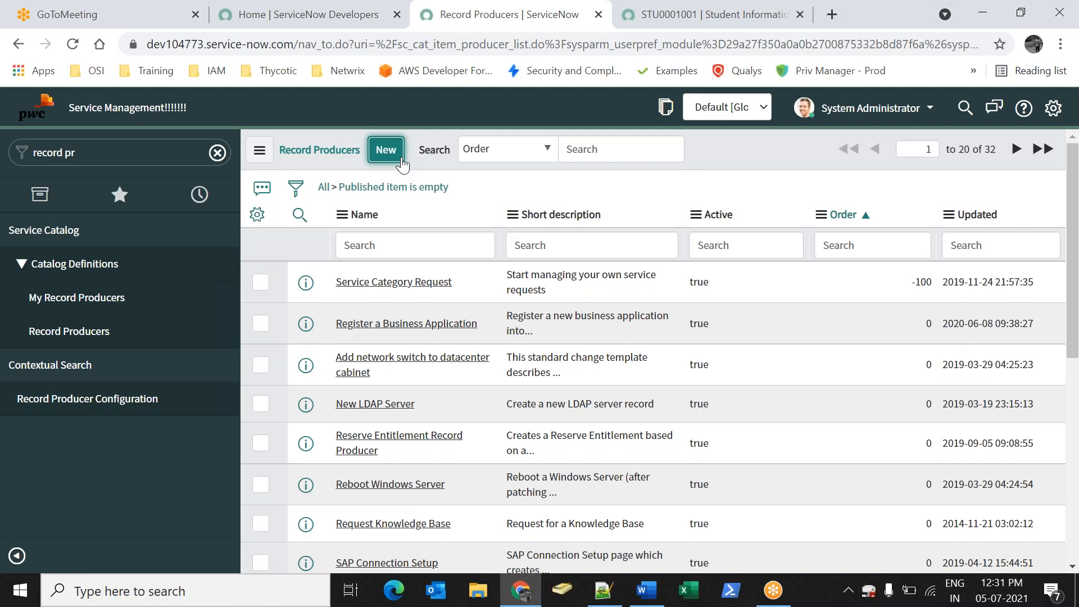
left_click(401, 159)
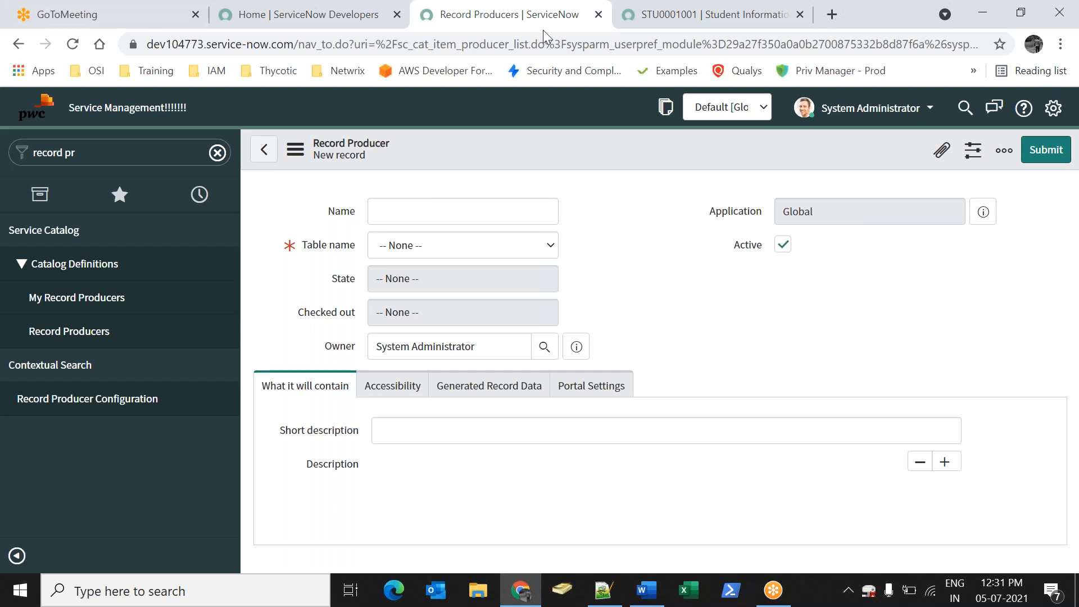
Name the record producer Employee Creation and set its table to Employee Information
left_click(409, 222)
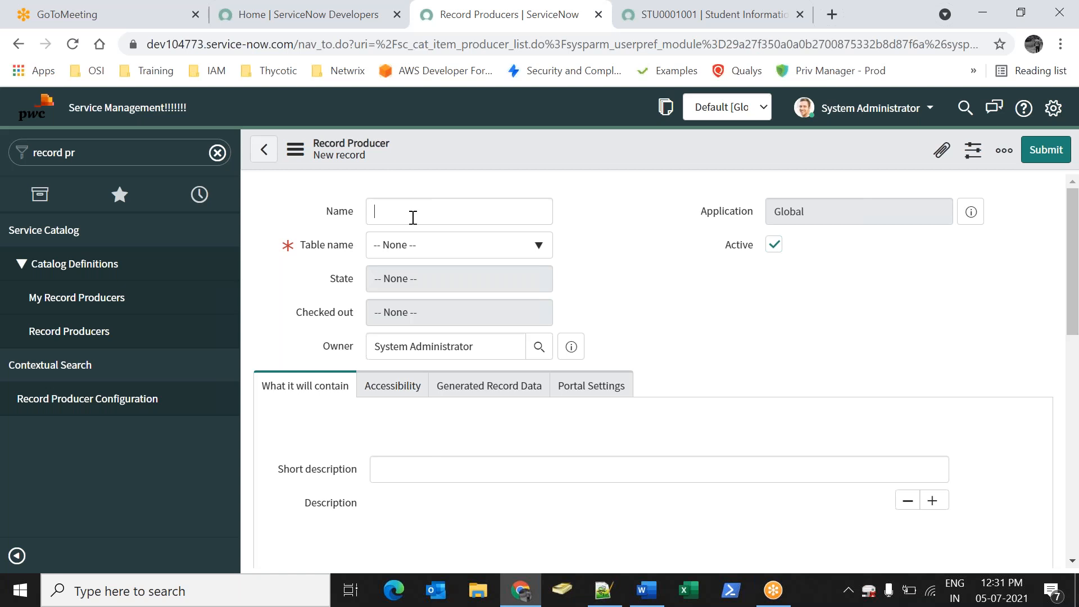
left_click(413, 217)
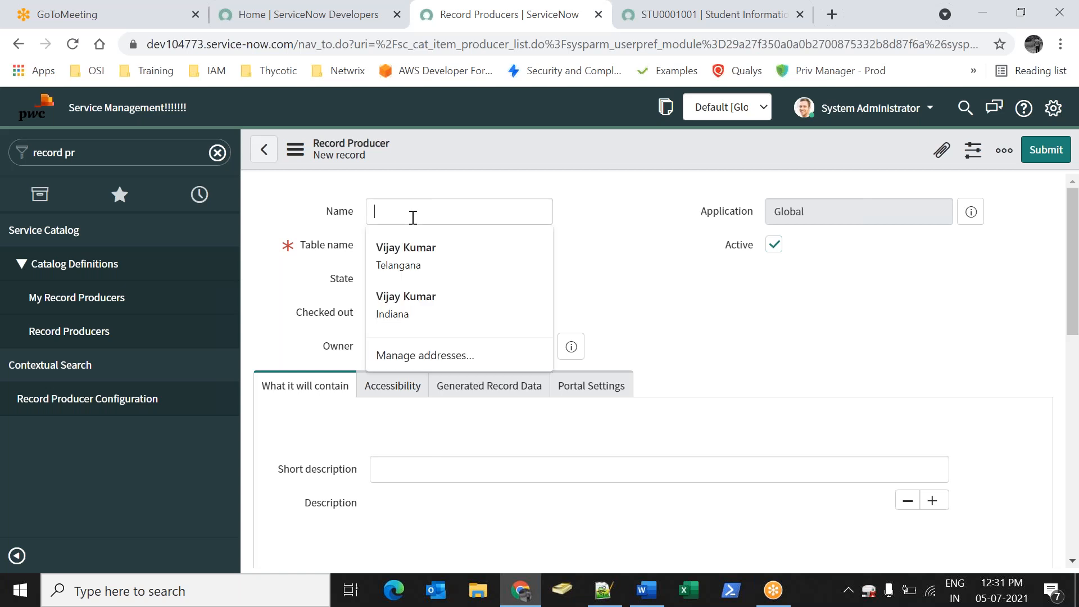
type("Employee Creation")
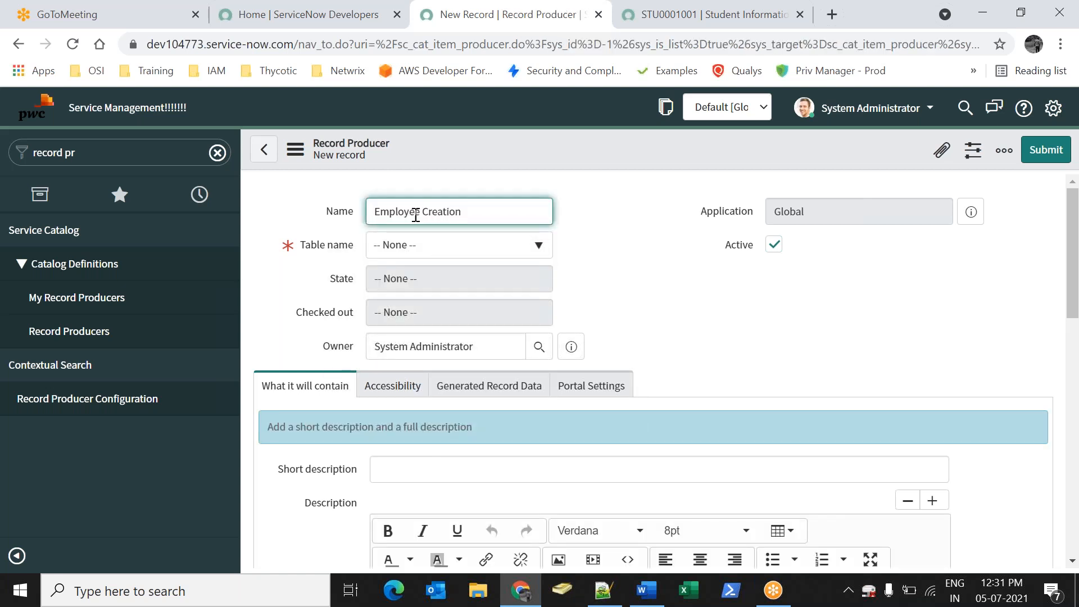
left_click(632, 320)
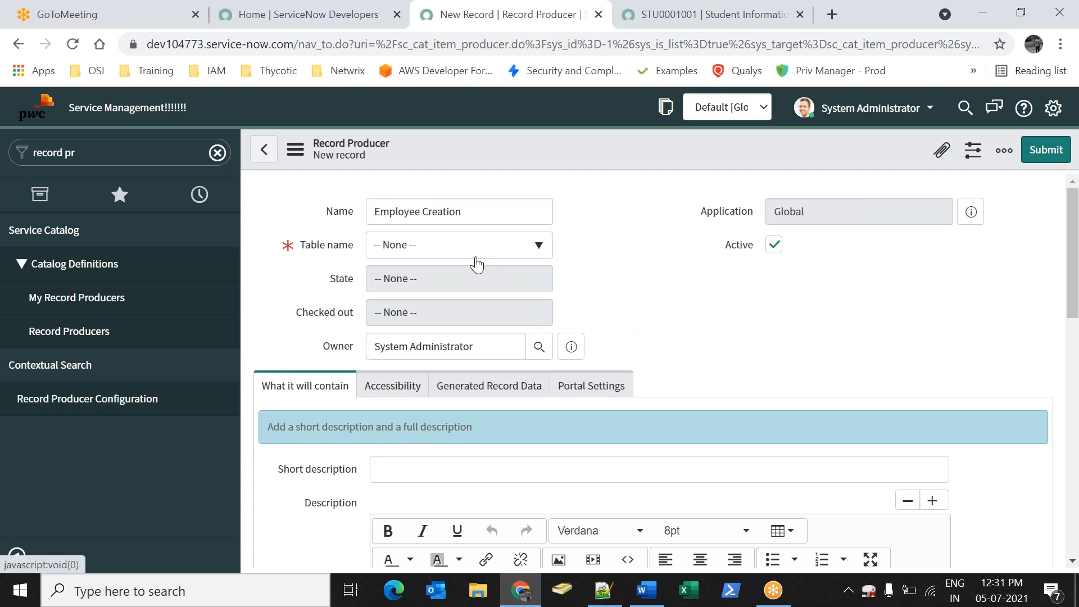
left_click(476, 264)
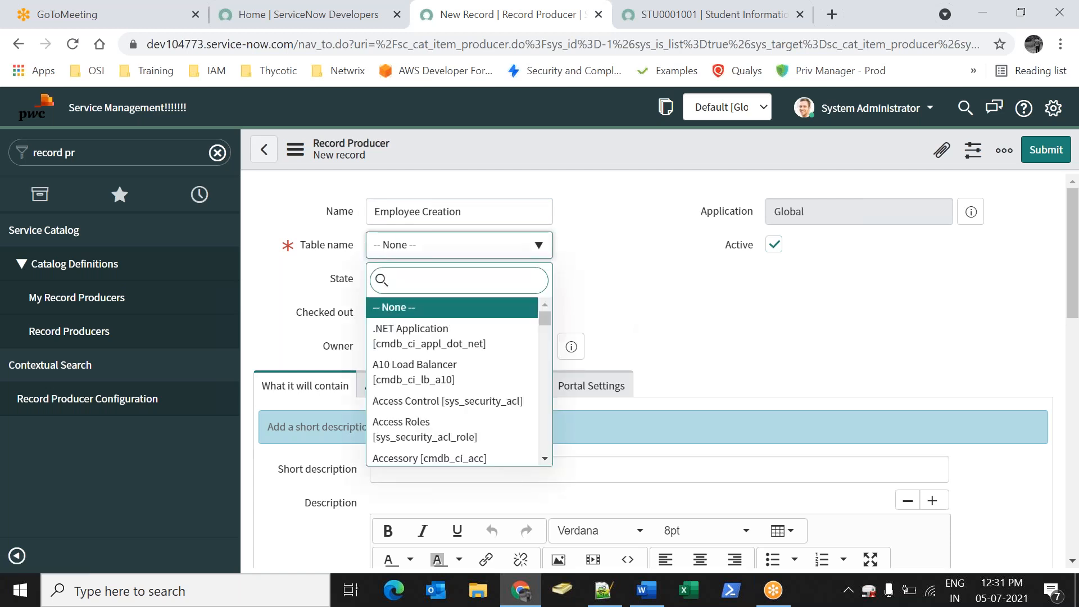
type("empl")
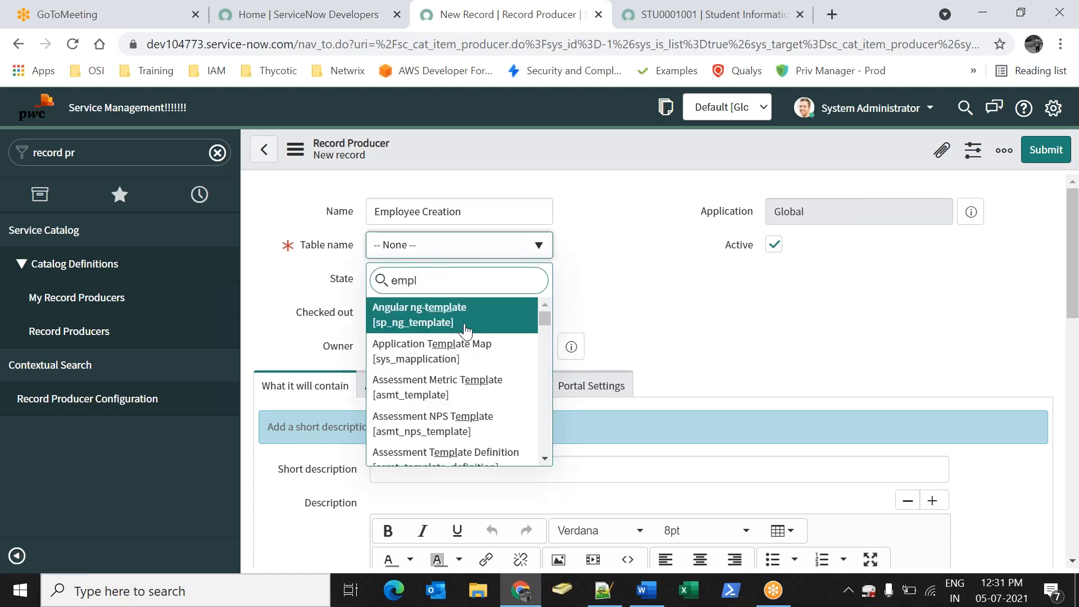
type("oy")
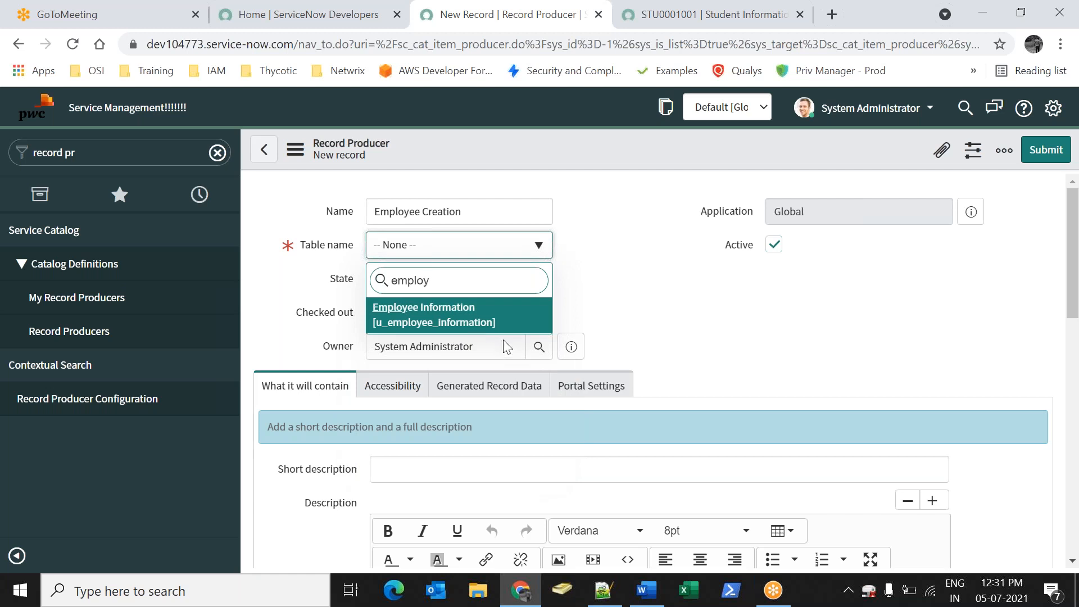
left_click(478, 323)
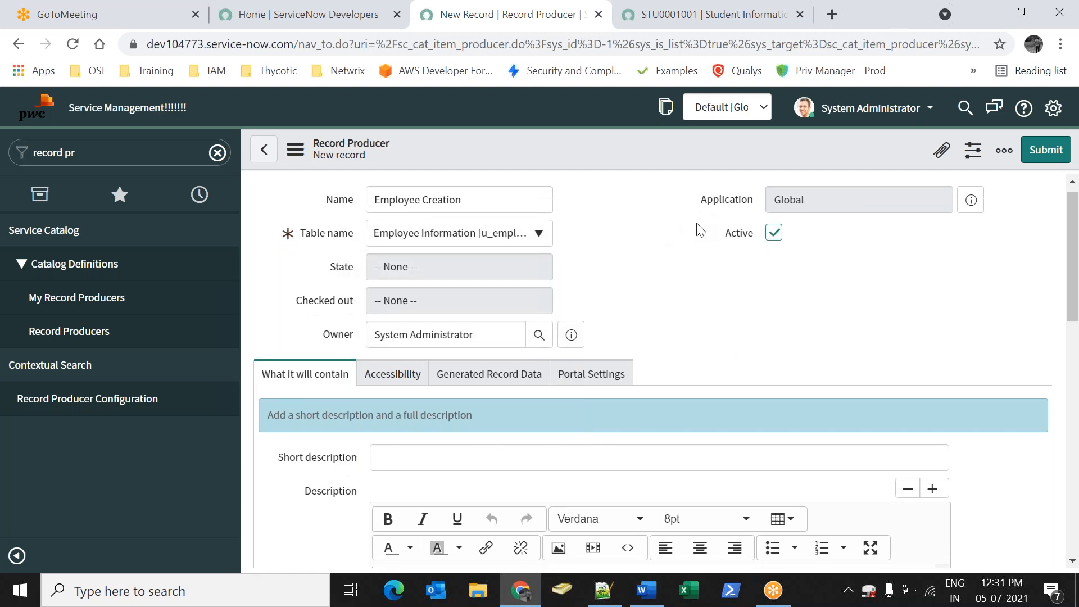
Paste 'Employee Creation' into both the Short description and Description fields
left_click(488, 464)
type("Employee Creation")
left_click(820, 332)
scroll(821, 332, "down", 3)
left_click(452, 362)
type("Employee Creation")
scroll(346, 508, "up", 3)
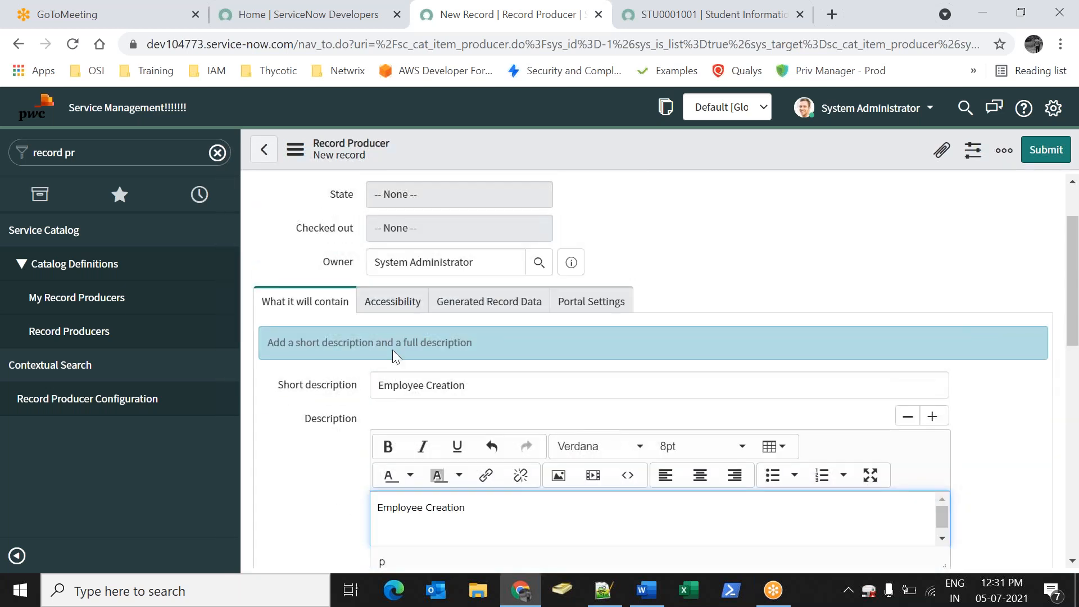
left_click_drag(384, 317, 380, 321)
Add Banking Catalog to the producer's catalogs and set its category to Axis Bank
left_click(383, 340)
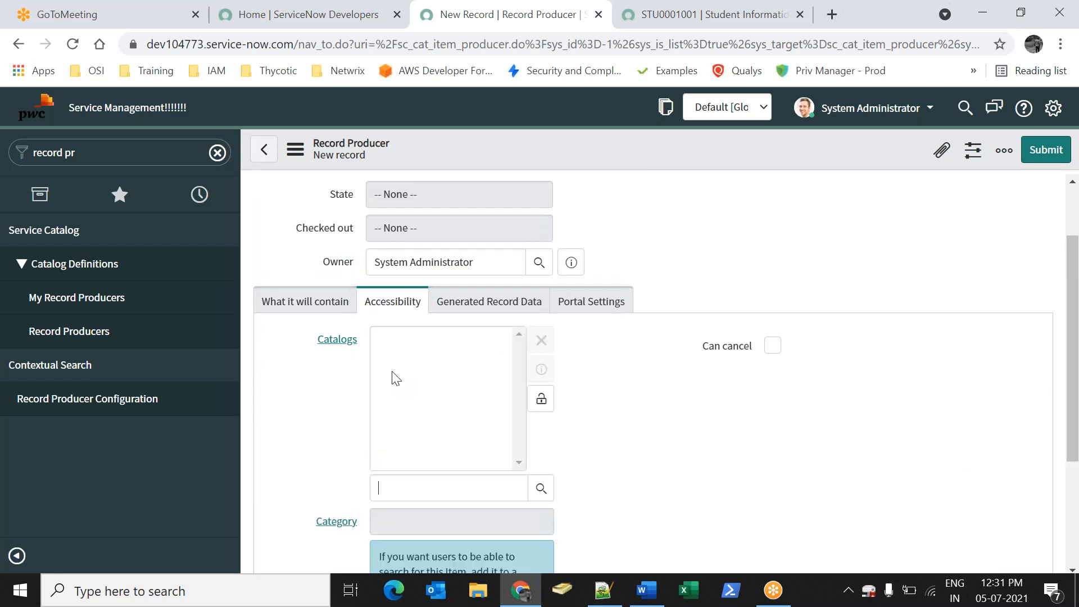
type("b")
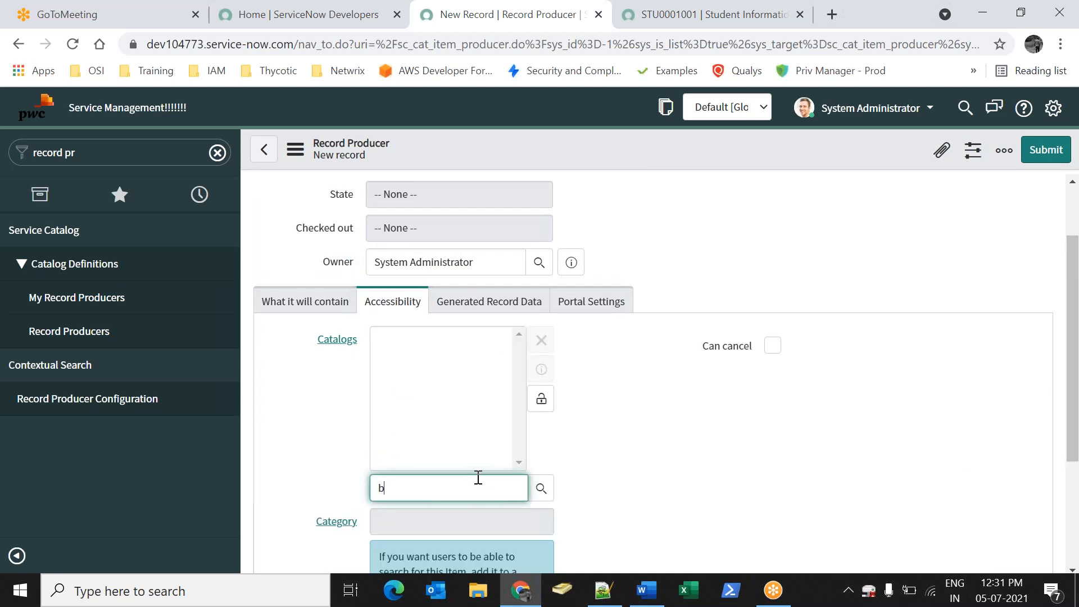
type("ank")
scroll(450, 496, "down", 3)
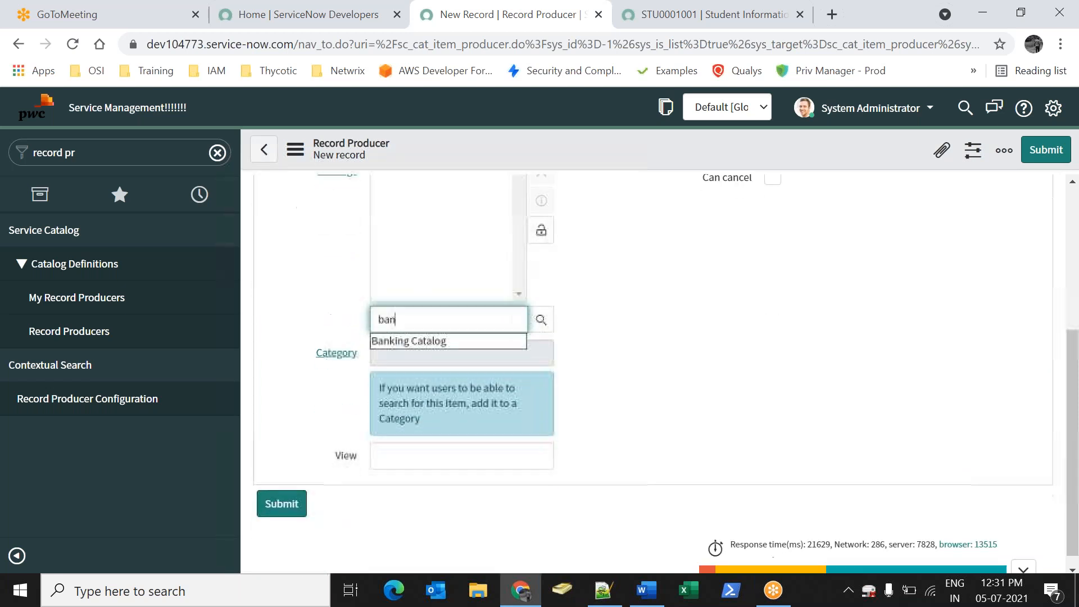
left_click(423, 341)
left_click(541, 230)
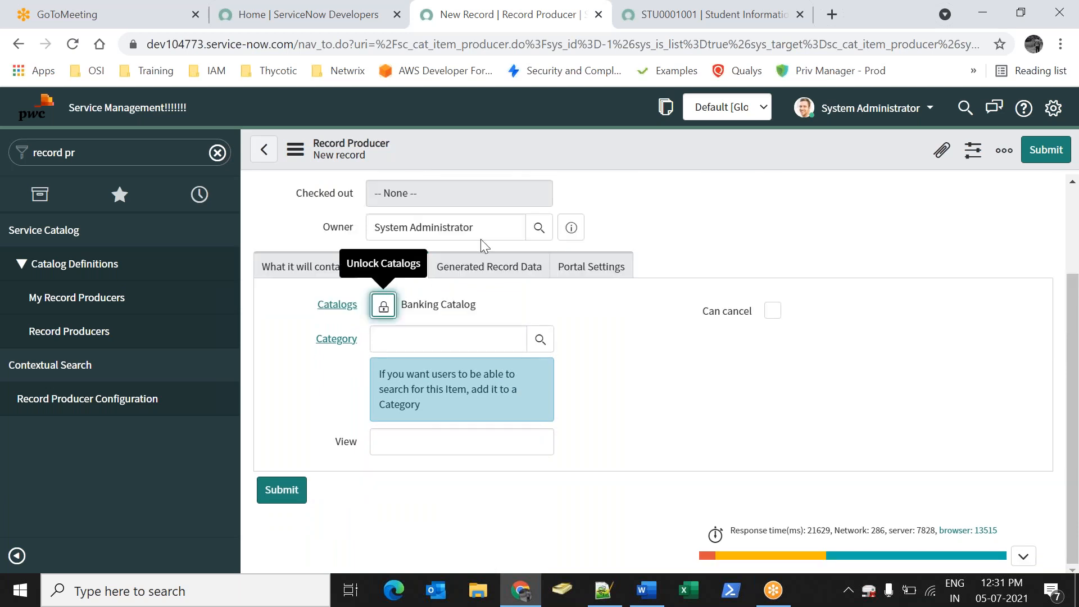
left_click(425, 347)
type("a")
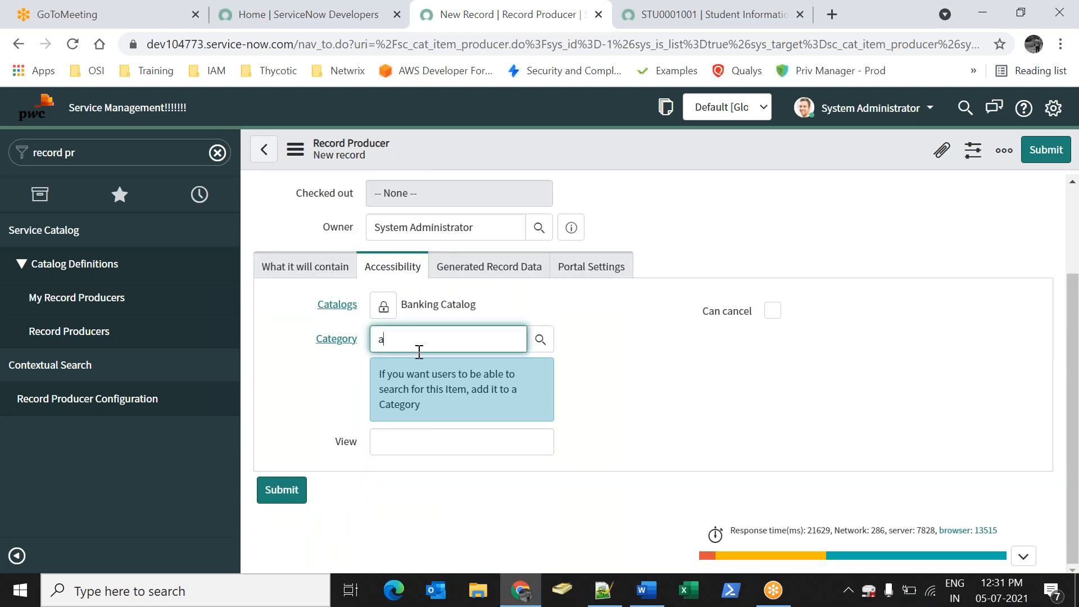
type("x")
left_click(417, 369)
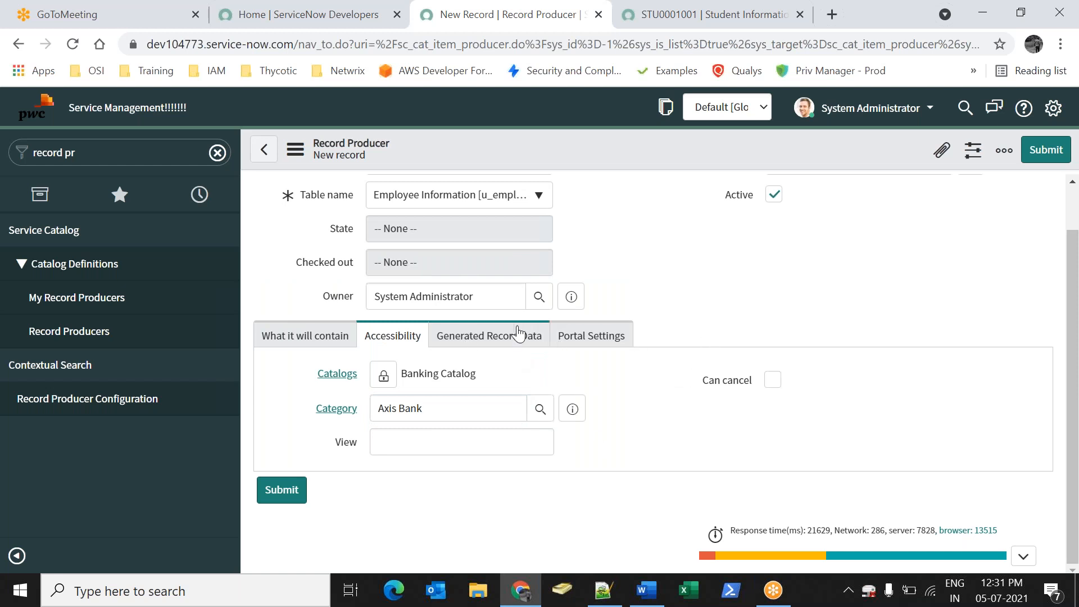
Review the generated record data and portal settings, then save the Employee Creation record producer
left_click_drag(503, 336, 437, 334)
left_click(626, 345)
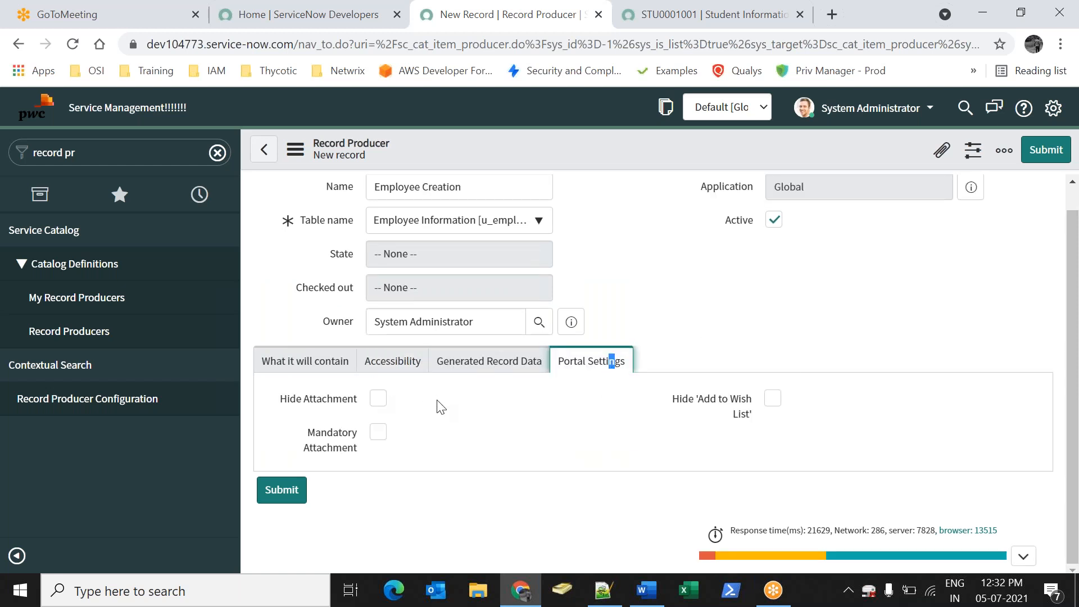
left_click_drag(275, 402, 361, 403)
left_click_drag(321, 435, 434, 442)
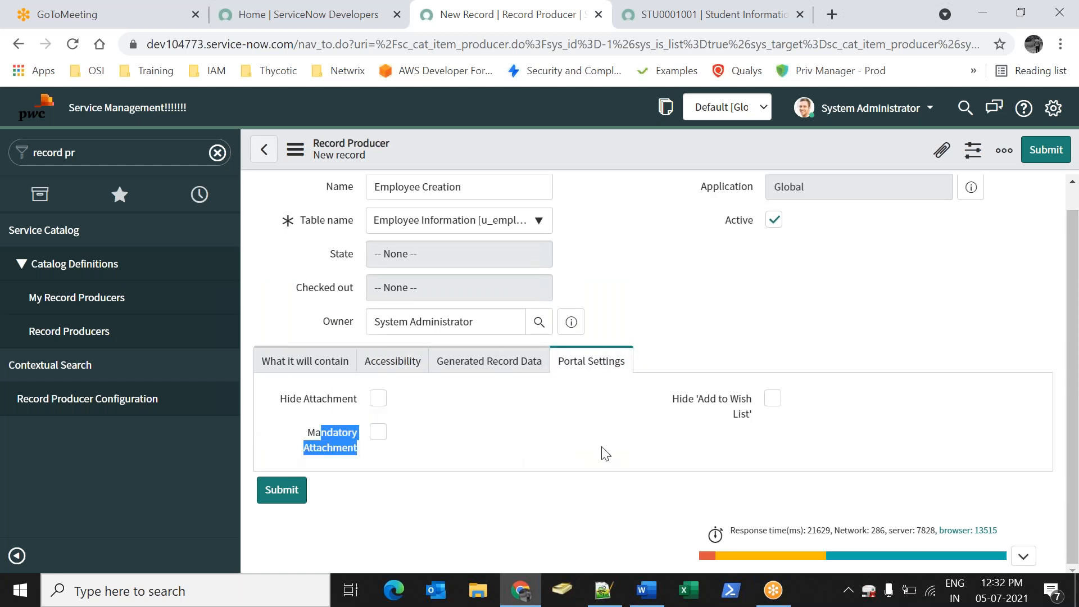
left_click(285, 361)
scroll(596, 387, "down", 15)
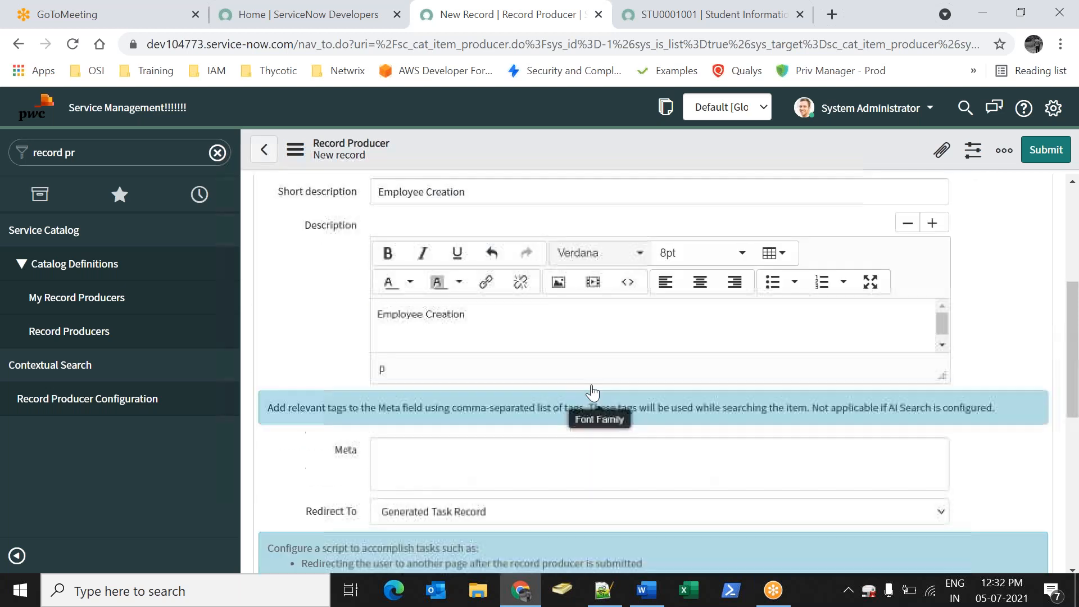
scroll(730, 205, "up", 12)
right_click(689, 171)
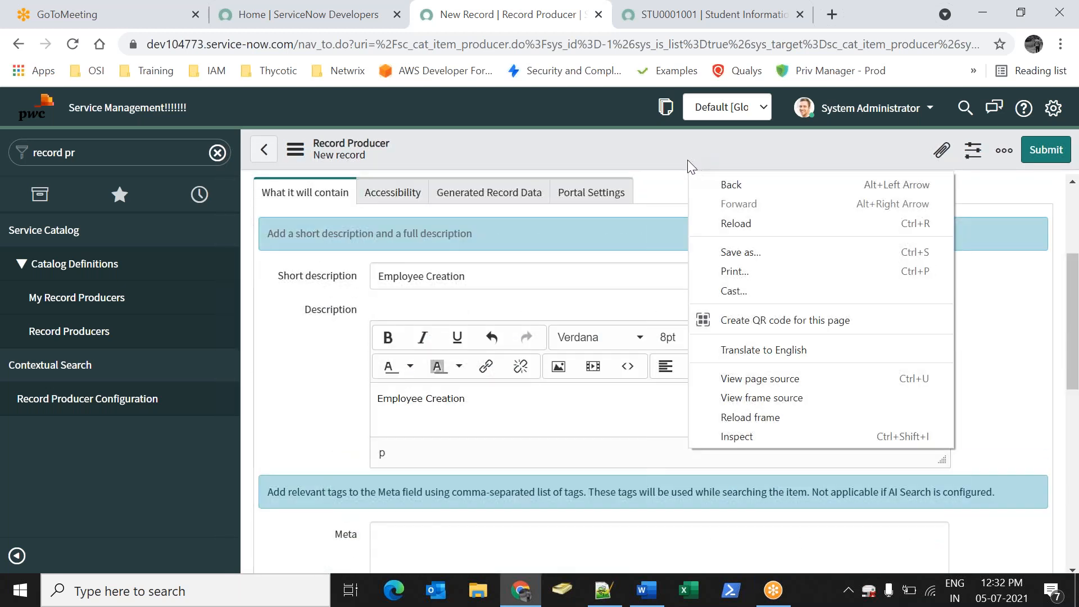
right_click(689, 163)
left_click(700, 171)
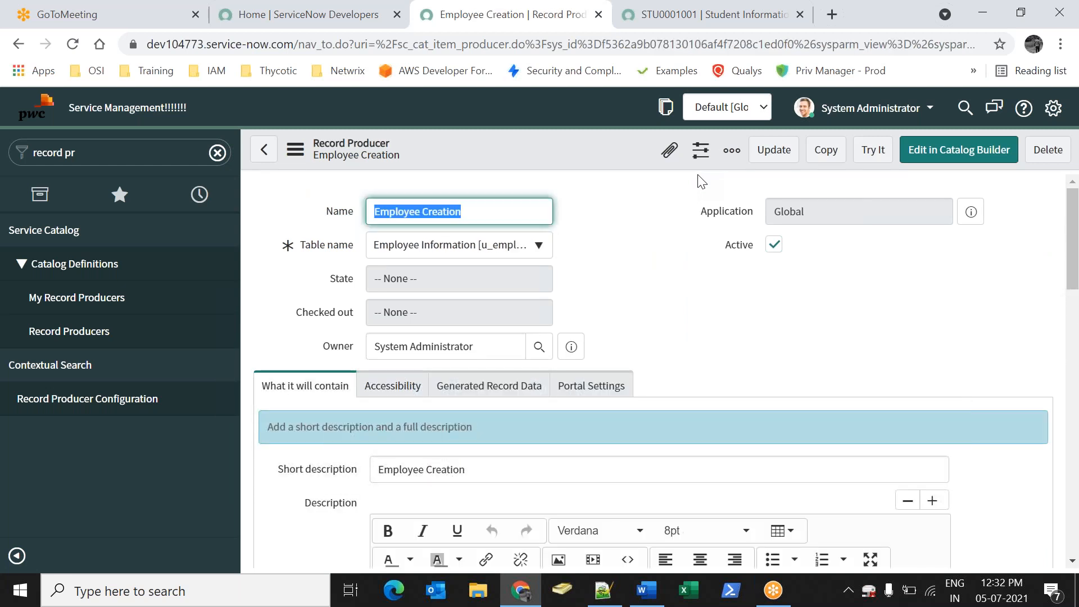
Open the producer's empty Variables related list and start a new variable
left_click(770, 307)
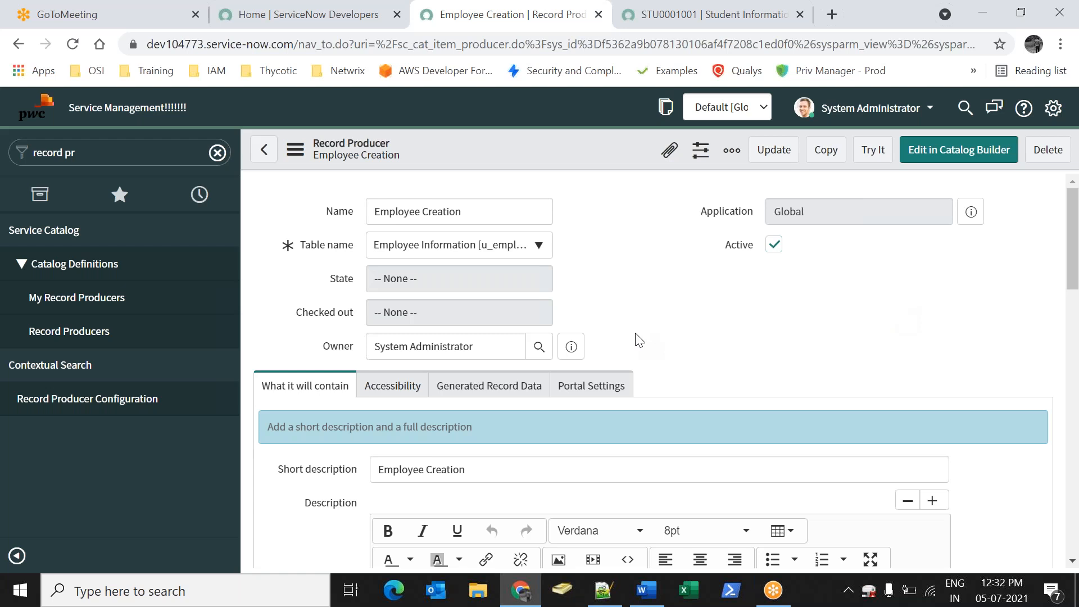
scroll(639, 421, "down", 10)
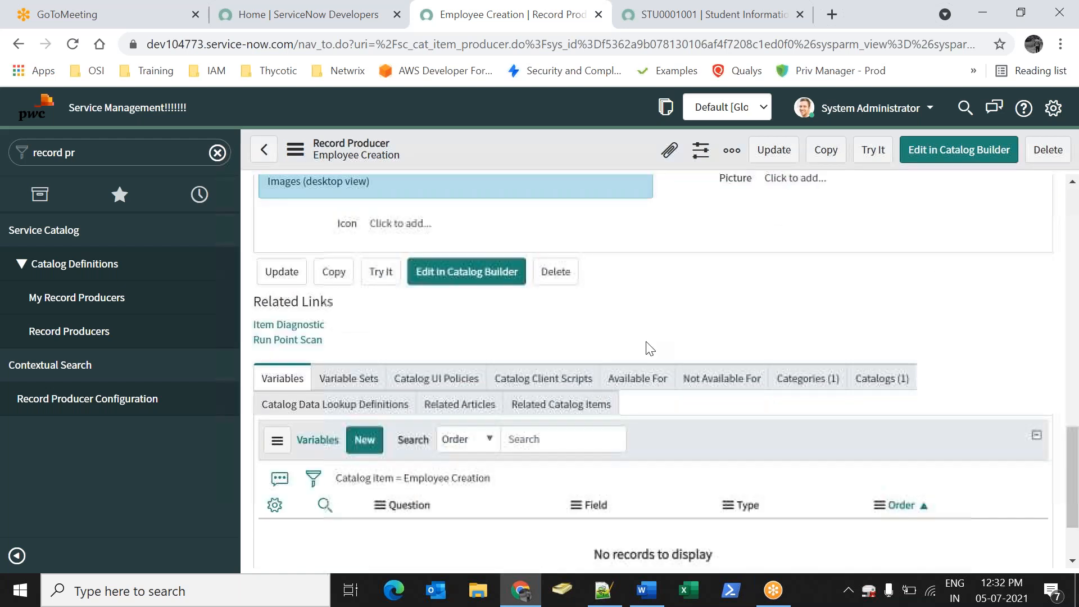
left_click(277, 379)
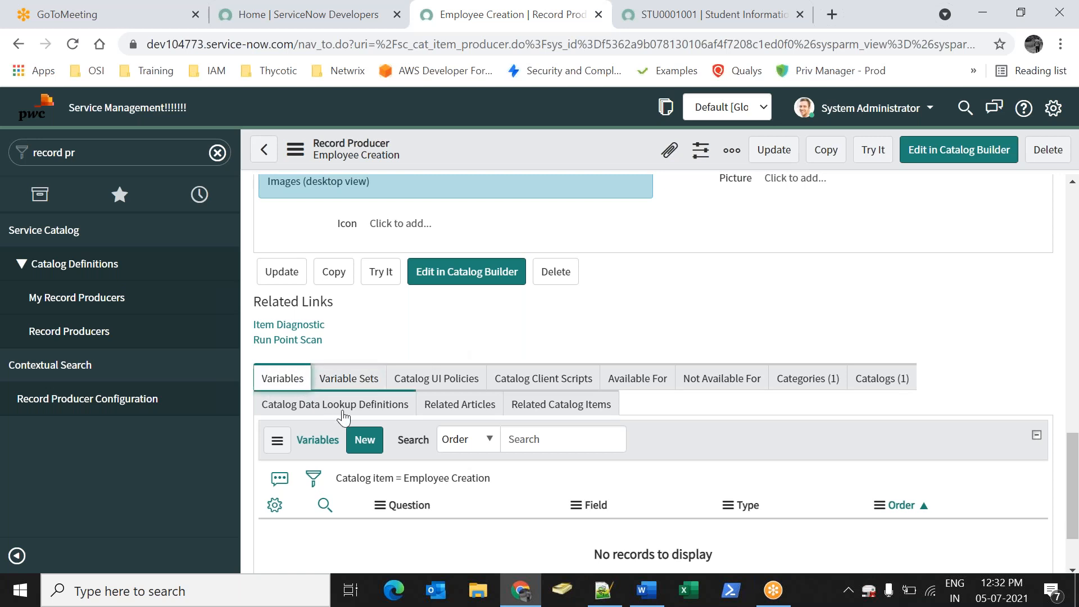
left_click(372, 449)
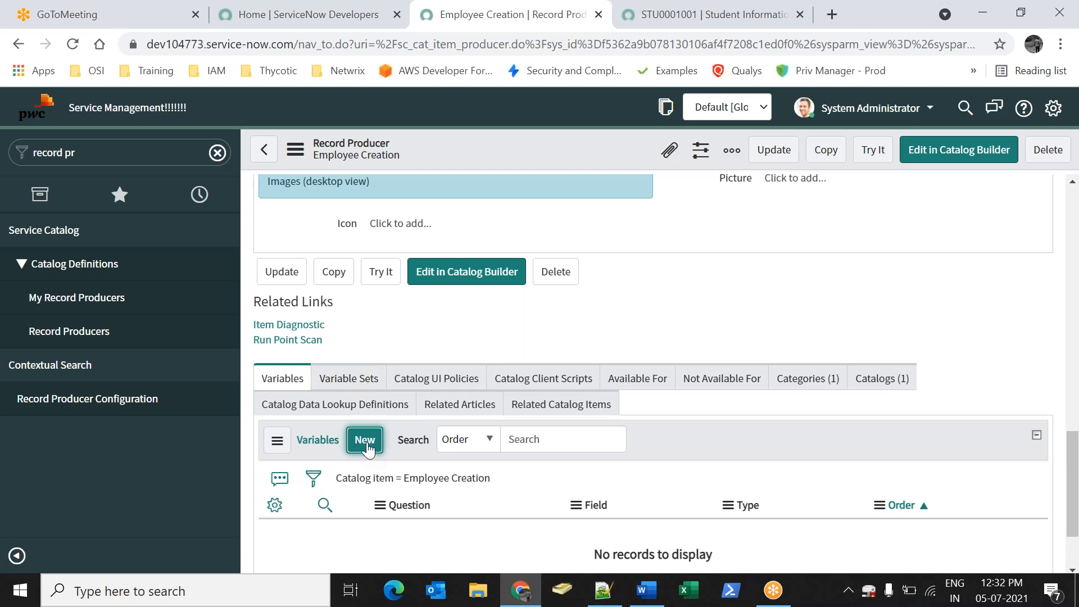
Create a Reference-type variable with the question 'Employee Name'
left_click(366, 445)
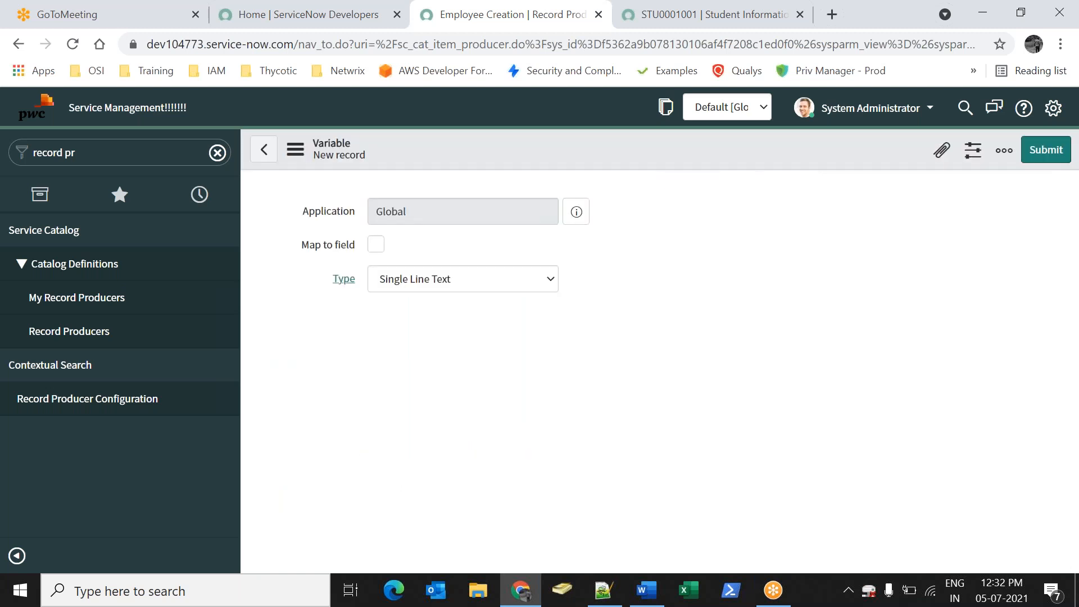
left_click(460, 285)
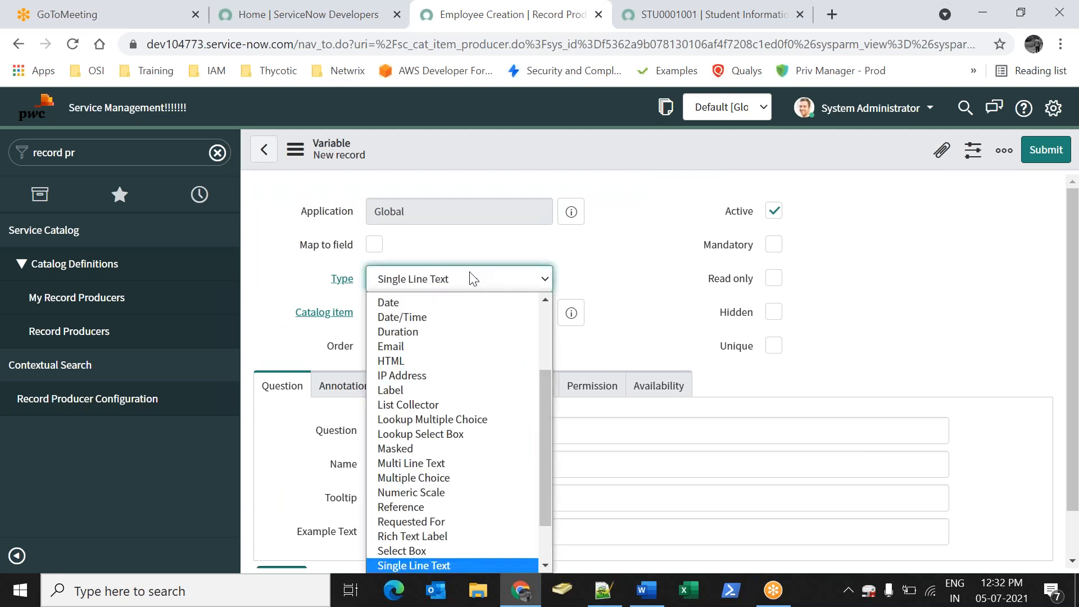
left_click(424, 481)
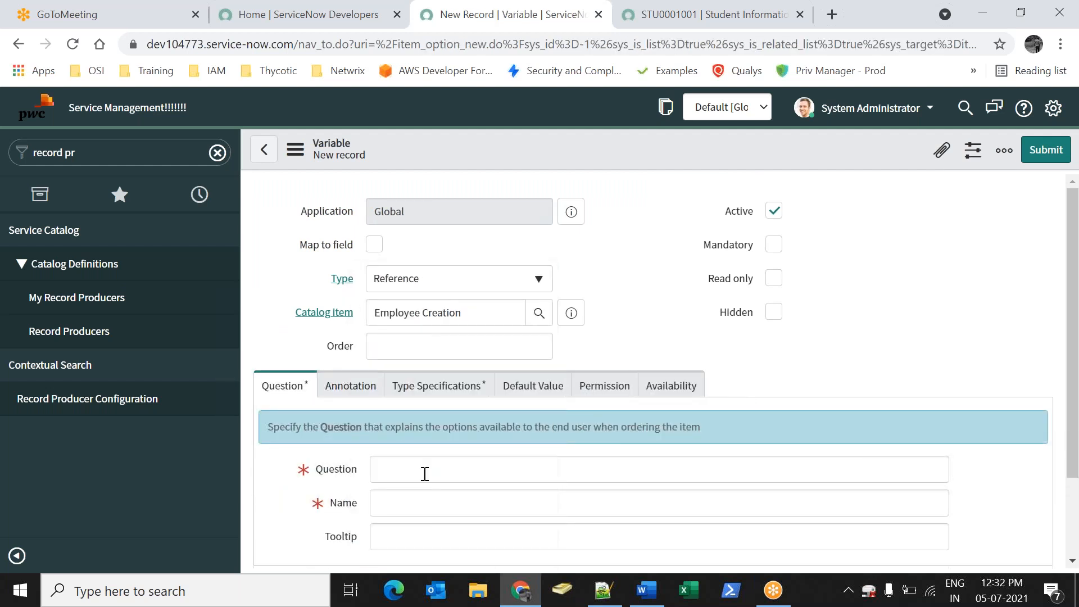
left_click(408, 468)
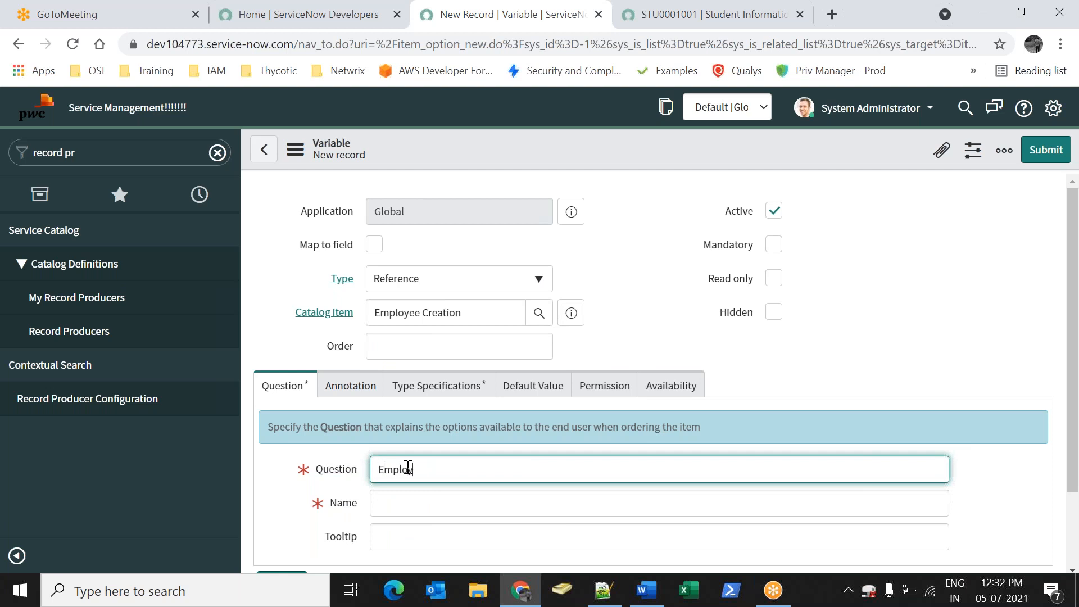
type("Employee Name")
Set the variable's reference table to User [sys_user] in Type Specifications
left_click(478, 375)
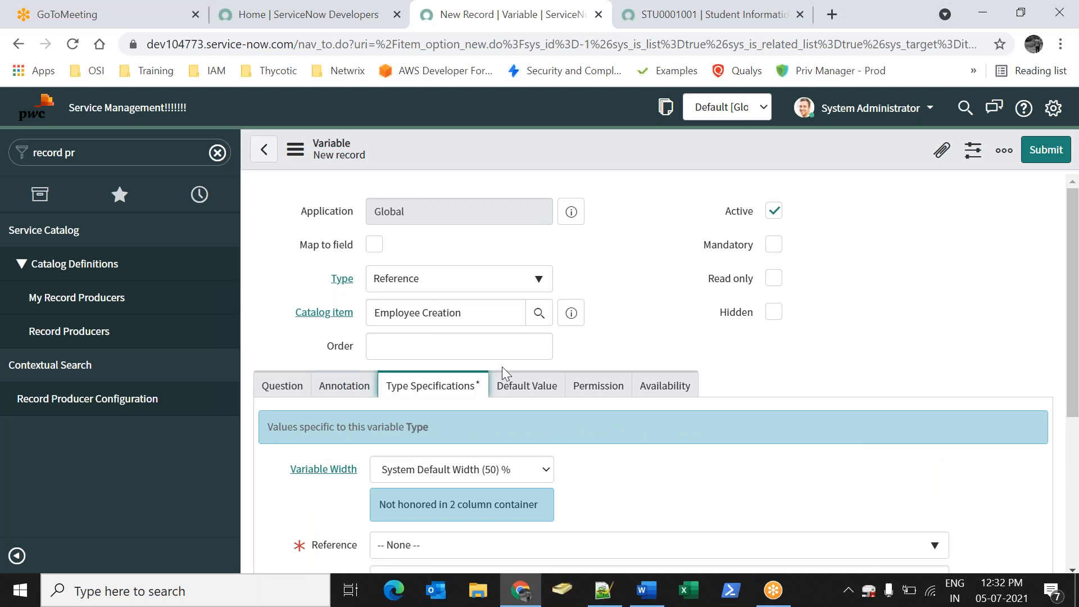
scroll(487, 359, "down", 3)
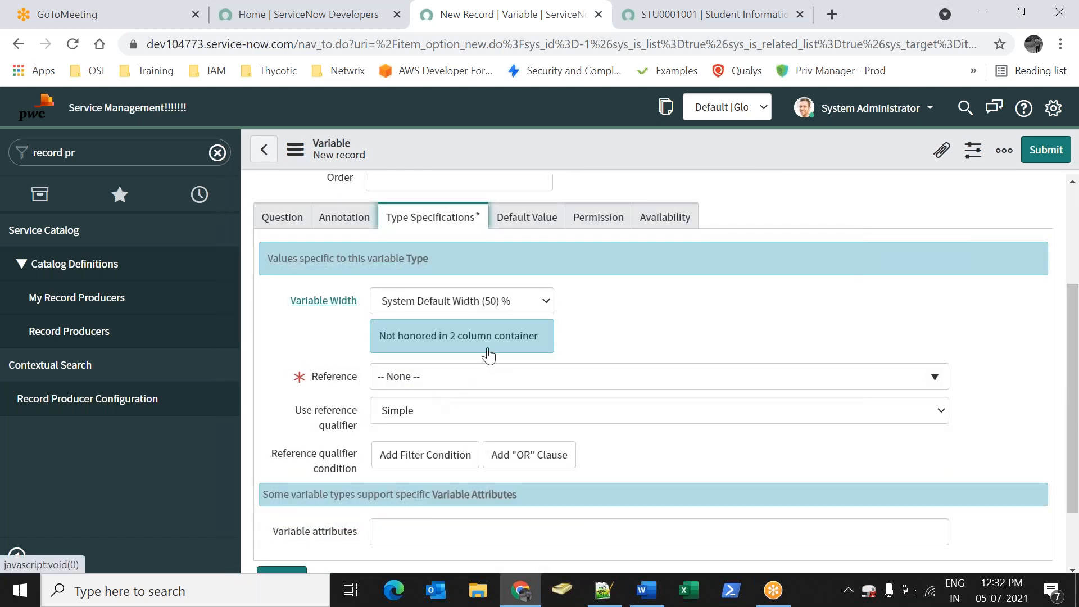
left_click(430, 378)
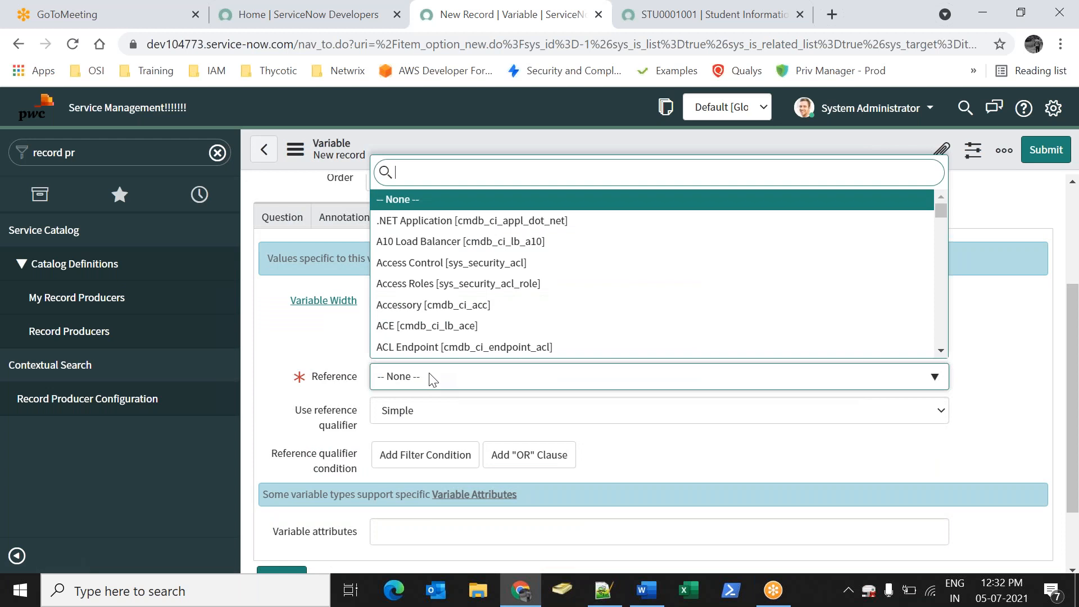
type("sys_user")
scroll(523, 236, "down", 5)
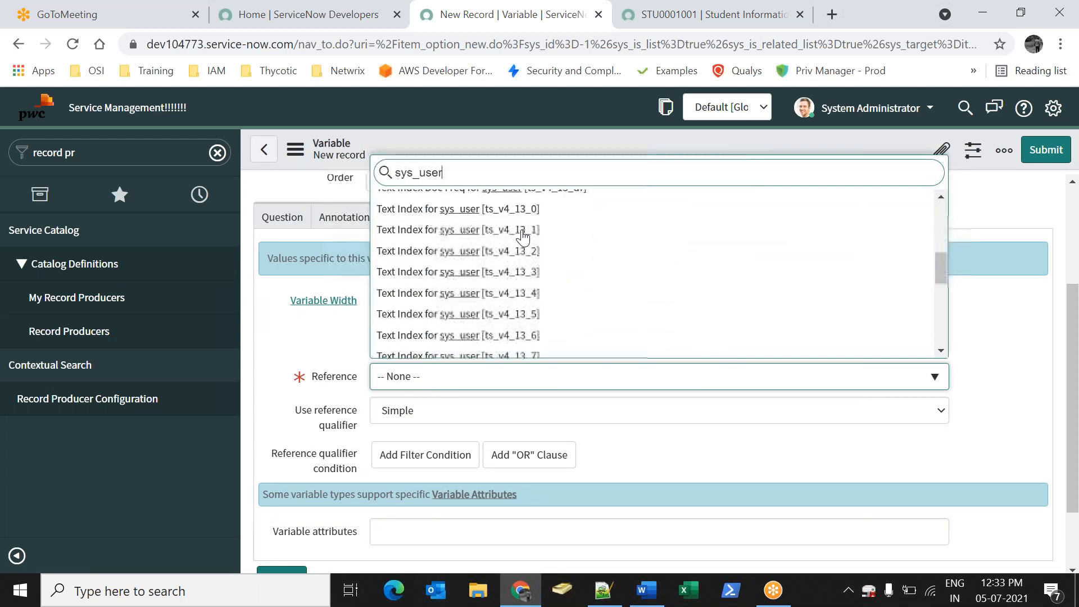
scroll(523, 236, "down", 3)
left_click(452, 283)
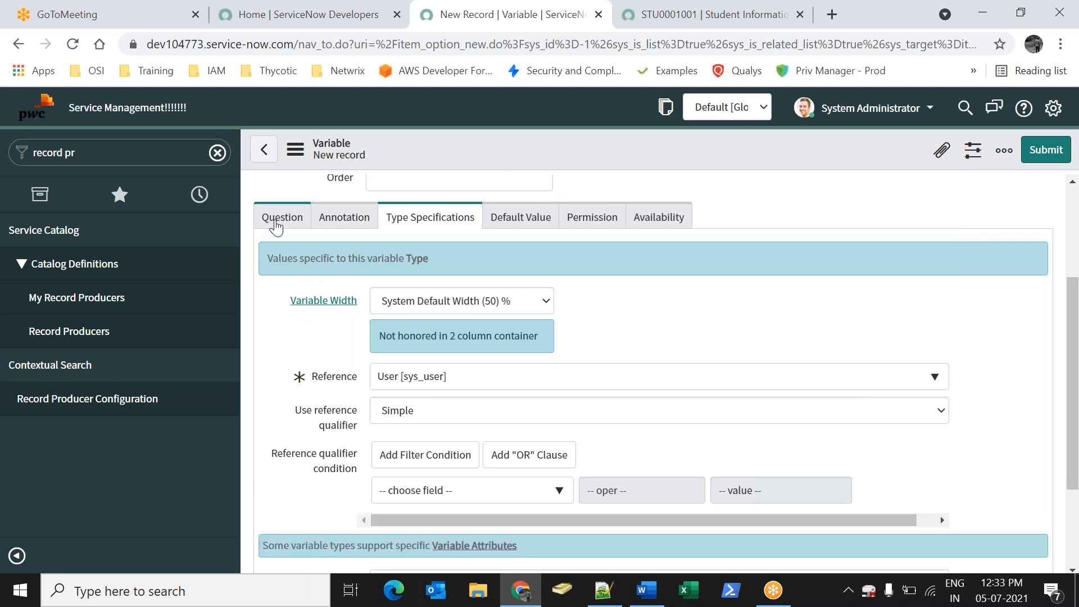
scroll(311, 391, "up", 2)
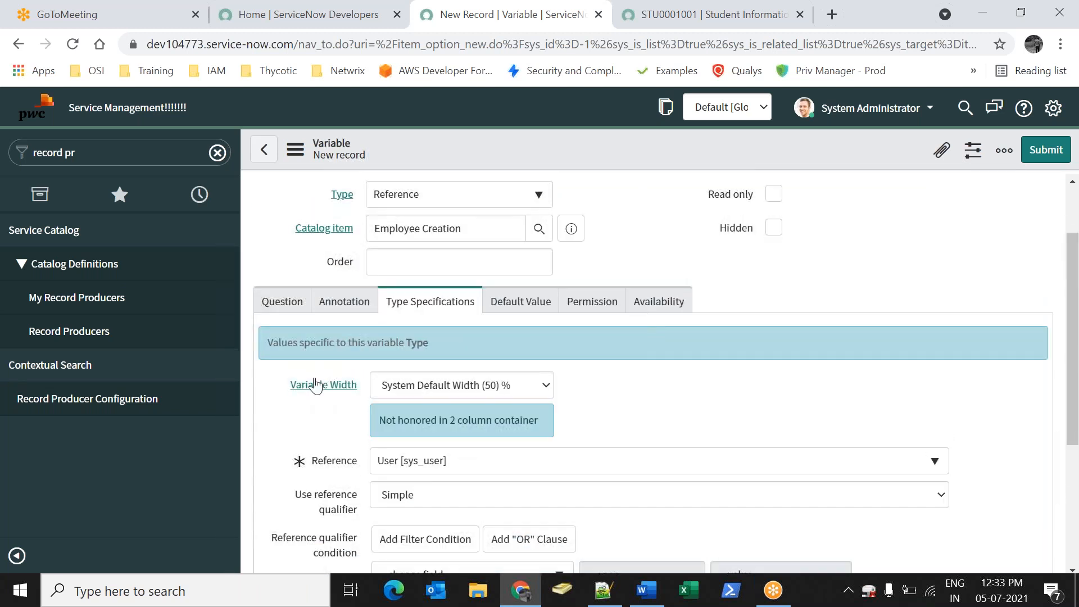
left_click(271, 304)
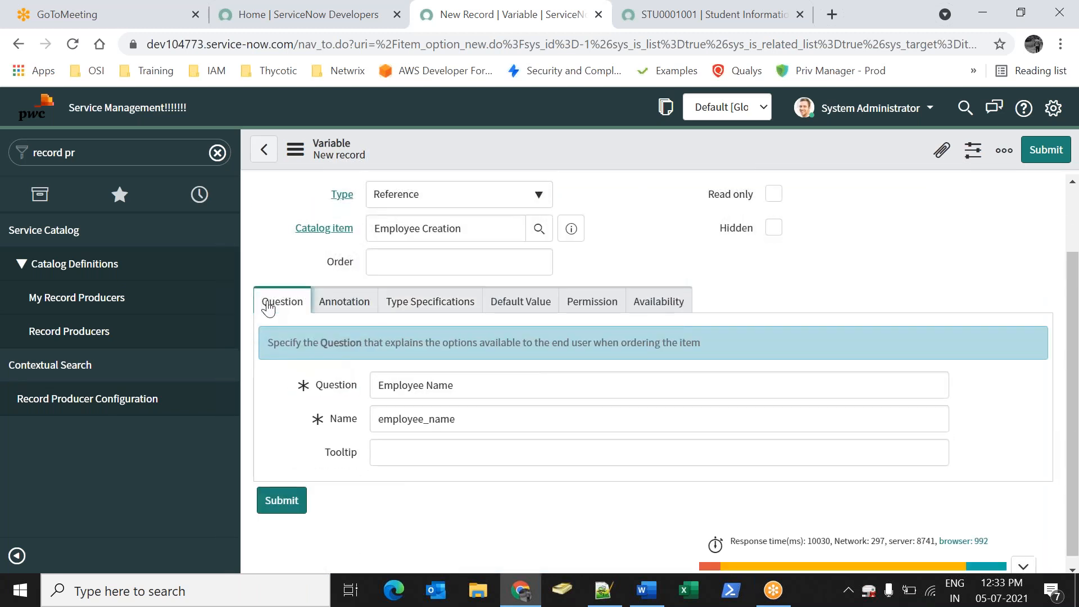
left_click(411, 303)
scroll(363, 485, "down", 3)
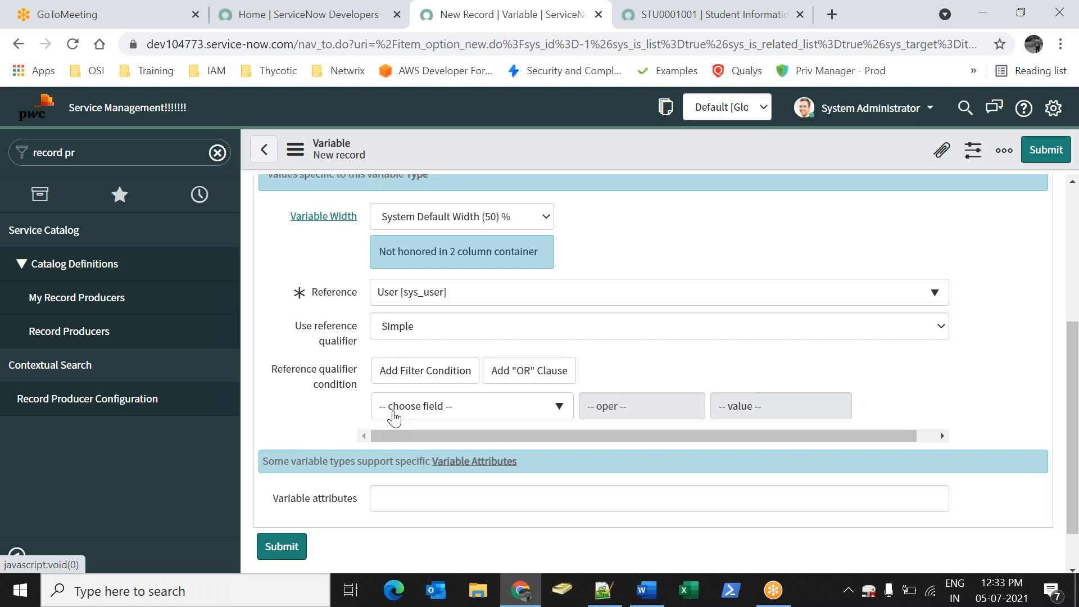
scroll(393, 418, "up", 1)
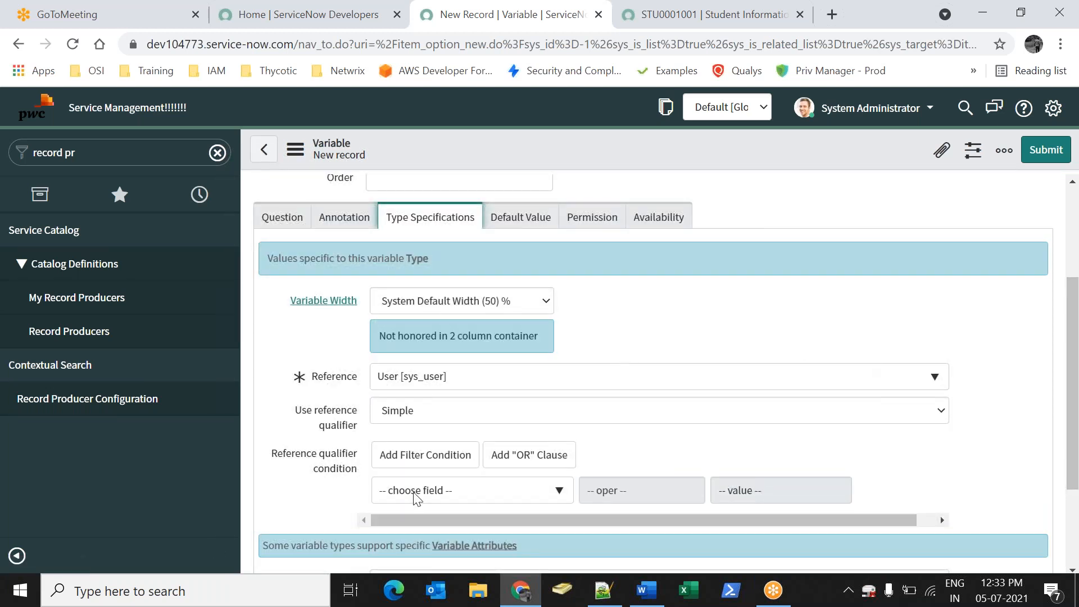
left_click(281, 217)
scroll(393, 393, "up", 2)
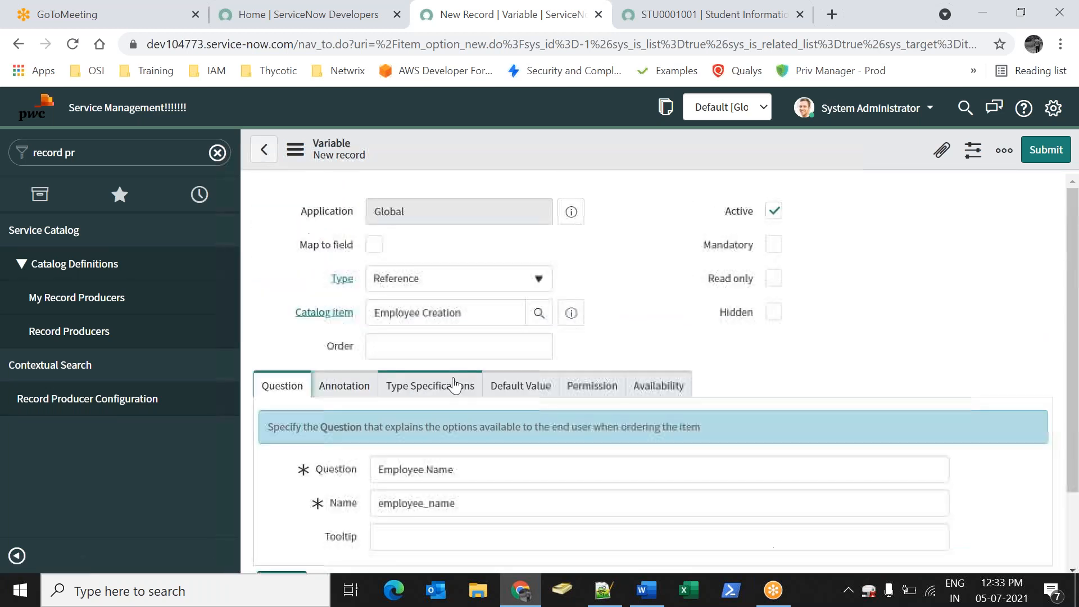
Enable Map to field and map the variable to the Employee Name field
left_click_drag(296, 247, 360, 247)
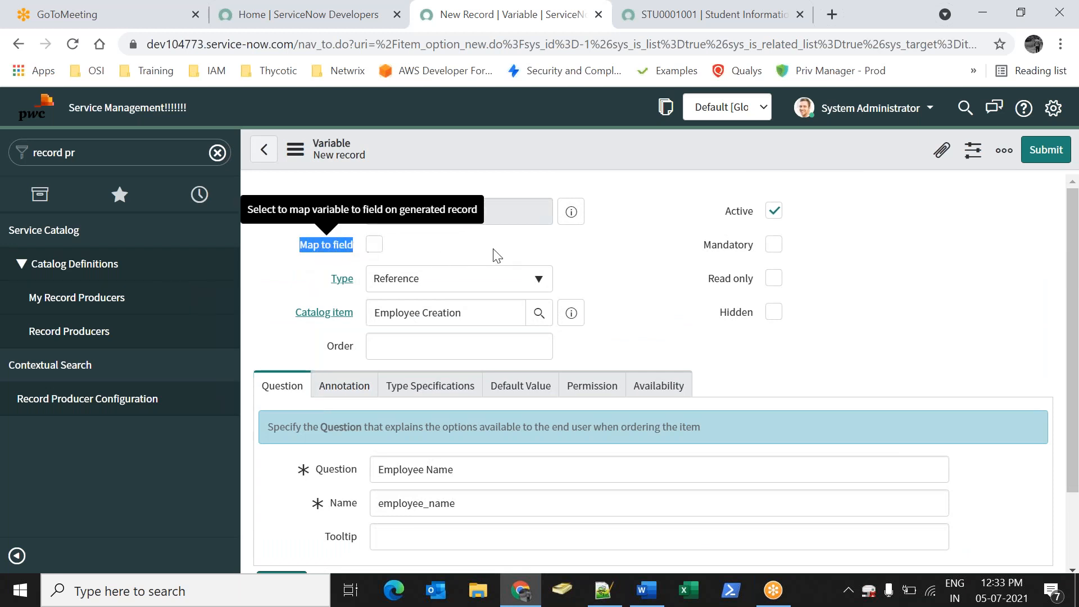
left_click(375, 244)
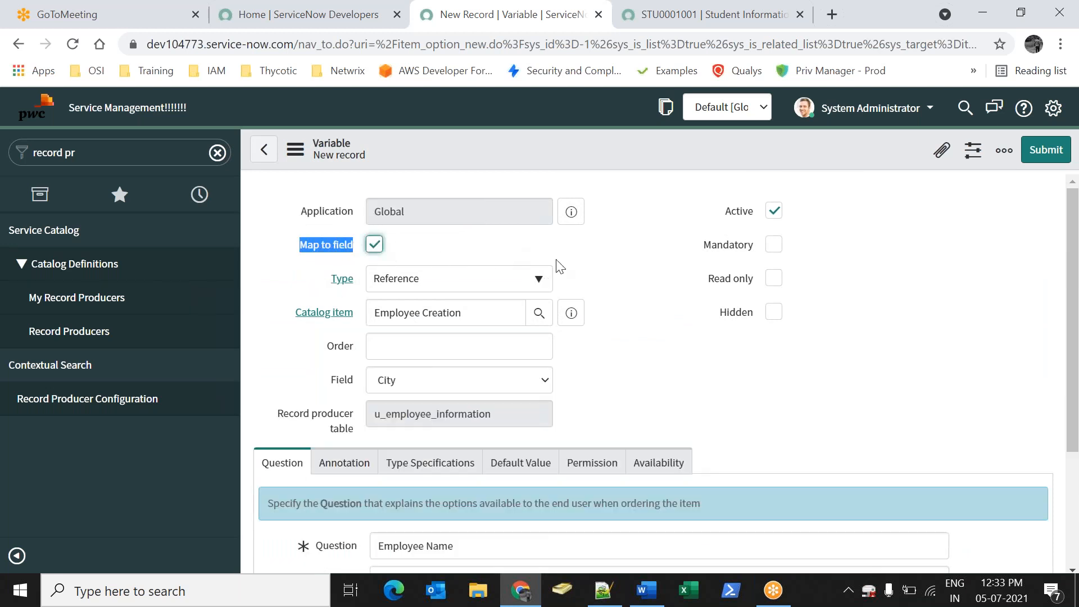
left_click(613, 239)
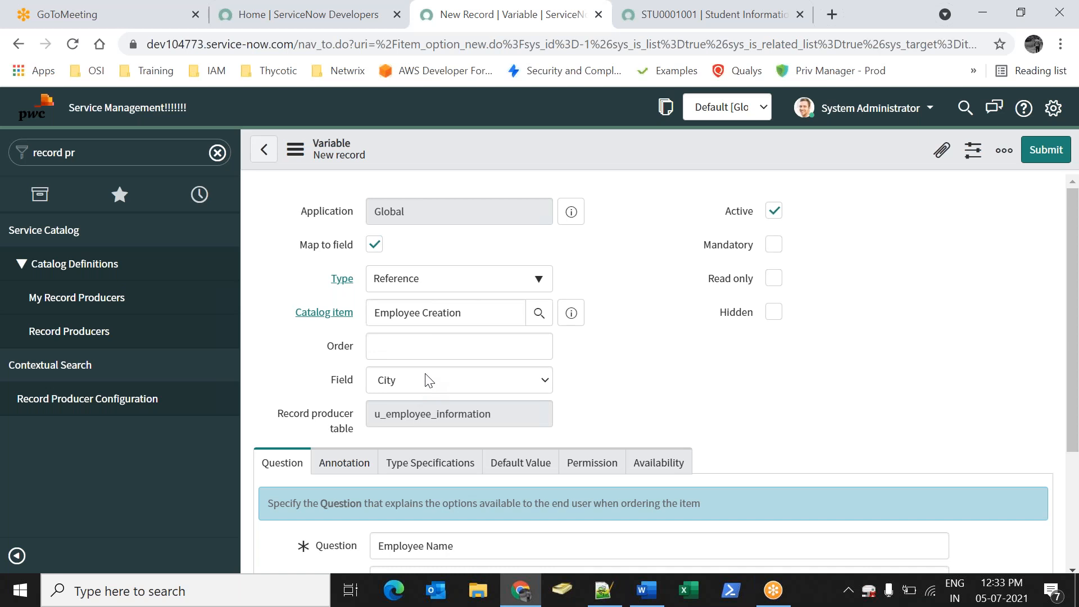
left_click_drag(329, 384, 354, 385)
left_click(392, 384)
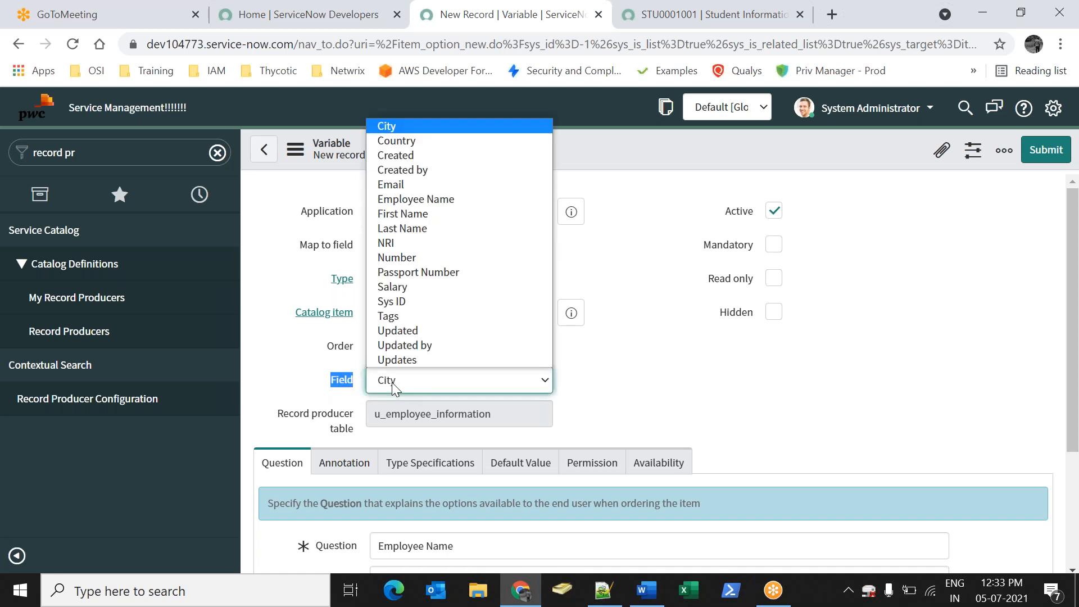
key("e")
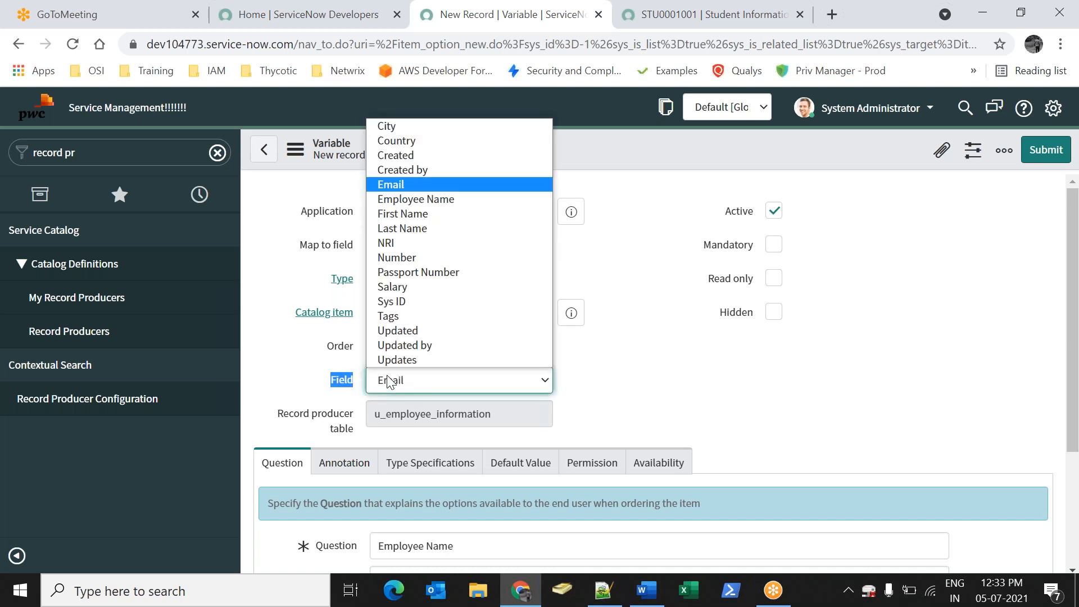
key("Down")
key("Return")
Mark the Employee Name variable mandatory and submit it
left_click(622, 401)
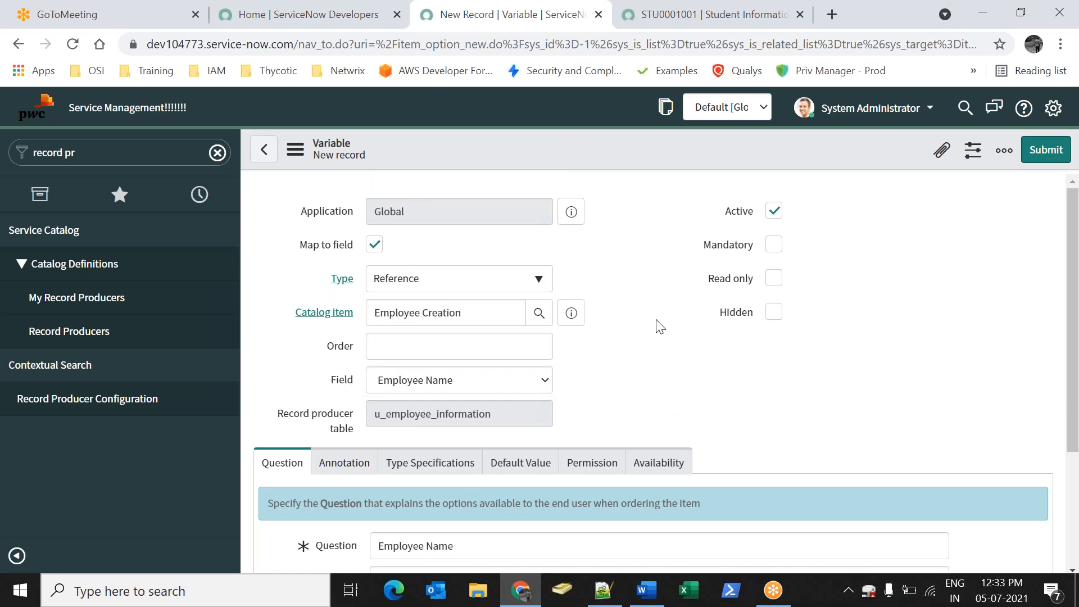
scroll(408, 473, "down", 1)
left_click_drag(468, 462, 288, 479)
left_click(332, 306)
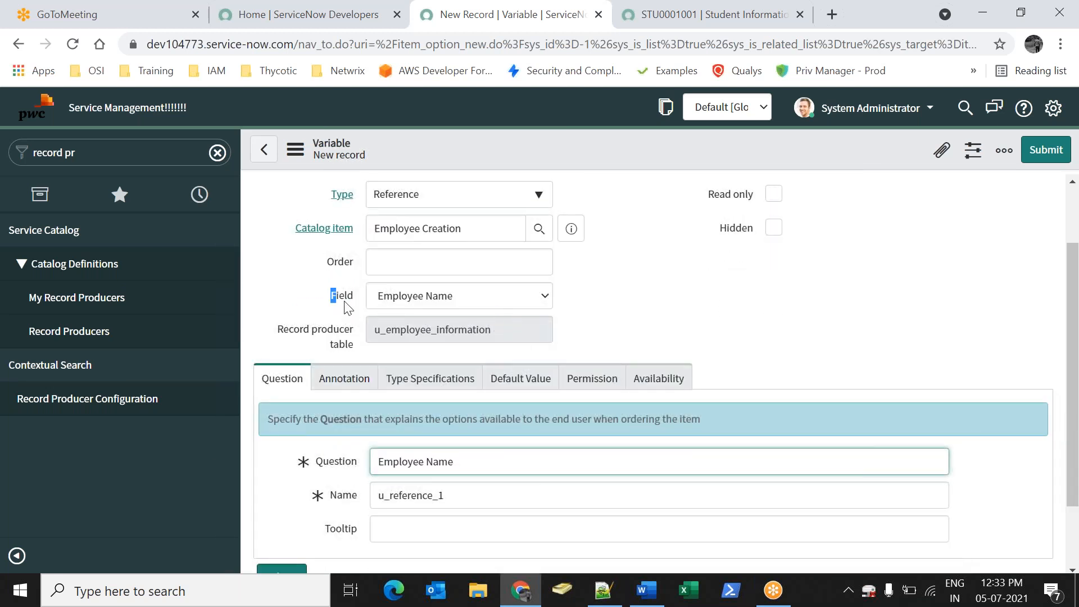
scroll(774, 254, "up", 1)
left_click(774, 245)
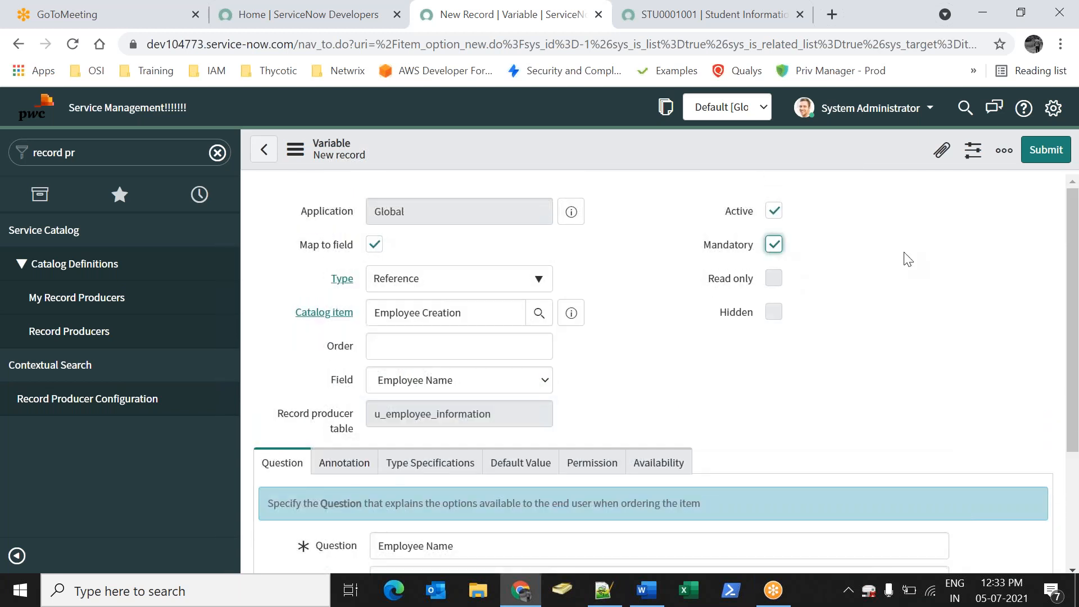
left_click(1034, 160)
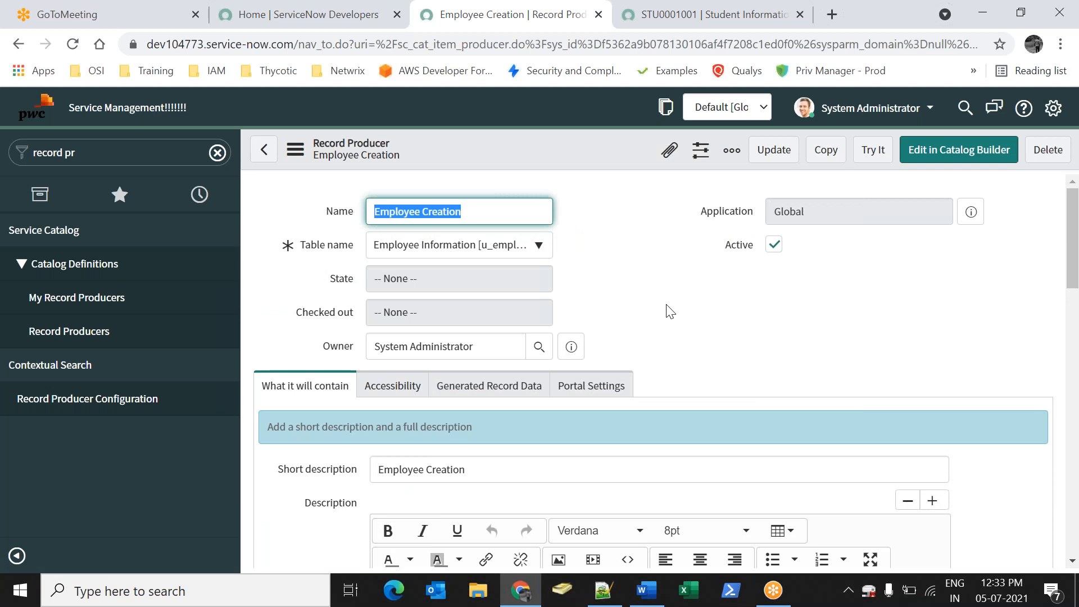
Start a new Employee Creation variable mapped to the First Name field
scroll(616, 324, "down", 10)
scroll(518, 450, "down", 10)
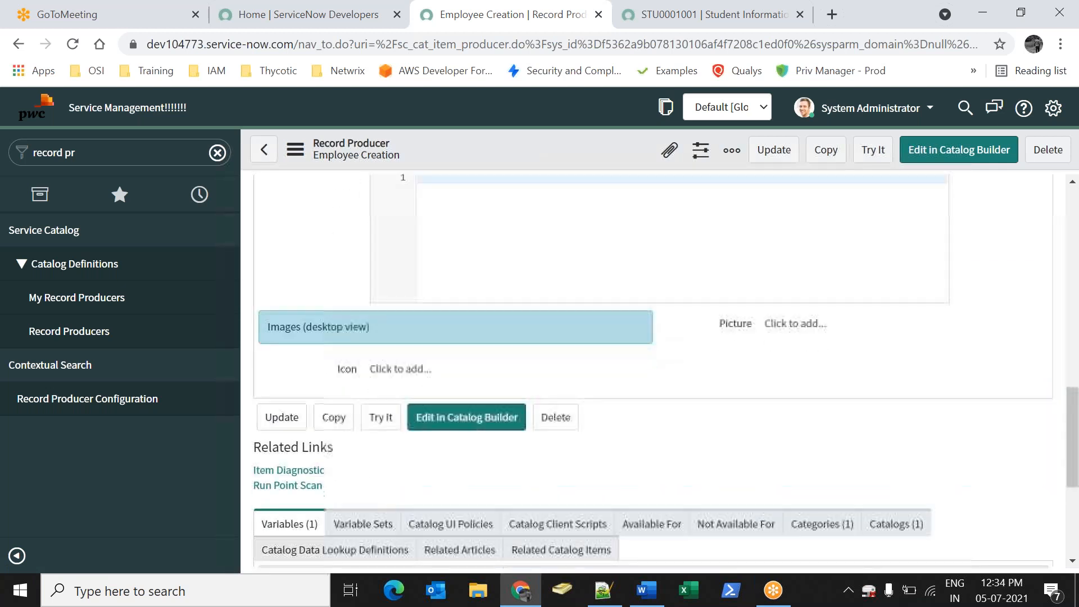
left_click(362, 324)
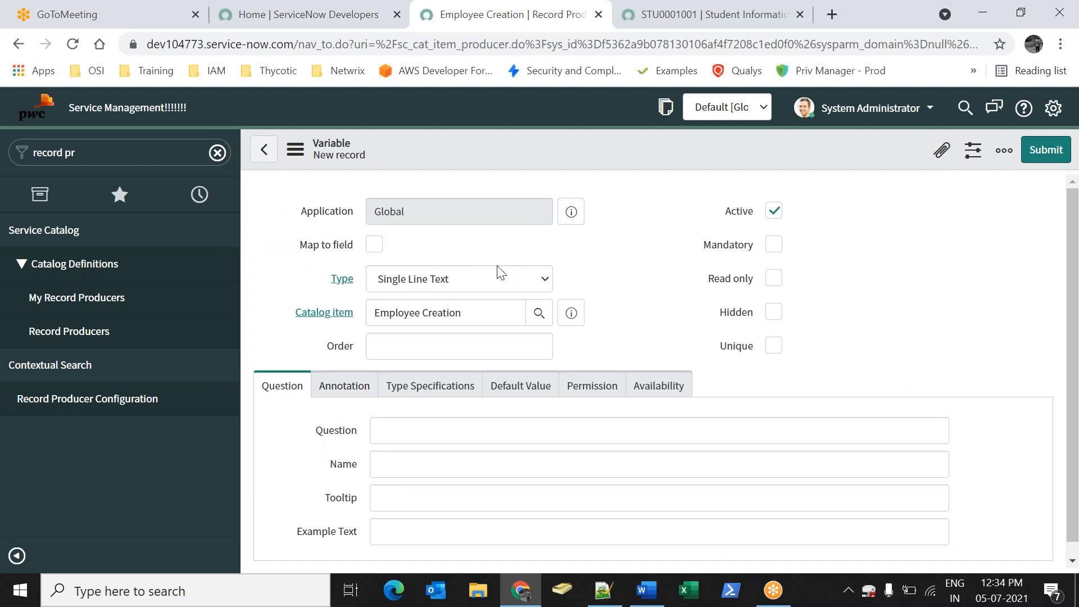
left_click(374, 243)
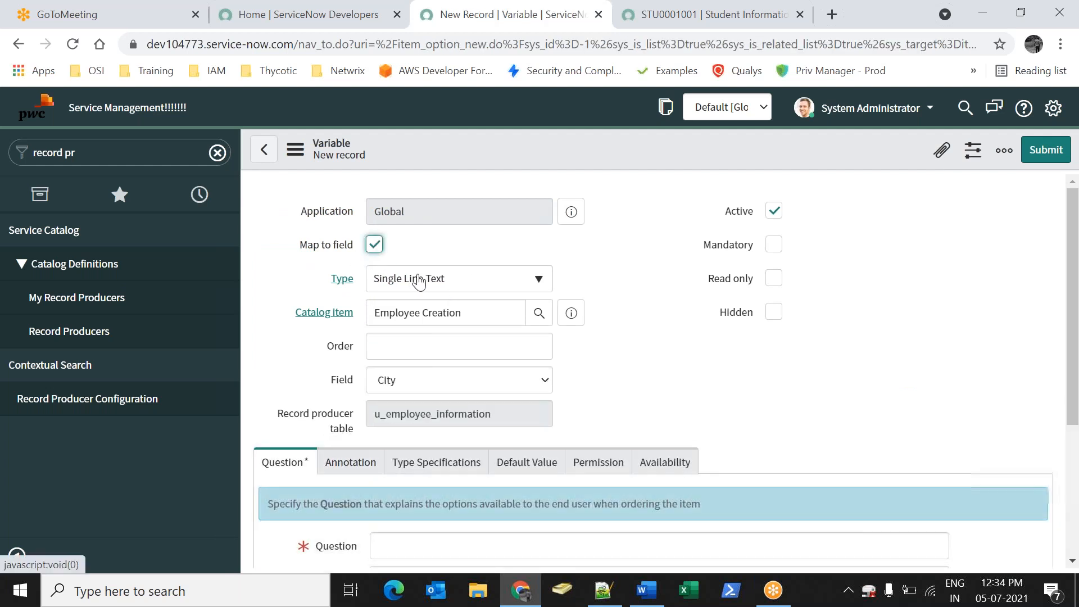
left_click(449, 388)
key("f")
left_click(405, 215)
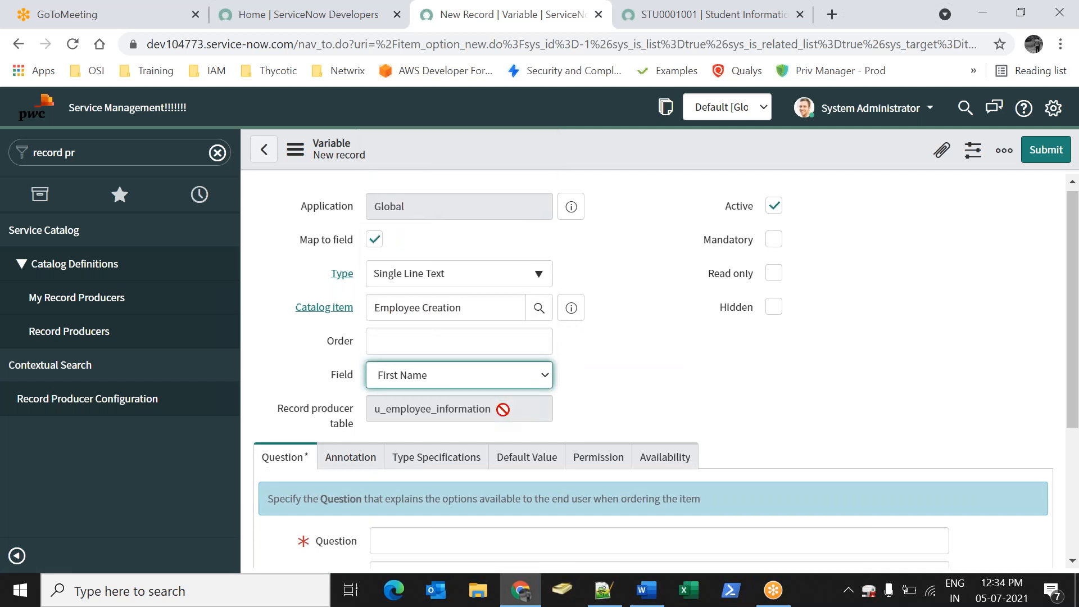
Give it the question 'First Name', make it mandatory, and submit it
scroll(484, 414, "down", 3)
left_click(424, 366)
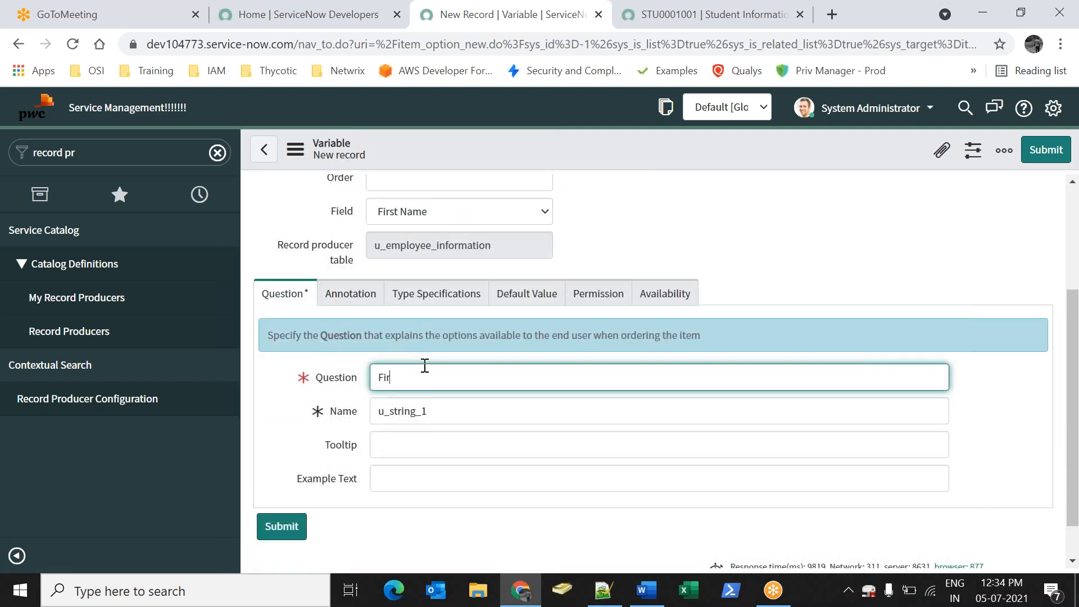
scroll(562, 402, "up", 3)
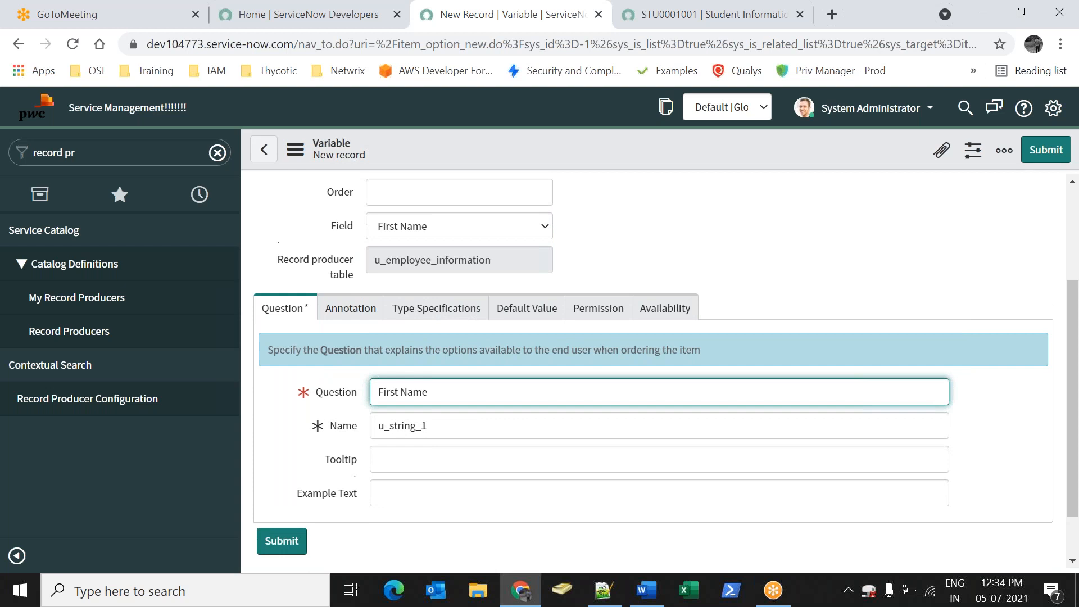
left_click_drag(642, 388, 683, 349)
left_click(774, 244)
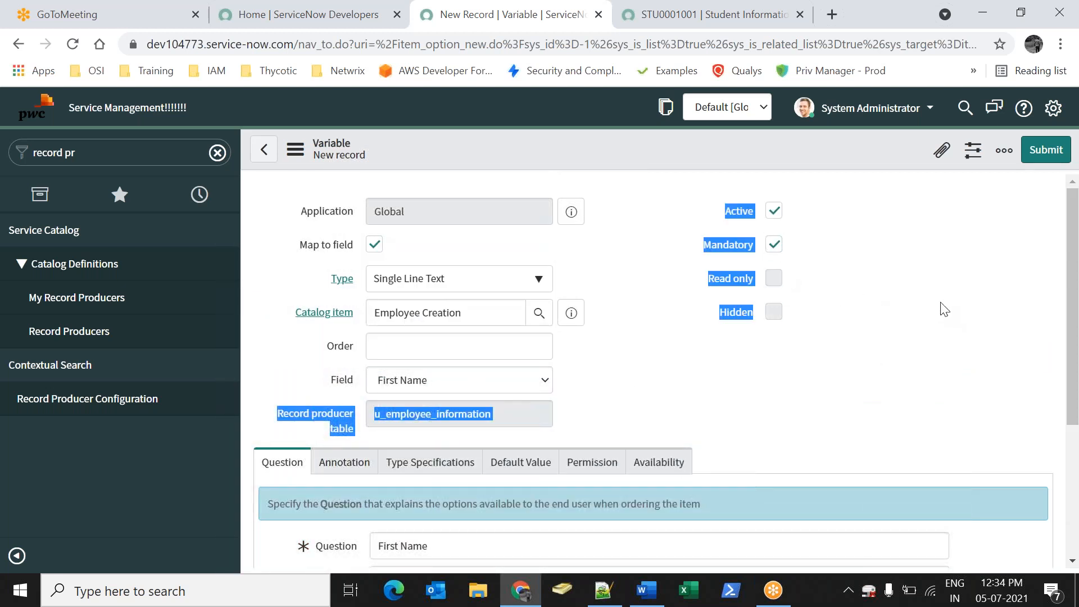
left_click(1034, 163)
left_click(1044, 153)
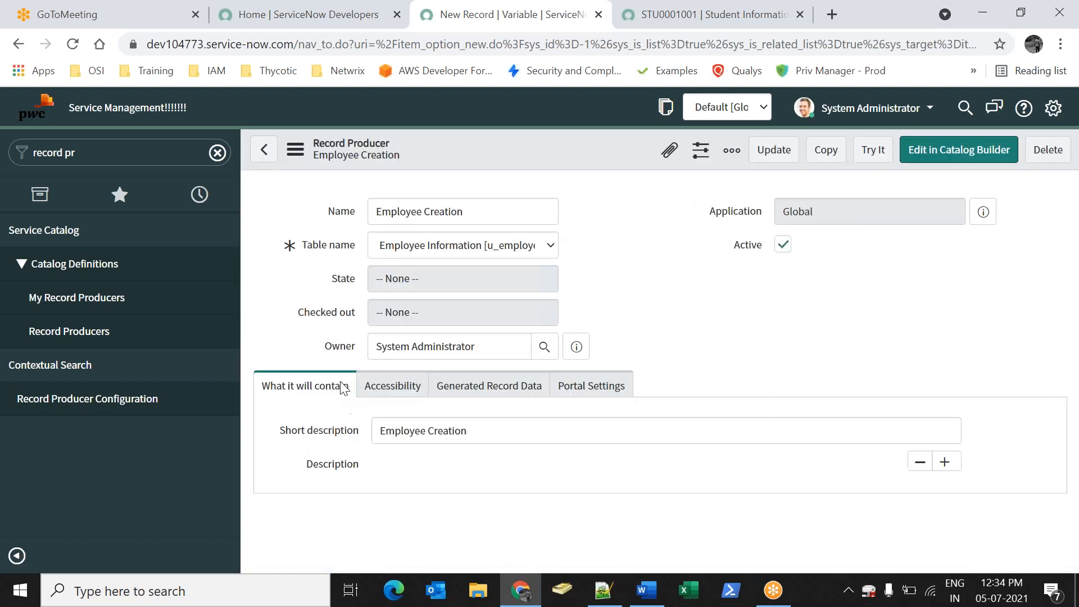
scroll(400, 387, "down", 4)
scroll(399, 387, "up", 2)
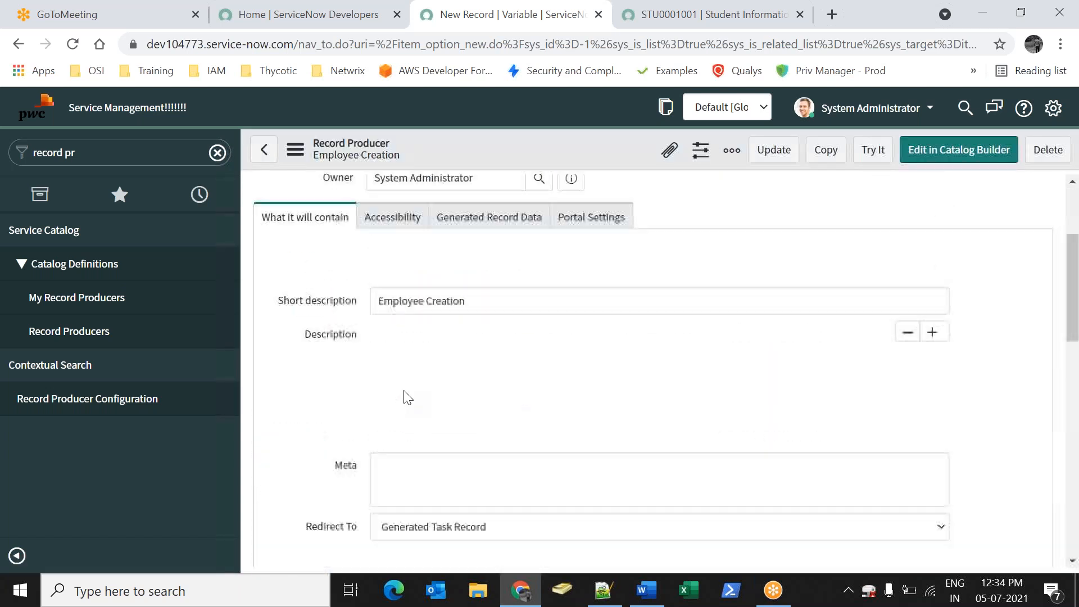
scroll(400, 387, "down", 1)
scroll(403, 394, "down", 12)
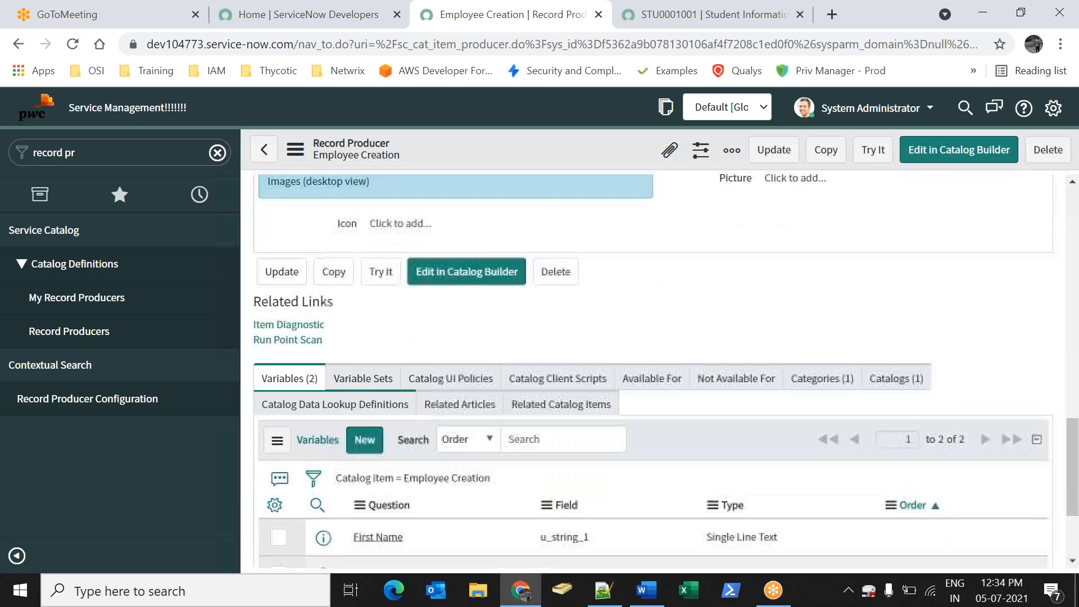
scroll(364, 421, "down", 3)
Start another Single Line Text variable mapped to the Last Name field
left_click(371, 286)
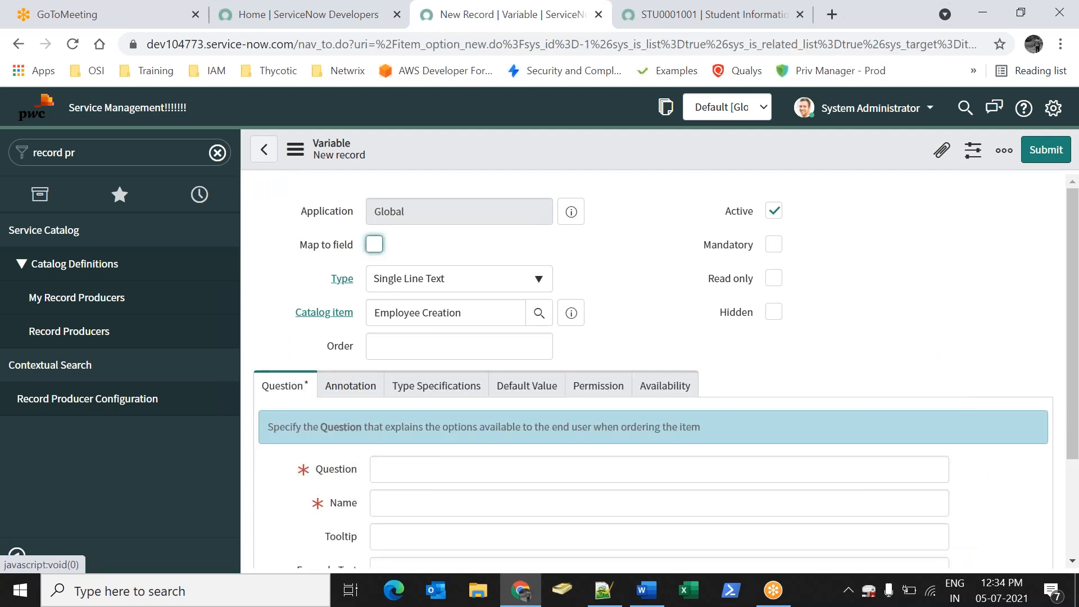
left_click(626, 232)
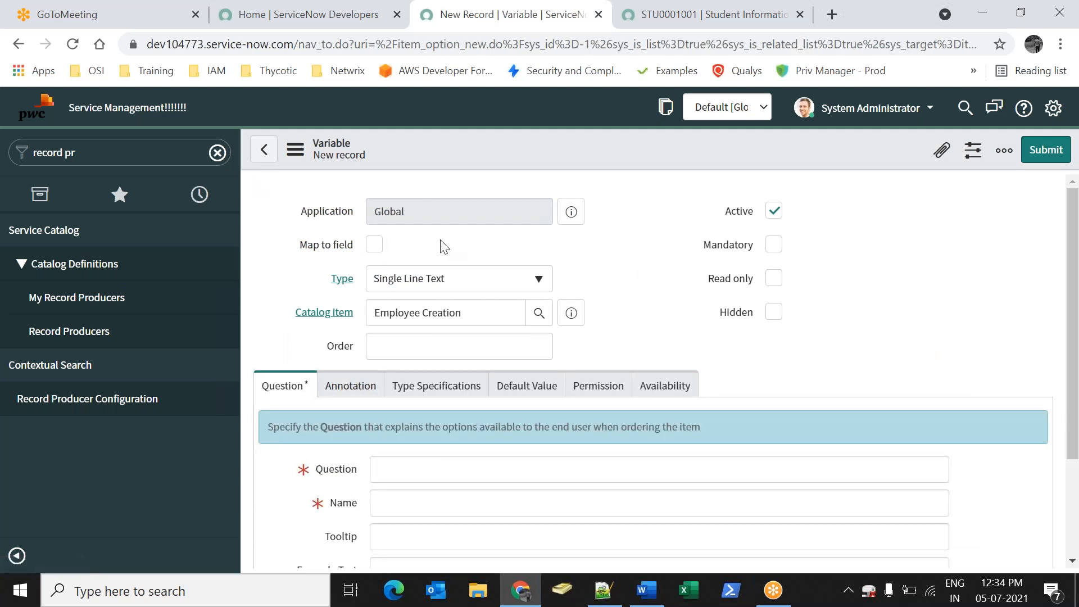
left_click(380, 246)
left_click(423, 279)
left_click(621, 245)
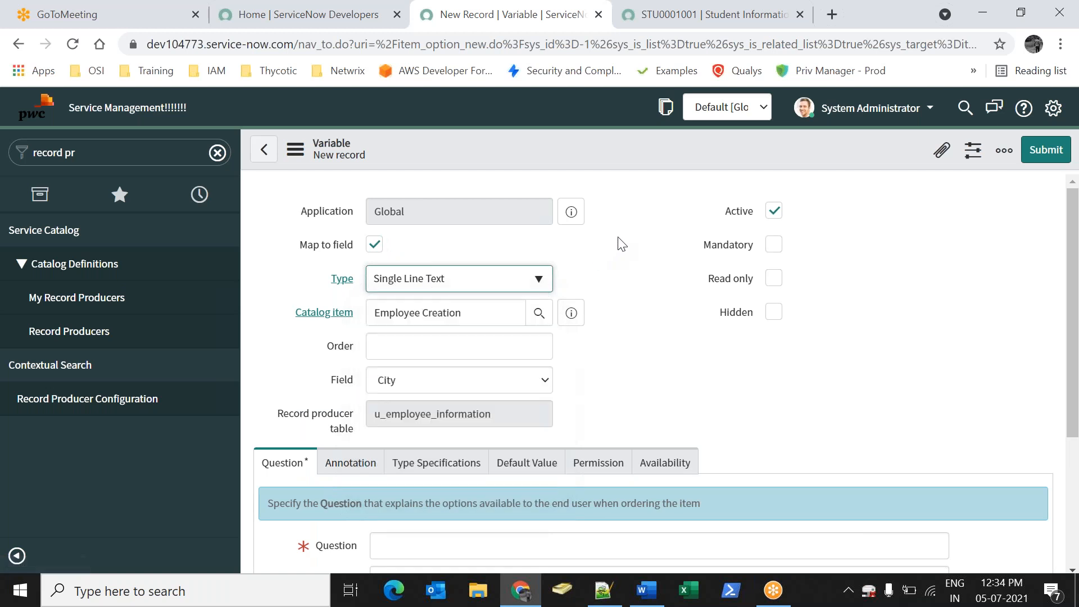
left_click(457, 346)
left_click(603, 309)
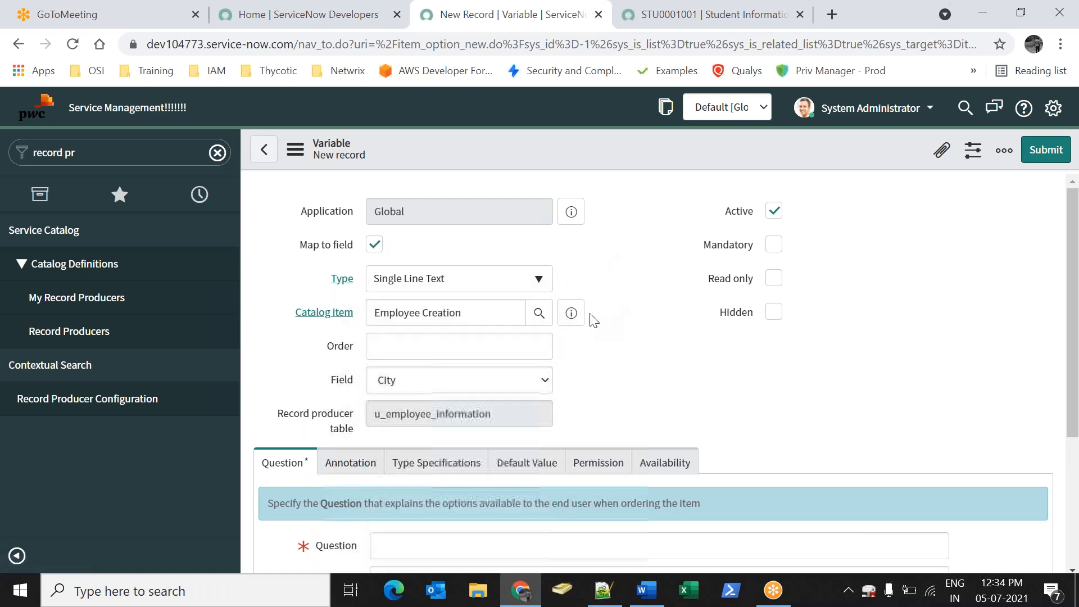
scroll(458, 381, "down", 2)
left_click(470, 305)
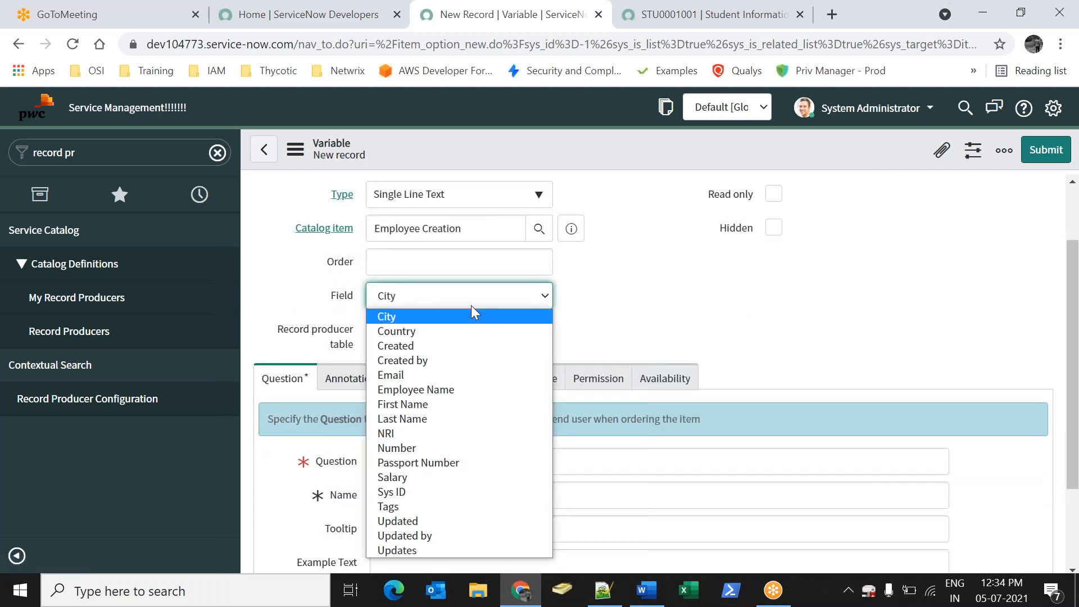
key("l")
left_click(437, 418)
Set its question to 'Last Name', make it mandatory, and submit it
left_click(437, 454)
type("Last")
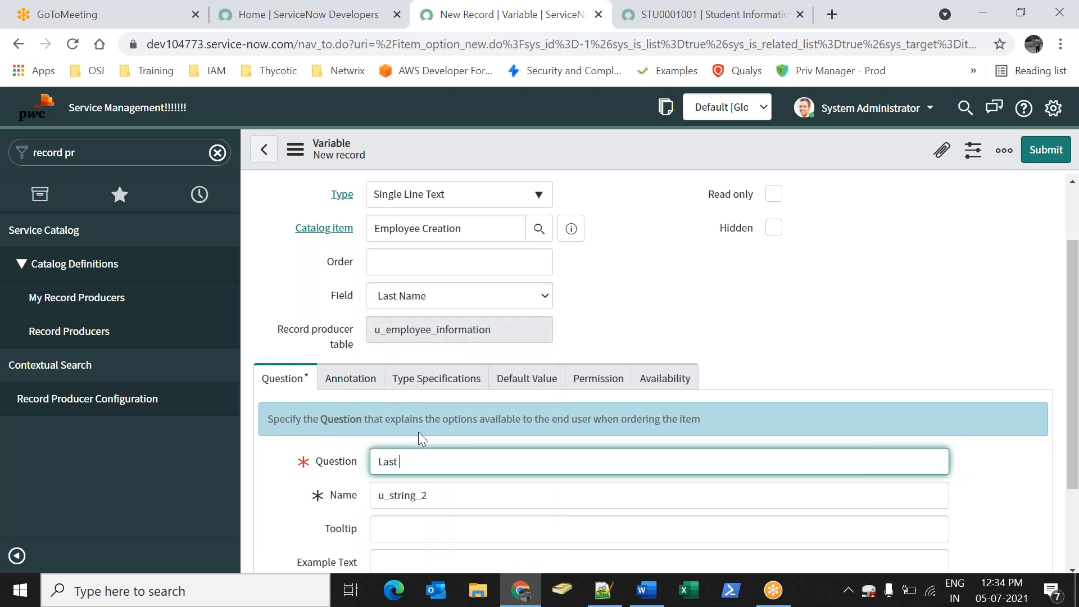
left_click(667, 356)
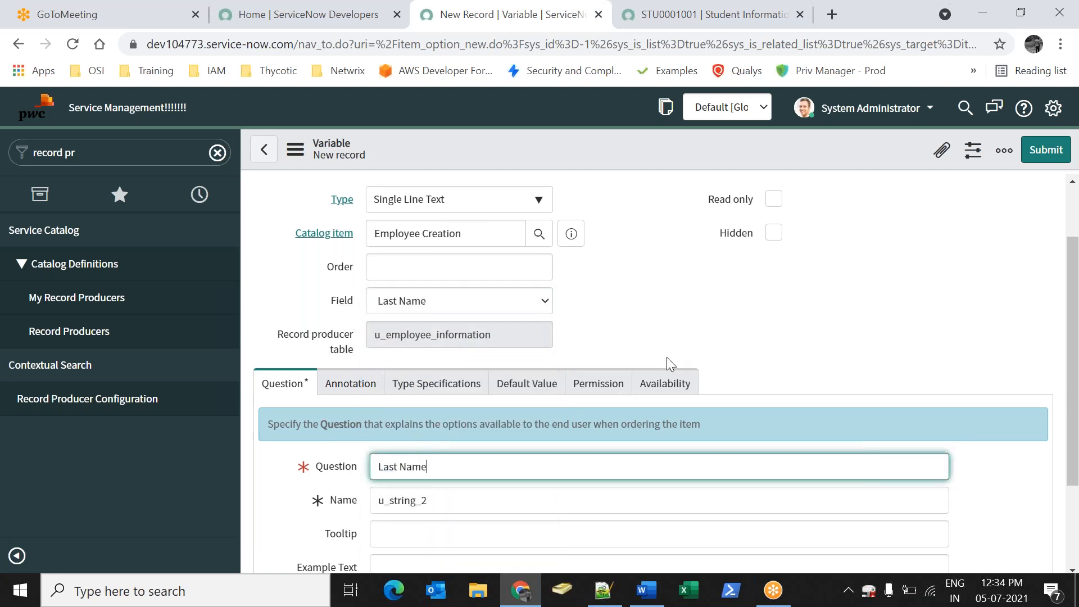
scroll(666, 356, "up", 2)
left_click(774, 244)
left_click(725, 351)
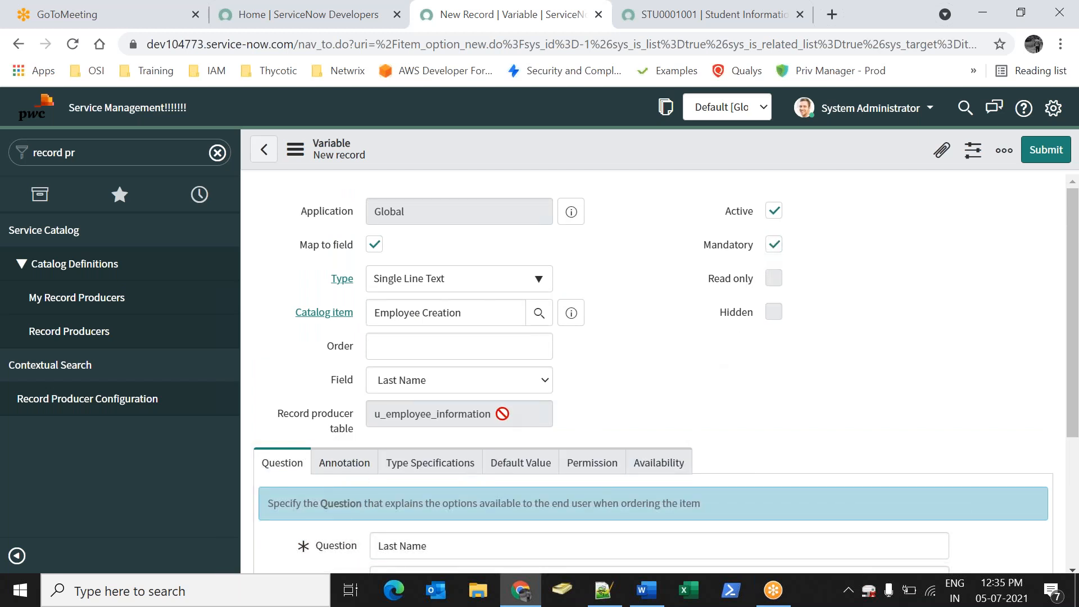
scroll(778, 352, "down", 1)
scroll(778, 352, "up", 1)
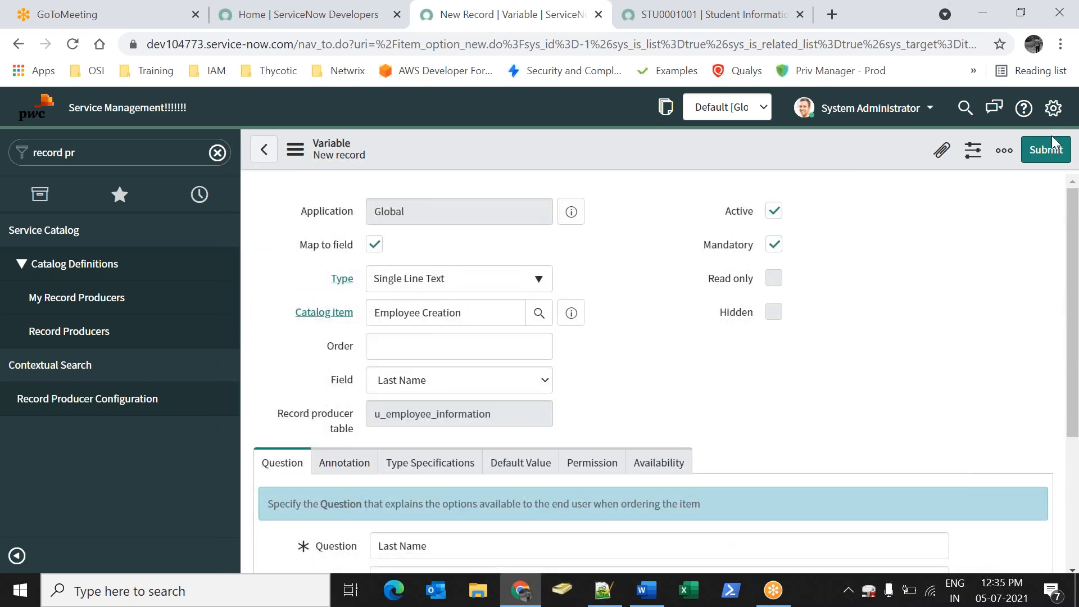
left_click(1040, 152)
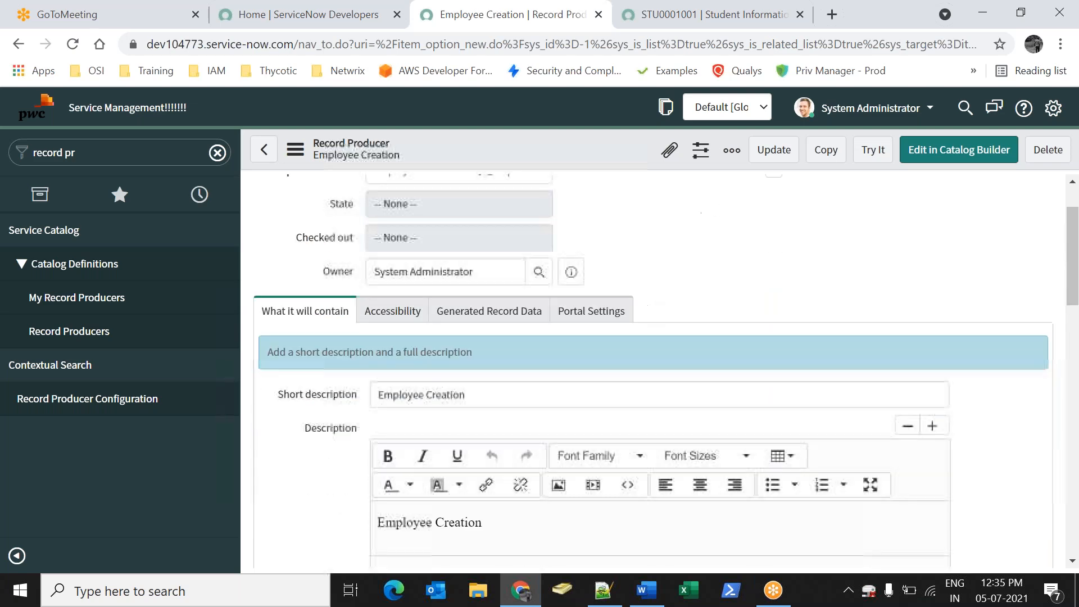
scroll(641, 308, "down", 15)
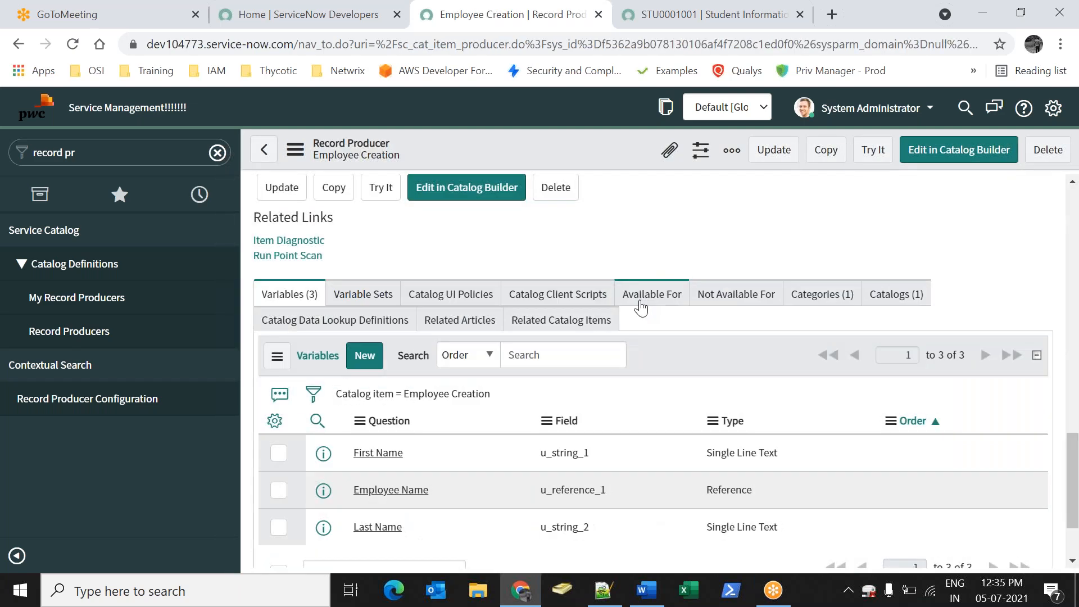
scroll(532, 346, "up", 6)
scroll(531, 349, "down", 8)
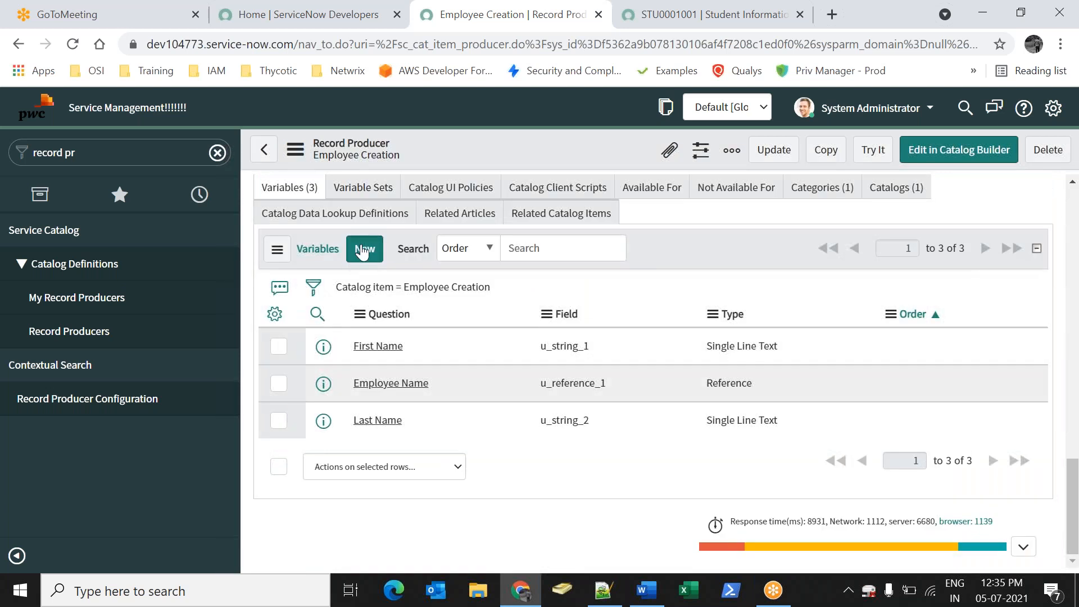
Create a mandatory 'Email' variable mapped to the Email field and submit it
left_click(363, 250)
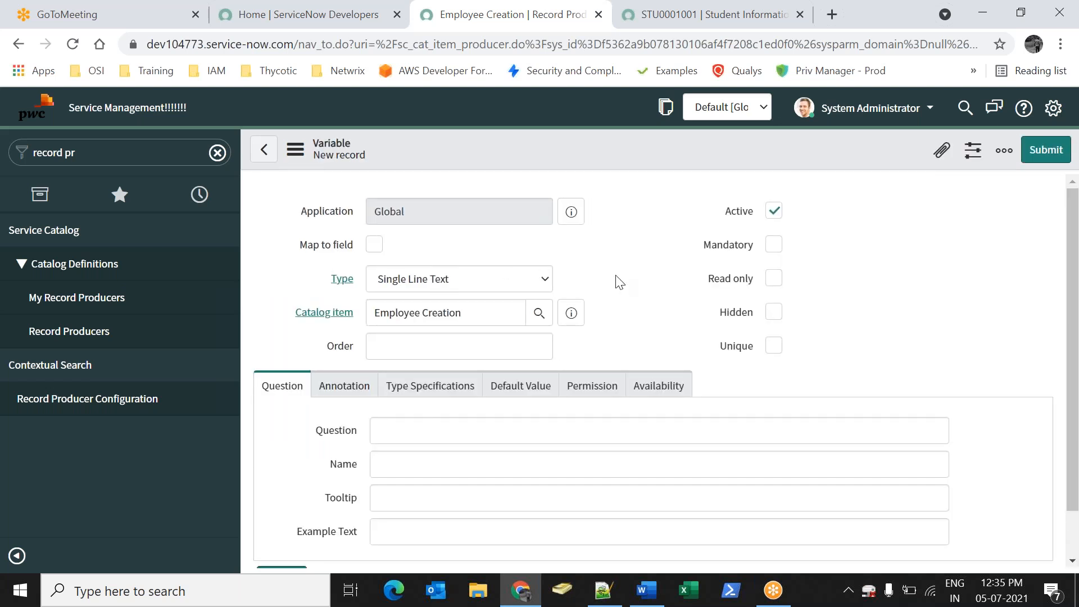
scroll(645, 290, "down", 3)
scroll(506, 270, "up", 3)
left_click(373, 245)
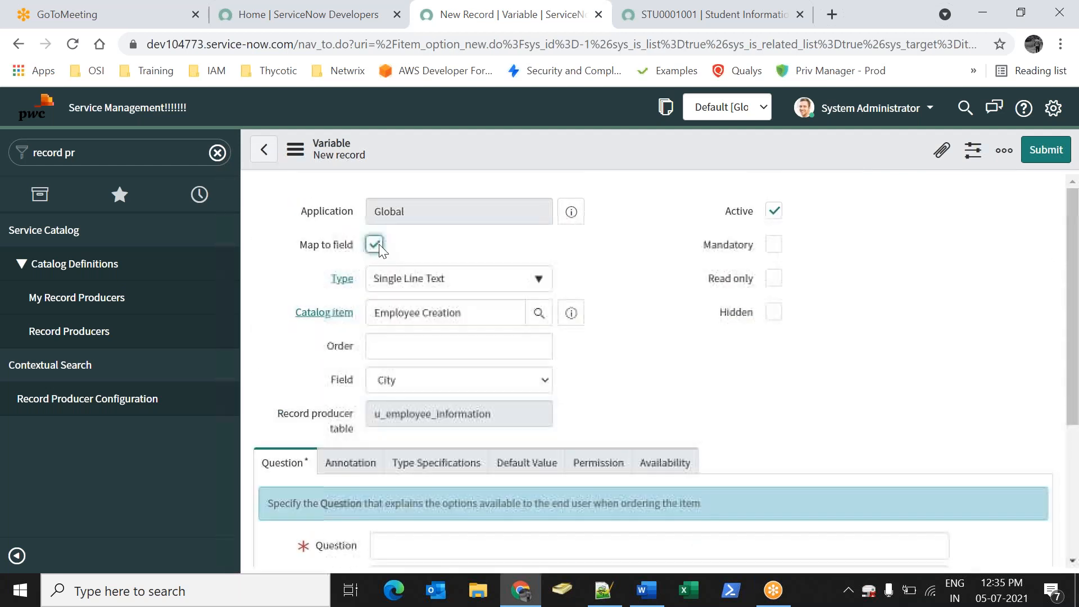
left_click(423, 385)
key("e")
left_click(403, 186)
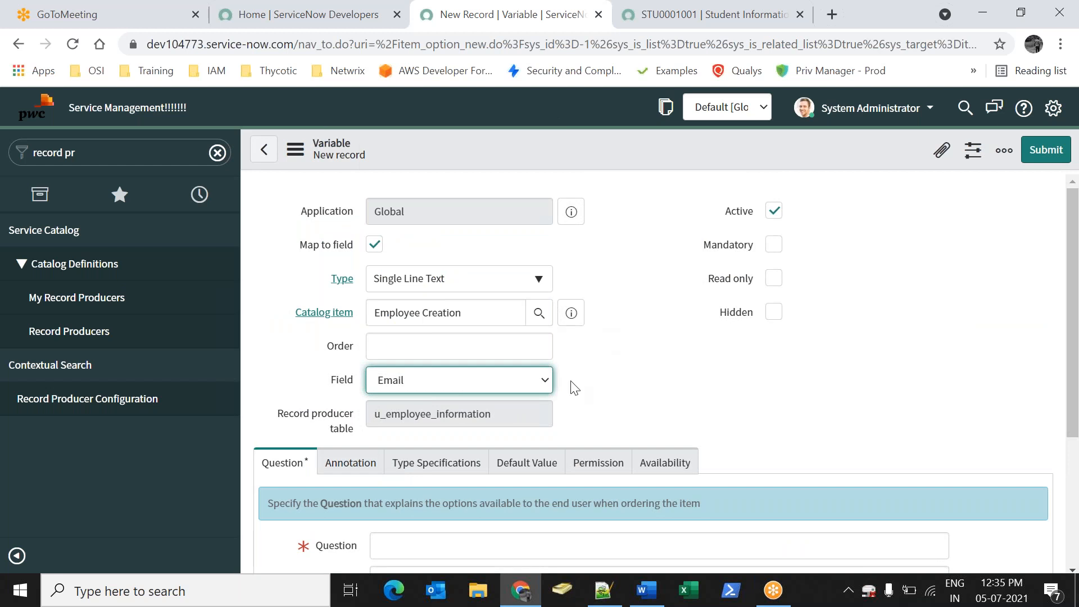
scroll(575, 388, "down", 3)
left_click(476, 372)
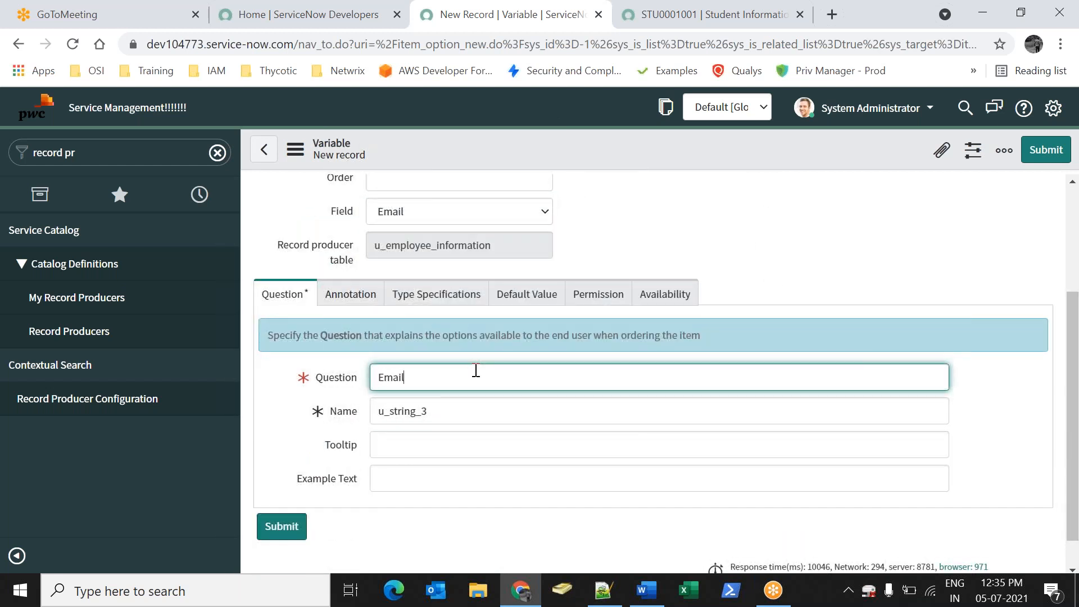
scroll(652, 370, "up", 3)
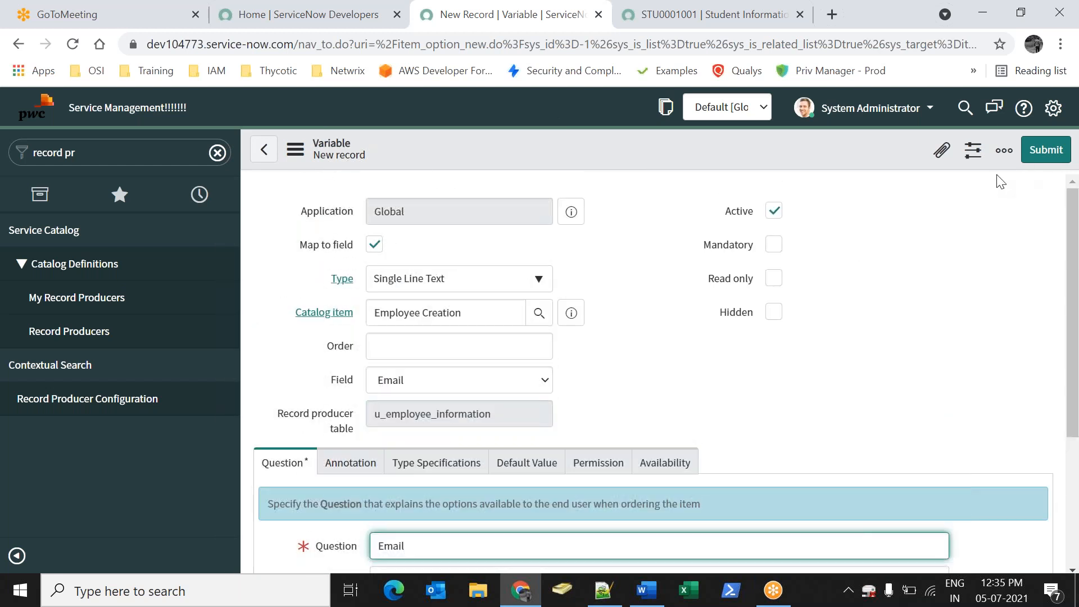
left_click(774, 245)
left_click(1045, 150)
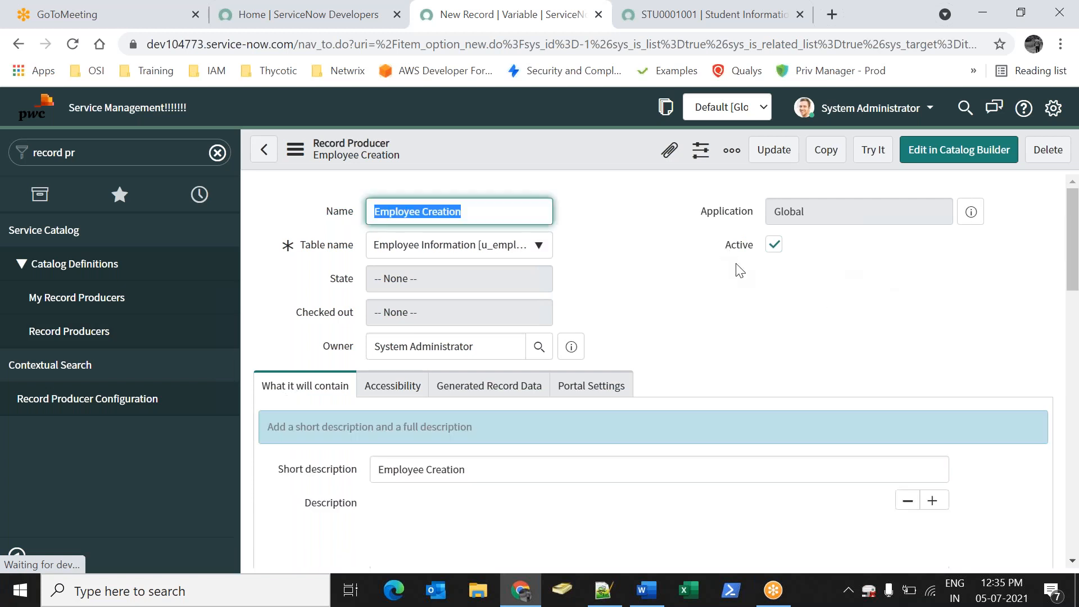
scroll(378, 458, "down", 12)
scroll(382, 421, "down", 7)
left_click(372, 278)
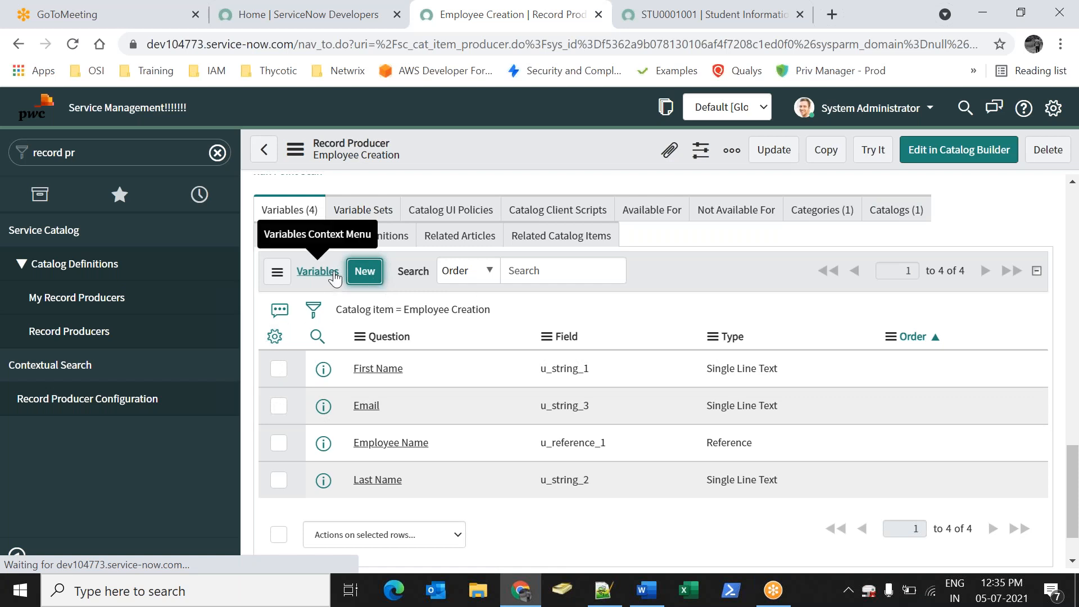
left_click(370, 272)
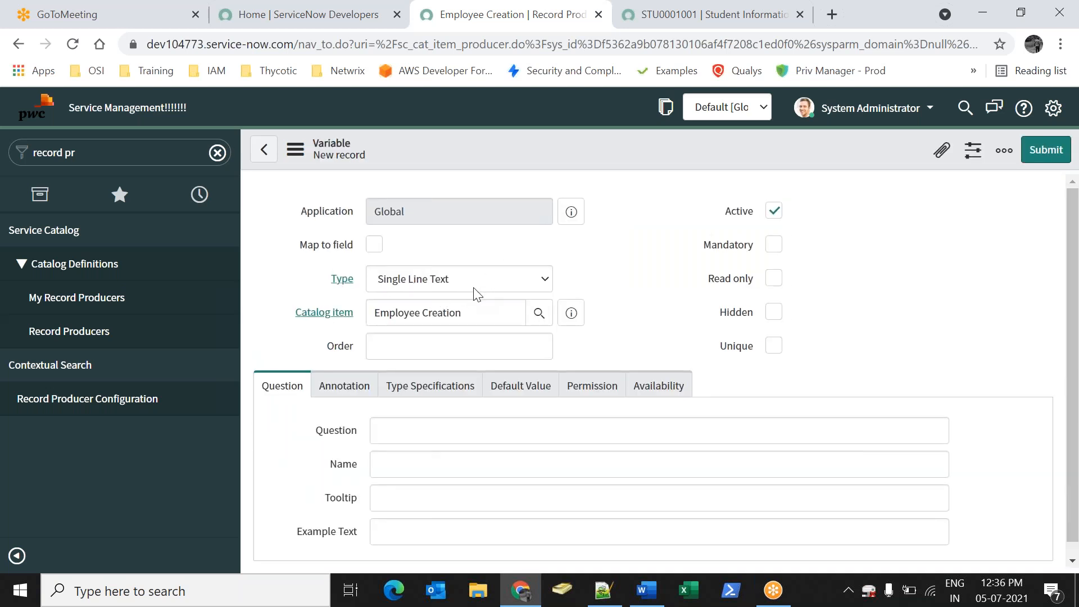
left_click(464, 281)
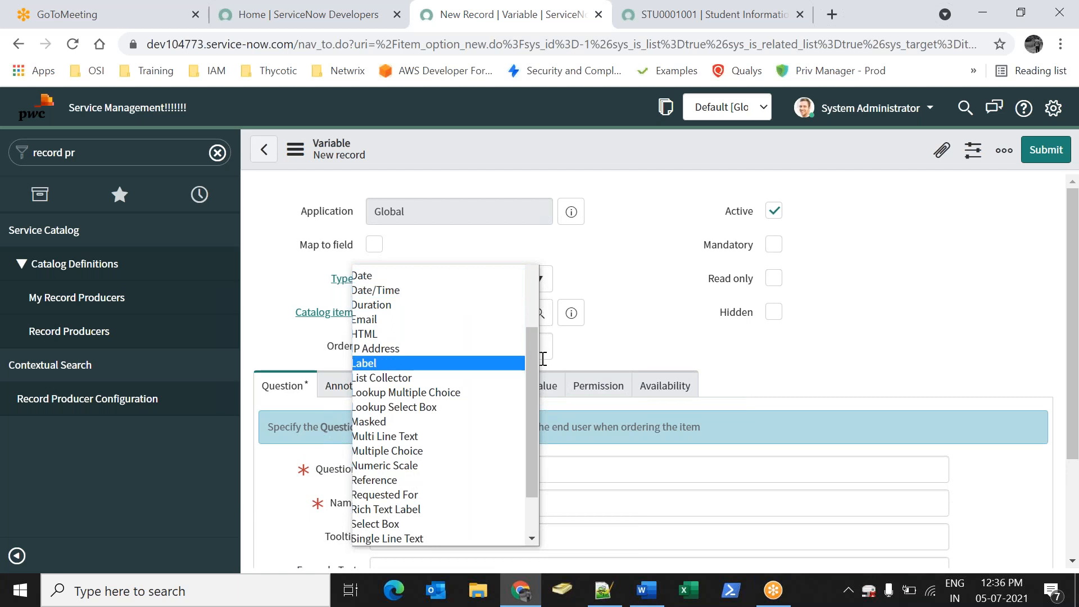
left_click_drag(533, 363, 532, 396)
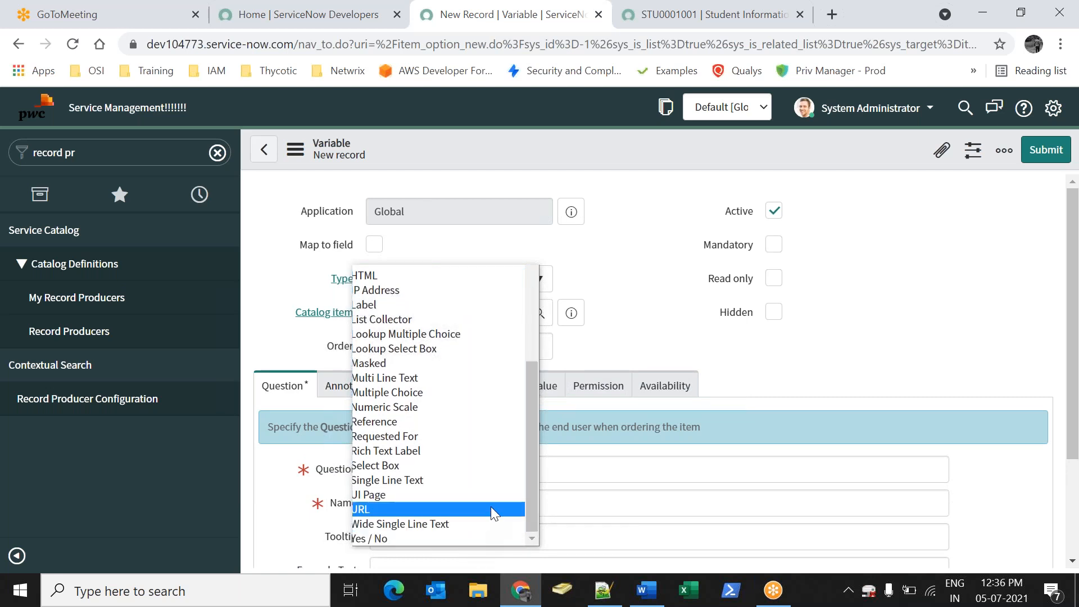
left_click_drag(528, 498, 544, 392)
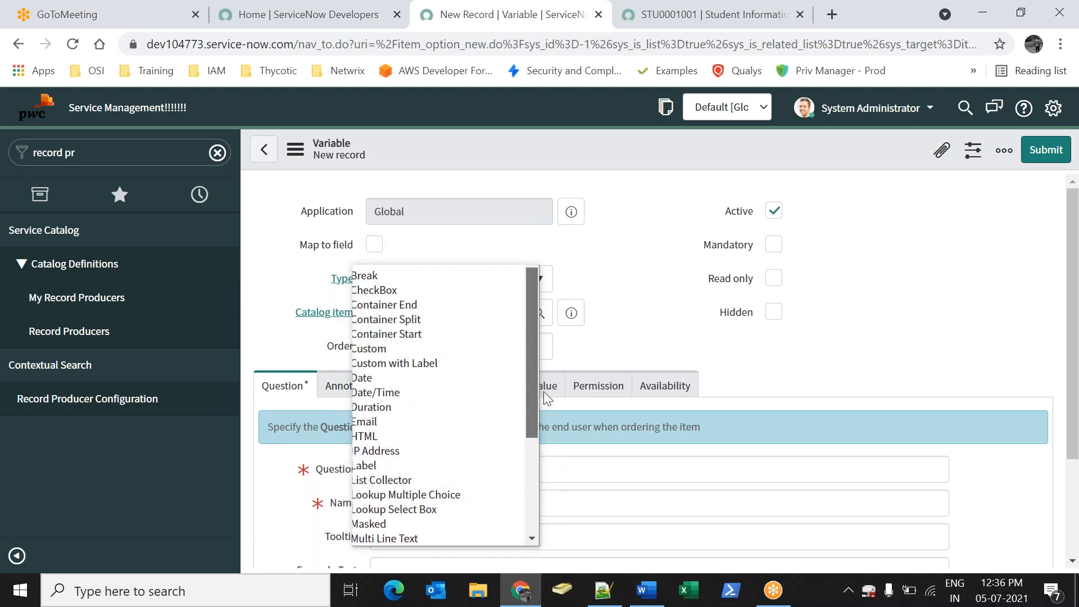
left_click(602, 264)
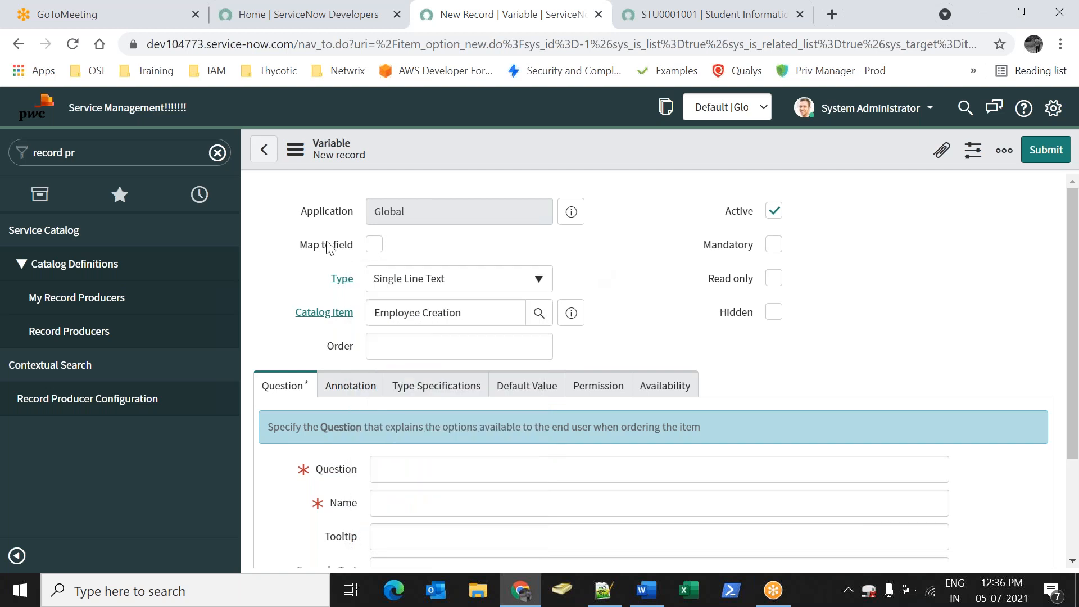
left_click(265, 150)
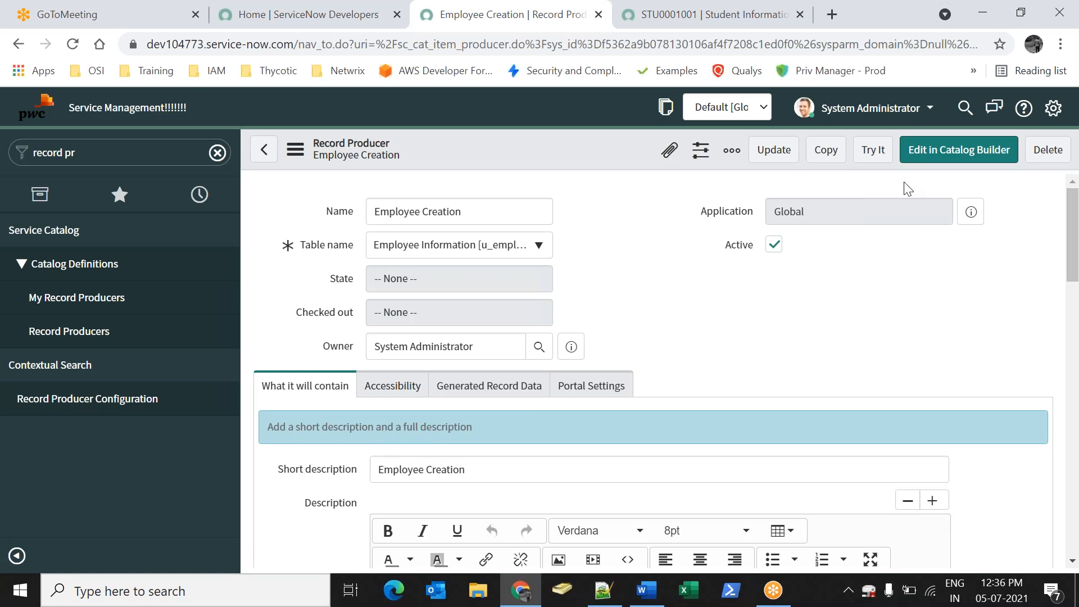
Try the Employee Creation form, checking its Email and Last Name fields, then open Record Producers
left_click(862, 151)
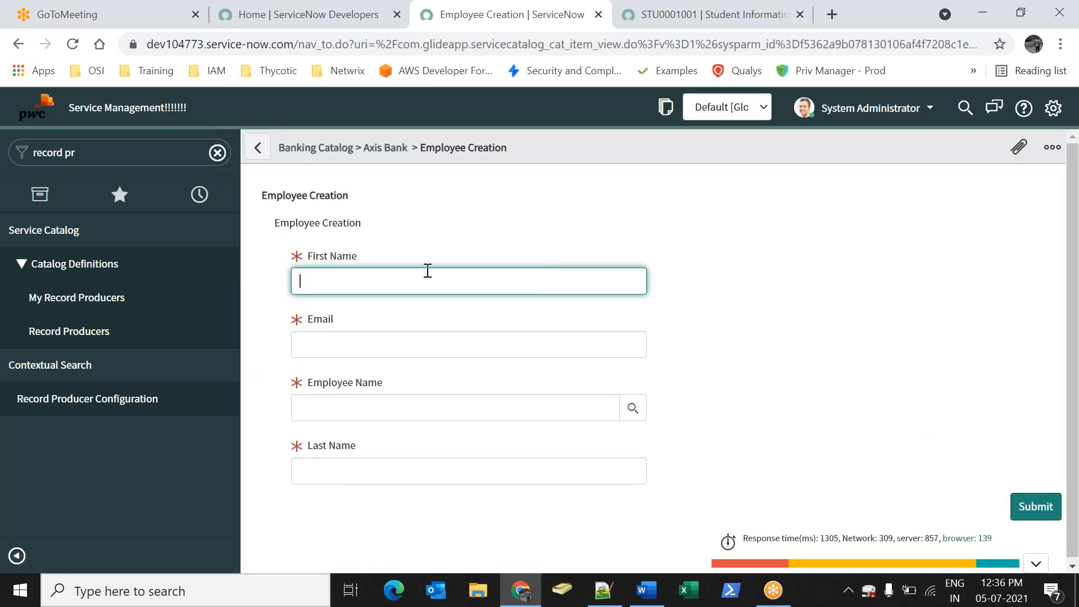
left_click(364, 346)
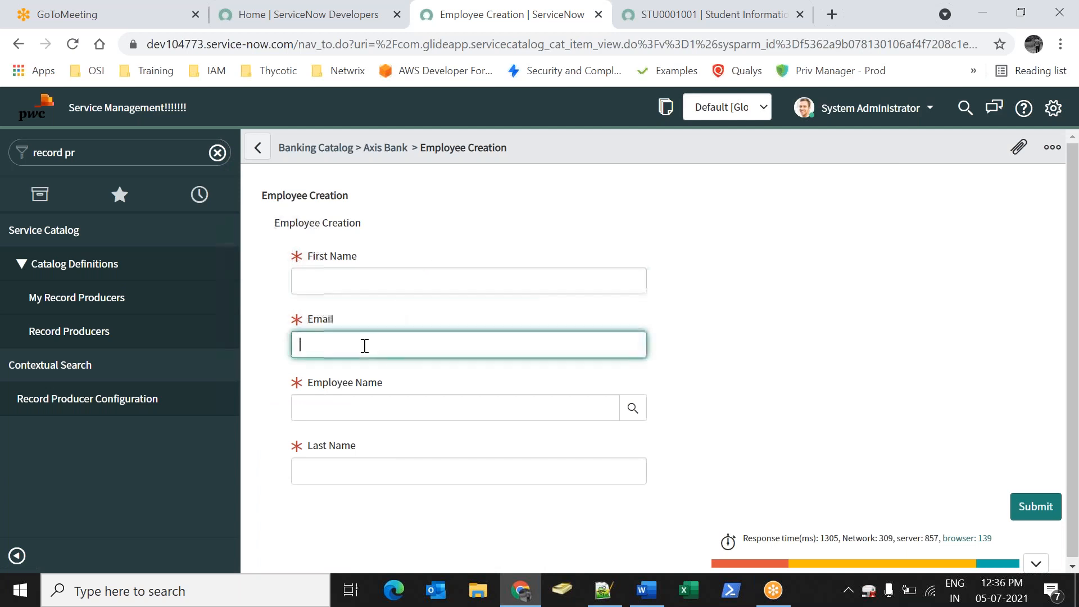
left_click(362, 472)
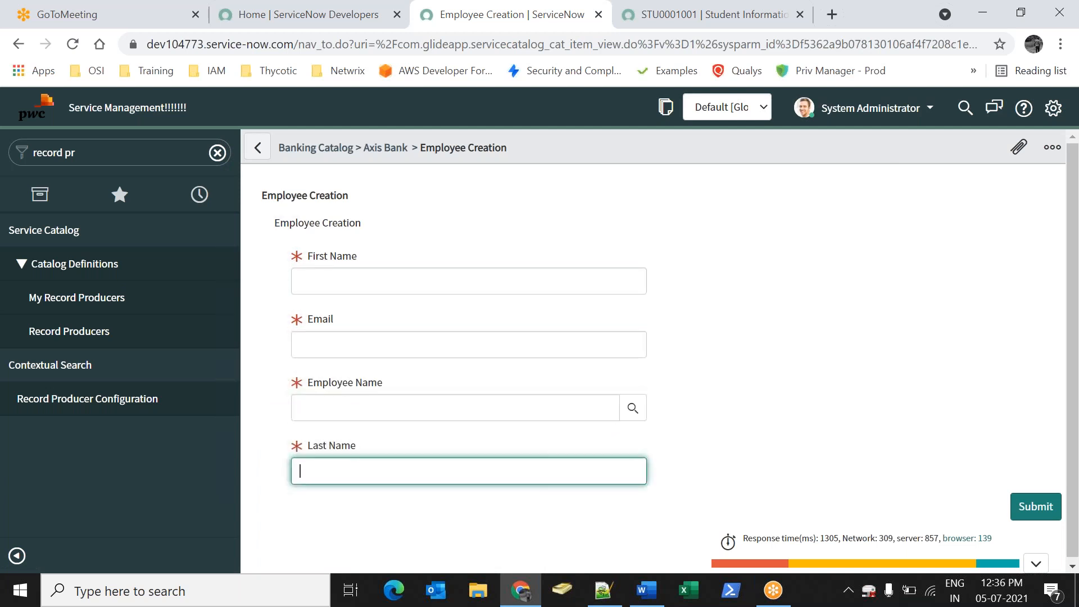
left_click(255, 149)
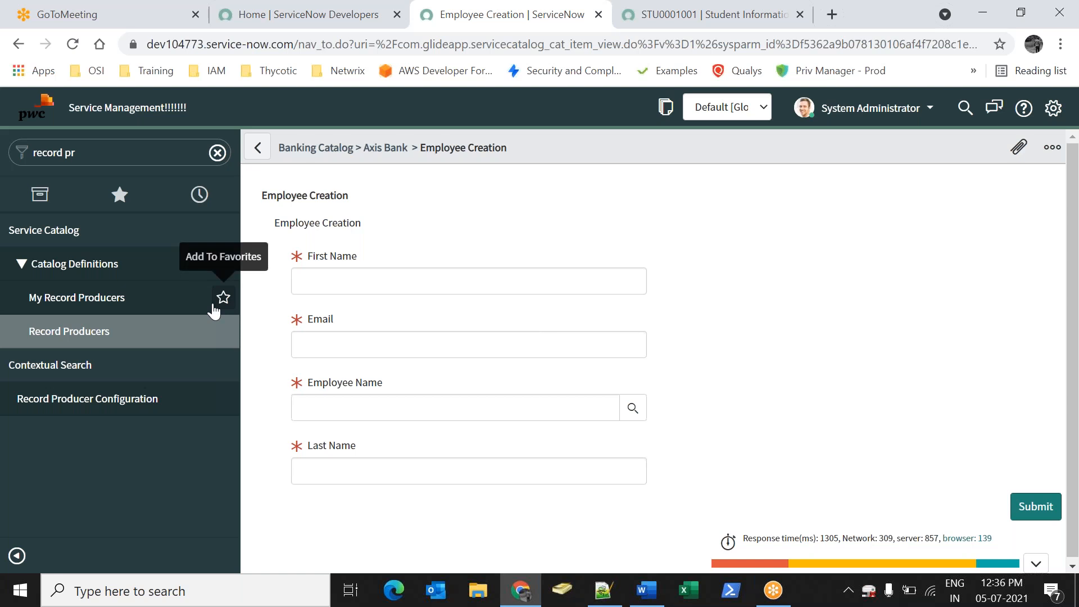
left_click(142, 341)
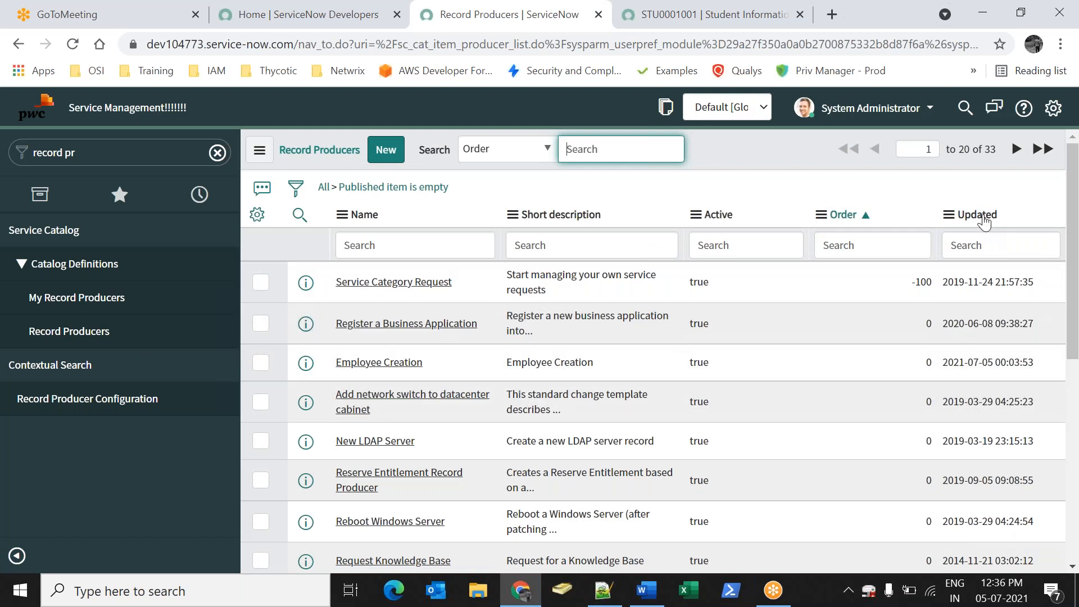
Open the Employee Creation record producer from the list sorted by last update
left_click(984, 219)
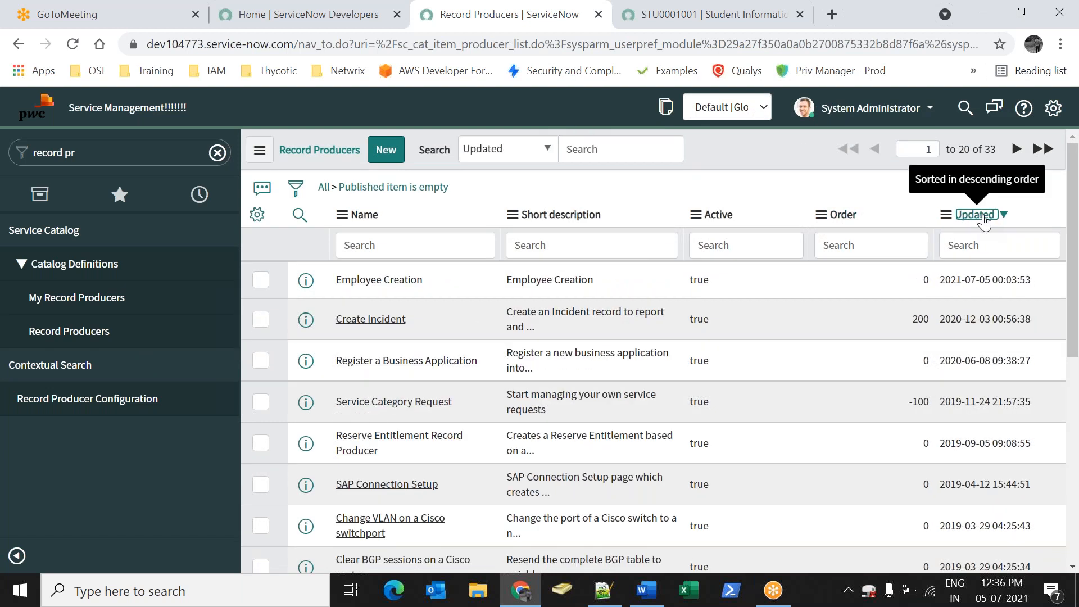
left_click(366, 279)
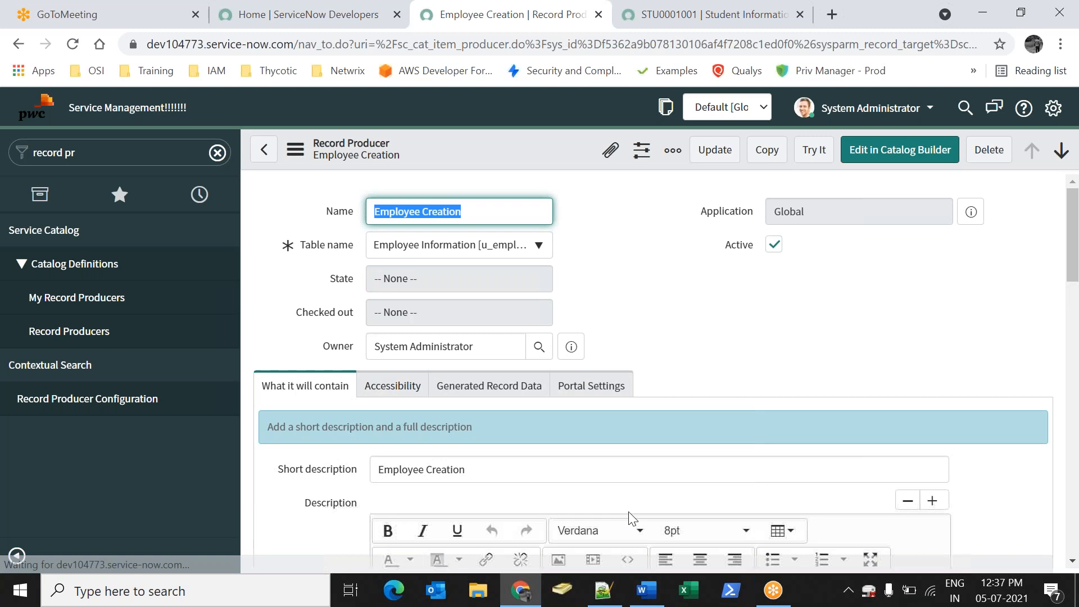
left_click(678, 345)
left_click_drag(1074, 268, 1067, 216)
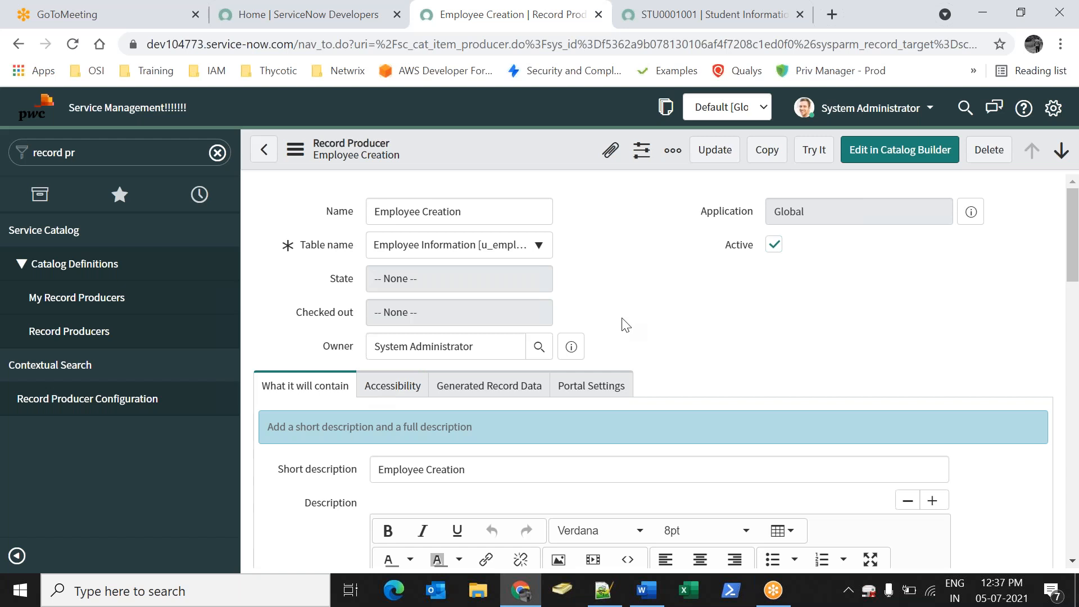
scroll(625, 325, "down", 15)
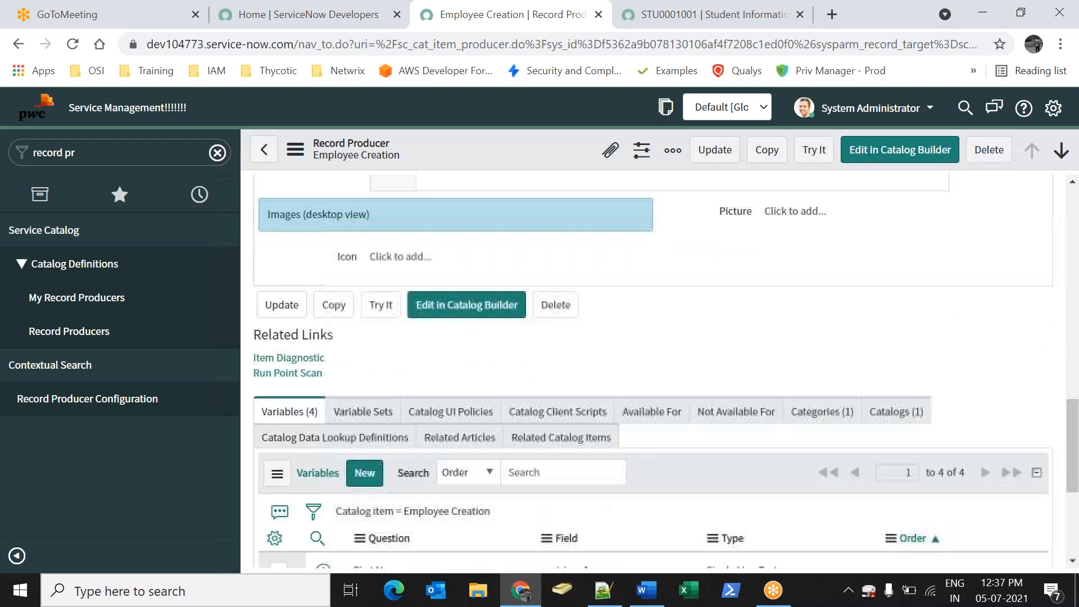
scroll(943, 319, "down", 5)
Set variable orders: First Name 2, Email 3, Employee Name 4, Last Name 5
double_click(943, 318)
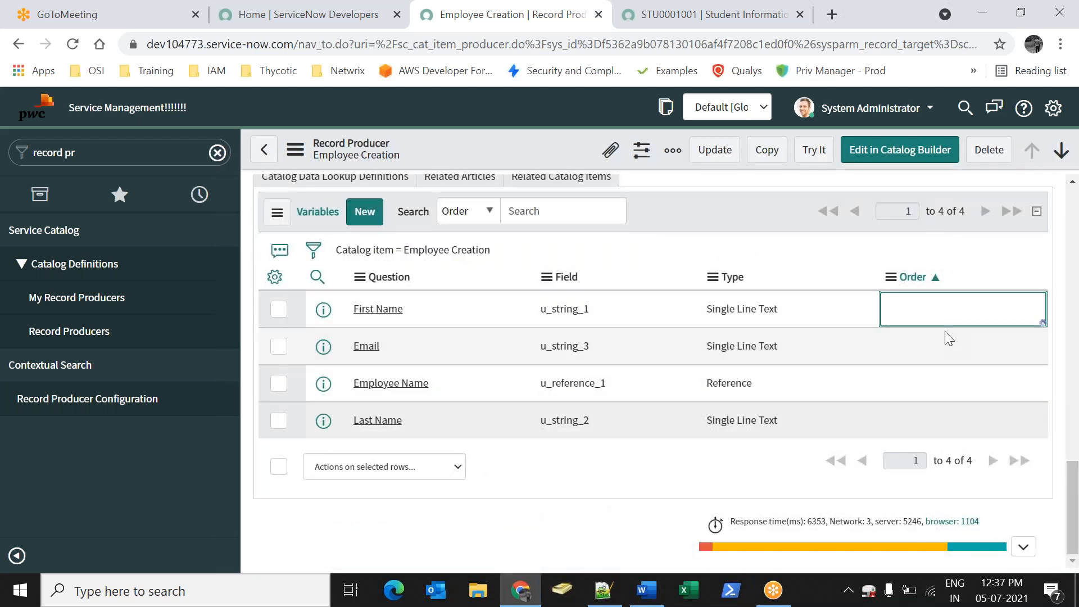
type("2")
key("Return")
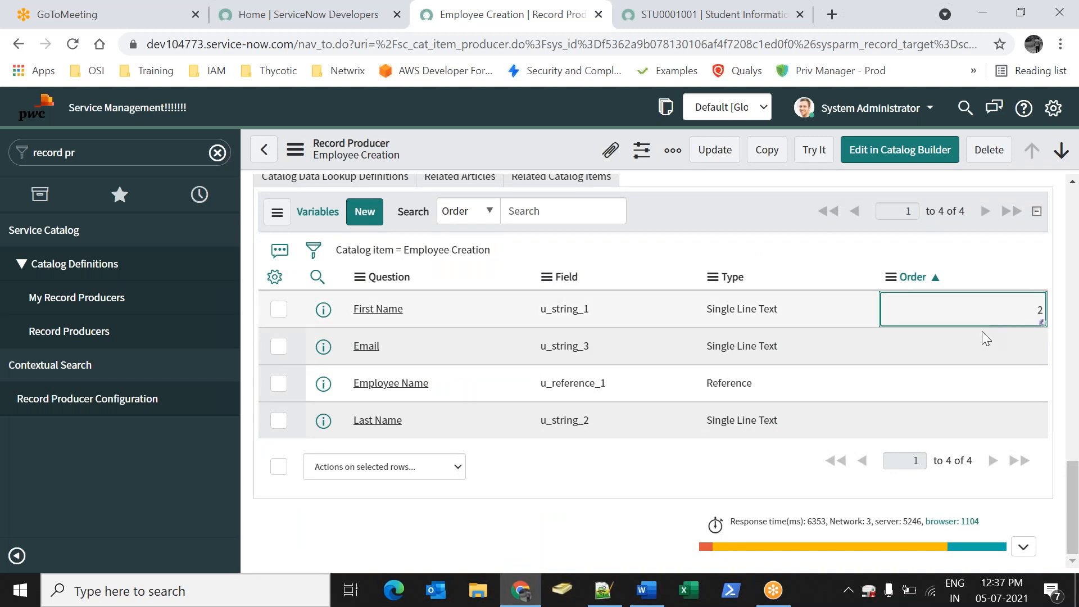
left_click(977, 359)
left_click(978, 358)
type("3")
left_click(994, 347)
left_click(981, 383)
left_click(981, 384)
type("4")
left_click(996, 386)
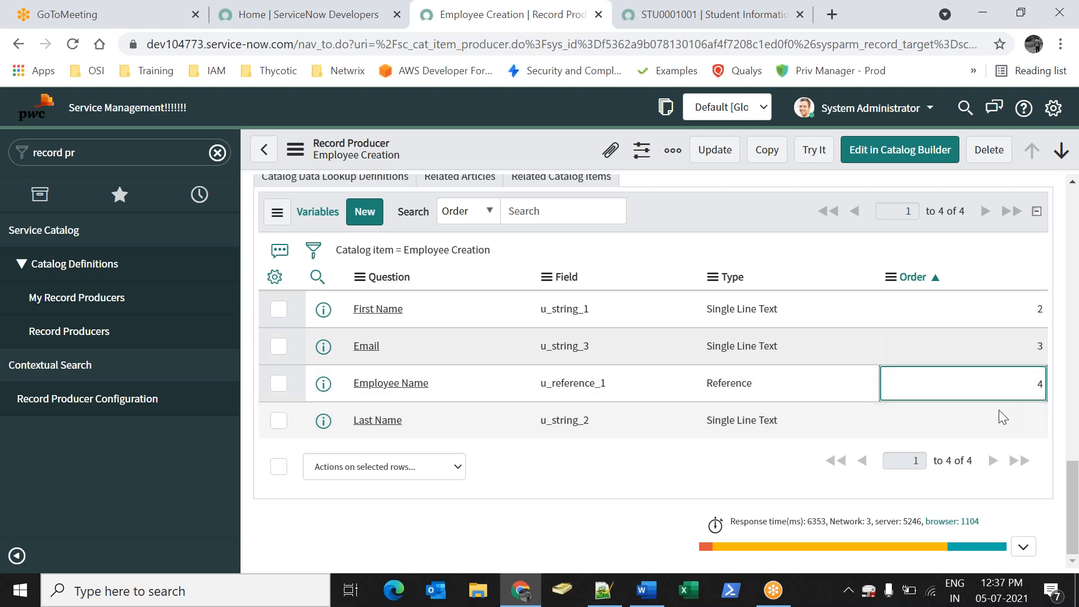
left_click(1001, 413)
left_click(1001, 413)
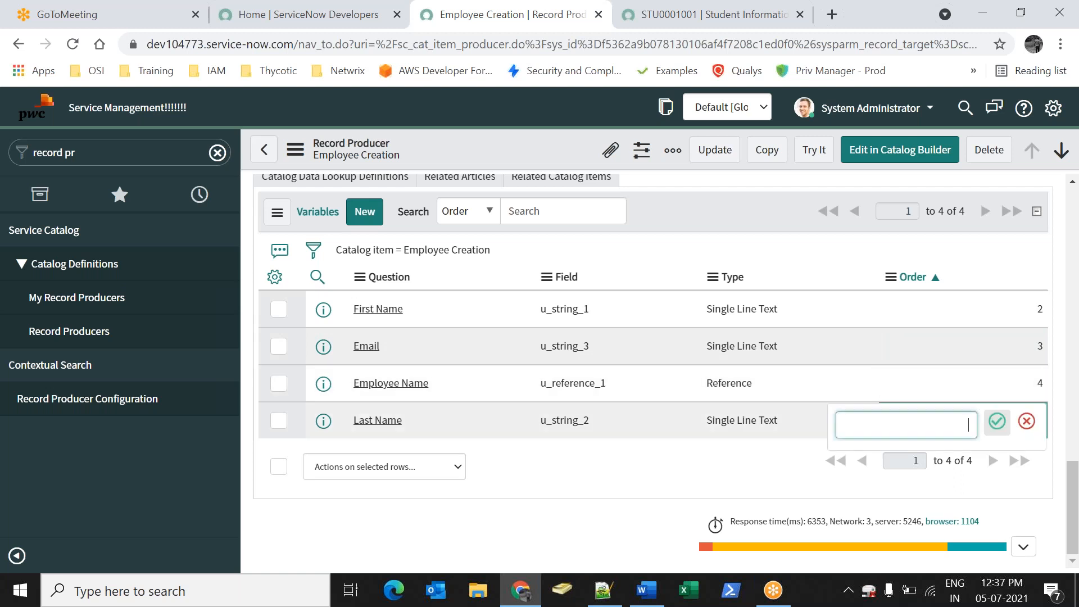
left_click(999, 421)
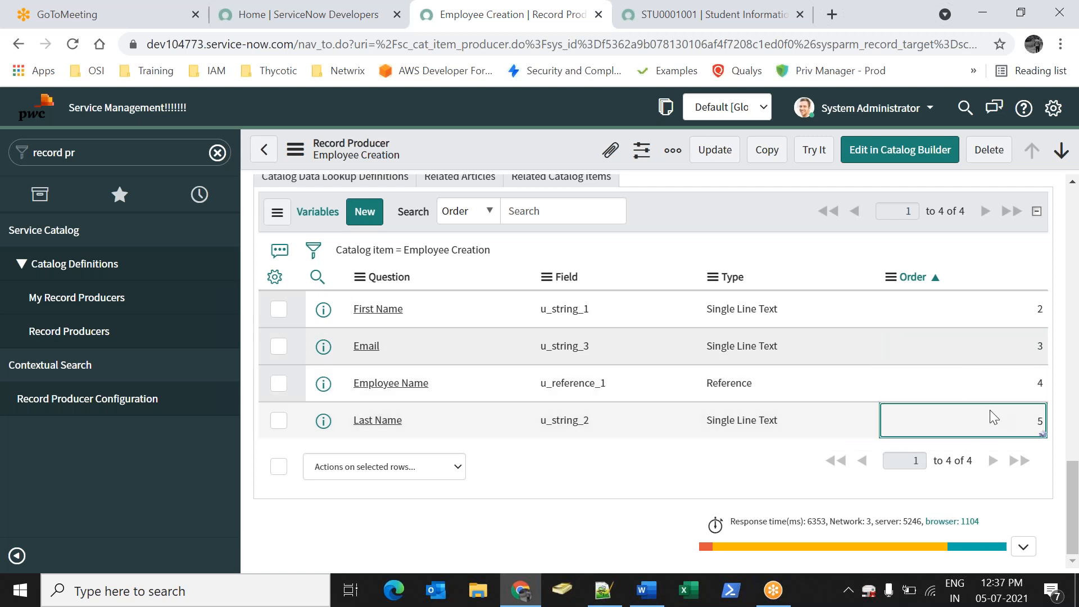
Save the Employee Creation record producer
scroll(815, 213, "up", 2)
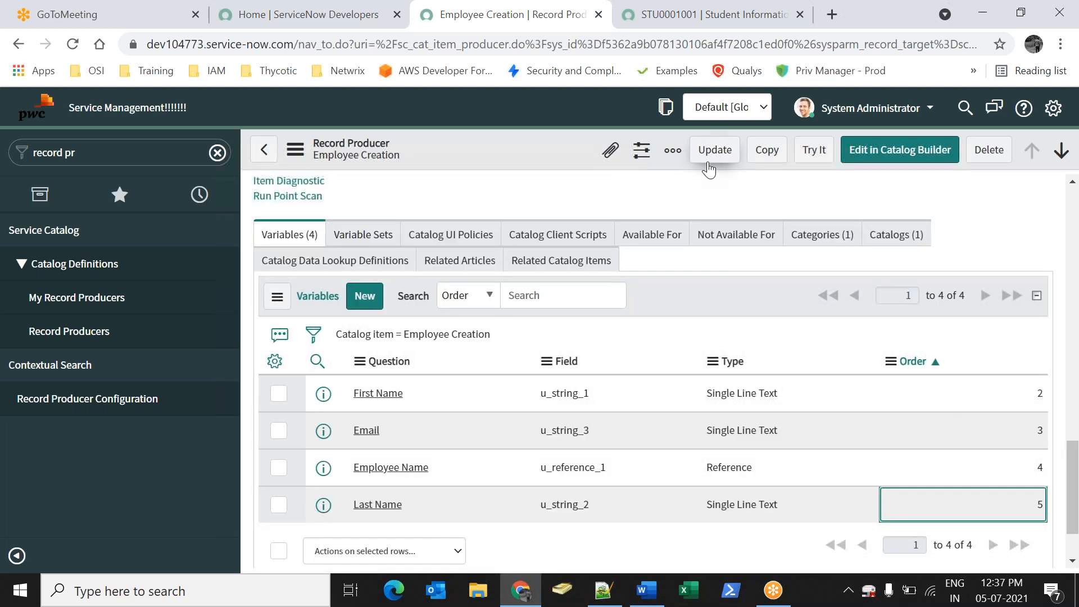
right_click(528, 164)
left_click(531, 174)
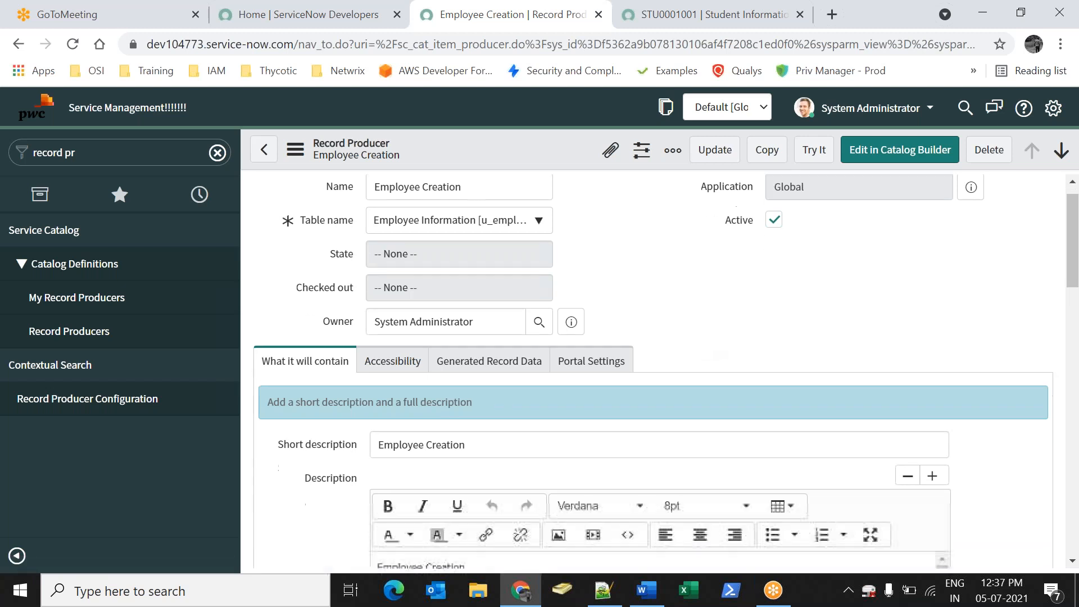
Reopen the Employee Creation record producer and launch its Try It form
left_click(815, 151)
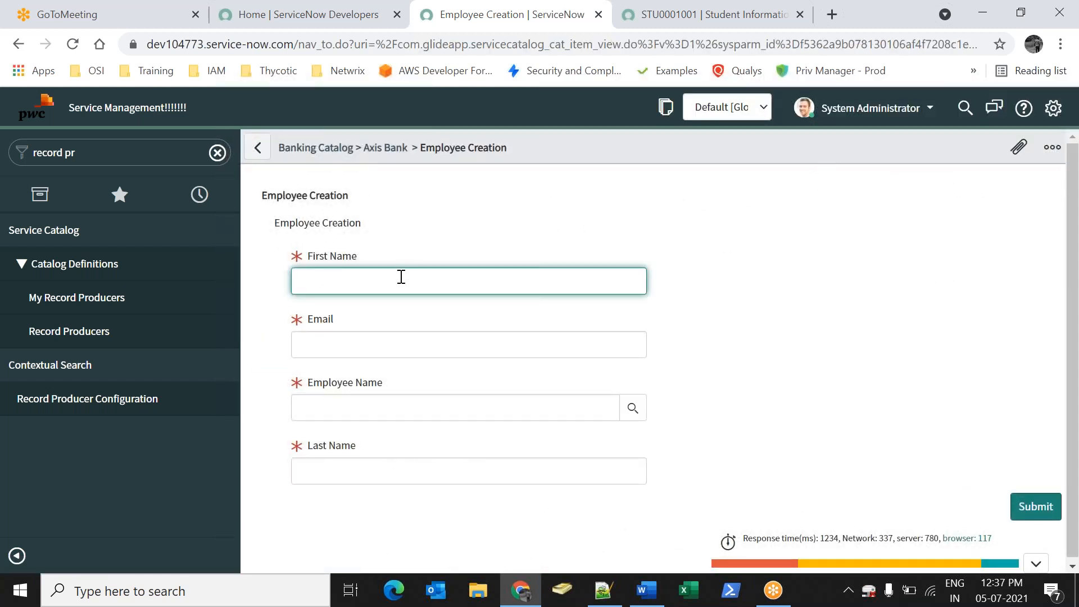
left_click(370, 462)
left_click(258, 148)
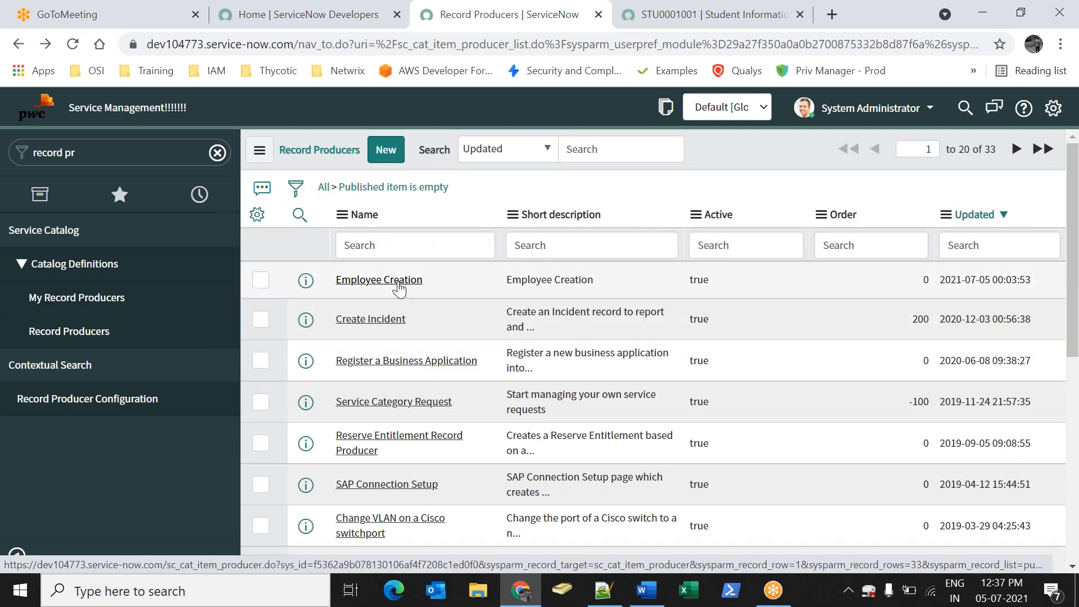
left_click(402, 287)
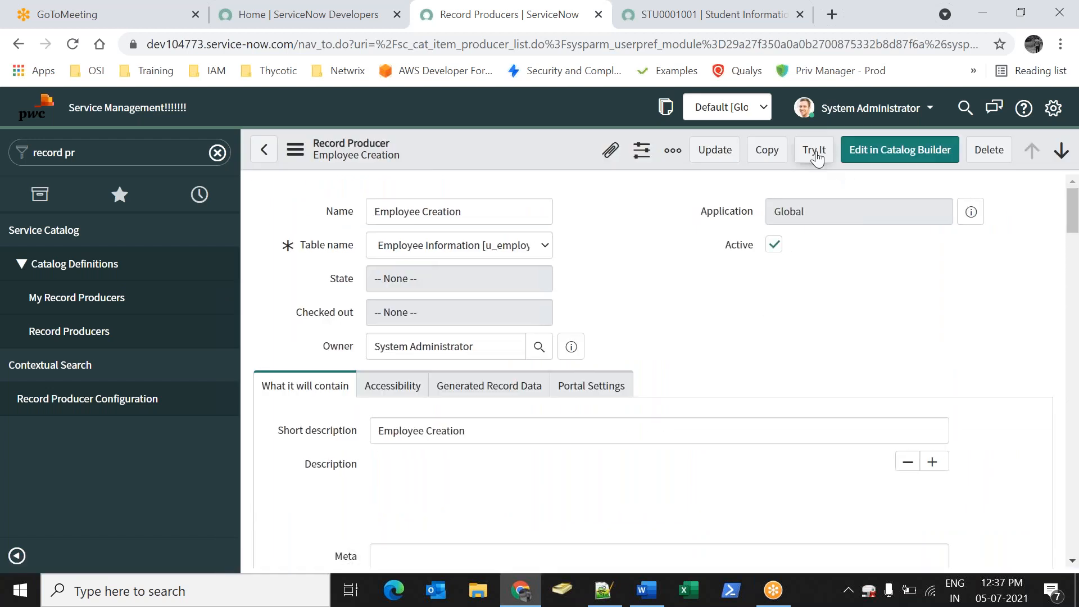
left_click(812, 150)
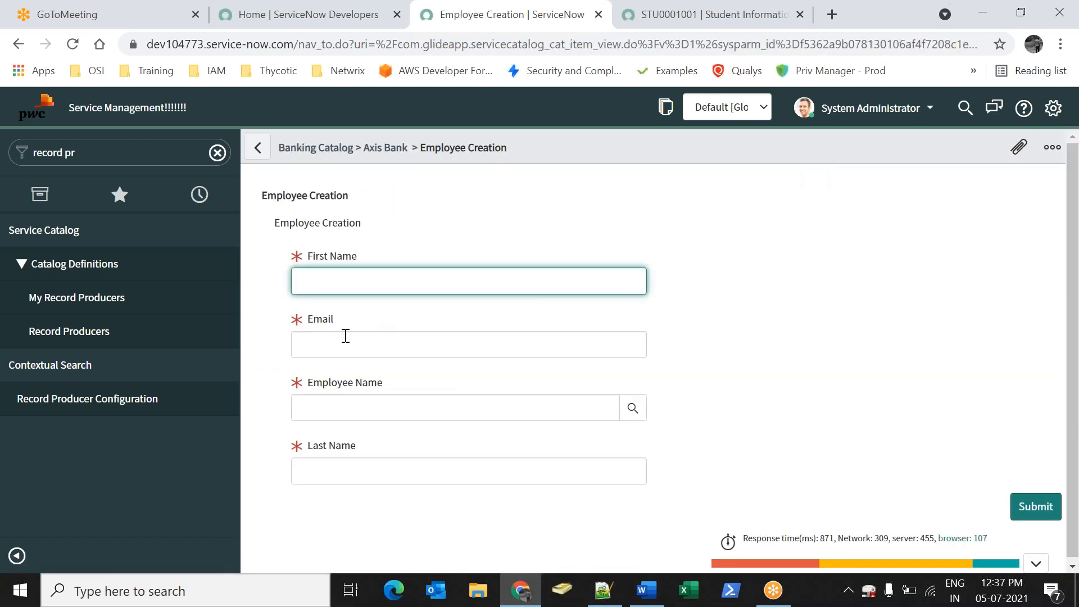
Fill in first name, email, a looked-up employee name and last name, then submit
type("Sachin")
key("Tab")
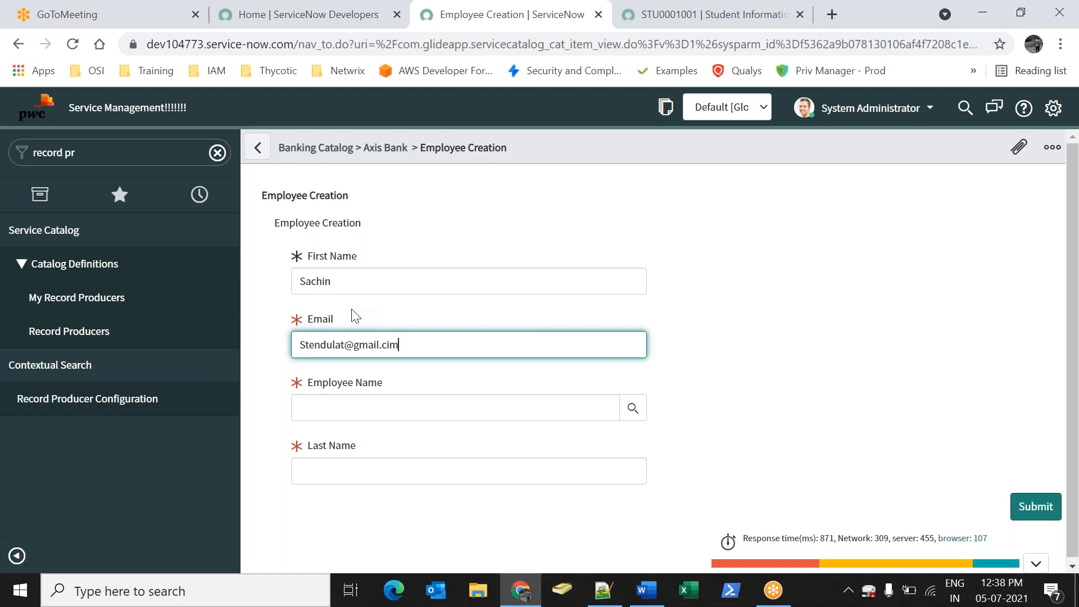
key("Tab")
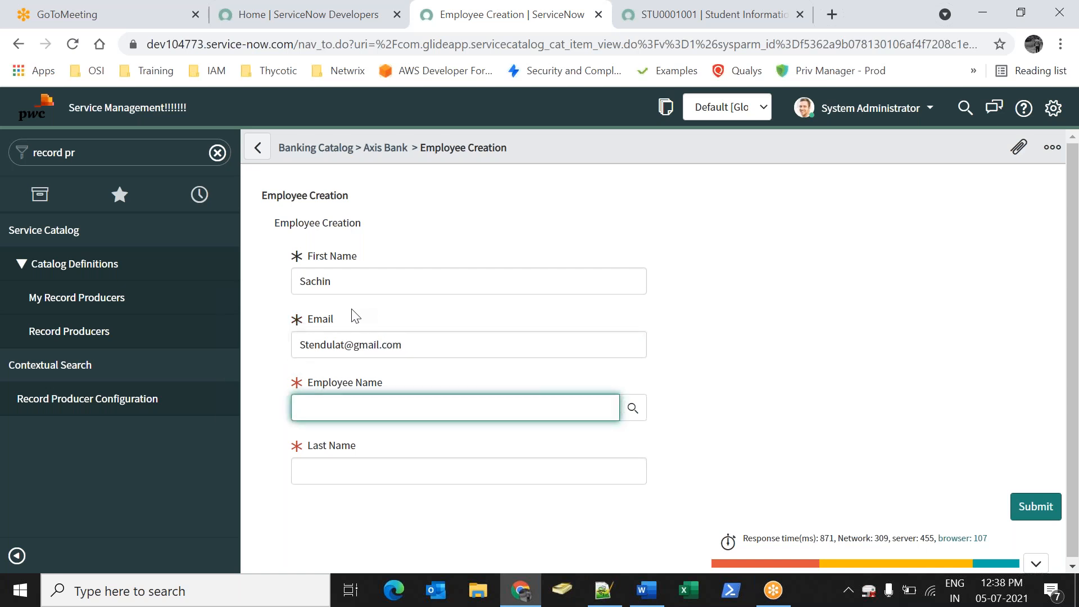
left_click(633, 409)
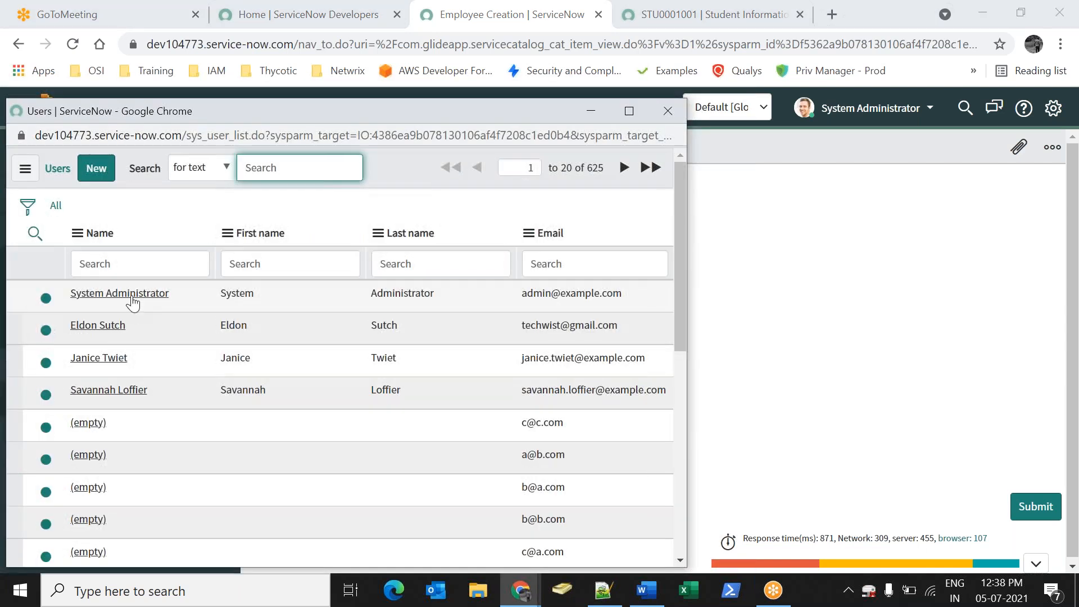
left_click(115, 327)
left_click(493, 460)
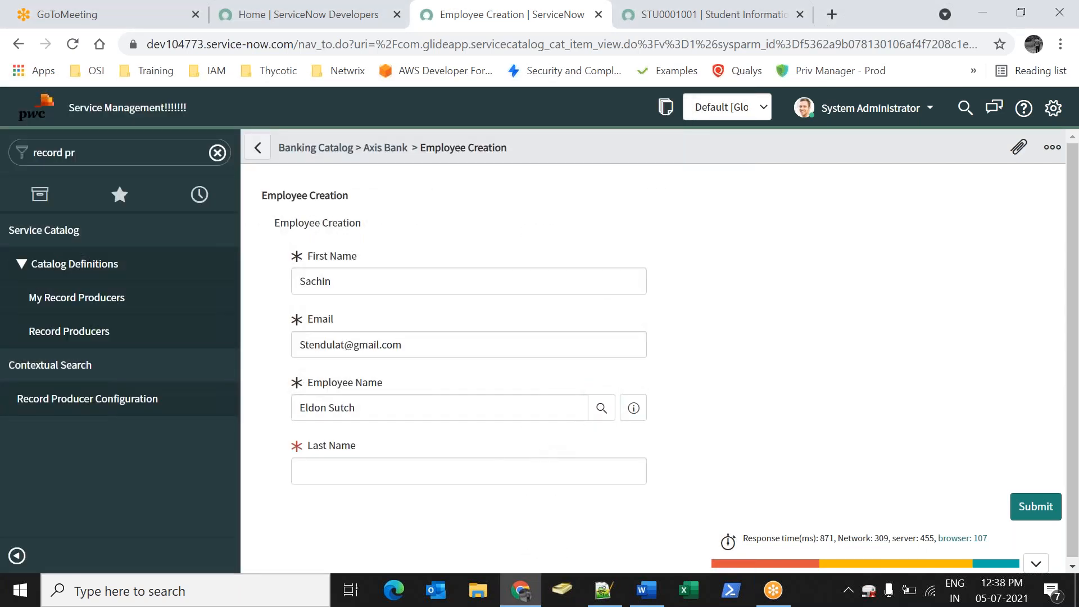
left_click(456, 471)
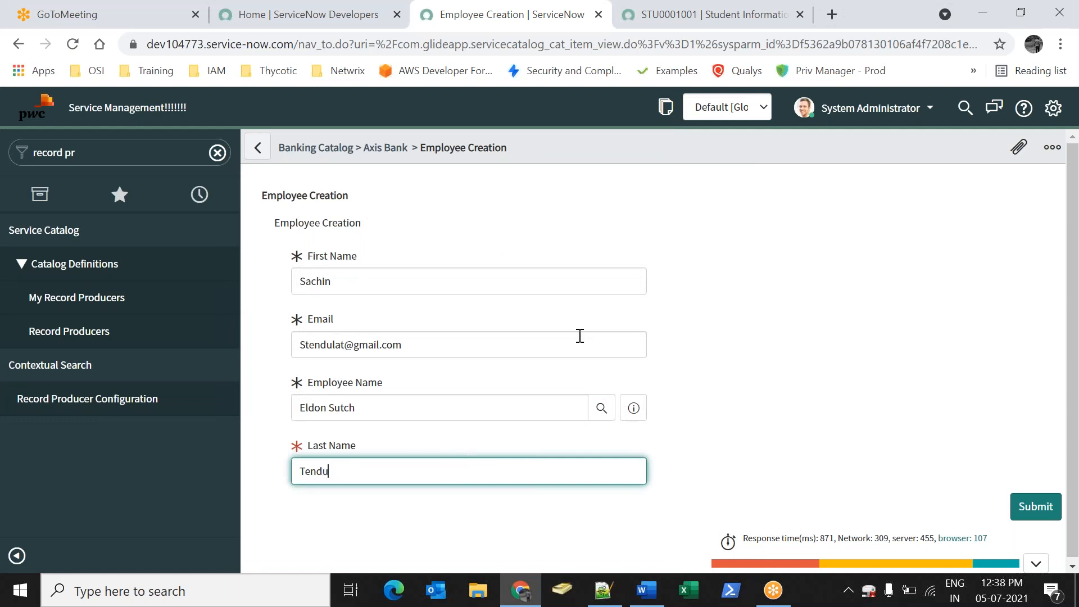
left_click(1027, 517)
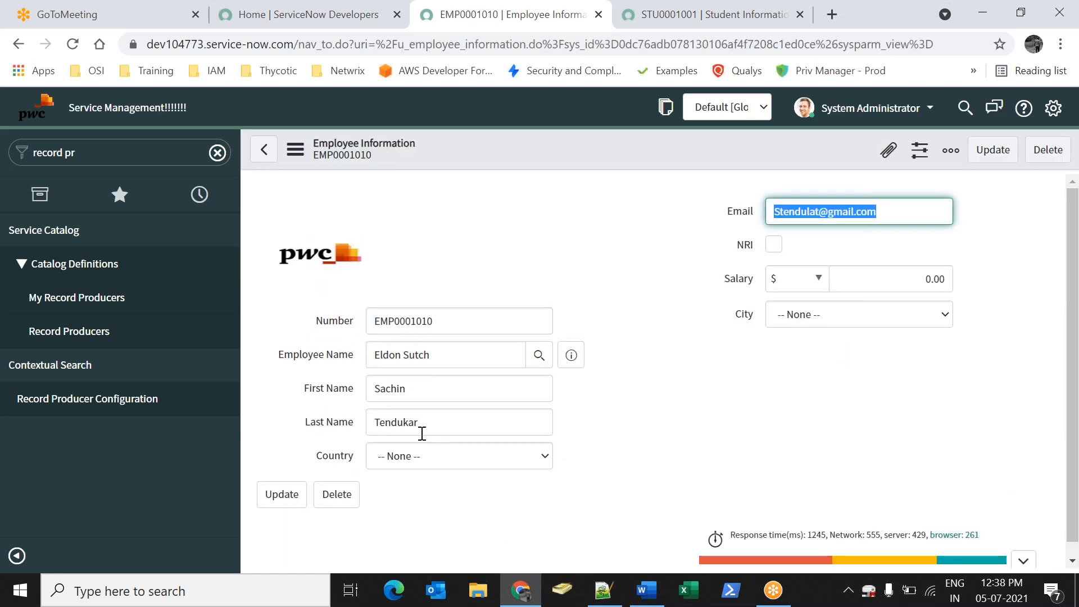
Check the first and last name on the new employee record, then return to Record Producers
left_click_drag(415, 394, 370, 395)
left_click_drag(420, 425, 371, 424)
left_click(740, 368)
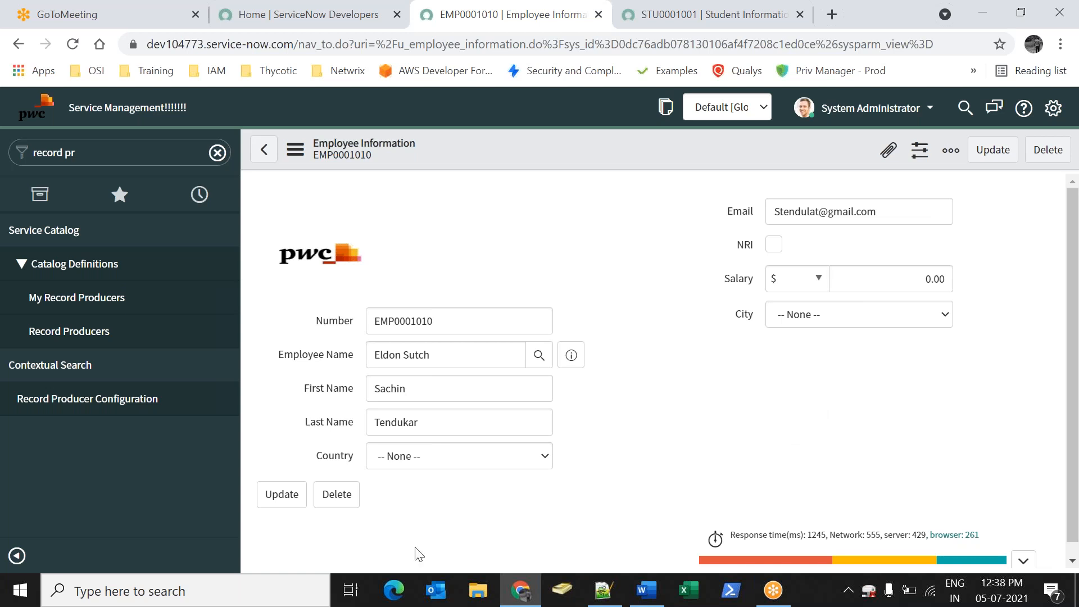
left_click(84, 332)
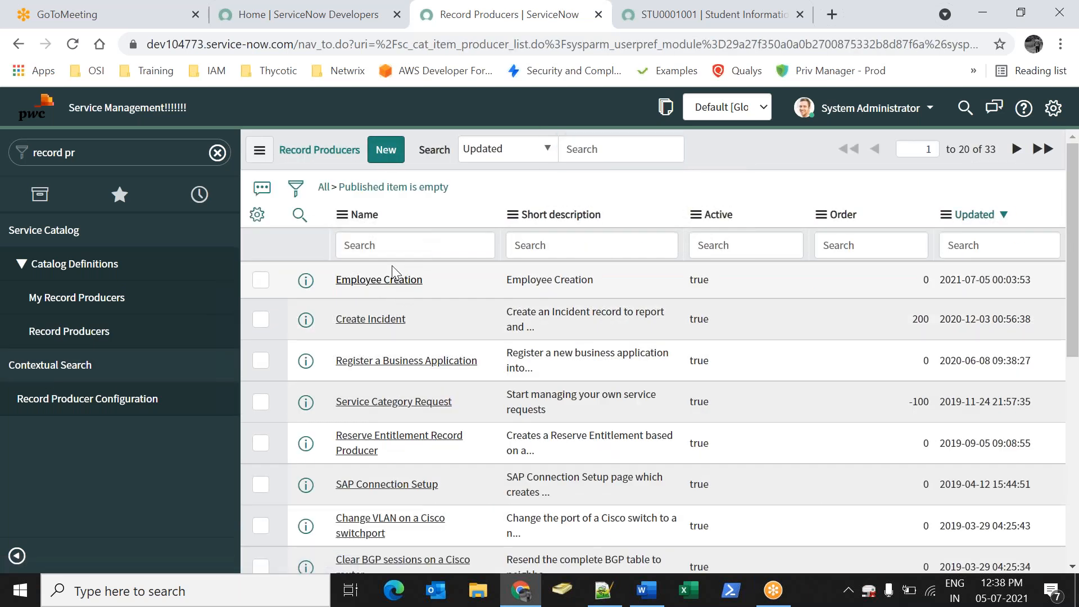
Open Employee Creation, change Redirect To to Catalog Homepage, and save
left_click(393, 275)
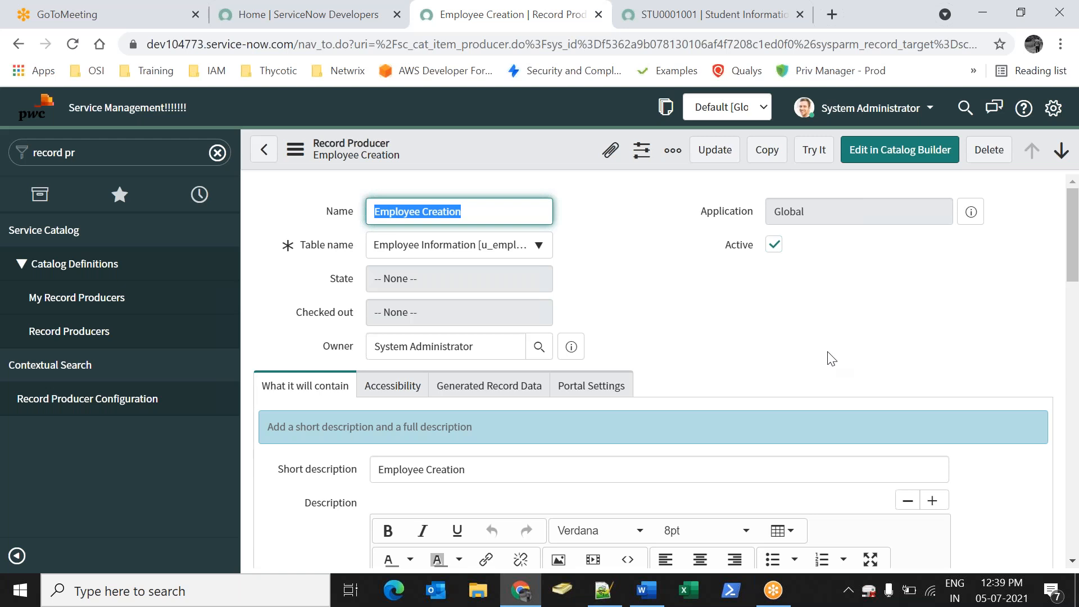
left_click(639, 313)
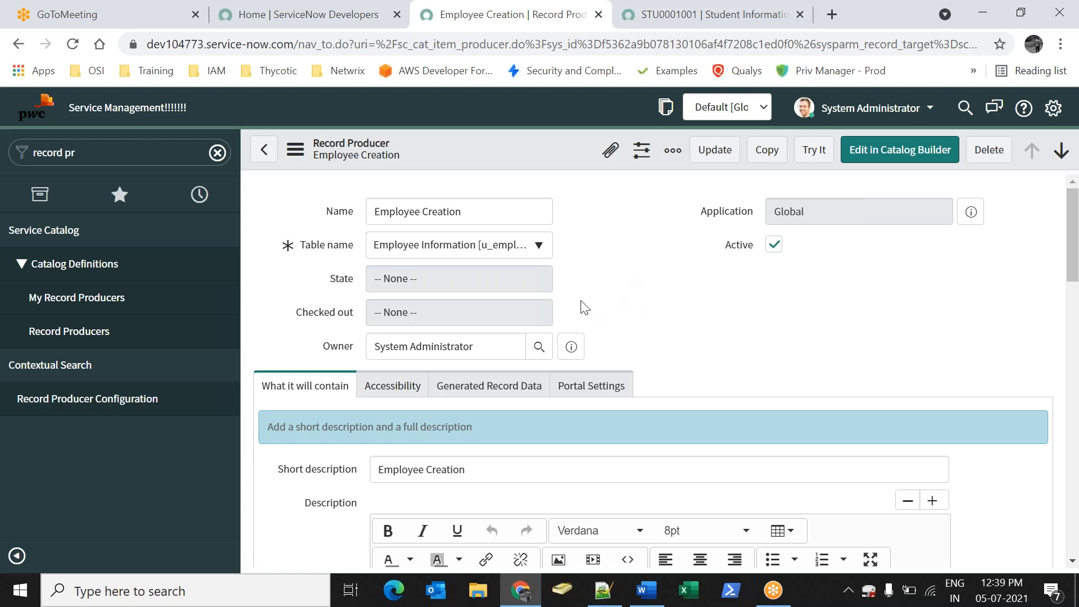
scroll(581, 306, "down", 5)
left_click_drag(308, 539, 351, 538)
left_click(464, 535)
left_click(458, 511)
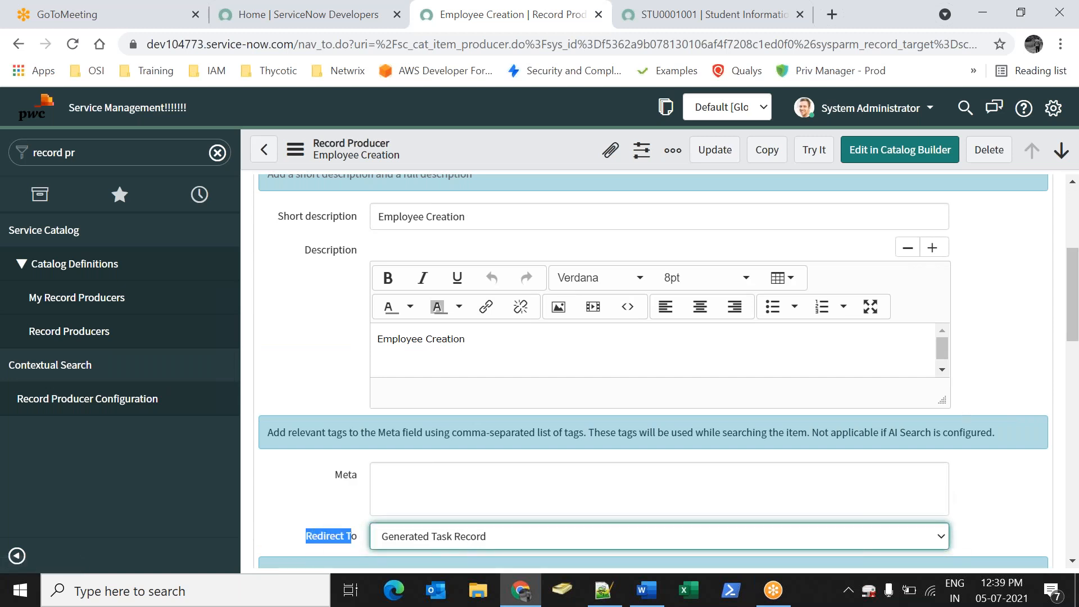
right_click(549, 163)
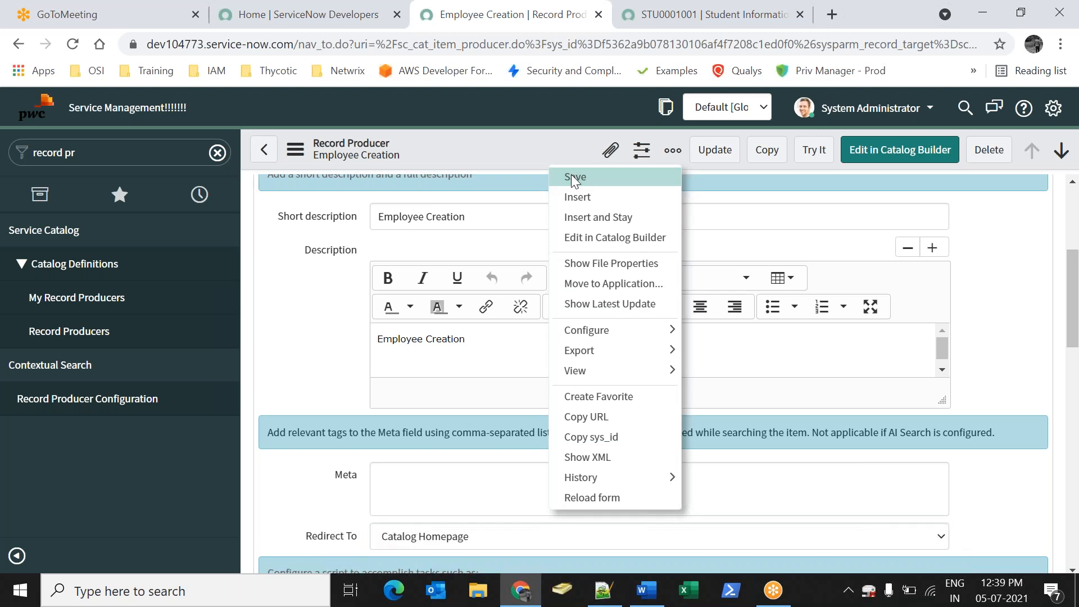
left_click(571, 176)
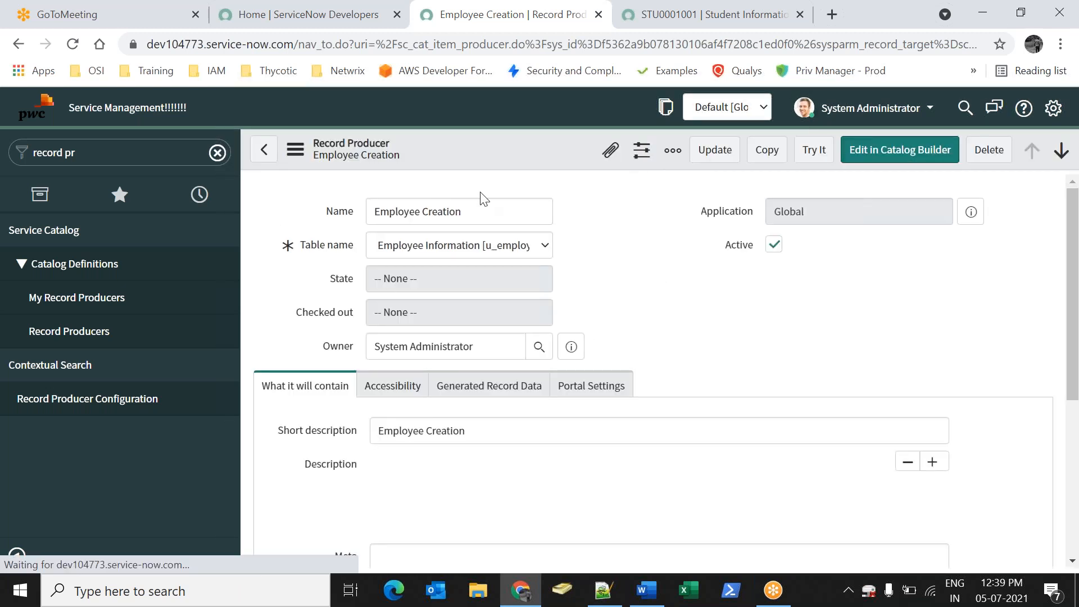
Submit a test Employee Creation request with placeholder 'asd' values, a test email and a looked-up user
left_click(815, 154)
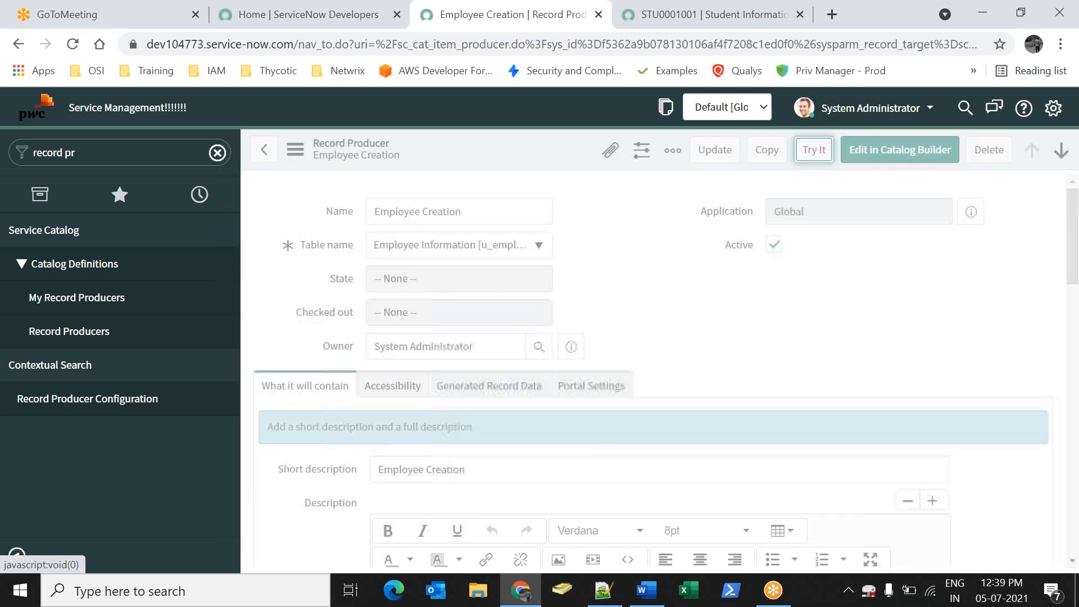
type("asd")
left_click(386, 343)
type("asd")
left_click(402, 406)
left_click(390, 348)
type("@a")
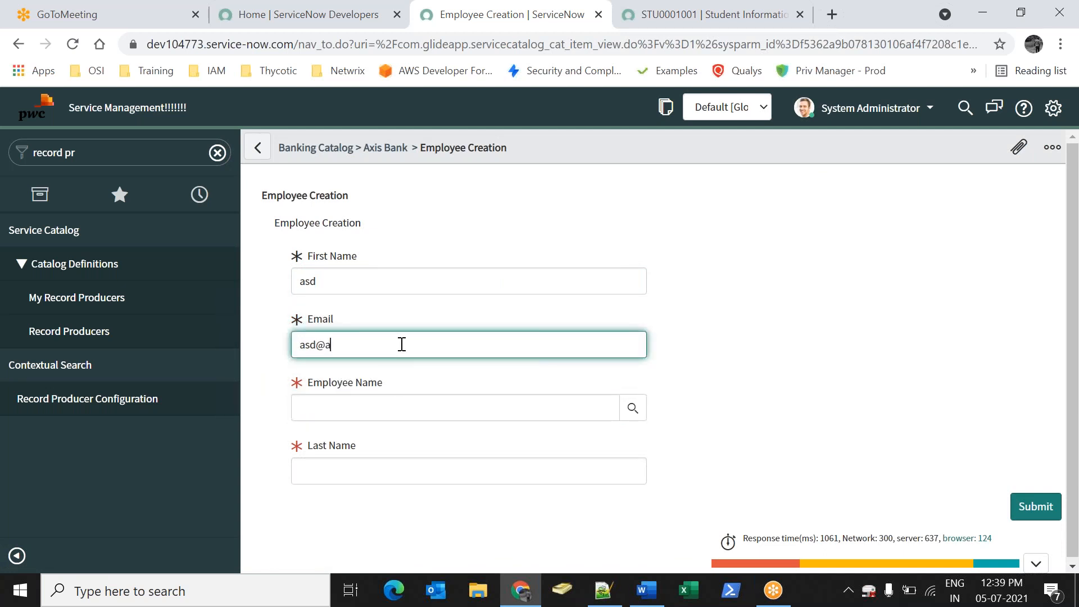
type(".com")
left_click(633, 407)
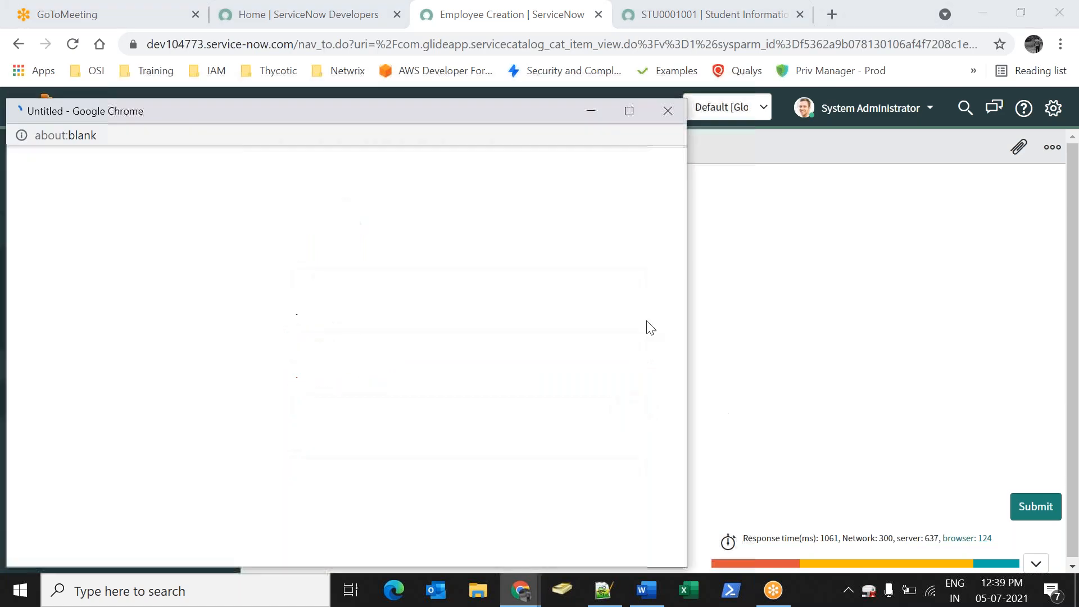
left_click(113, 388)
left_click(468, 471)
type("asd")
left_click(1036, 508)
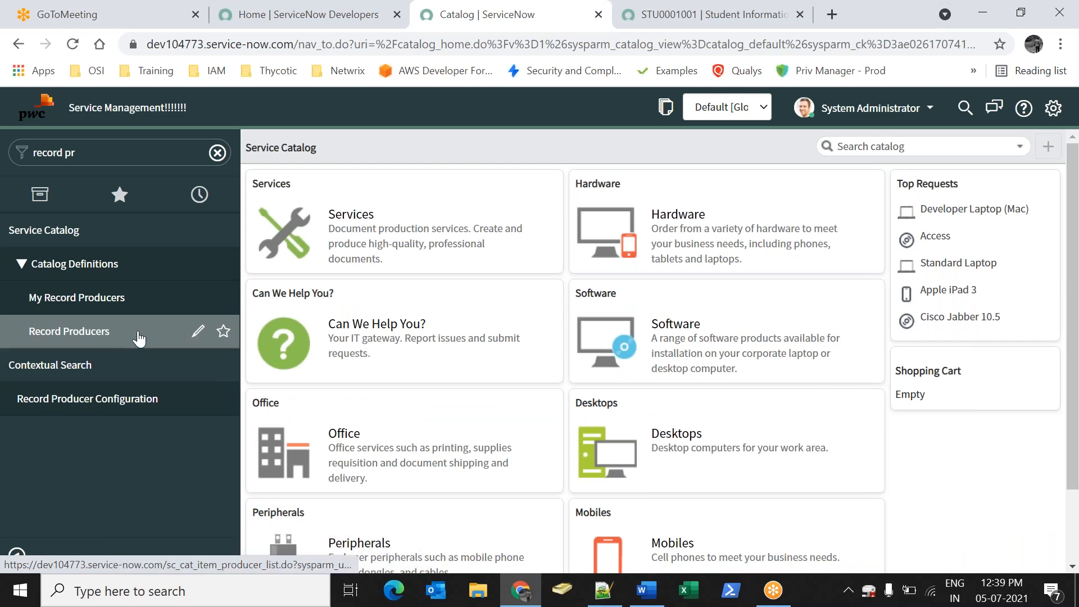
Open Record Producers, then begin a browser search for 'producer.re' in another tab
left_click(95, 337)
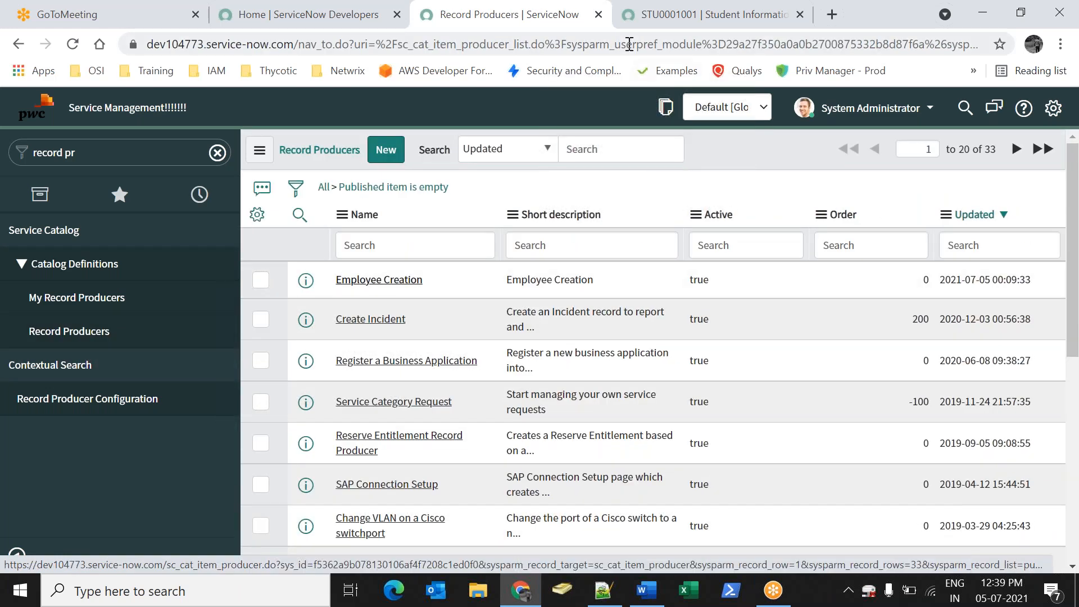
left_click(635, 25)
left_click(612, 45)
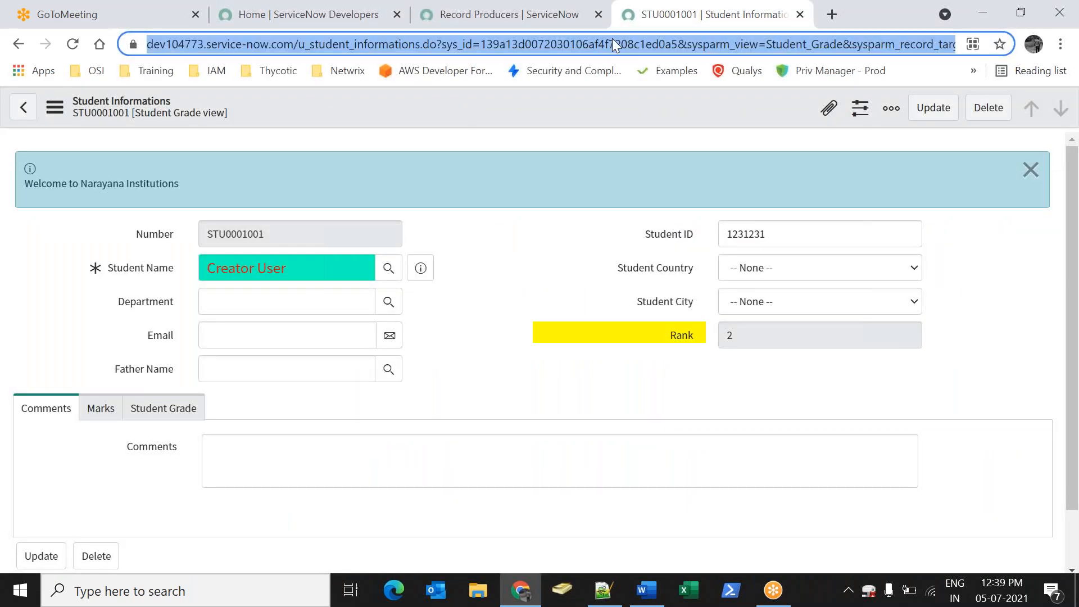
type("pridi")
key("BackSpace")
key("BackSpace")
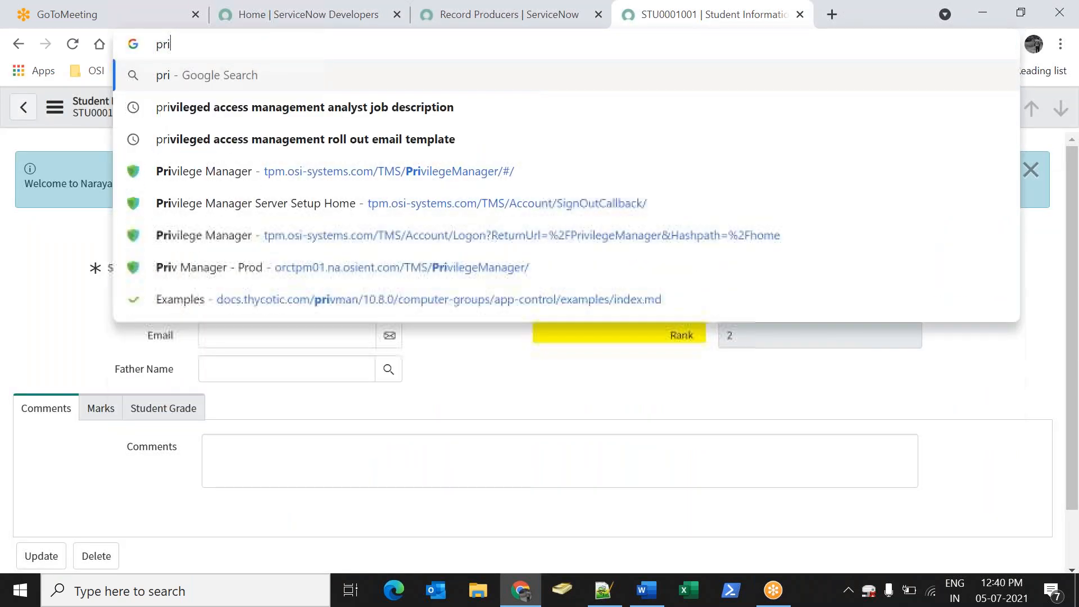
key("BackSpace")
type("oducer.re")
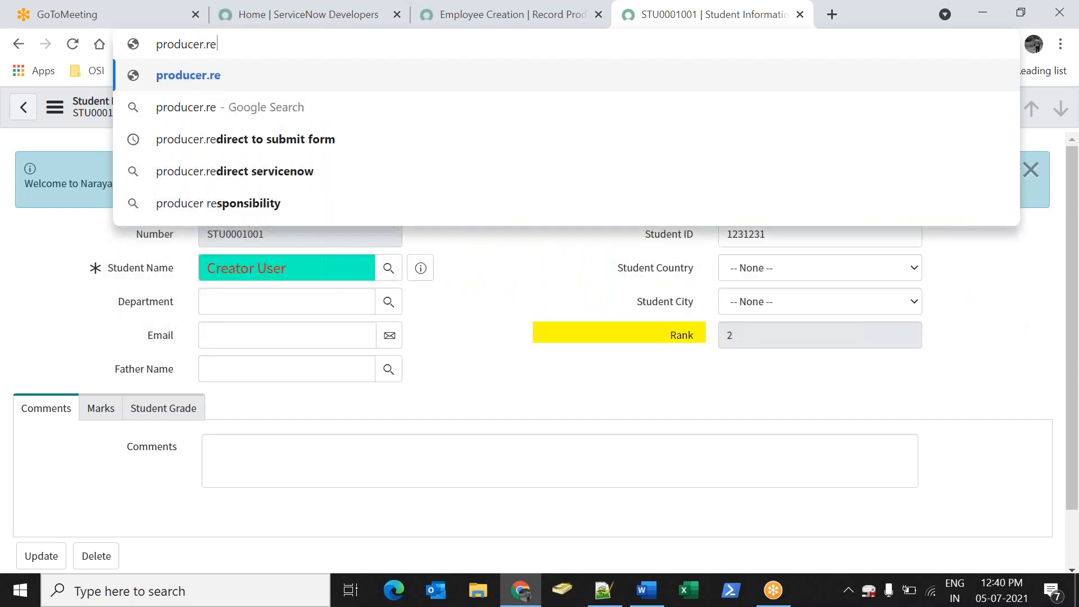
Search 'producer.redirect servicenow' and open the docs.servicenow.com result on record producer redirects
key("Down")
key("Down")
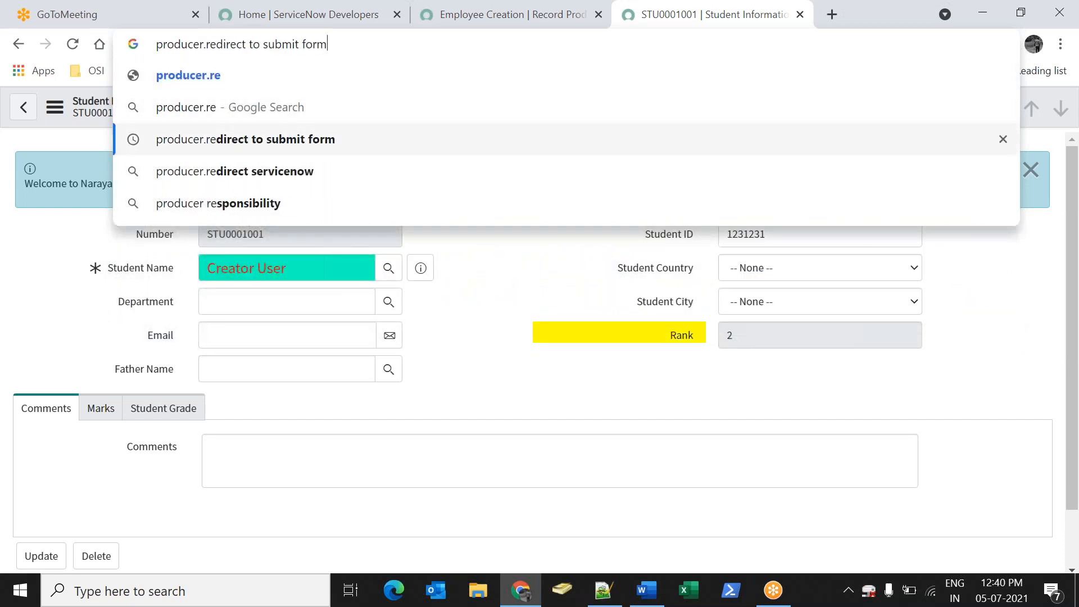
key("BackSpace")
key("BackSpace")
key("BackSpace")
key("BackSpace")
key("BackSpace")
key("BackSpace")
key("BackSpace")
key("BackSpace")
key("BackSpace")
key("BackSpace")
key("BackSpace")
key("BackSpace")
key("BackSpace")
key("BackSpace")
key("BackSpace")
key("BackSpace")
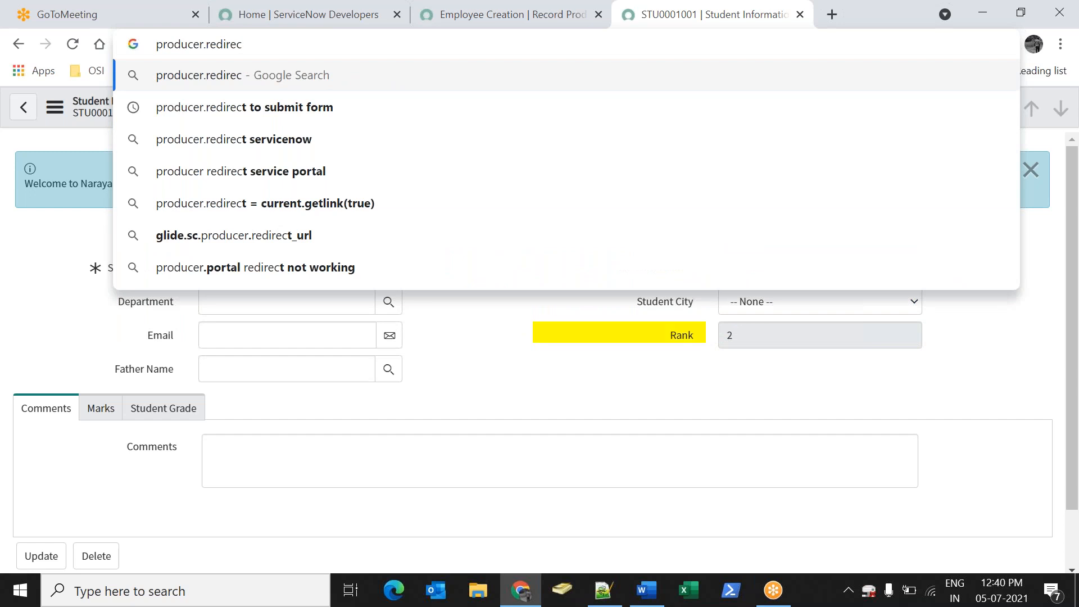
key("Down")
key("Down")
key("Down")
key("Up")
key("Return")
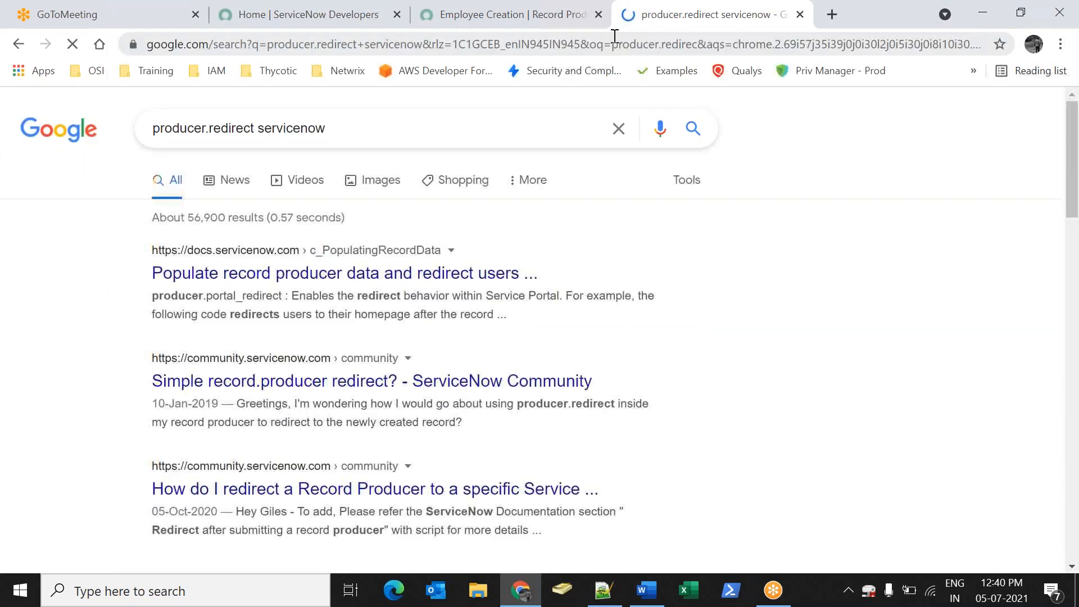
left_click(461, 271)
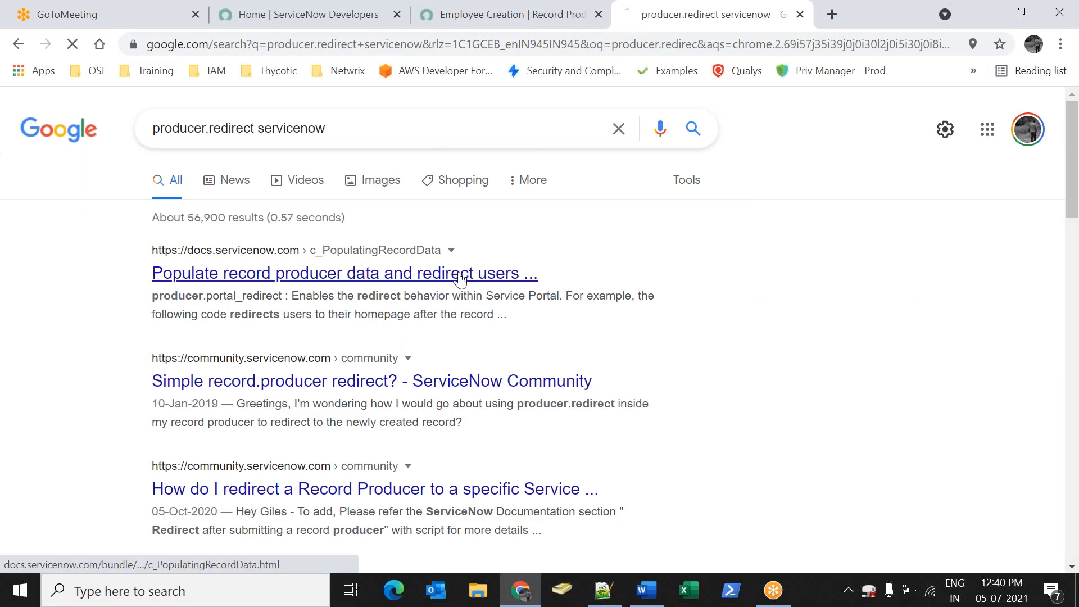
left_click(542, 26)
In the record producer docs article, select the producer.redirect="home.do"; line under Within the Platform UI
scroll(843, 337, "down", 5)
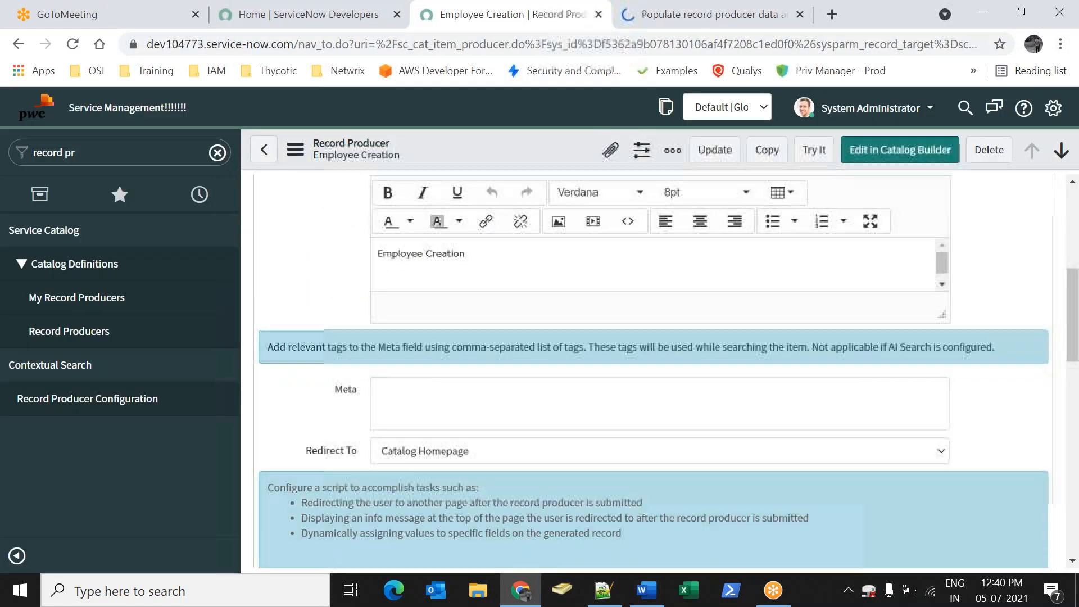
scroll(656, 408, "down", 5)
left_click(575, 340)
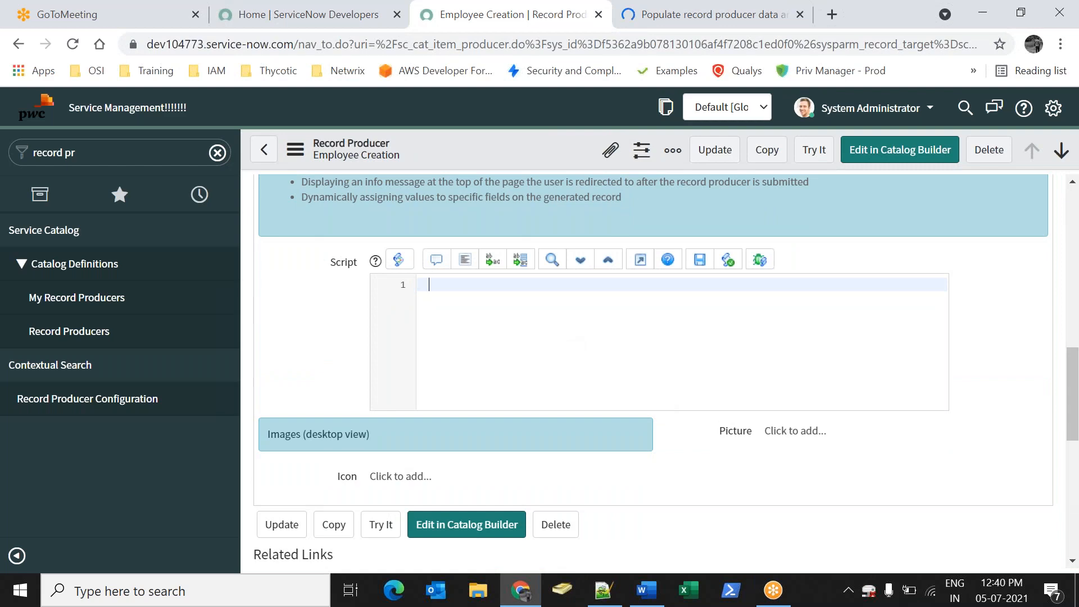
left_click(651, 21)
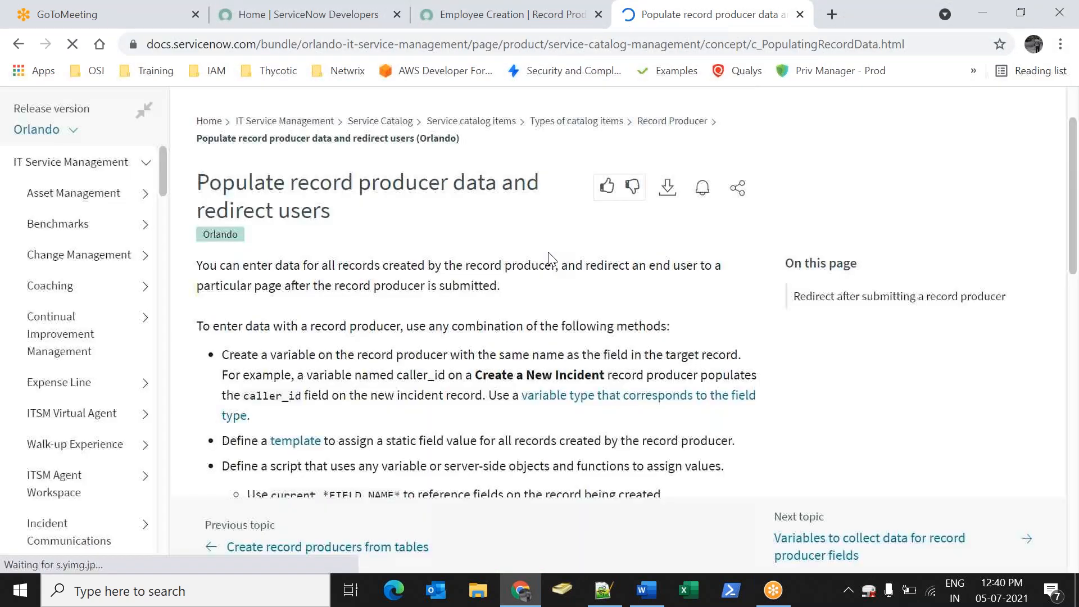
scroll(267, 423, "down", 7)
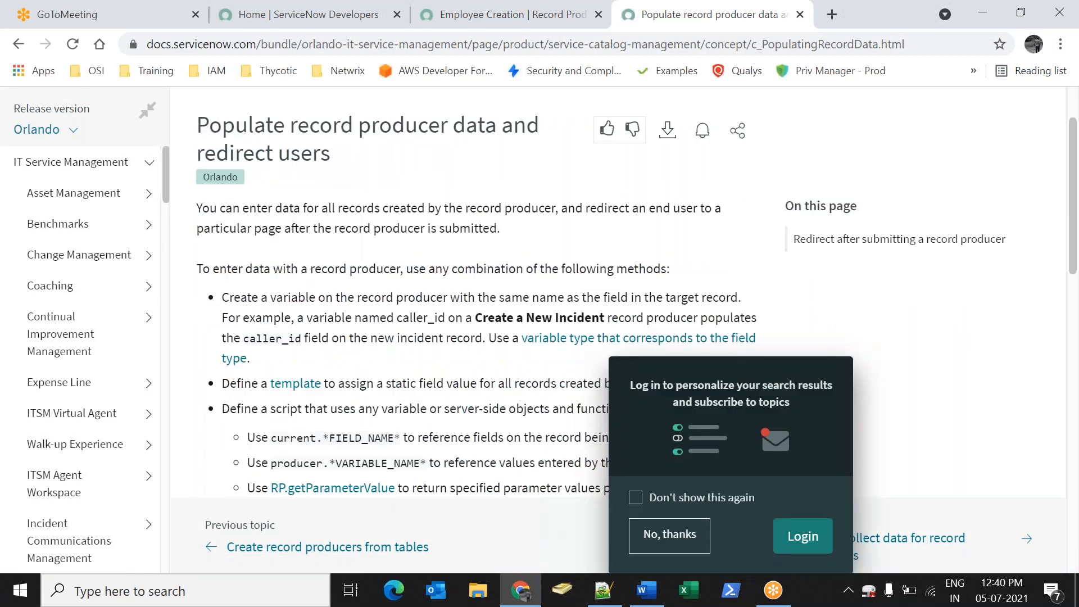
left_click_drag(413, 387, 225, 387)
key("ctrl+c")
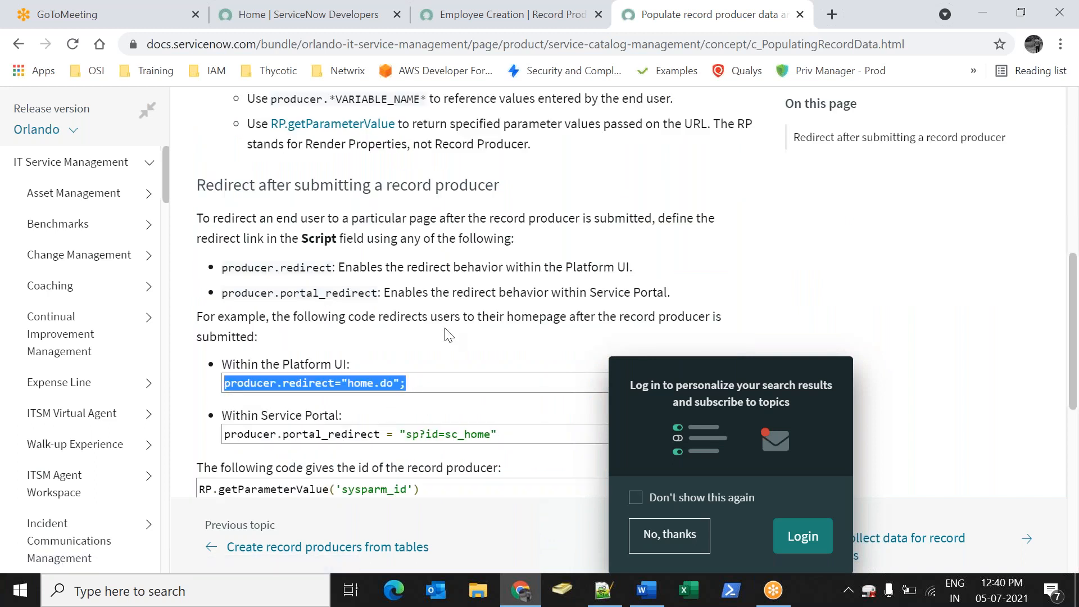
Paste producer.redirect="home.do"; into the Employee Creation record producer's Script field
left_click(439, 17)
key("ctrl+v")
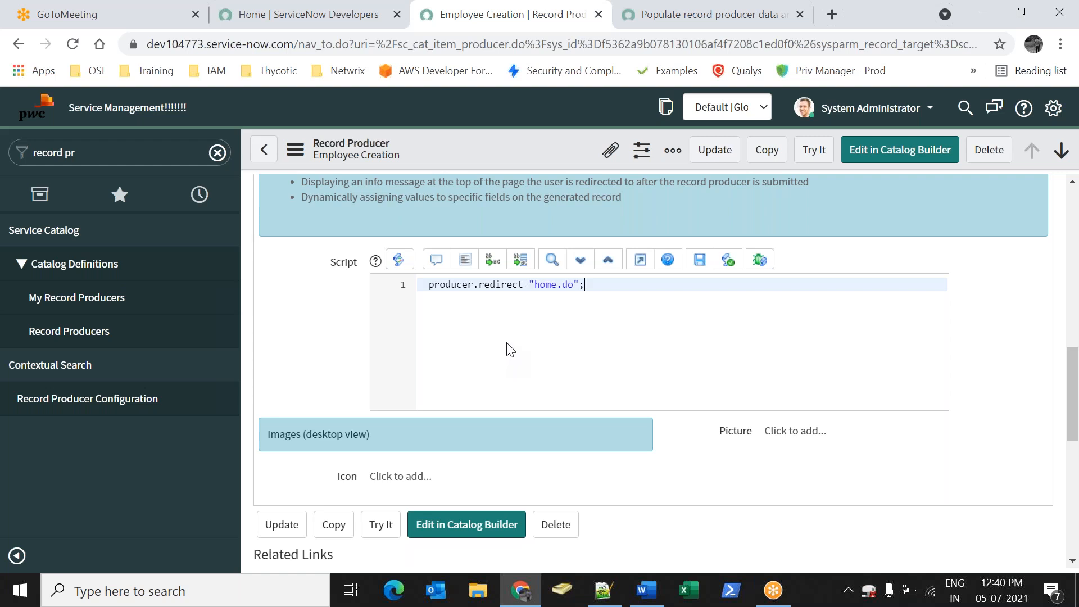
left_click_drag(609, 278, 309, 315)
left_click(677, 332)
Set Redirect To to Generated Task Record and save the record producer
right_click(589, 147)
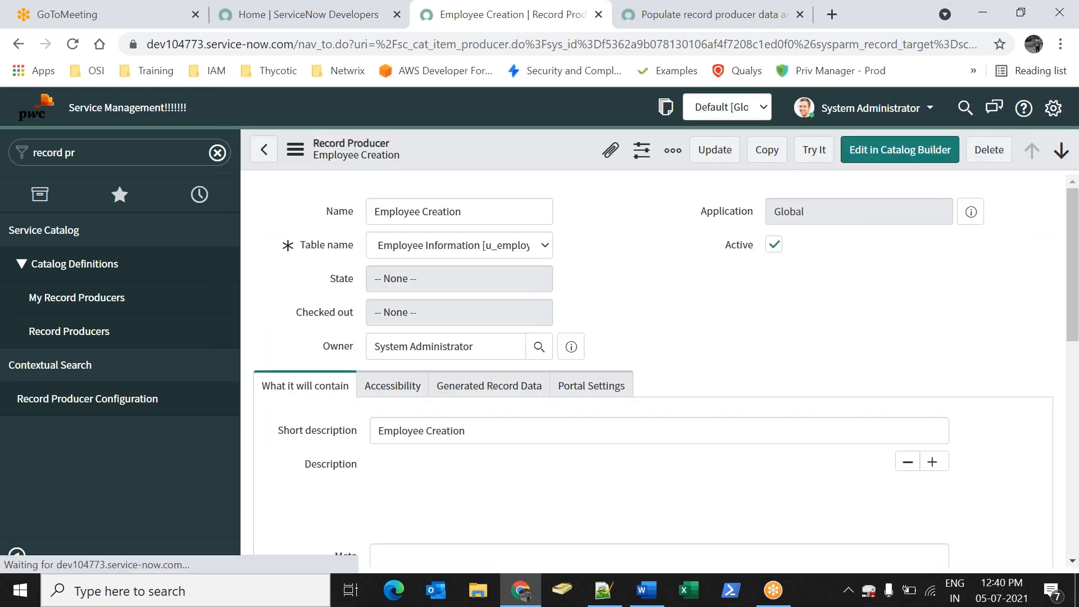
scroll(362, 409, "down", 5)
scroll(362, 409, "down", 1)
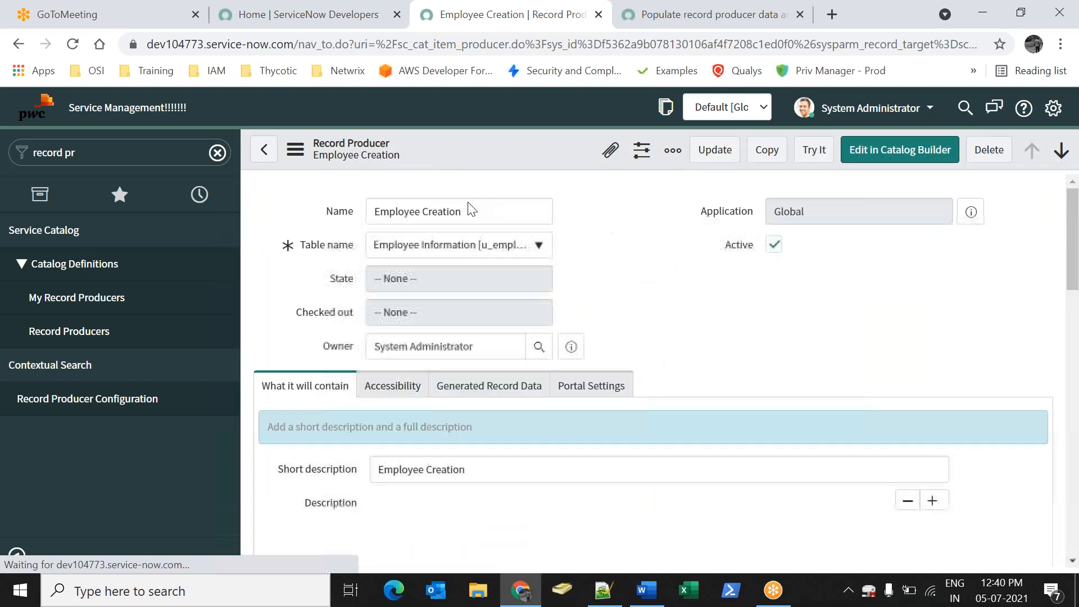
scroll(450, 393, "down", 4)
scroll(393, 448, "down", 4)
left_click(460, 202)
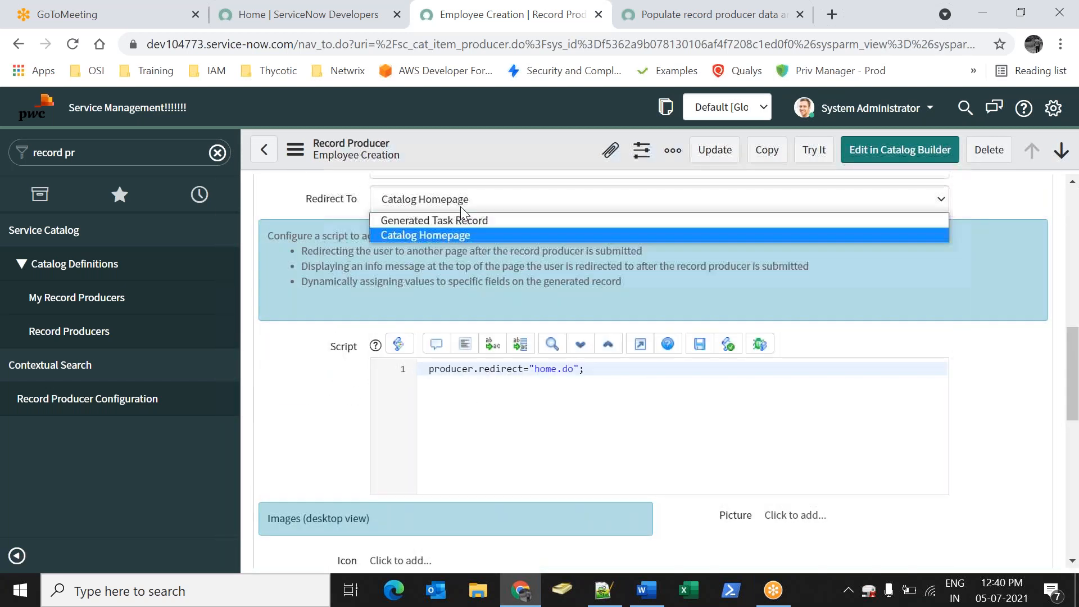
left_click(450, 221)
right_click(549, 163)
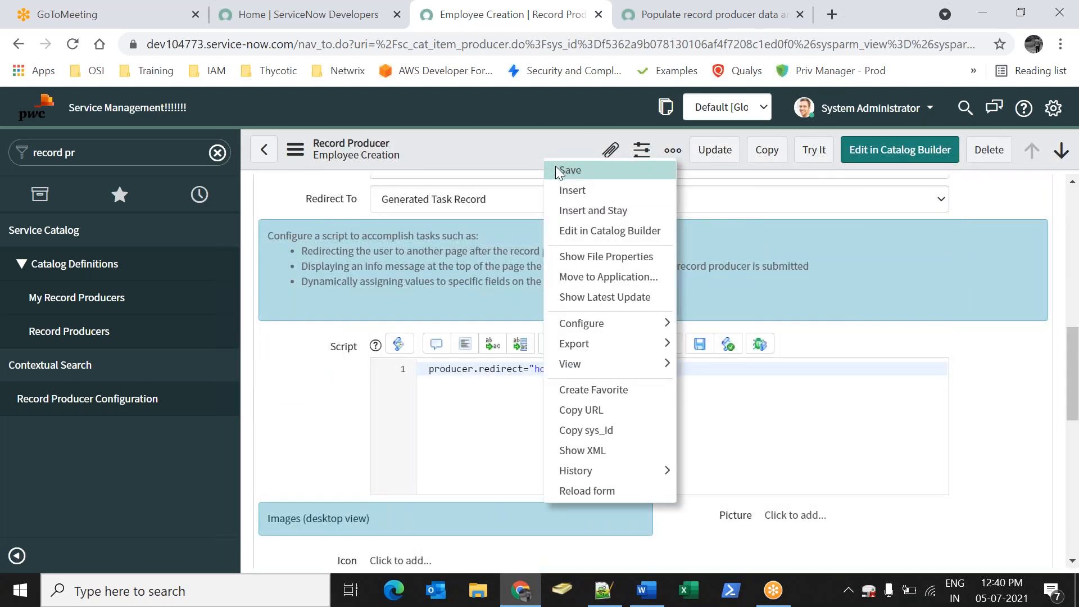
left_click(542, 191)
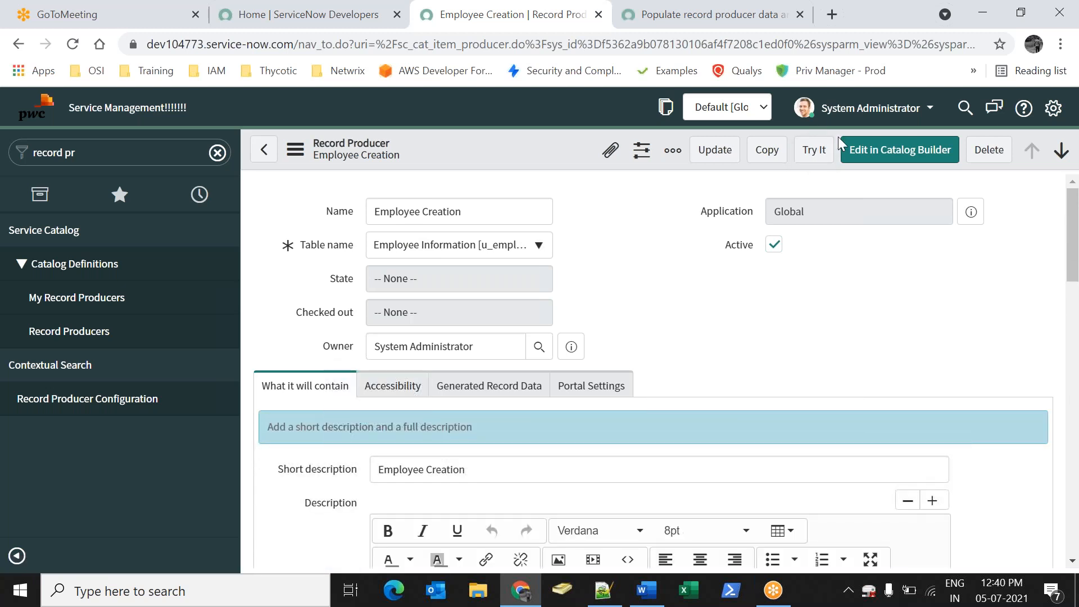
Try the Employee Creation producer: fill fields with 'asd', pick an Employee Name user, and submit
left_click(818, 151)
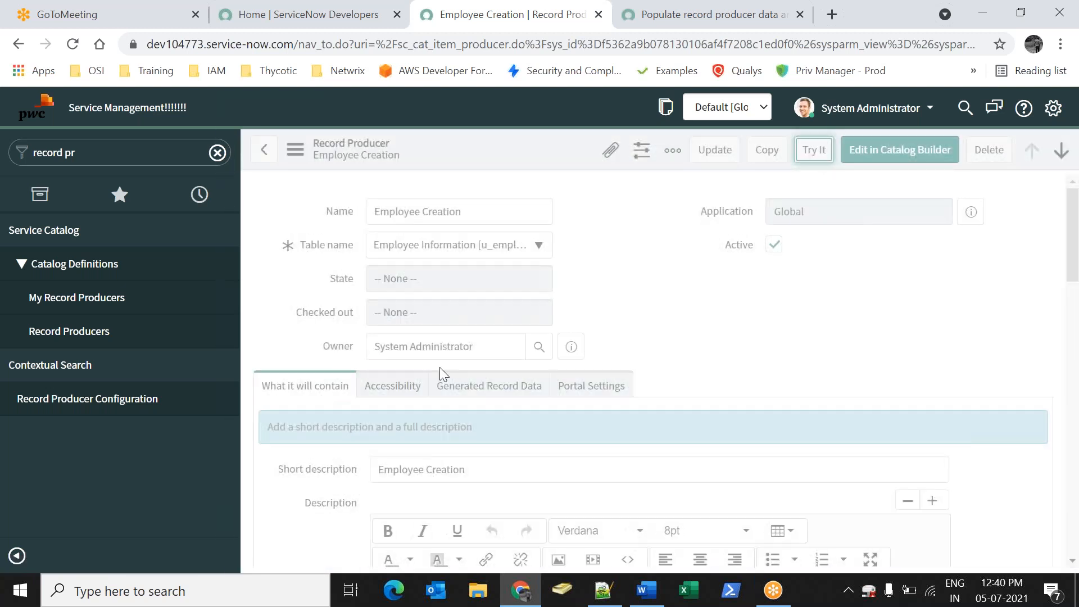
type("asd")
left_click(419, 342)
type("asd")
left_click(414, 416)
type("a")
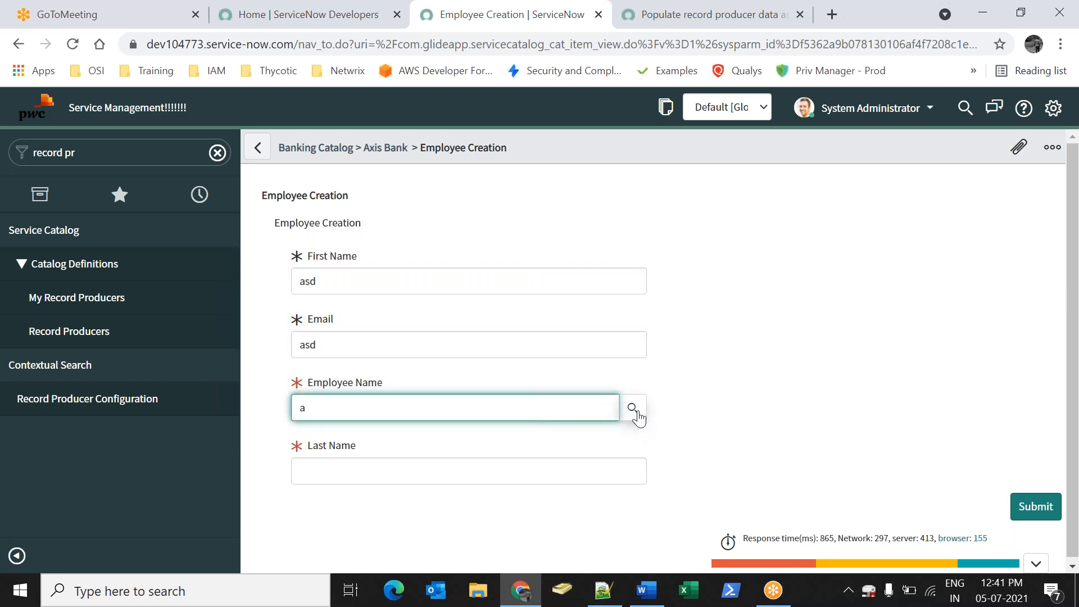
left_click(633, 407)
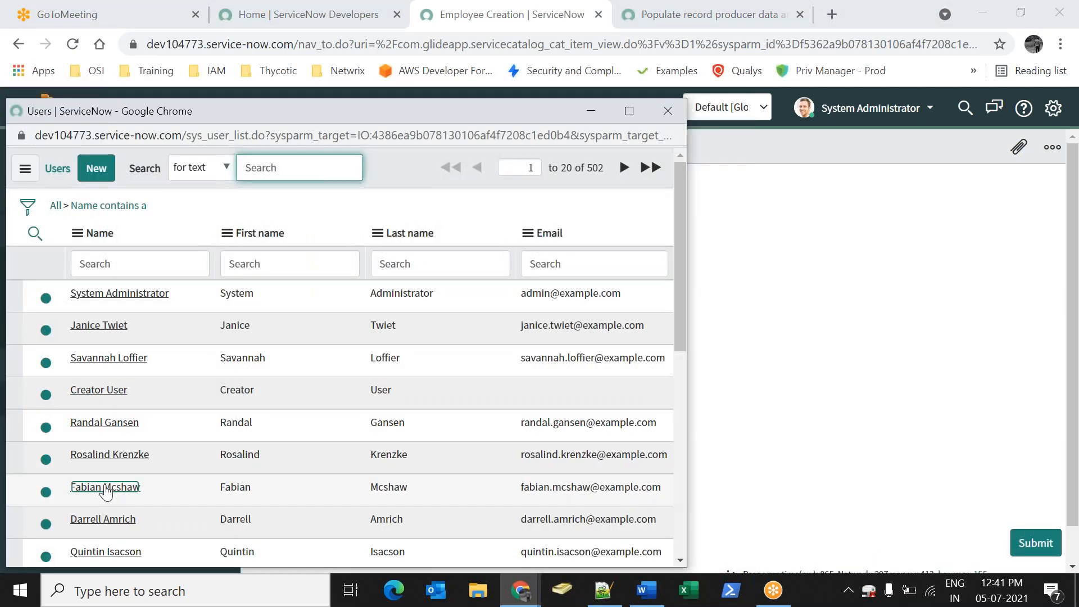
left_click(135, 493)
left_click(620, 481)
type("asd")
key("Tab")
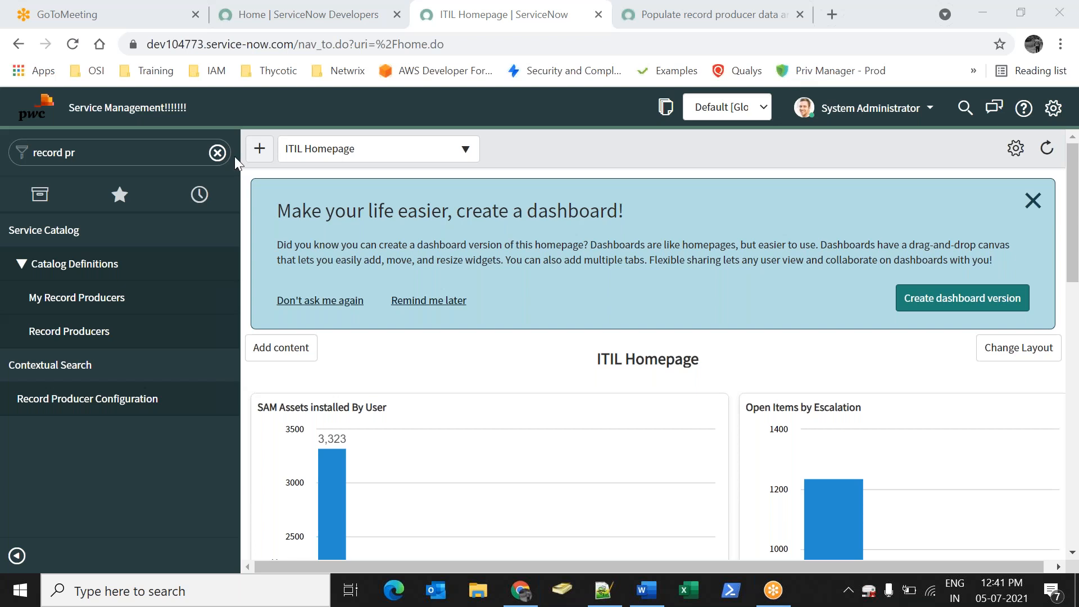
Clear the navigator filter, reload the ITIL Homepage, and dismiss the create-a-dashboard banner
left_click(219, 154)
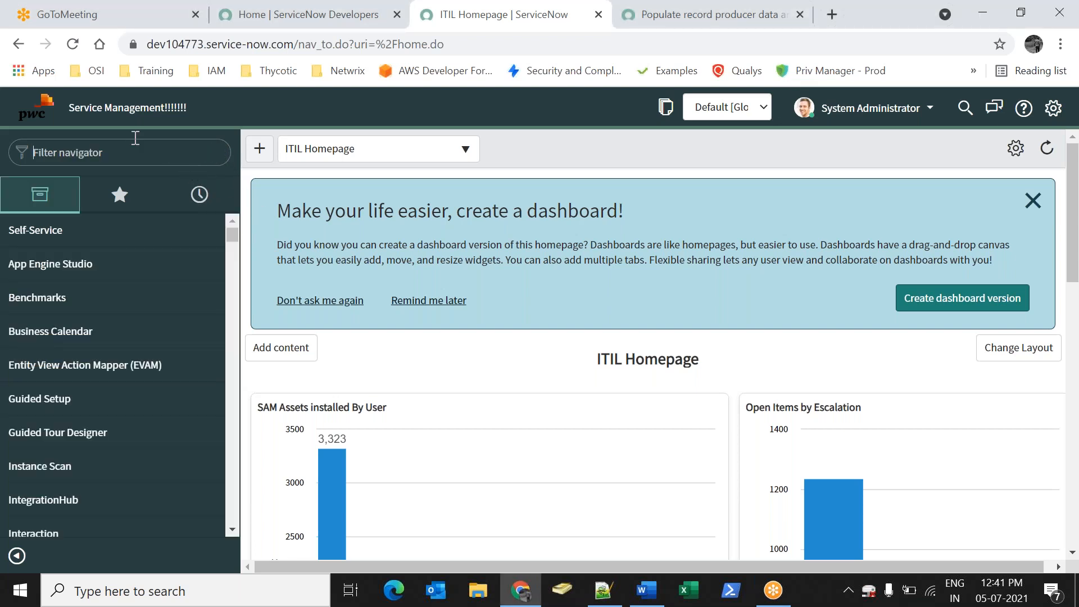
left_click(39, 116)
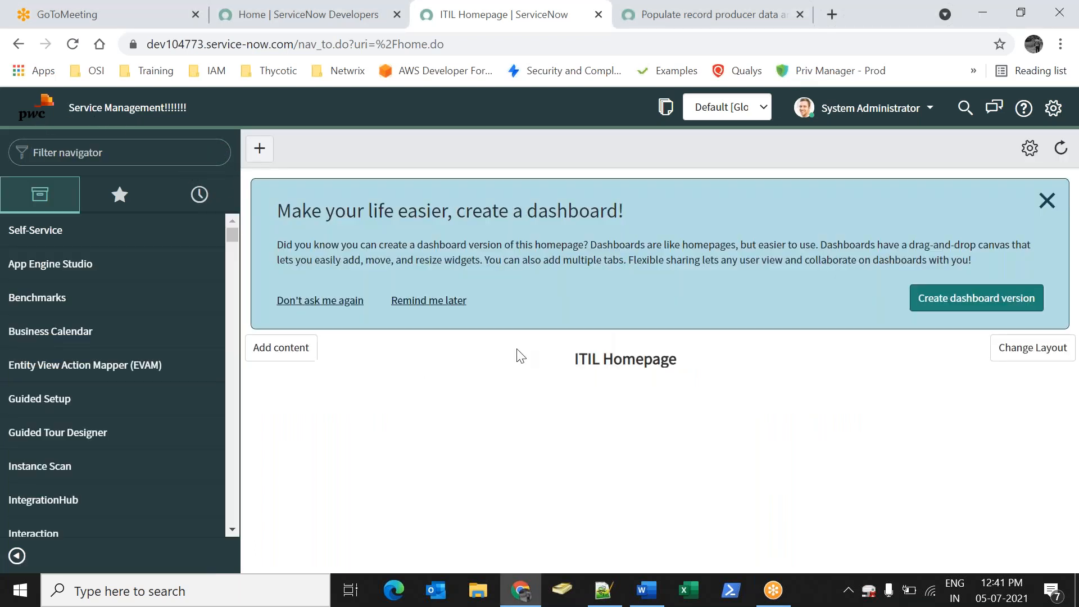
left_click(1046, 200)
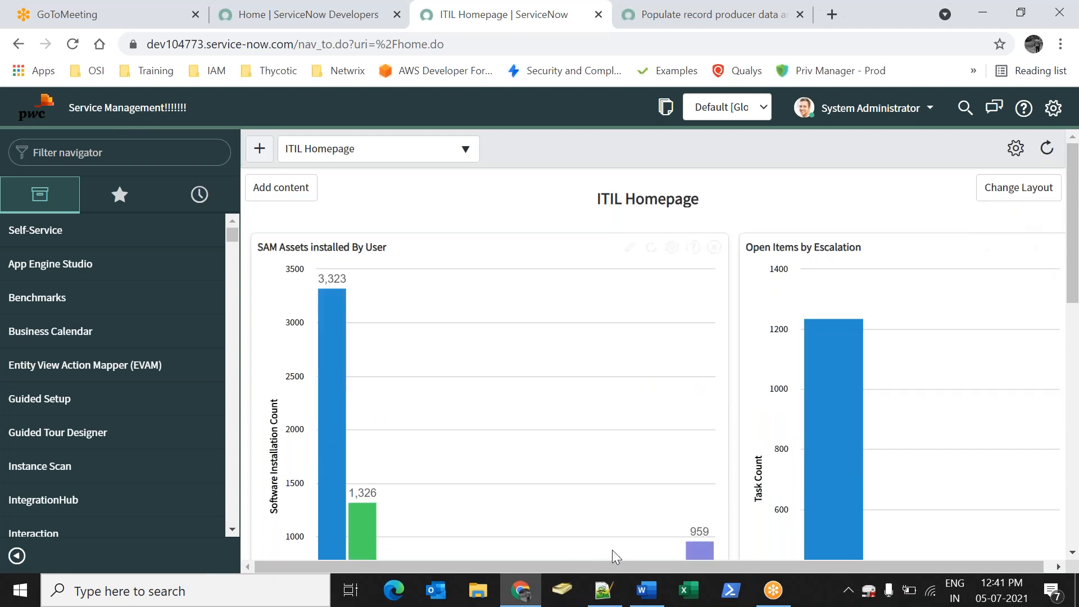
left_click(647, 590)
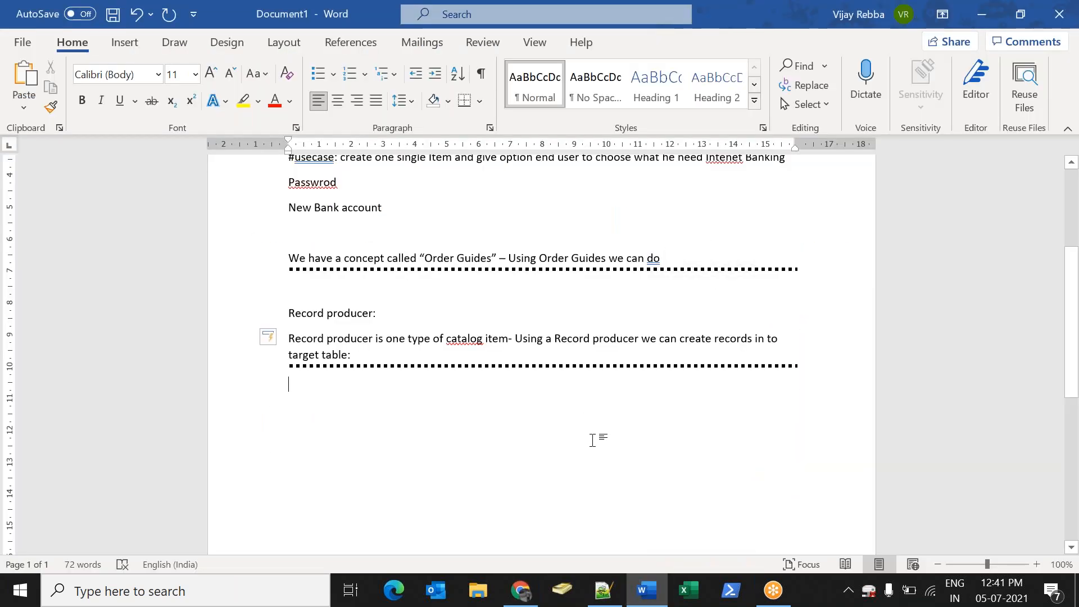
Type 'Workflow:' followed by 'collection of Activities, using activities we will define actions in workflow:'
type("W")
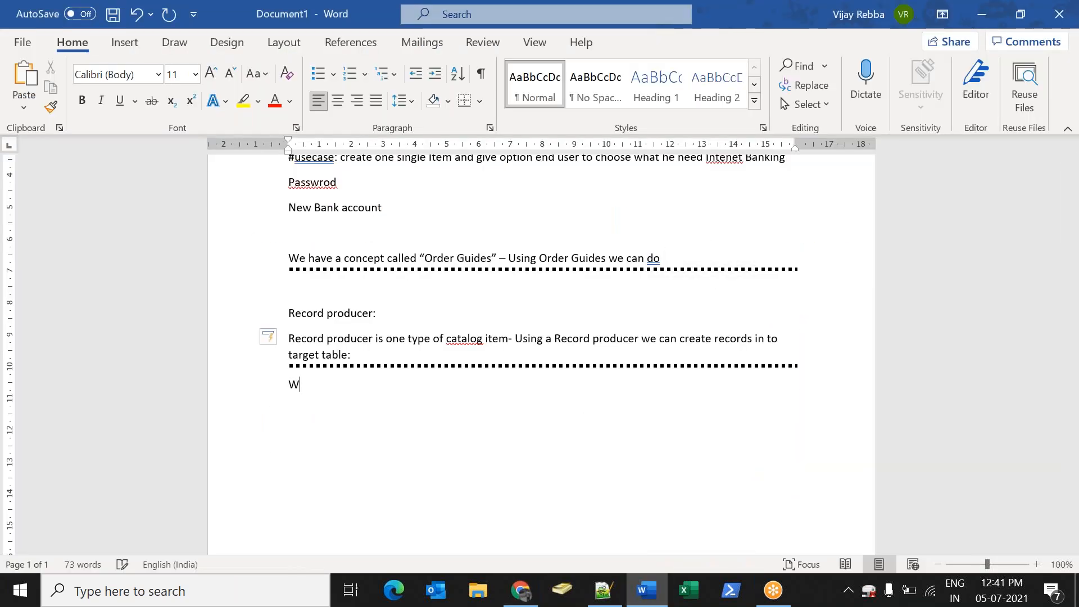
type("orkflow:")
key("Return")
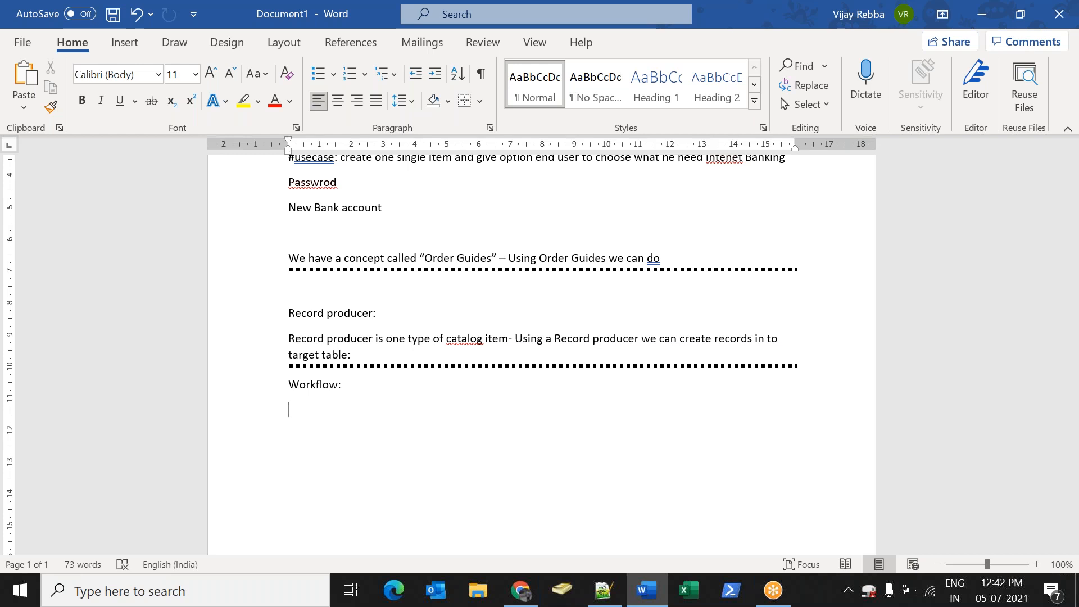
type("collection of Activie")
key("BackSpace")
key("BackSpace")
type("ities")
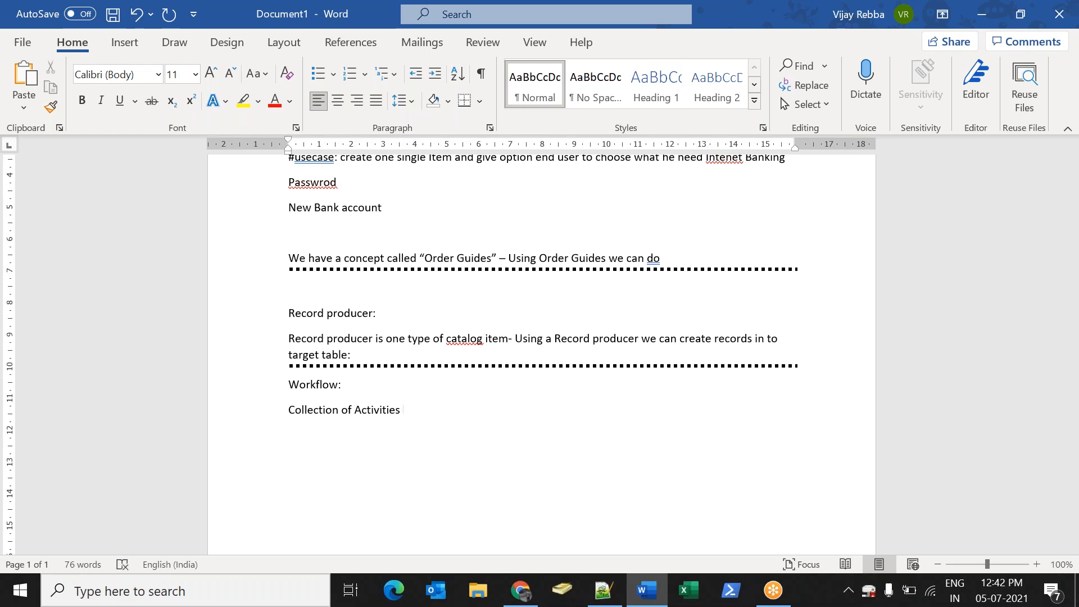
type(", using activities we will mov")
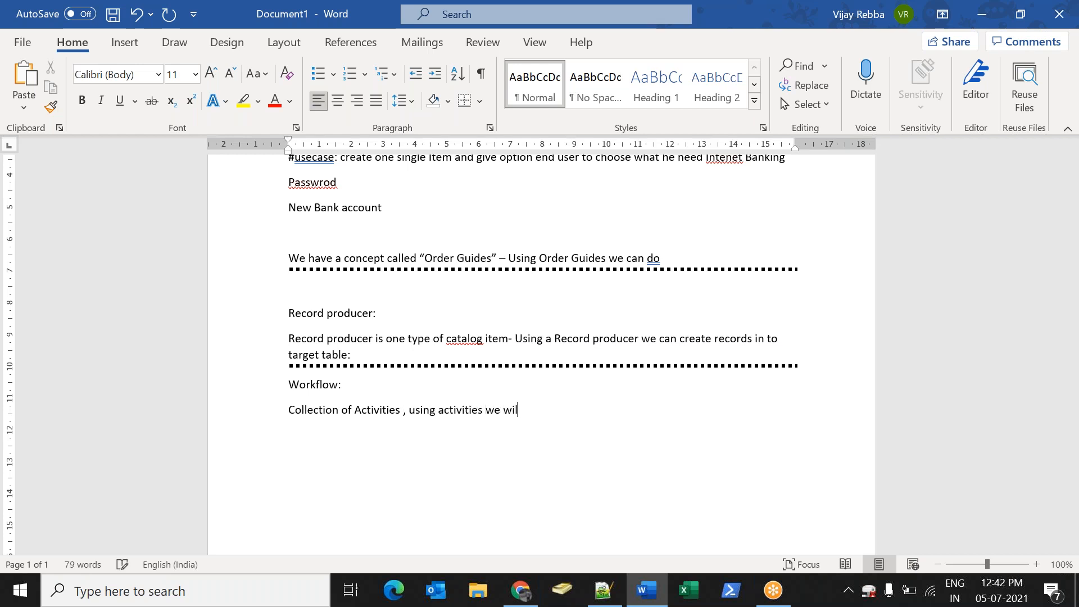
key("BackSpace")
key("BackSpace")
key("BackSpace")
type("deif")
key("BackSpace")
type("find e")
key("BackSpace")
key("BackSpace")
key("BackSpace")
type("e actions ")
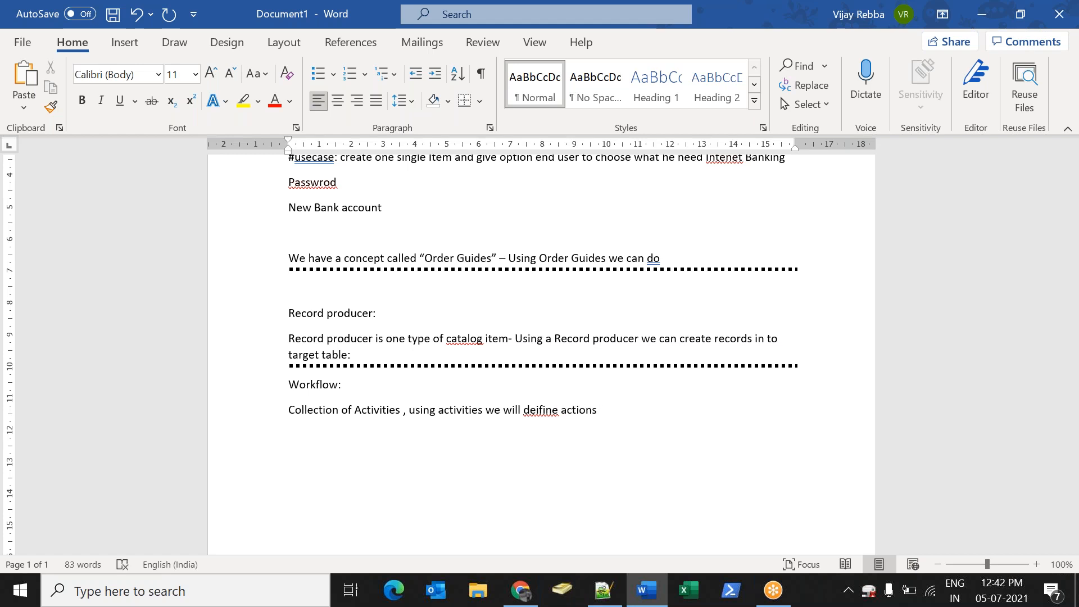
type("in workflow:")
key("Return")
Add the heading '#usecase: New Bank account request initiated:'
type("#us")
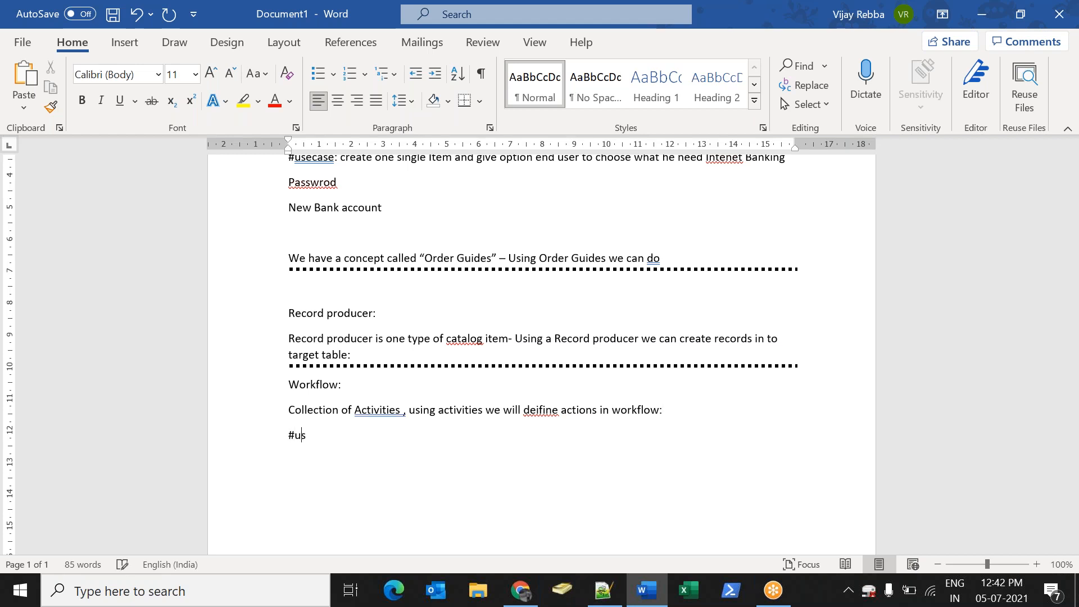
type("ecase: New Bank account")
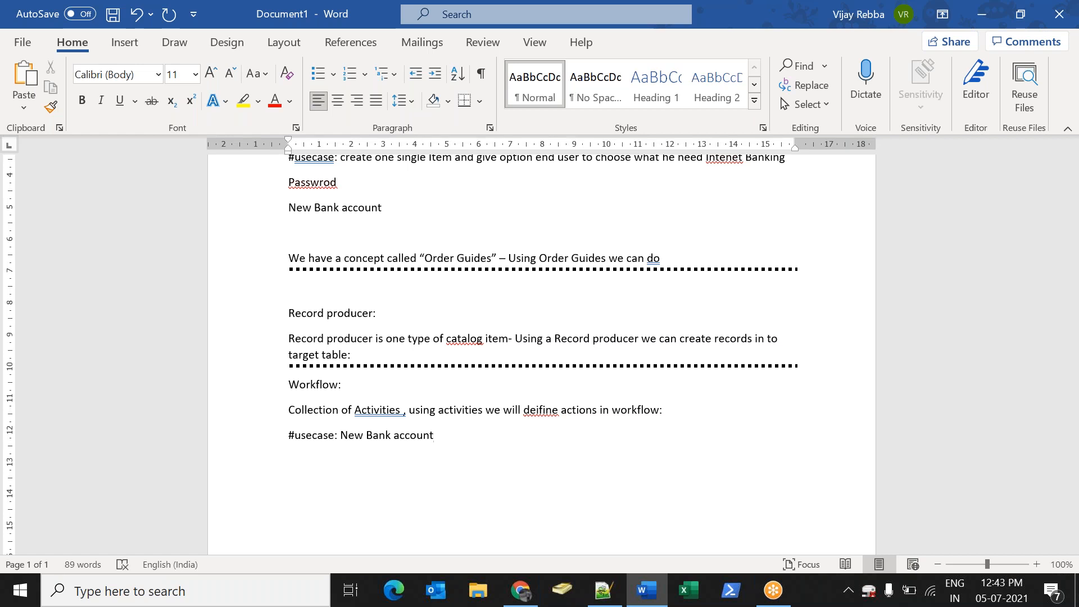
key("Return")
key("BackSpace")
type("te")
key("BackSpace")
key("BackSpace")
type("request initiated:")
key("Return")
List the first steps: Group to review, Manager to review, Approve, Email Notification
type("1")
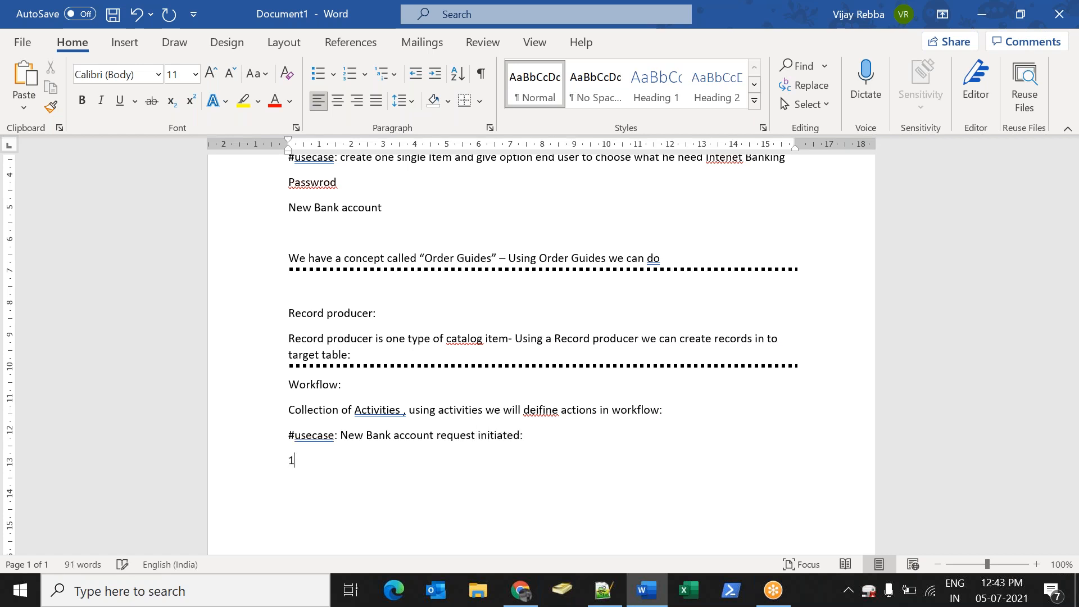
type(") Group")
type(" to r")
type("ev")
type("i")
key("BackSpace")
type("view")
key("Return")
type("Manager tor")
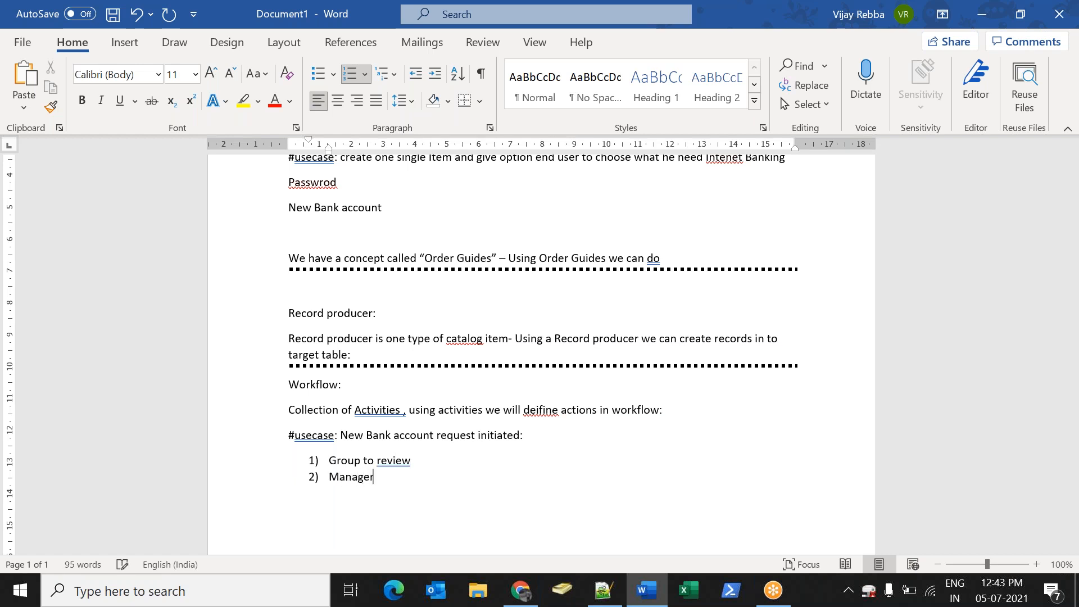
key("BackSpace")
type("review")
key("Return")
type("Apprive")
key("BackSpace")
key("BackSpace")
key("BackSpace")
type("ove")
key("Return")
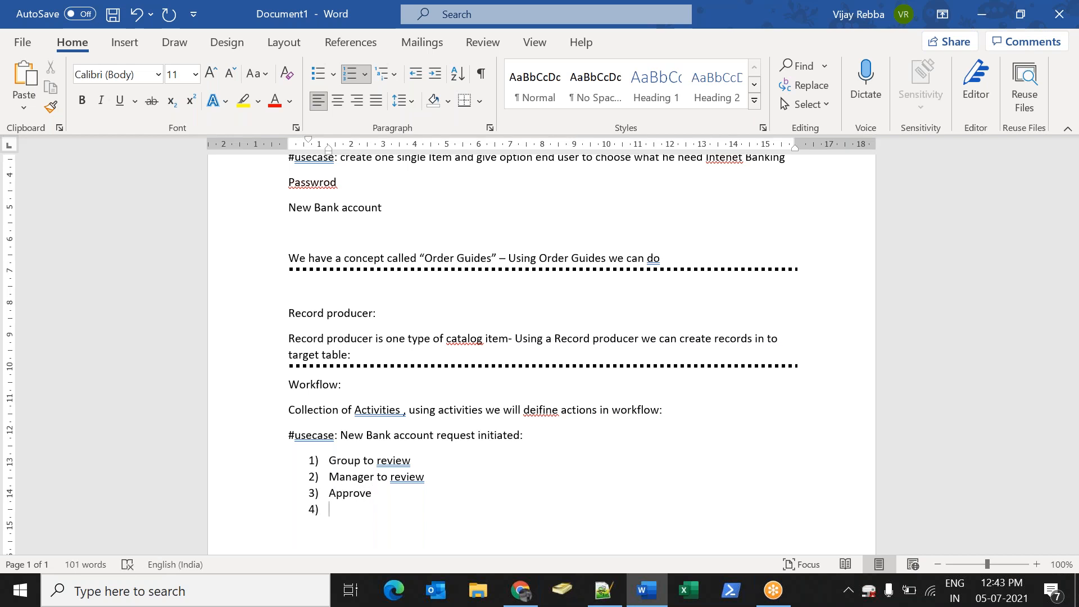
type("Email Notification")
key("Return")
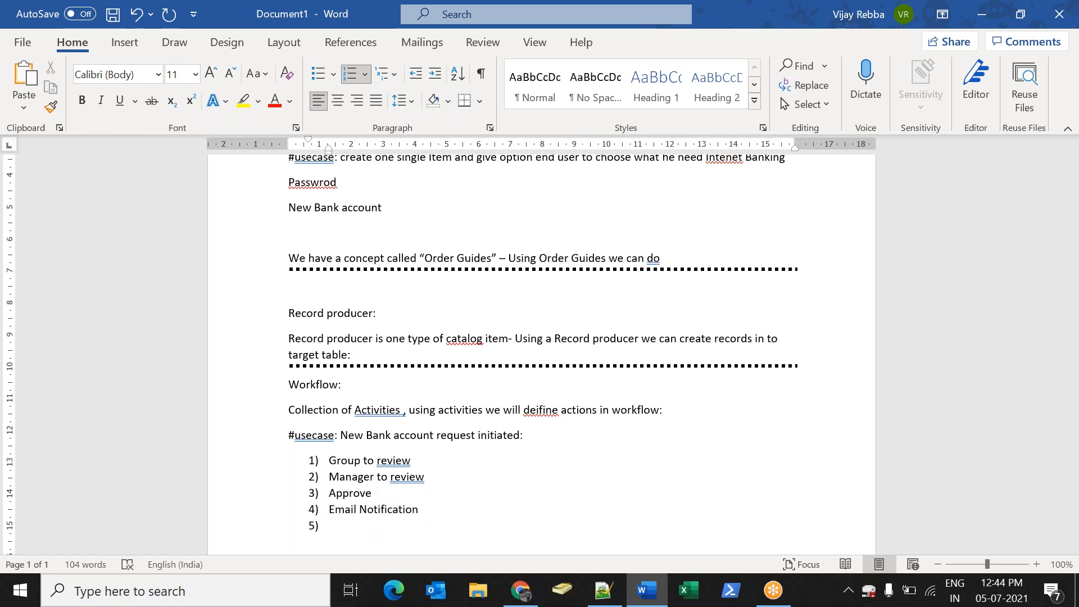
Add steps Task, Task - Assigned to right team, Notification to team, and the team creating the bank account
type("Task")
key("Return")
type("Task")
key("BackSpace")
type("k - Asisgned")
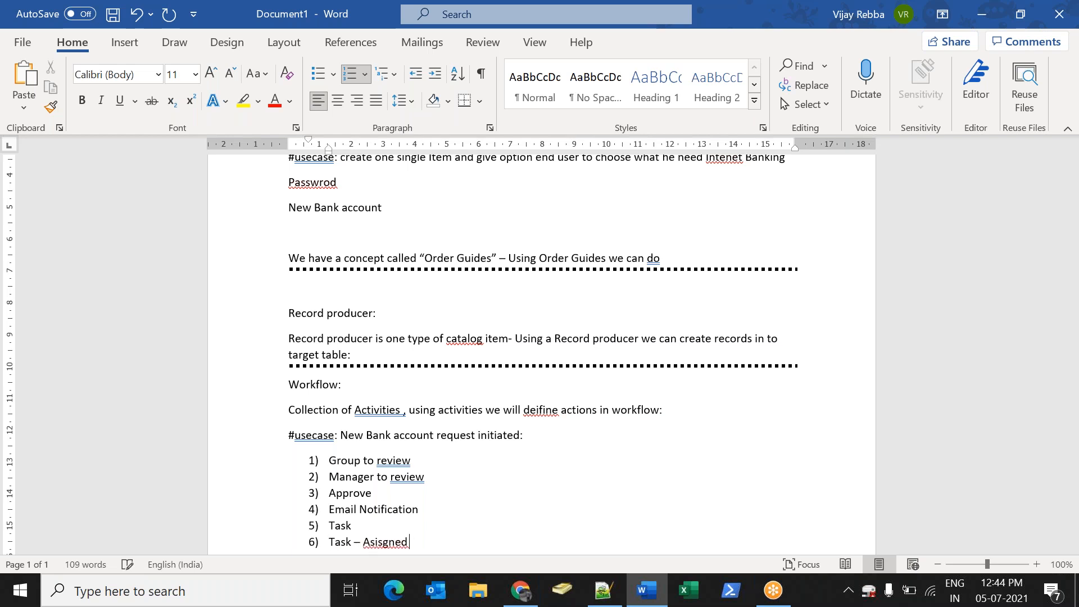
type(" to right team")
key("Return")
scroll(602, 446, "down", 2)
type("Notific")
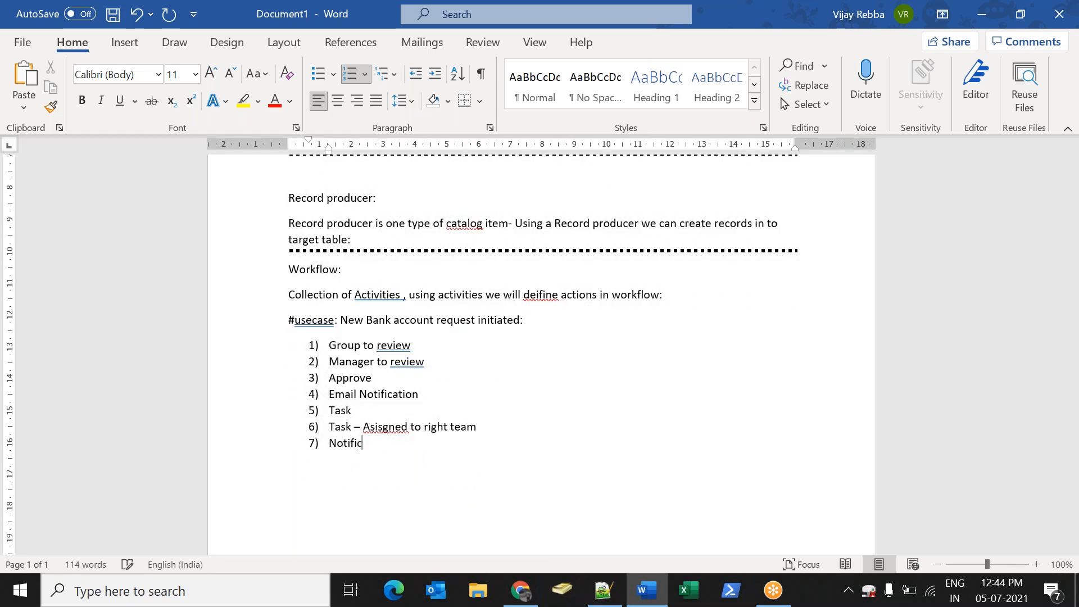
type("ation to team")
key("Return")
type("Team will")
type("crea")
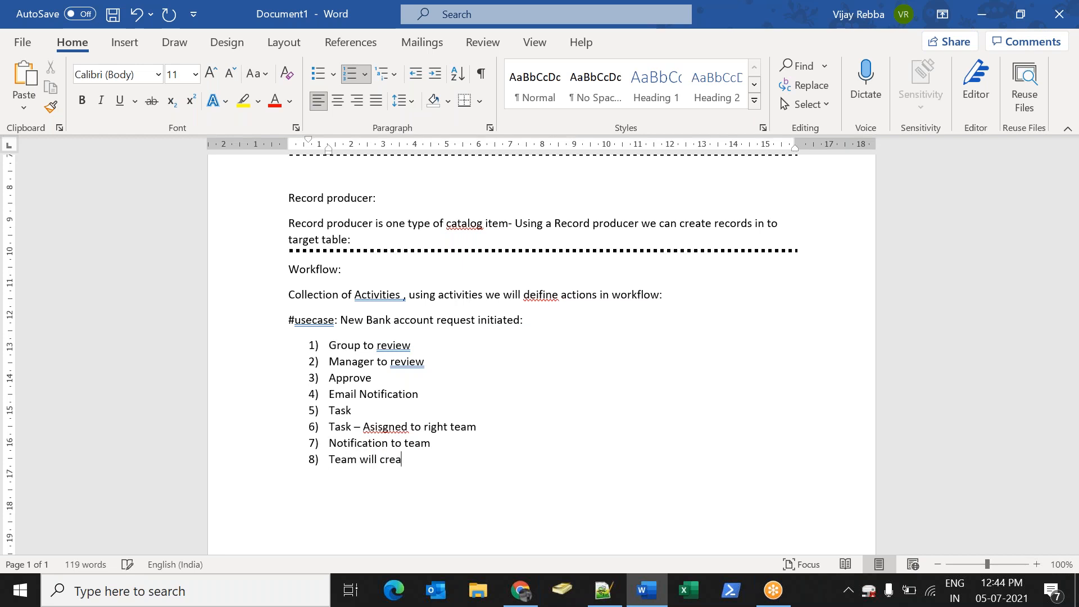
type("te")
key("BackSpace")
type("te bank account")
key("Return")
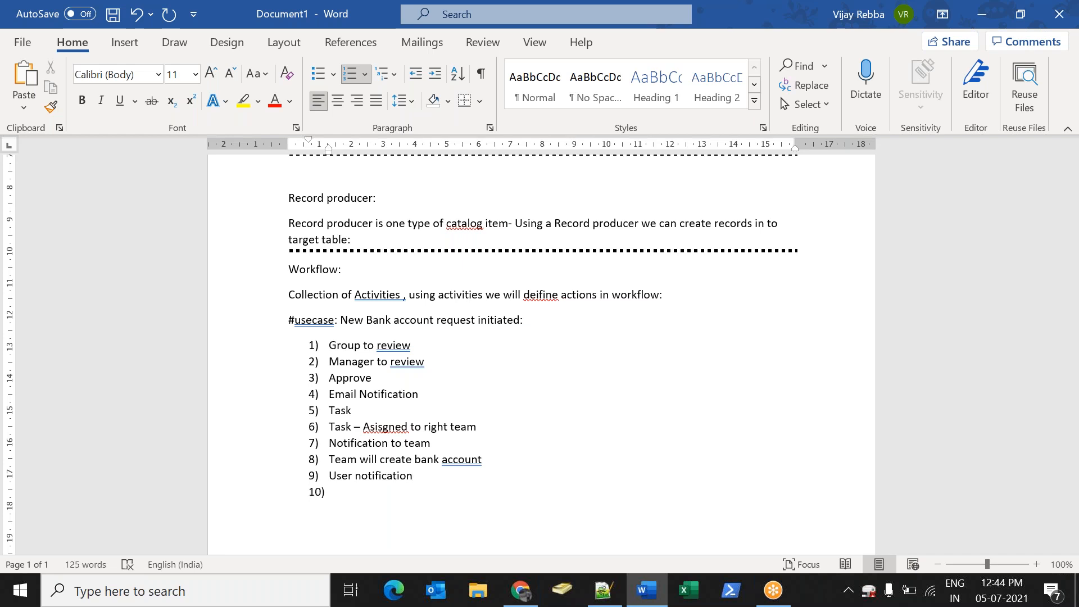
type("e")
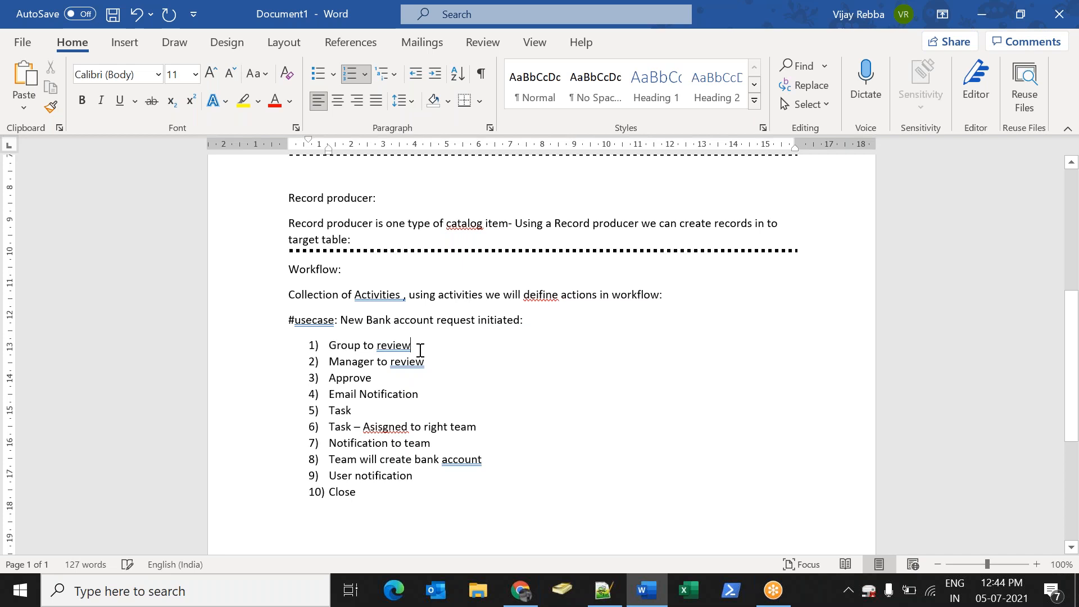
Select the numbered step list to review it, then clear the selection
left_click_drag(336, 344, 357, 499)
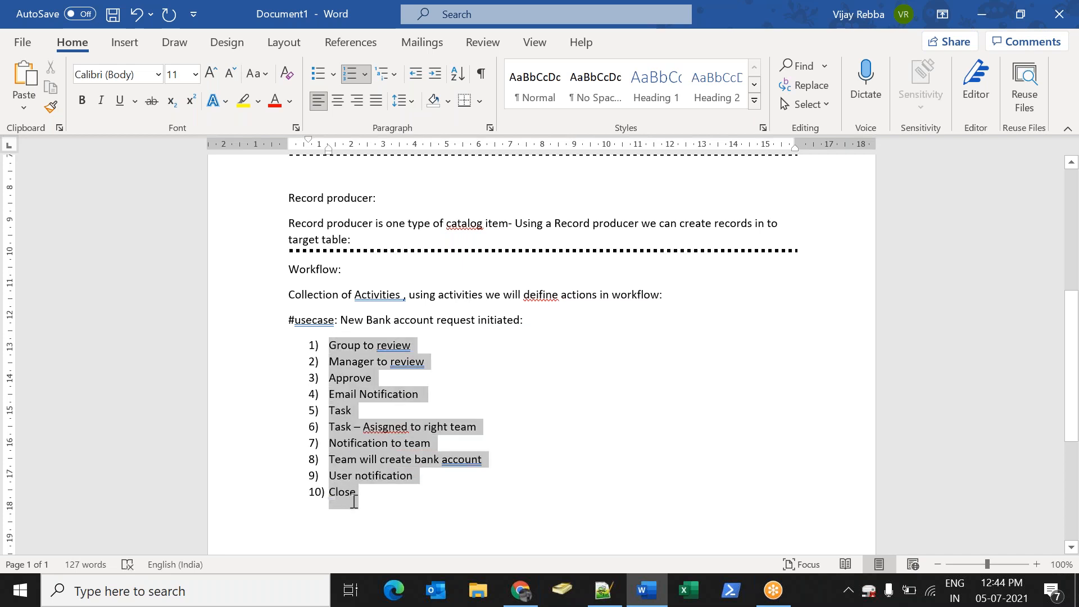
left_click(380, 517)
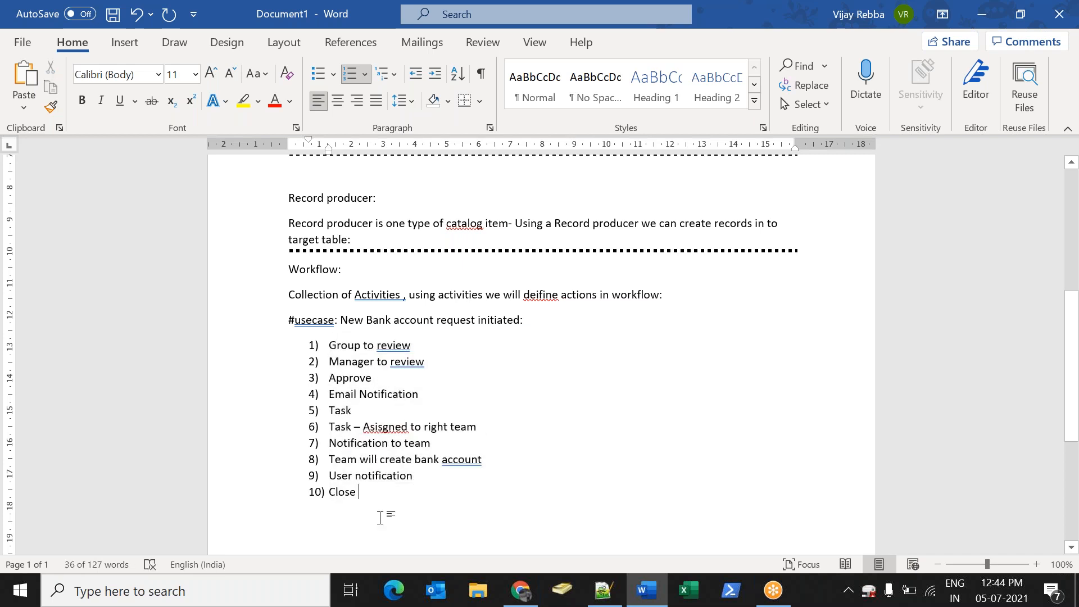
double_click(406, 345)
left_click_drag(422, 361, 466, 369)
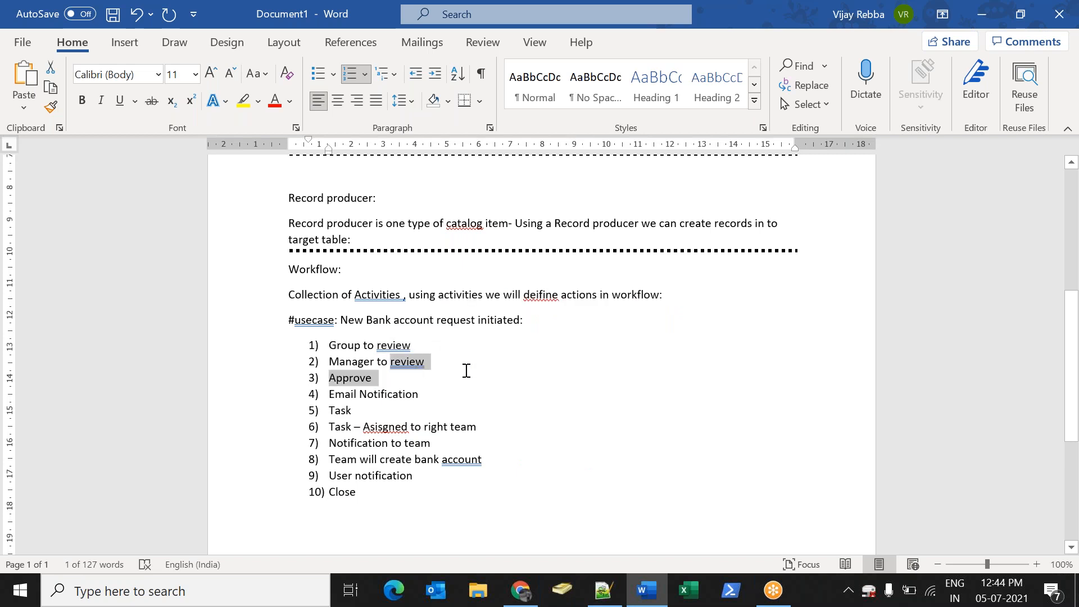
left_click(462, 369)
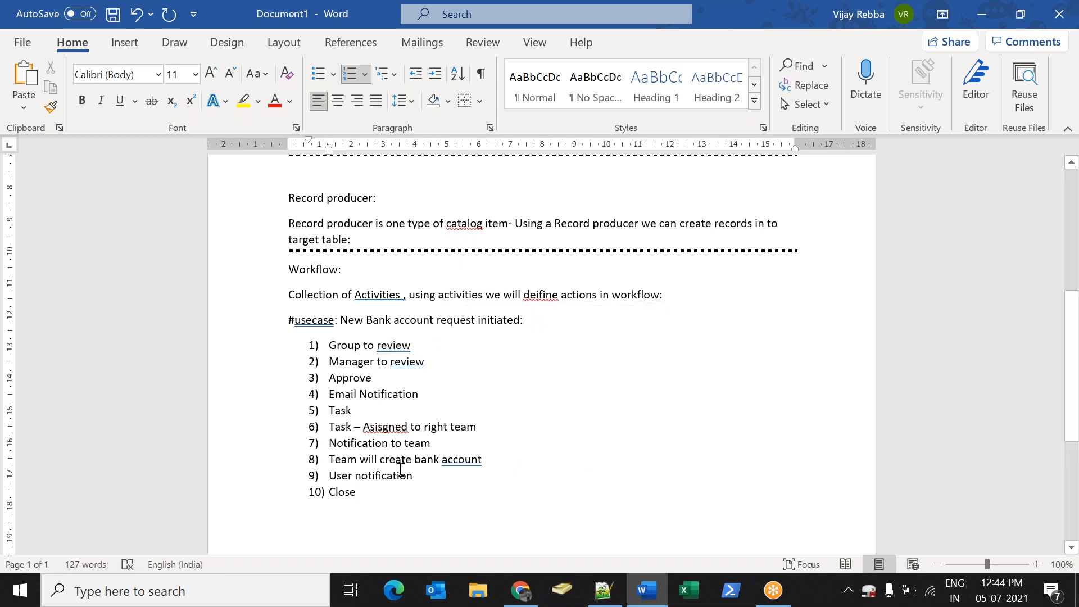
left_click_drag(368, 507, 329, 345)
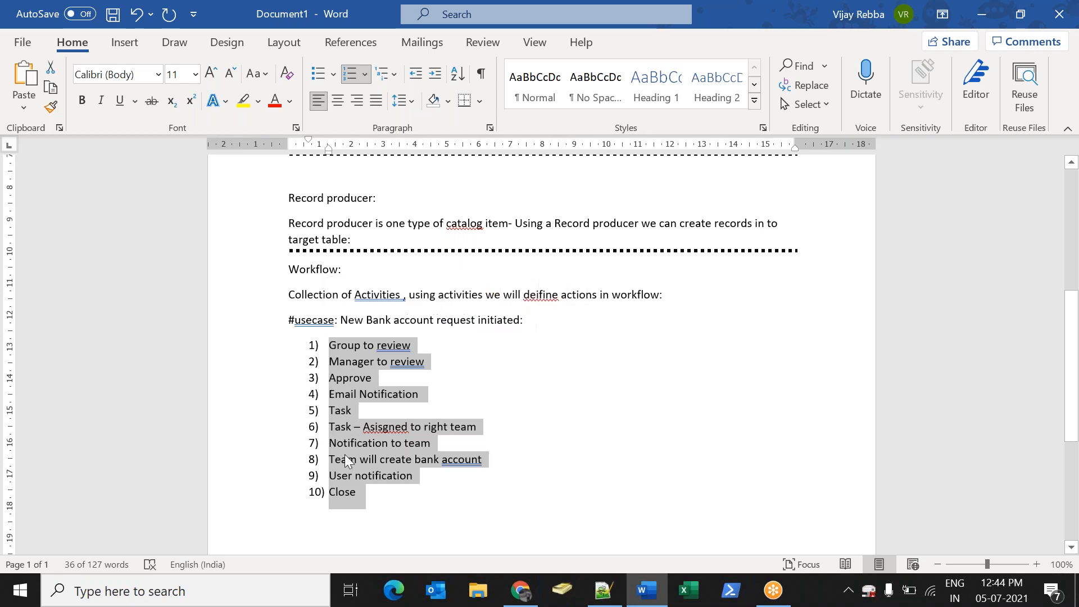
left_click(379, 476)
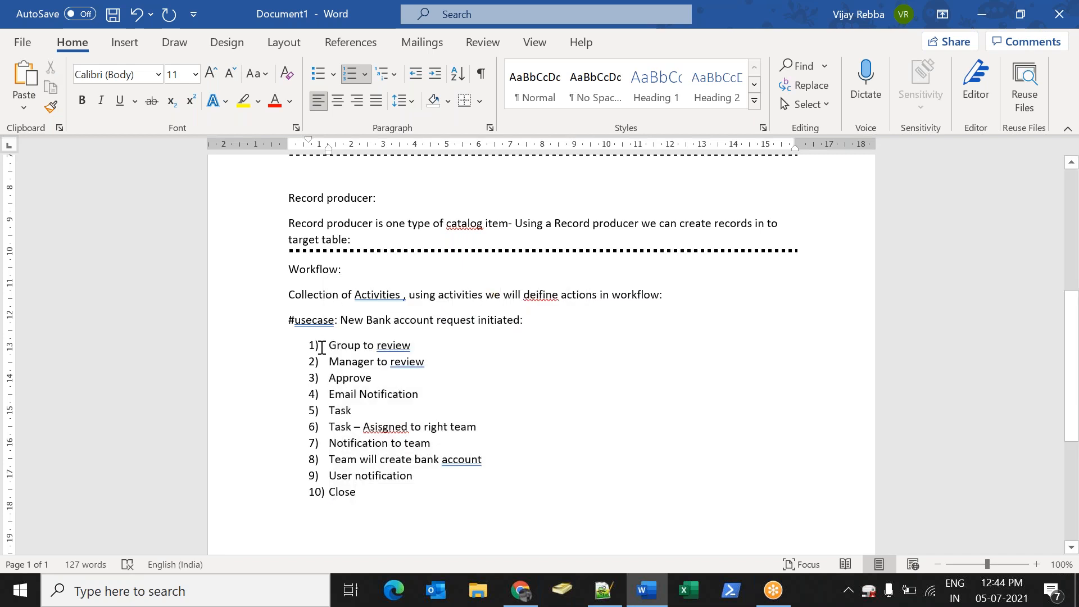
left_click_drag(321, 348, 371, 487)
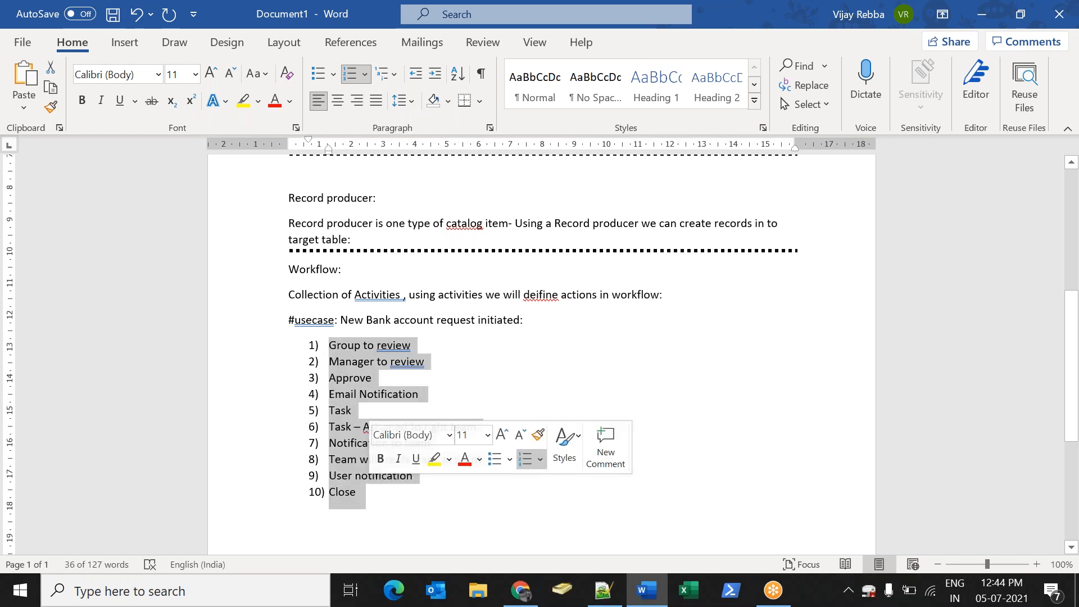
left_click(532, 466)
left_click(520, 590)
Open the Workflow Editor by filtering the navigator on 'workflow'
left_click(140, 148)
type("w")
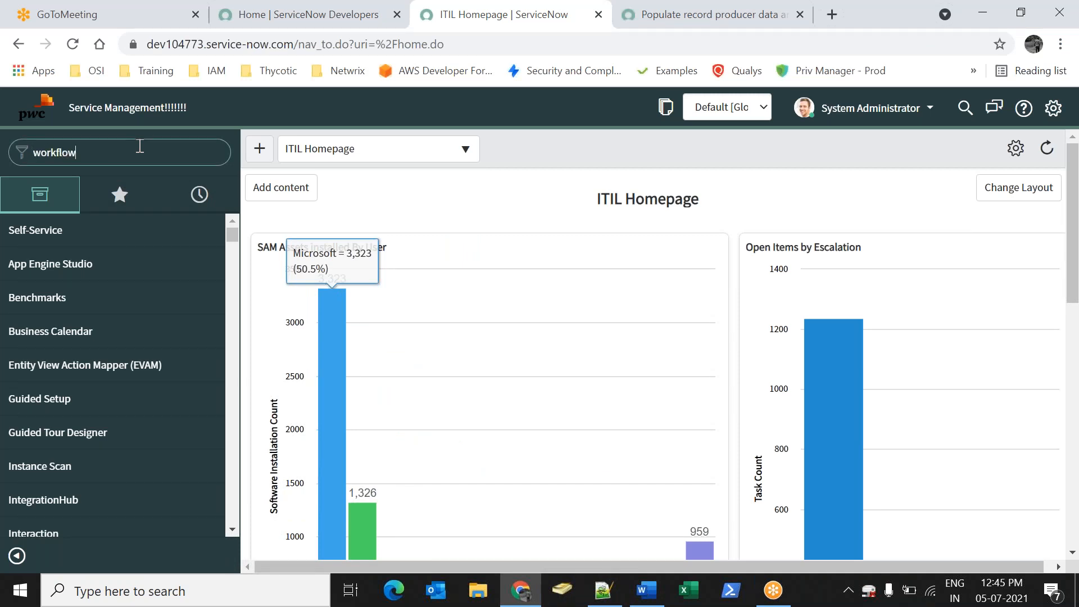
type("orkflow")
left_click(77, 301)
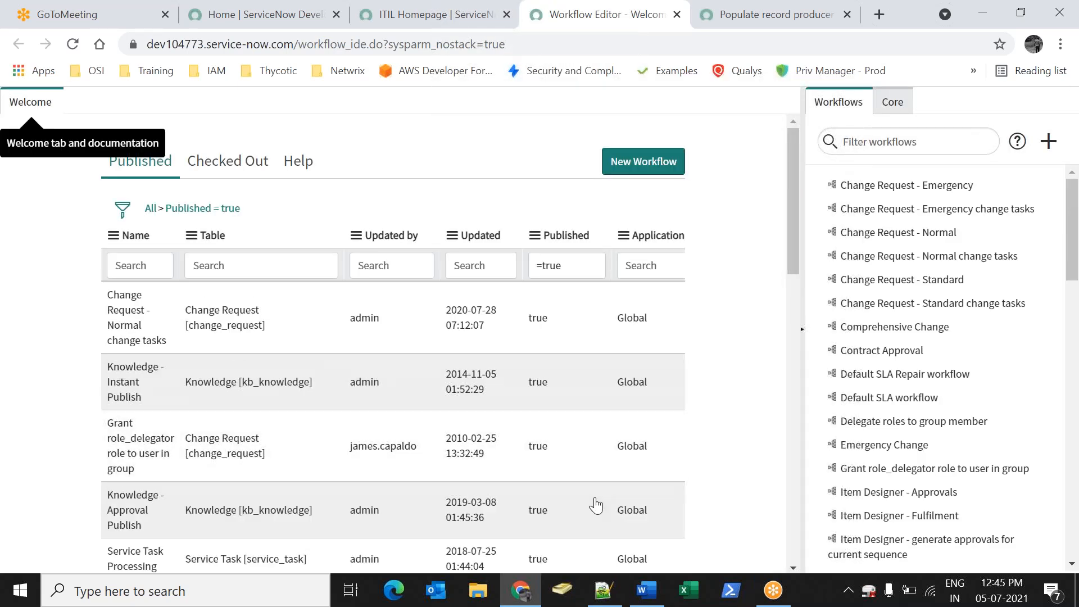
Start a New Workflow and enter 'Banking Workflow' as its name
left_click(640, 177)
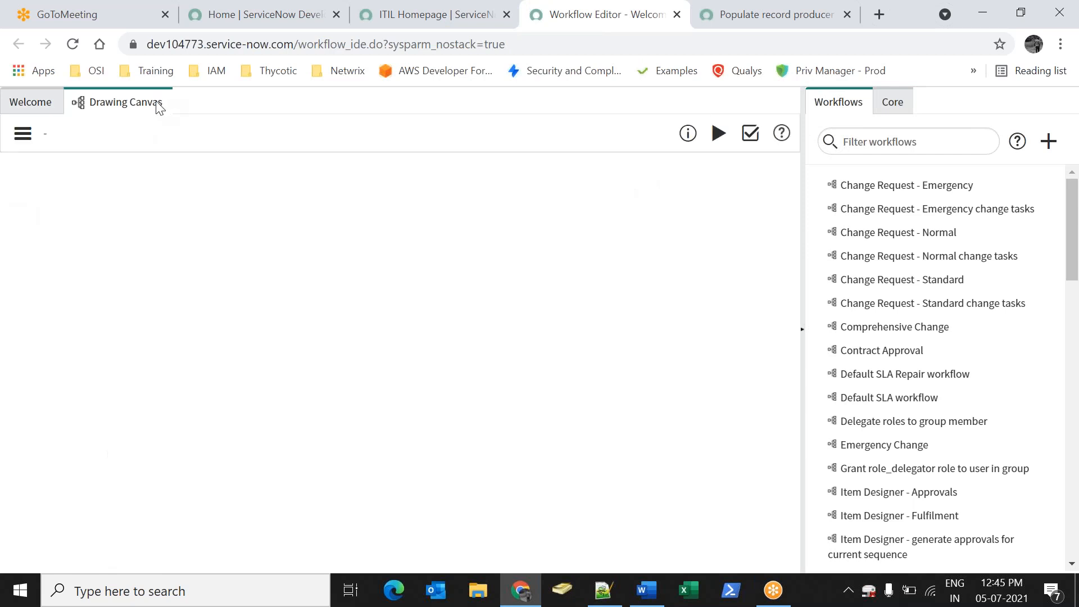
left_click(159, 102)
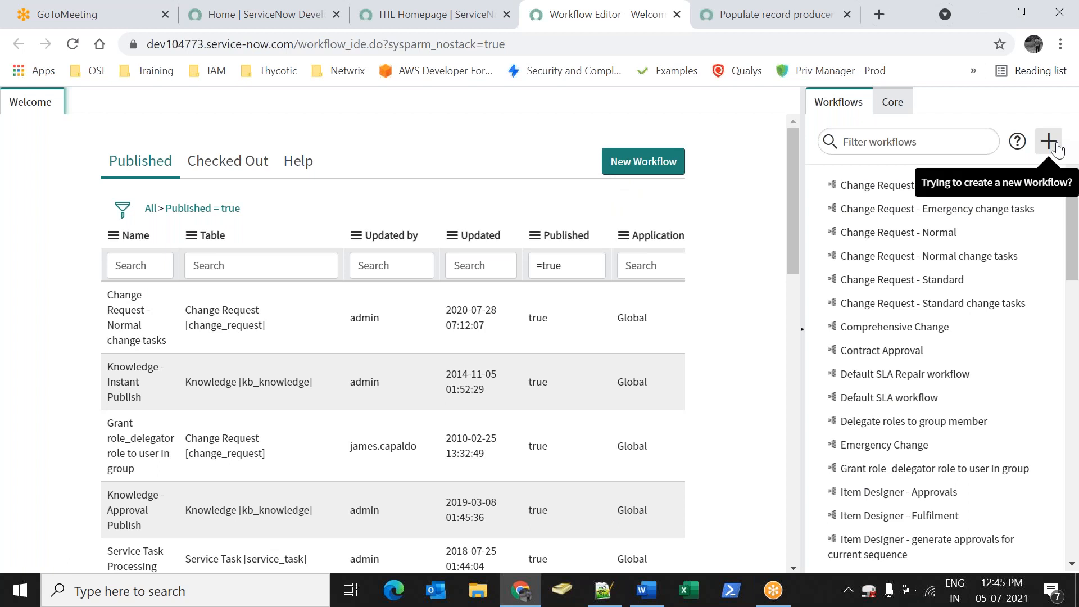
left_click(667, 167)
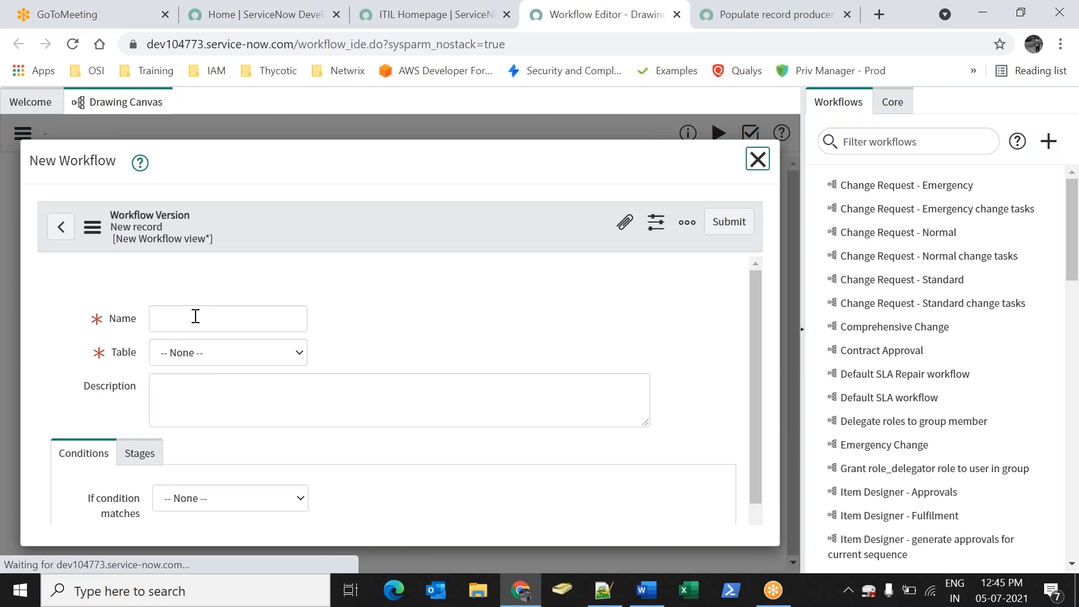
left_click(192, 370)
type("Banking Workflow")
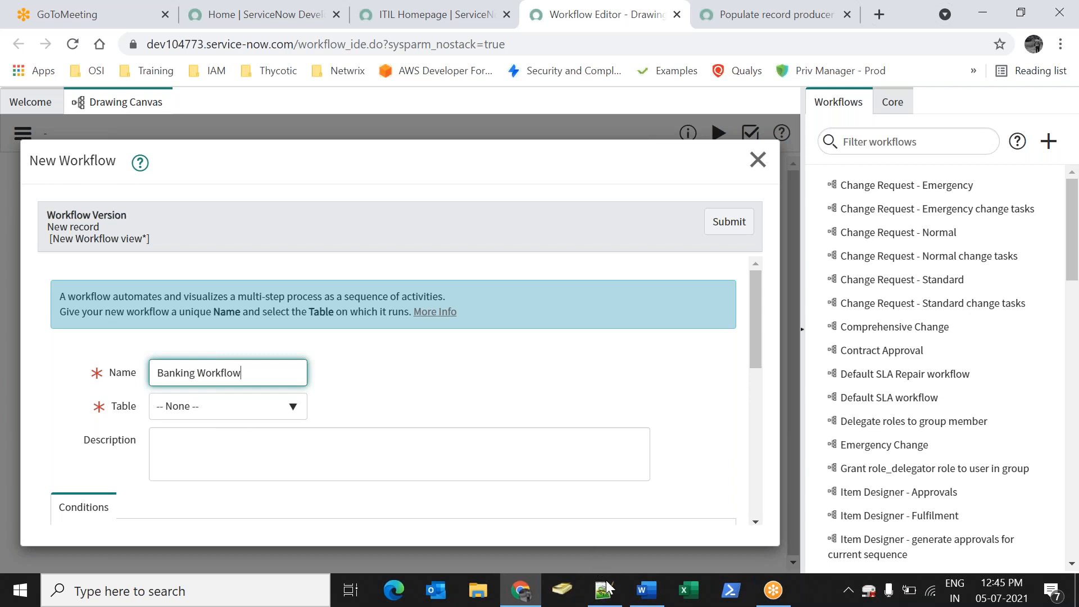
left_click(646, 590)
Add the line 'Sc_Req_item - Item table:' below the numbered steps and begin another line
key("Return")
key("Return")
key("Return")
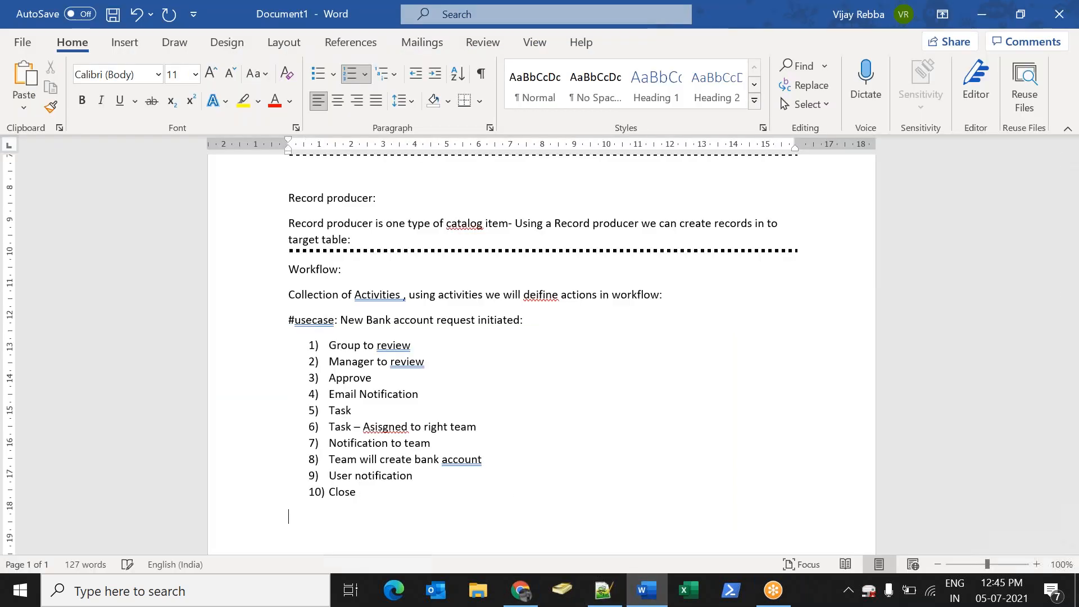
type("S")
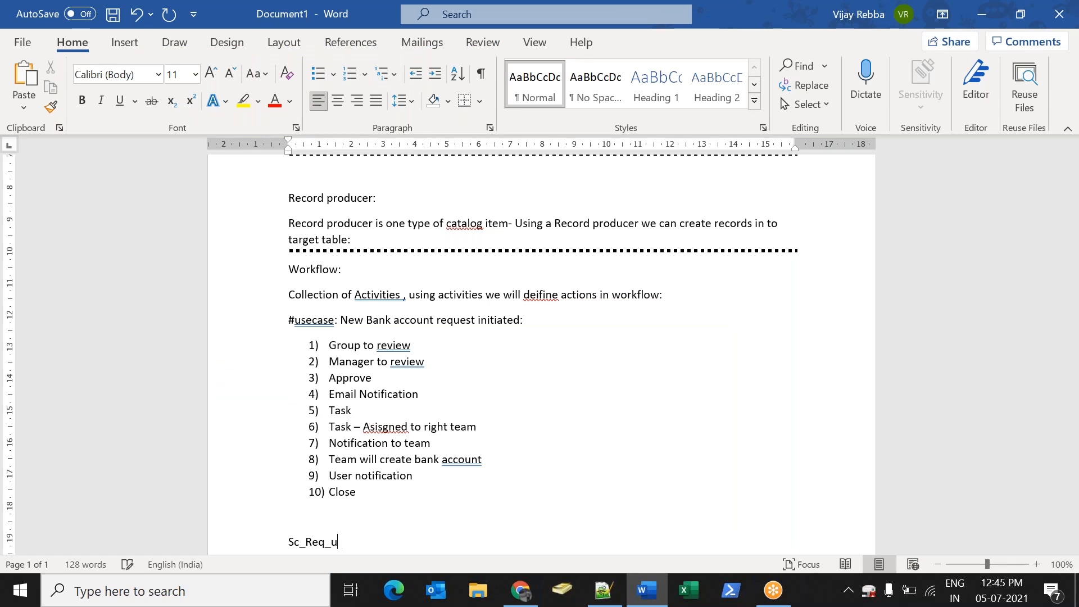
type("c_Req_item -")
type(" Item table:")
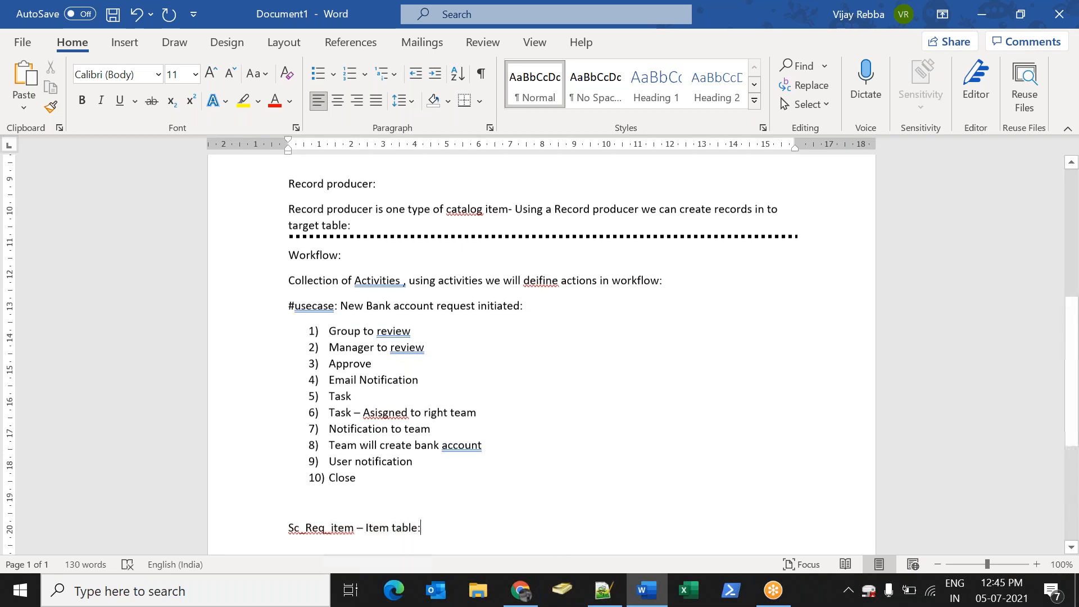
scroll(344, 465, "down", 3)
left_click_drag(288, 464, 352, 464)
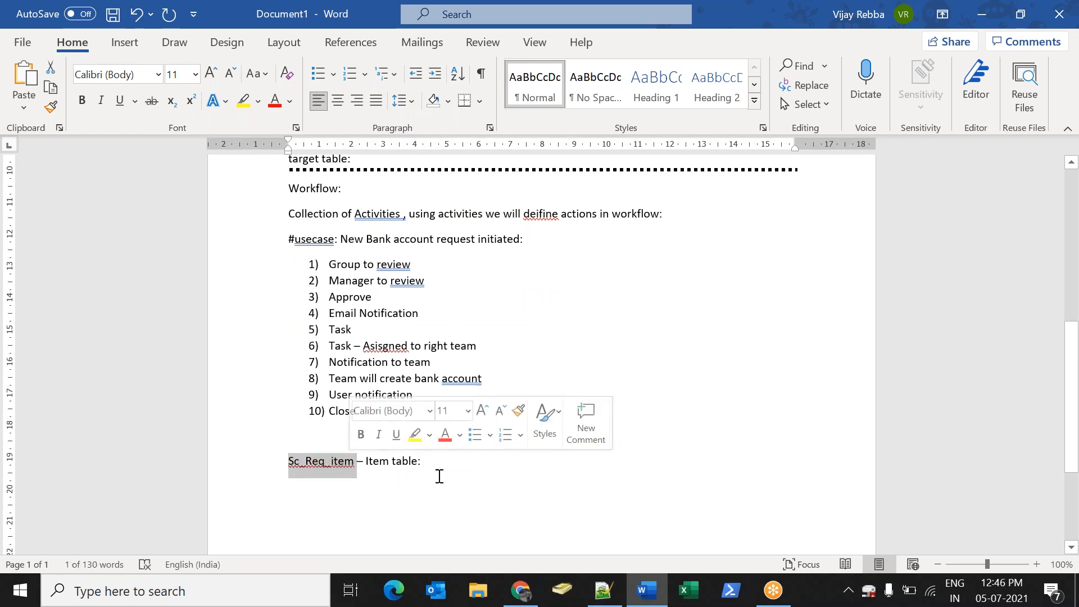
left_click(562, 471)
key("Return")
type("inc")
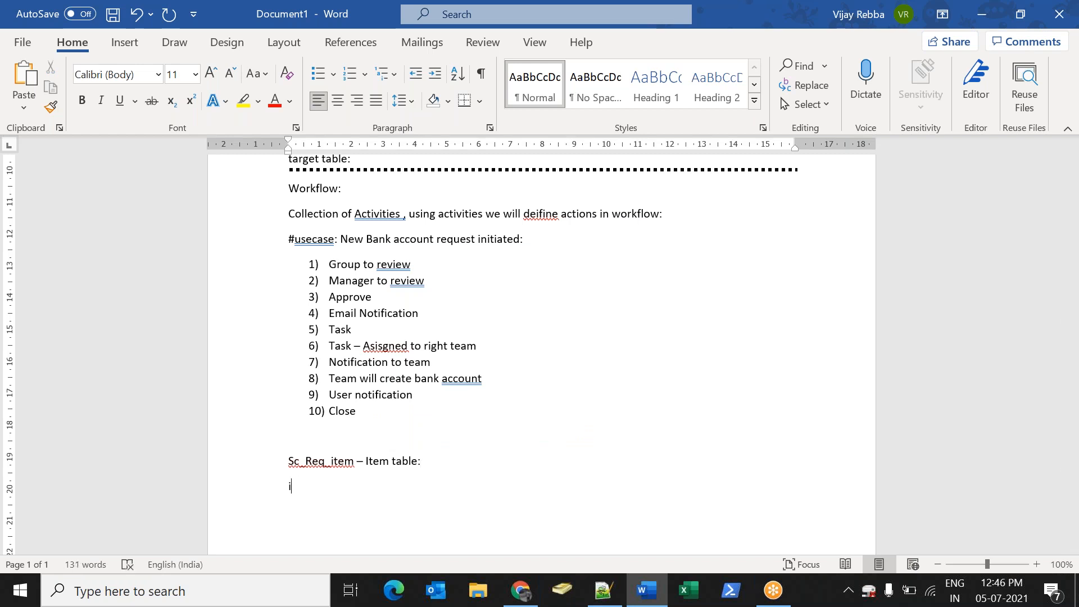
left_click_drag(290, 461, 355, 468)
left_click(352, 470)
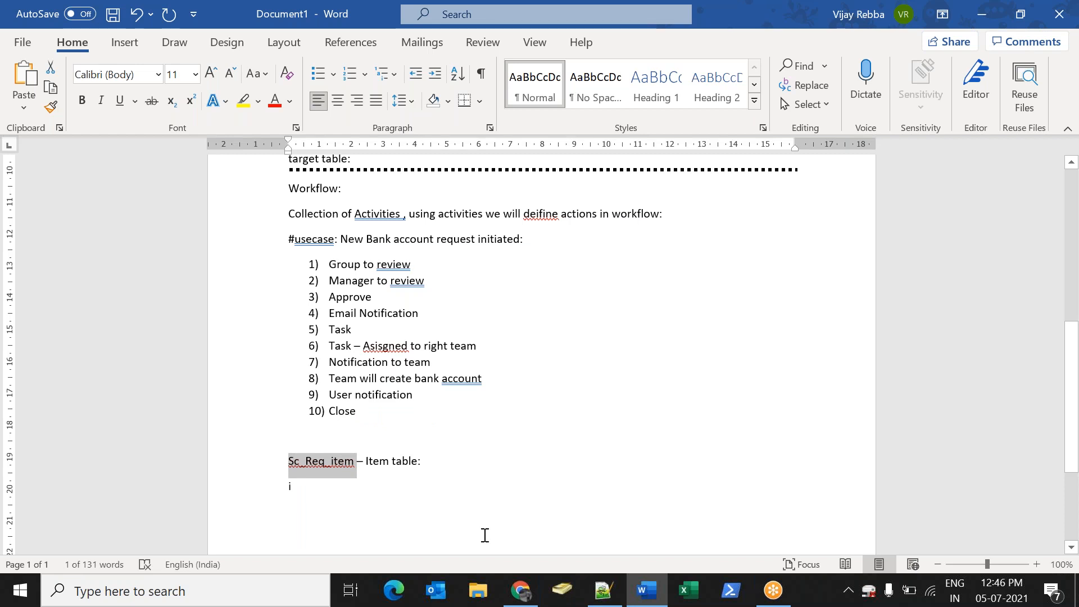
left_click(521, 590)
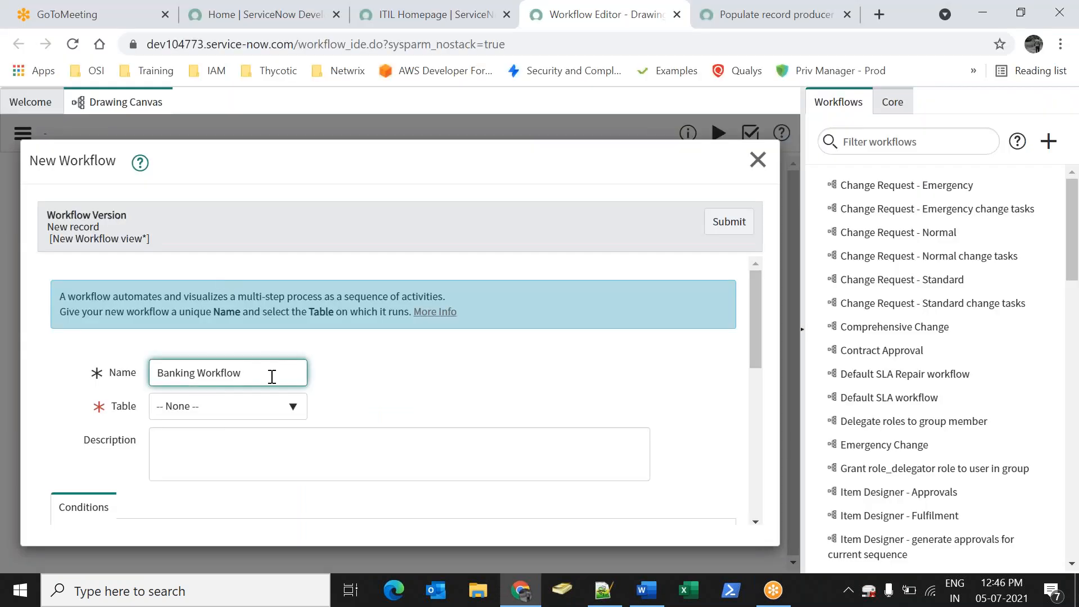
Search 'sc_req_', set the workflow table to Requested Item [sc_req_item], and submit
scroll(330, 386, "down", 3)
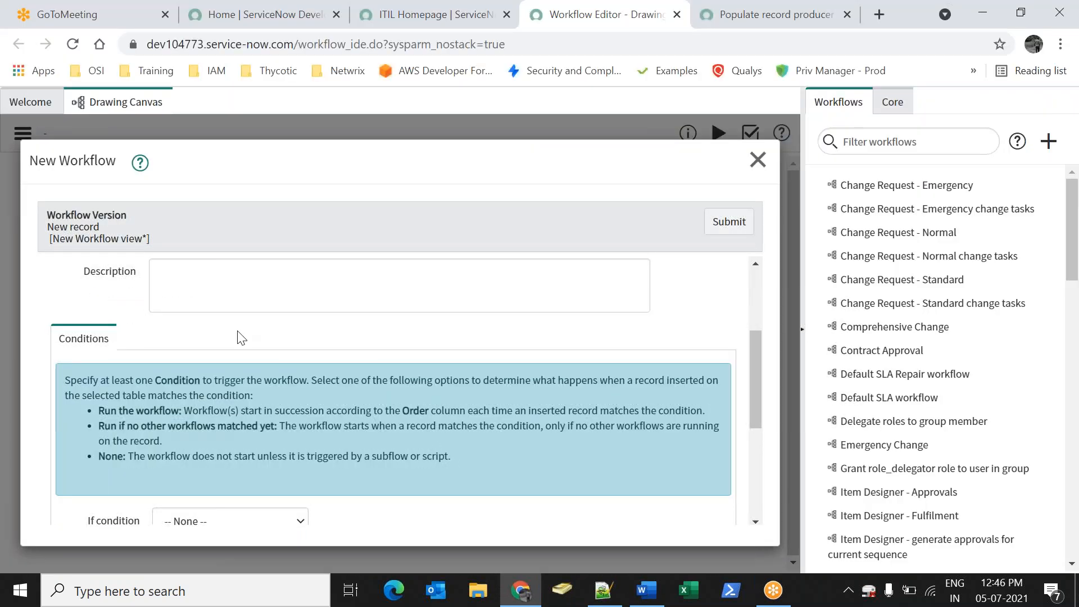
scroll(242, 337, "up", 2)
left_click(225, 331)
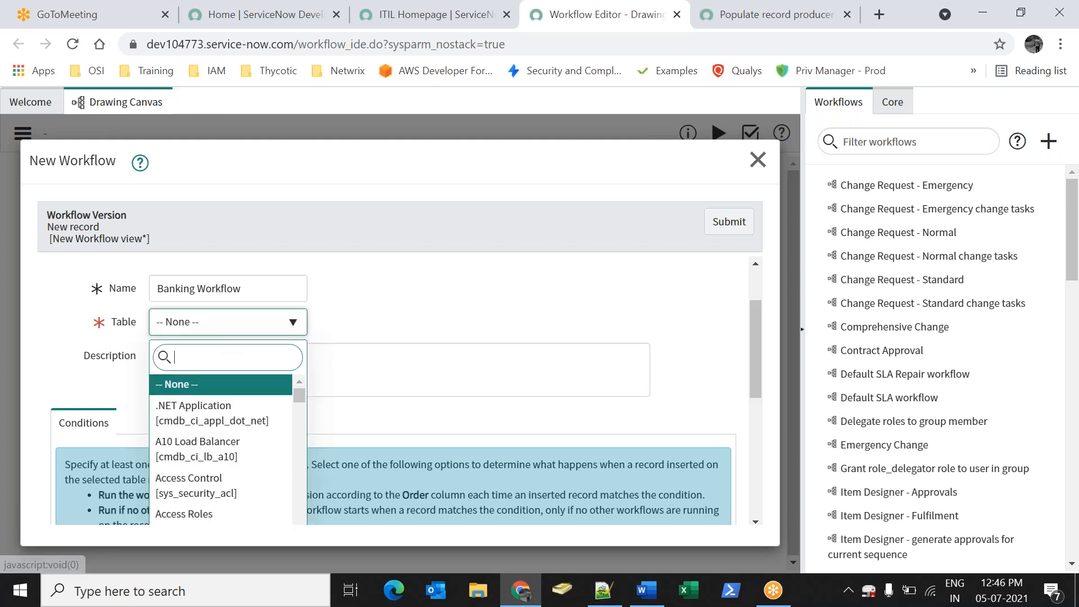
type("sc_req_ite")
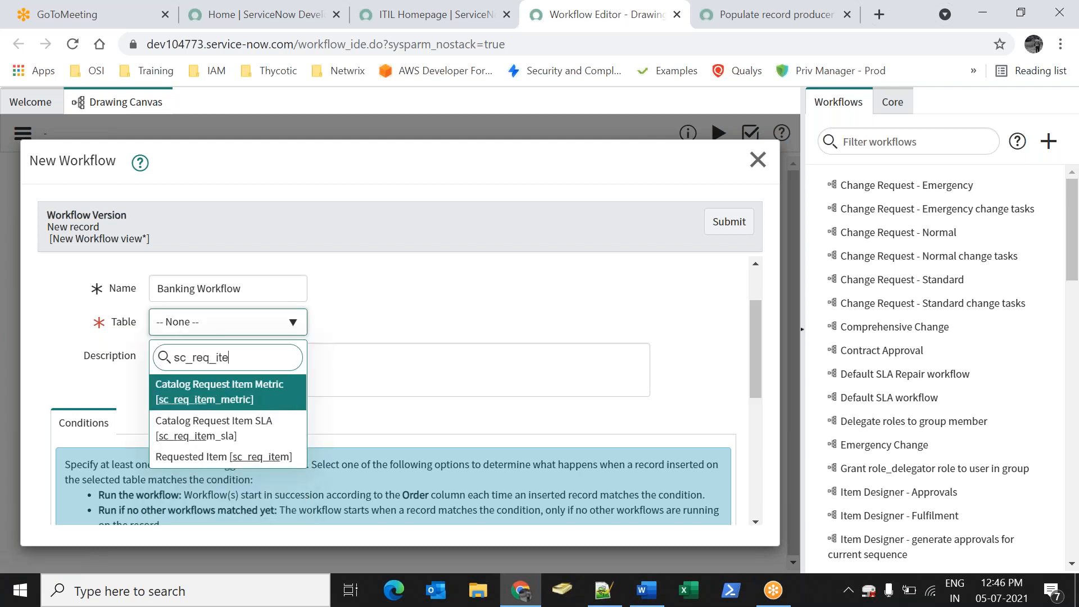
left_click(228, 456)
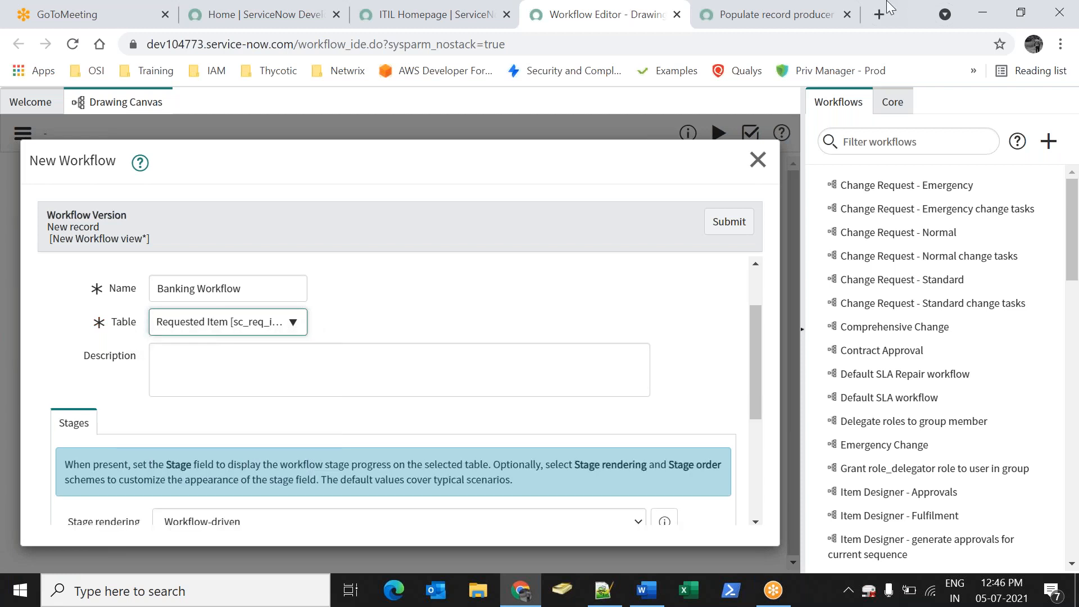
left_click(731, 230)
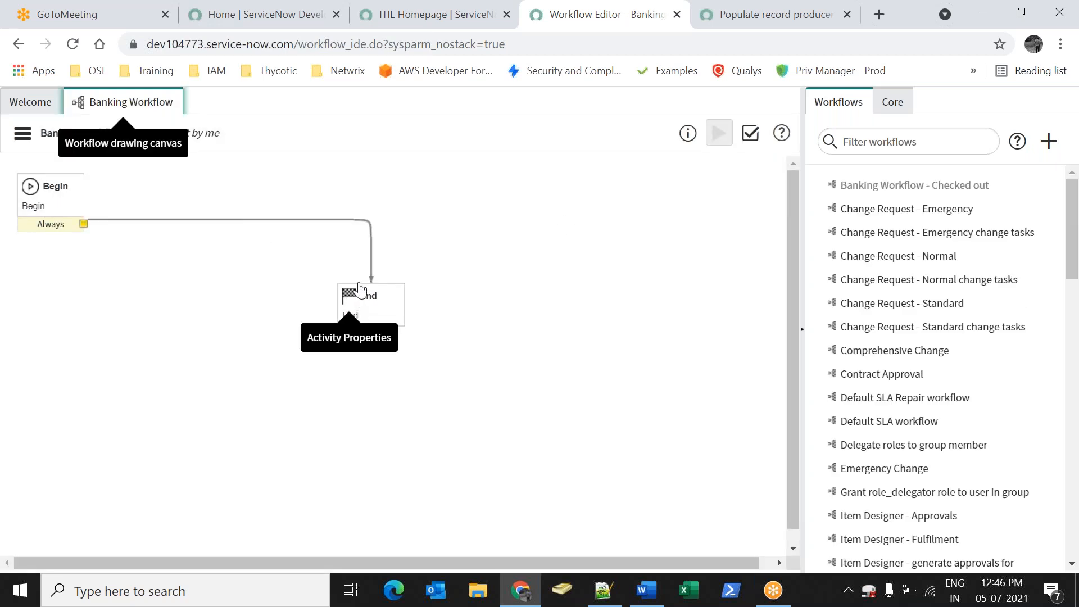
Delete the Begin-to-End connector and move End to the canvas's lower right
left_click(323, 220)
key("Delete")
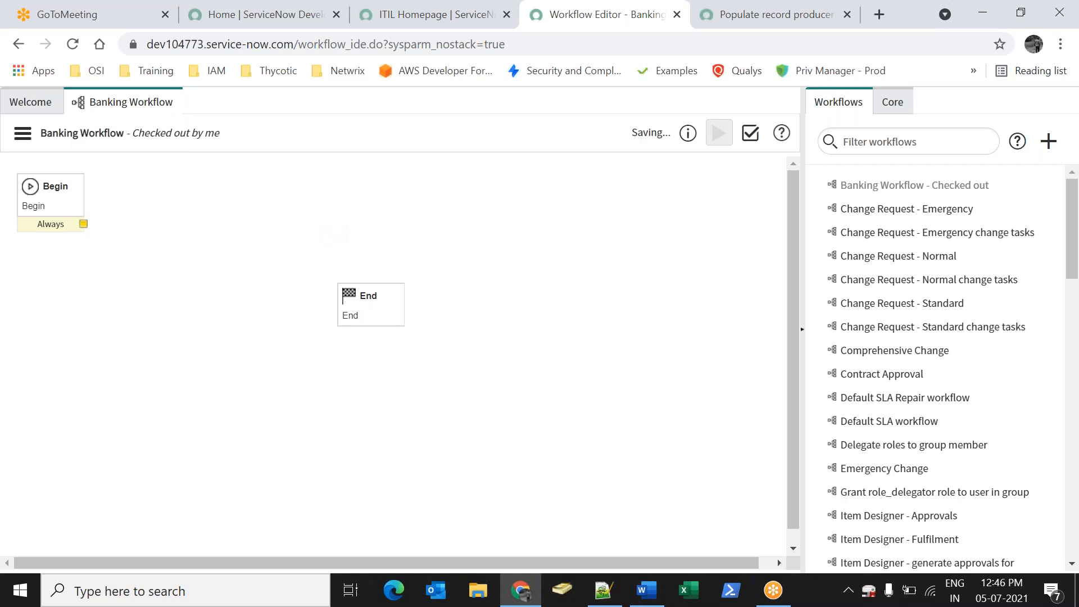
left_click_drag(365, 294, 729, 509)
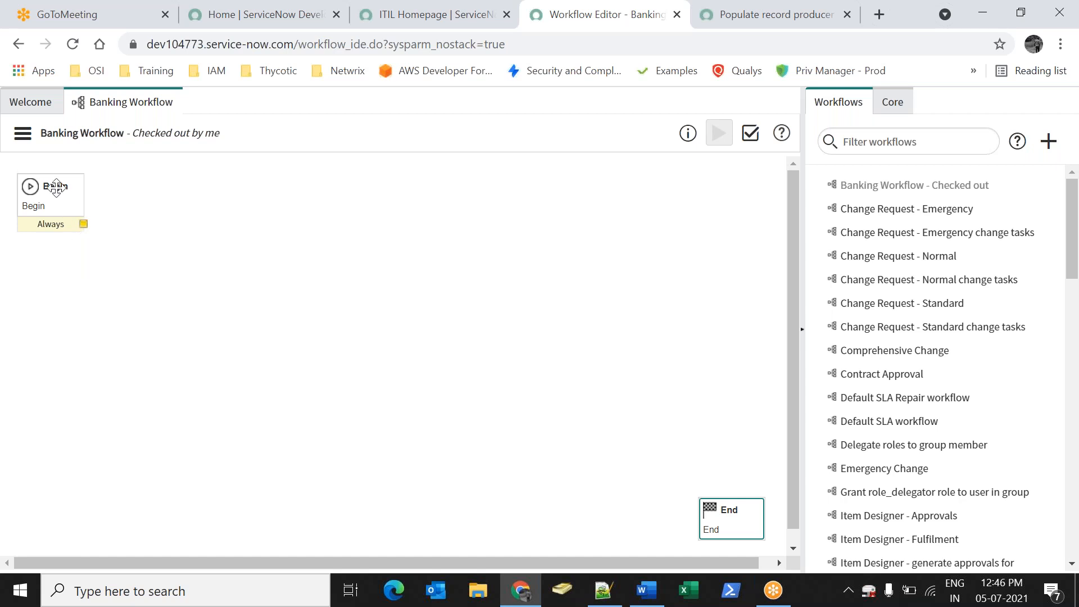
left_click(32, 205)
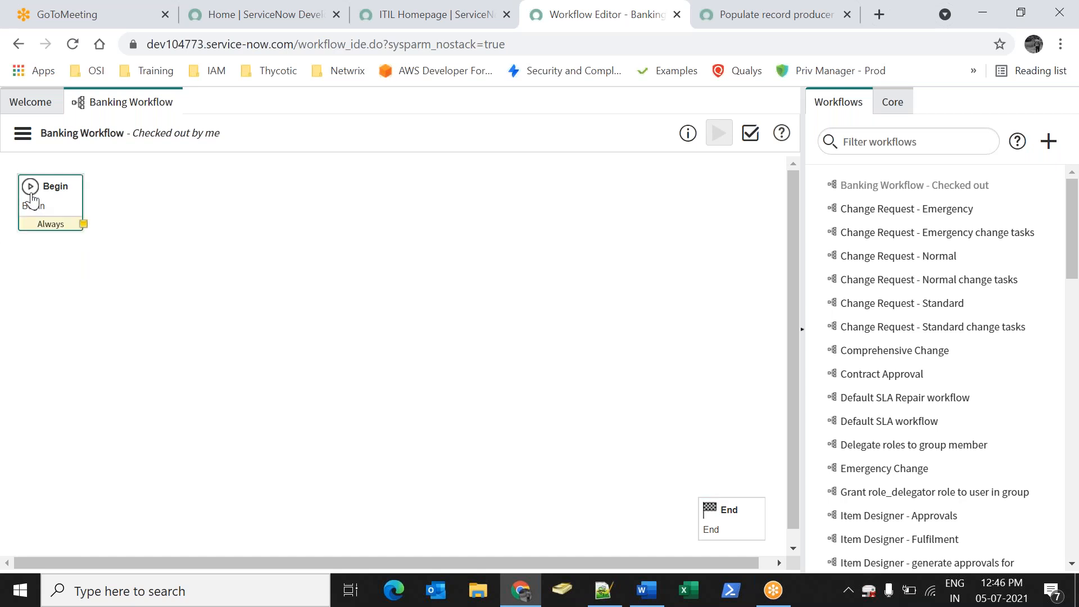
left_click(731, 522)
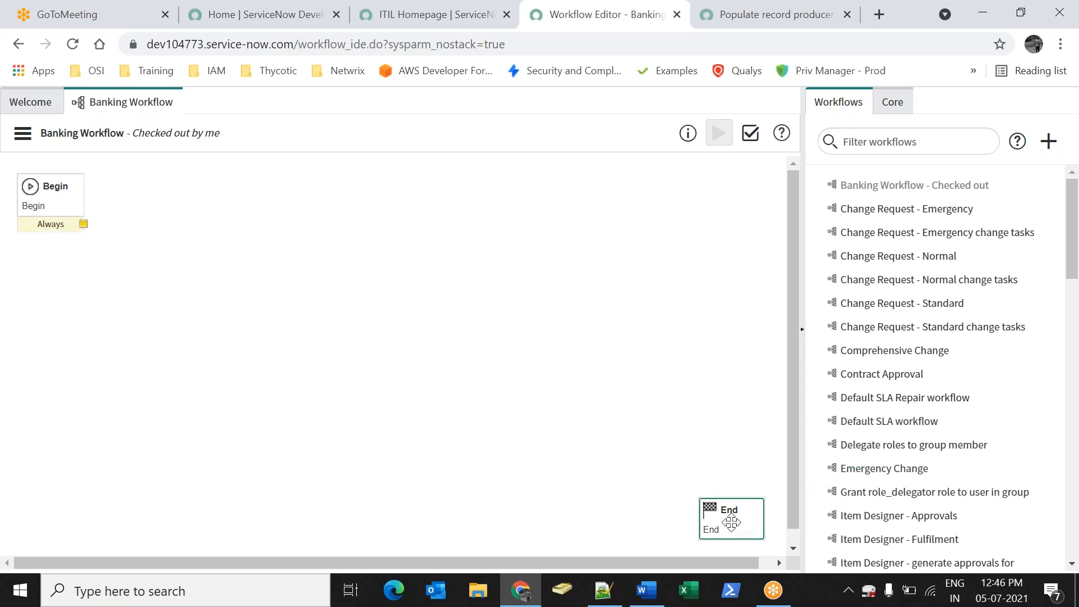
left_click(71, 209)
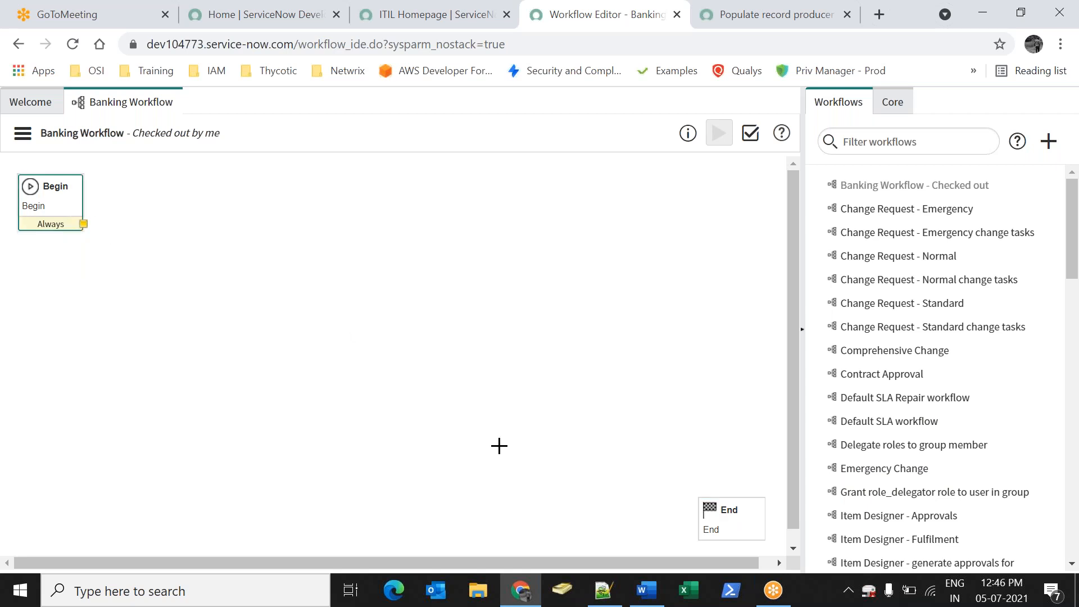
left_click(737, 508)
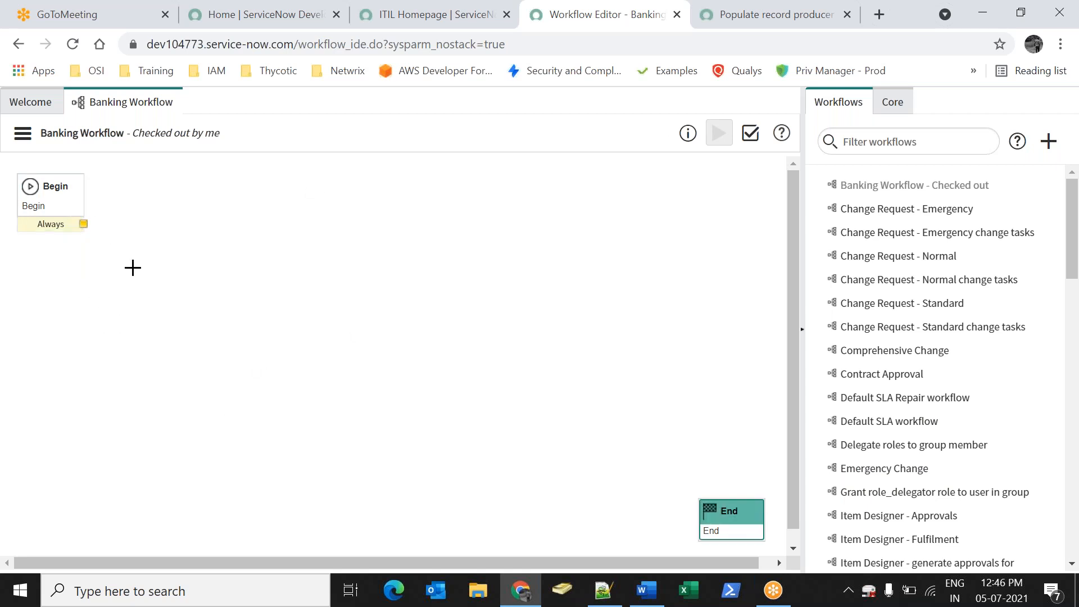
Show the Core activities and expand the Approvals group
left_click(901, 103)
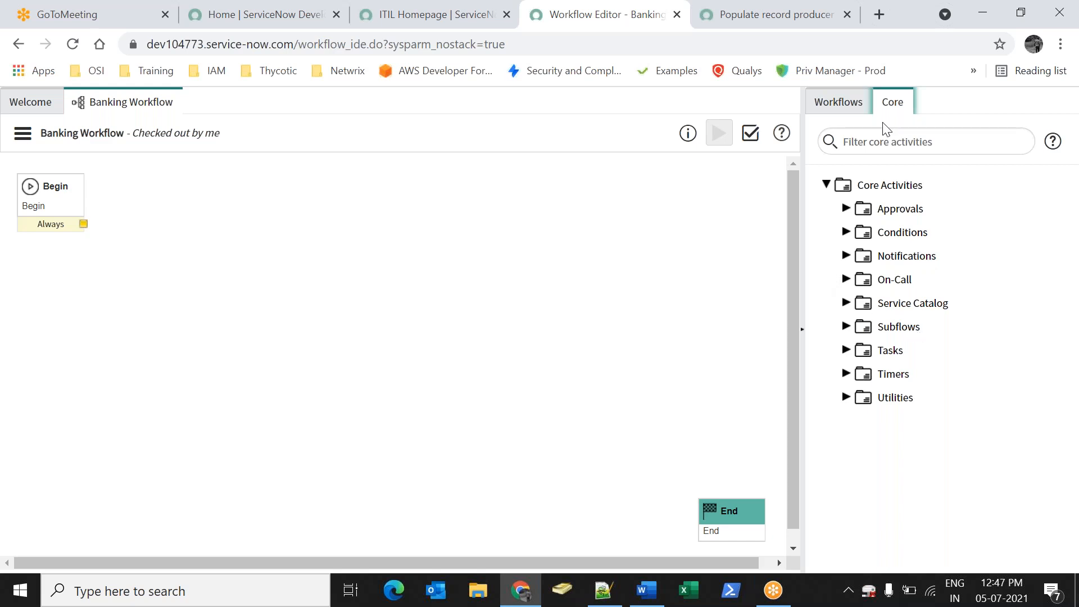
left_click(647, 590)
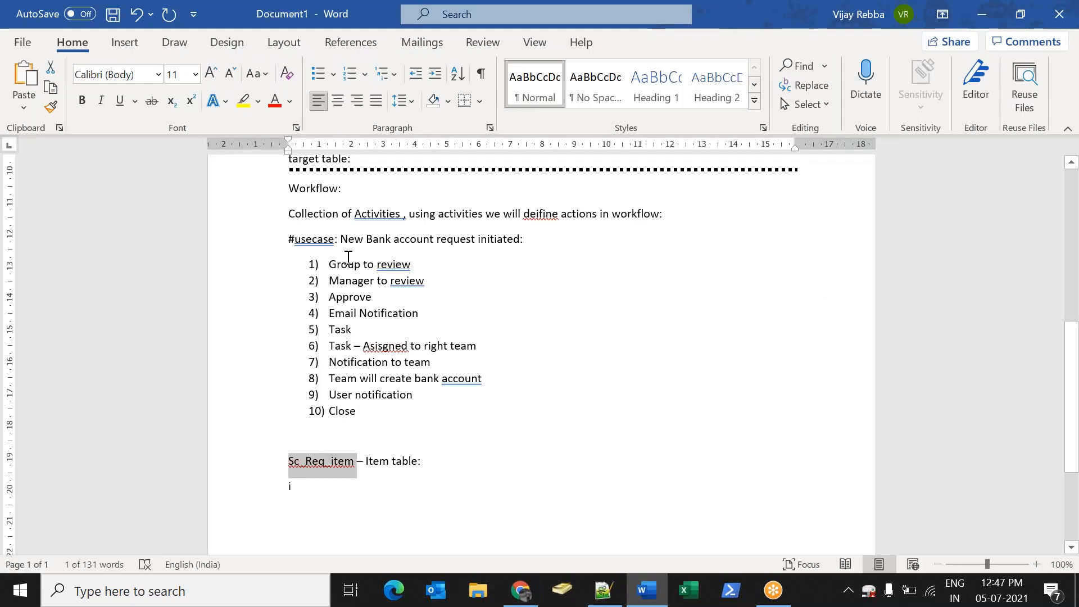
left_click_drag(330, 264, 404, 262)
left_click(494, 245)
left_click(528, 588)
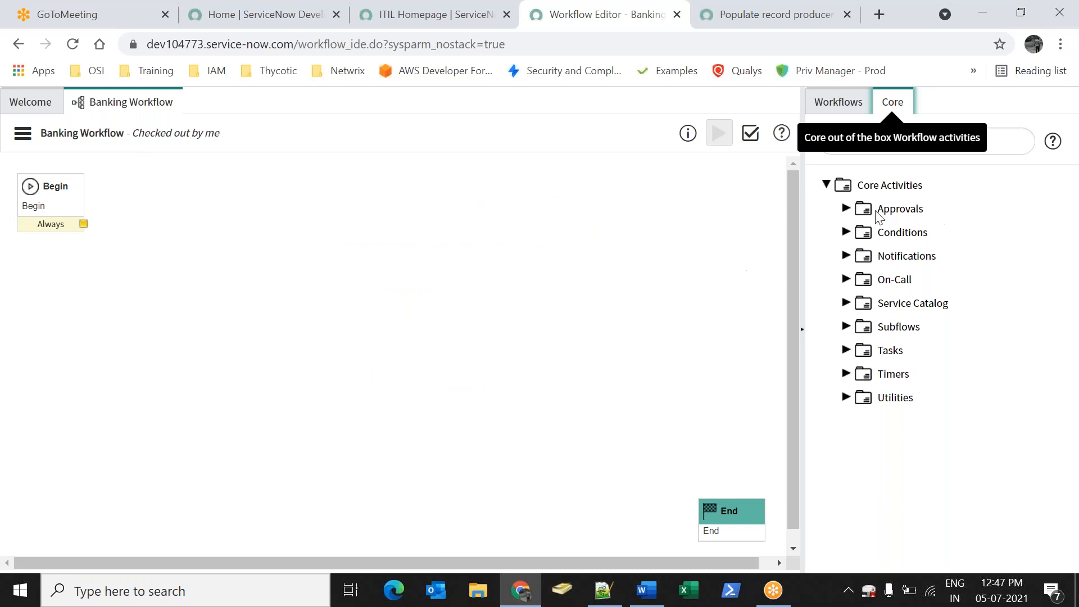
left_click(845, 210)
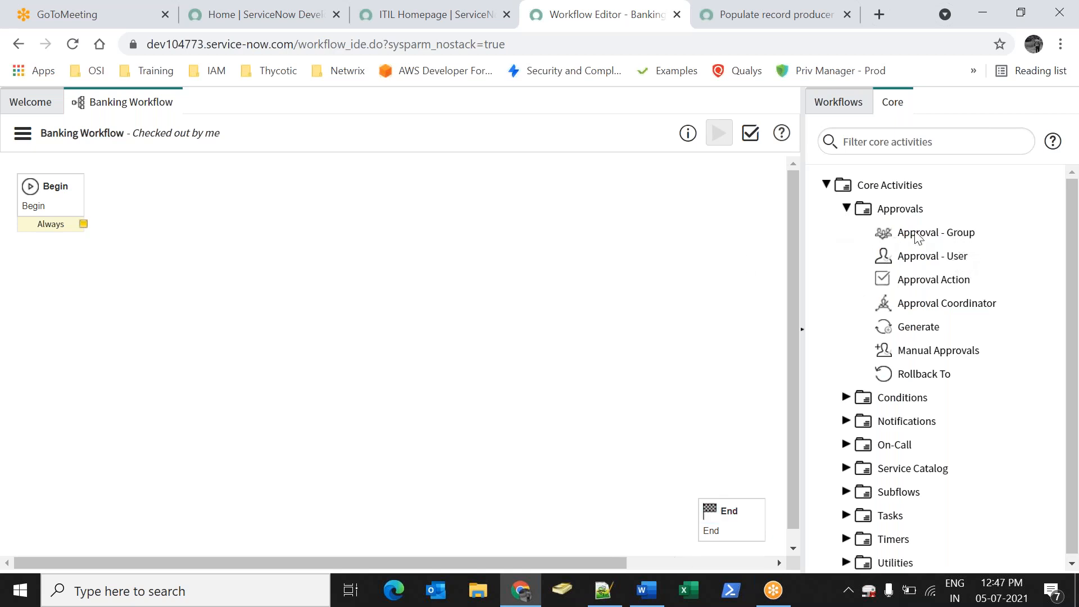
Drop an Approval - Group activity on the canvas and begin naming it 'Service Desk'
mouse_move(897, 241)
left_click_drag(898, 240, 225, 171)
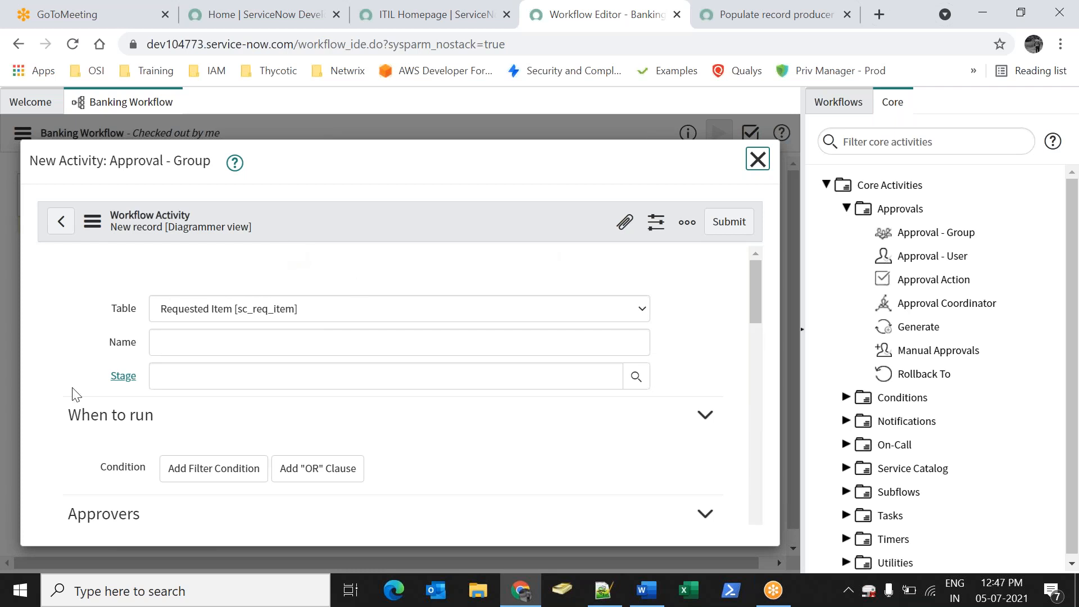
left_click(285, 297)
type("Service Desk - Review")
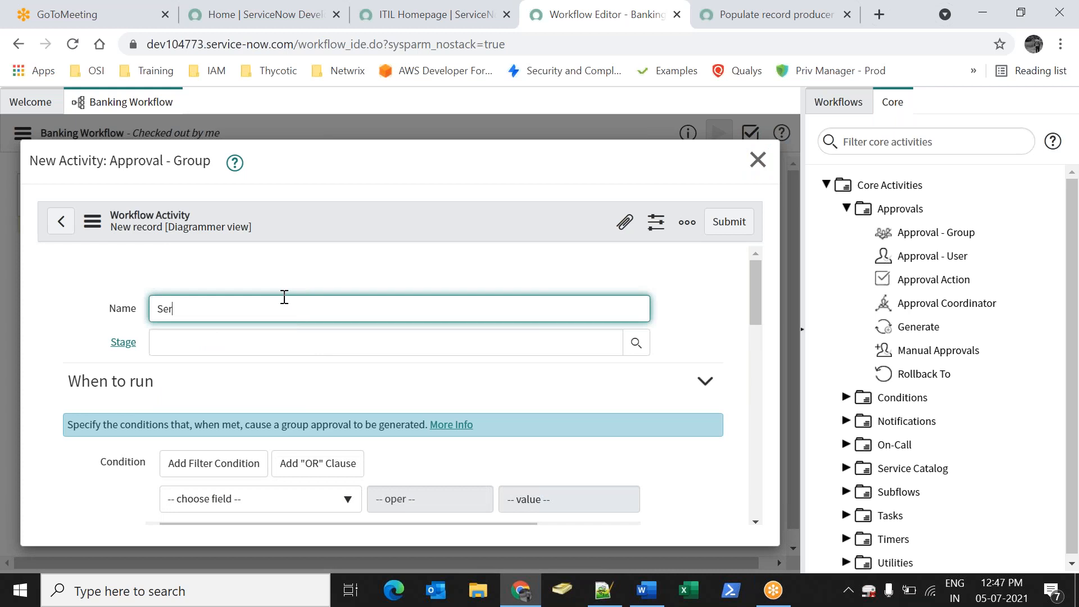
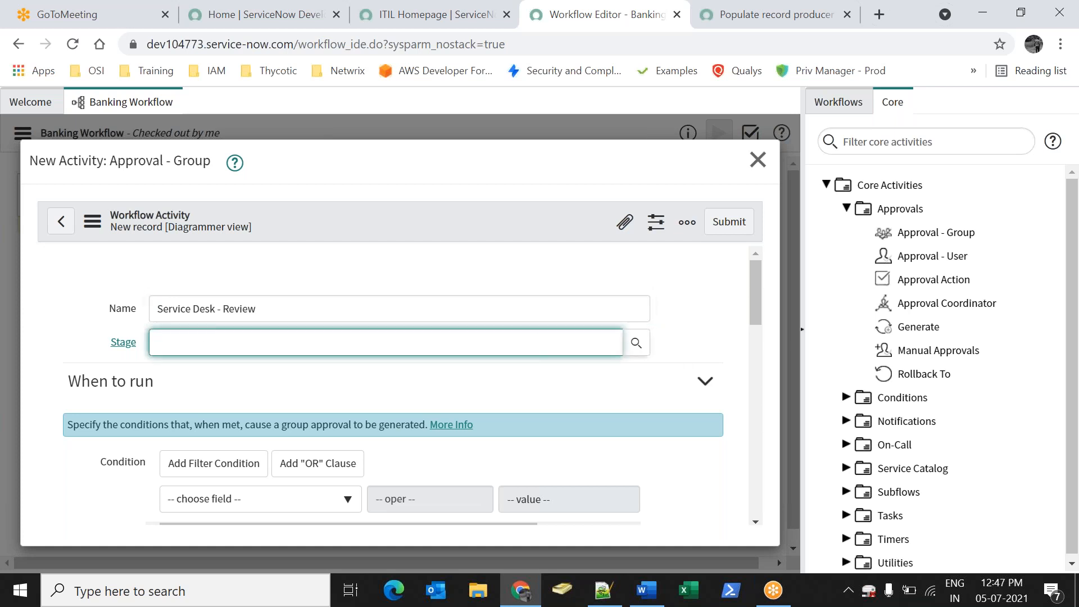
Stage Service Desk - Review at Waiting for Approval, make IOS Team the approvers, and submit
left_click(636, 344)
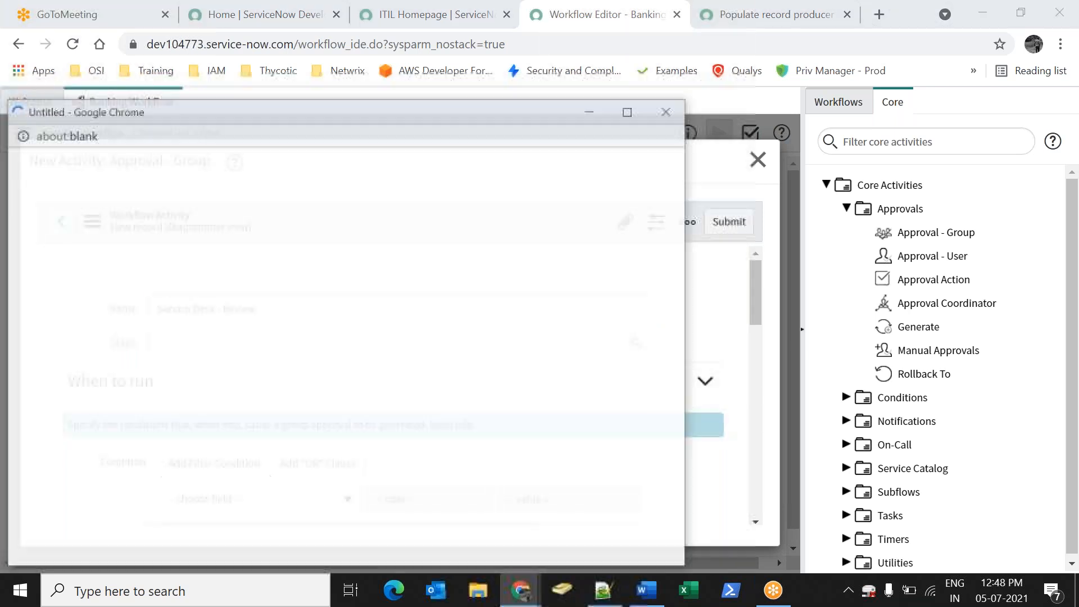
left_click(120, 327)
scroll(385, 400, "down", 3)
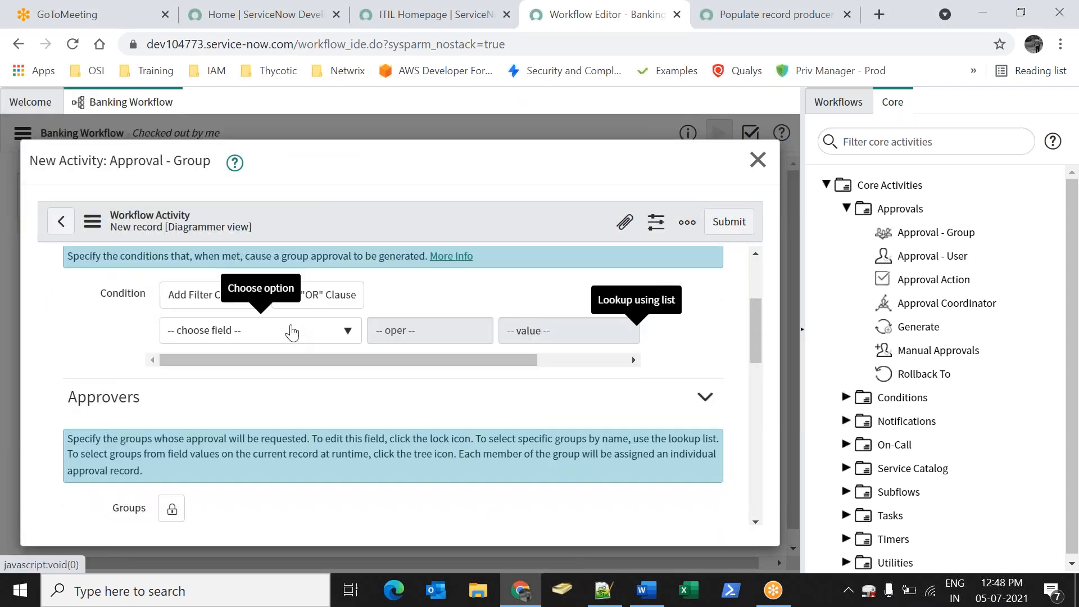
scroll(289, 331, "down", 3)
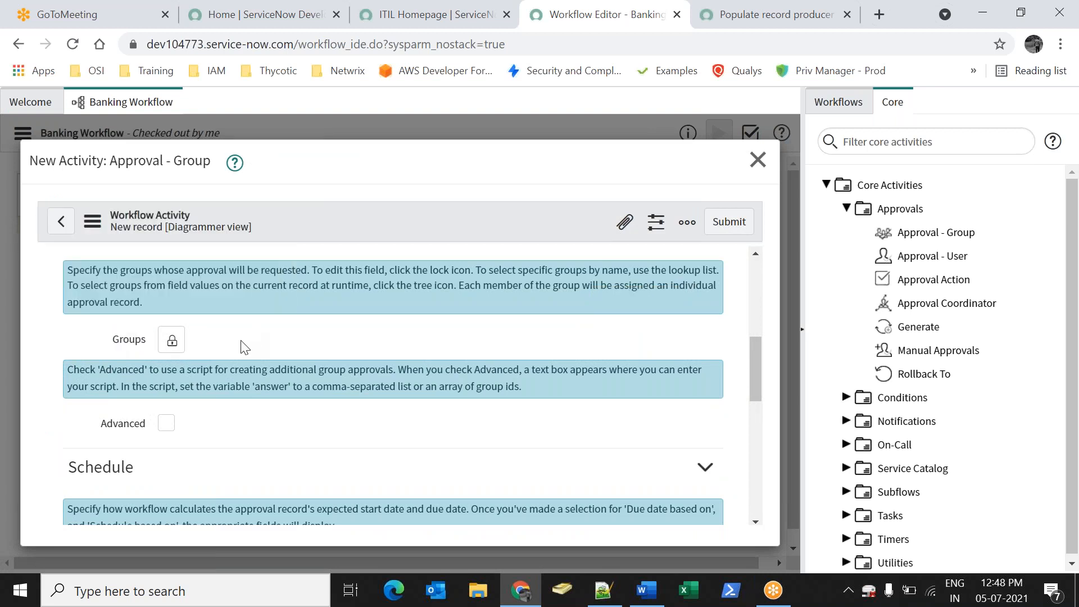
left_click(173, 343)
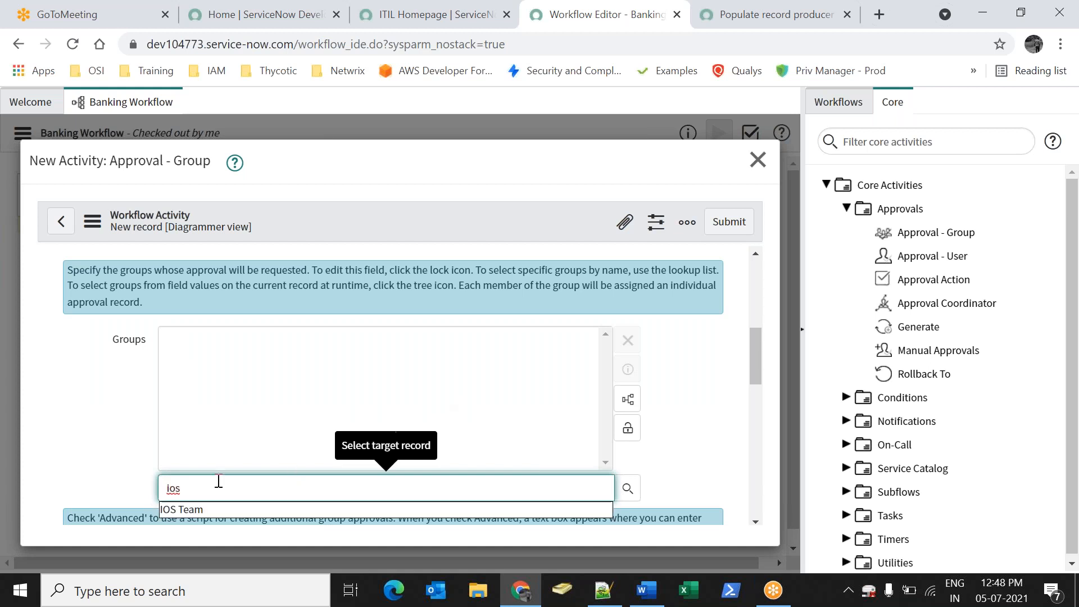
left_click(227, 505)
left_click(625, 429)
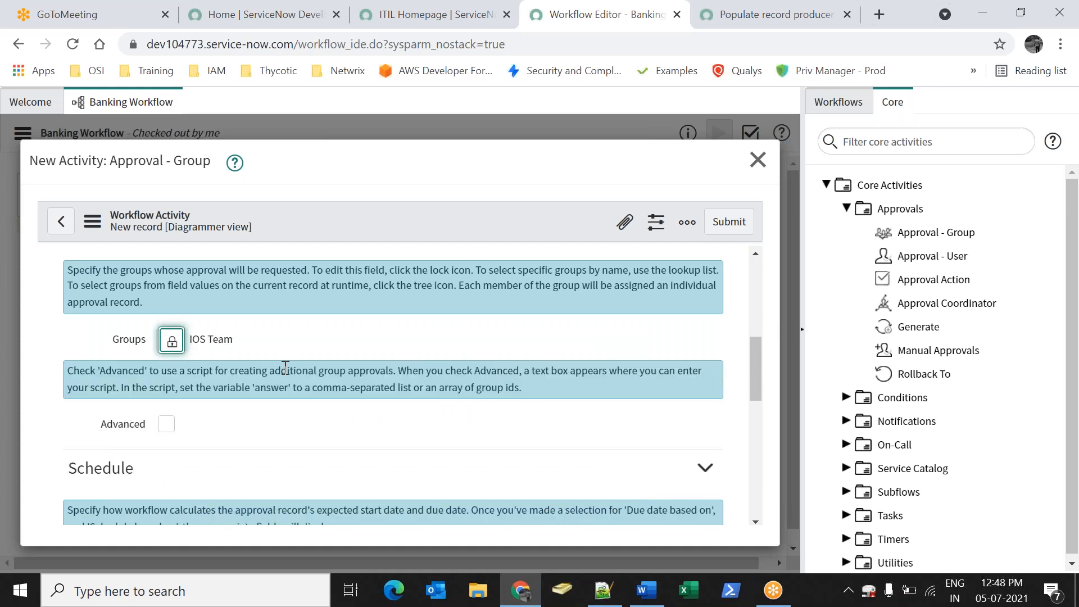
left_click(745, 221)
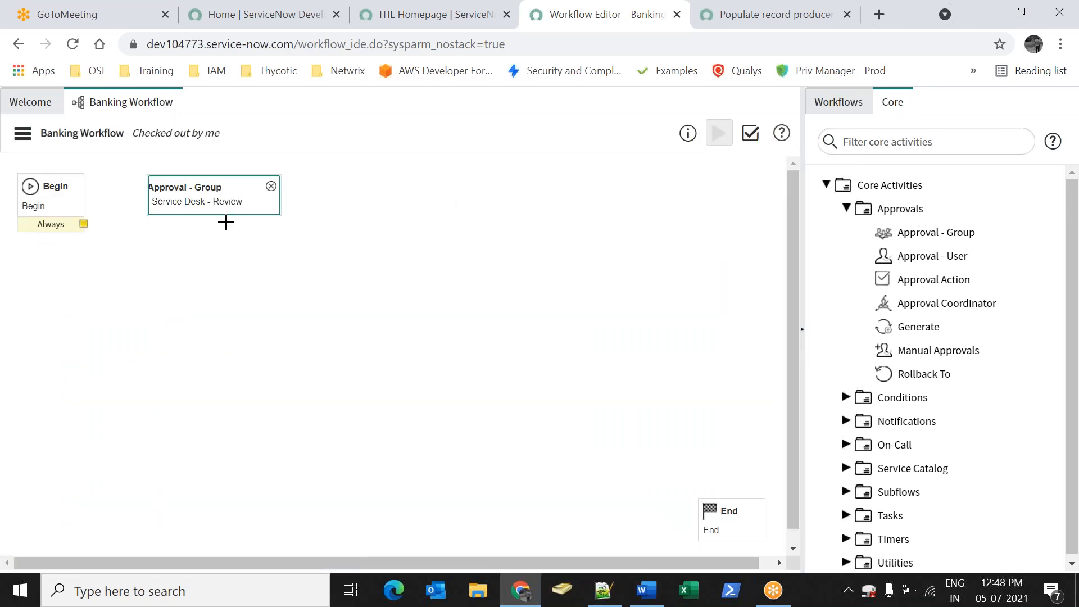
Link Begin's Always exit to Service Desk - Review and mark the next step in the Word notes
left_click_drag(197, 188, 183, 187)
left_click_drag(83, 224, 136, 192)
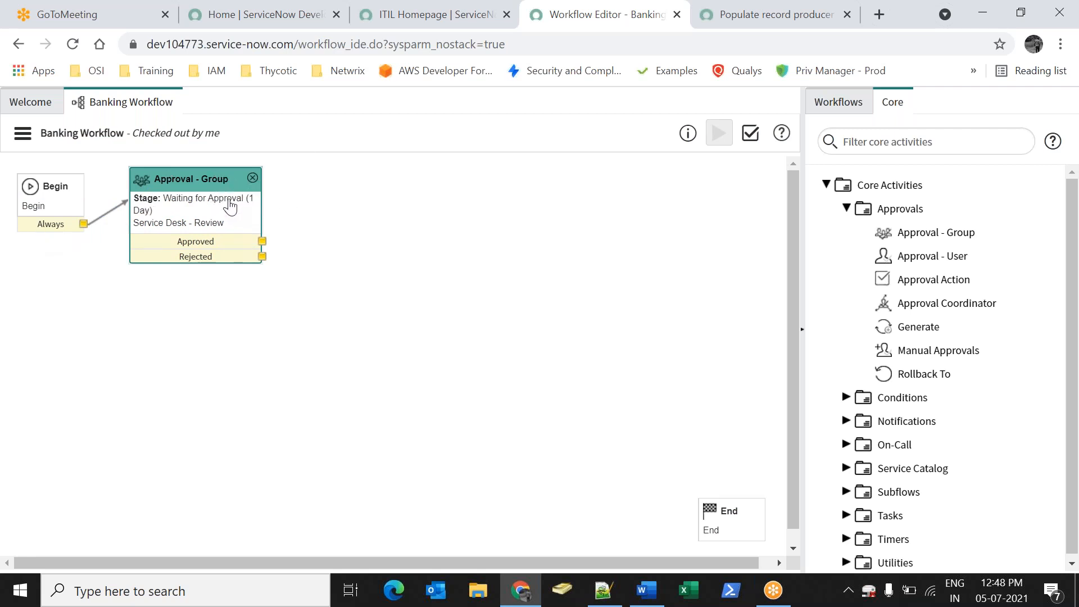
left_click(646, 590)
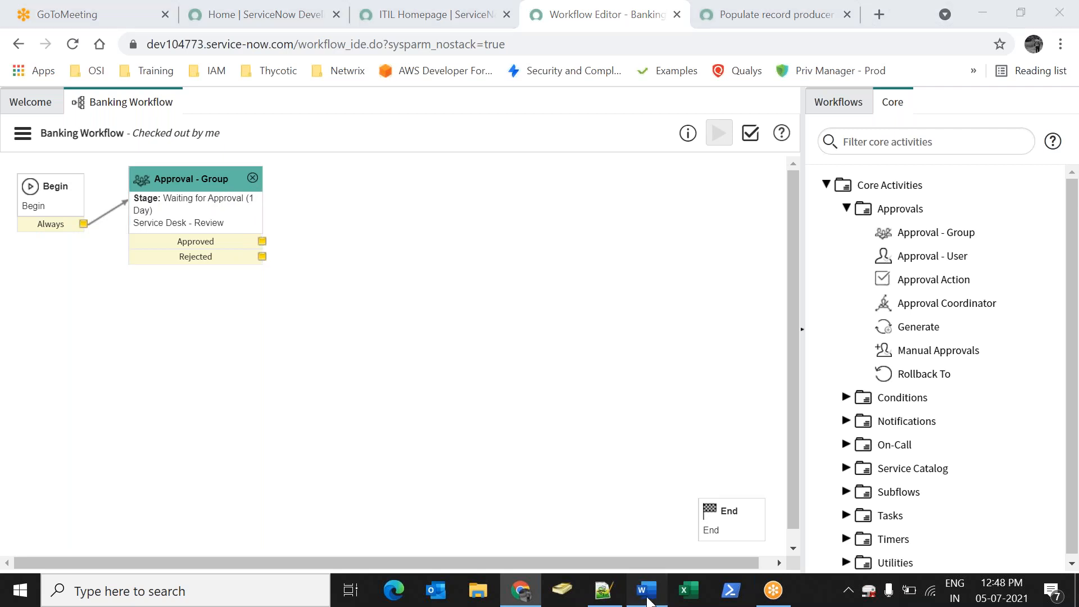
left_click_drag(408, 281, 321, 280)
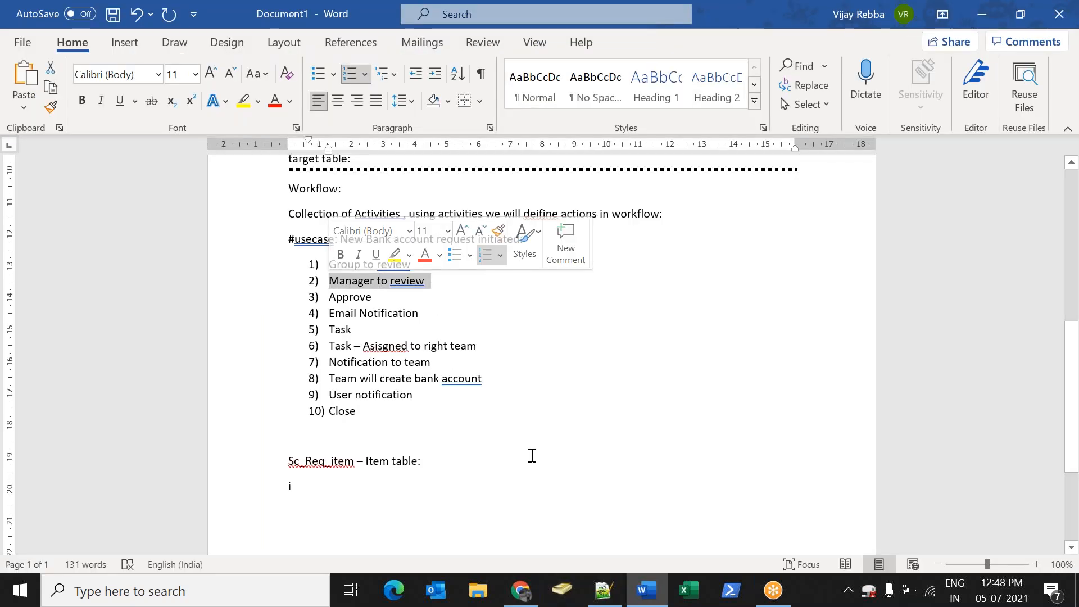
left_click_drag(429, 259, 322, 274)
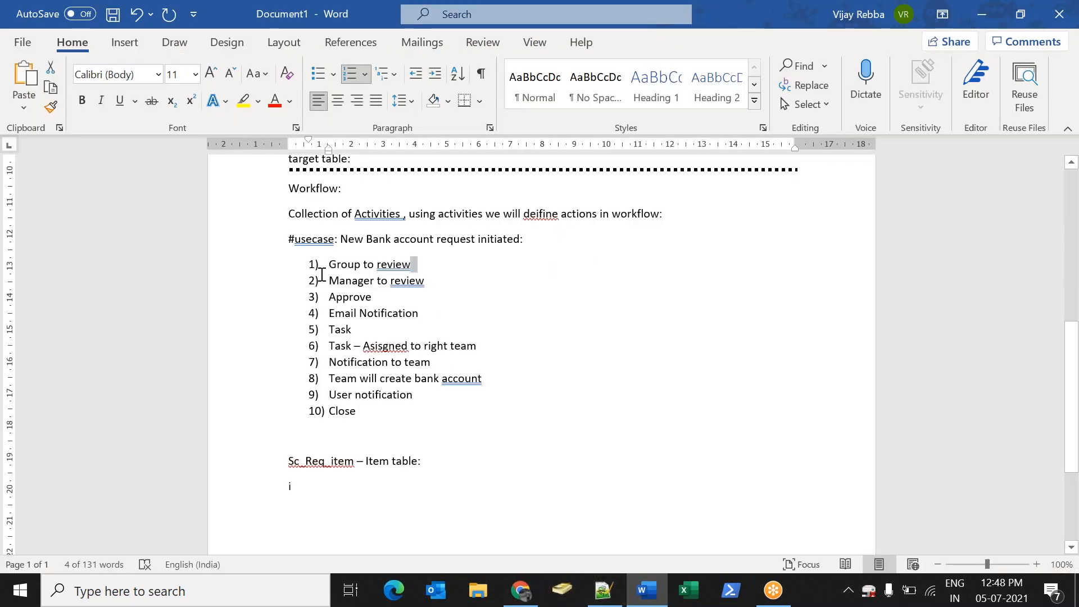
left_click(521, 590)
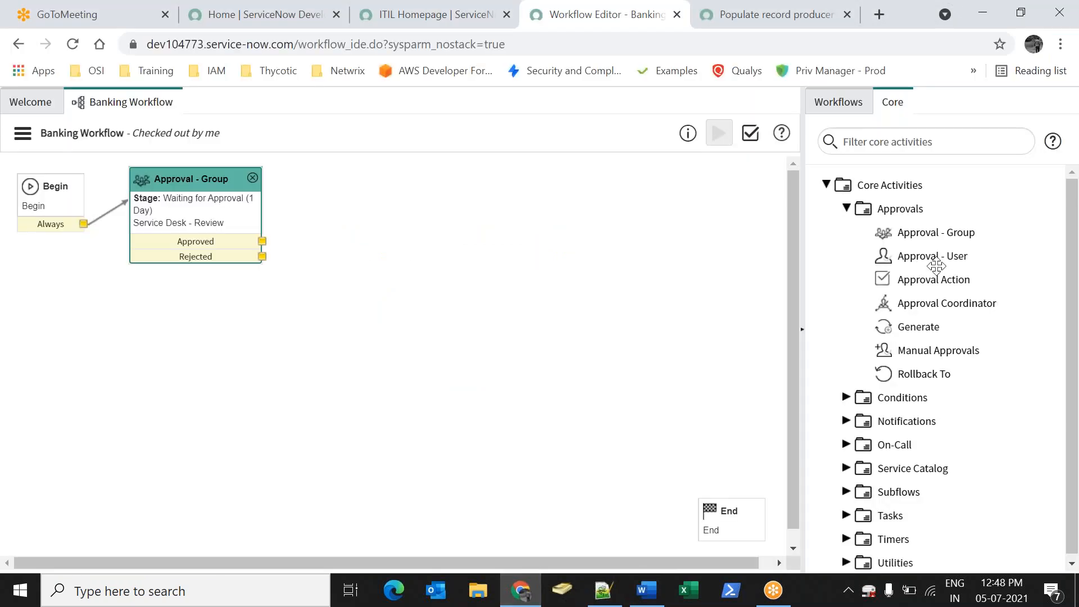
Add an Approval - User named Manager Review at stage Waiting for Approval
left_click_drag(927, 255, 349, 205)
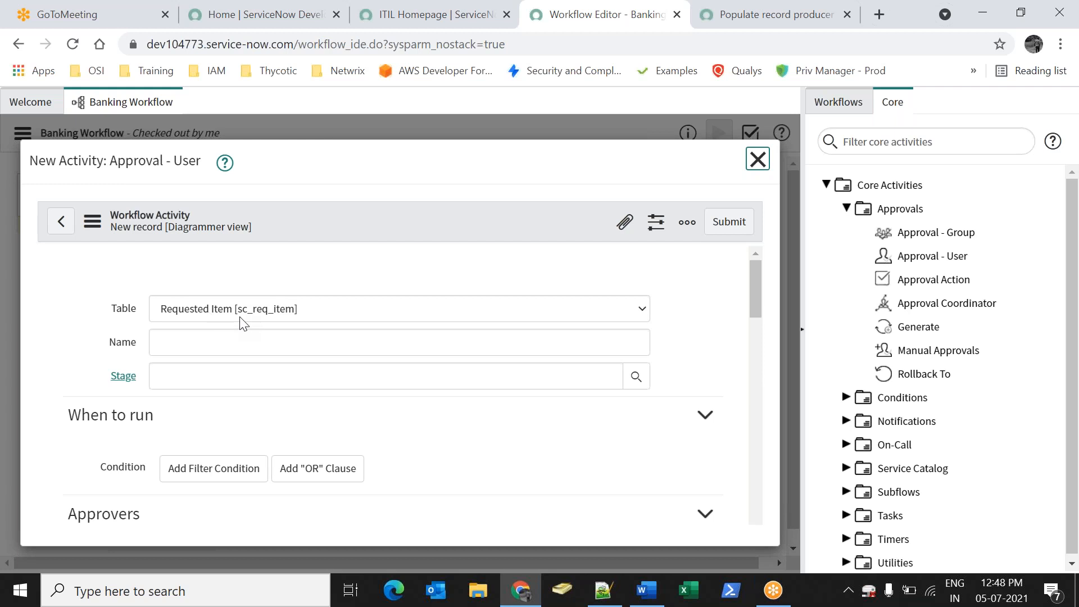
left_click(275, 303)
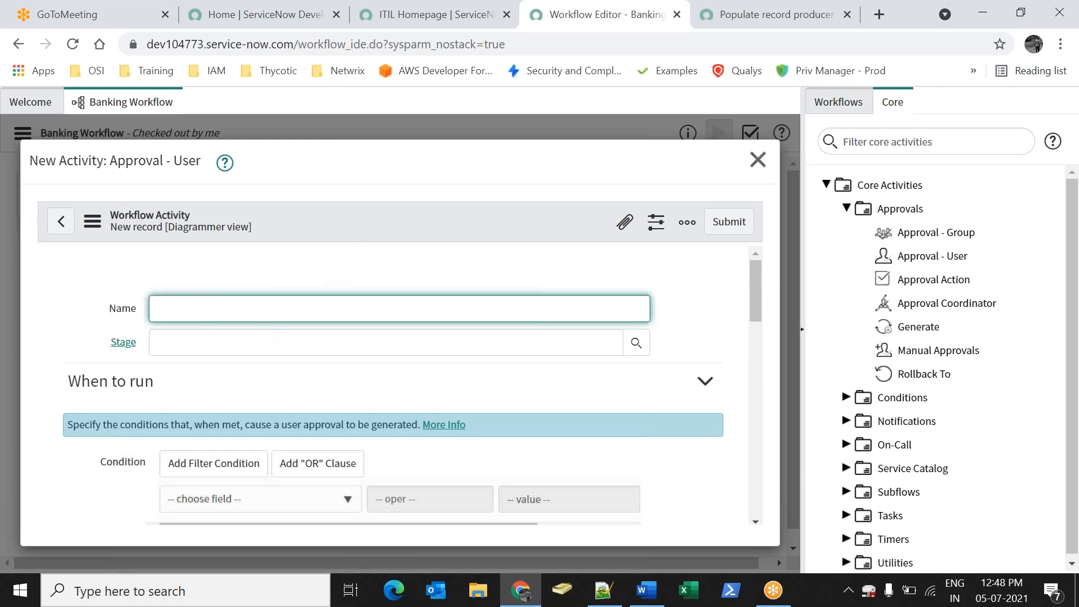
type("Review")
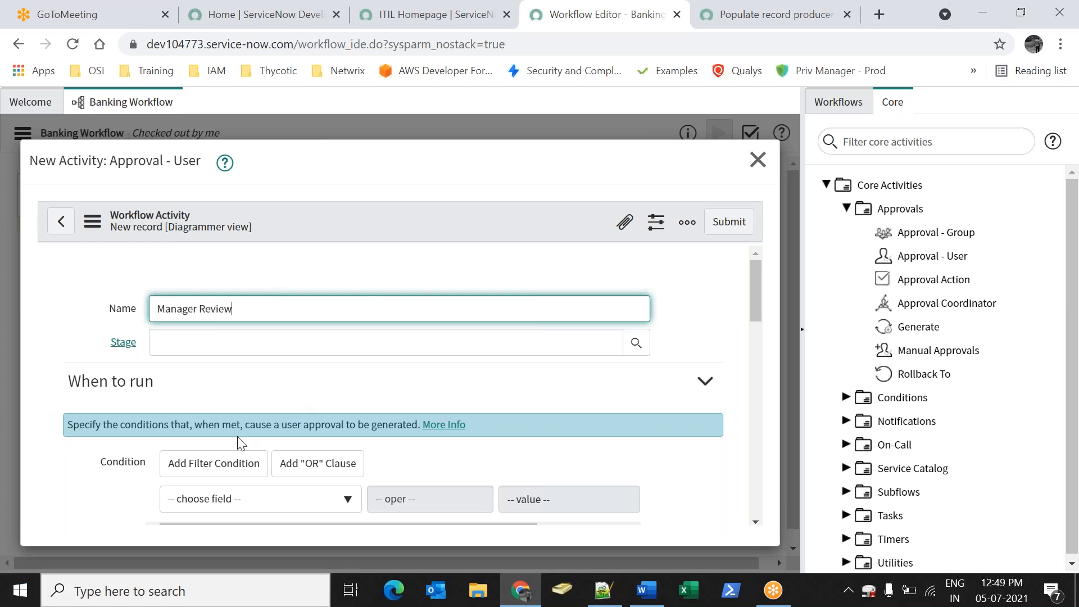
left_click(636, 343)
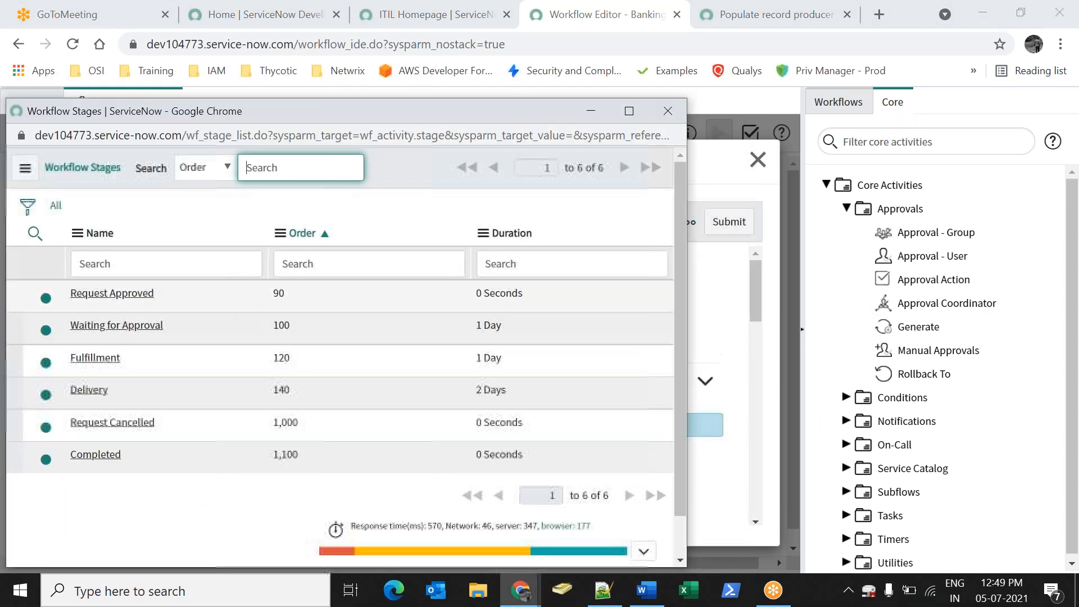
left_click(122, 331)
scroll(613, 377, "down", 3)
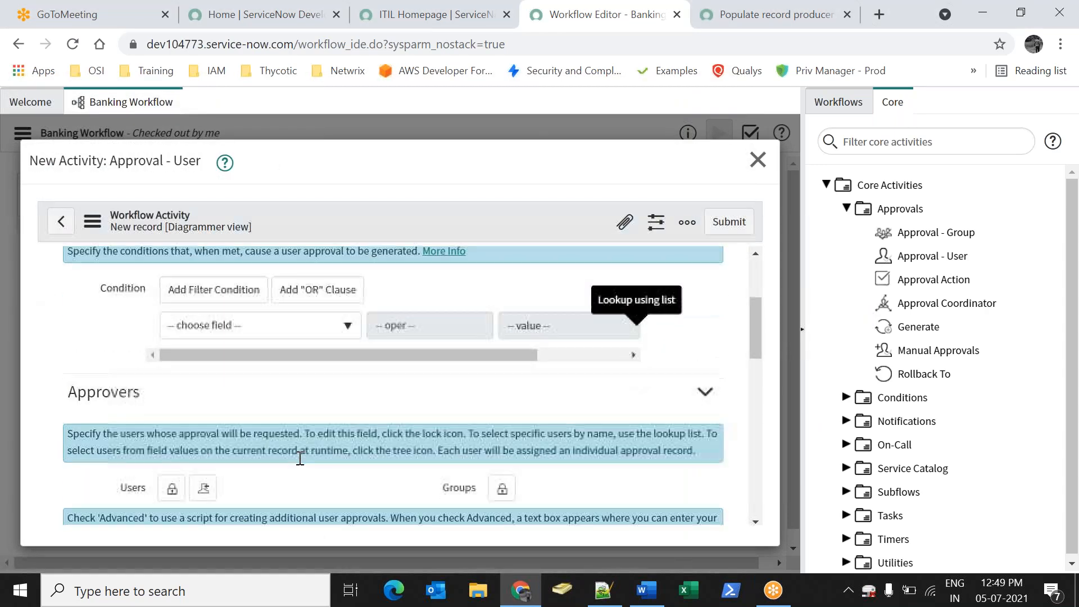
scroll(296, 455, "down", 3)
Add a specific user as approver, then remove that user again
left_click(172, 325)
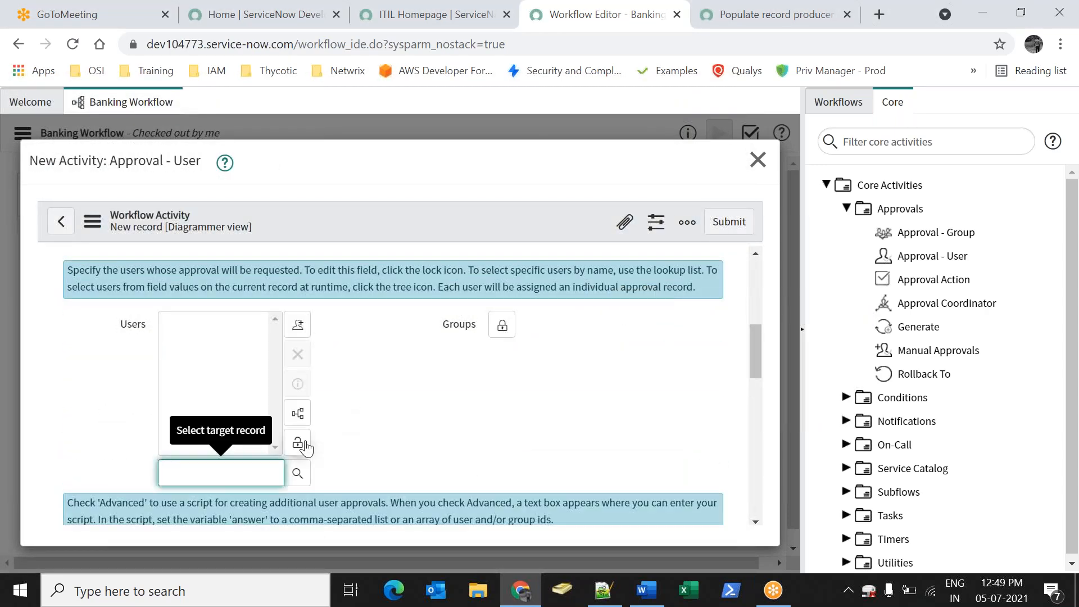
left_click(306, 477)
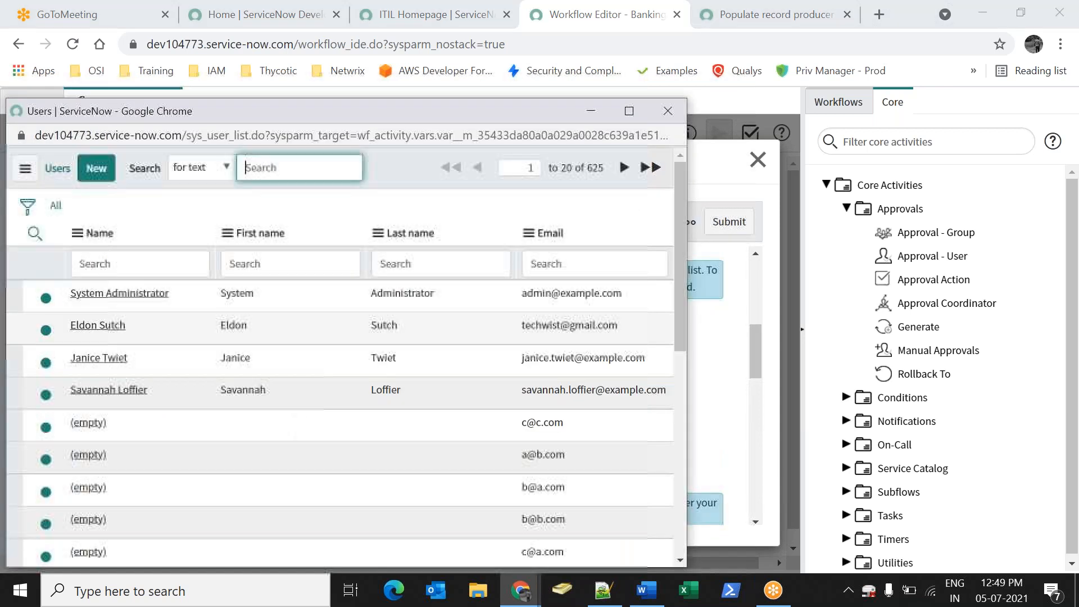
left_click(98, 322)
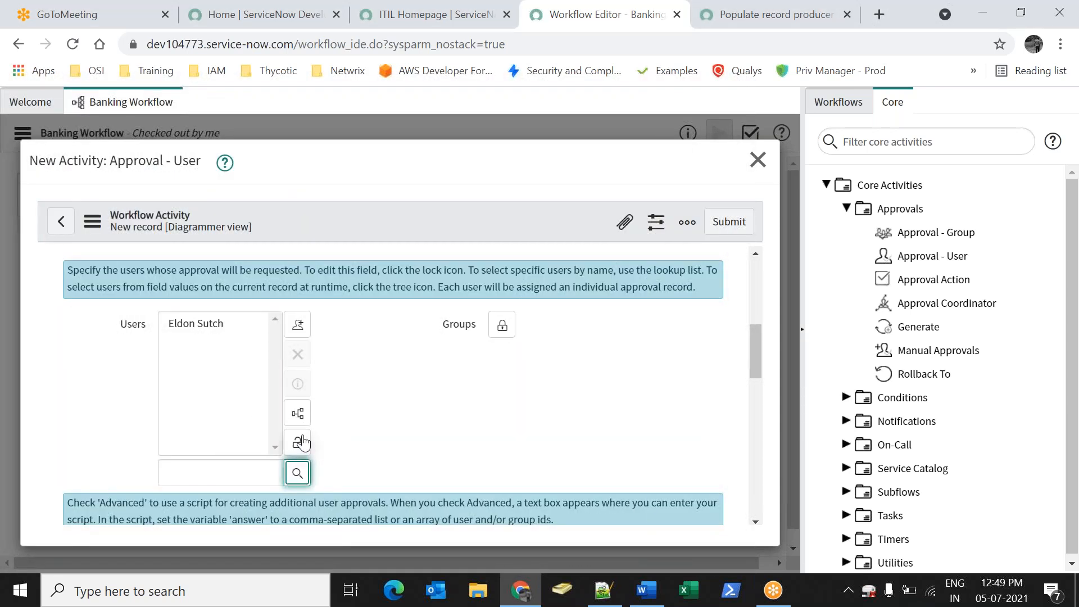
left_click(300, 442)
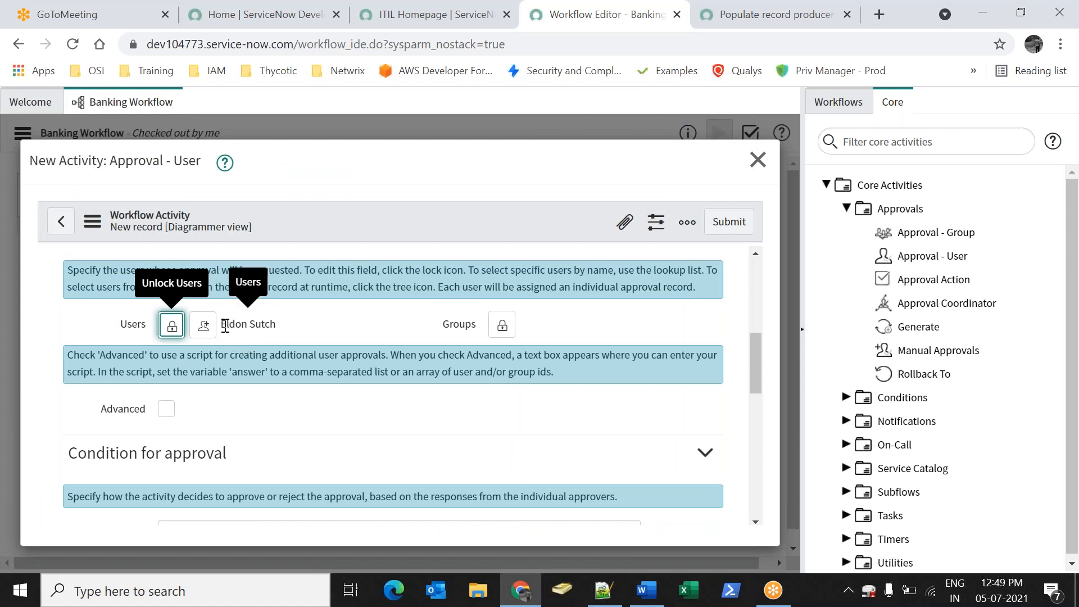
left_click(171, 326)
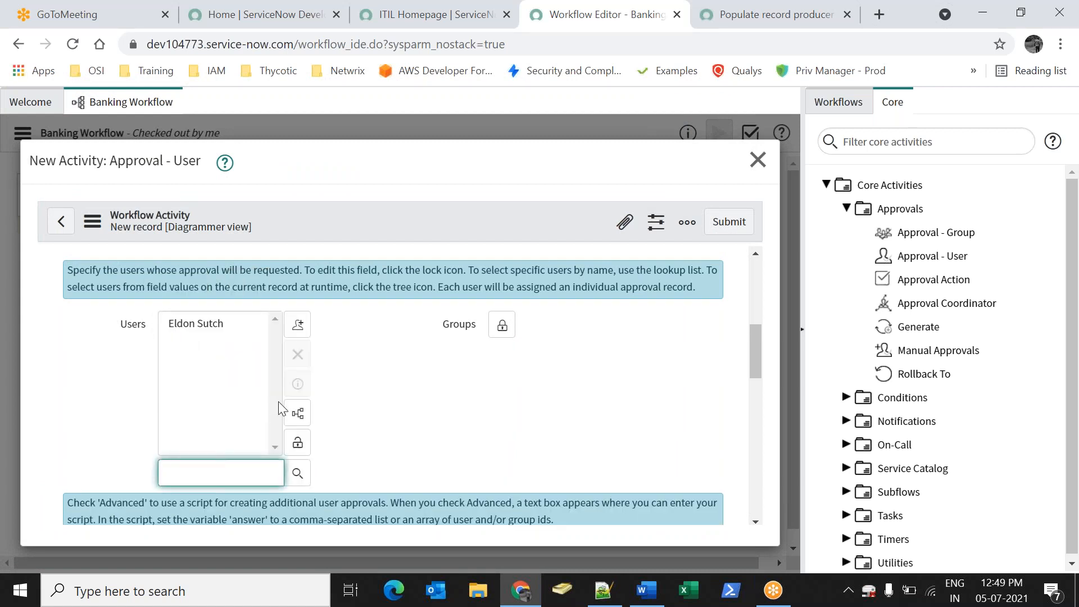
left_click(199, 324)
left_click(298, 354)
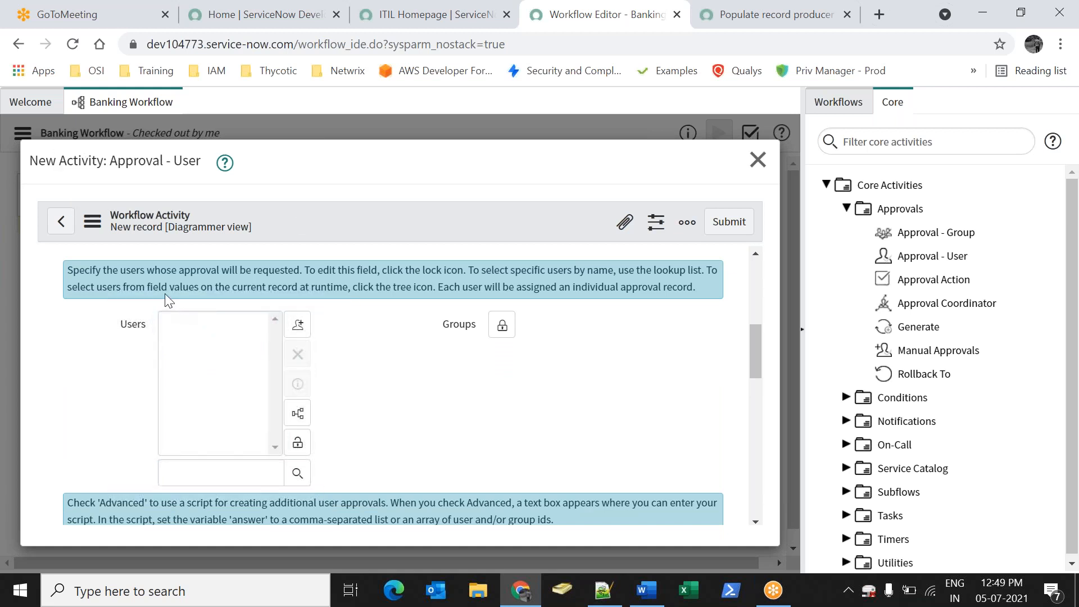
Make the opener's manager (Opened by > Manager) the approver and submit the activity
left_click_drag(446, 433, 358, 439)
left_click(303, 417)
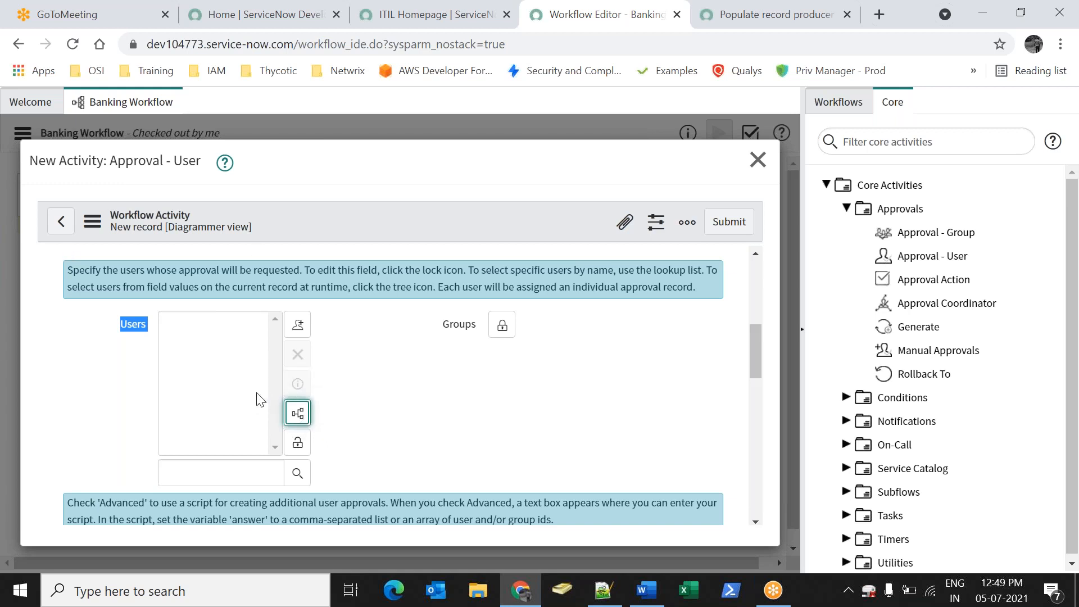
left_click(297, 416)
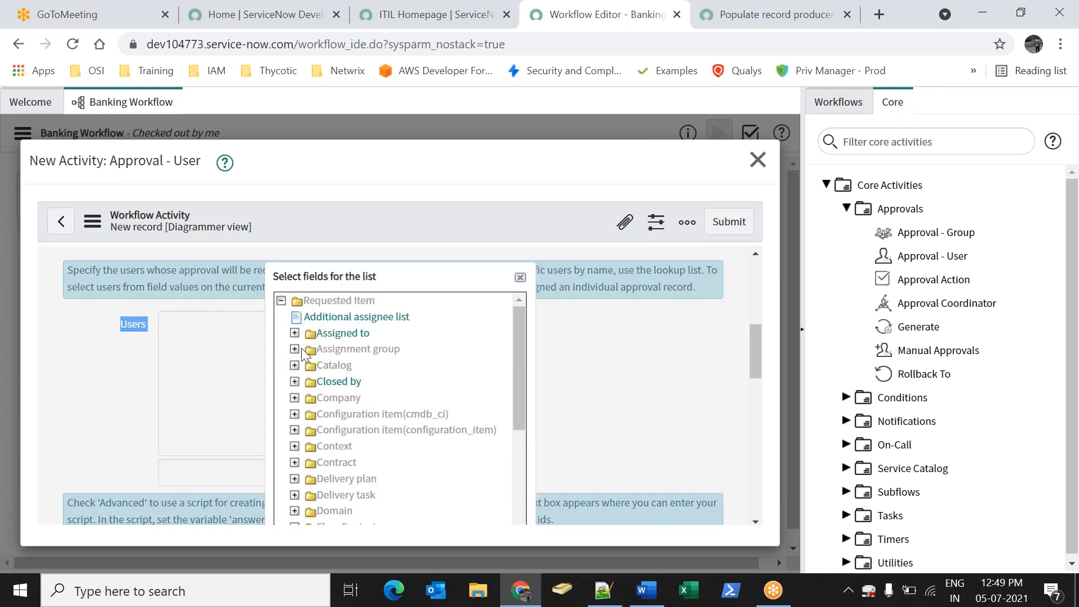
scroll(312, 371, "down", 4)
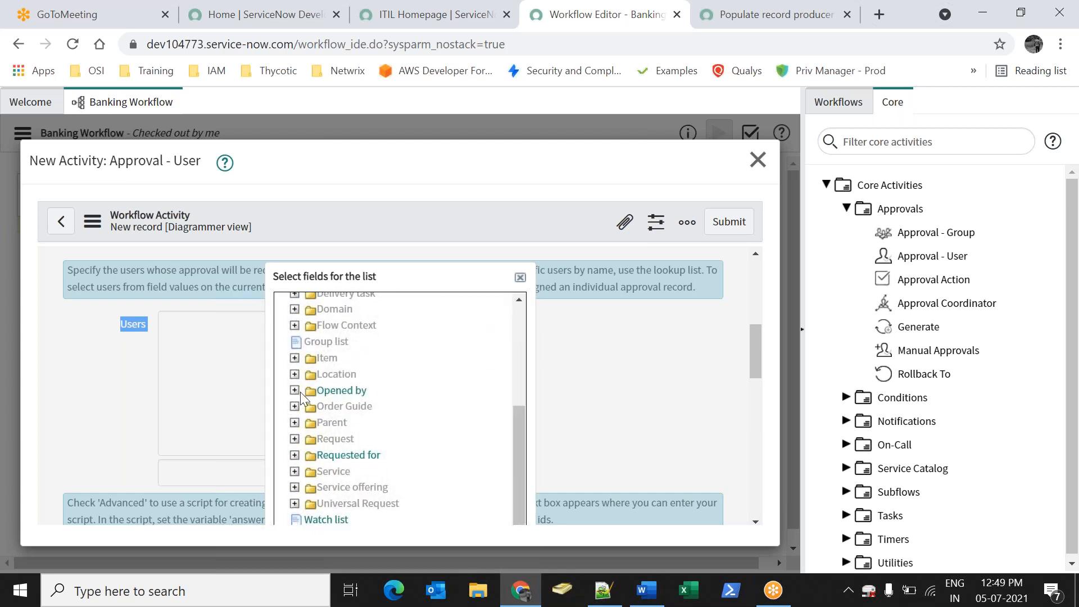
left_click(294, 390)
scroll(393, 416, "down", 3)
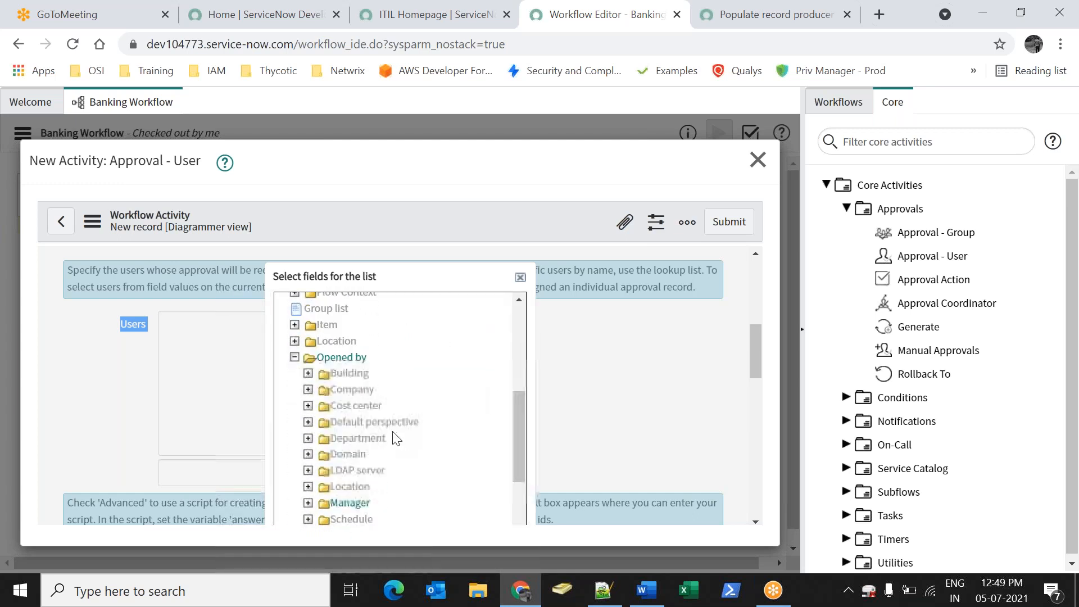
left_click(352, 375)
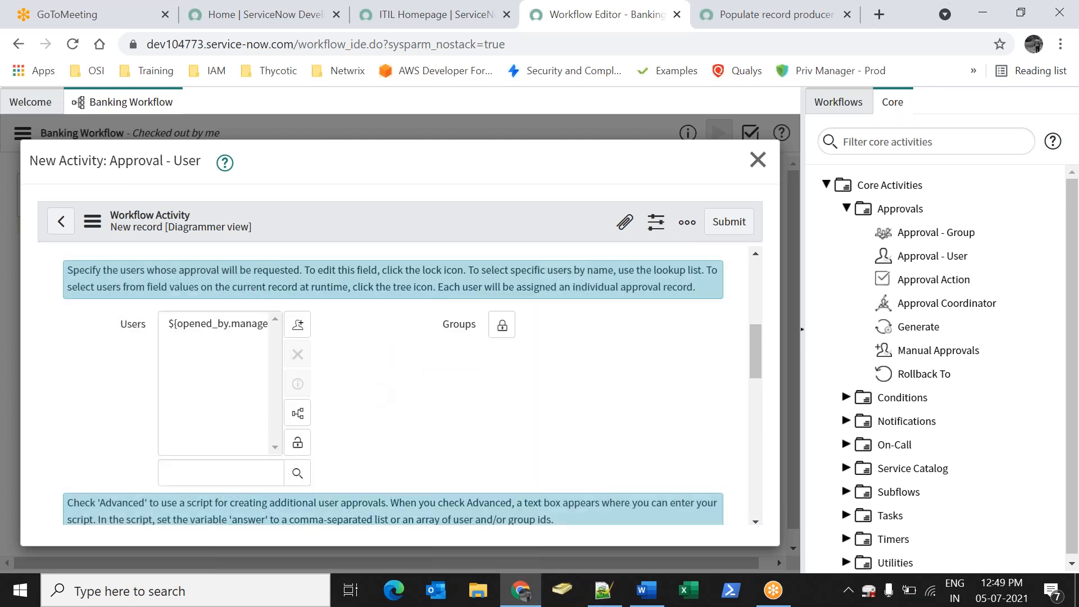
left_click(299, 442)
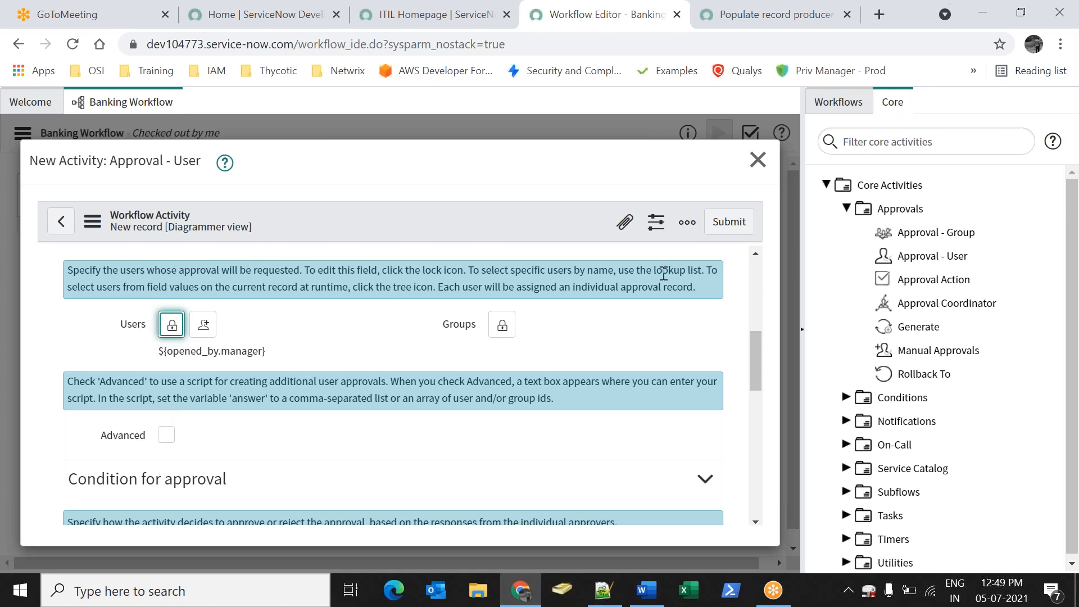
left_click(729, 221)
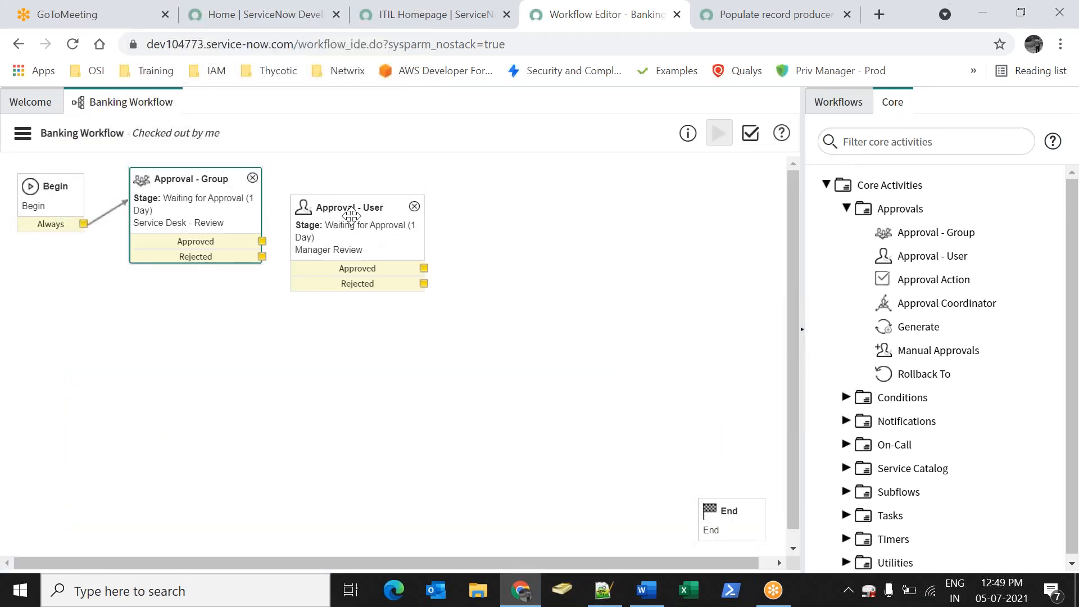
Replace ${opened_by.manager} with a specific user as Manager Review approver and update
double_click(352, 215)
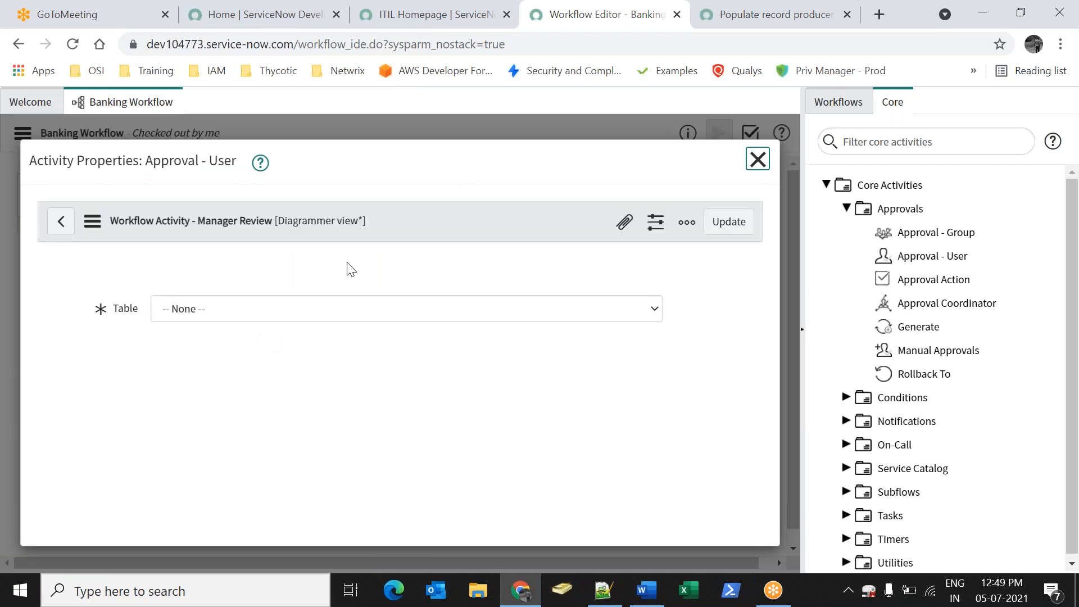
scroll(349, 268, "down", 5)
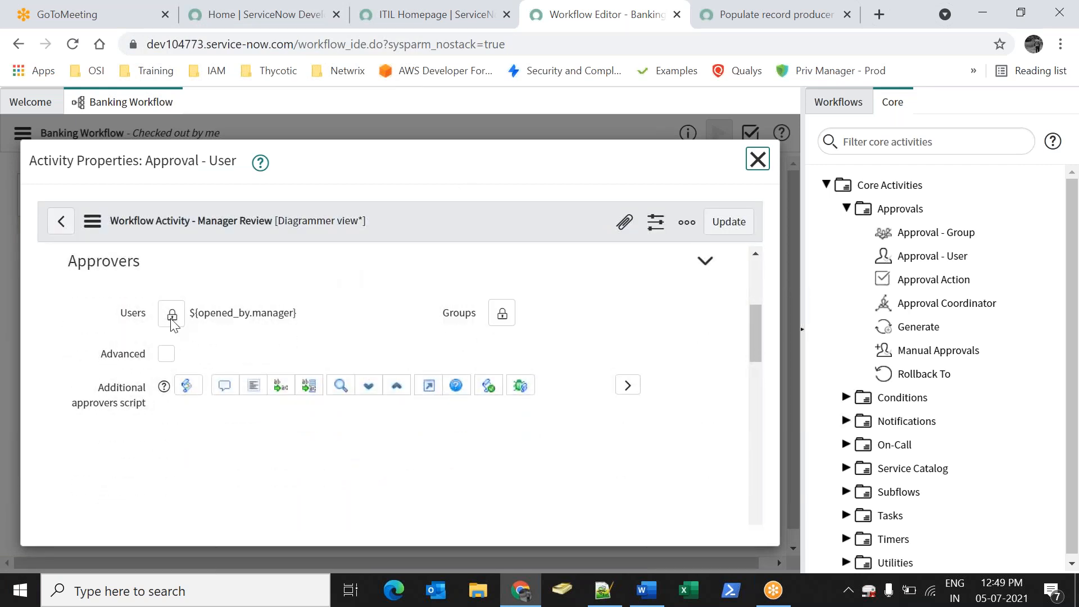
left_click(172, 318)
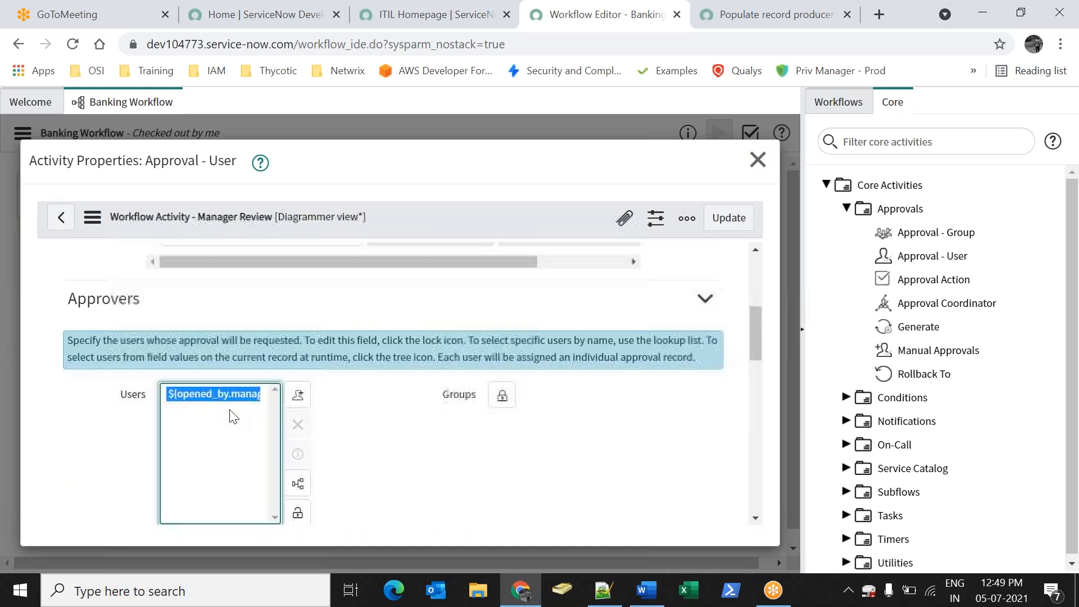
left_click(298, 424)
scroll(197, 337, "down", 3)
left_click(298, 373)
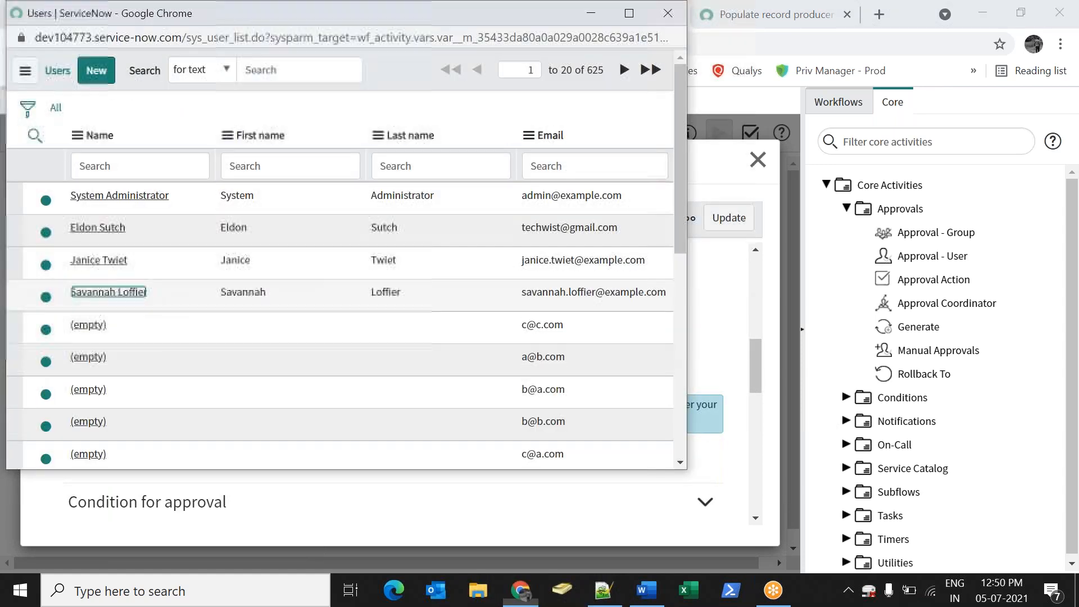
left_click(109, 292)
scroll(169, 390, "up", 4)
left_click(711, 224)
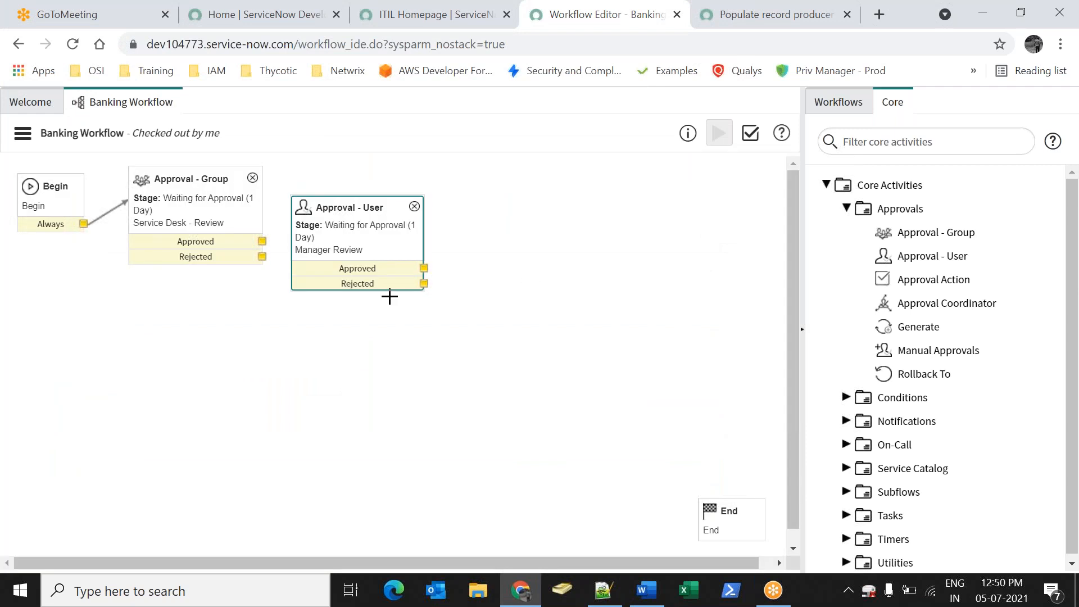
Align Approval - User with Approval - Group and link its Approved outcome to it
left_click_drag(345, 215, 357, 187)
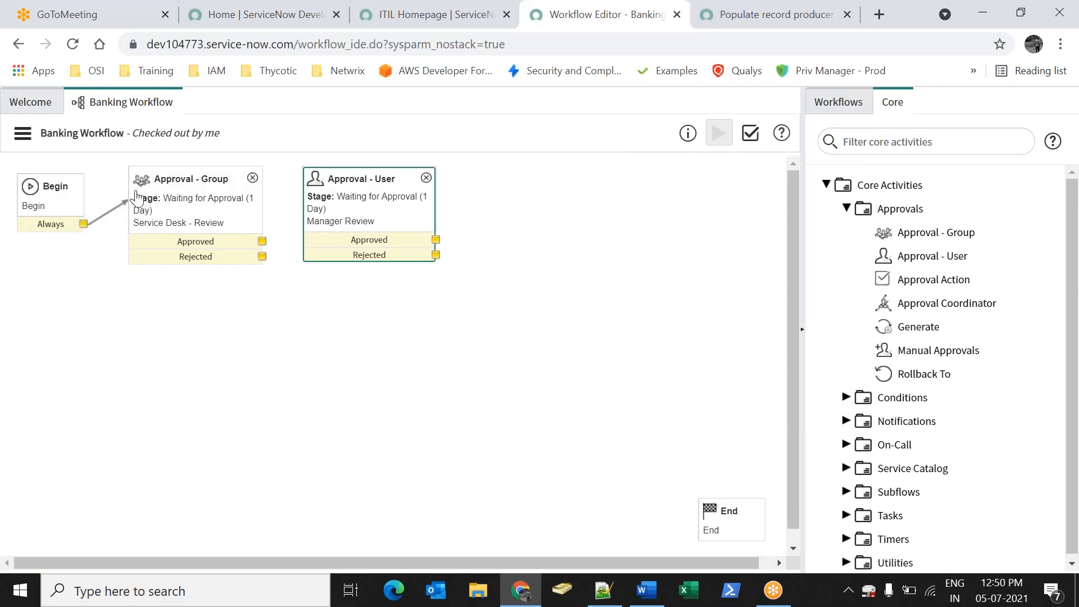
left_click_drag(287, 225, 342, 210)
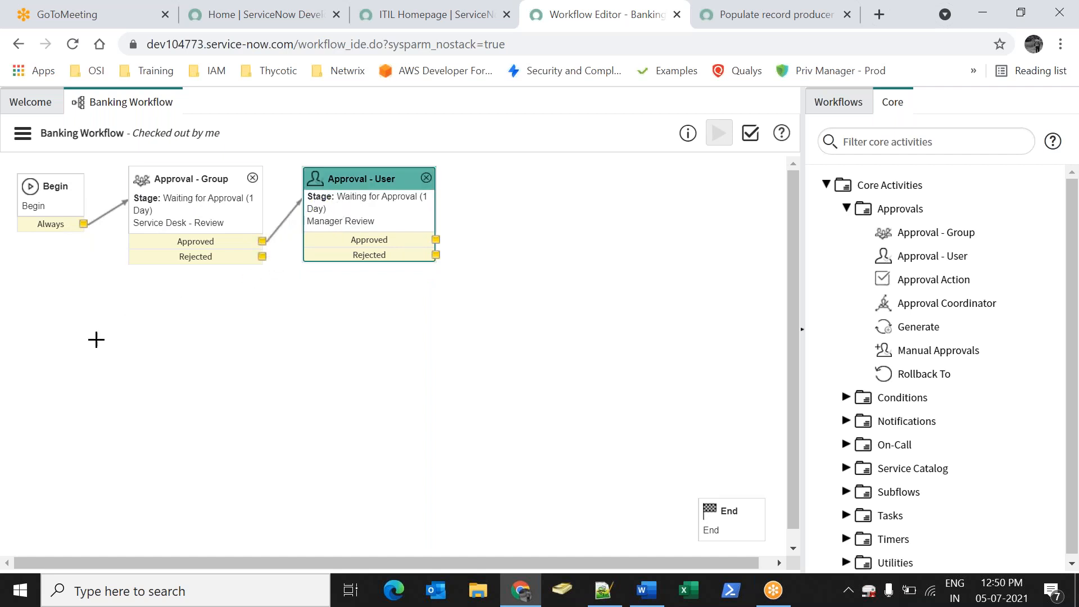
left_click_drag(372, 175, 363, 178)
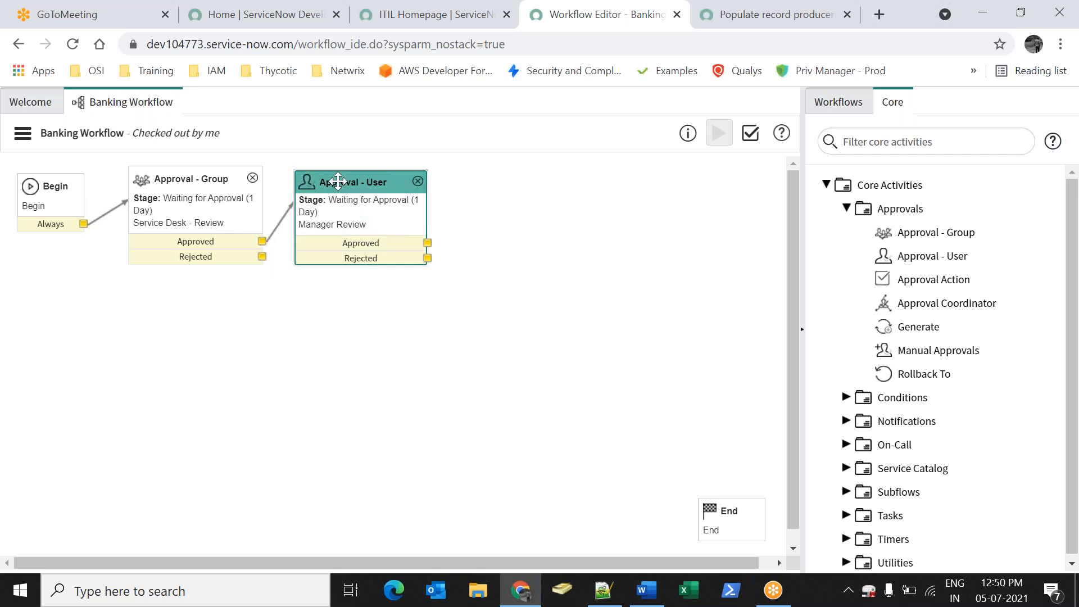
Add an Approval Action at stage Request Approved with Mark task approved
left_click_drag(879, 283, 511, 378)
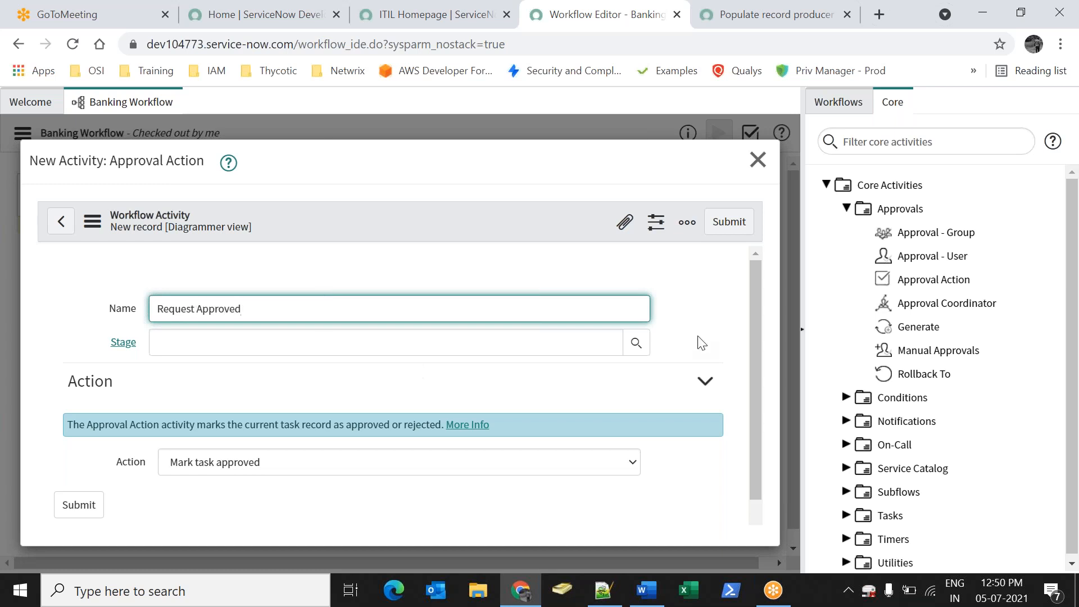
left_click(636, 342)
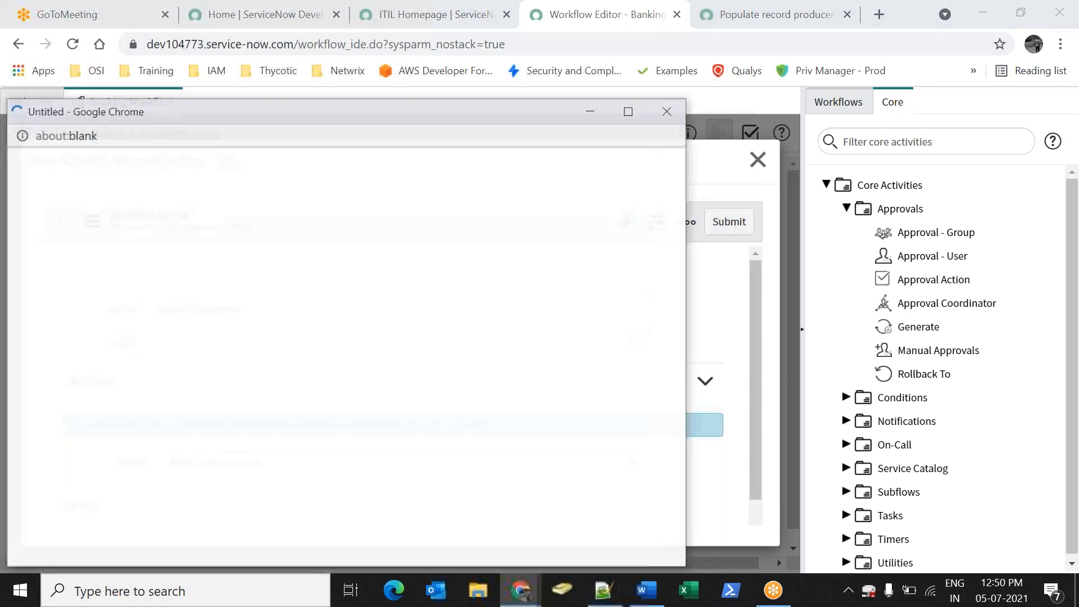
left_click(142, 299)
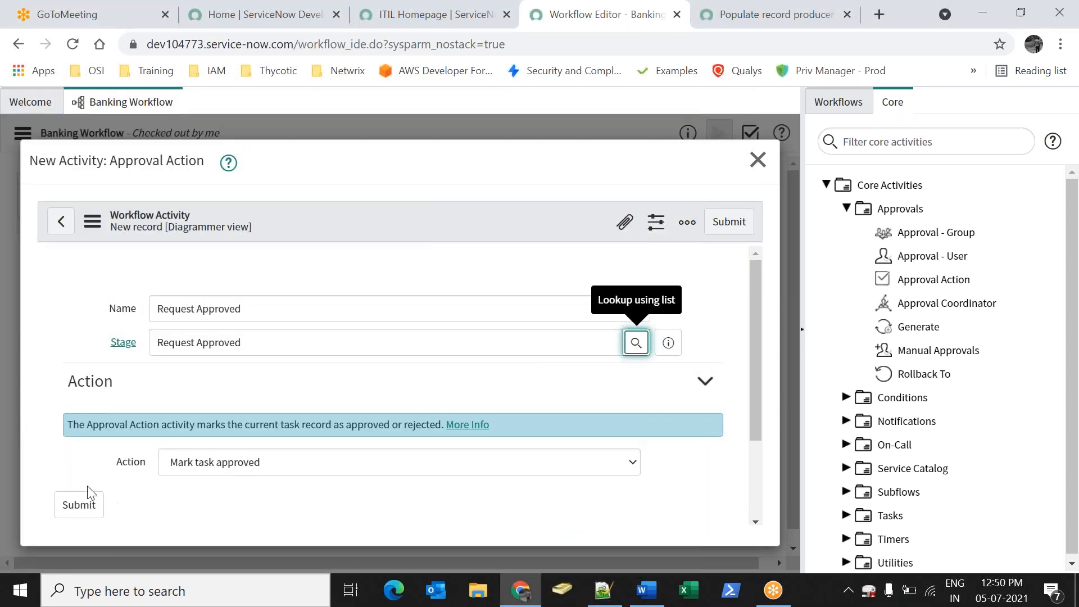
left_click(211, 465)
left_click(206, 471)
left_click(100, 509)
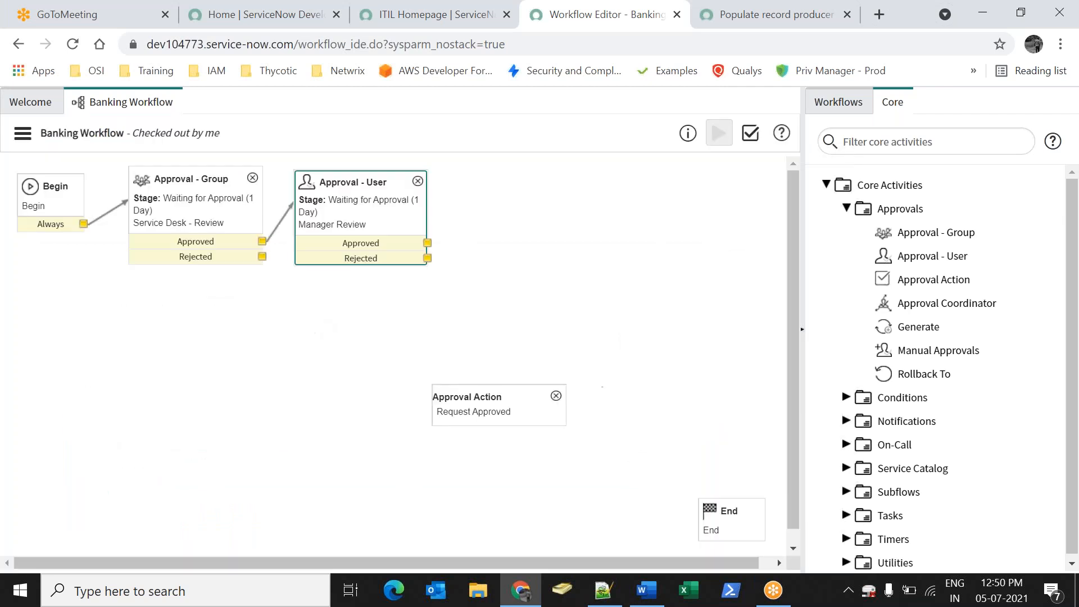
Place Approval Action beside Approval - User and link Approval - User's Approved outcome to it
left_click_drag(475, 397, 501, 201)
left_click_drag(433, 241, 504, 179)
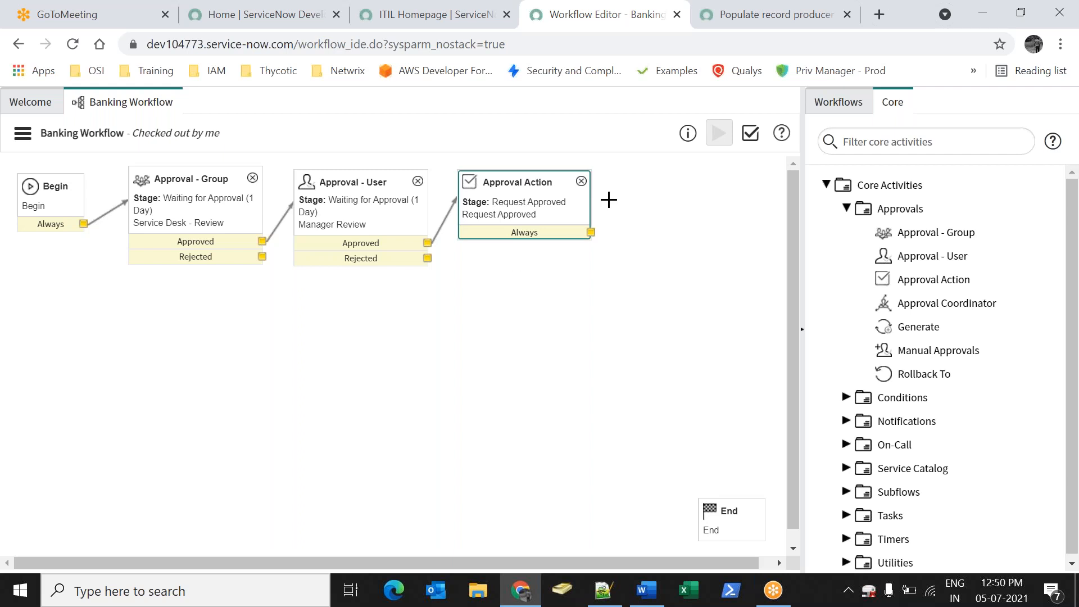
left_click(847, 209)
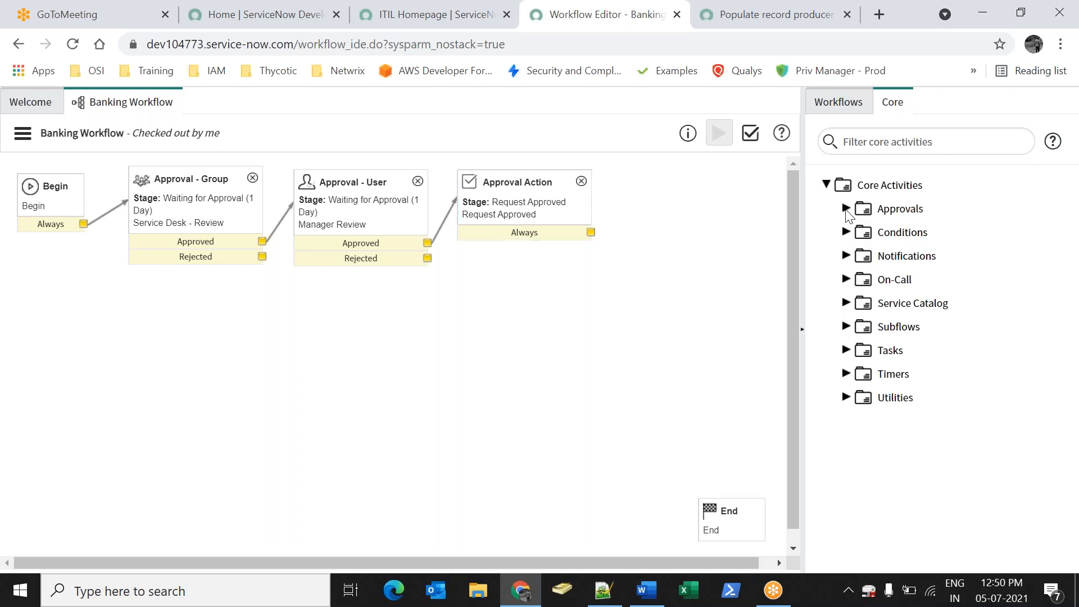
Add a User Email Notification activity at stage Request Approved
left_click(846, 256)
left_click_drag(941, 305, 550, 332)
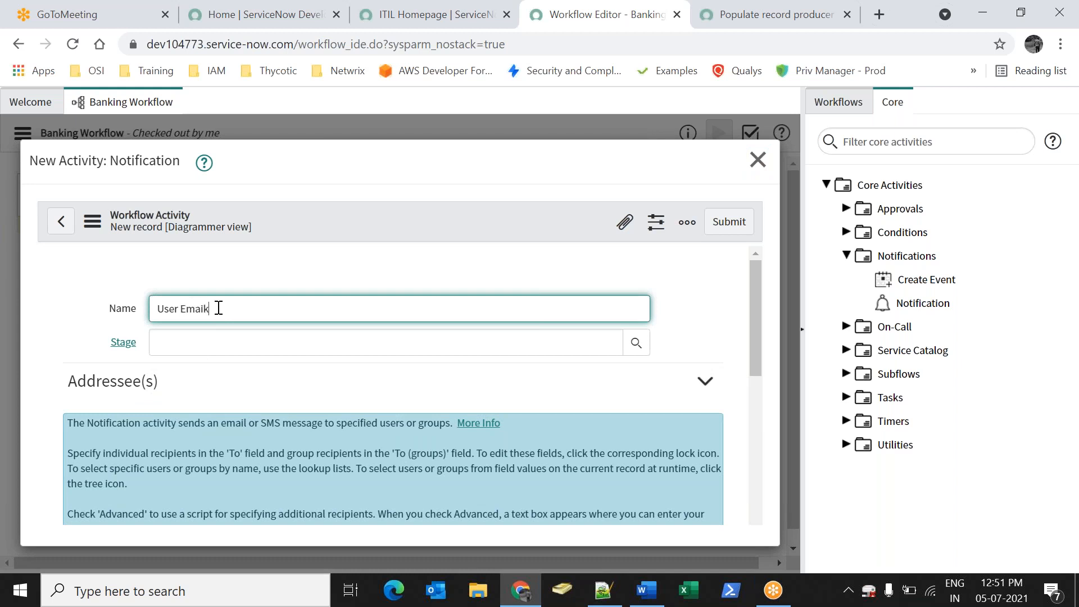
scroll(379, 309, "down", 2)
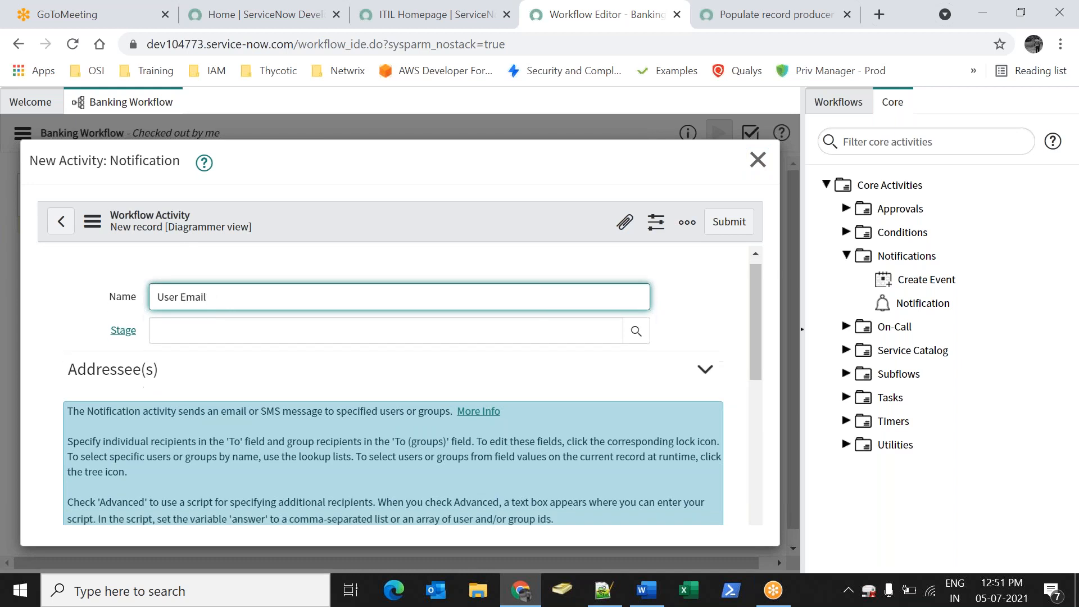
scroll(380, 309, "up", 2)
left_click(639, 345)
left_click(639, 345)
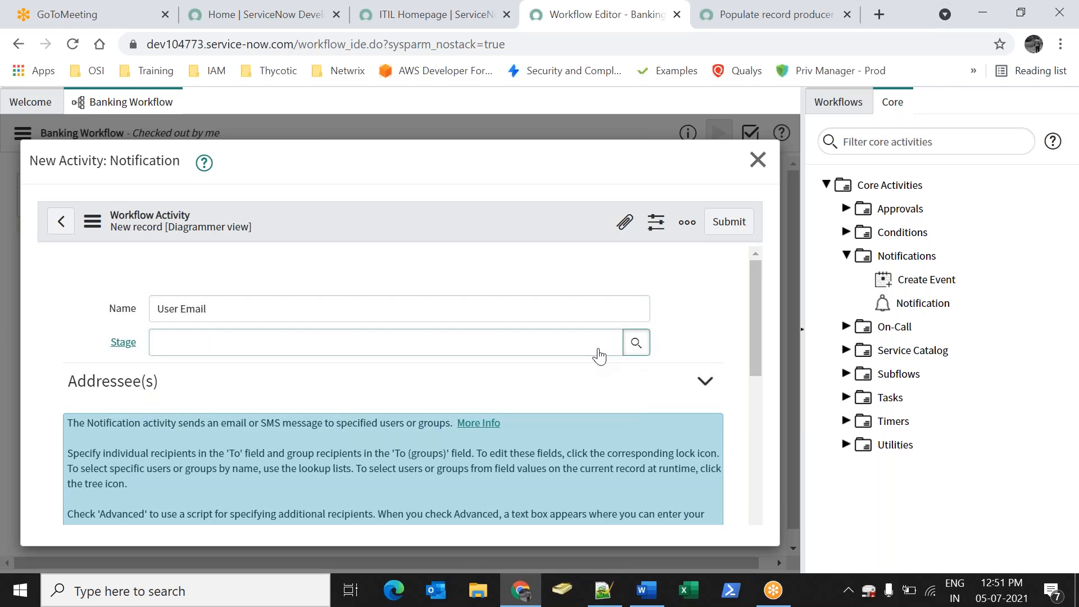
left_click(121, 295)
scroll(528, 367, "down", 3)
scroll(164, 328, "down", 3)
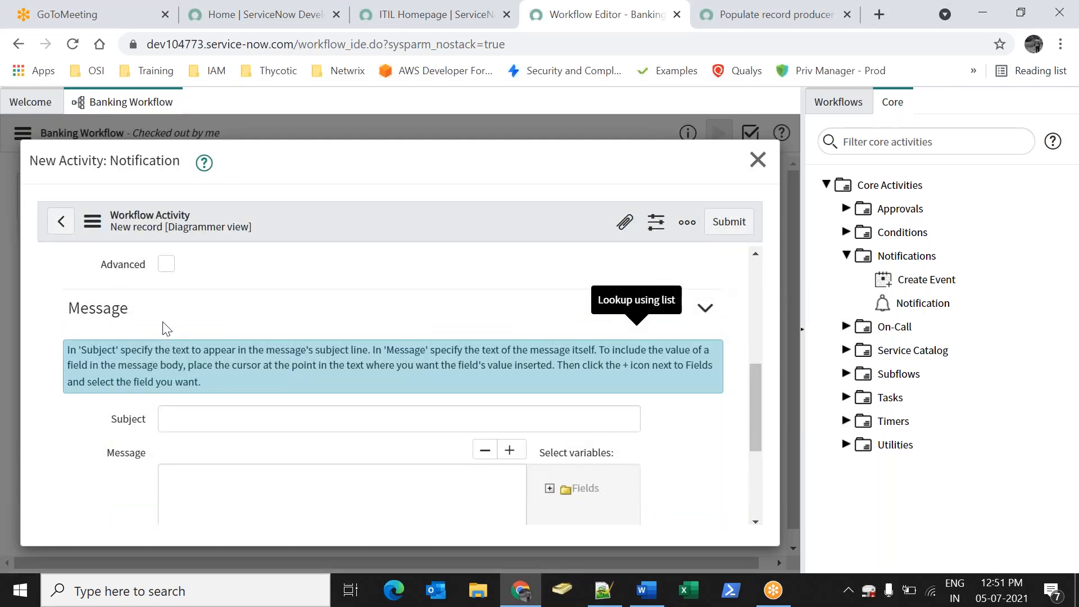
scroll(183, 344, "up", 2)
Address the notification To the request's opener (${opened_by})
left_click(172, 315)
left_click(299, 385)
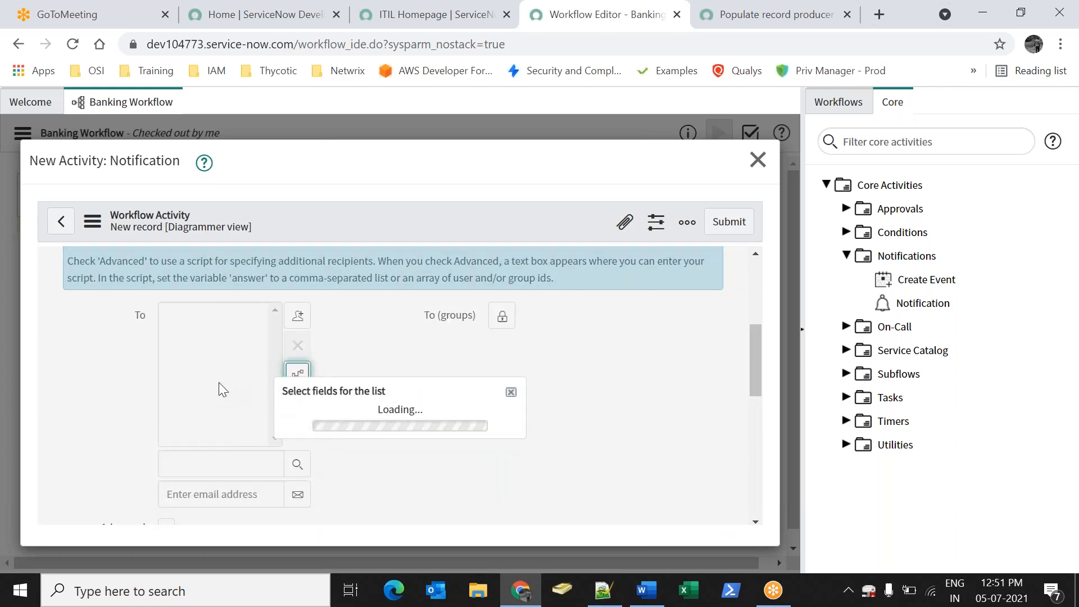
scroll(359, 381, "down", 3)
scroll(357, 357, "down", 5)
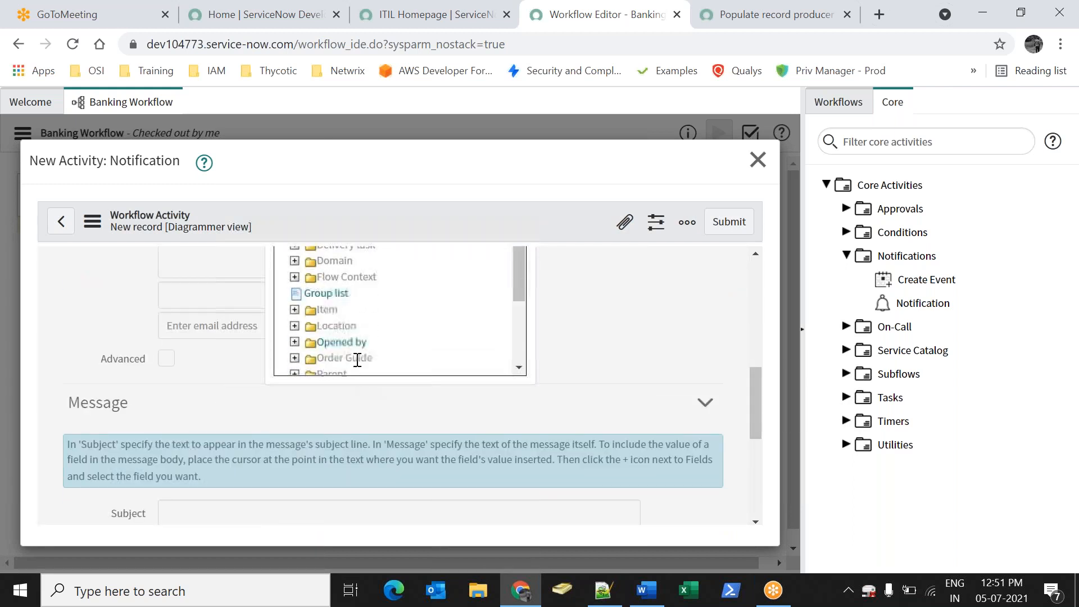
left_click(336, 343)
scroll(404, 400, "up", 5)
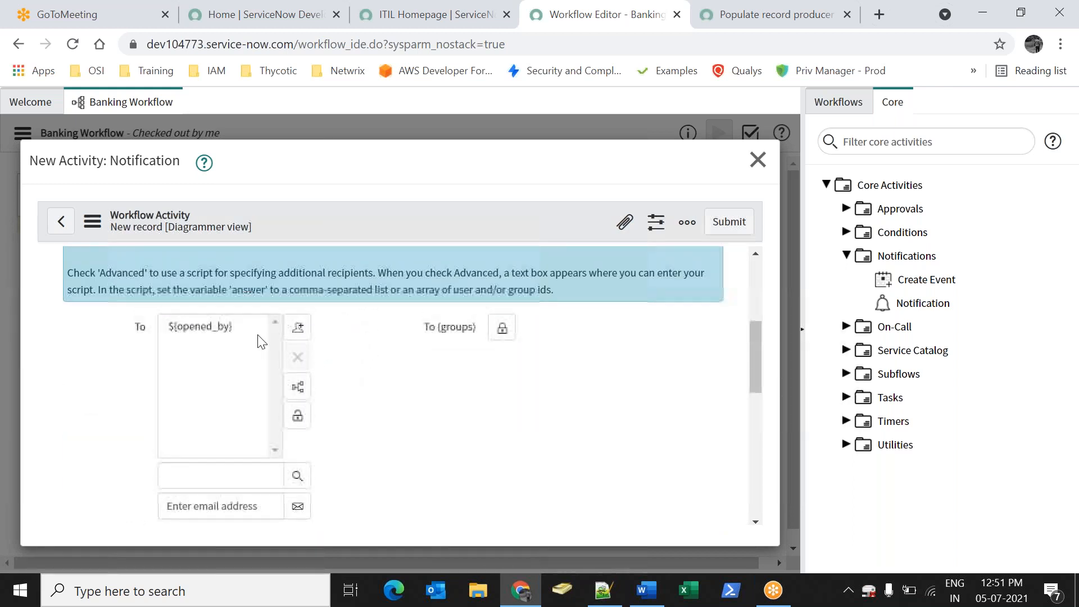
left_click(297, 487)
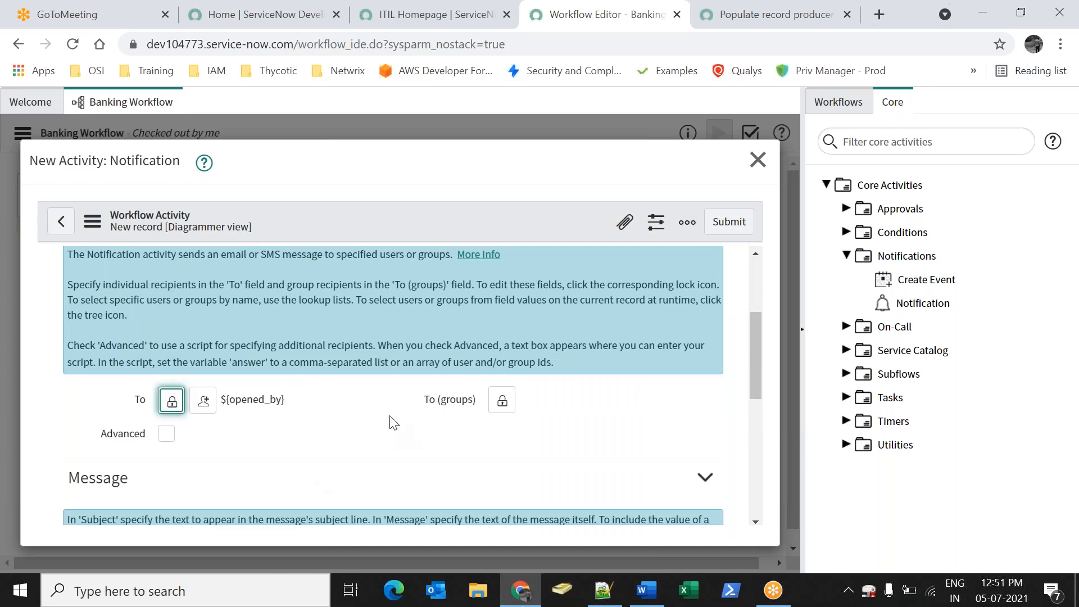
scroll(291, 471, "down", 3)
Set subject and message to 'Your Request was approved' and submit the notification
left_click(268, 429)
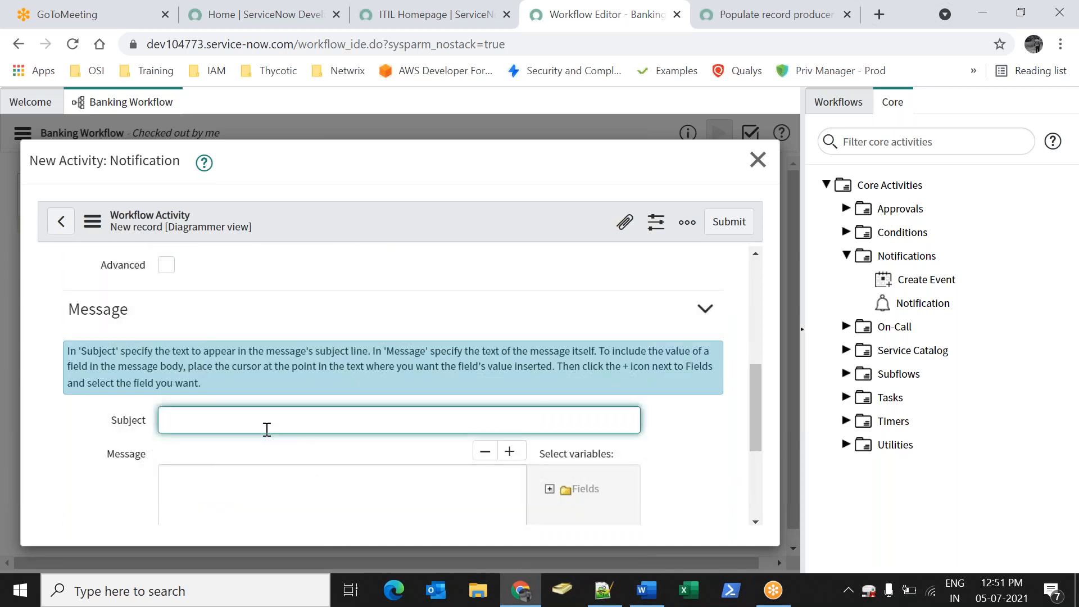
type("Your Request was approved")
key("ctrl+a")
key("ctrl+c")
left_click(243, 481)
key("ctrl+v")
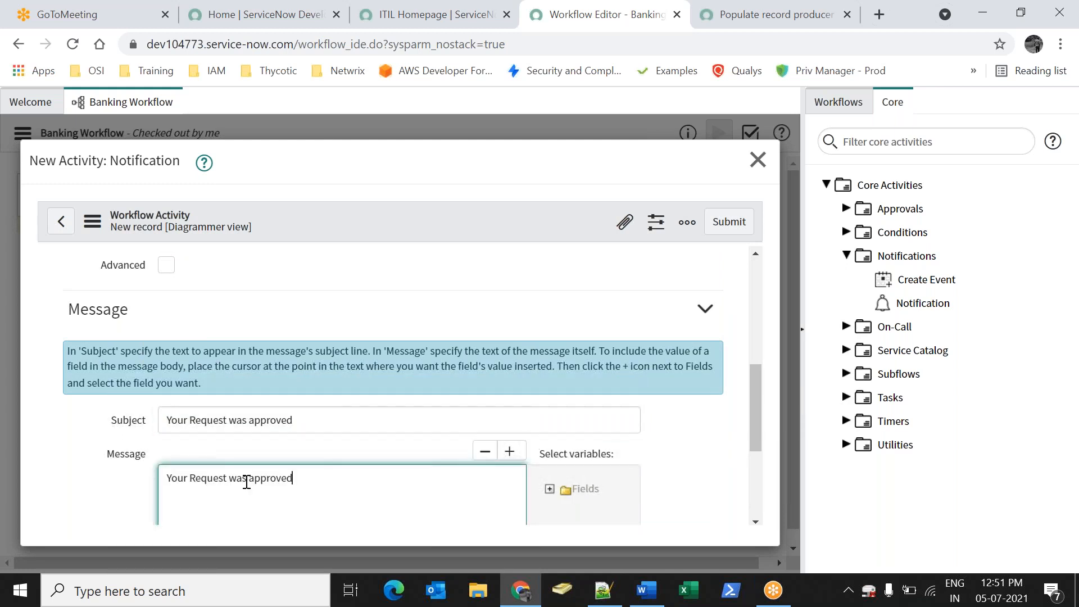
left_click(668, 252)
left_click(729, 224)
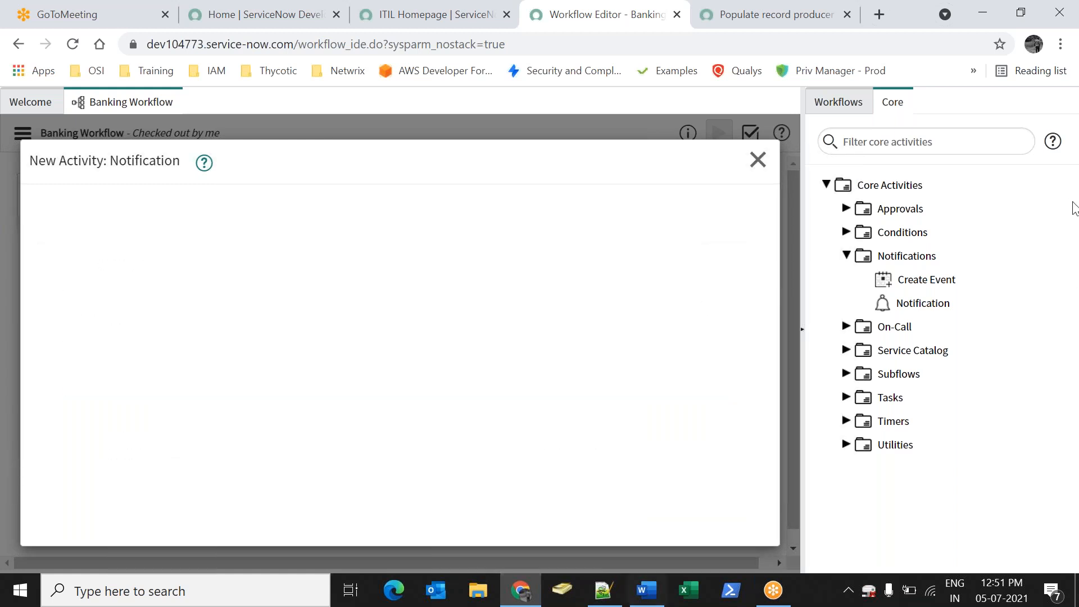
Place the Notification beside Approval Action and link Approval Action's Always outcome to it
left_click_drag(565, 340, 680, 179)
left_click_drag(589, 232, 636, 202)
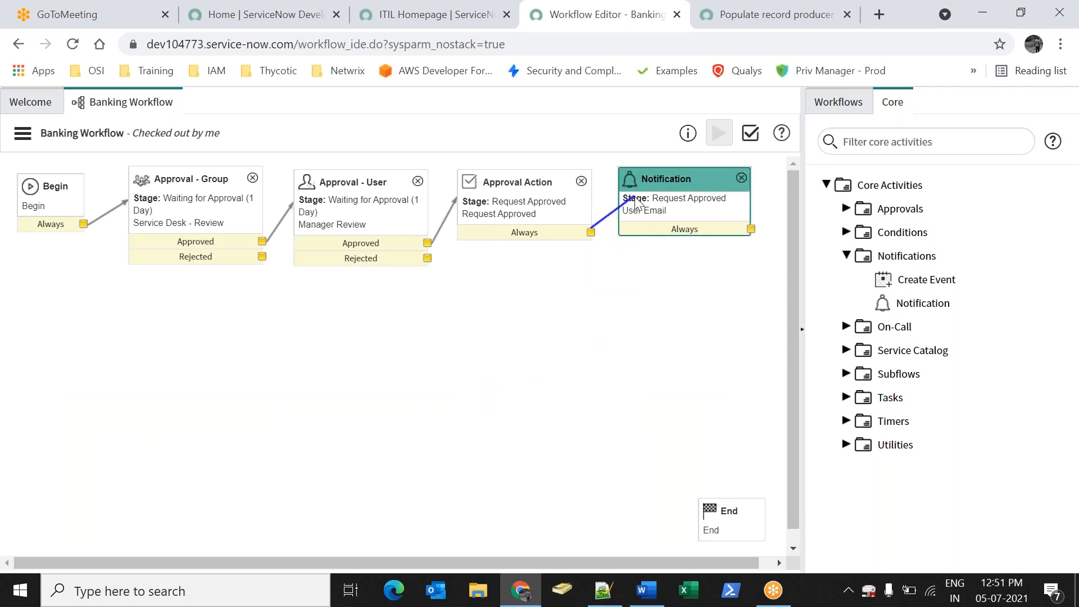
left_click_drag(621, 241, 628, 222)
Collapse the Notifications group and expand the Tasks group
left_click(848, 258)
right_click(851, 260)
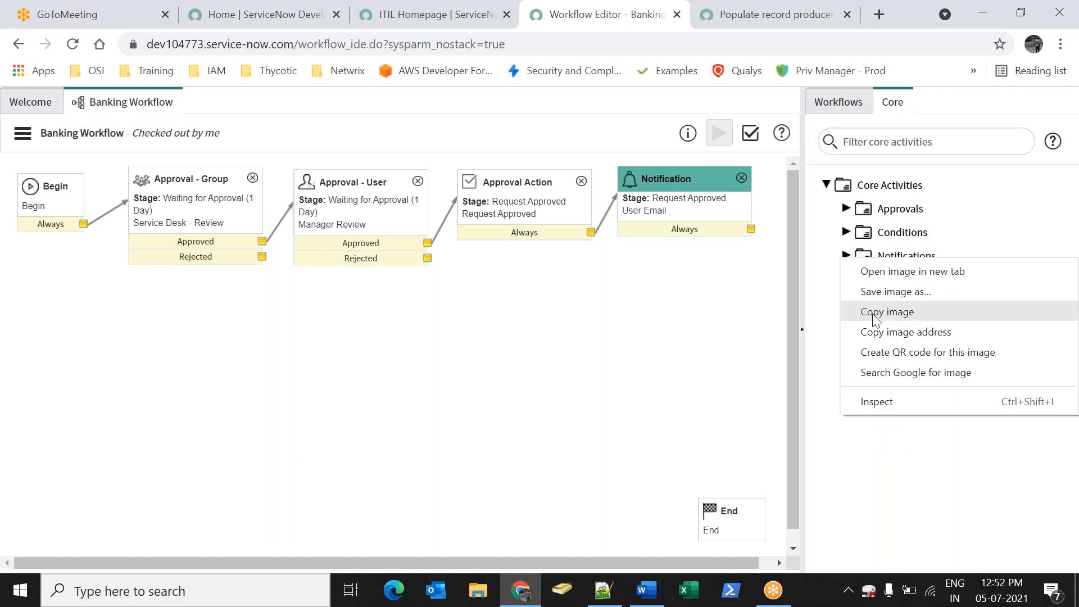
left_click(842, 259)
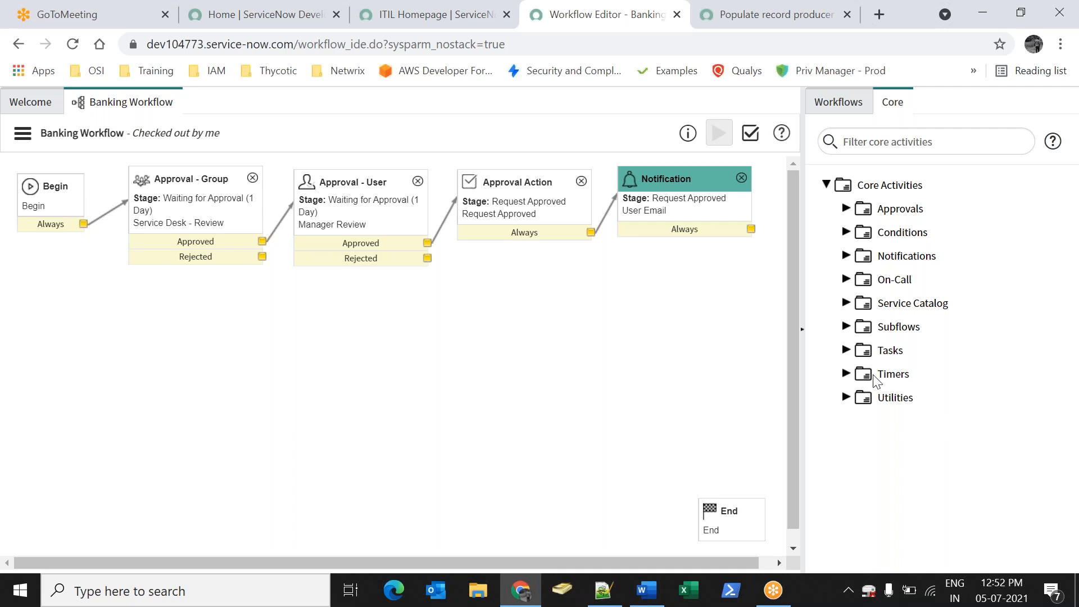
left_click(846, 350)
Add a Create Task activity at stage Request Approved with priority 1 - Critical
left_click_drag(924, 422, 578, 368)
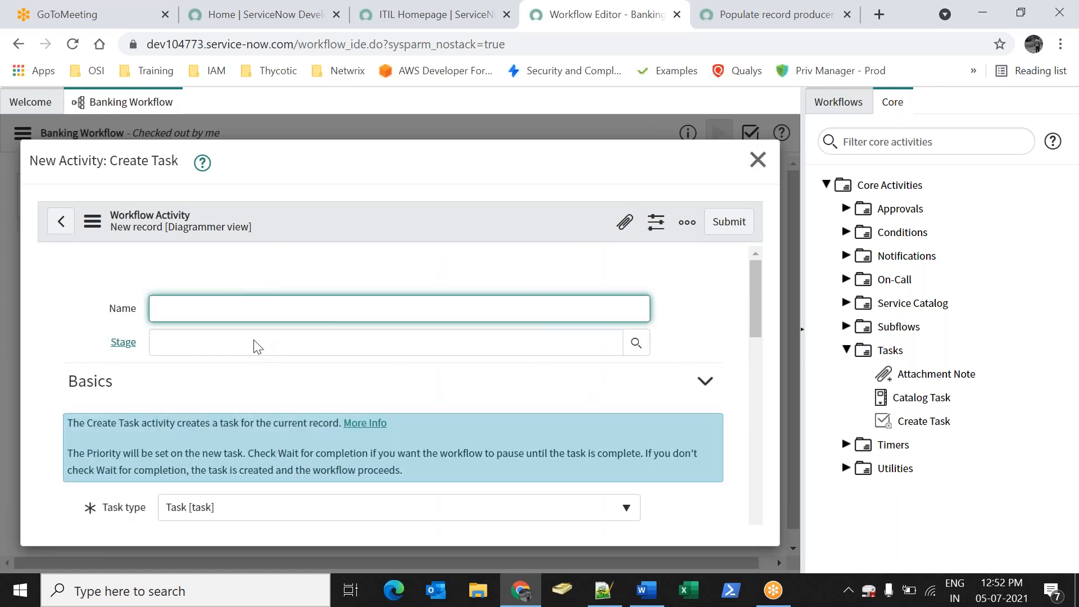
type("Task Created")
left_click(637, 343)
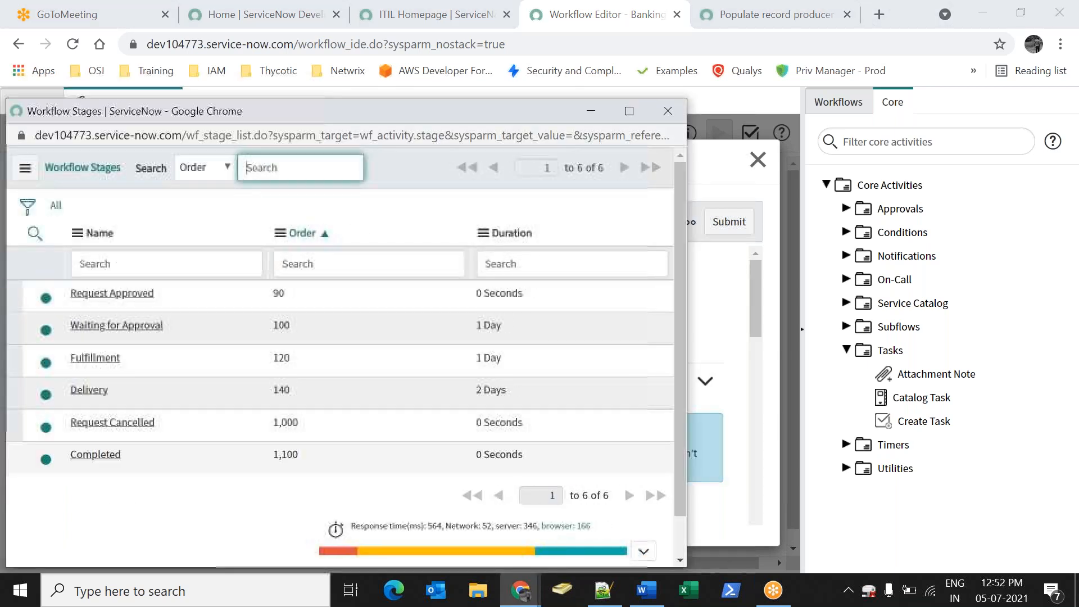
left_click(104, 293)
left_click_drag(753, 281, 756, 325)
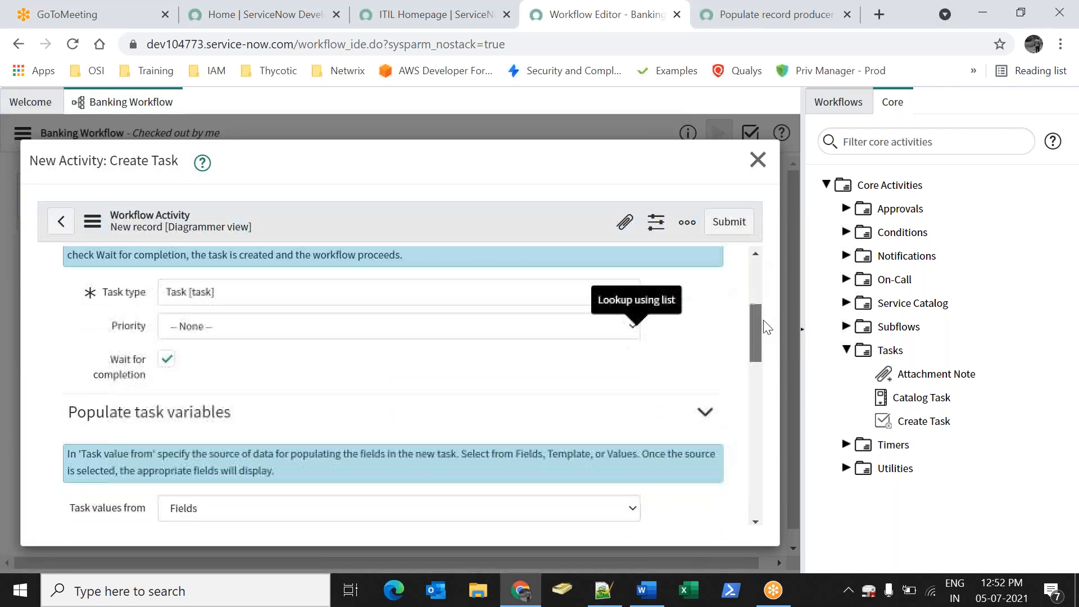
left_click(188, 331)
key("Escape")
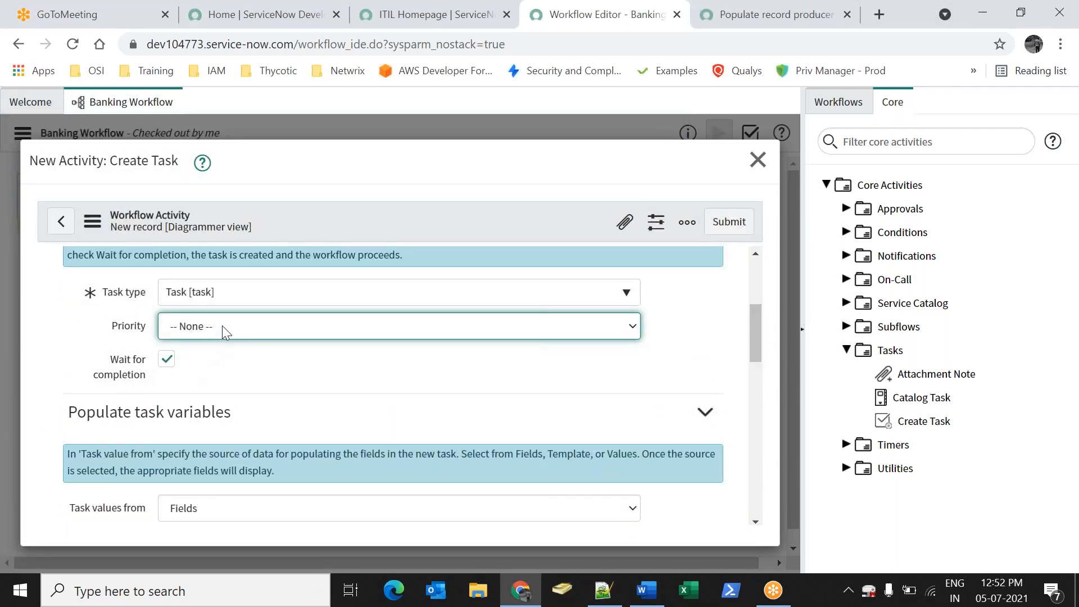
left_click(224, 326)
left_click(212, 358)
left_click_drag(757, 312, 760, 345)
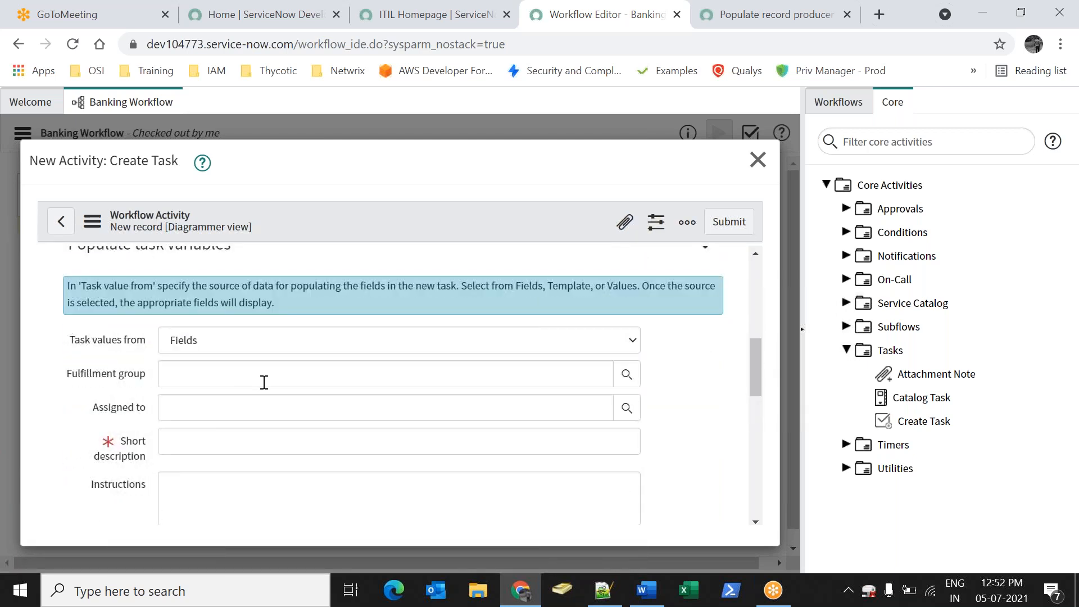
Assign Help Desk, set description and instructions to 'Please create New Bank Account for User', and submit
left_click(605, 380)
left_click(626, 374)
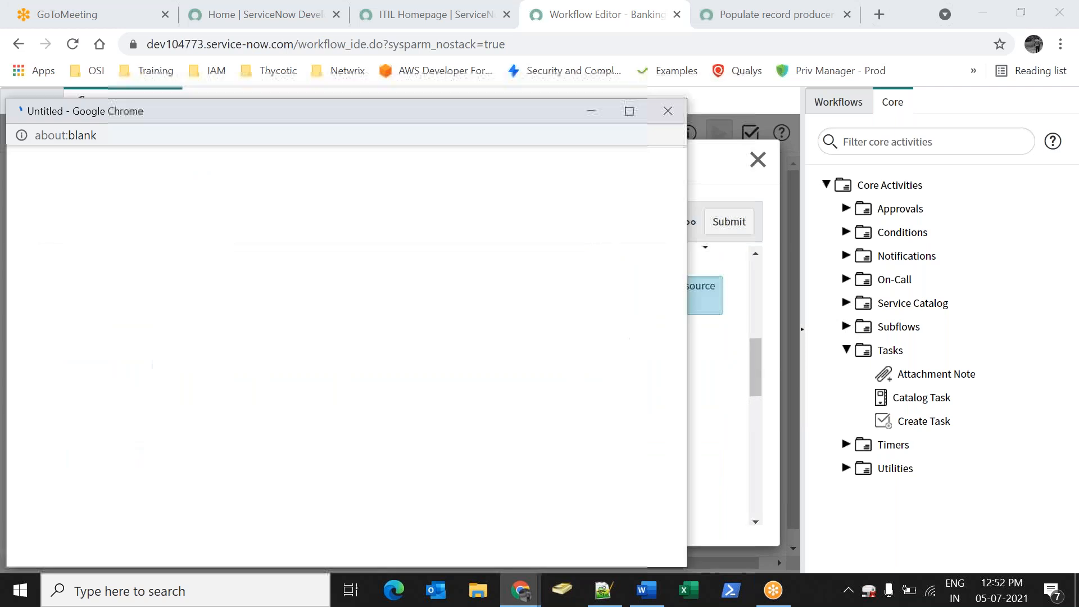
left_click(93, 325)
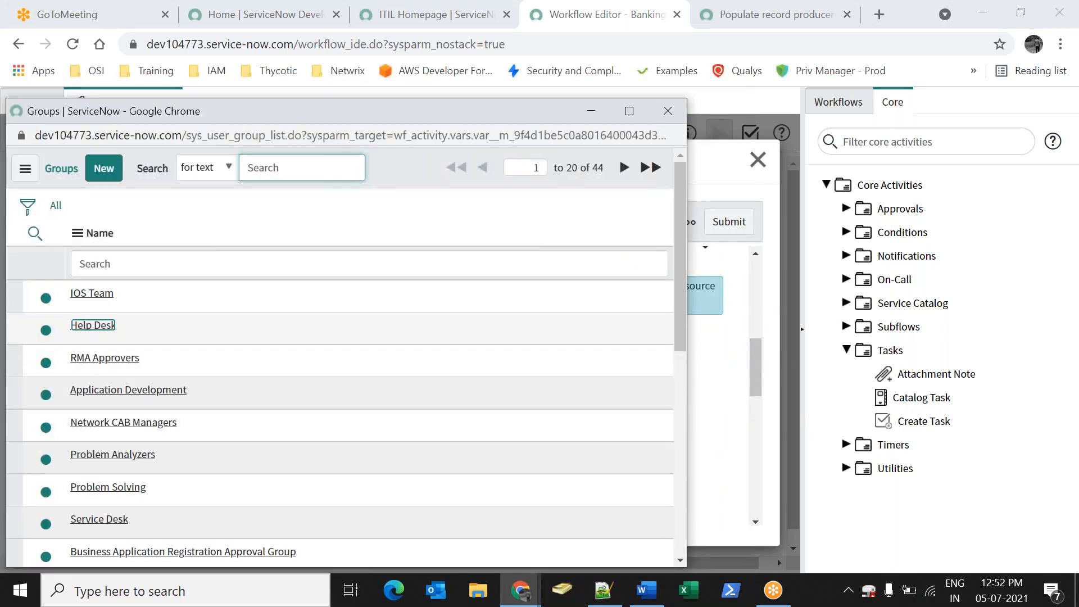
left_click(290, 415)
left_click(280, 448)
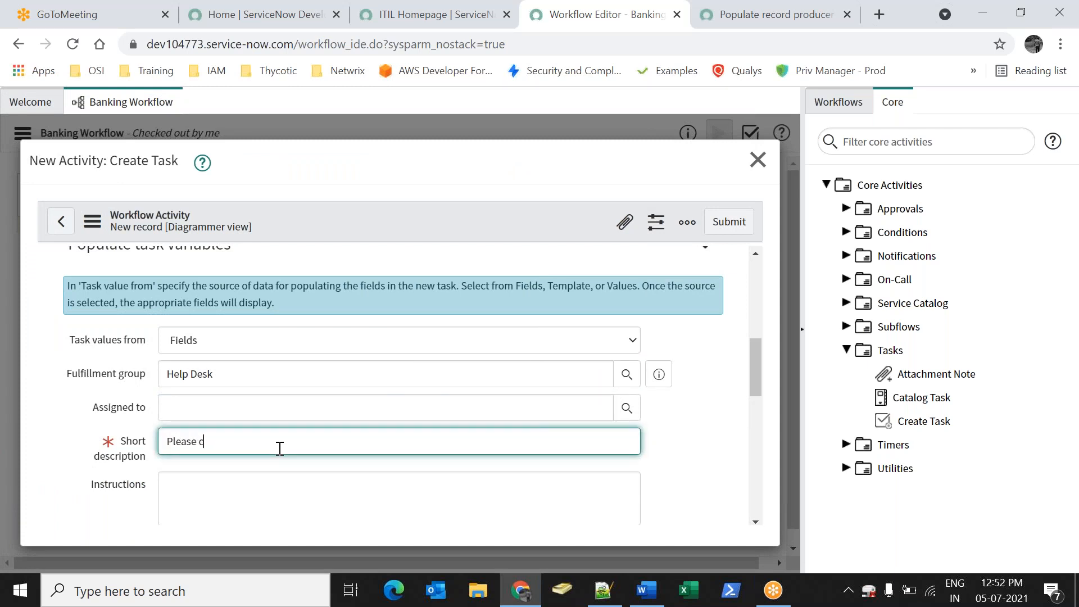
type("Please create New Bank Account for Use")
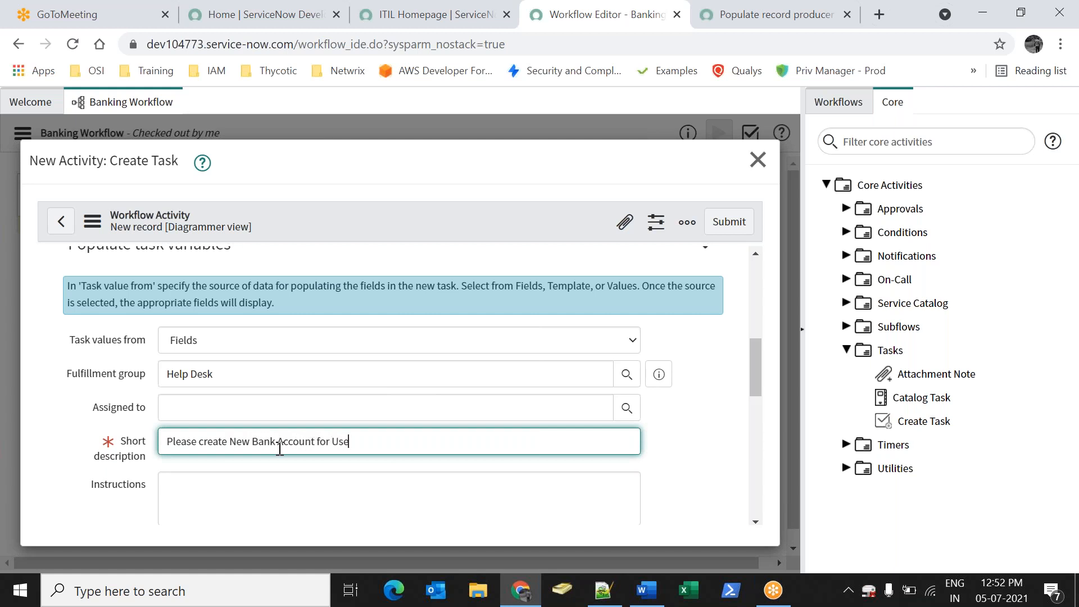
key("ctrl+a")
key("ctrl+c")
left_click(311, 506)
key("ctrl+v")
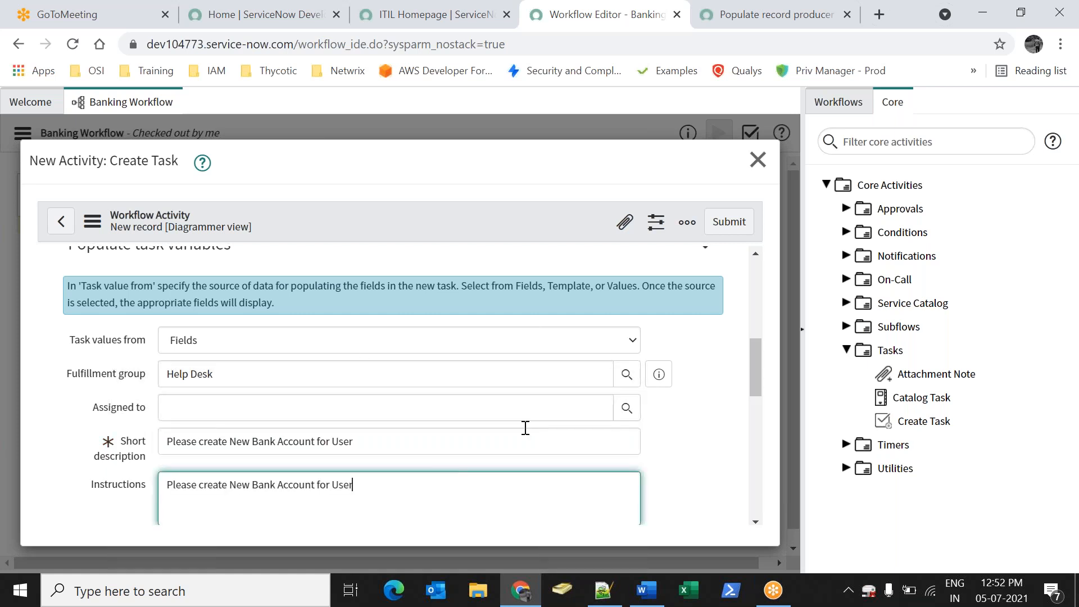
left_click(725, 226)
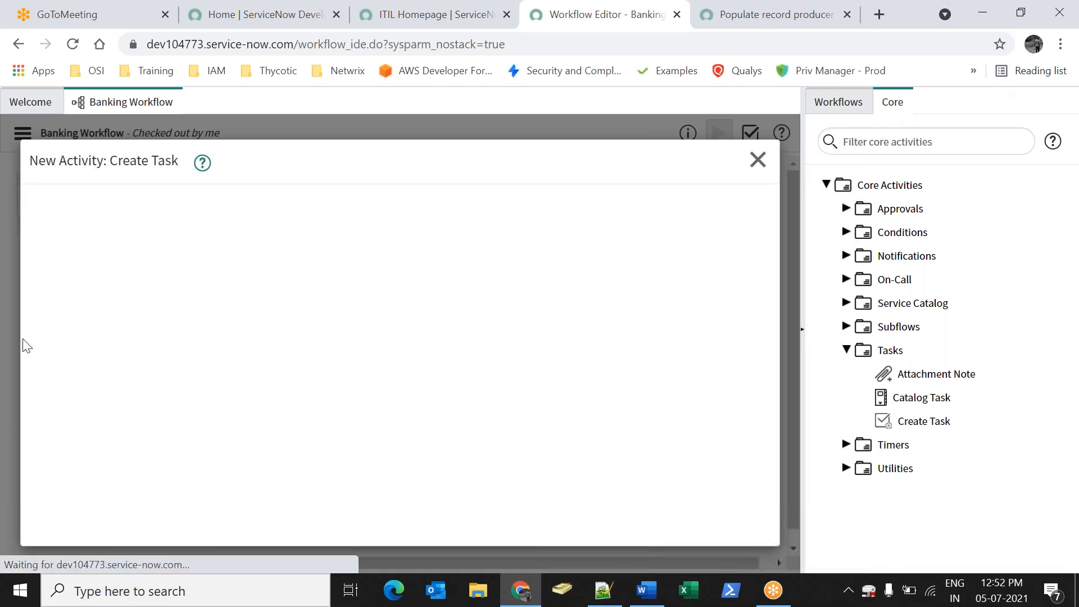
Position Create Task and link the Notification's Always output to it
left_click_drag(562, 385, 468, 293)
left_click_drag(753, 239, 735, 288)
left_click_drag(751, 229, 424, 325)
left_click(550, 218)
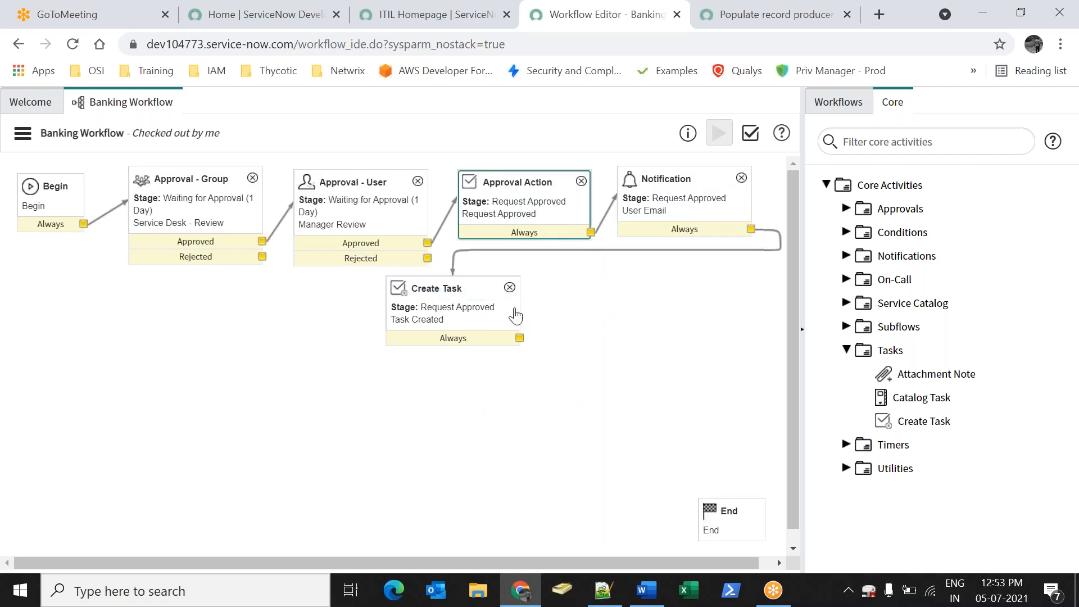
mouse_move(451, 289)
left_mouse_down()
mouse_move(454, 298)
mouse_move(471, 291)
left_mouse_up()
Copy the Notification activity and paste the copy beside Create Task
left_click(684, 190)
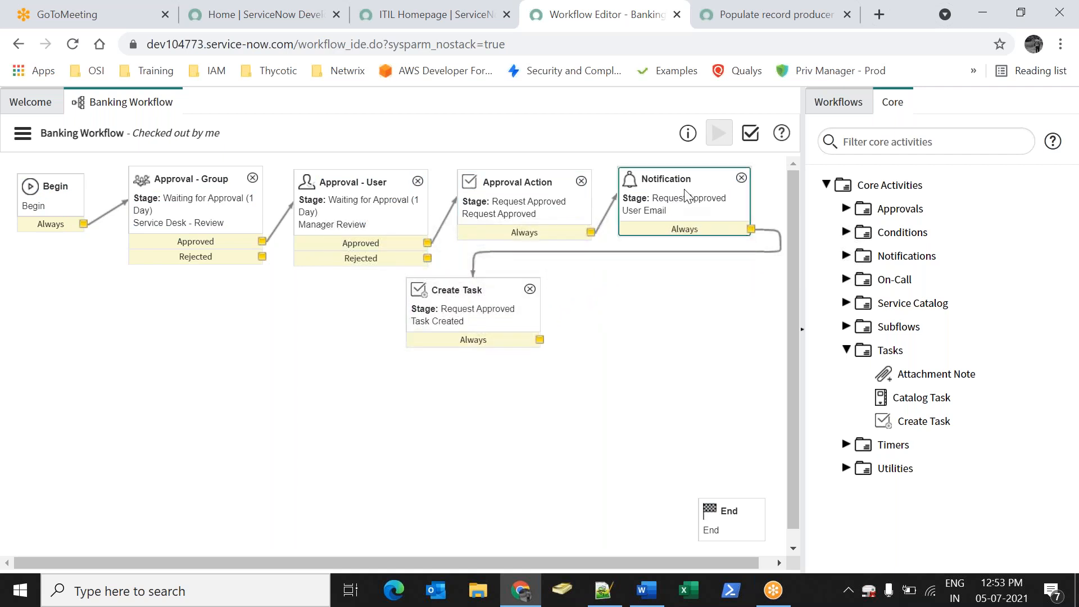
right_click(683, 195)
left_click(599, 279)
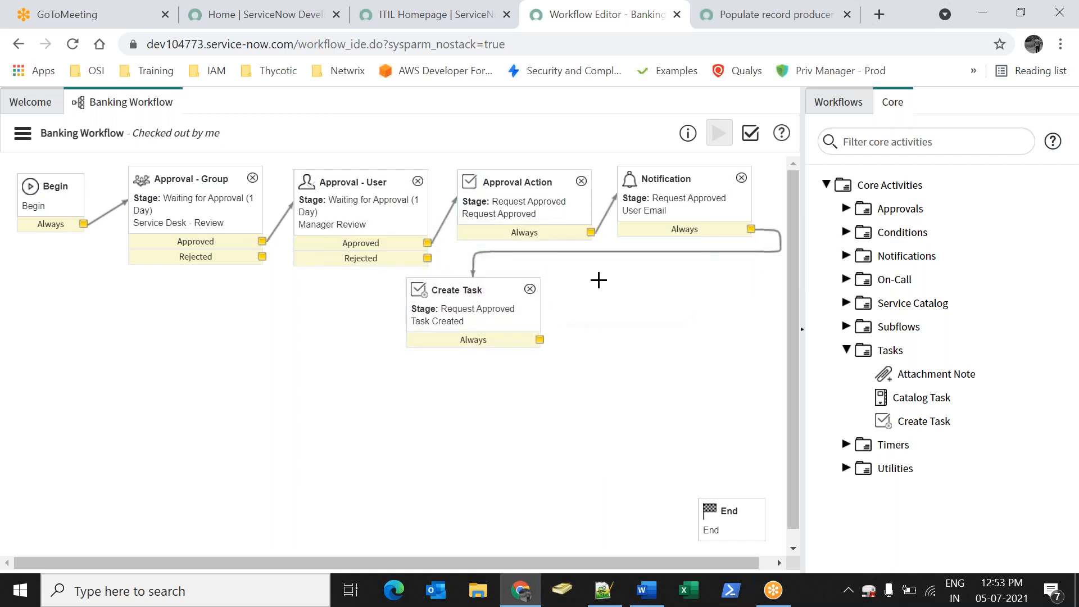
left_click(700, 260)
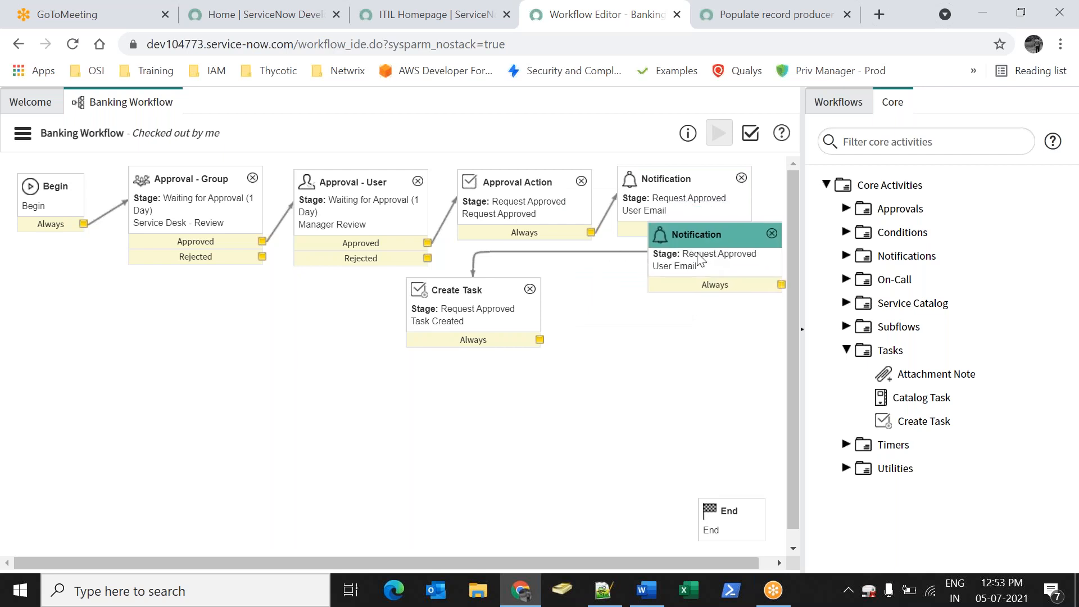
left_click_drag(700, 259, 647, 291)
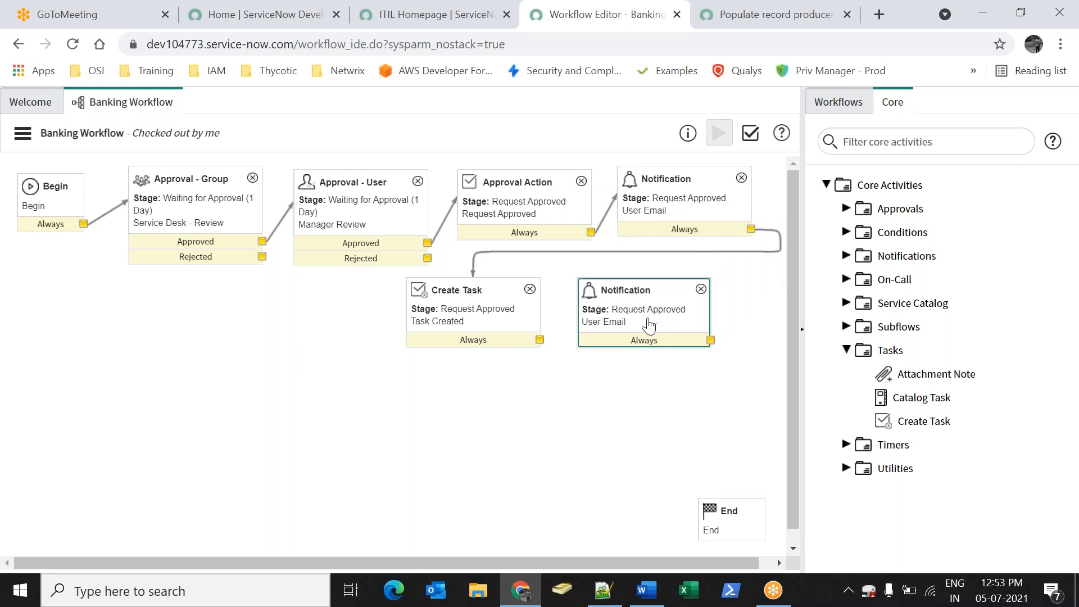
double_click(649, 325)
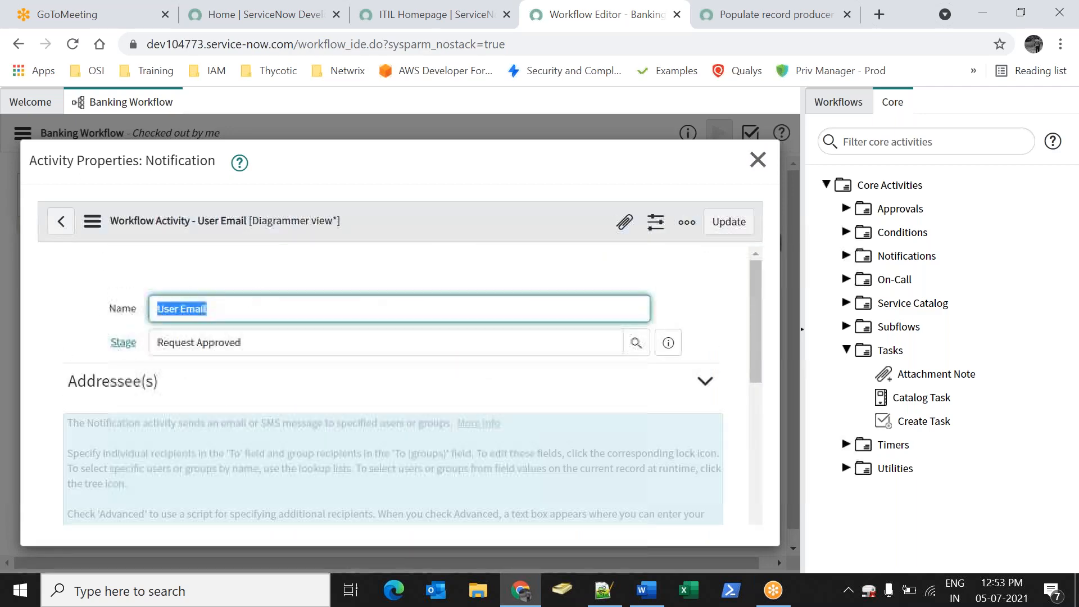
Replace the opened_by recipient of the copied notification with a specific user and save
scroll(204, 360, "down", 3)
left_click(172, 403)
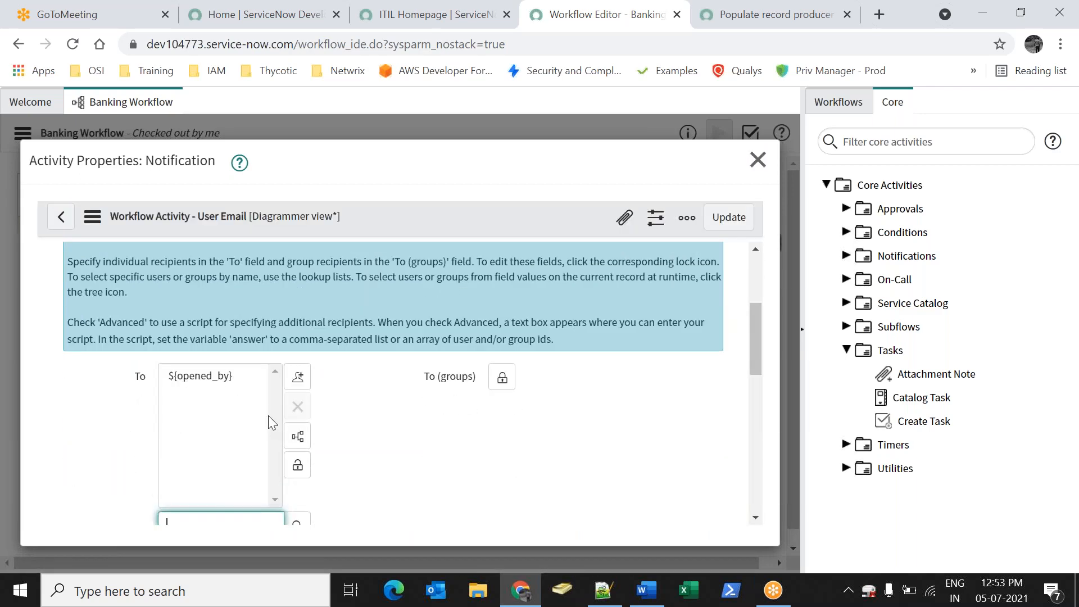
left_click(219, 377)
left_click(297, 407)
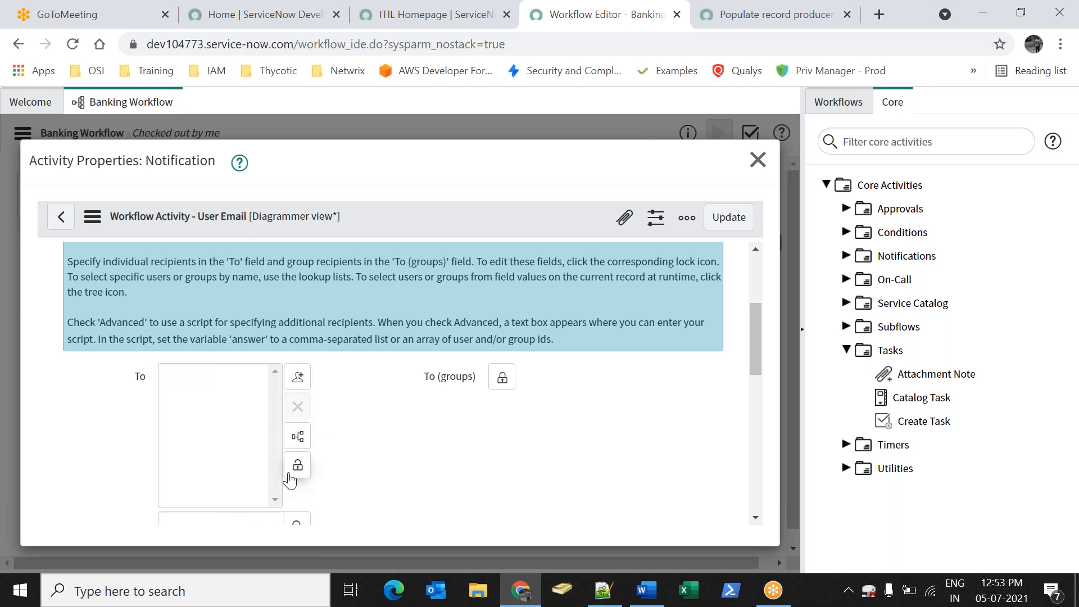
scroll(290, 481, "down", 3)
left_click(296, 441)
left_click(98, 228)
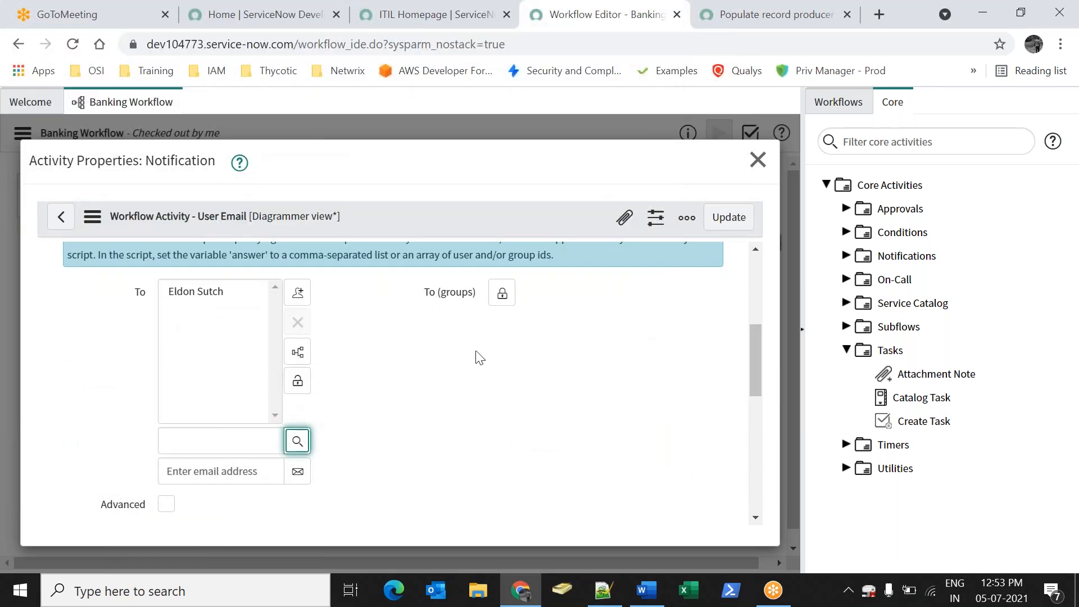
left_click(298, 382)
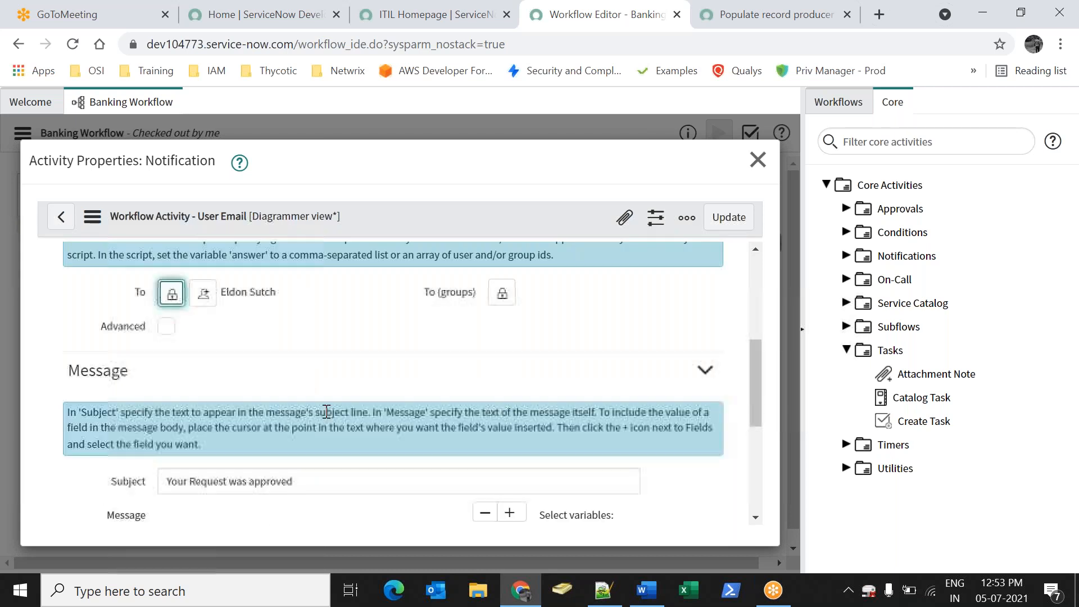
left_click(728, 217)
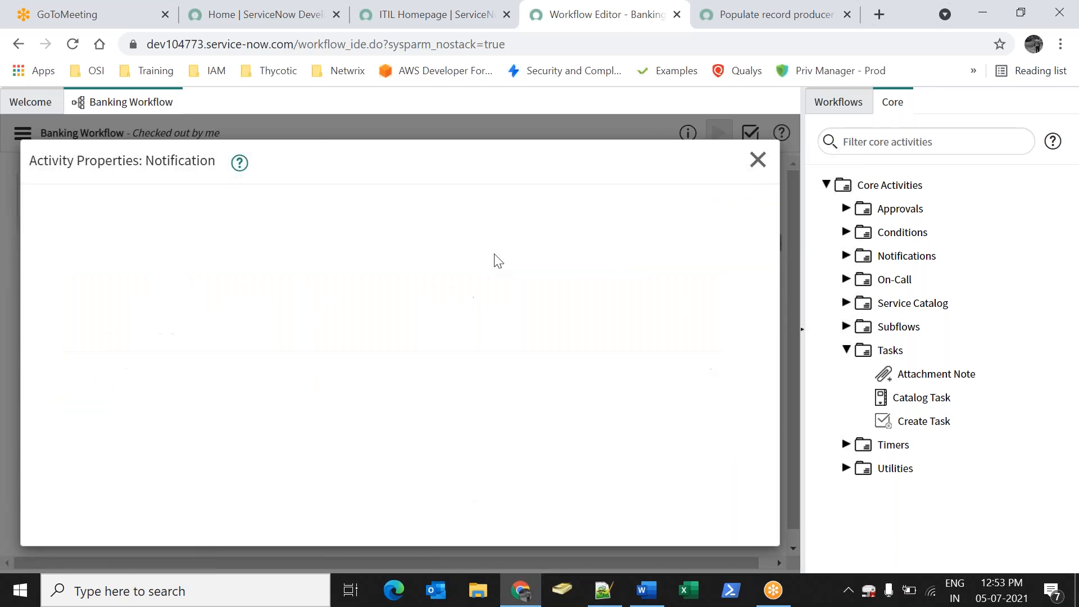
Link Create Task's Always output to the copied notification and make Assigned to its recipient
left_click_drag(538, 339, 642, 303)
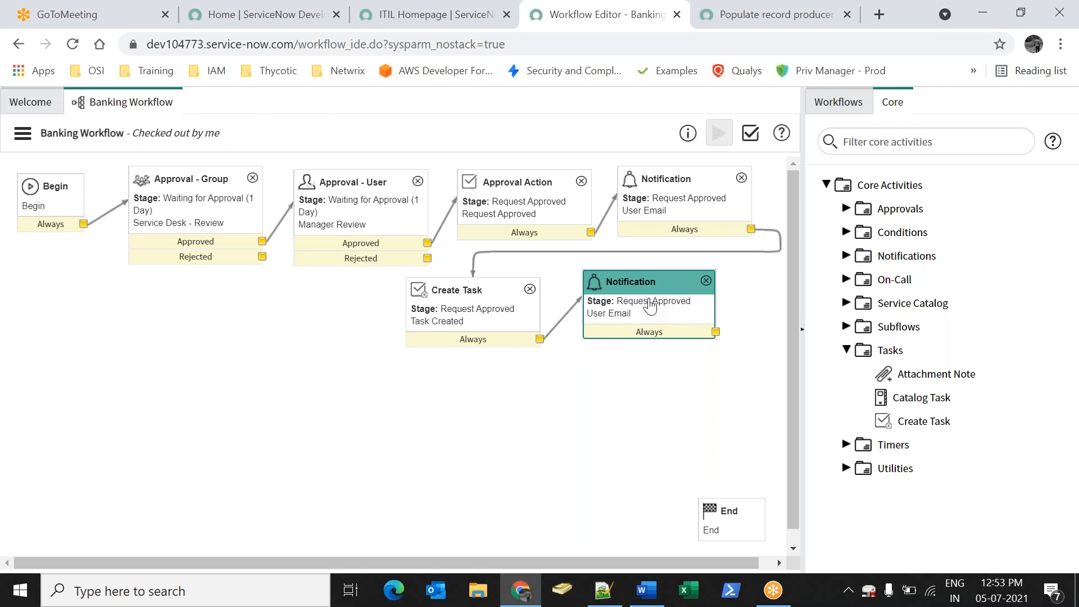
double_click(682, 309)
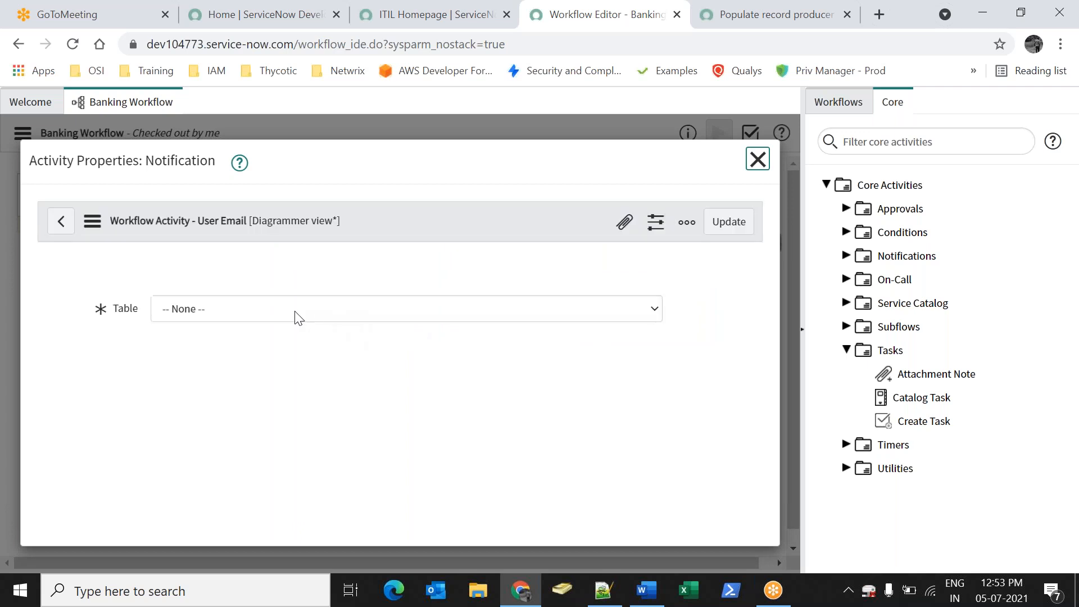
scroll(225, 337, "down", 5)
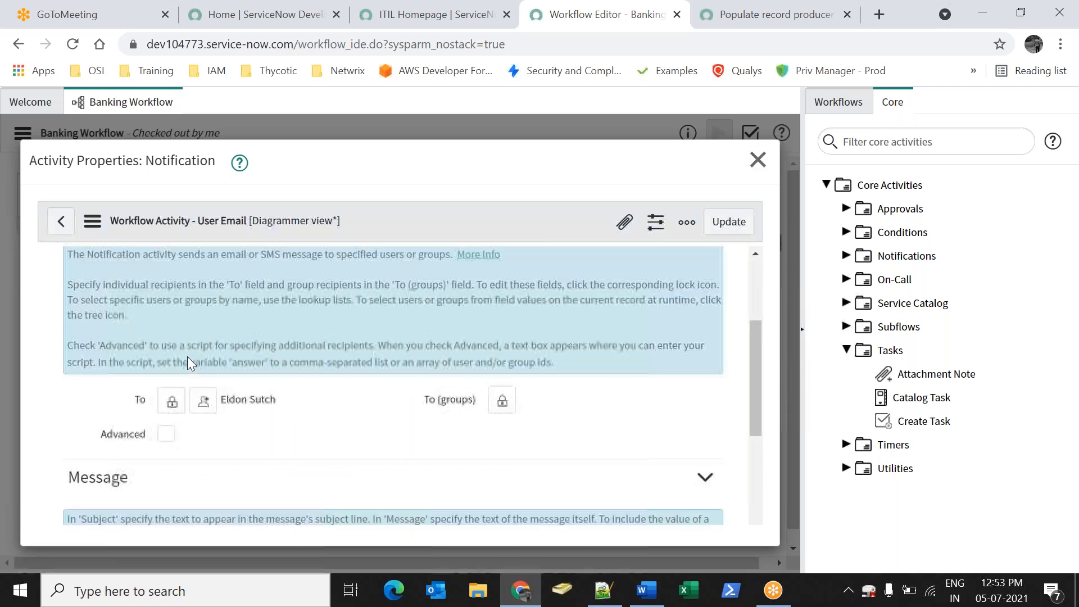
left_click(172, 402)
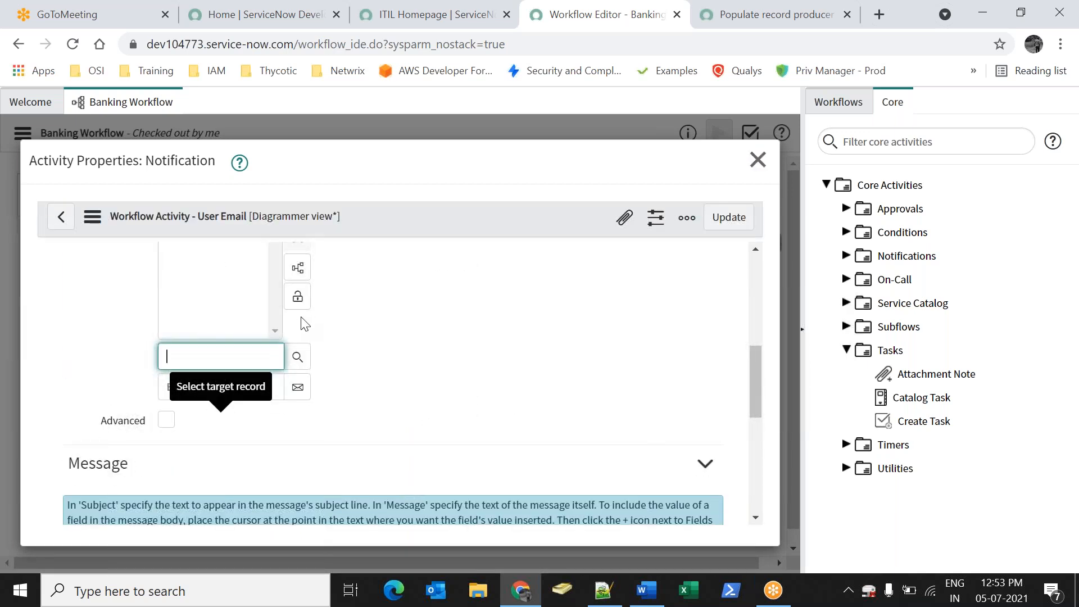
left_click(225, 292)
left_click(298, 322)
left_click(298, 352)
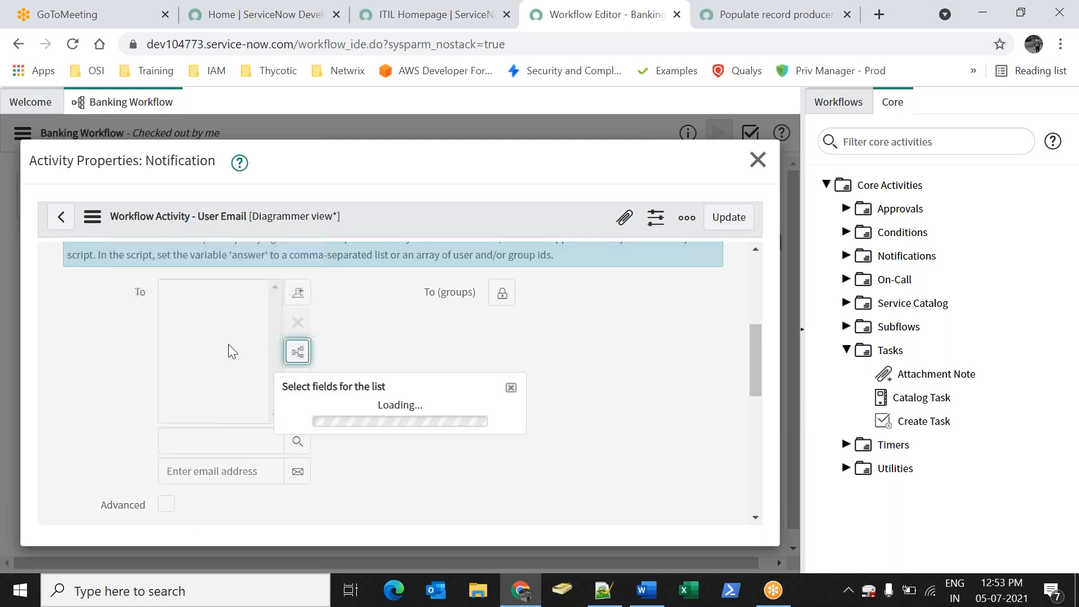
scroll(374, 373, "down", 2)
scroll(359, 346, "up", 2)
left_click(340, 330)
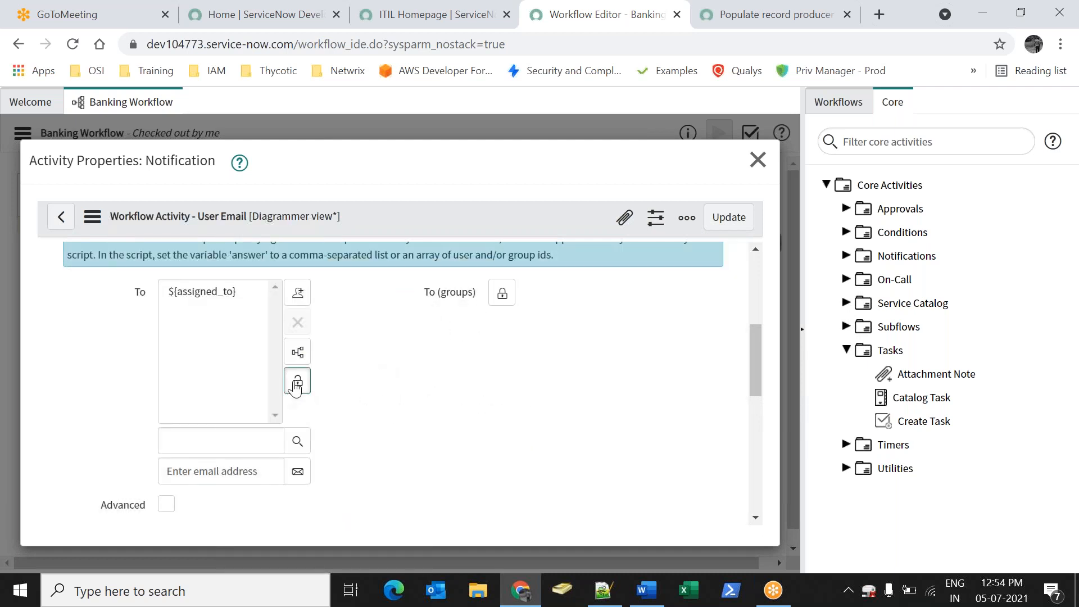
left_click(296, 378)
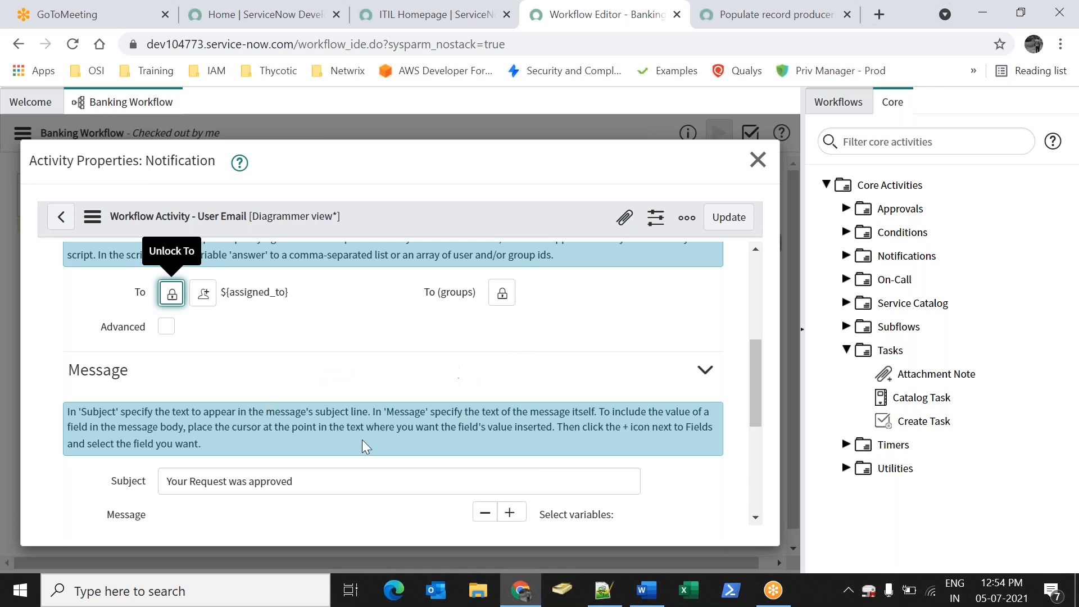
Rename the notification 'Assigned to Email' and save its settings
scroll(362, 446, "up", 5)
triple_click(242, 286)
type("Assigned to Email")
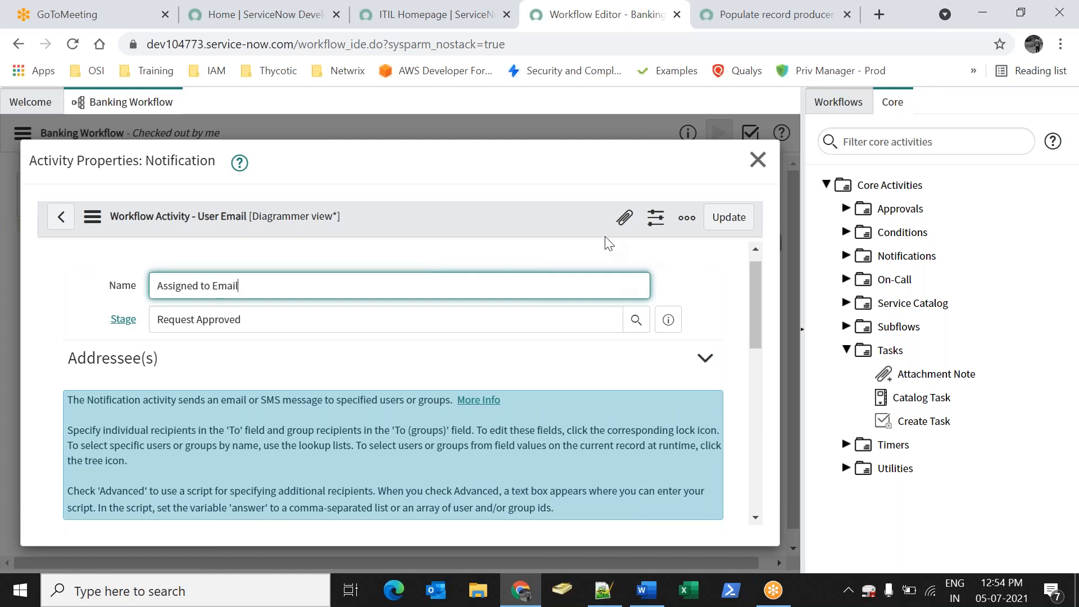
left_click(729, 218)
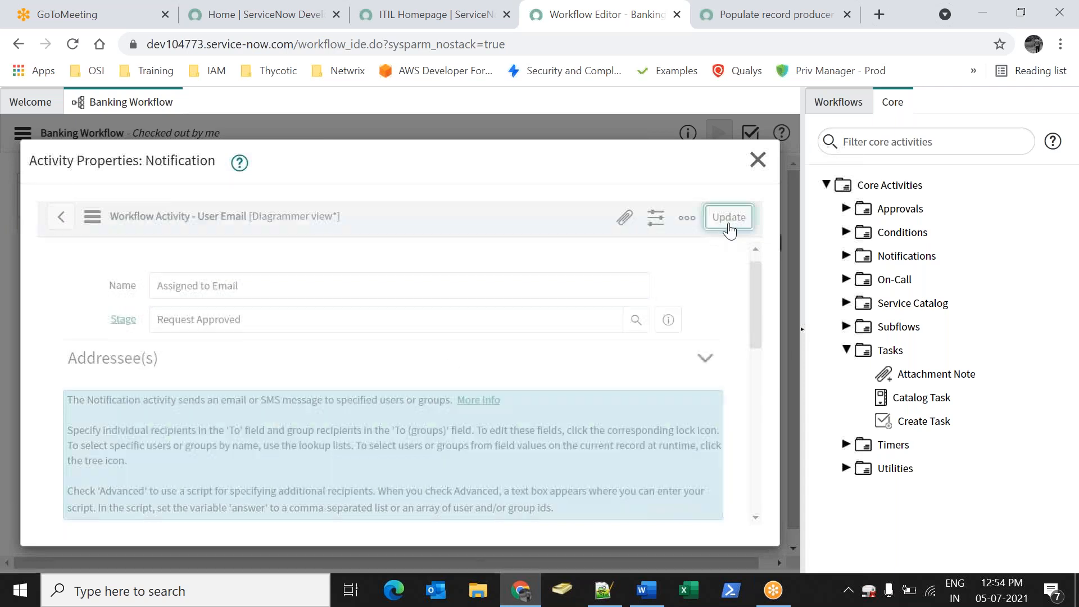
Nudge the new notification lower and drop a Wait for condition activity from Conditions onto the canvas
mouse_move(636, 285)
left_mouse_down()
mouse_move(641, 300)
mouse_move(649, 290)
left_mouse_up()
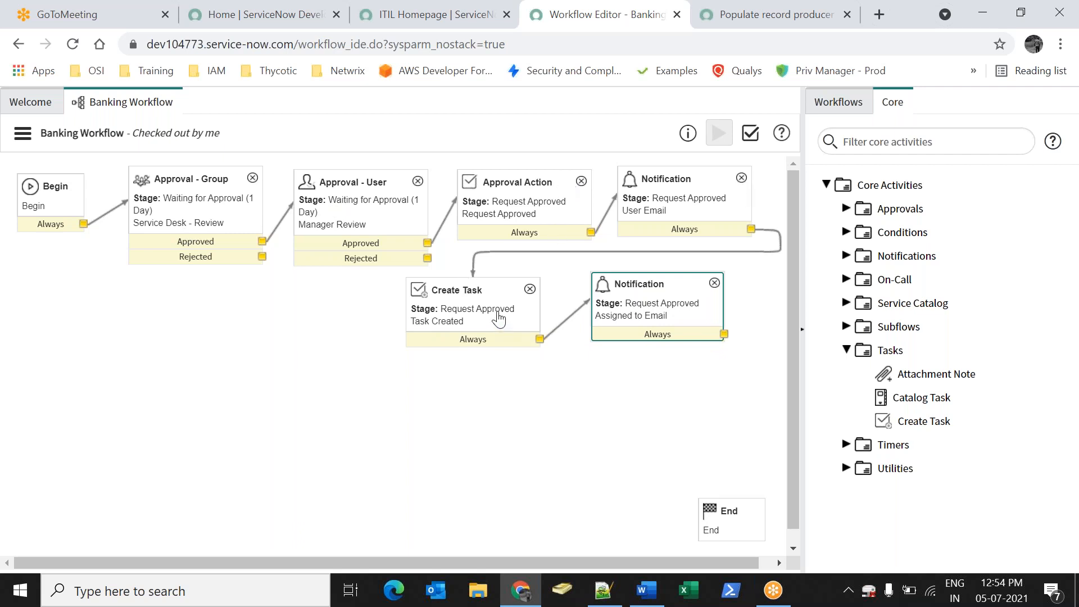
left_click(846, 350)
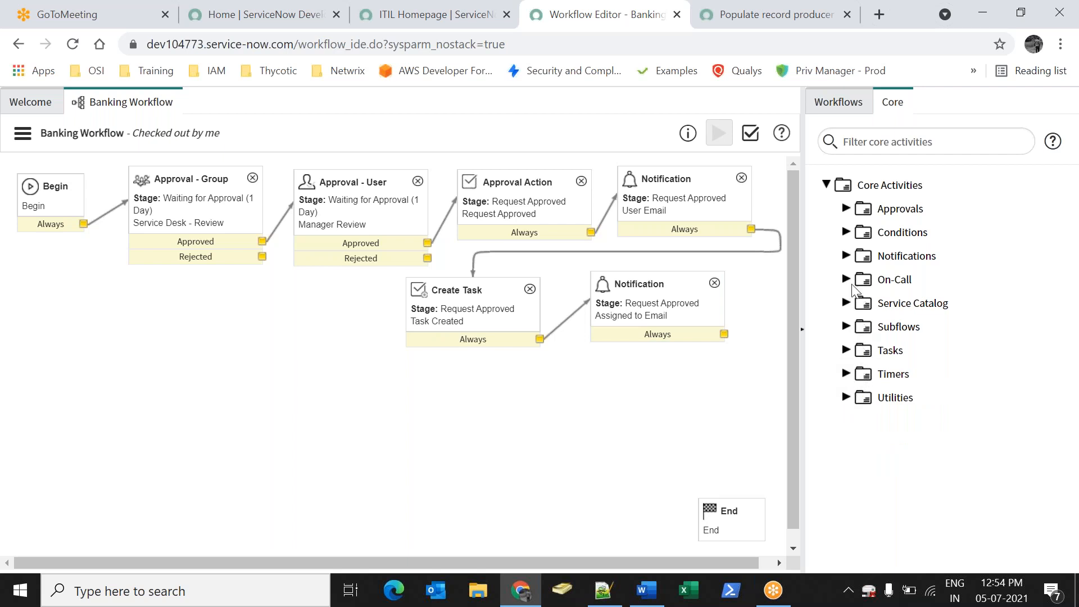
left_click(847, 233)
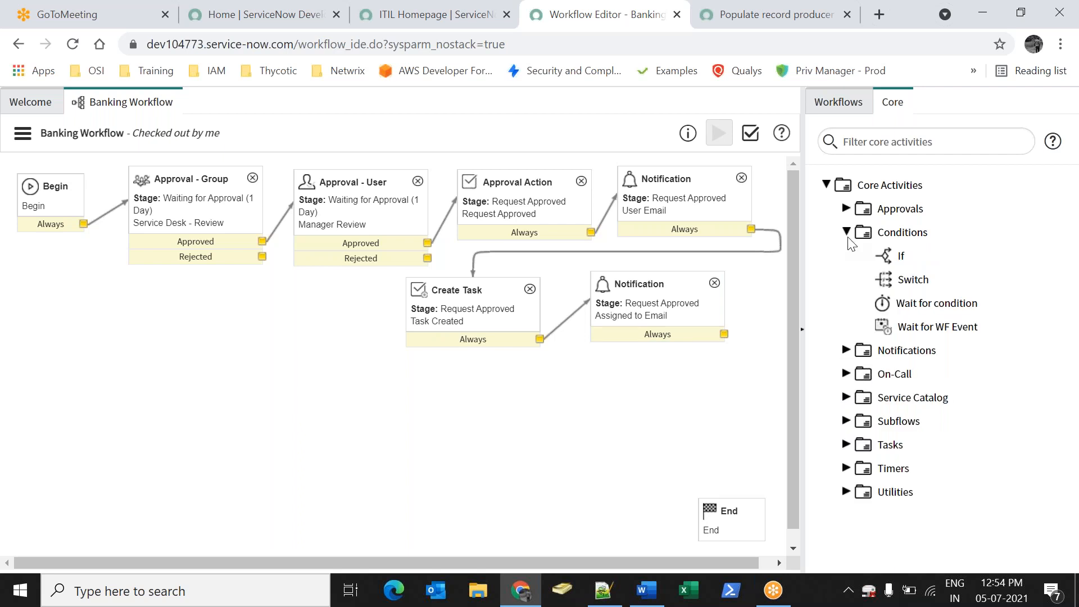
left_click_drag(934, 306, 475, 400)
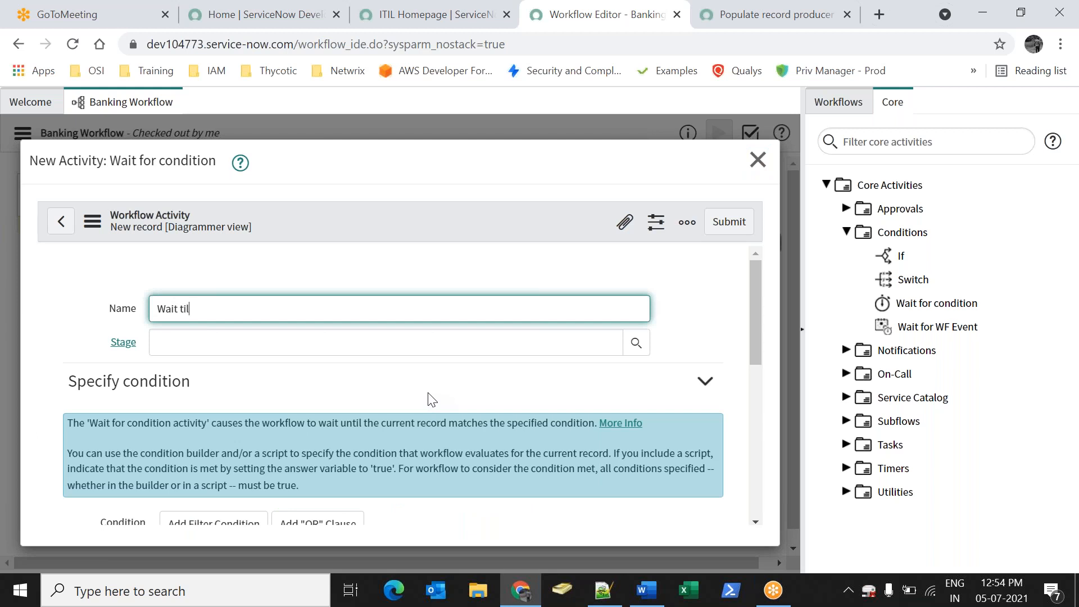
Stage the wait activity at Fulfillment with condition State is Closed Complete, and submit it
left_click(636, 342)
left_click(107, 359)
scroll(197, 405, "down", 4)
left_click(231, 393)
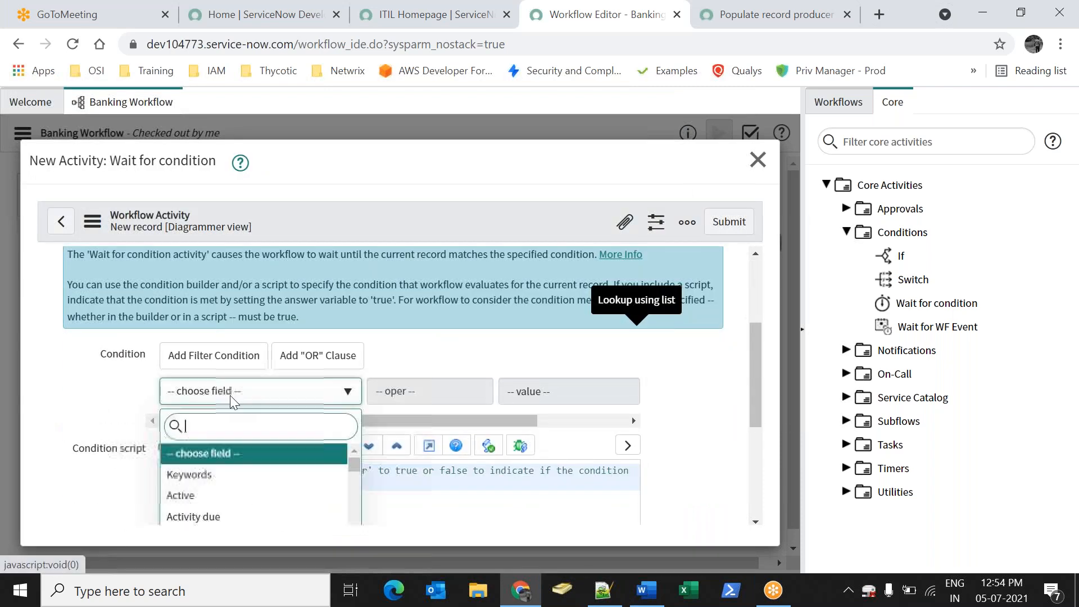
type("stat")
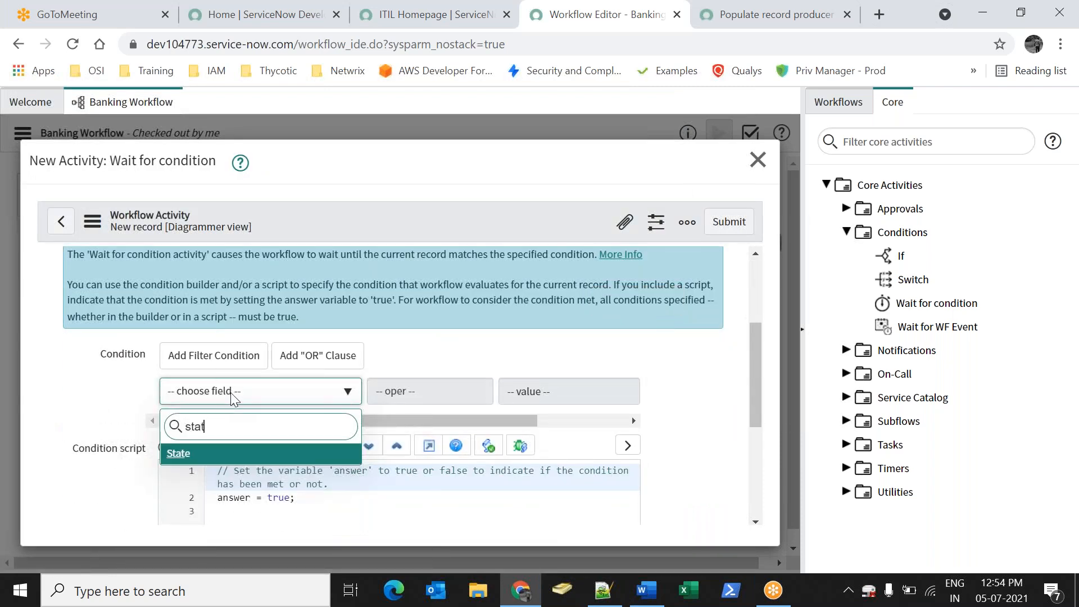
key("BackSpace")
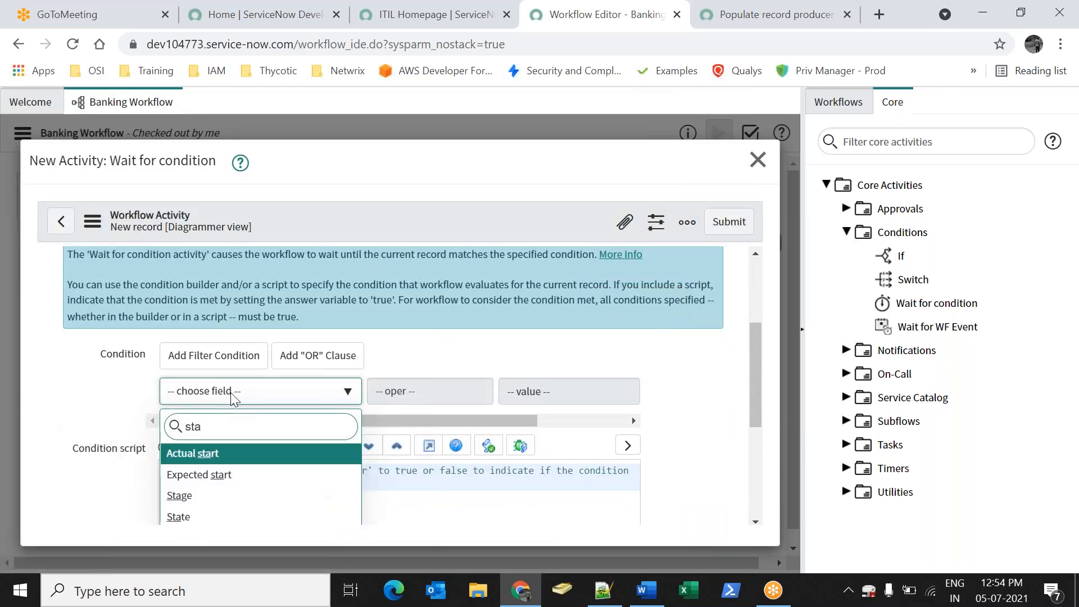
type("te")
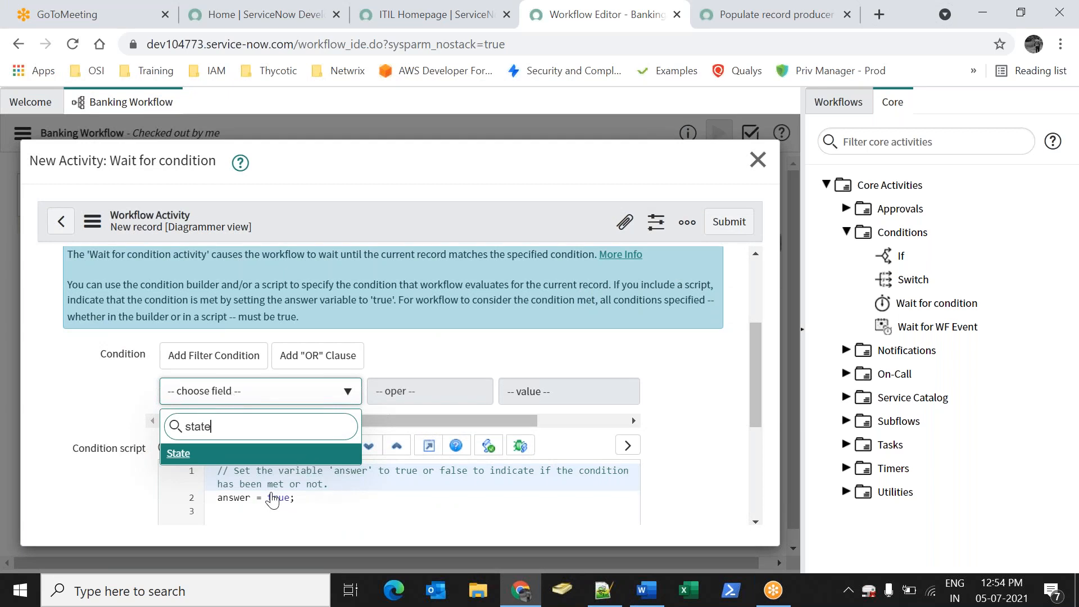
key("Return")
left_click(604, 393)
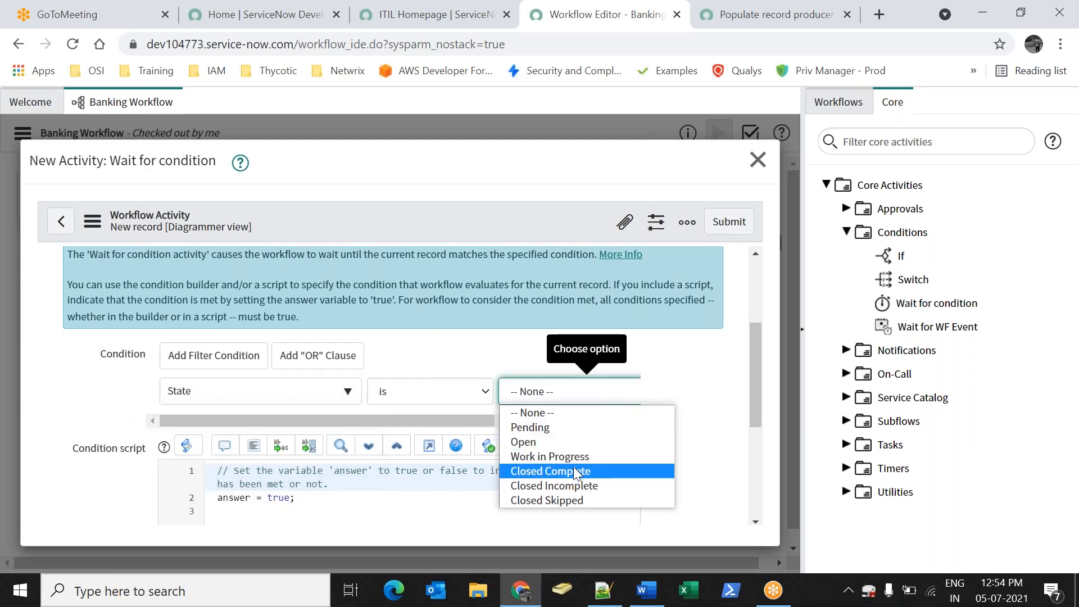
left_click(574, 469)
scroll(470, 486, "down", 2)
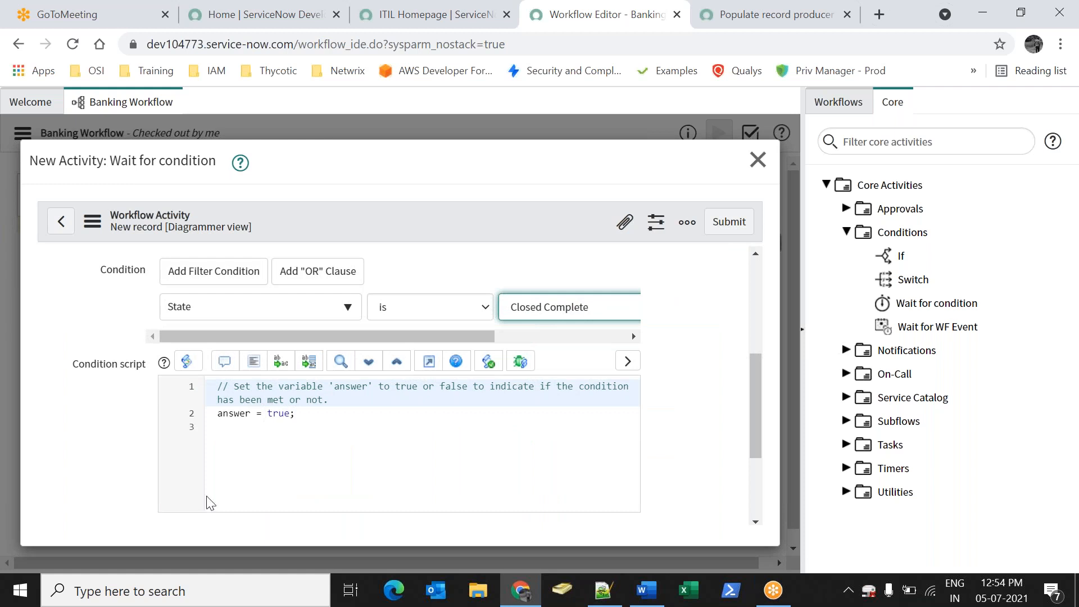
left_click_drag(304, 408, 544, 327)
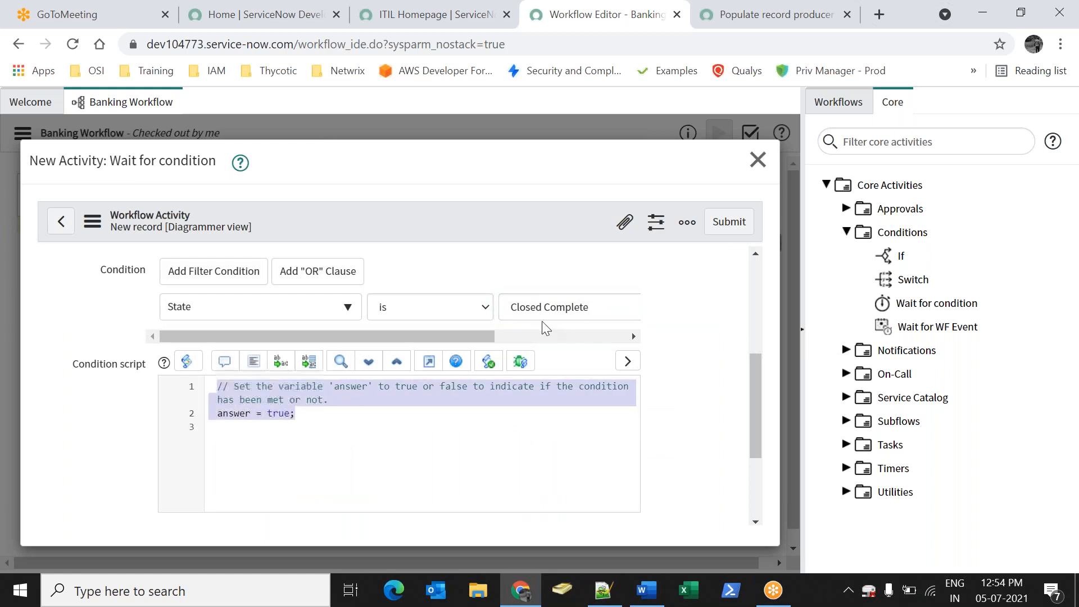
left_click(416, 403)
left_click(730, 224)
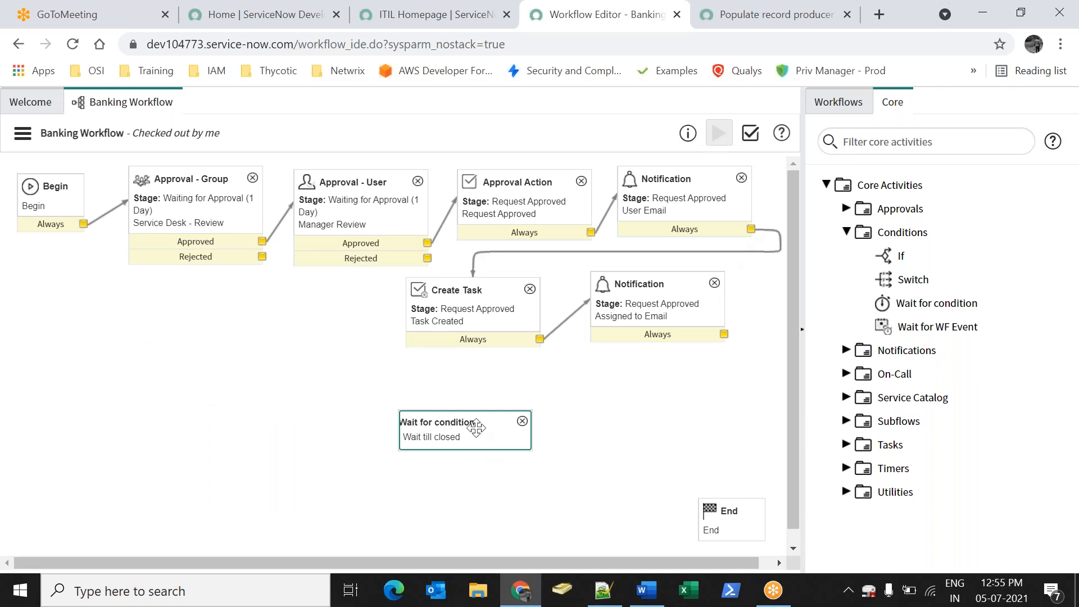
Place the wait step below the notifications and chain Assigned to Email → Wait till closed → End
left_click_drag(475, 429, 568, 397)
left_click_drag(724, 334, 585, 396)
left_click_drag(624, 446, 706, 517)
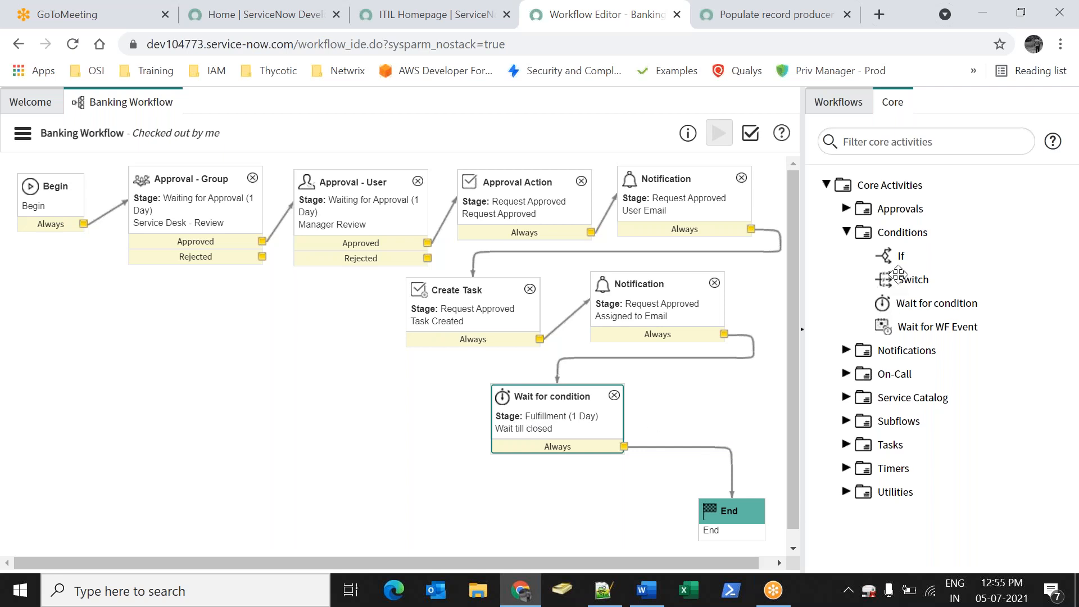
mouse_move(894, 258)
left_click_drag(894, 258, 208, 393)
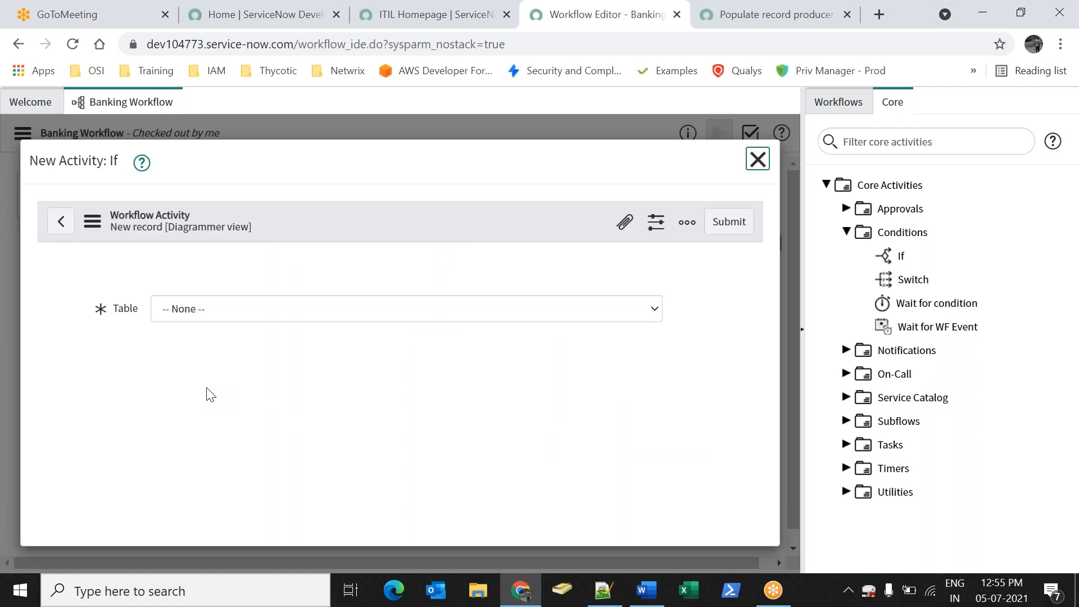
left_click(249, 305)
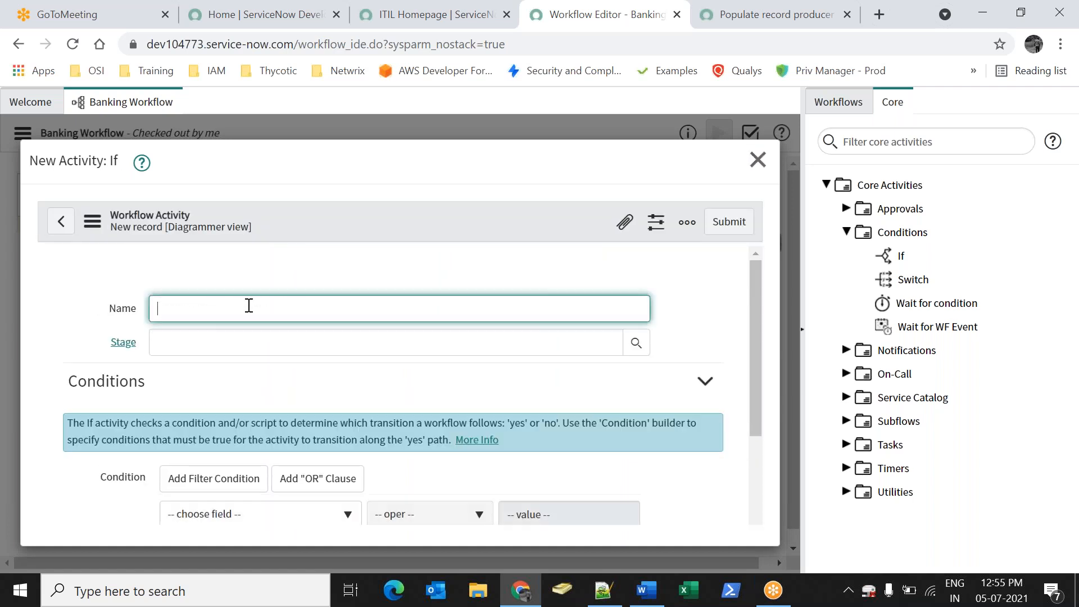
type("k")
left_click(729, 221)
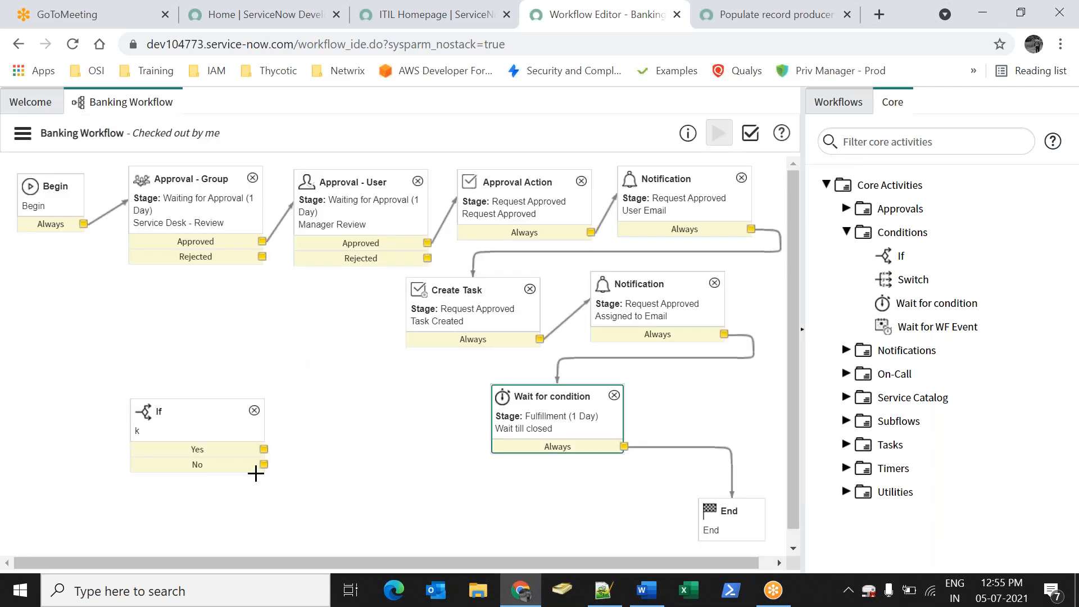
left_click(254, 413)
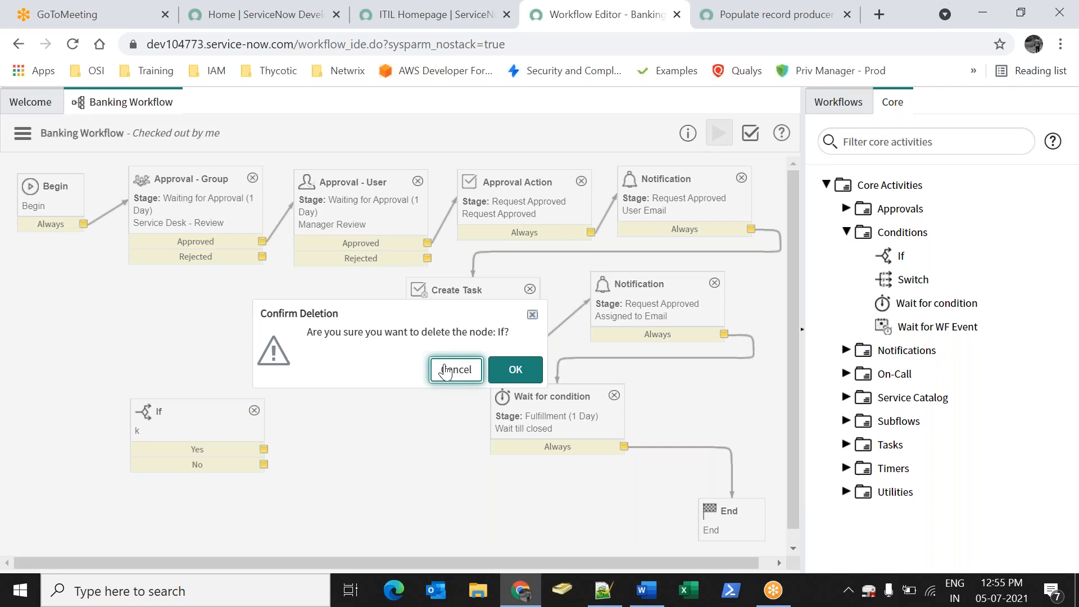
left_click(453, 369)
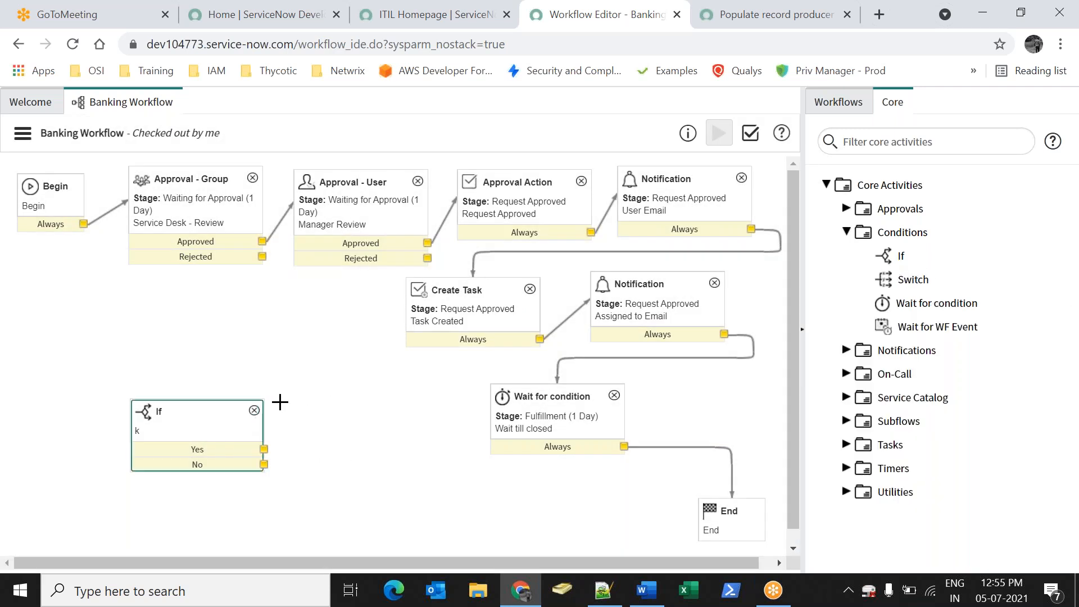
left_click(254, 410)
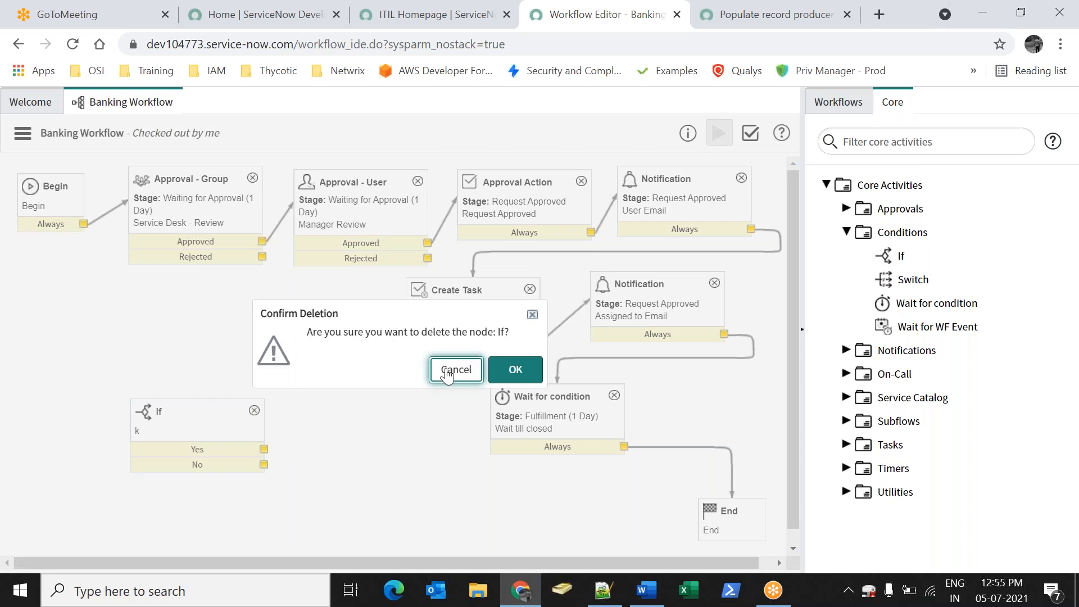
left_click(508, 376)
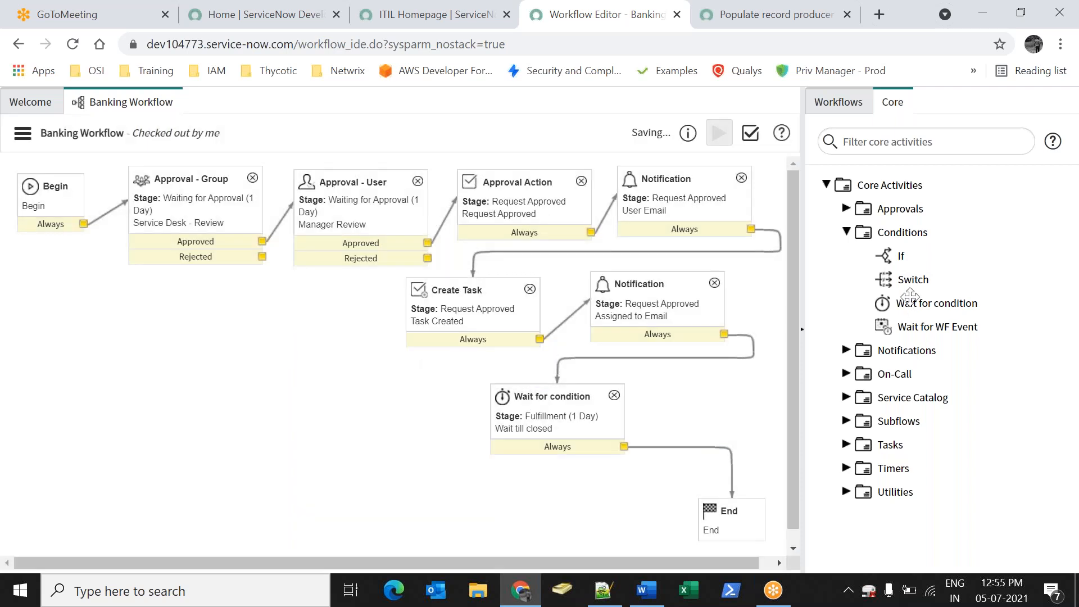
Add a Switch activity based on a record field, leaving the field unchosen, and save it
left_click_drag(911, 279, 120, 312)
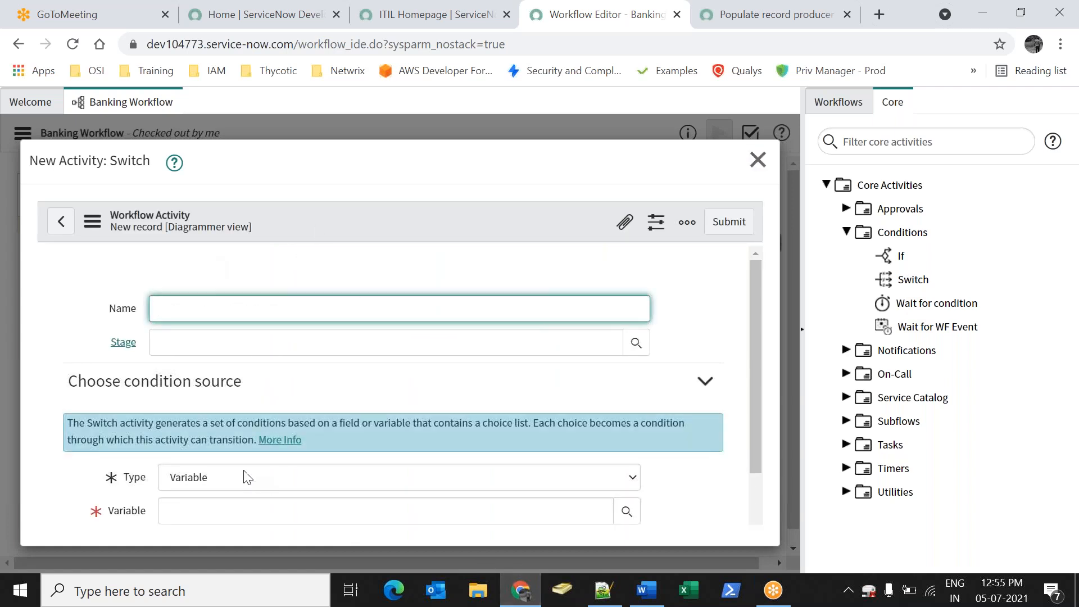
scroll(281, 394, "down", 2)
left_click(246, 364)
left_click(212, 385)
left_click(260, 388)
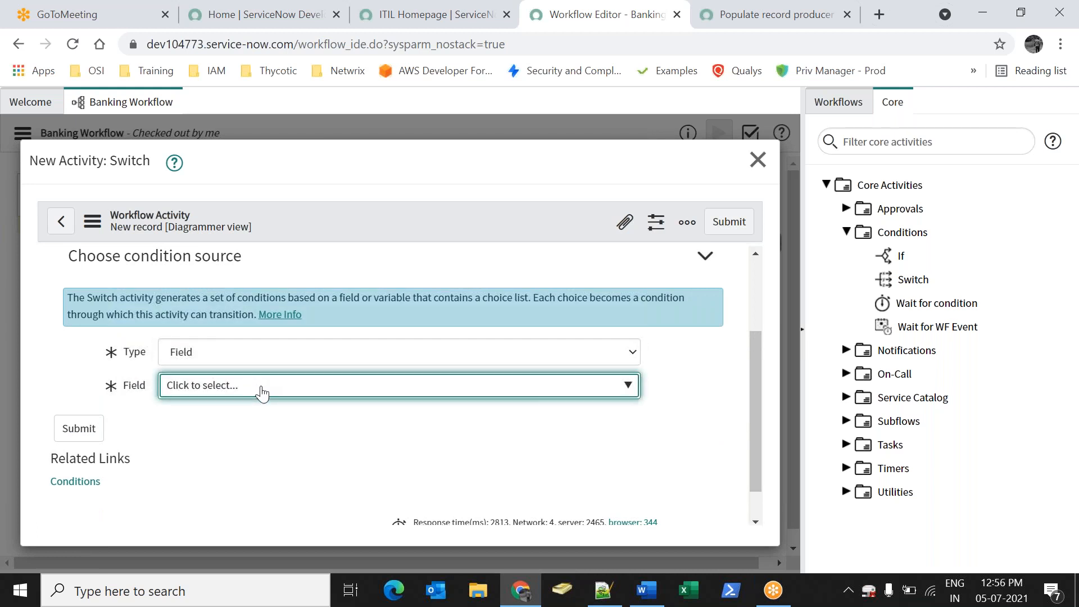
scroll(314, 478, "down", 3)
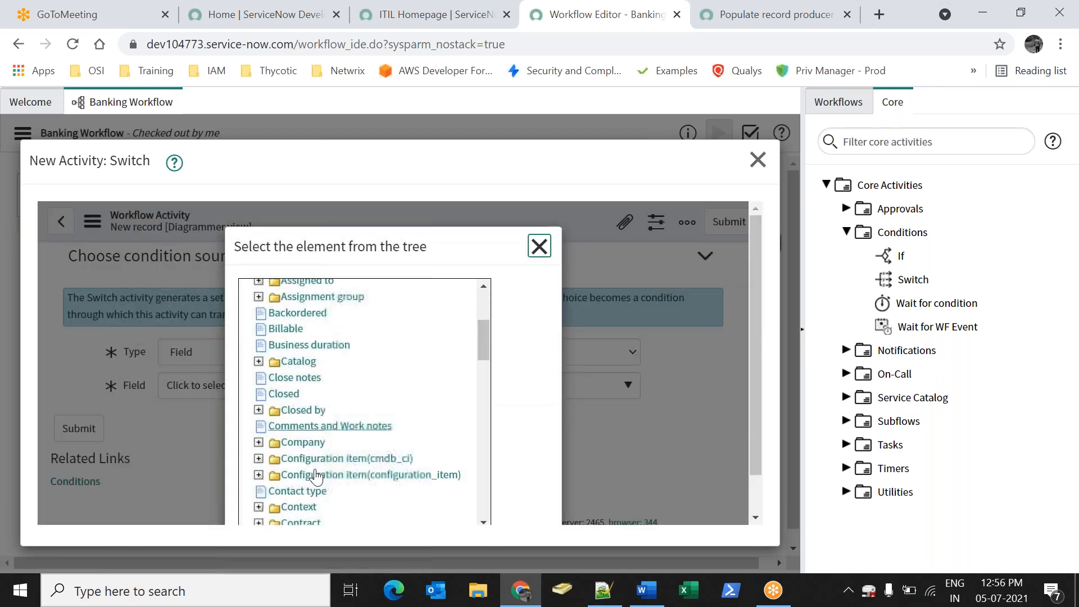
scroll(316, 477, "down", 6)
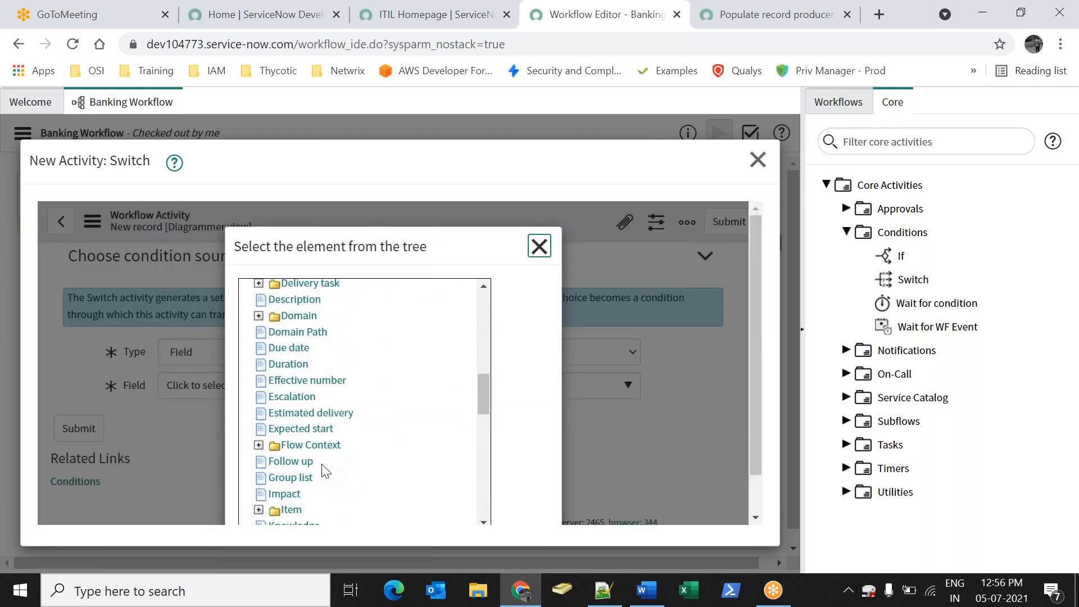
scroll(324, 471, "down", 3)
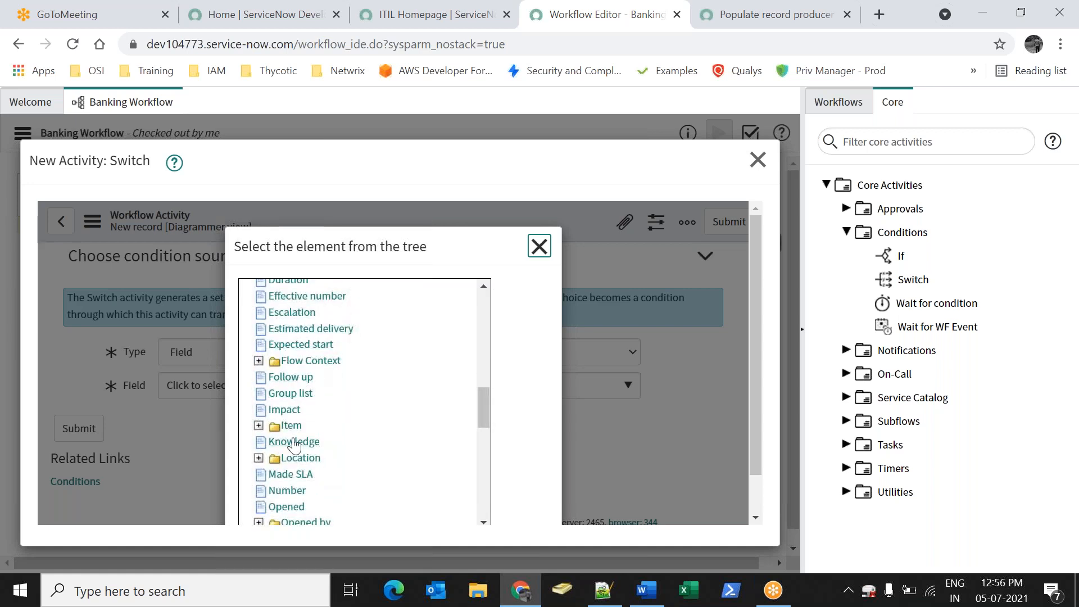
scroll(295, 446, "down", 2)
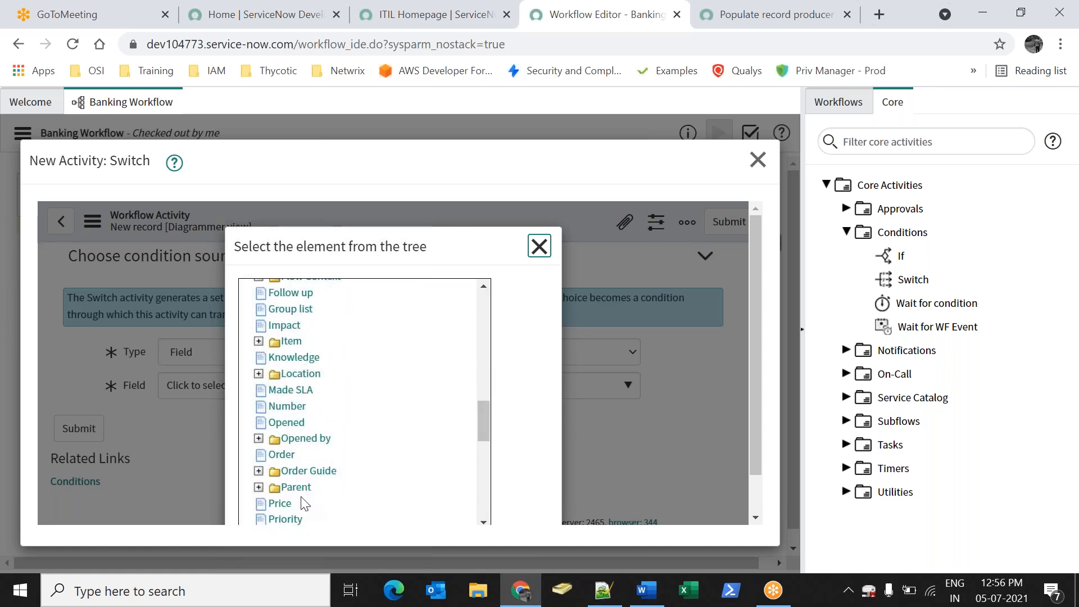
scroll(304, 503, "down", 2)
left_click(284, 436)
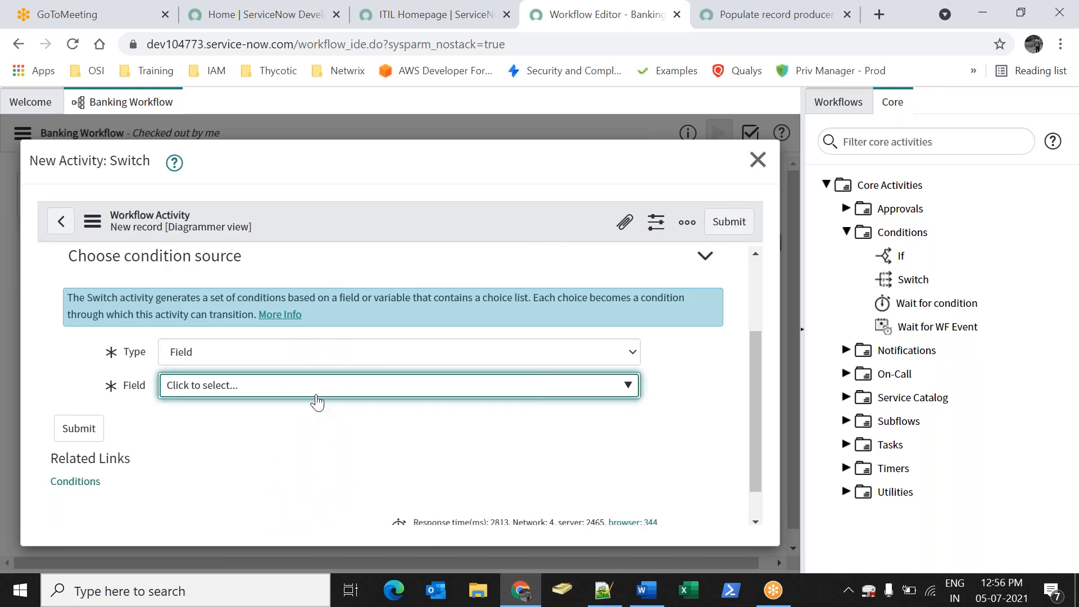
left_click(729, 222)
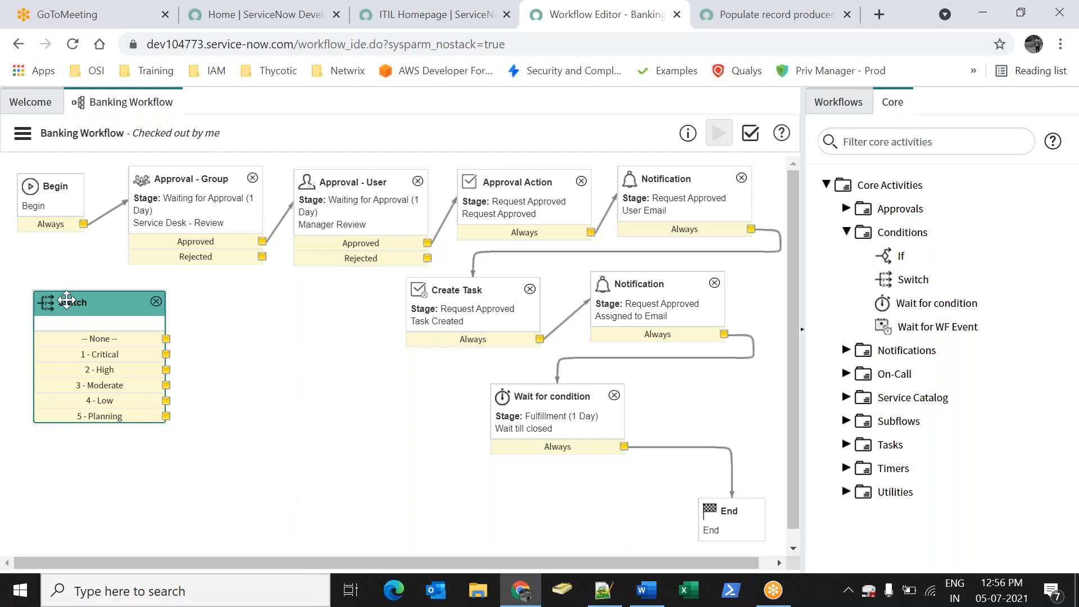
Delete the Switch node, then collapse Conditions and expand Utilities in the palette
left_click_drag(67, 300, 94, 317)
left_click(183, 317)
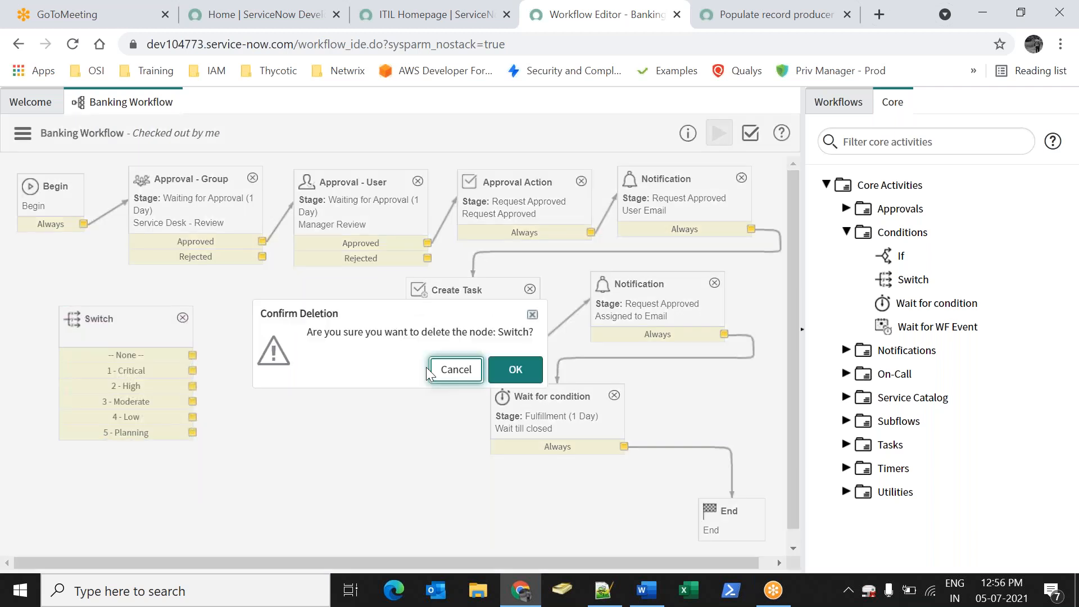
left_click(503, 380)
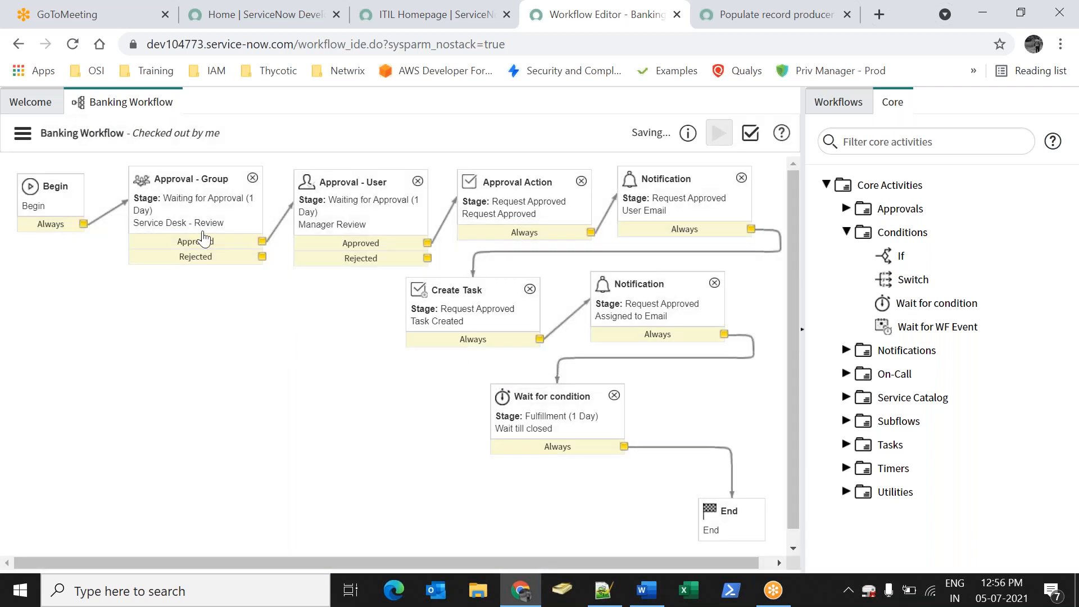
left_click(846, 232)
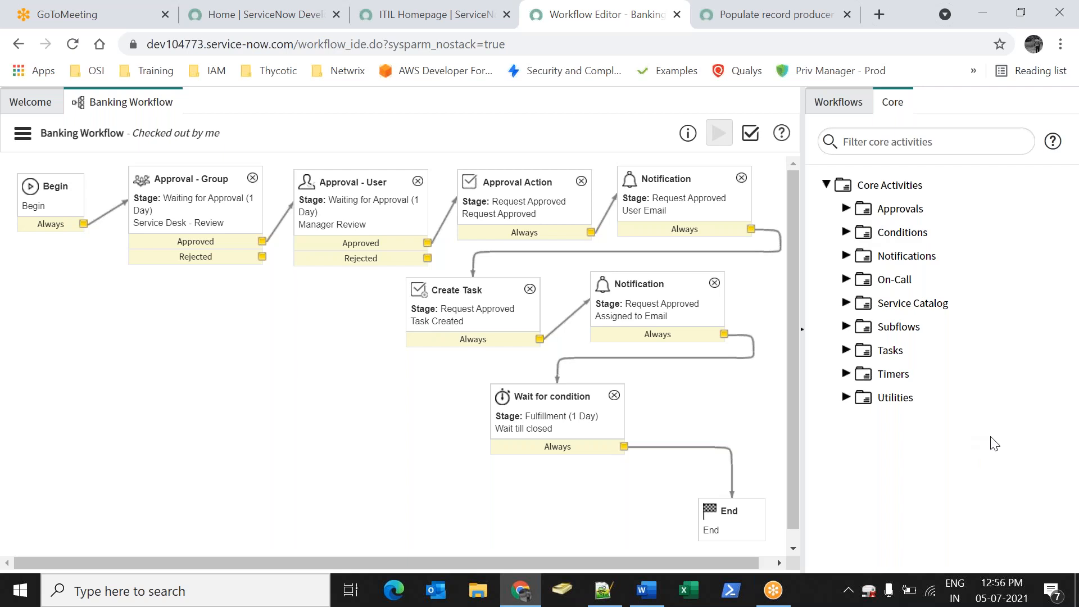
left_click(846, 397)
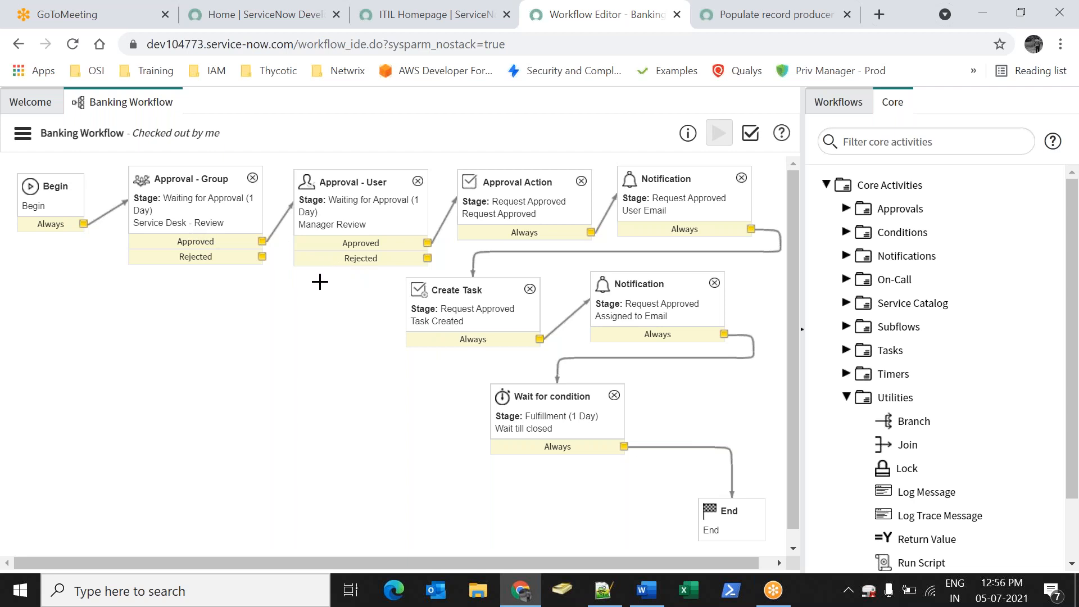
Launch Paint by running mspaint from the Run dialog
key("super+r")
type("ms")
key("Down")
key("Down")
key("Down")
key("Down")
key("Down")
key("Down")
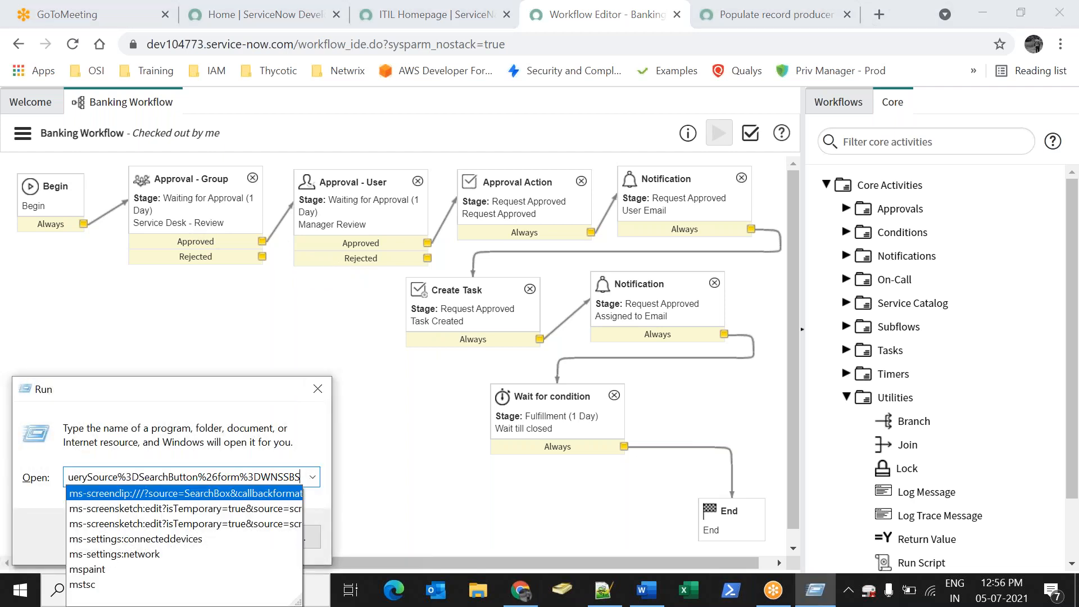
key("Return")
key("Return")
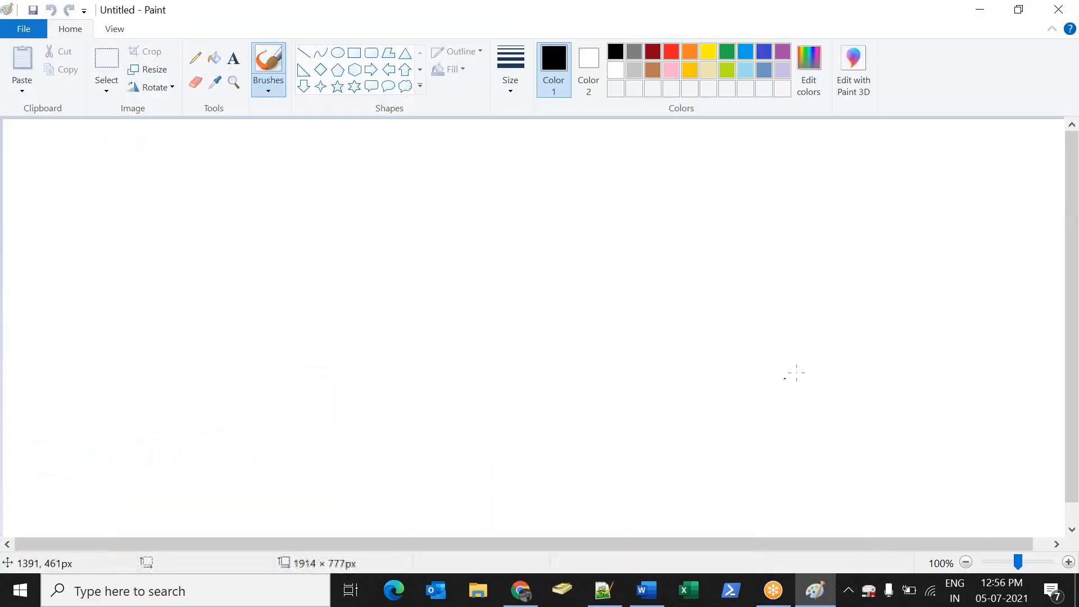
Sketch a top box and three child boxes below it with the rectangle tool
left_click(354, 52)
left_click_drag(370, 147, 413, 161)
left_click_drag(472, 176, 507, 191)
left_click_drag(570, 257, 582, 260)
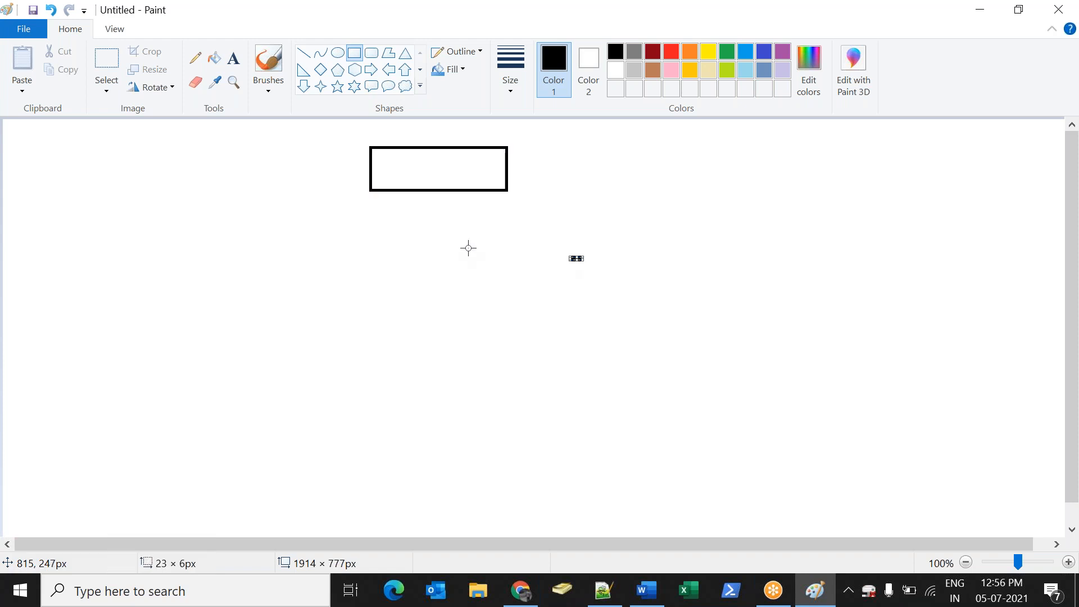
key("ctrl+z")
left_click_drag(229, 286, 269, 305)
left_click_drag(399, 274, 433, 291)
left_click_drag(641, 256, 742, 274)
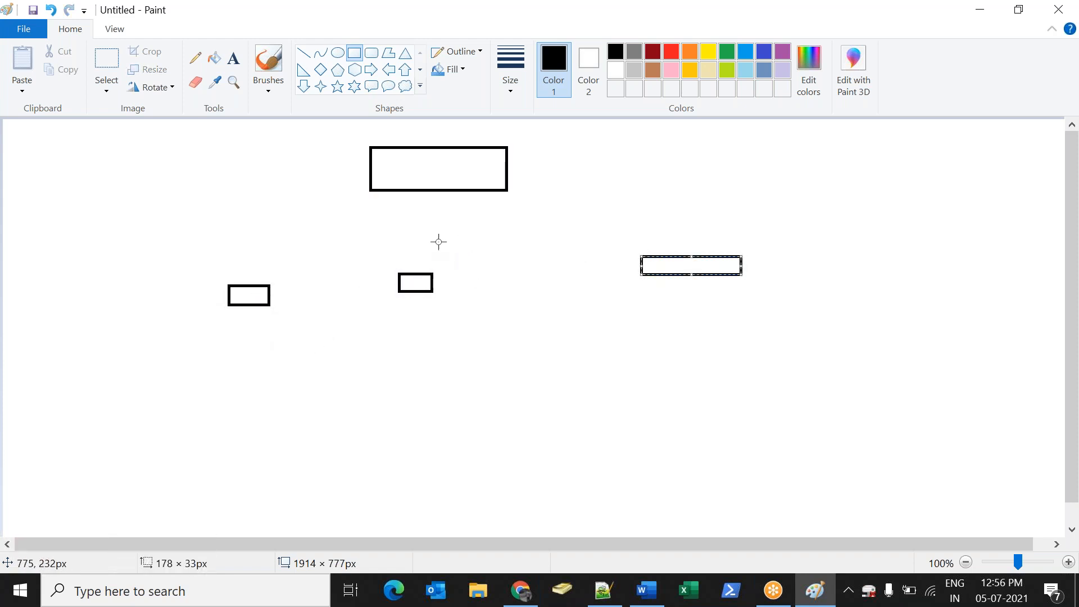
mouse_move(406, 194)
left_mouse_down()
mouse_move(249, 272)
mouse_move(258, 267)
left_mouse_up()
key("ctrl+z")
Draw pencil connectors from the top box to the child boxes, then undo to clear the canvas
left_click(195, 57)
mouse_move(398, 192)
left_mouse_down()
mouse_move(239, 254)
mouse_move(247, 276)
mouse_move(421, 259)
left_mouse_up()
mouse_move(439, 177)
left_mouse_down()
mouse_move(599, 215)
mouse_move(699, 256)
left_mouse_up()
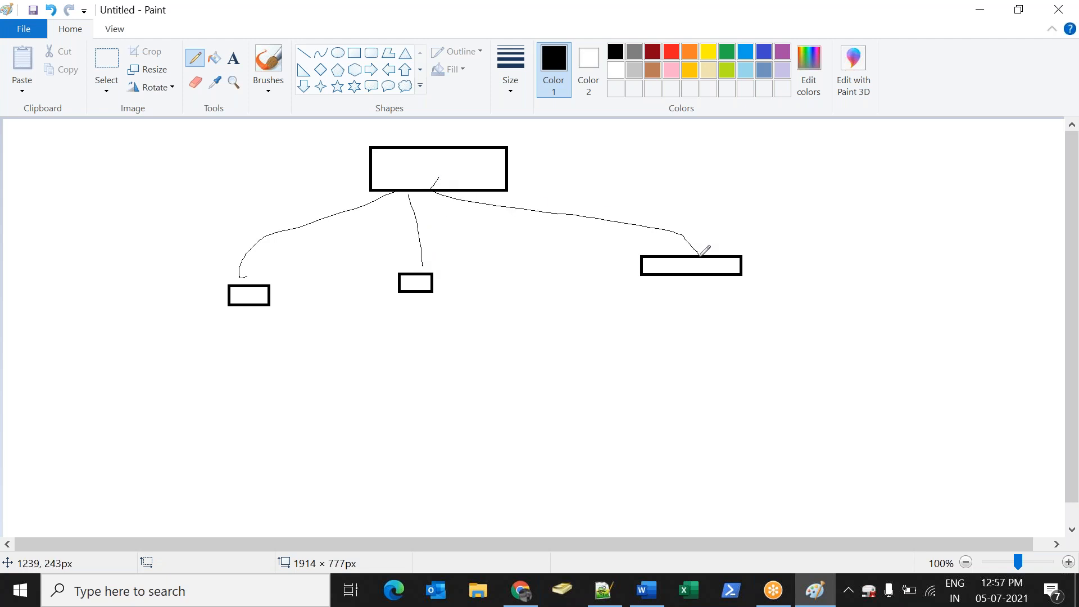
key("ctrl+z")
key("ctrl+z")
key("ctrl+z")
key("ctrl+z")
key("ctrl+z")
key("ctrl+z")
key("ctrl+z")
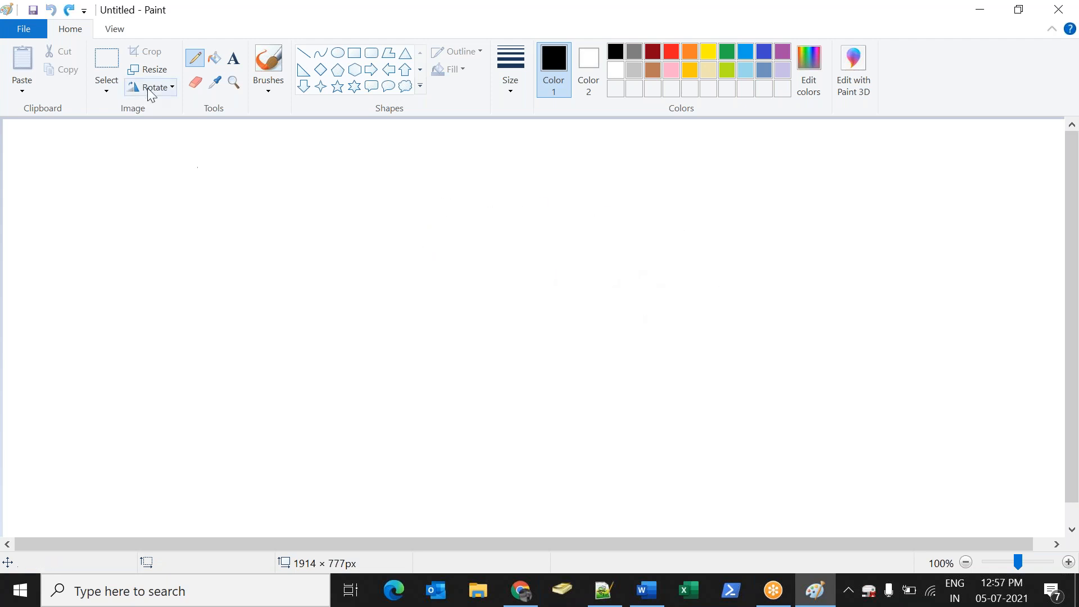
left_click(353, 52)
left_click_drag(189, 186, 259, 216)
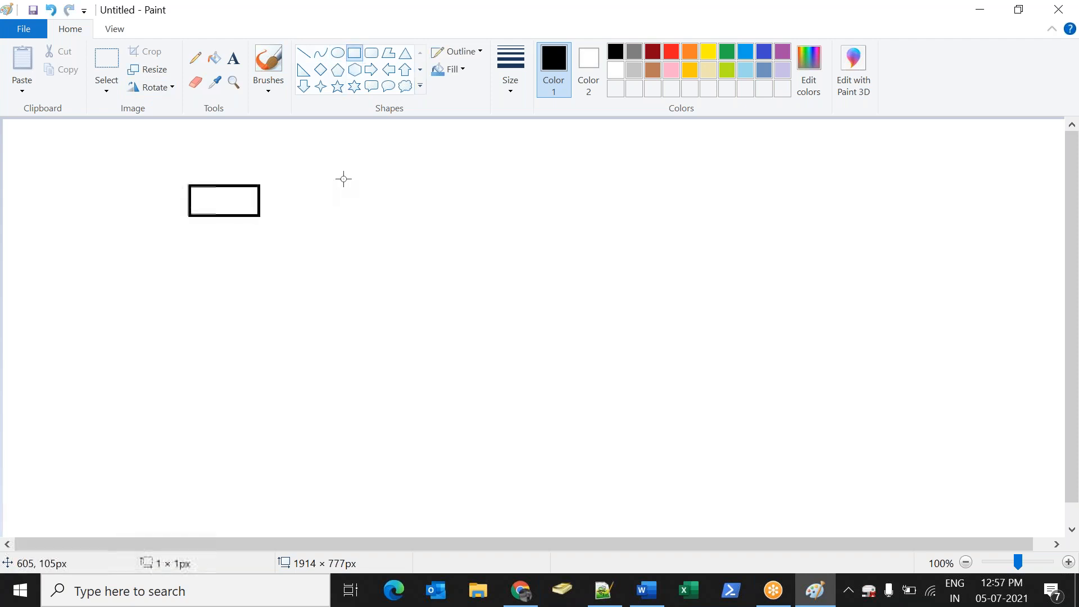
left_click_drag(344, 178, 412, 204)
left_click_drag(489, 182, 618, 200)
left_click_drag(775, 187, 849, 213)
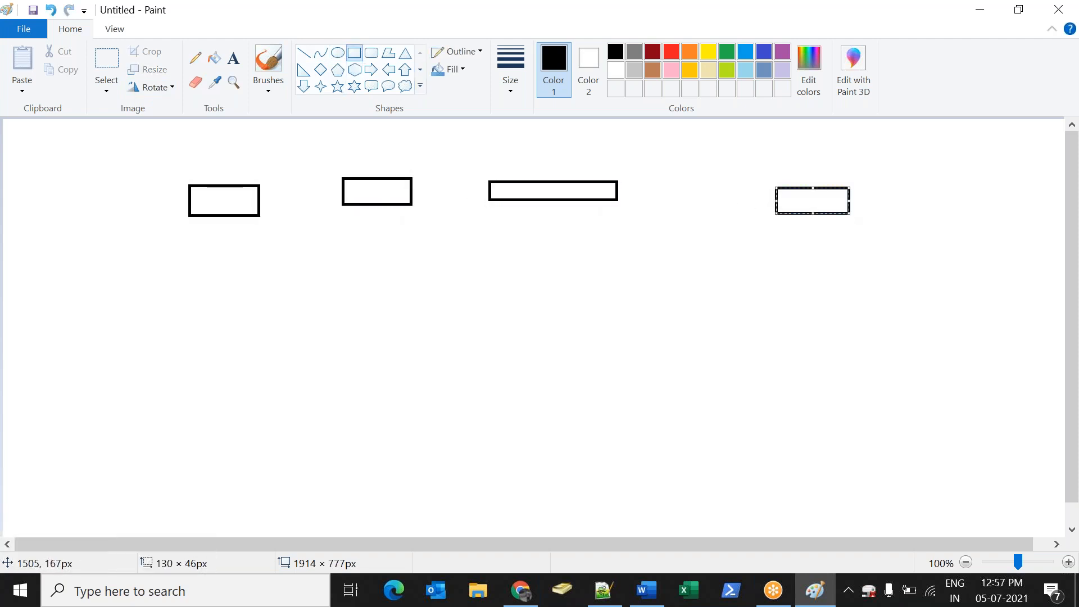
key("ctrl+z")
left_click_drag(399, 315, 668, 429)
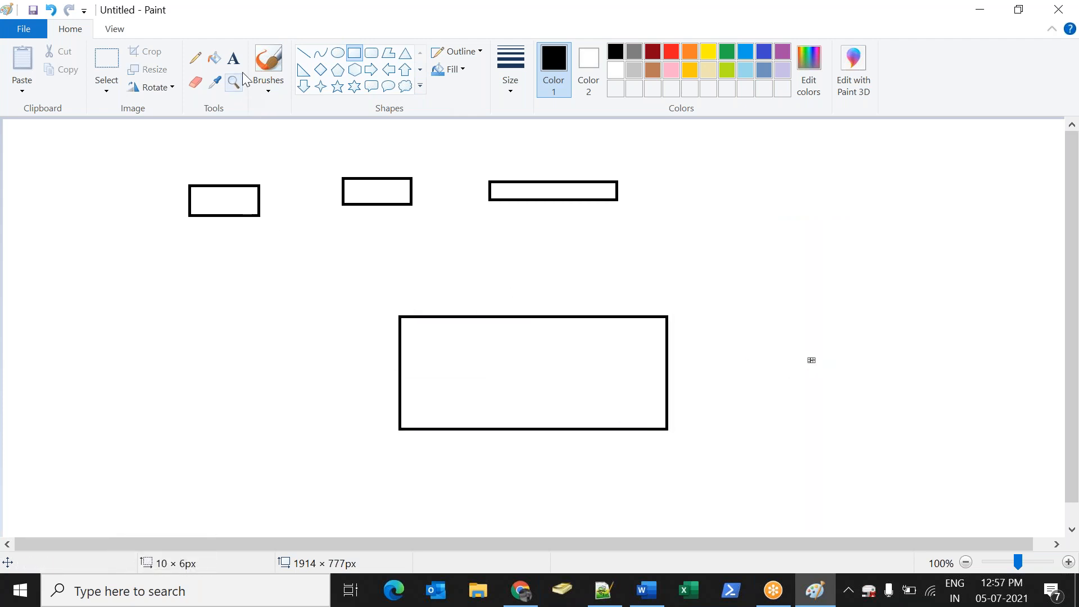
left_click(195, 58)
left_click_drag(247, 216, 434, 322)
left_click_drag(397, 198, 443, 326)
left_click_drag(521, 205, 459, 319)
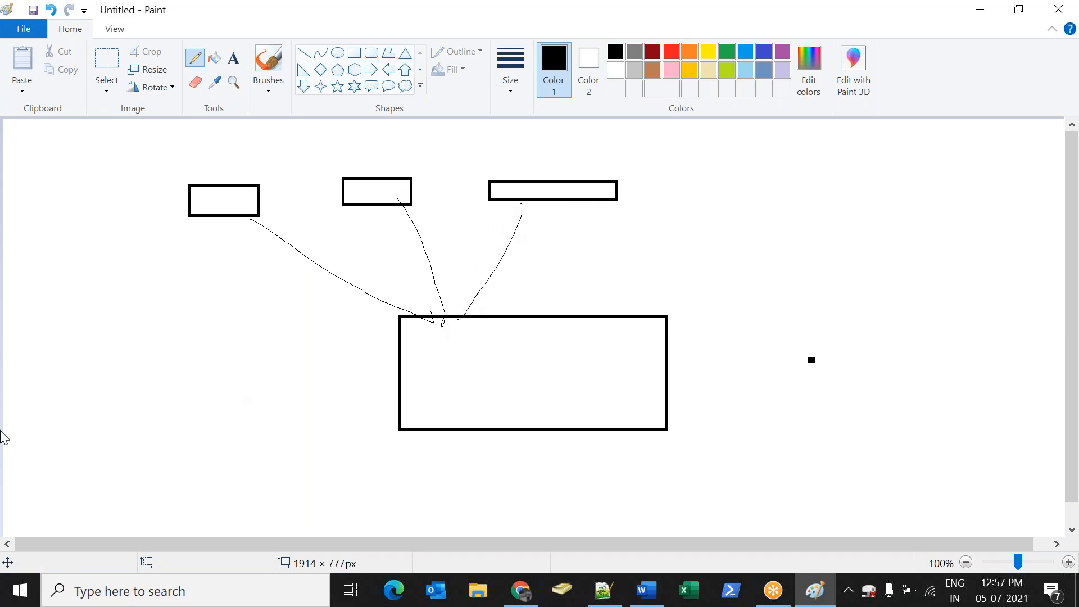
key("ctrl+z")
key("ctrl+z")
key("ctrl+z")
key("ctrl+z")
key("ctrl+z")
key("ctrl+z")
key("ctrl+z")
key("ctrl+z")
key("alt+Tab")
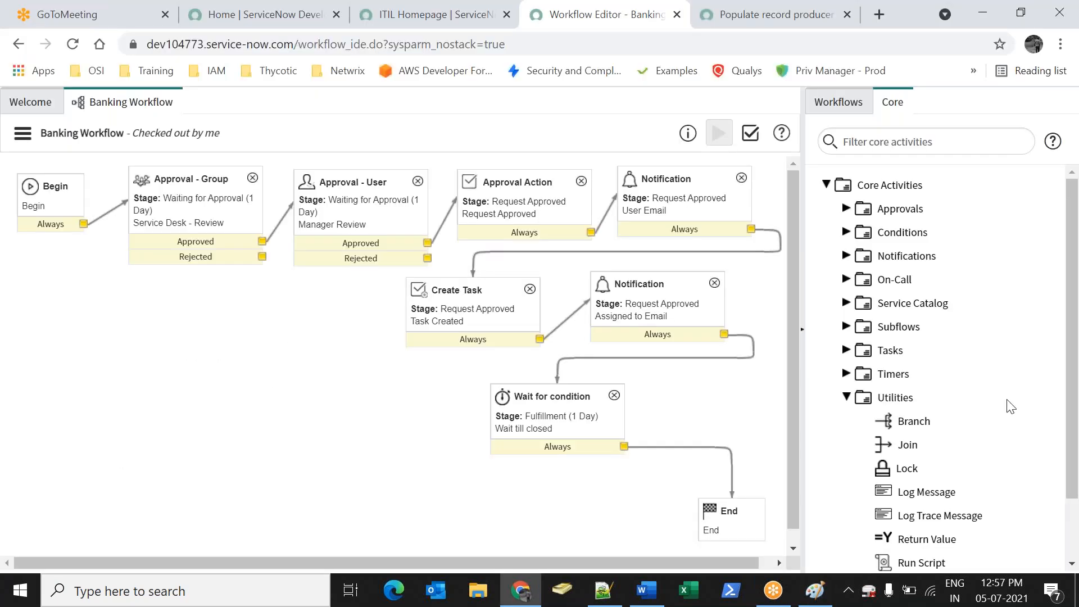
Swap the palette from Utilities to Timers and drop a Timer activity onto the canvas
scroll(916, 450, "down", 2)
mouse_move(954, 517)
scroll(928, 506, "up", 5)
left_click(853, 400)
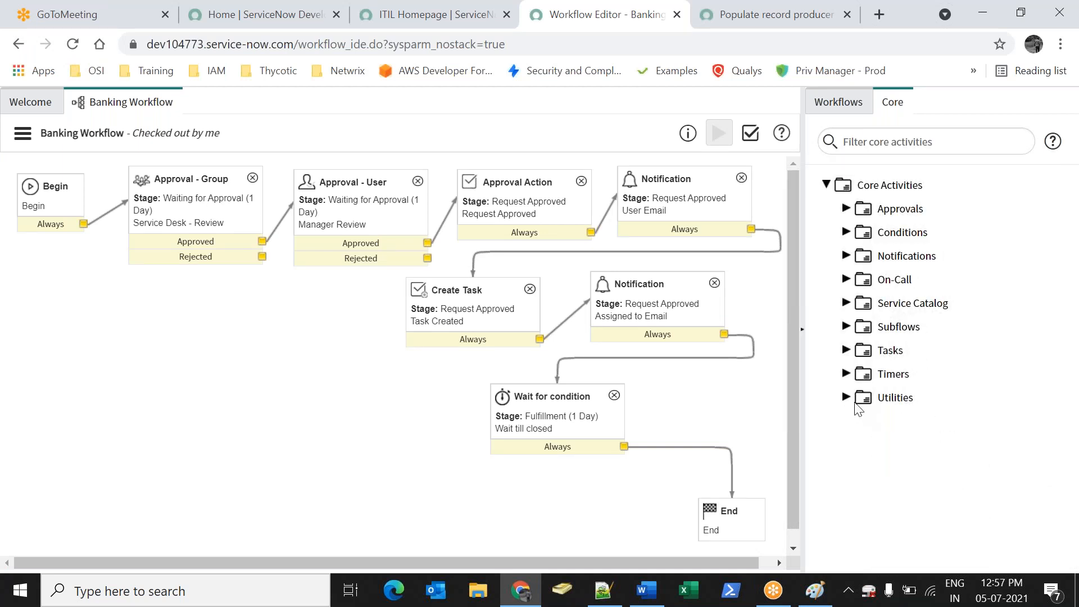
left_click(846, 373)
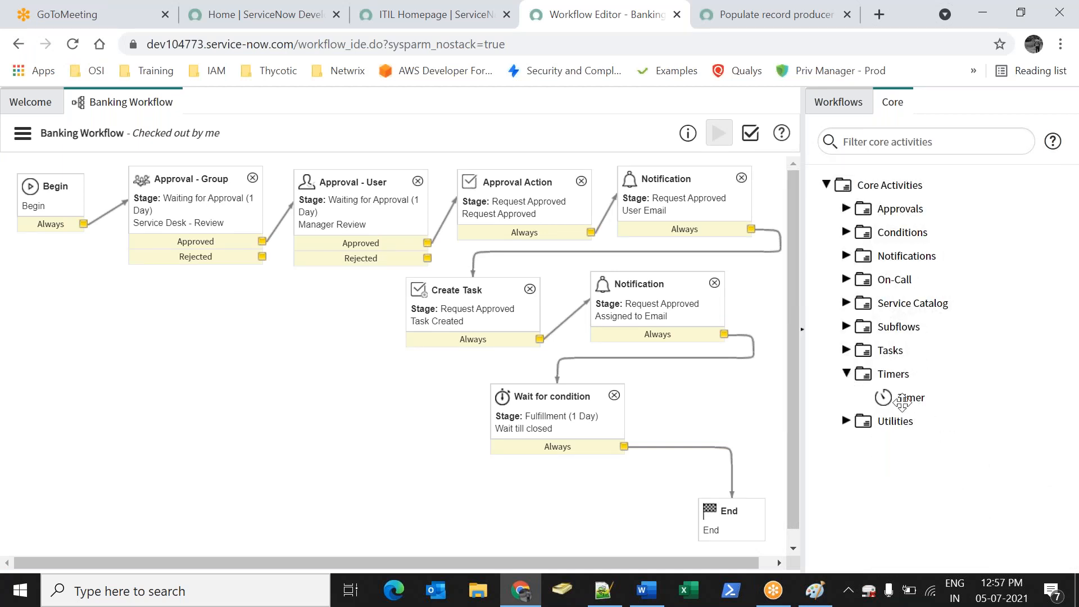
left_click_drag(909, 398, 174, 418)
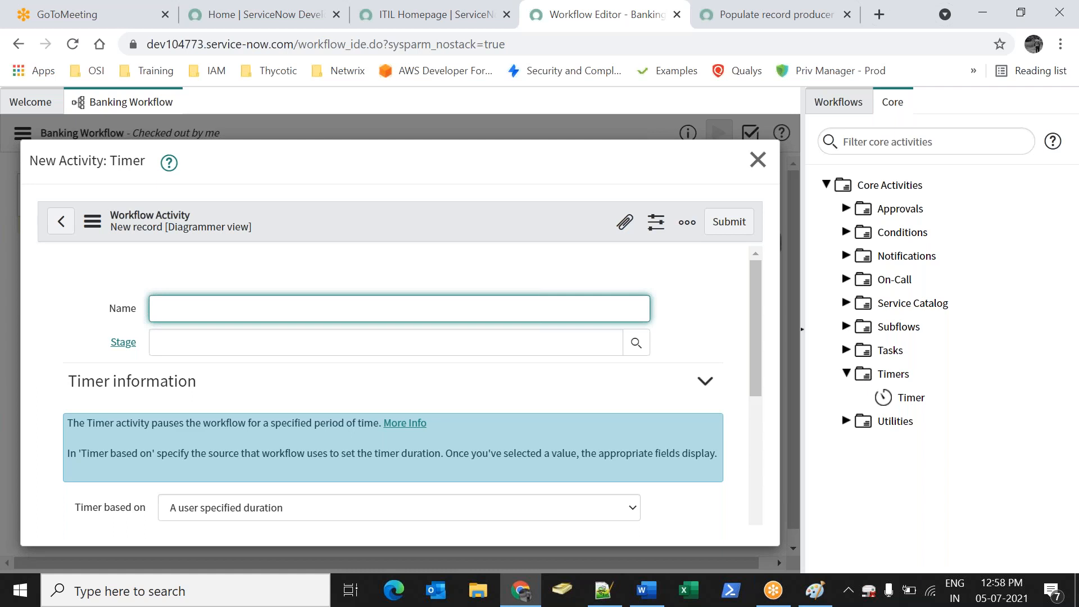
Set the Timer duration to 4 days, submit it, and collapse the Timers group
scroll(269, 448, "down", 2)
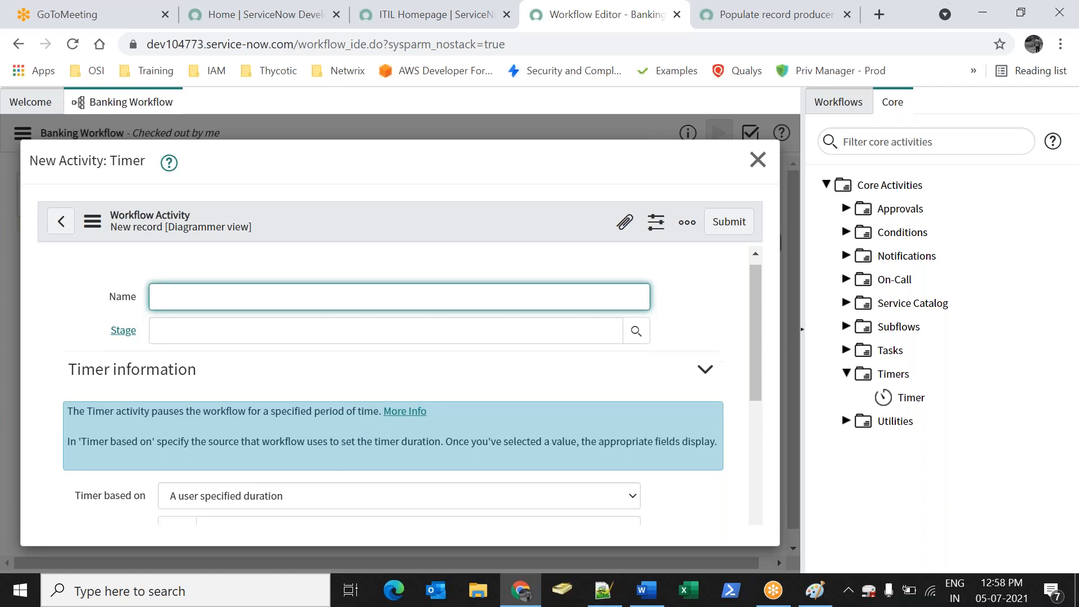
left_click(450, 460)
type("4")
left_click(736, 224)
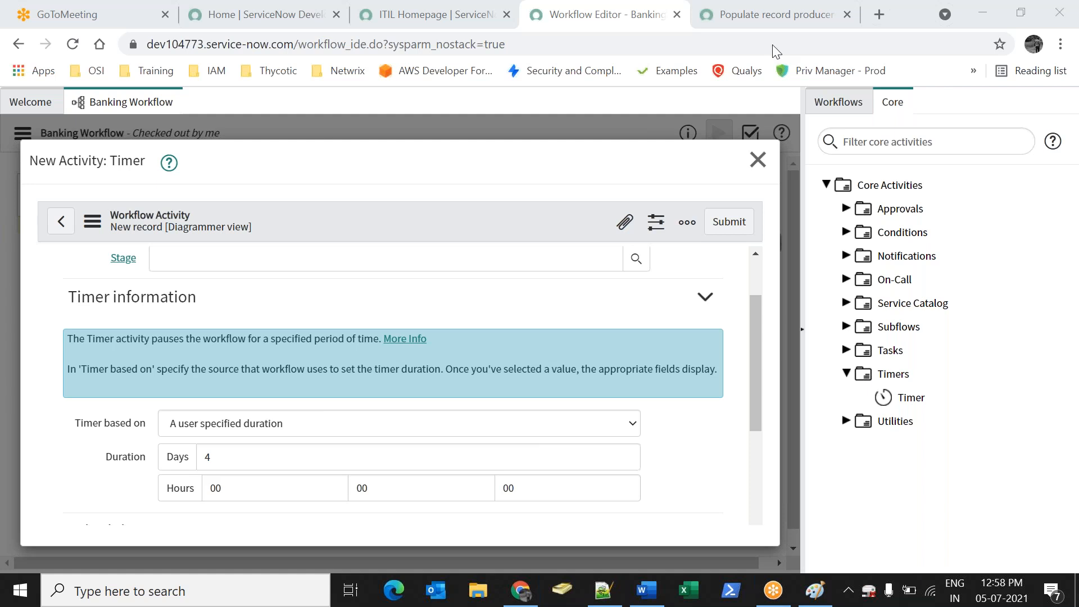
left_click(723, 228)
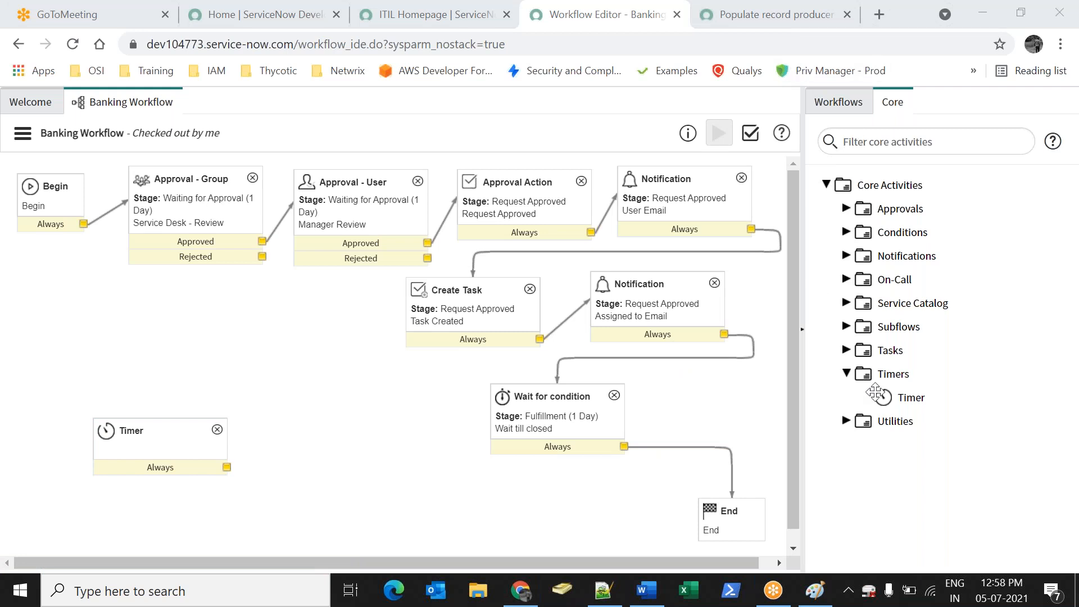
left_click(848, 374)
left_click(847, 374)
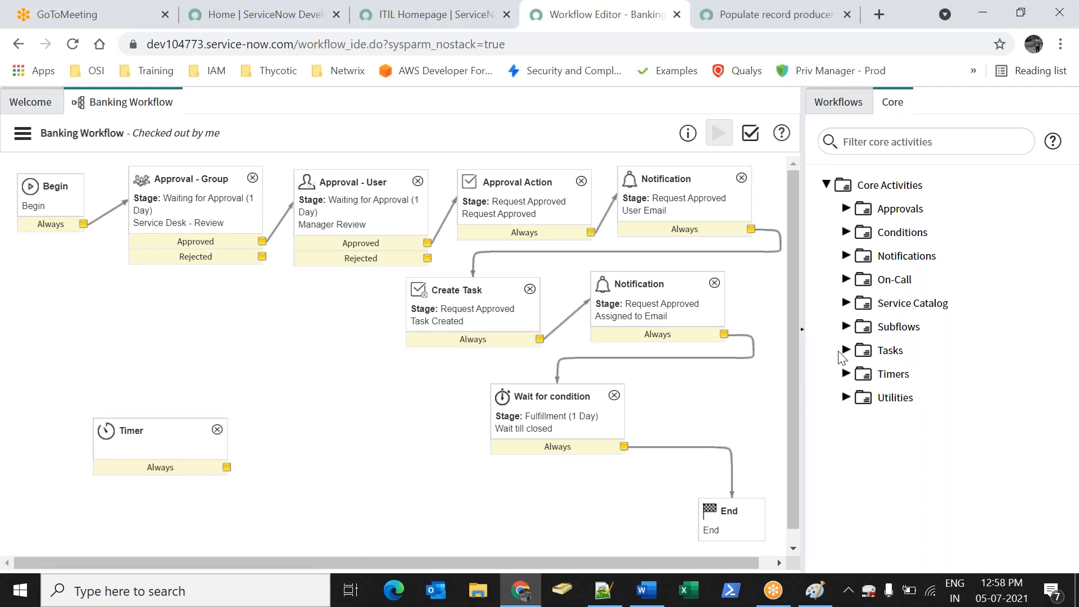
Add a Set Values activity named 'asd' at the Fulfillment stage
left_click(847, 398)
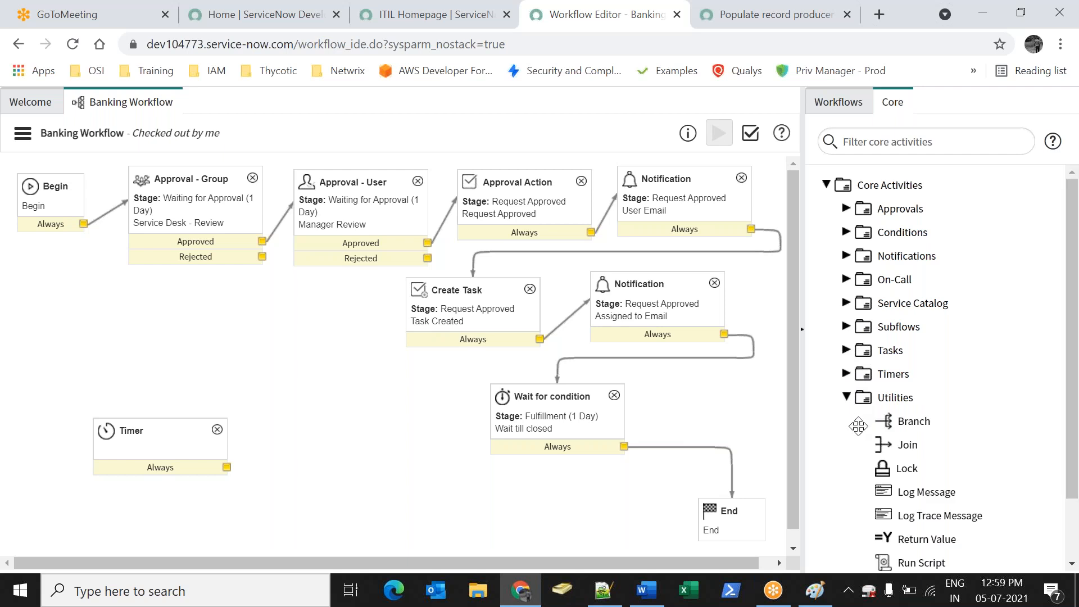
scroll(936, 492, "down", 2)
left_click_drag(922, 513, 433, 483)
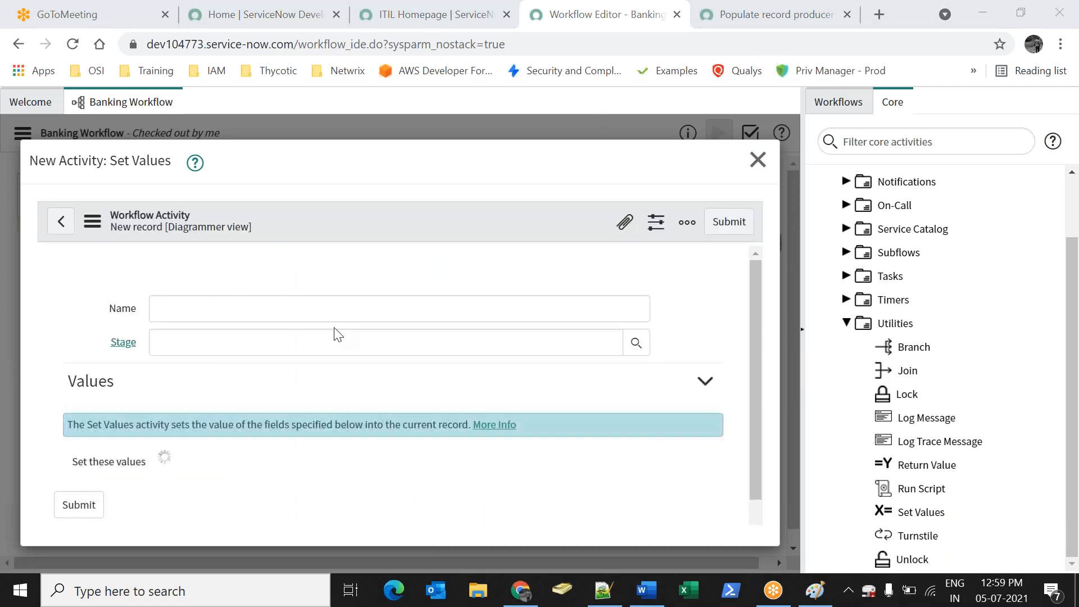
left_click(262, 309)
type("asd")
left_click(375, 341)
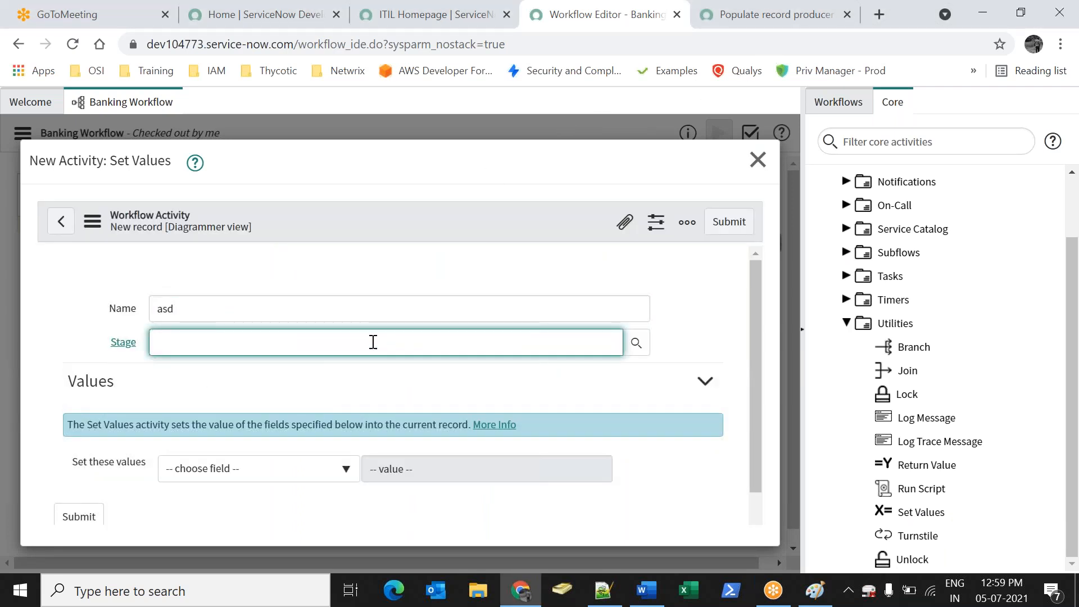
left_click(637, 344)
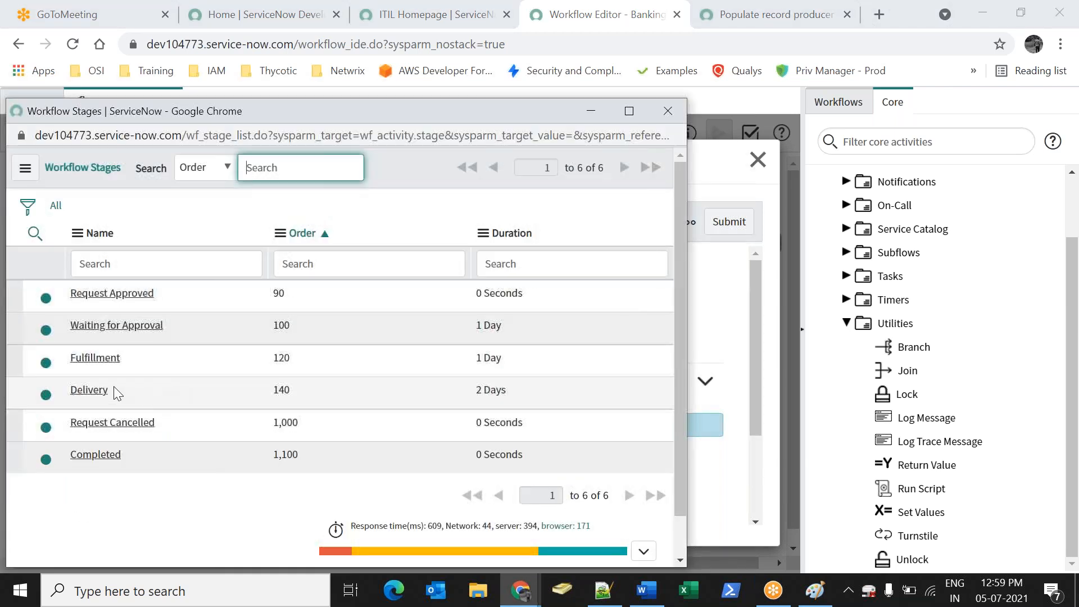
left_click(96, 358)
Make the activity set State to Closed Complete and submit it
left_click(291, 472)
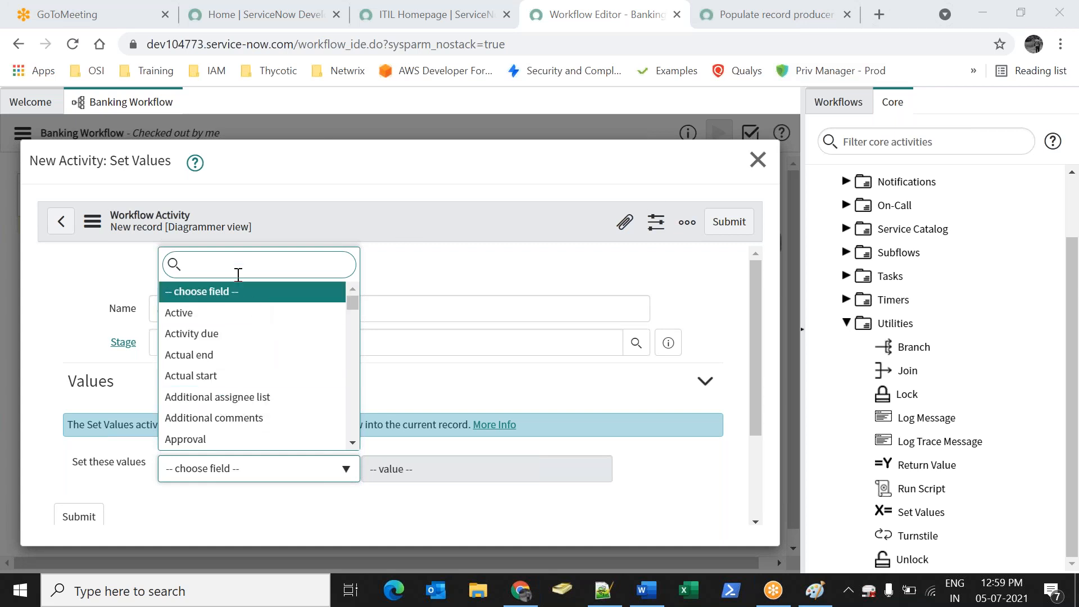
type("sta")
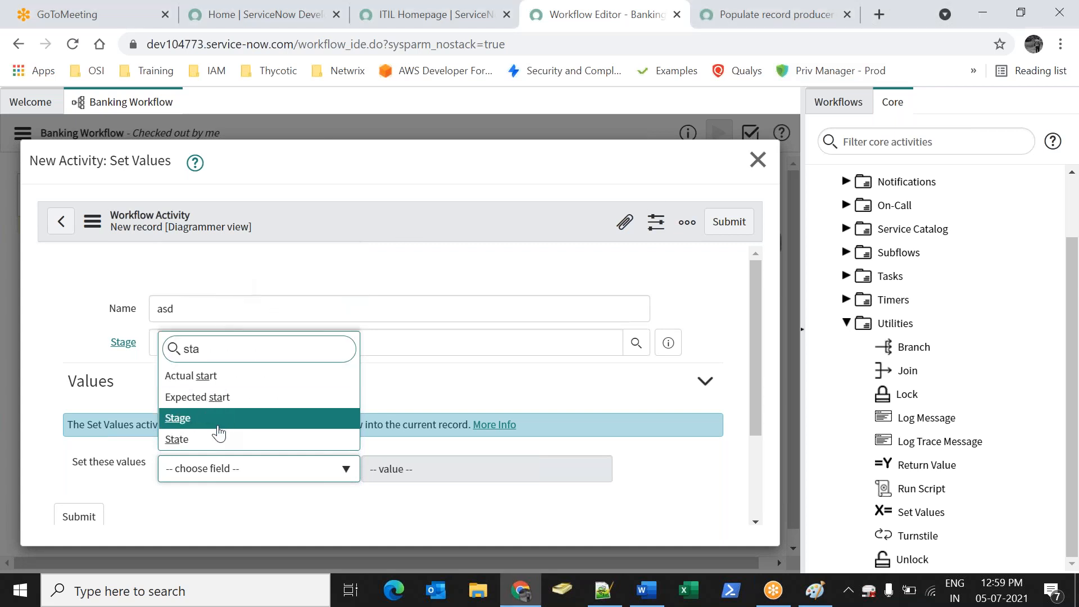
key("Return")
left_click(450, 479)
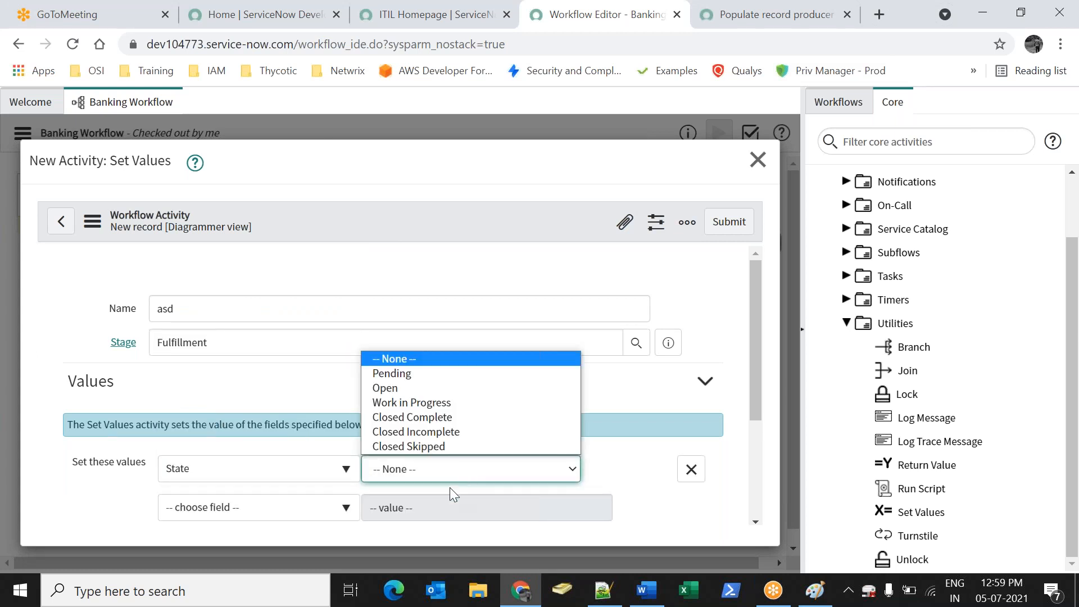
left_click(431, 416)
left_click(745, 229)
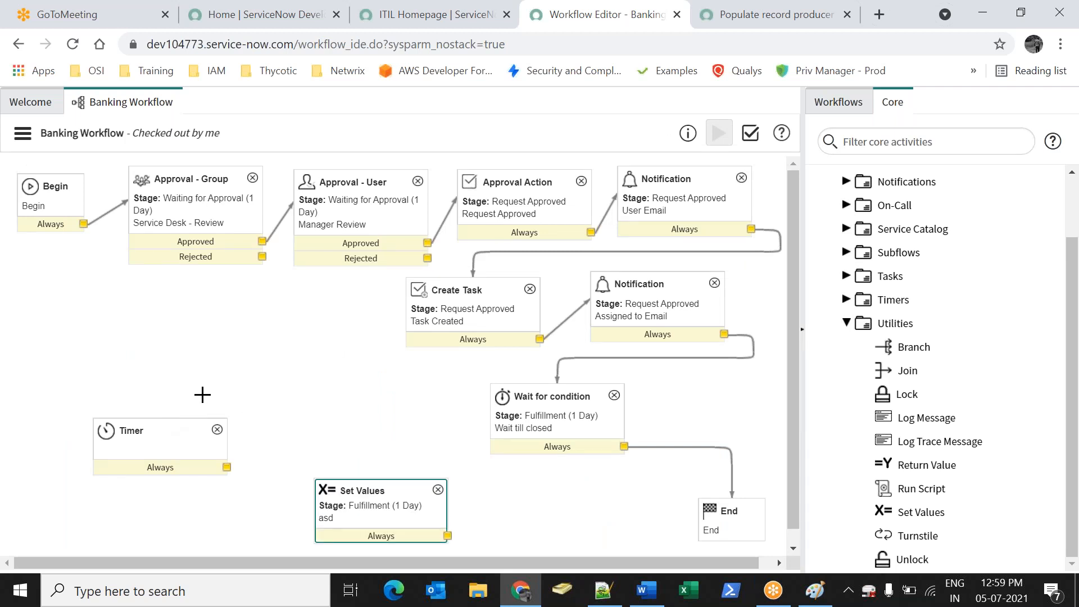
Link Set Values to End, move the Timer beside the wait step, and route Wait till closed to the Timer
left_click_drag(447, 536, 719, 514)
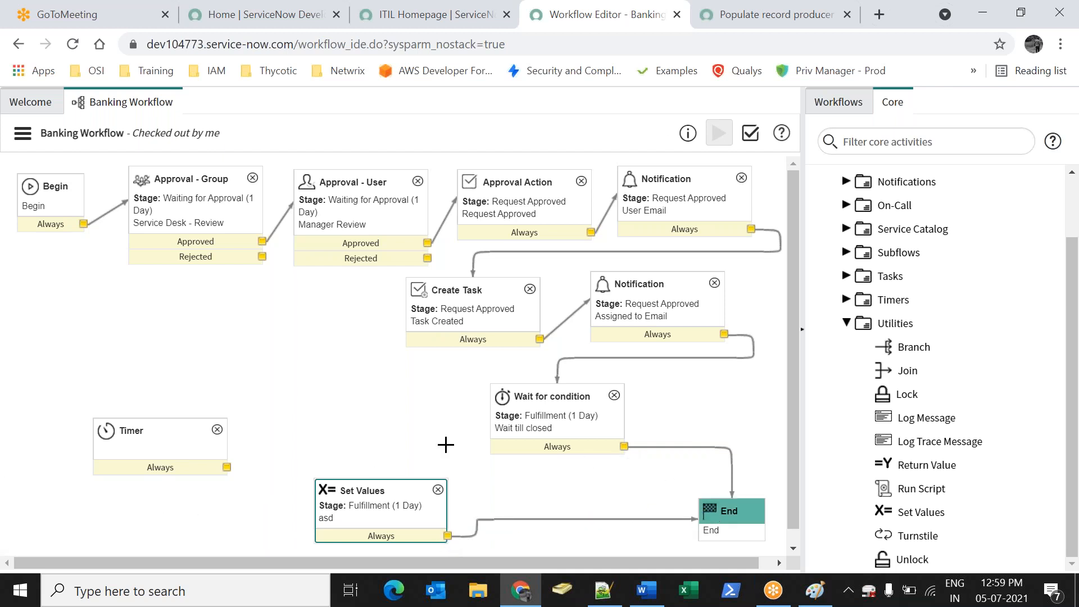
left_click_drag(126, 430, 706, 390)
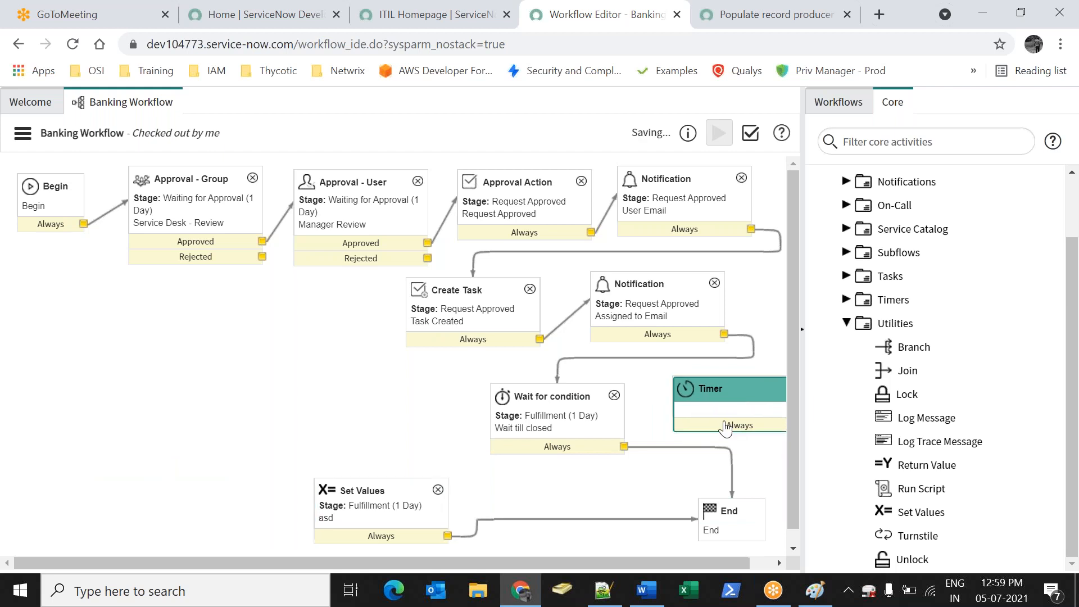
left_click(691, 447)
key("Delete")
left_click_drag(625, 446, 701, 391)
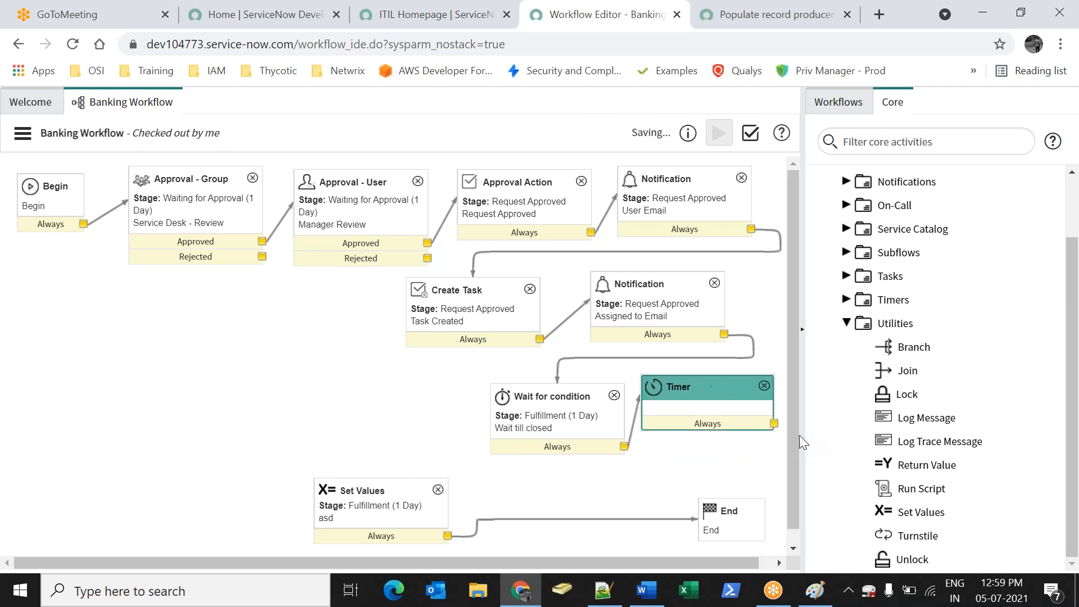
Connect the Timer to Set Values instead of End
left_click_drag(774, 423, 726, 510)
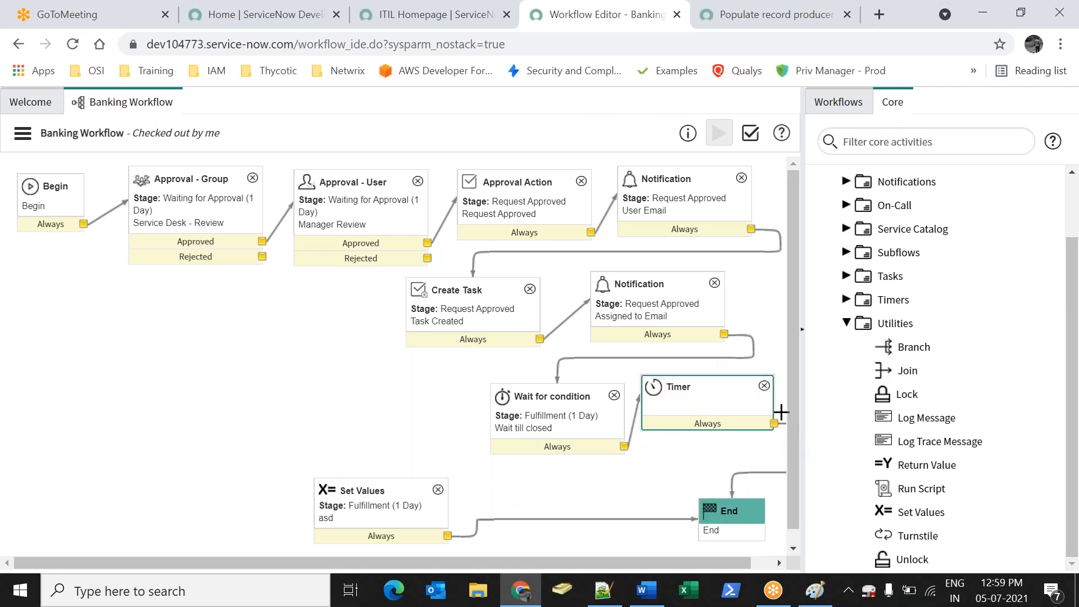
left_click(769, 472)
key("Delete")
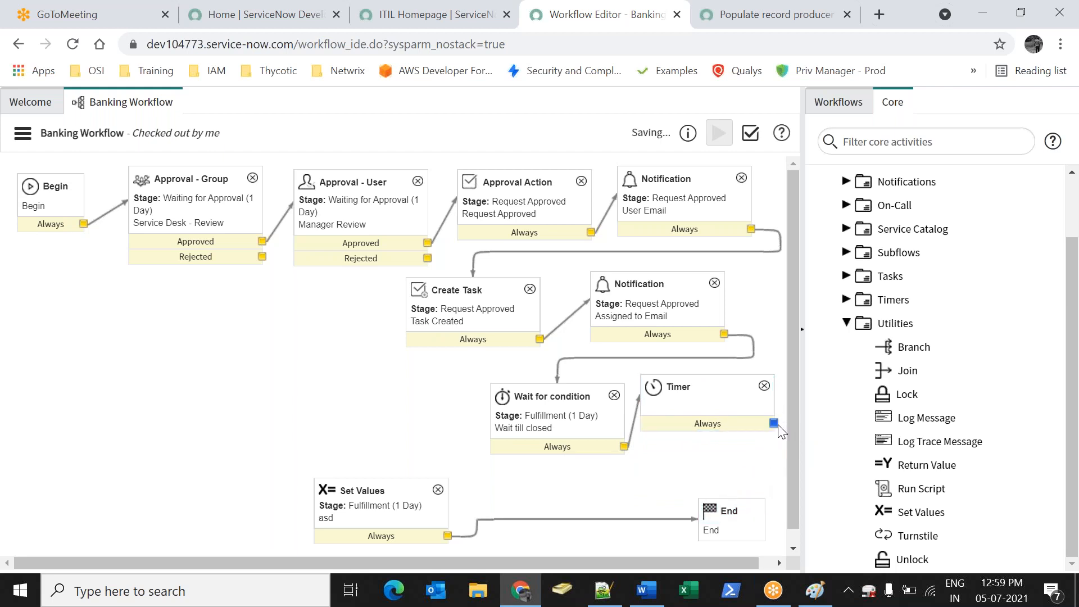
mouse_move(776, 424)
left_mouse_down()
mouse_move(757, 444)
mouse_move(754, 429)
mouse_move(761, 436)
mouse_move(540, 442)
mouse_move(660, 453)
mouse_move(551, 419)
left_mouse_up()
left_click(556, 419)
left_click(680, 392)
left_click(233, 203)
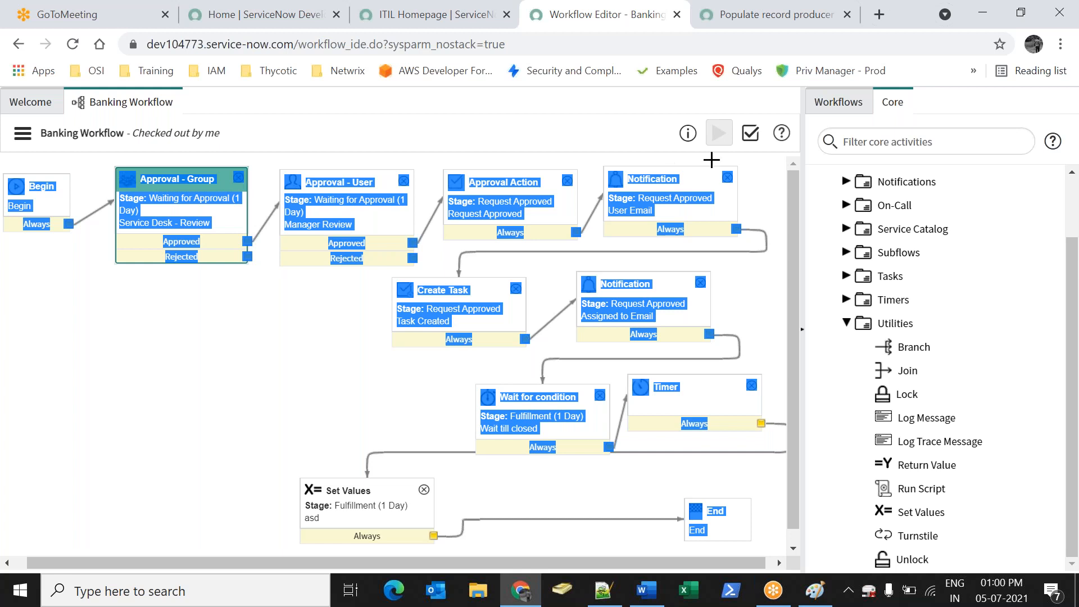
Select the Begin activity and attempt a Ctrl+S save, dismissing the save dialog
left_click(774, 166)
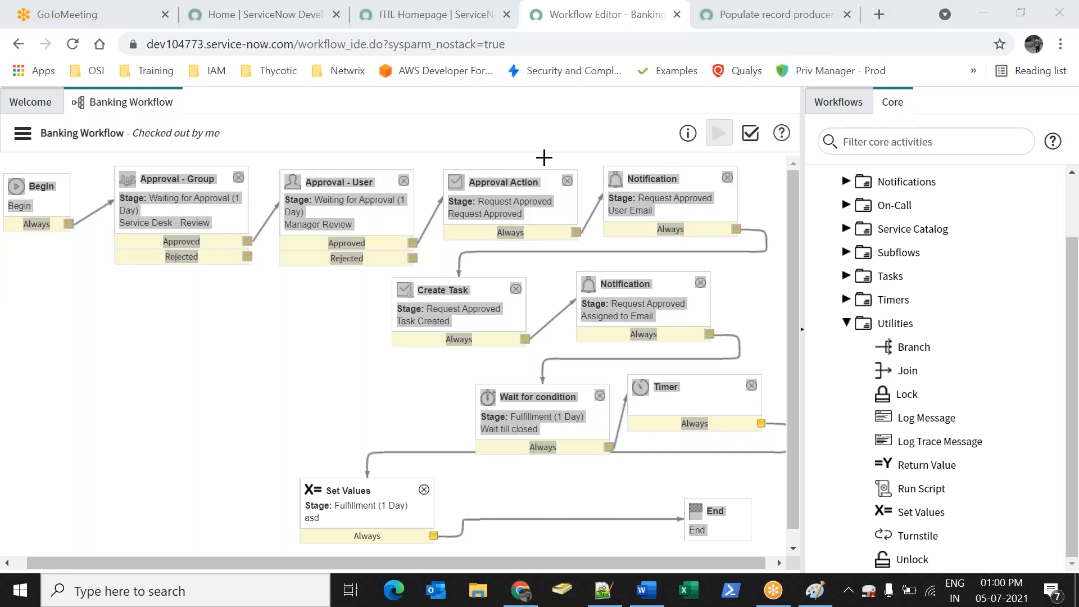
left_click_drag(463, 167, 46, 193)
left_click(47, 193)
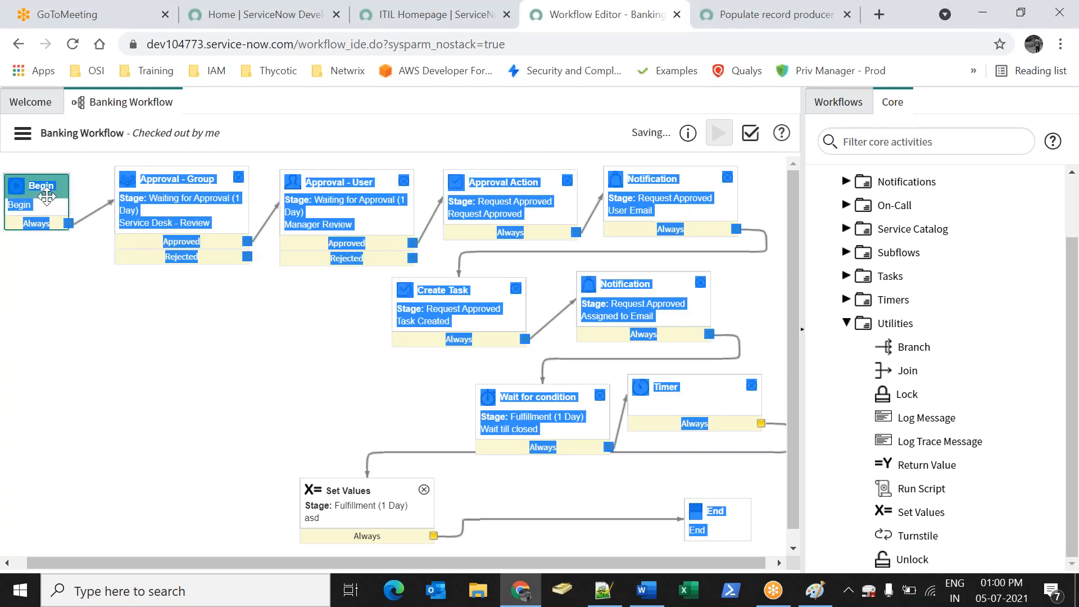
key("ctrl+s")
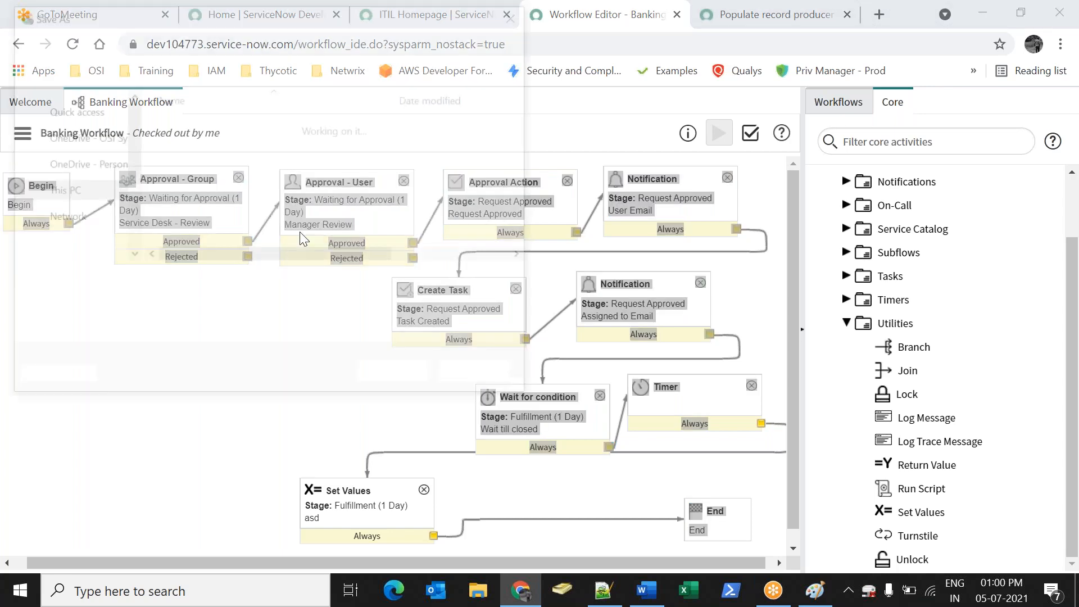
key("Escape")
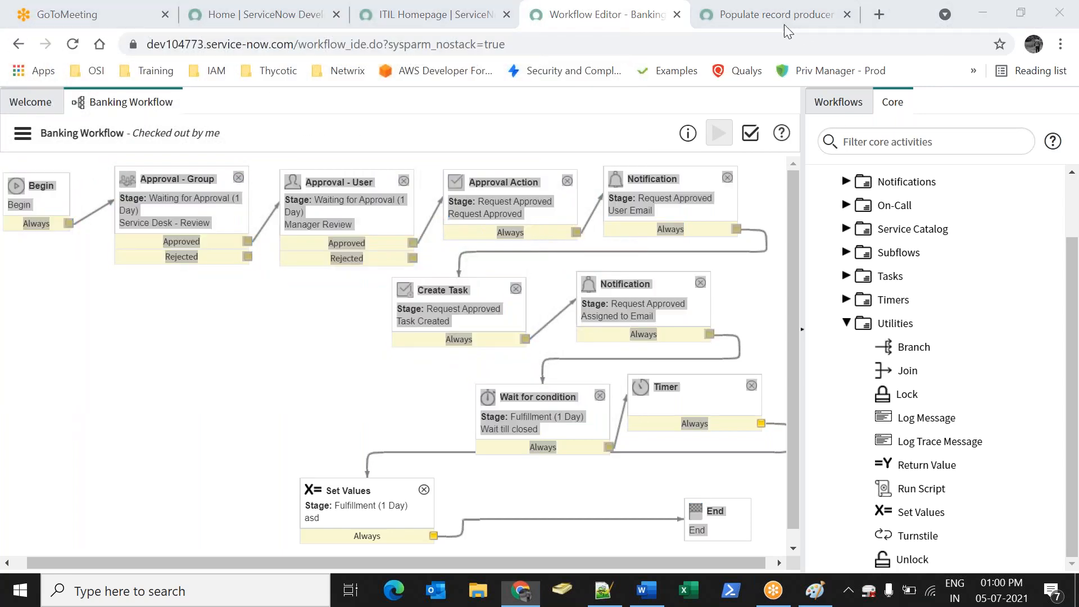
left_click(371, 351)
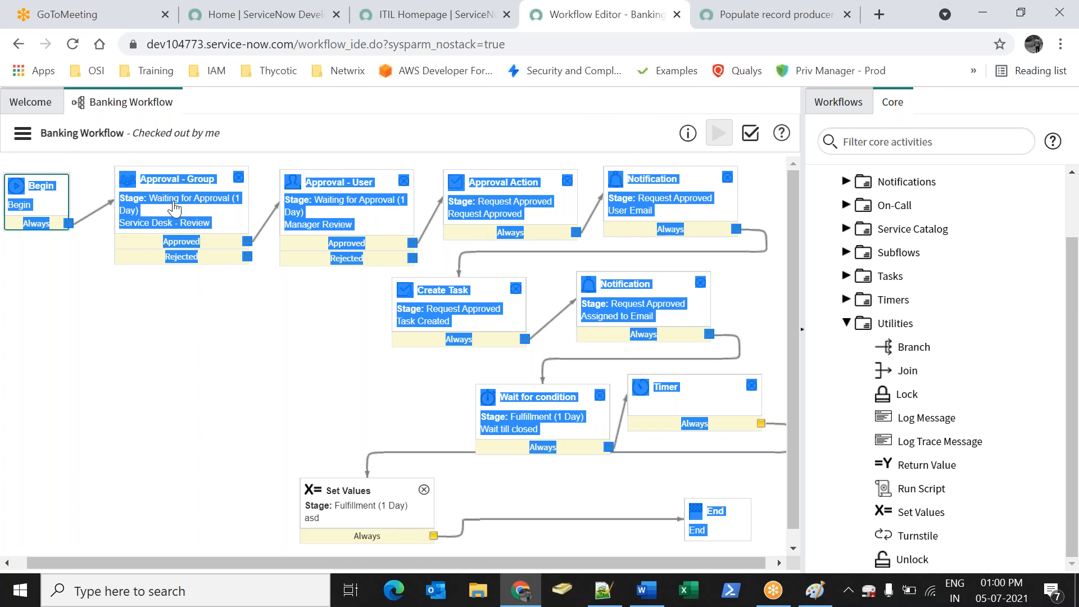
Open and close the workflow actions menu, then collapse the Utilities group
left_click(22, 133)
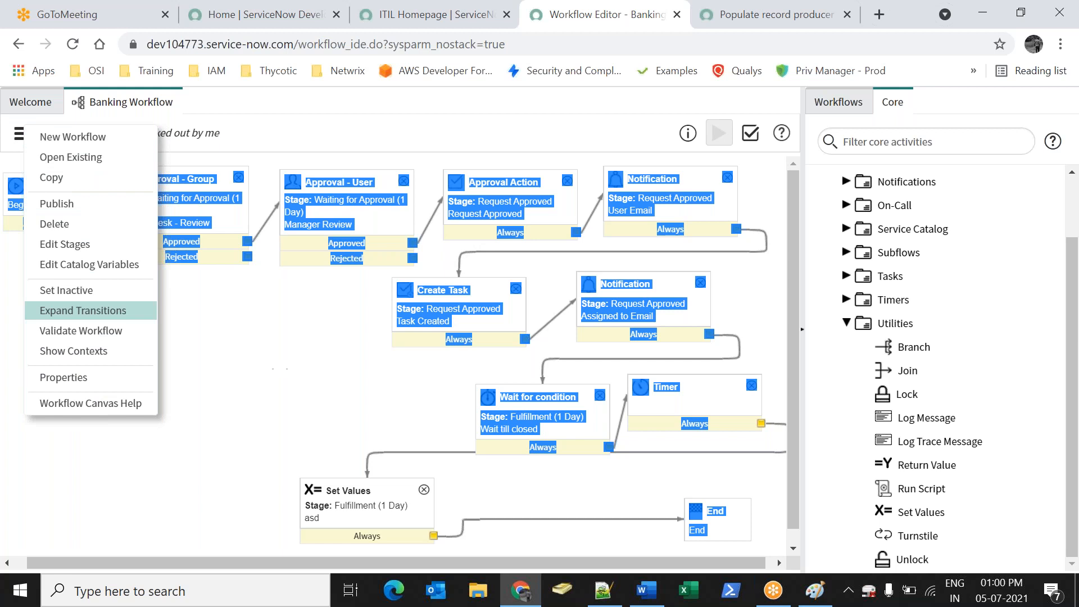
left_click(716, 135)
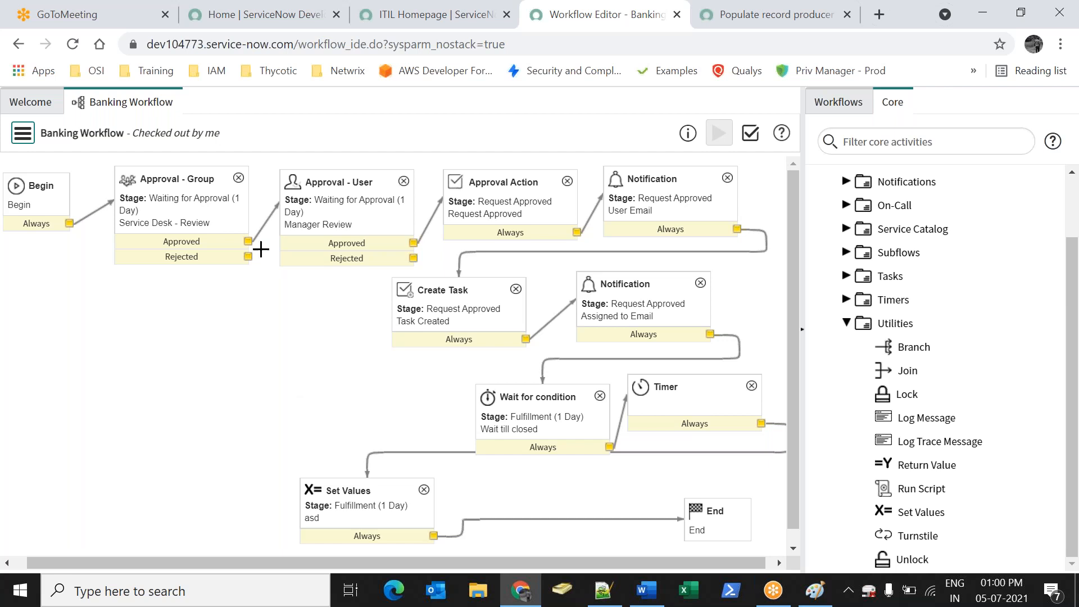
left_click(847, 323)
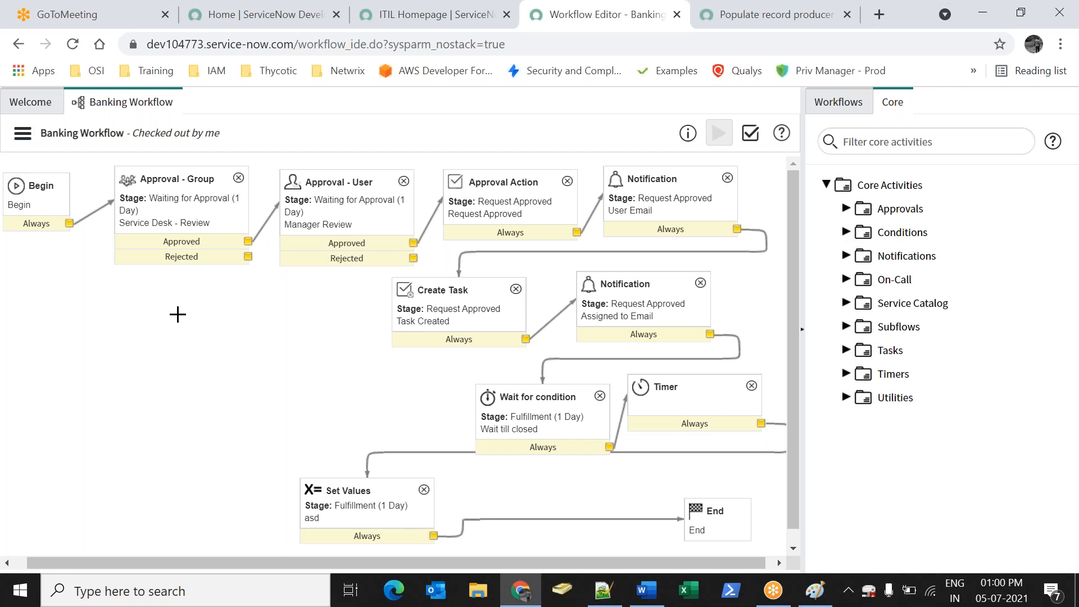
Copy the Assigned to Email notification onto the canvas and open the copy's properties
left_click(649, 285)
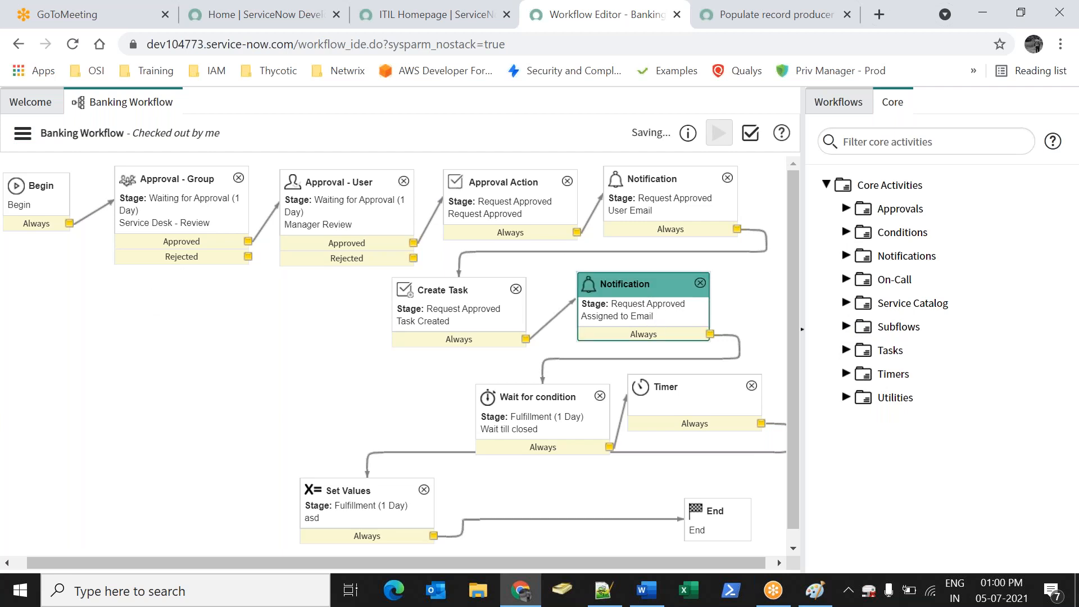
right_click(655, 282)
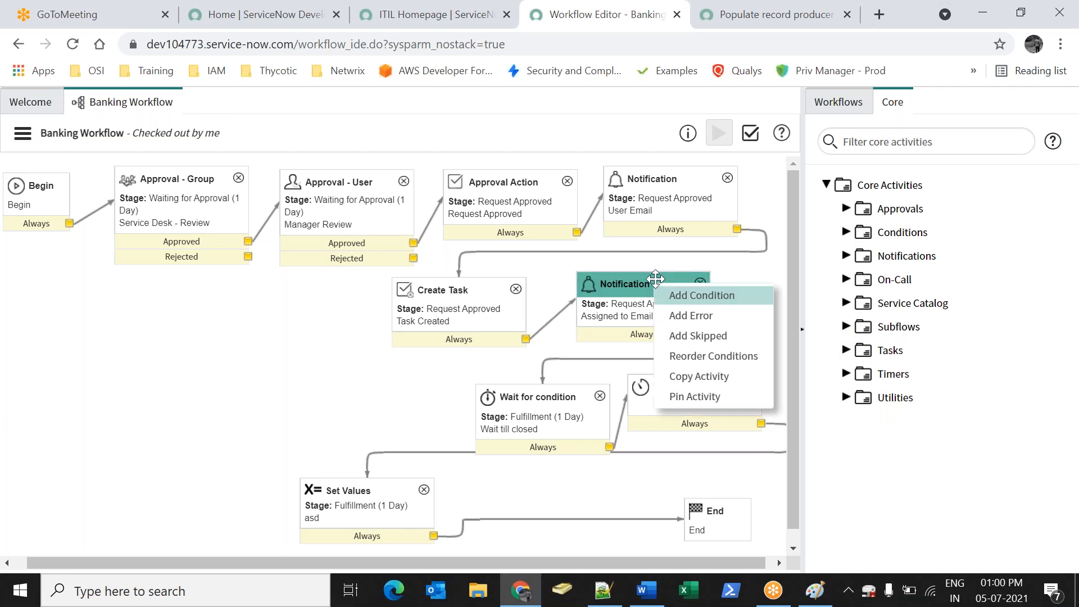
left_click(698, 373)
left_click(89, 345)
double_click(88, 372)
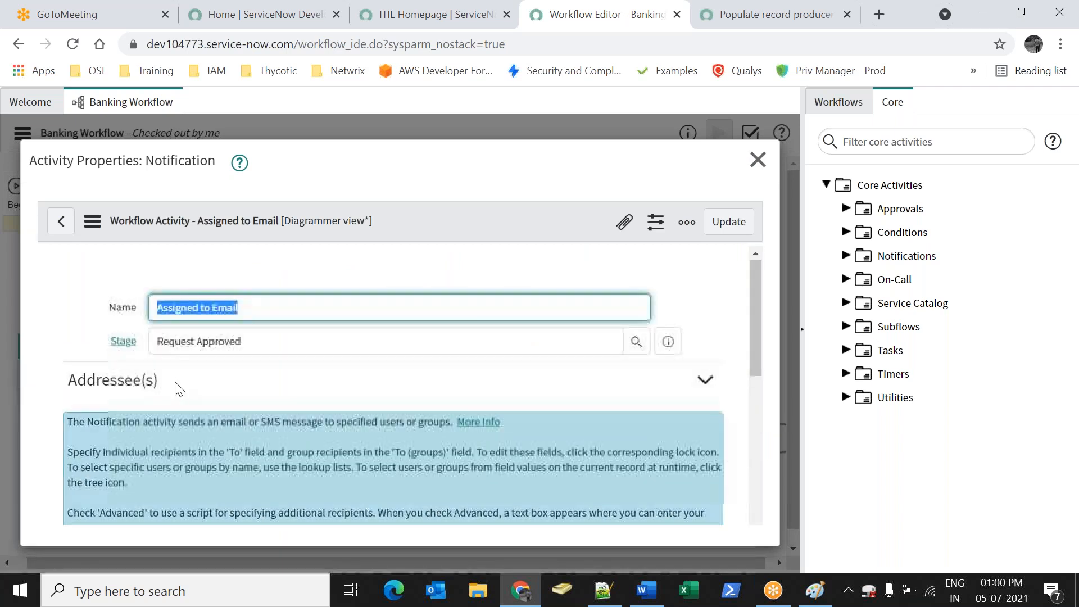
Replace the copy's ${assigned_to} recipient with Opened by, save, and link Approval - Group's Rejected exit to it
scroll(174, 383, "down", 3)
left_click(174, 322)
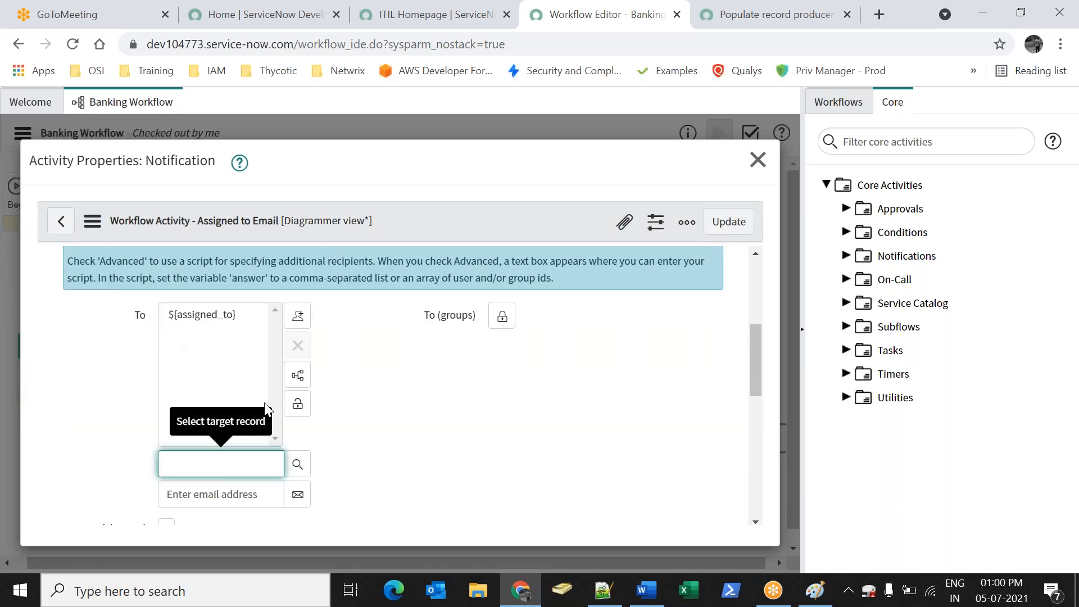
left_click(213, 315)
left_click(298, 345)
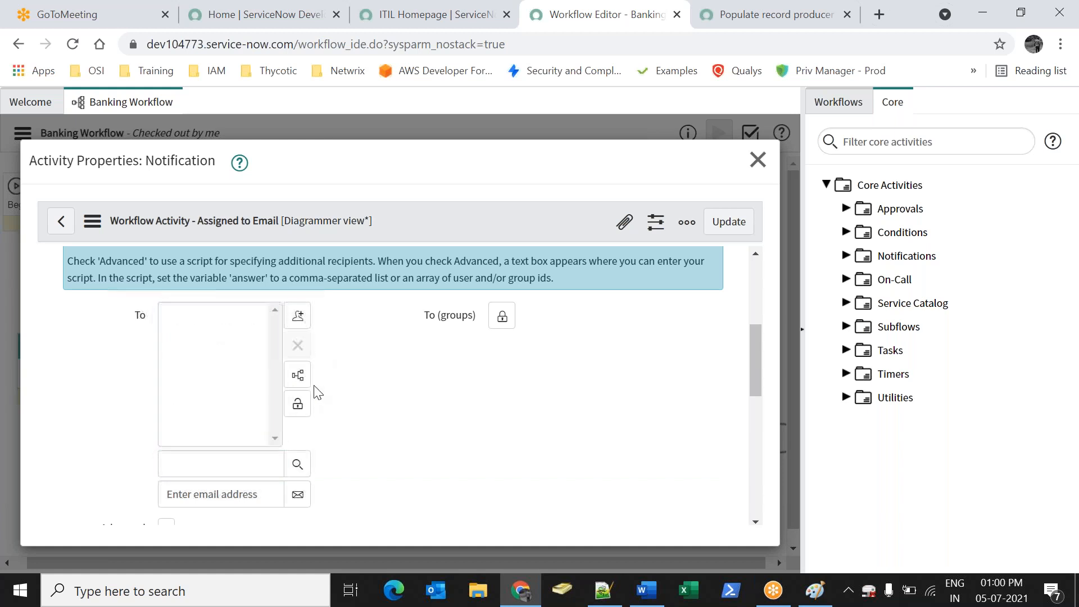
left_click(298, 375)
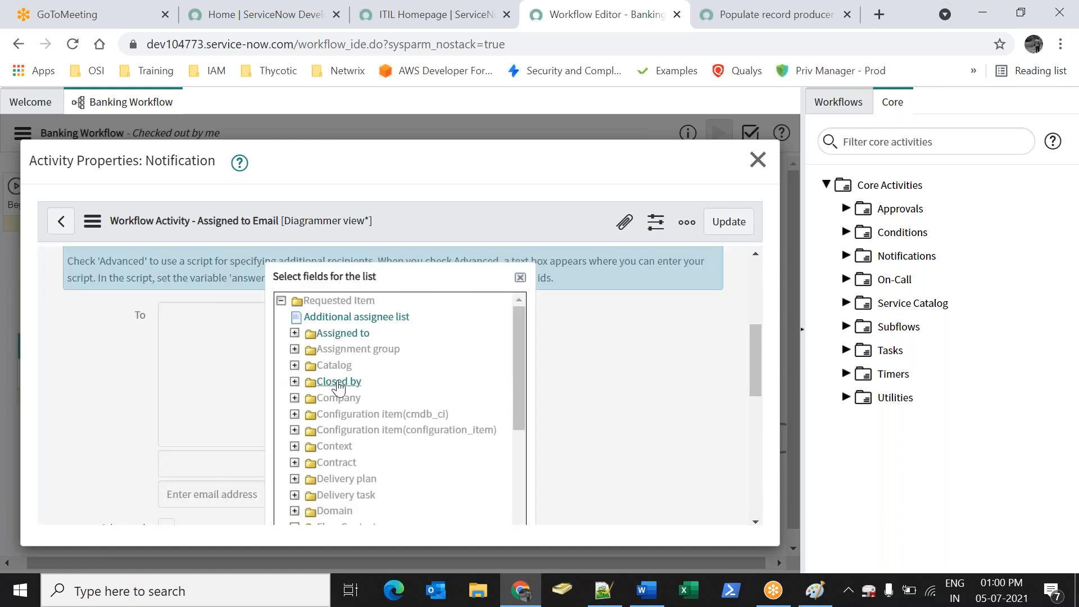
scroll(354, 359, "down", 3)
left_click(344, 425)
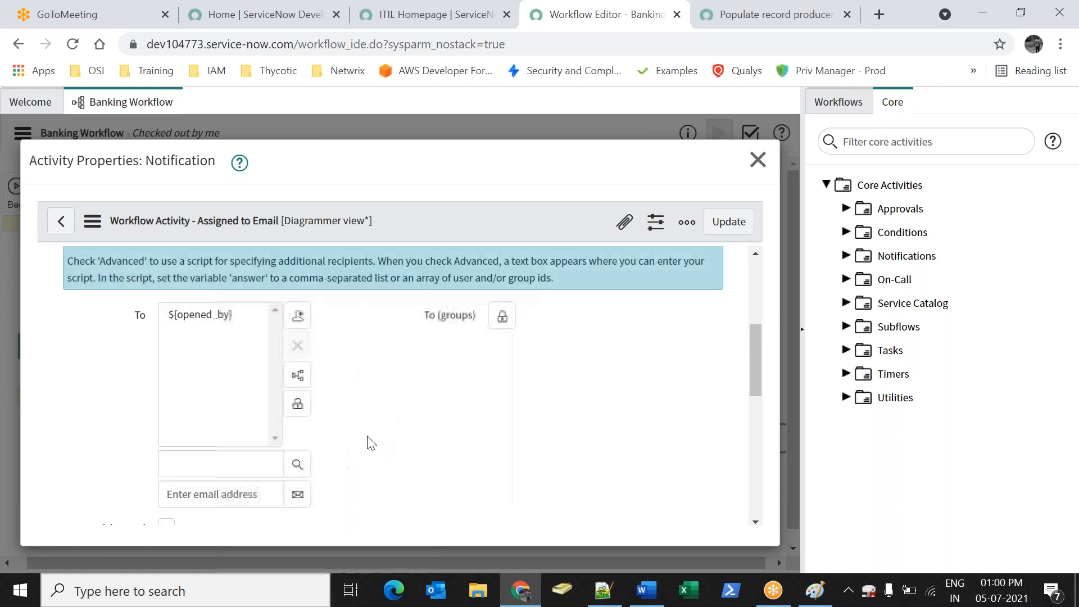
left_click(720, 229)
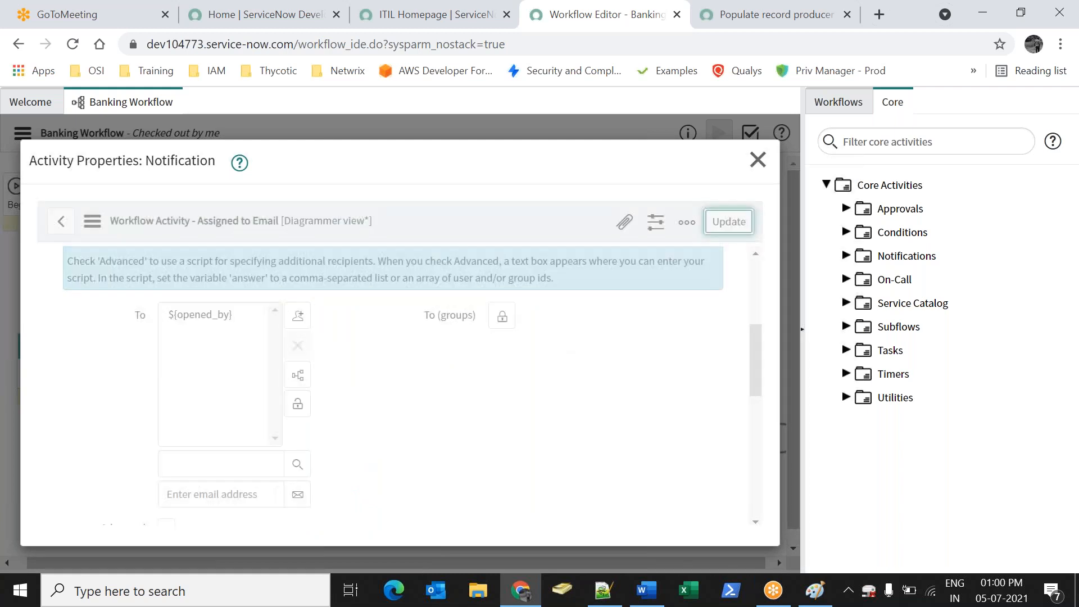
left_click_drag(248, 257, 111, 317)
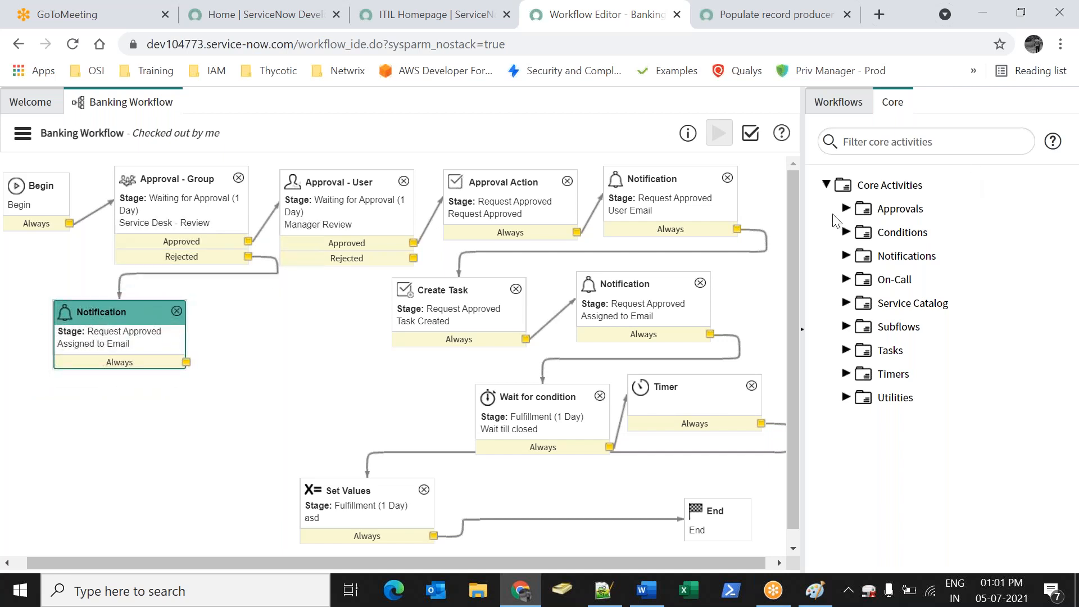
Add a Reject Approval Action activity with stage Request Cancelled
left_click(846, 209)
left_click_drag(933, 279, 162, 416)
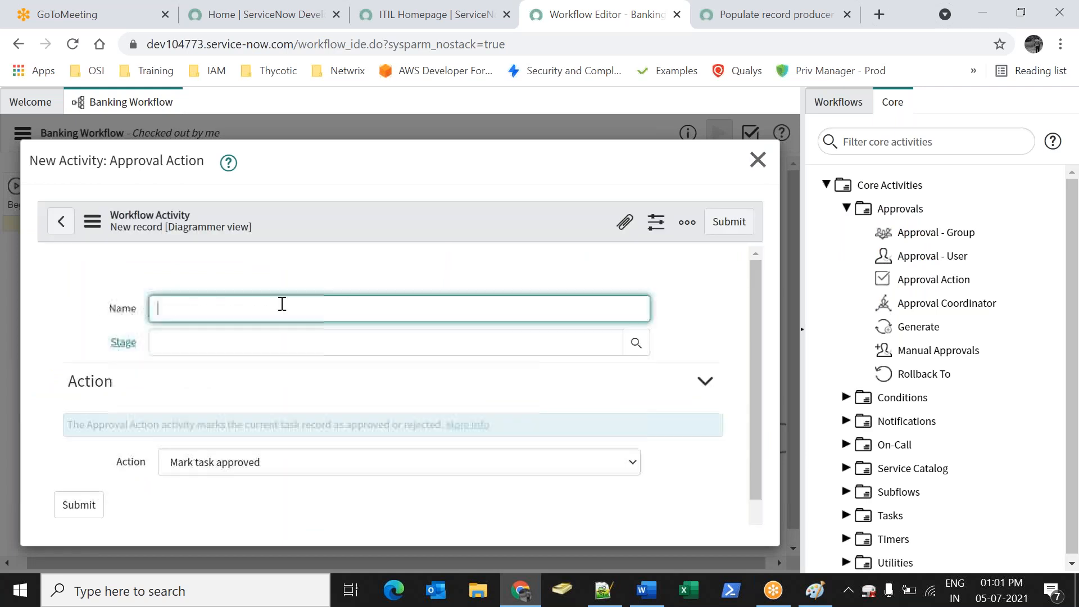
left_click(242, 462)
left_click(237, 498)
left_click(309, 312)
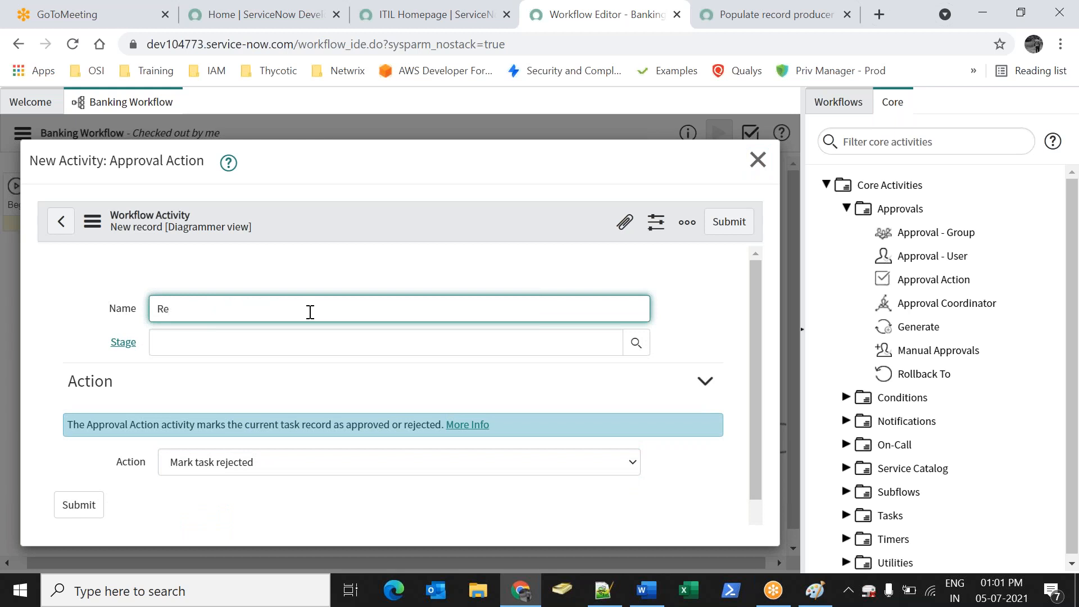
left_click(636, 342)
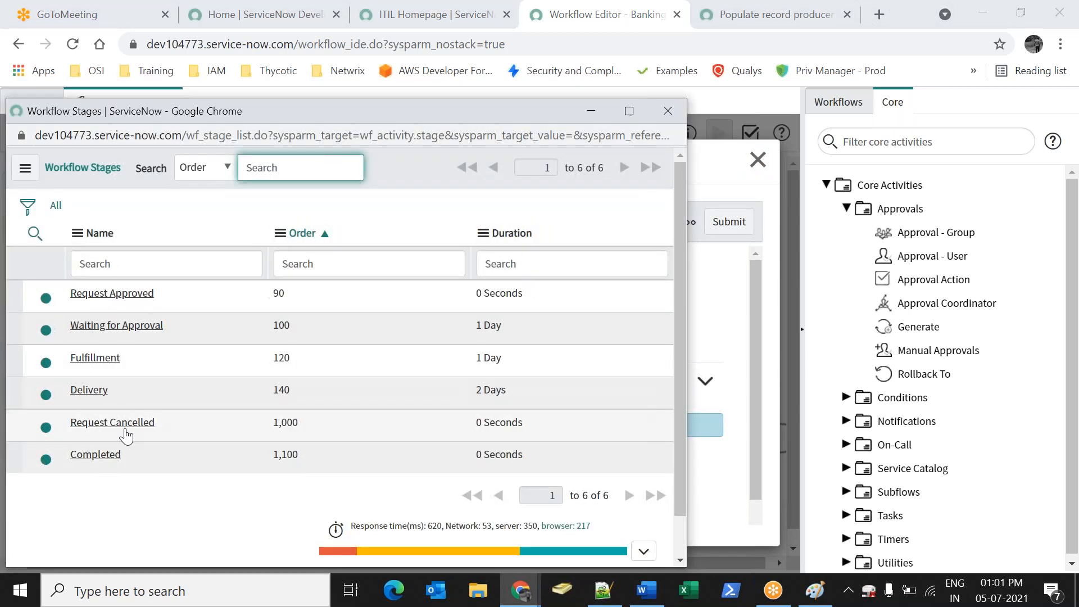
left_click(136, 423)
left_click(78, 506)
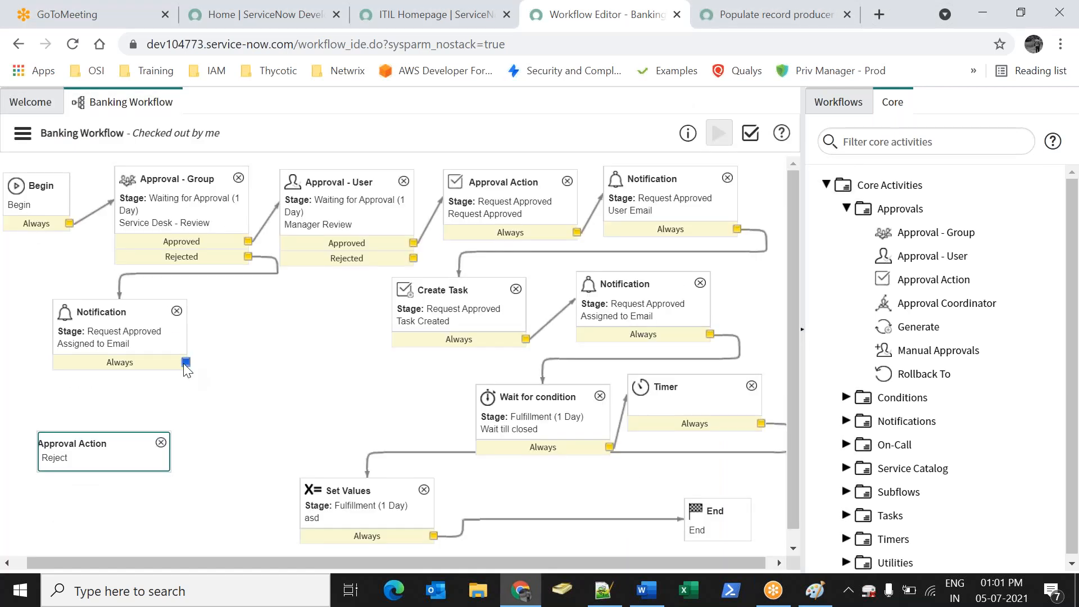
Route Approval - User's rejection to the left Notification, then on to the Approval Action
left_click_drag(186, 362, 162, 444)
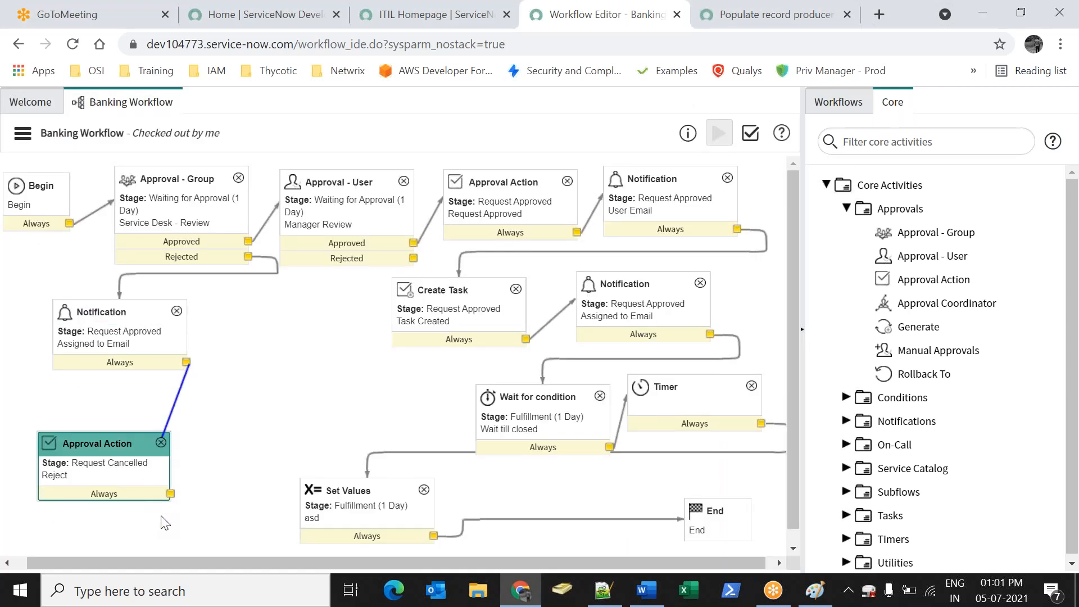
left_click_drag(170, 493, 669, 405)
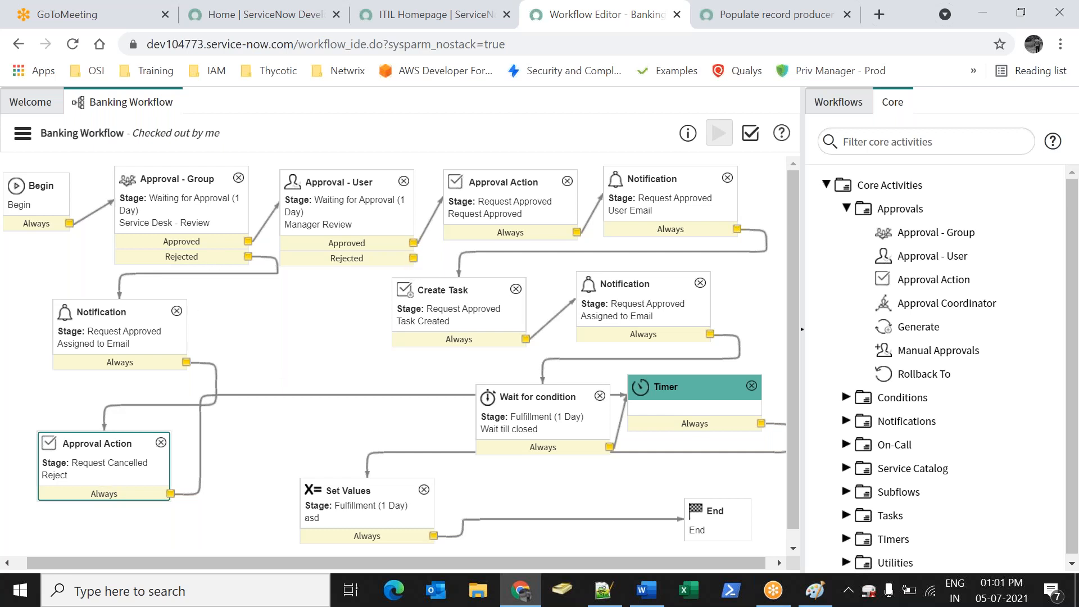
left_click_drag(413, 258, 59, 314)
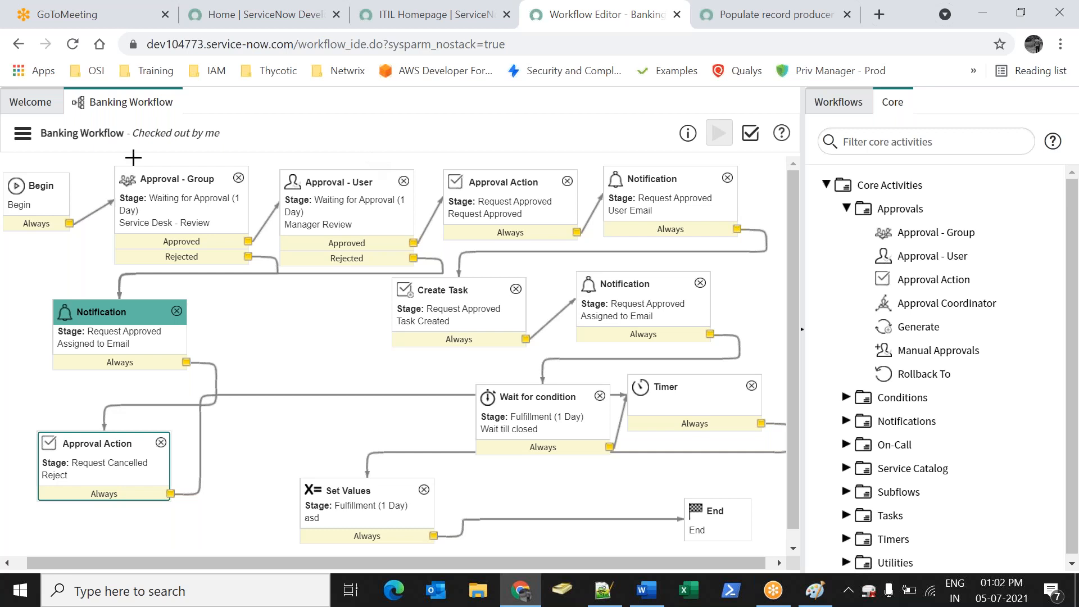
Publish the Banking Workflow and review the Approval - Group activity's properties
left_click(22, 134)
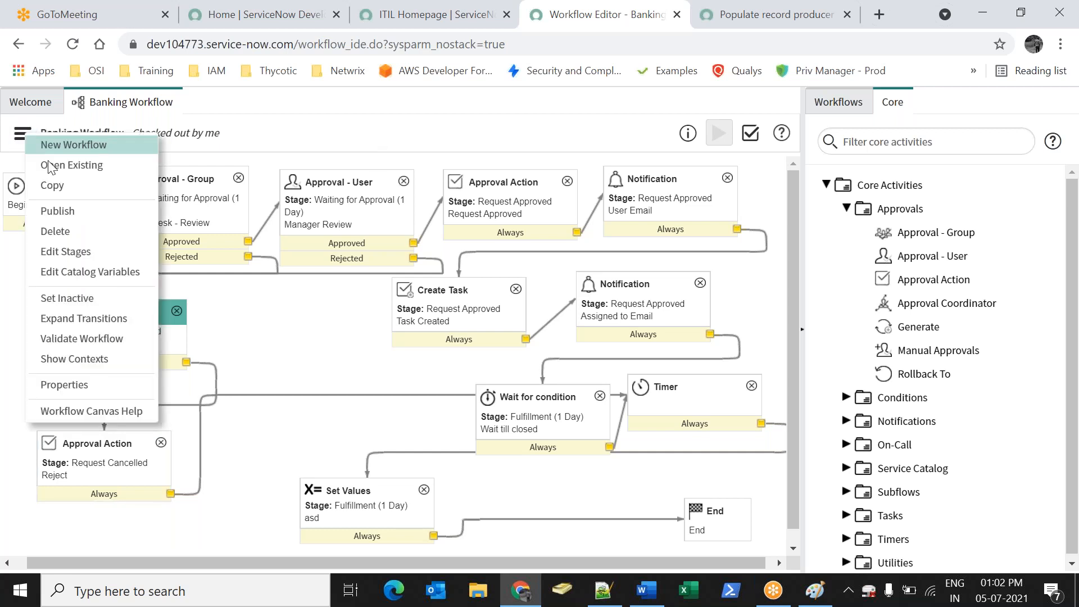
left_click(88, 210)
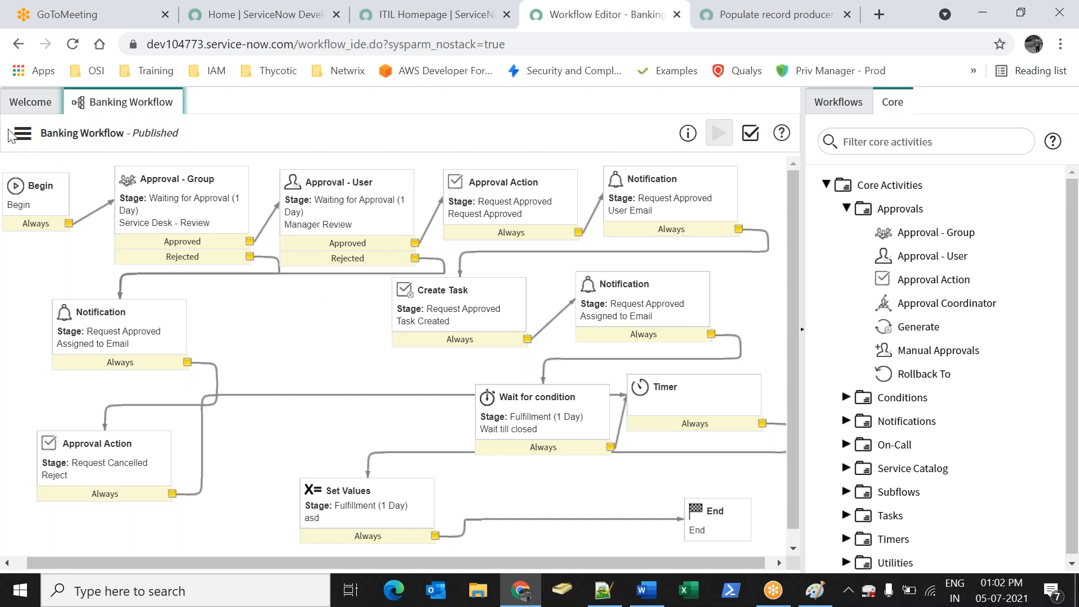
double_click(142, 203)
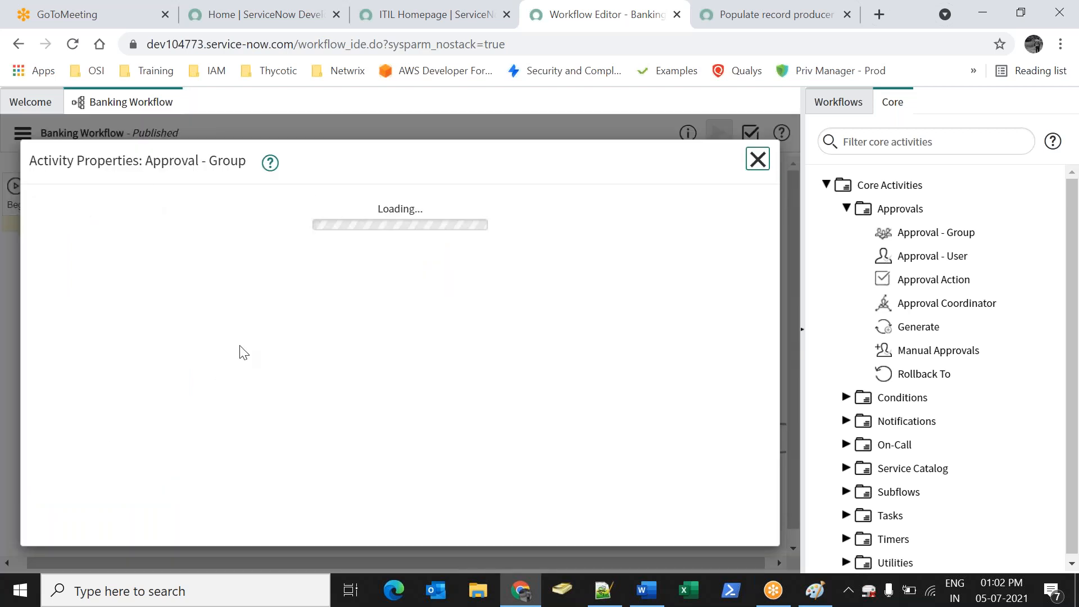
scroll(200, 313, "down", 5)
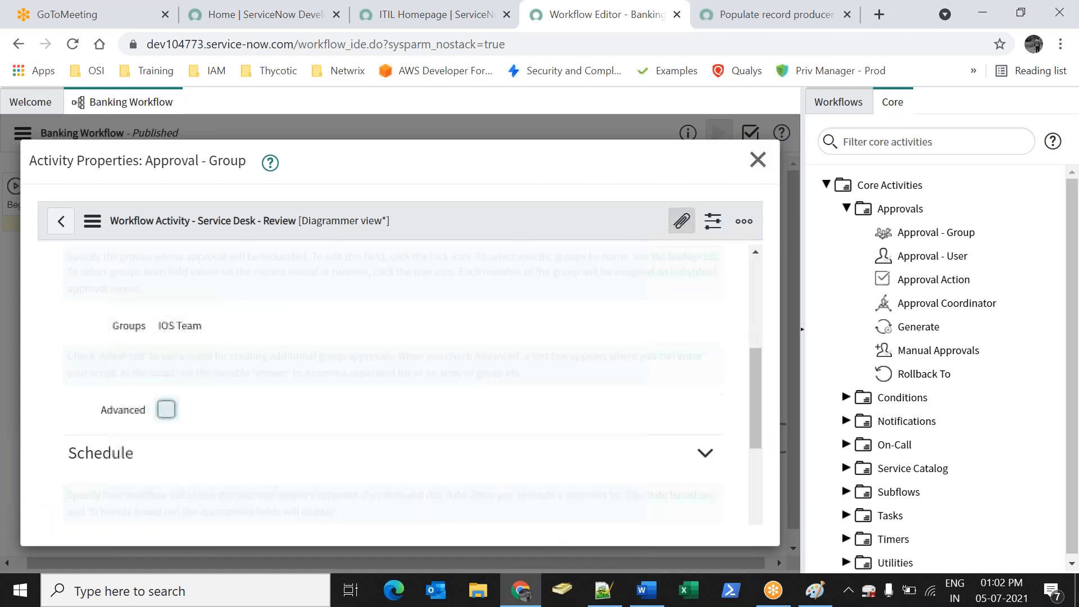
left_click_drag(754, 411, 787, 258)
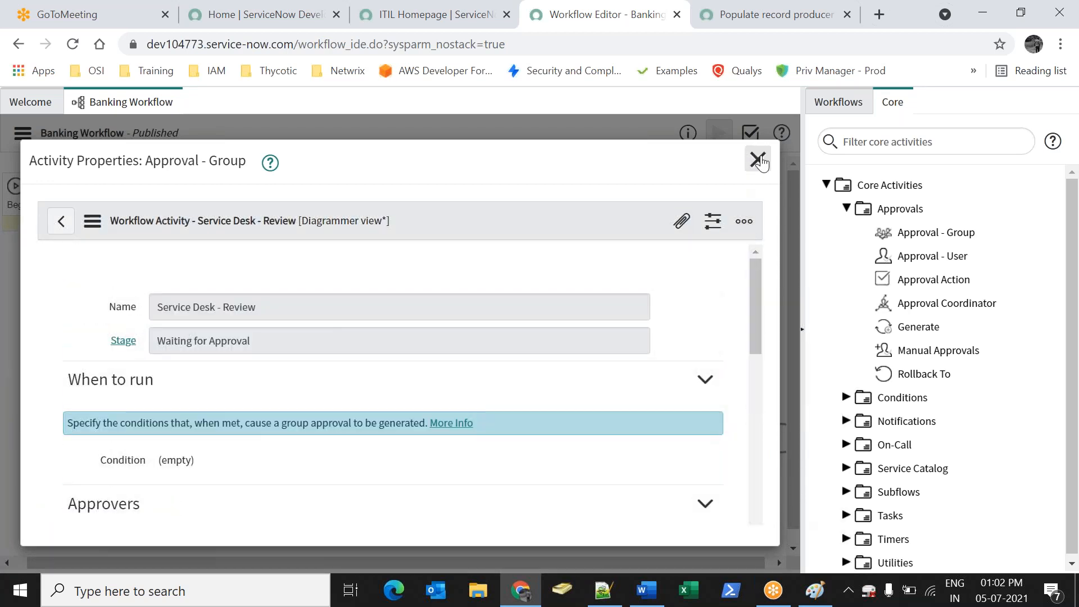
left_click(759, 161)
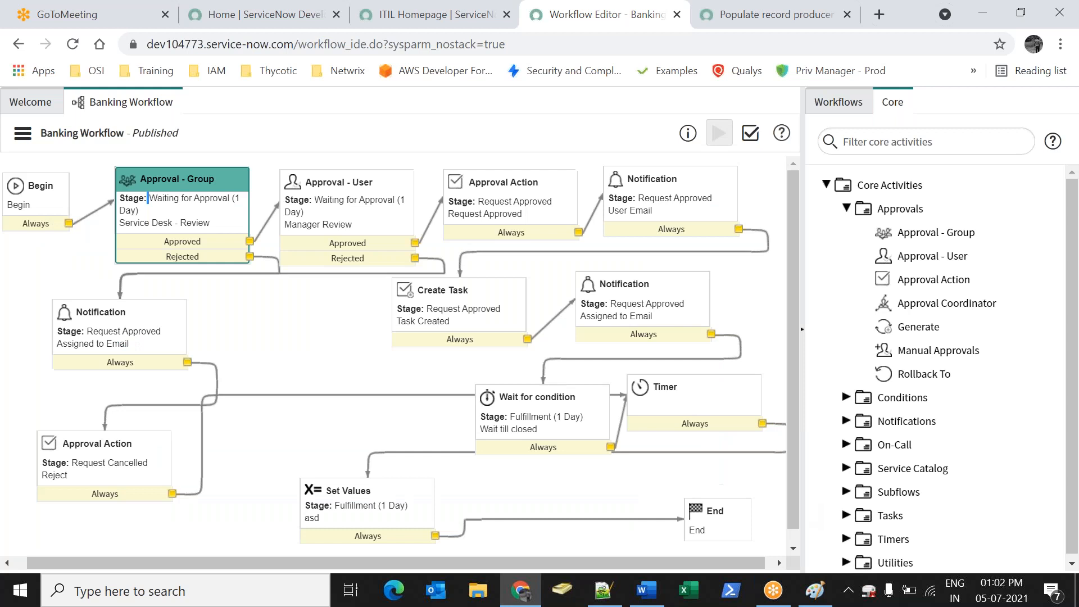
Check the workflow out, recheck Approval - Group without changes, and publish again
left_click(21, 134)
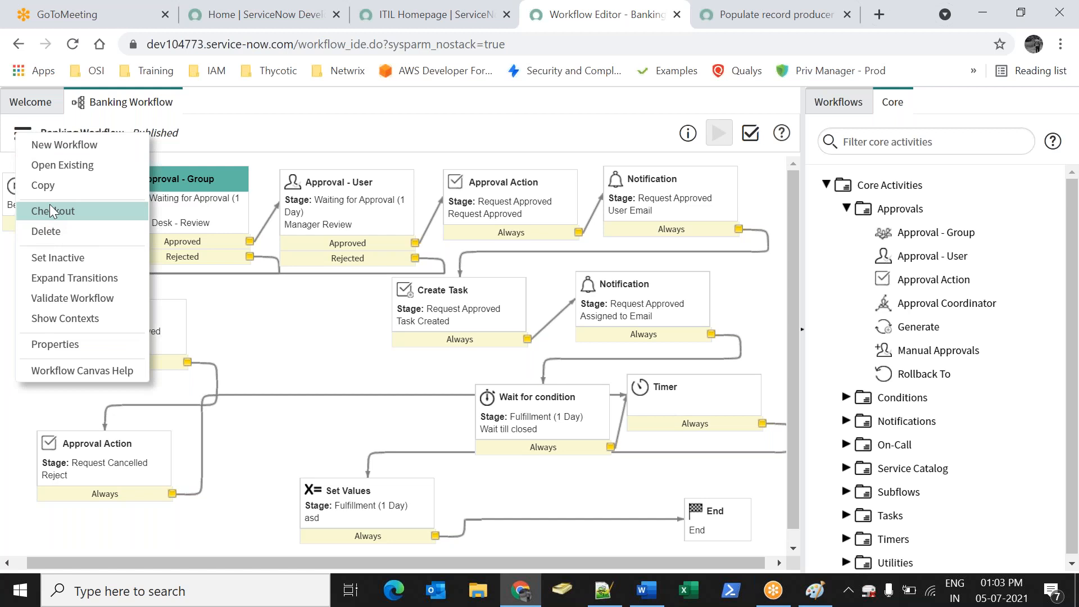
left_click(84, 218)
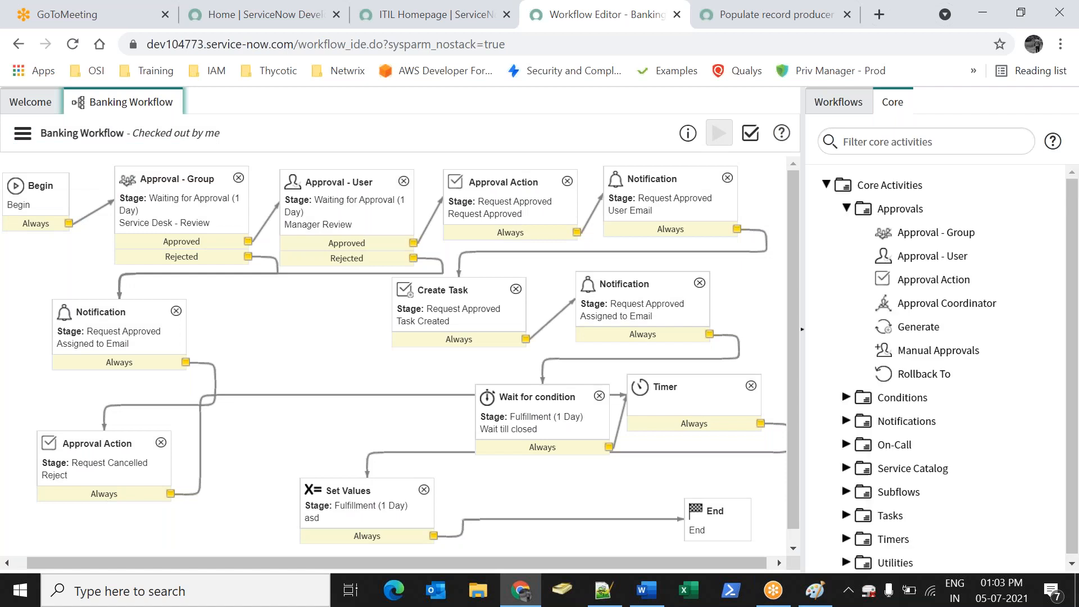
double_click(209, 217)
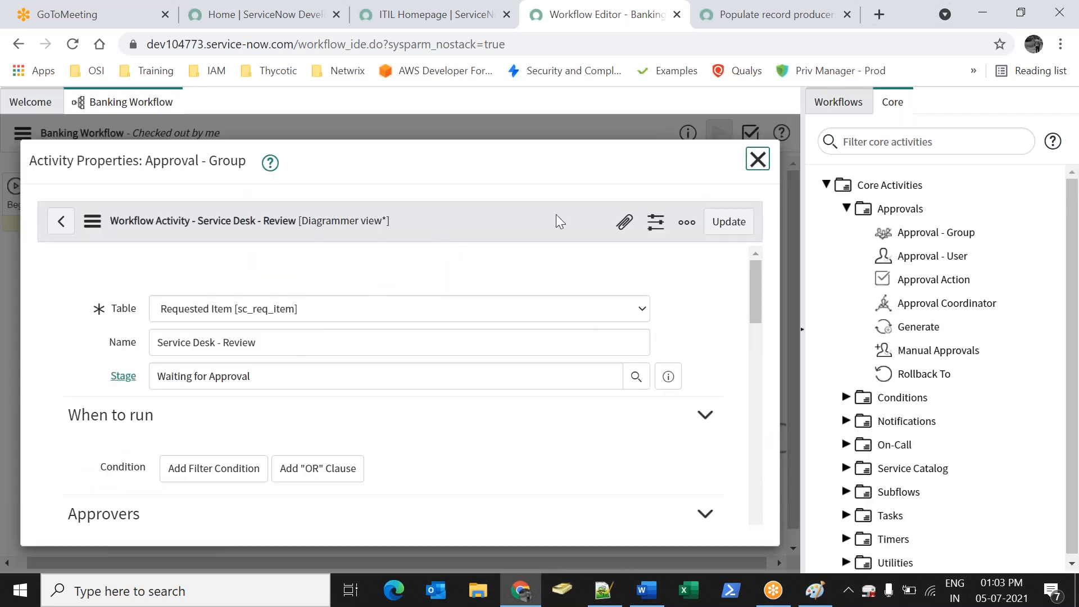
left_click(758, 160)
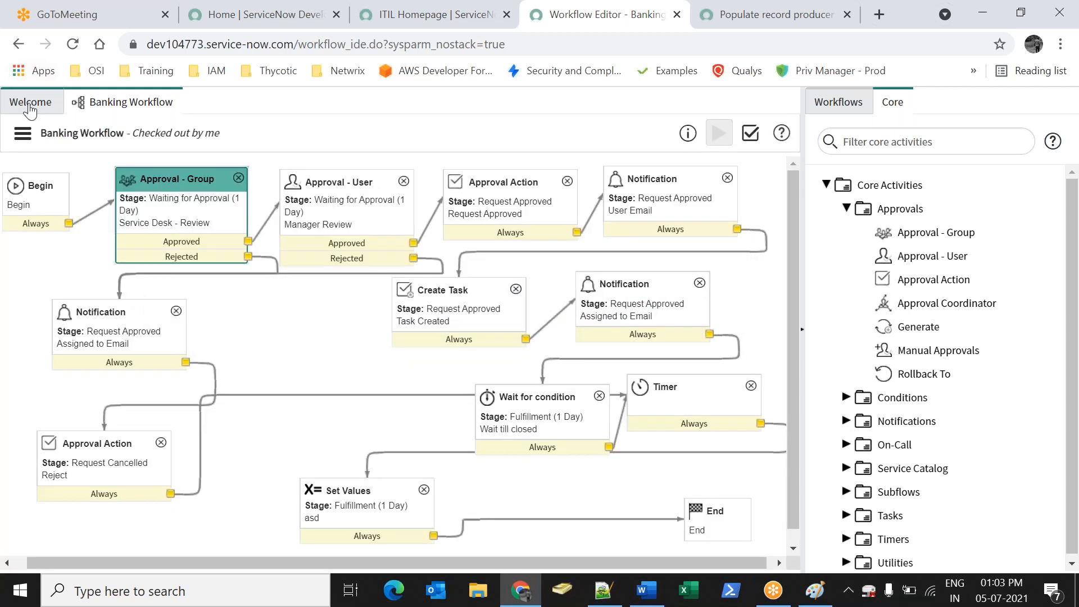
left_click(22, 133)
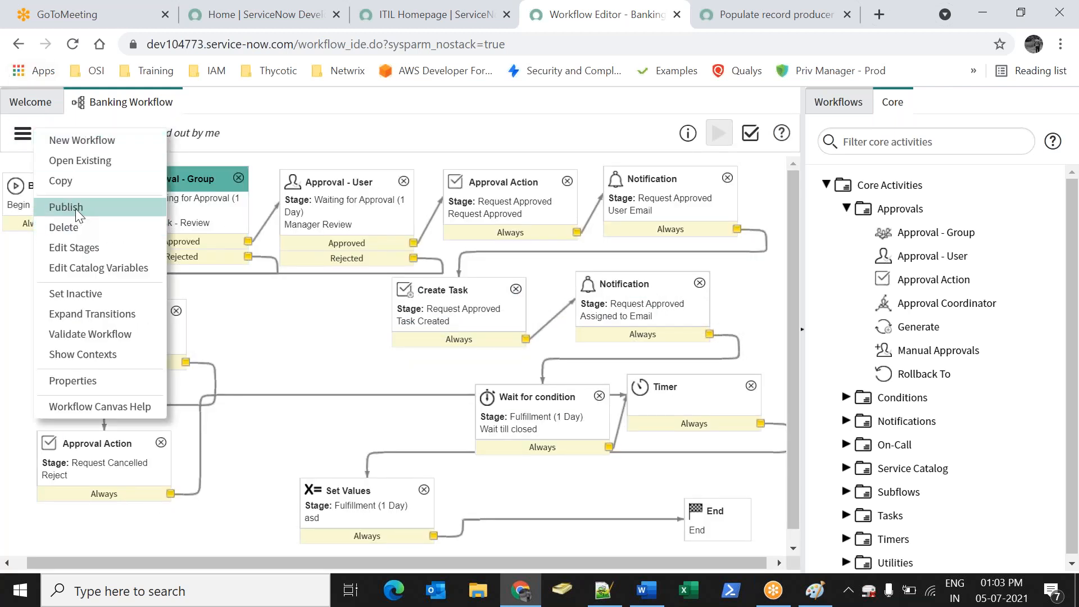
left_click(75, 208)
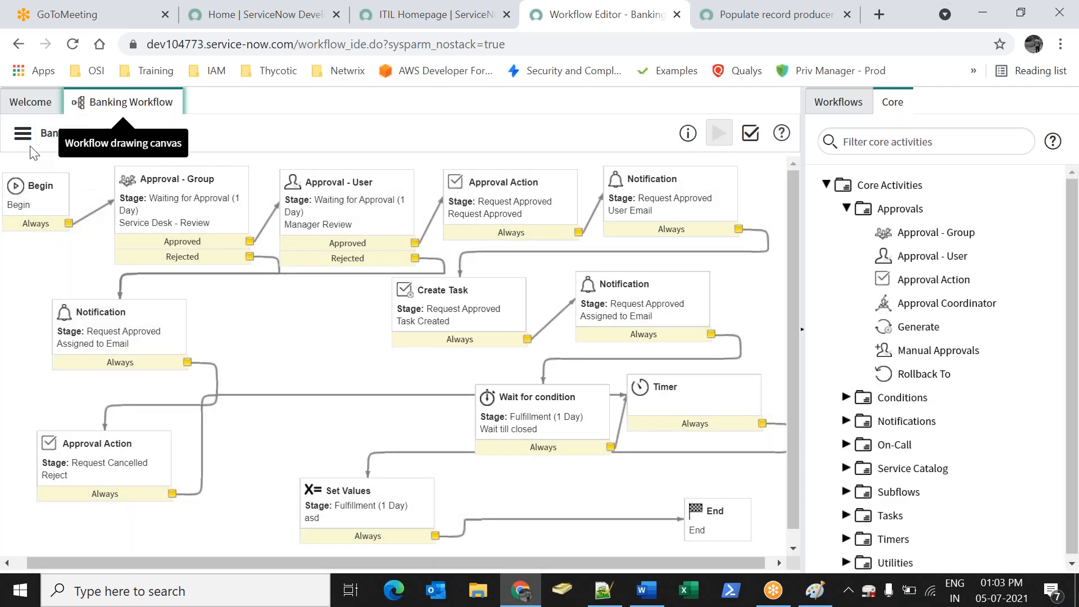
left_click(26, 143)
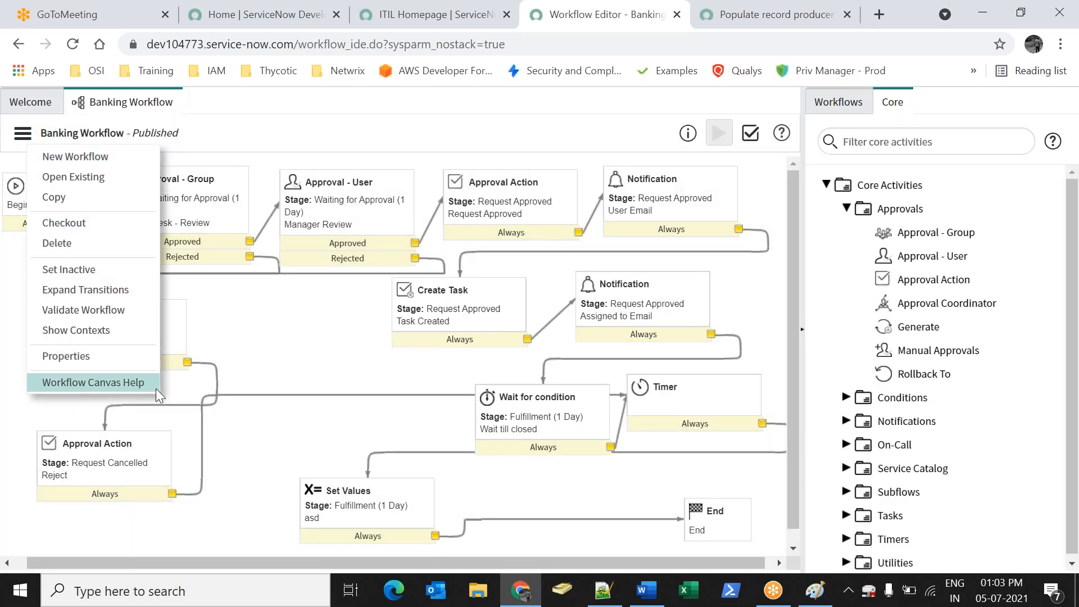
Validate the workflow and close the report showing 16 checks with no warnings
left_click(65, 310)
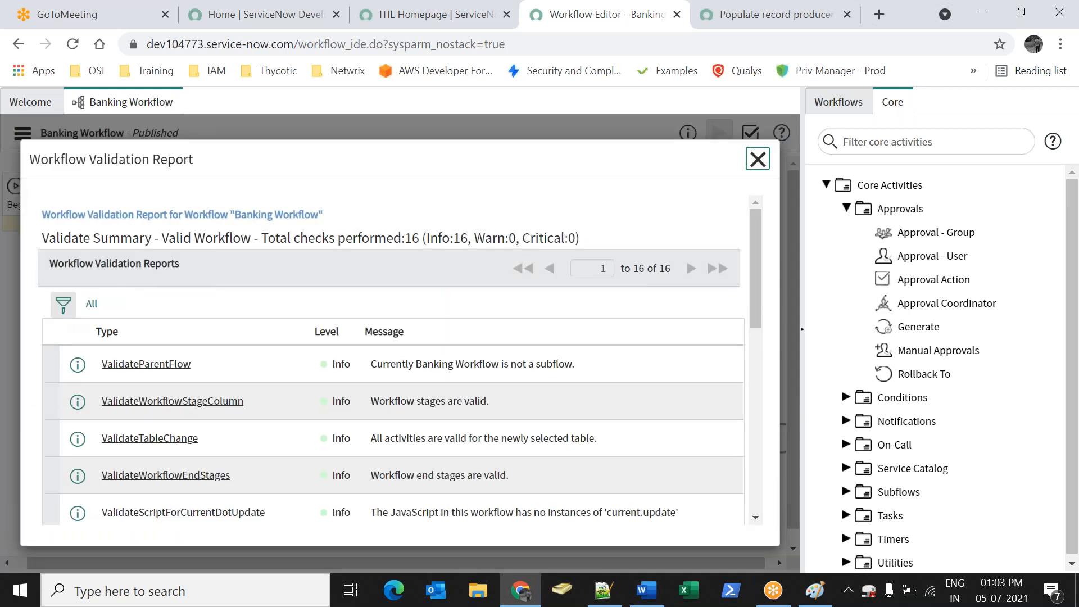
left_click_drag(755, 253, 755, 203)
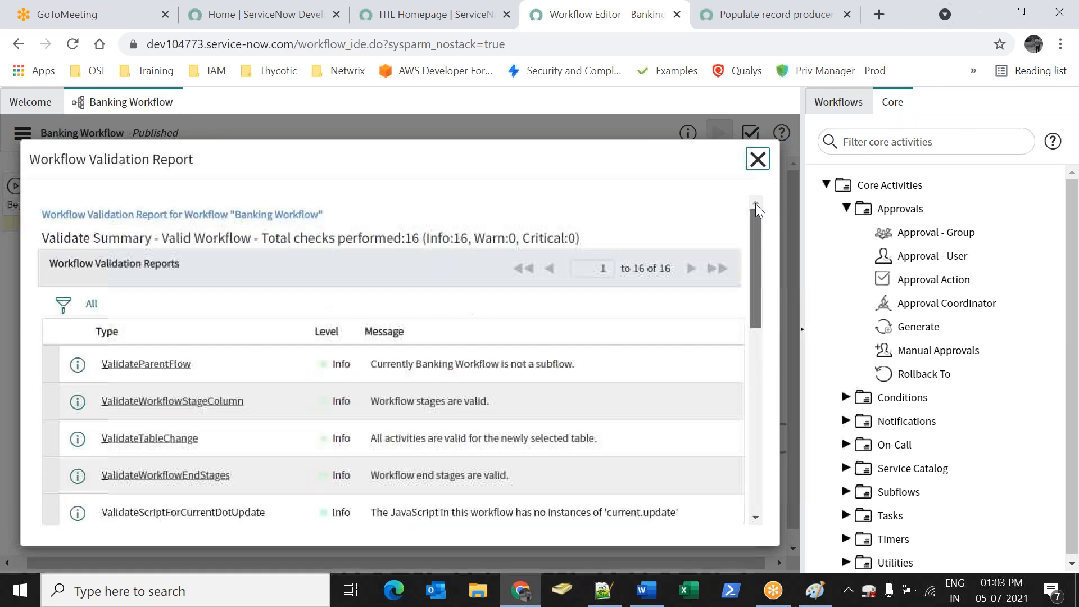
left_click(757, 160)
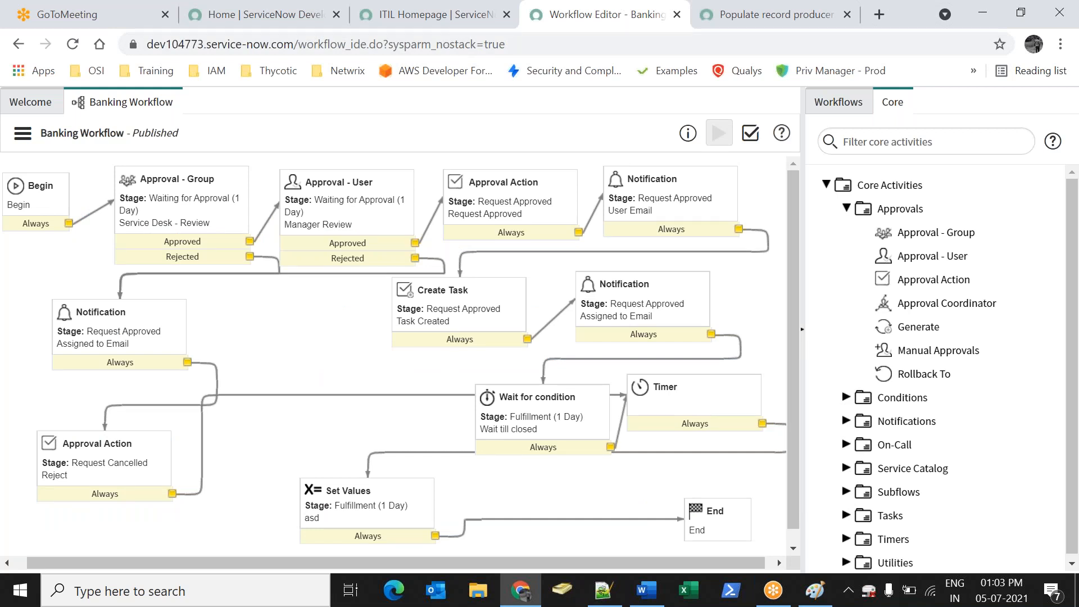
Filter the navigator for 'maintain cat', open Banking Catalog and list its catalog items
left_click(369, 22)
left_click(113, 157)
type("maintain cat")
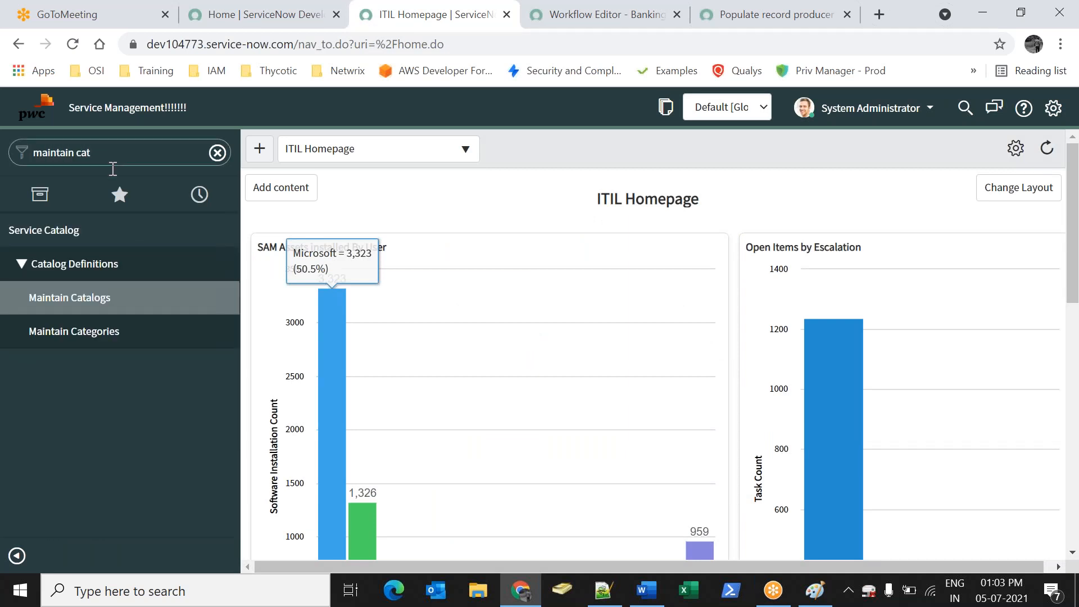
left_click(56, 308)
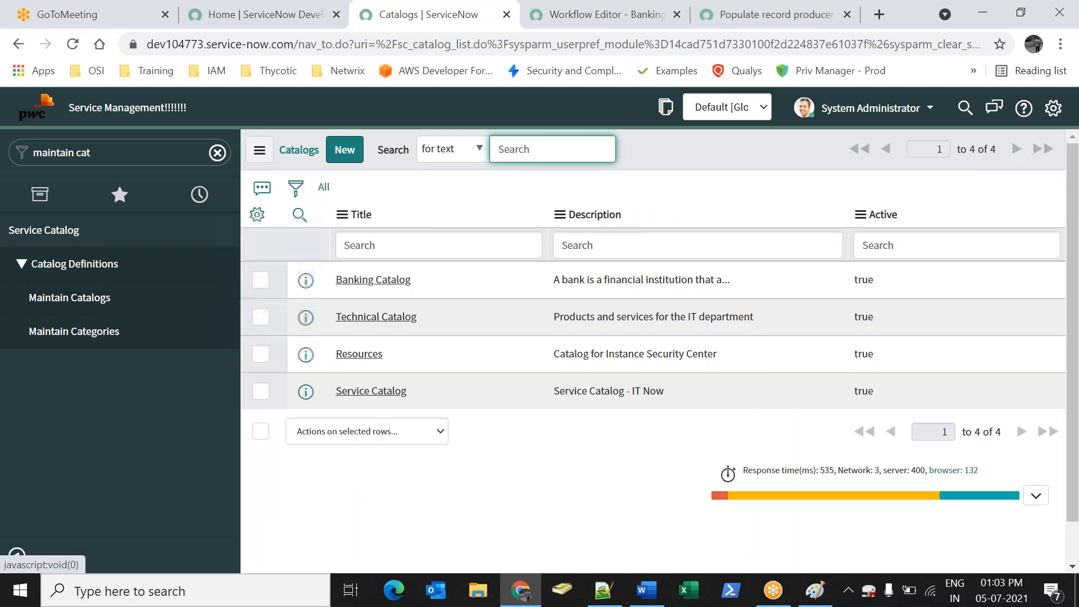
left_click(374, 280)
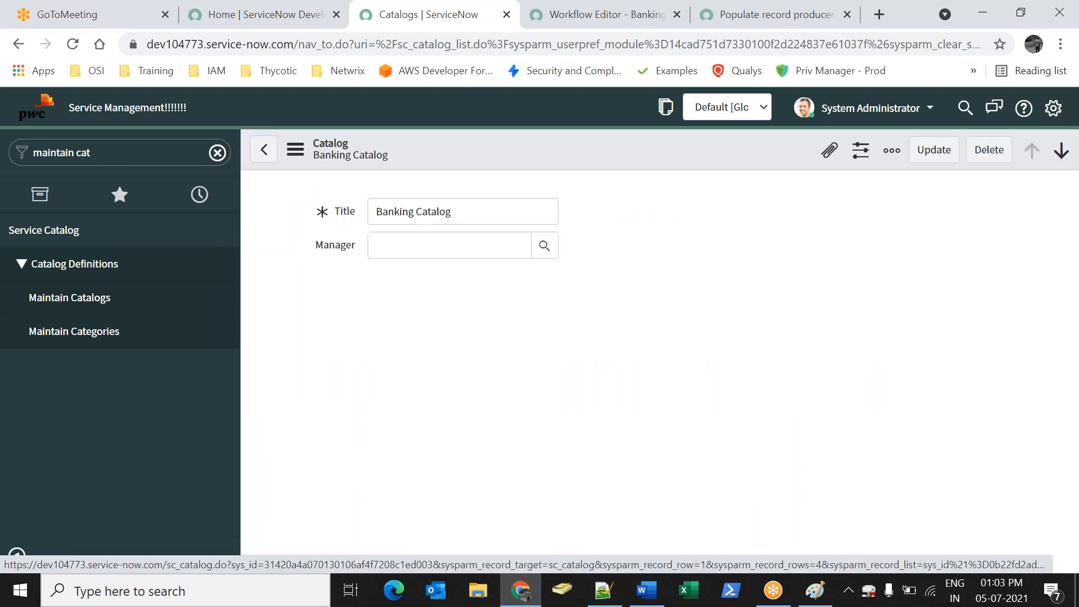
scroll(268, 301, "down", 15)
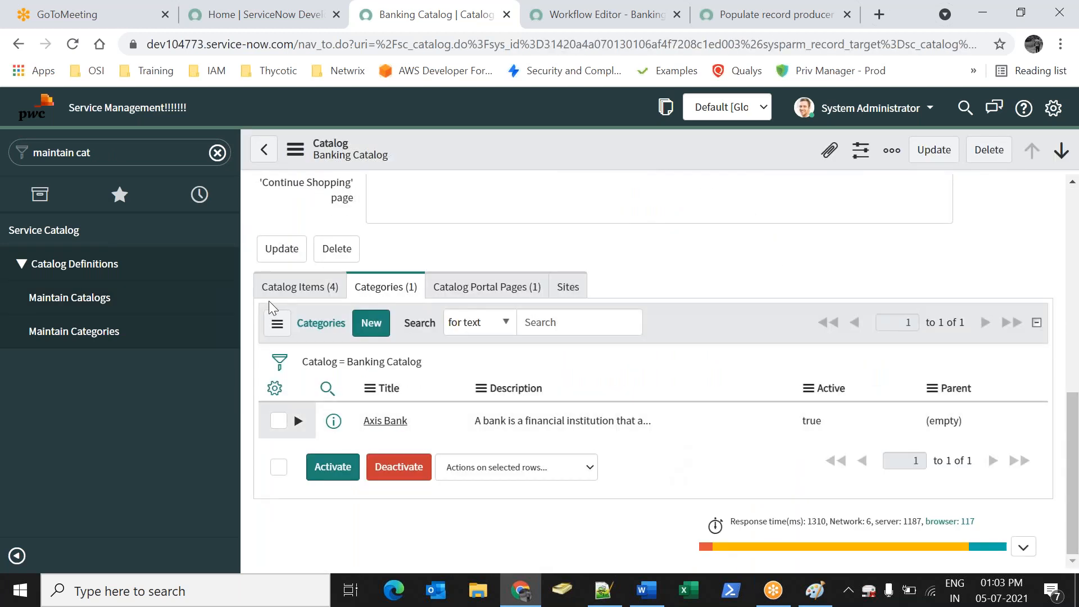
left_click(274, 287)
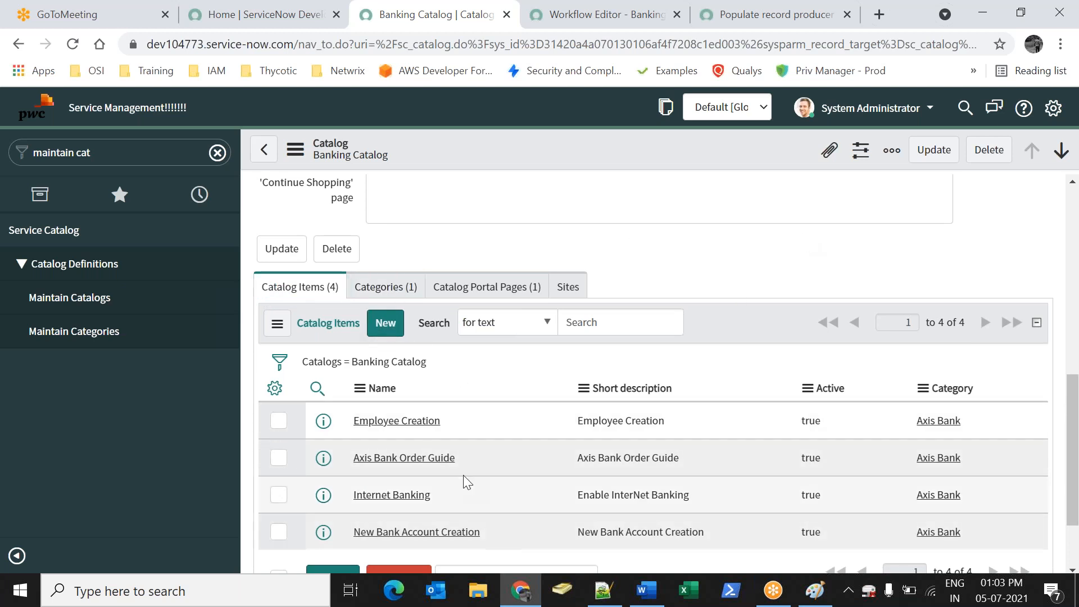
left_click(385, 495)
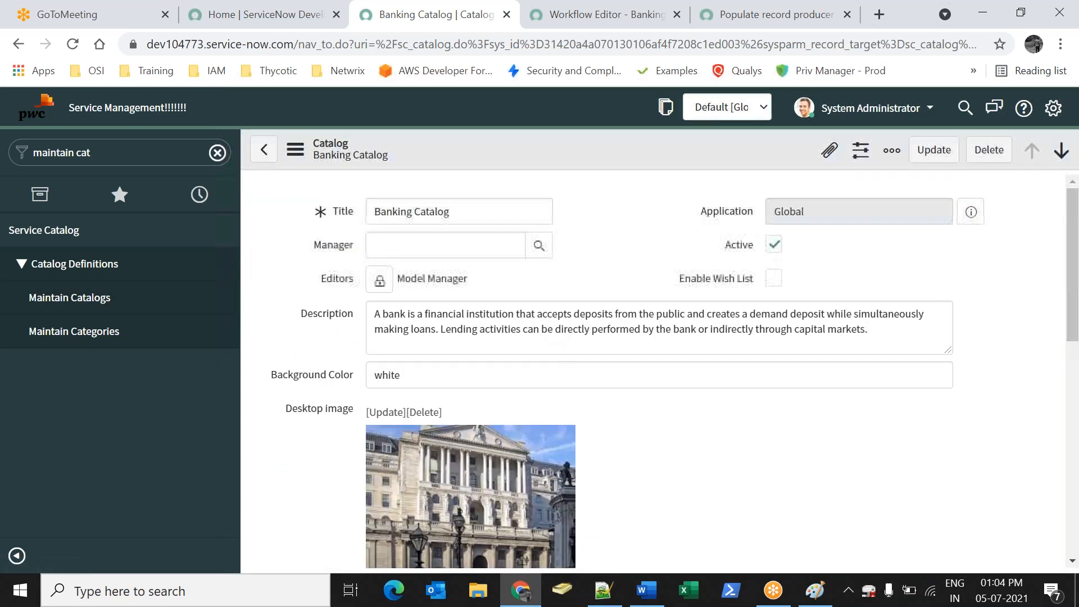
scroll(544, 313, "down", 10)
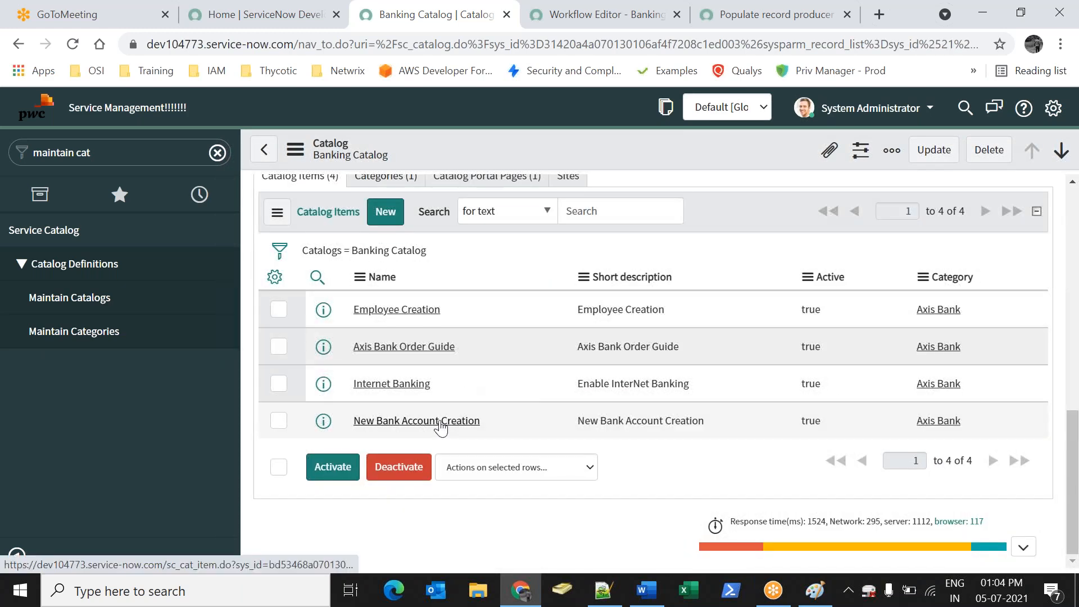
Open the New Bank Account Creation catalog item record
left_click(439, 421)
scroll(506, 382, "down", 8)
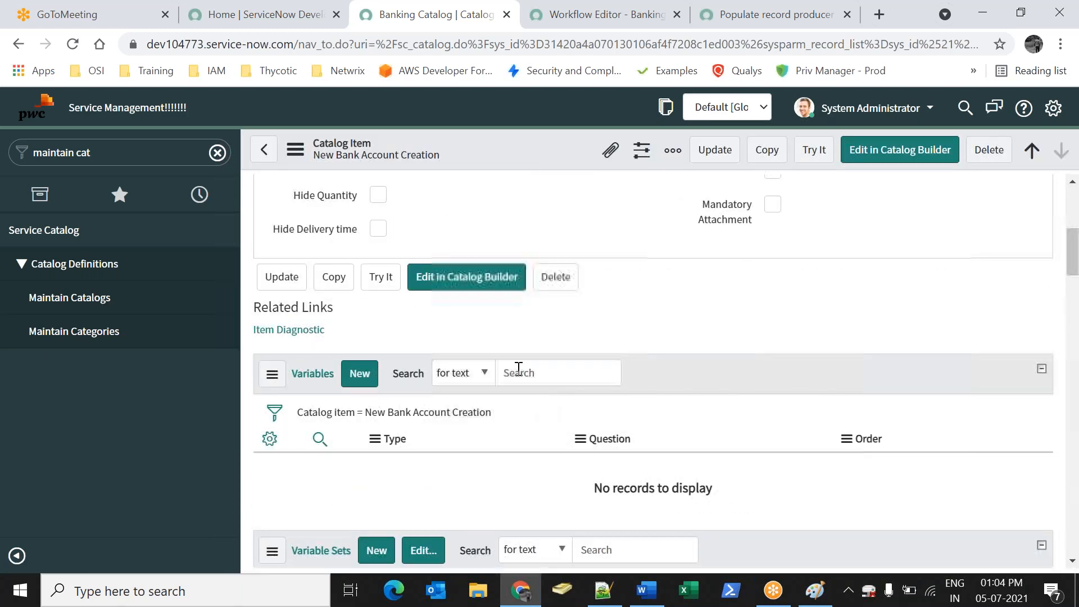
scroll(579, 434, "down", 10)
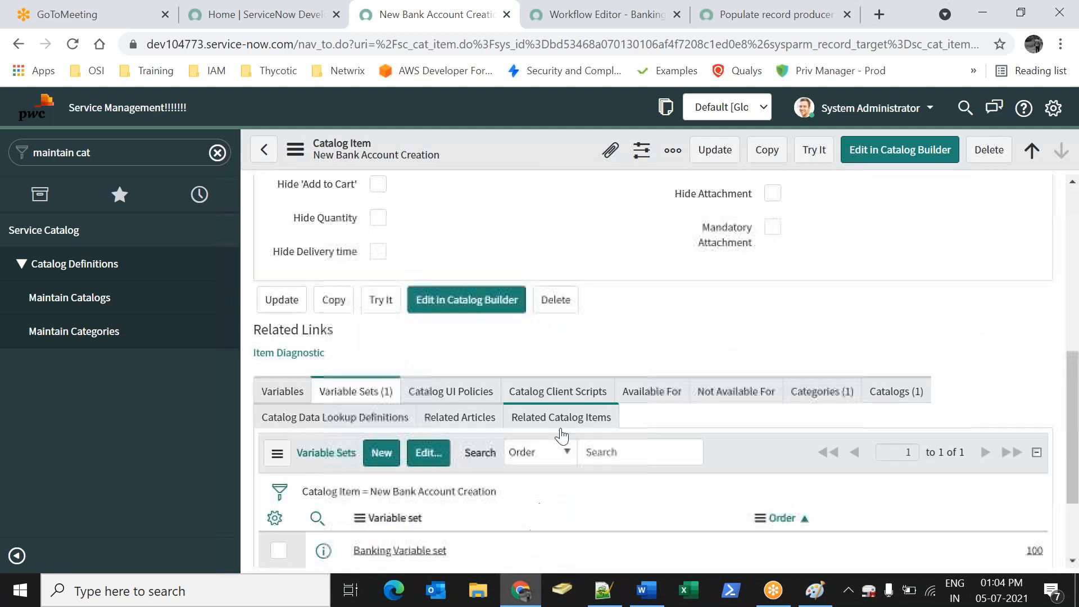
scroll(345, 430, "down", 2)
scroll(327, 356, "up", 4)
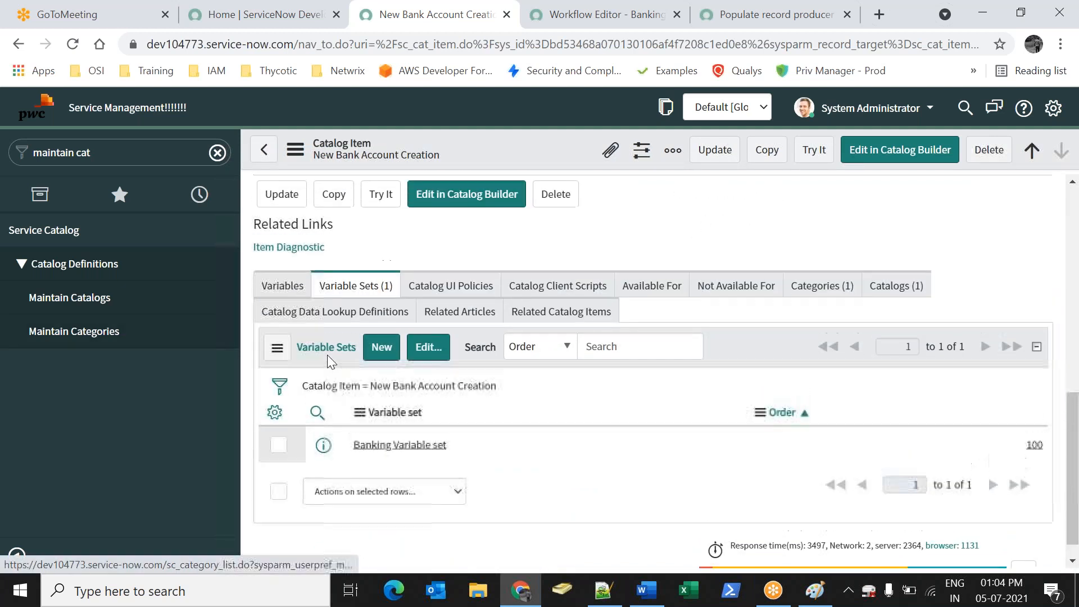
Set Workflow to Banking Workflow, clear Execution Plan, and save the item
left_click(382, 243)
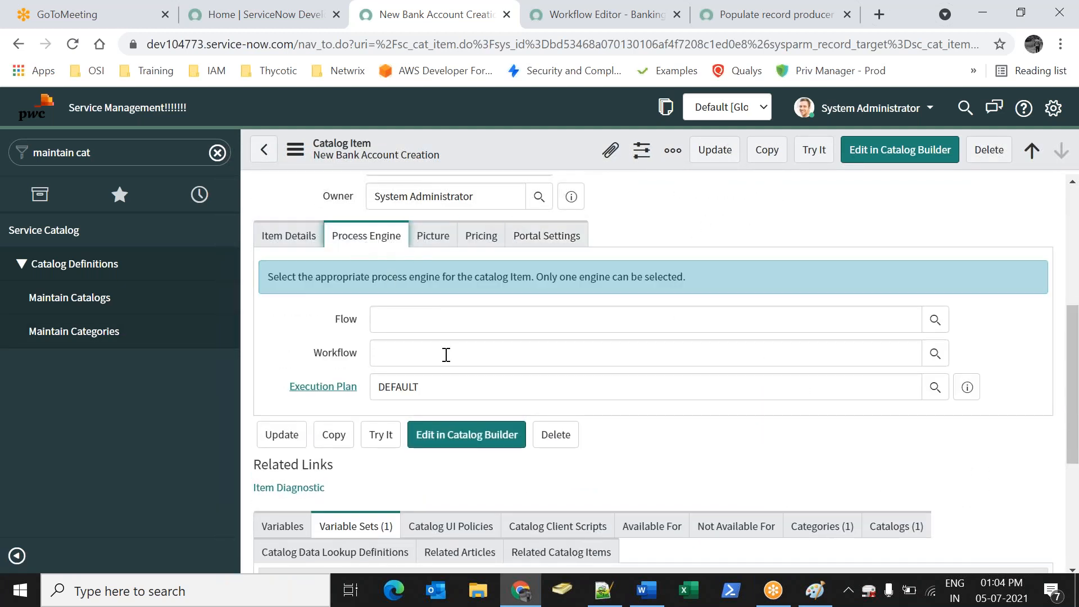
left_click(910, 352)
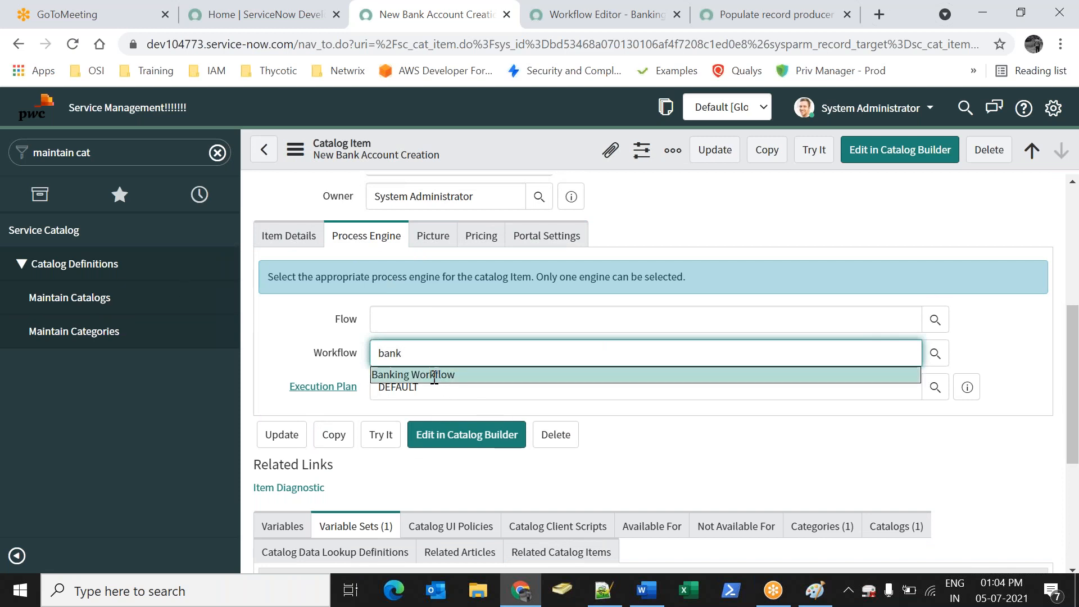
key("Return")
left_click(404, 389)
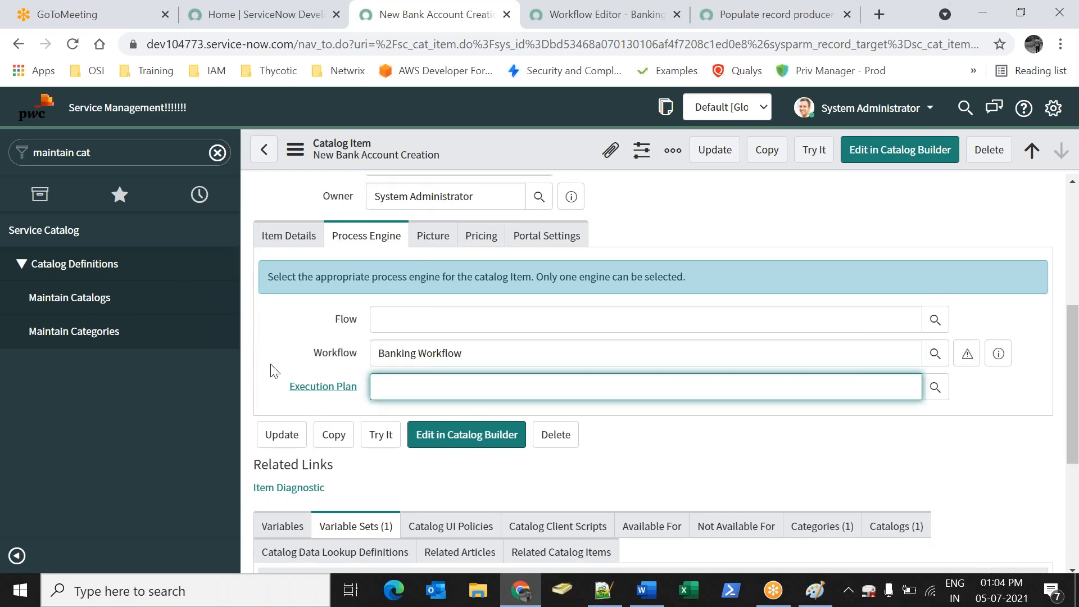
right_click(525, 157)
left_click(554, 174)
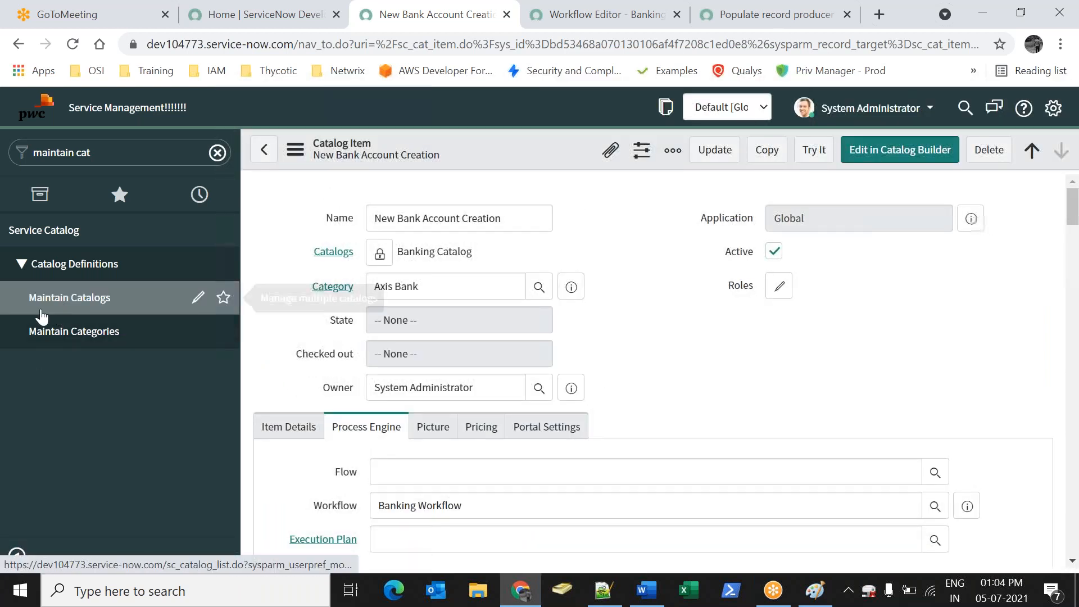
Open the New Bank Account Creation order form via 'service ca', Banking Catalog, Axis Bank
left_click(84, 308)
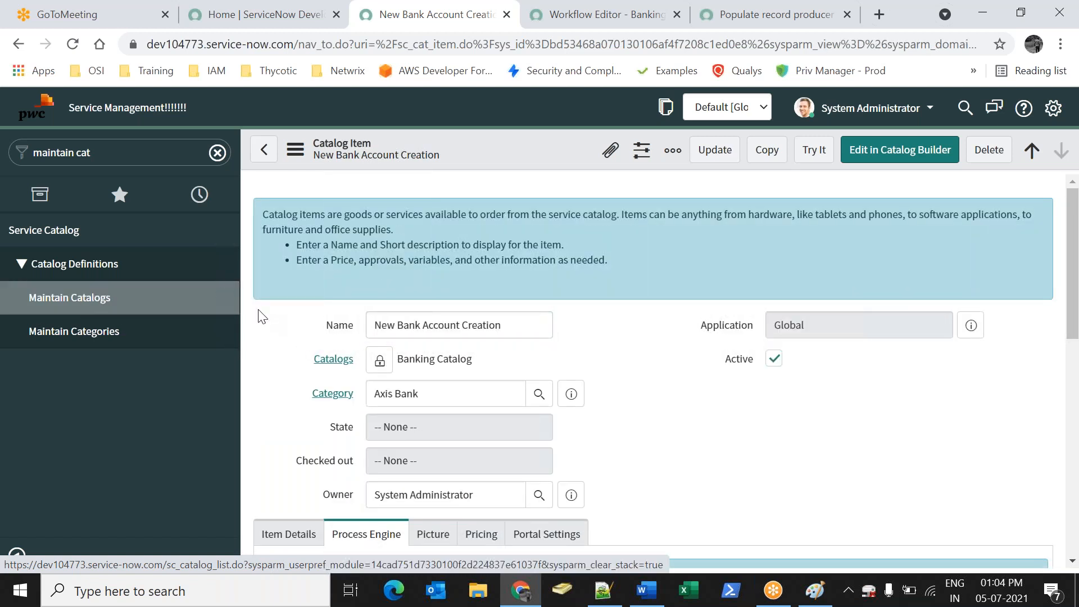
left_click(118, 148)
type("se")
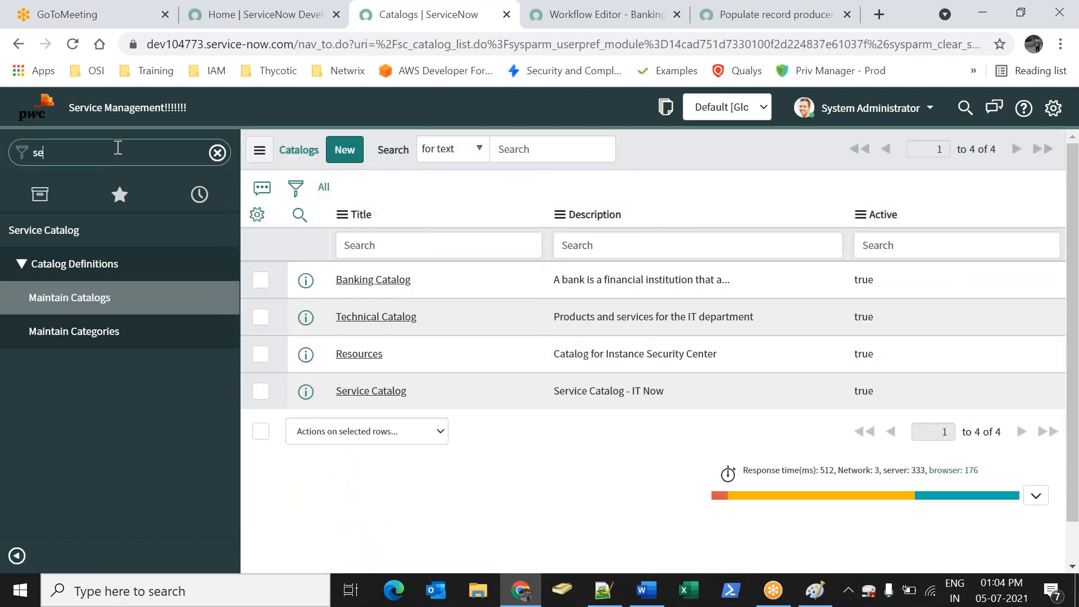
type("rvice ca")
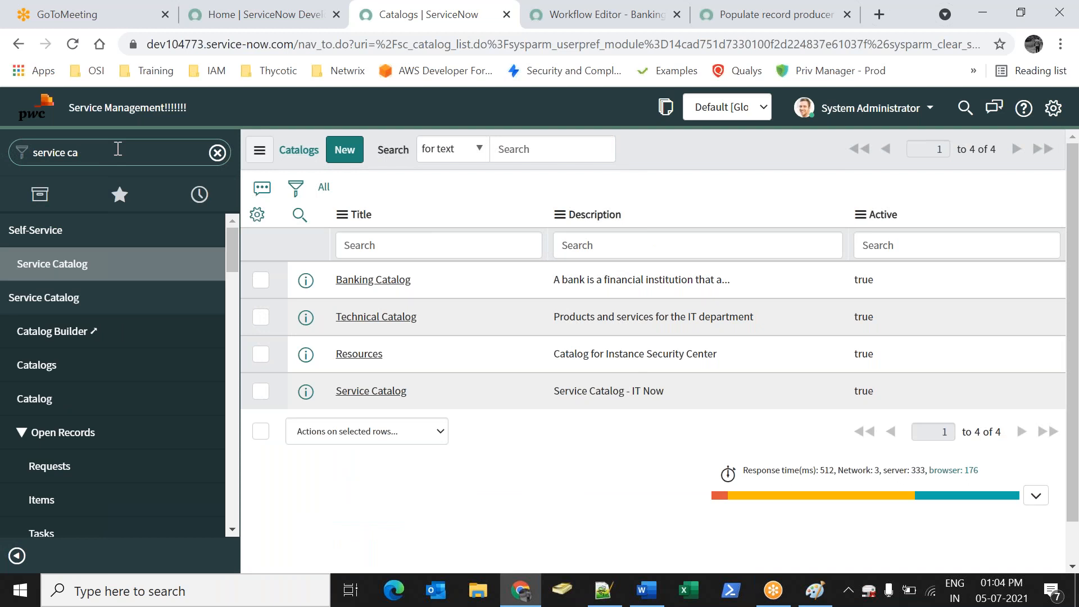
left_click(67, 365)
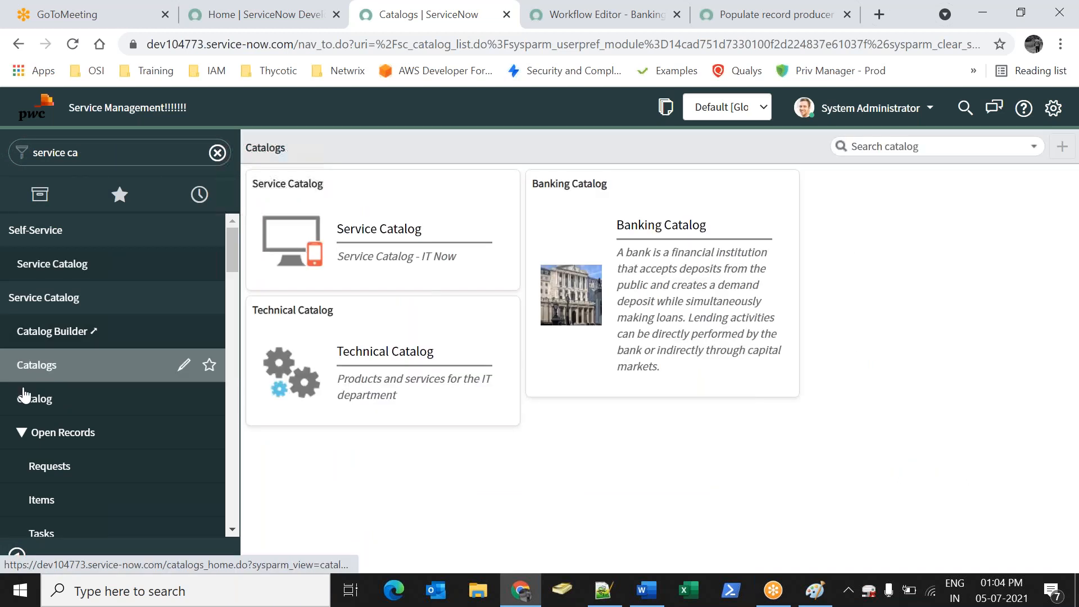
left_click(641, 317)
left_click(913, 216)
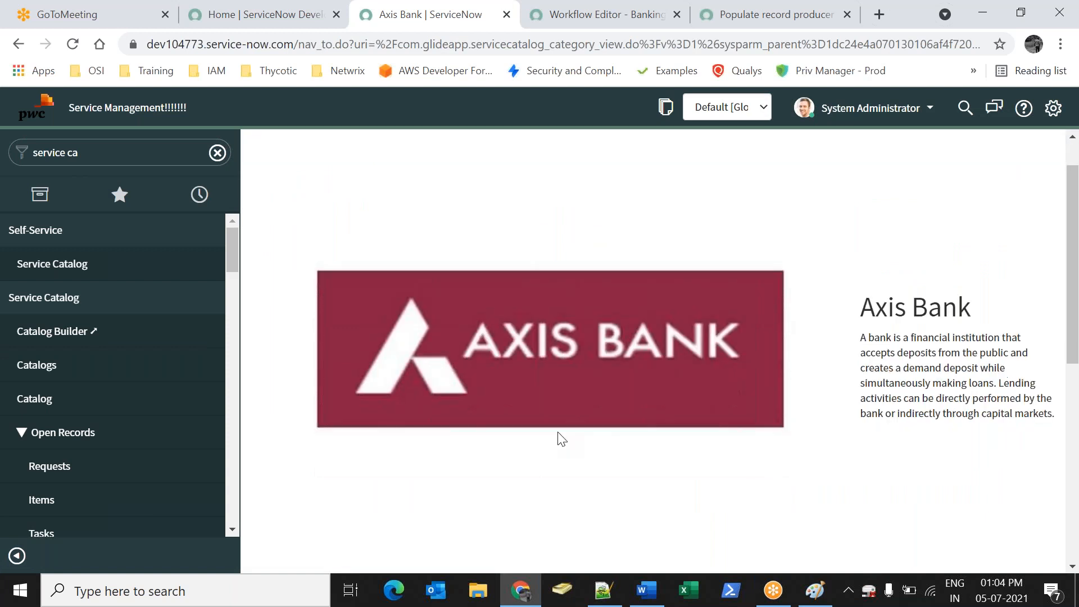
scroll(557, 436, "down", 10)
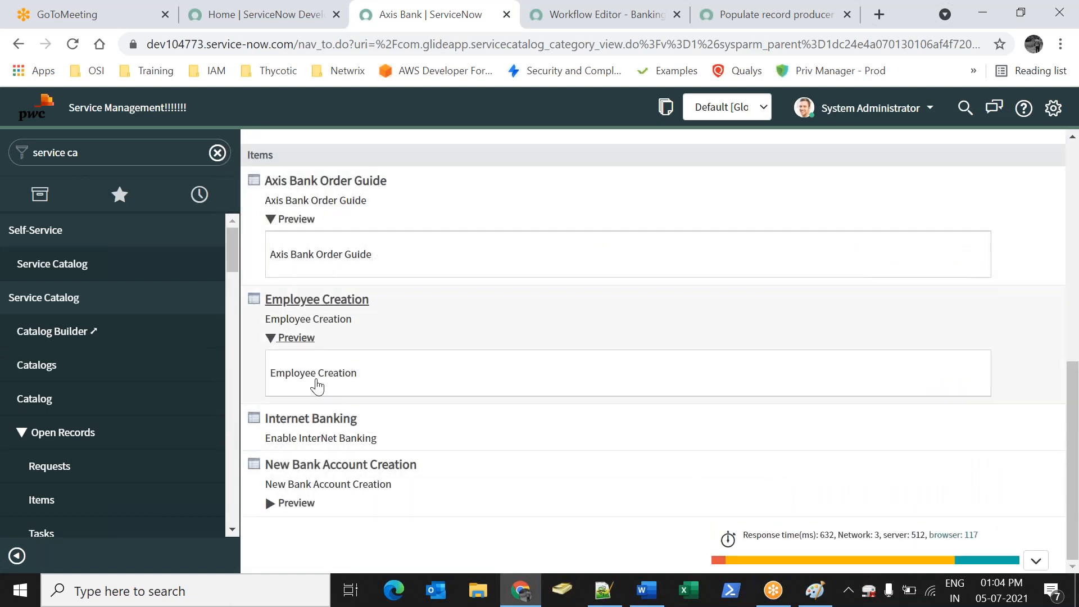
left_click(313, 470)
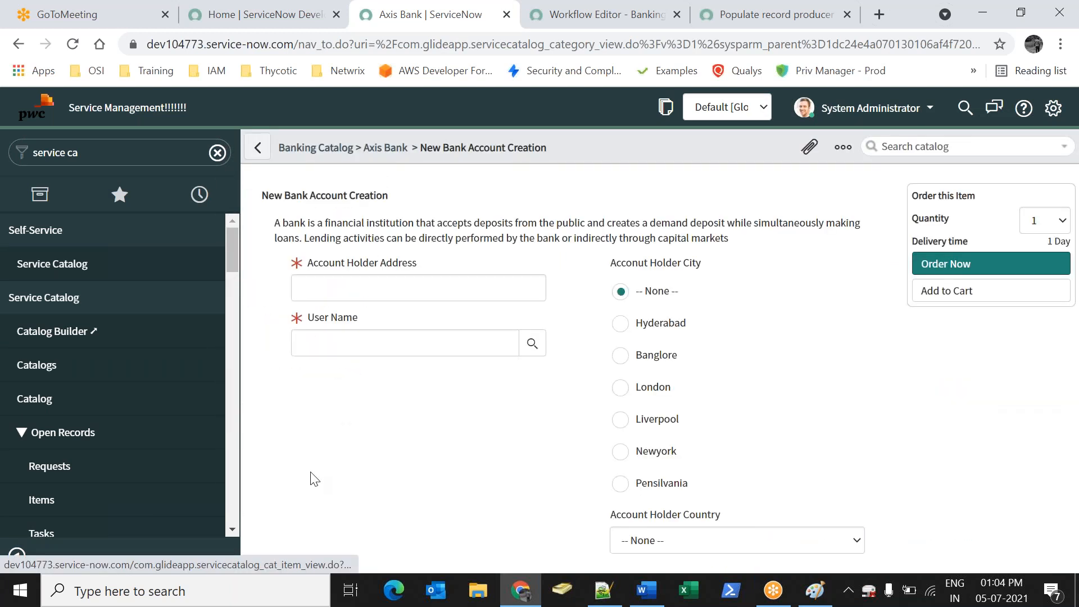
Order the item for a chosen user with city Liverpool and country USA
left_click(526, 343)
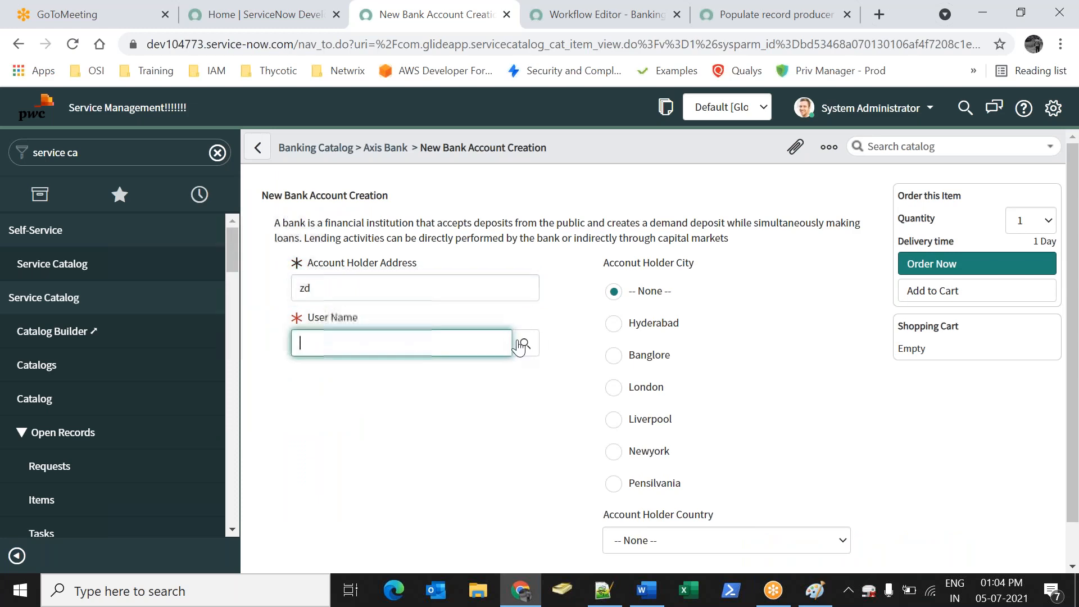
left_click(99, 358)
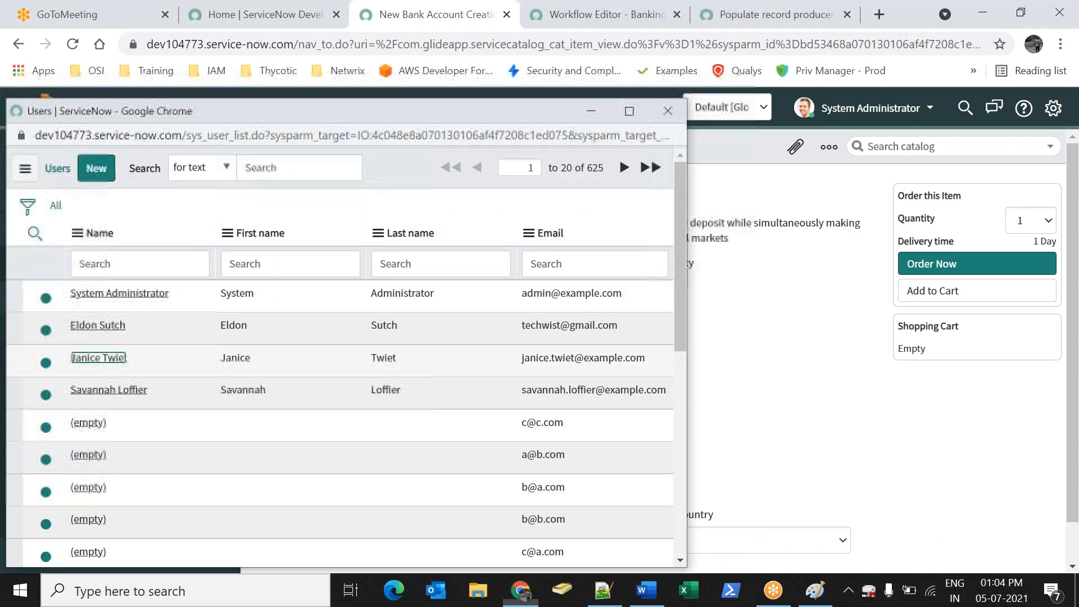
left_click(649, 420)
left_click(683, 541)
left_click(674, 504)
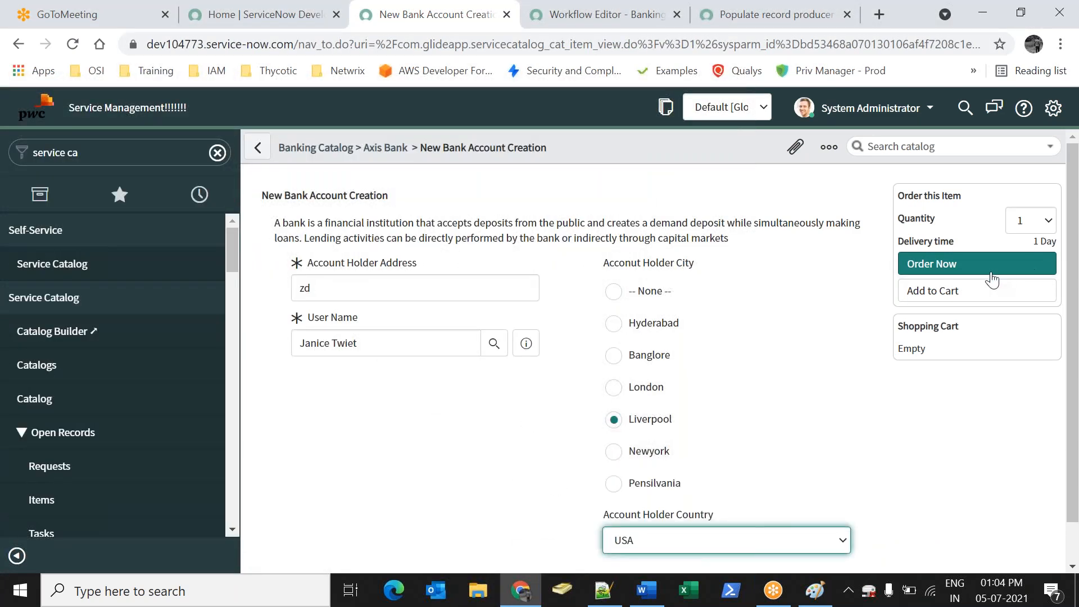
left_click(974, 274)
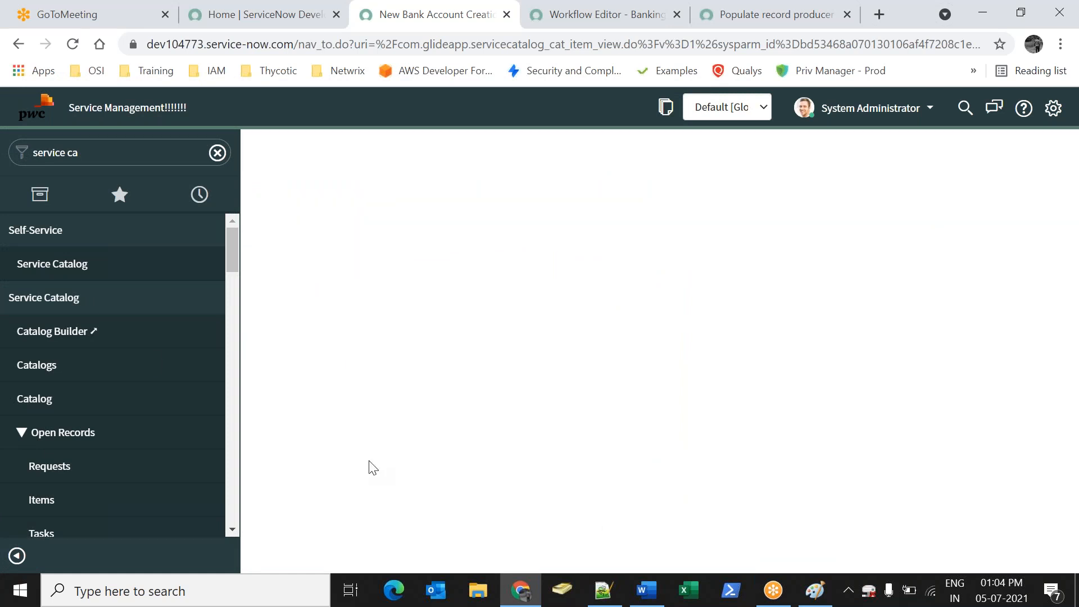
Expand the order's stage details to check approvers and the pending Request Approved stage
left_click(627, 362)
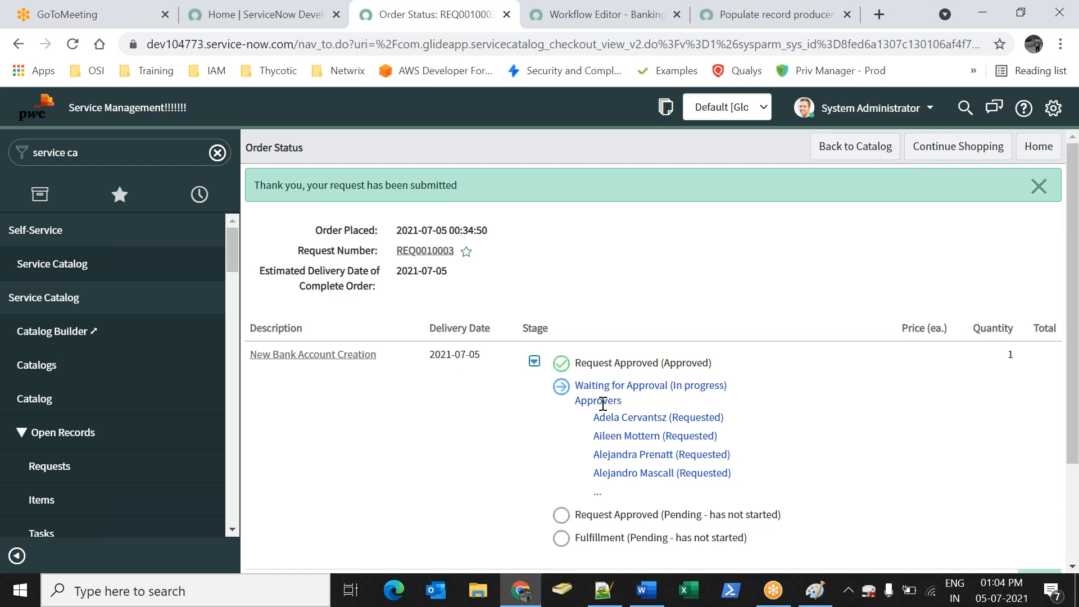
scroll(702, 351, "down", 2)
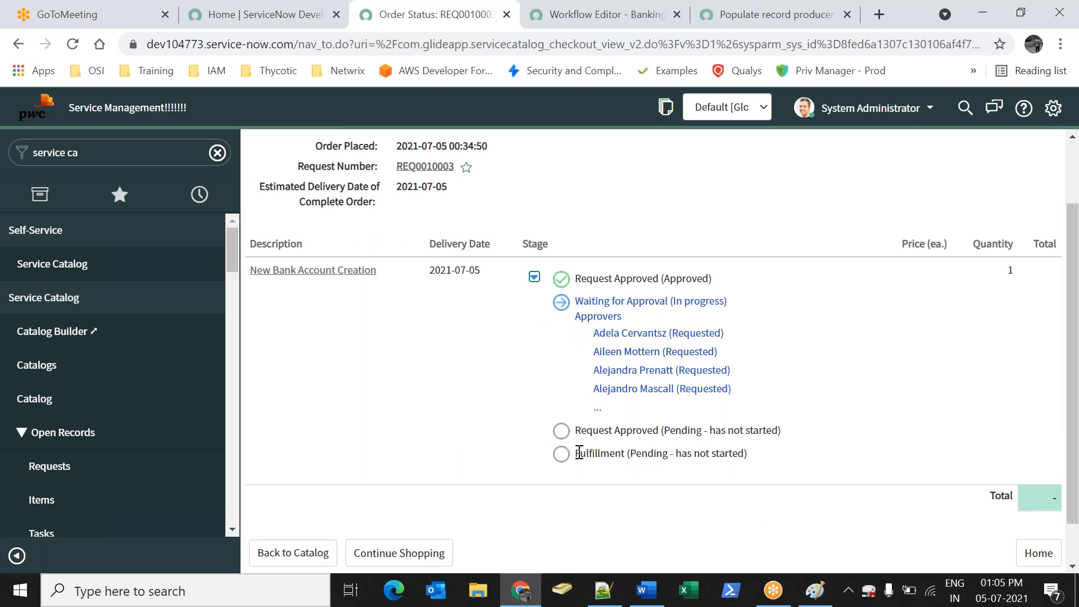
left_click(561, 440)
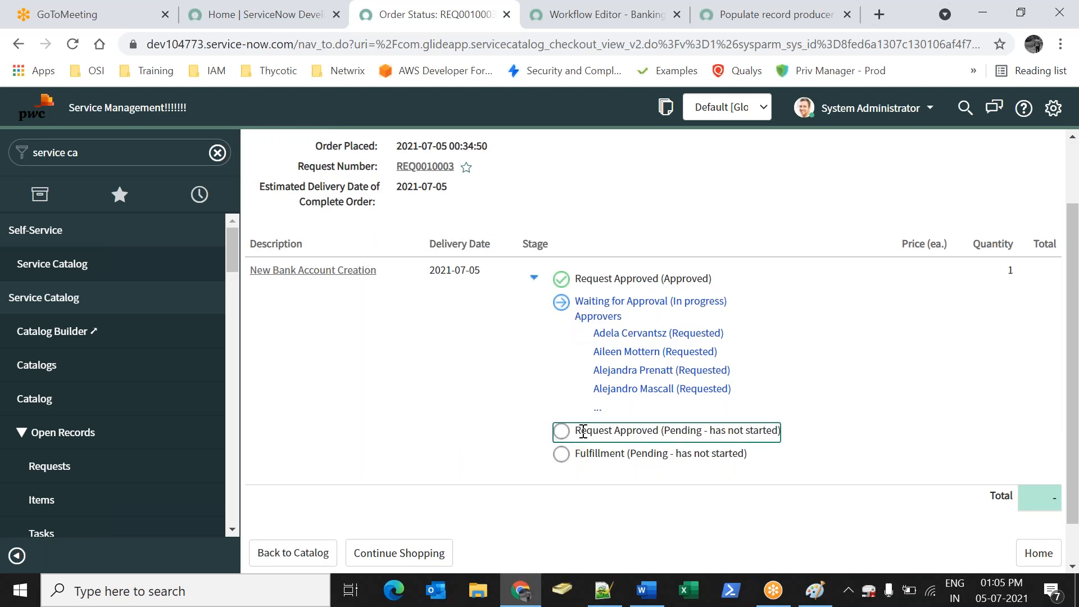
scroll(363, 505, "up", 2)
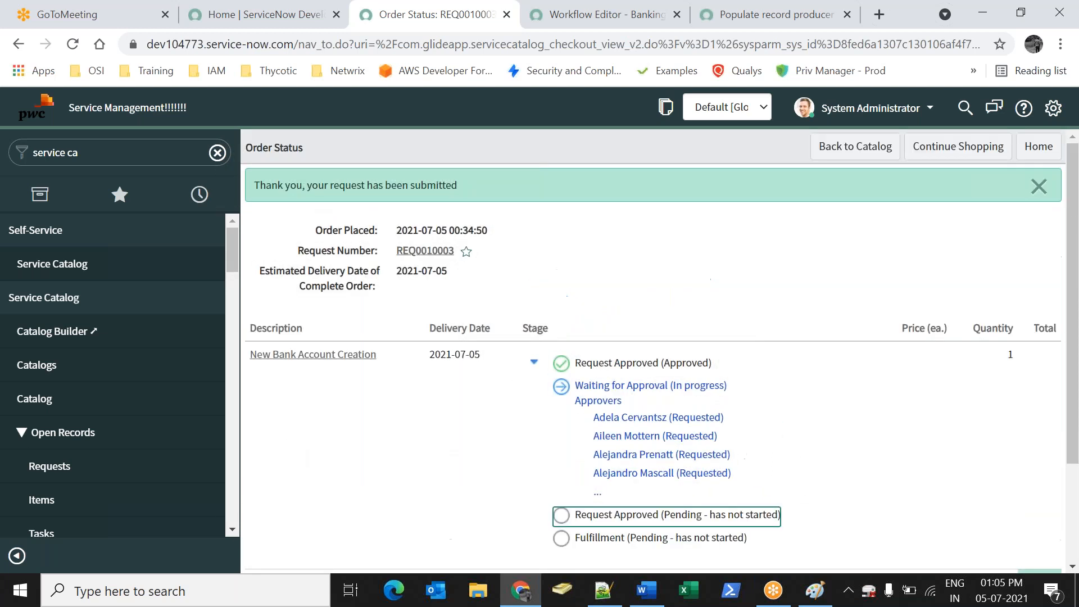
Open the submitted request's record
left_click(422, 251)
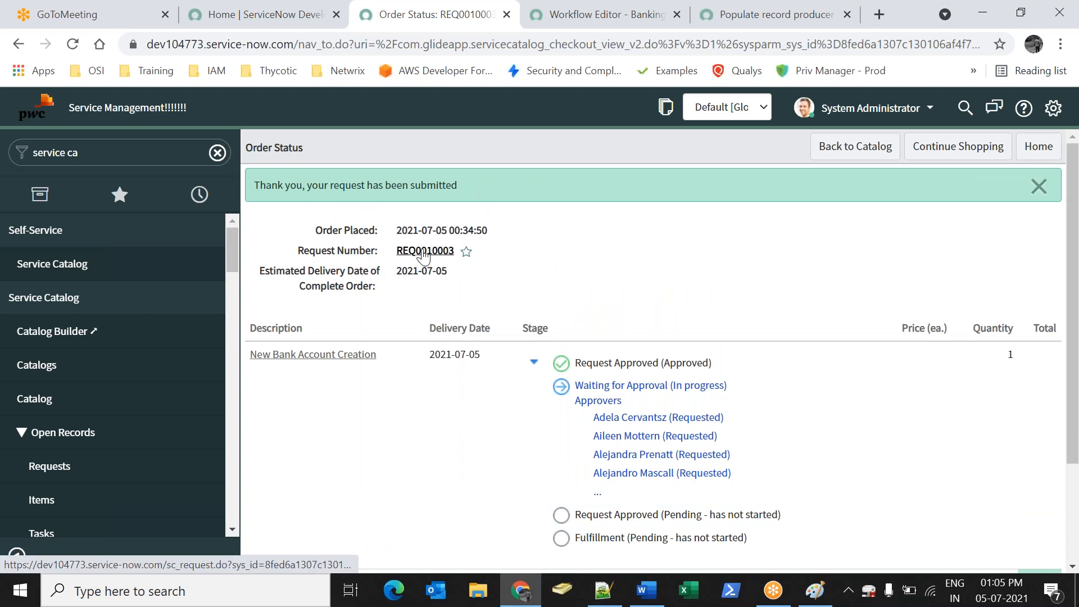
left_click(412, 251)
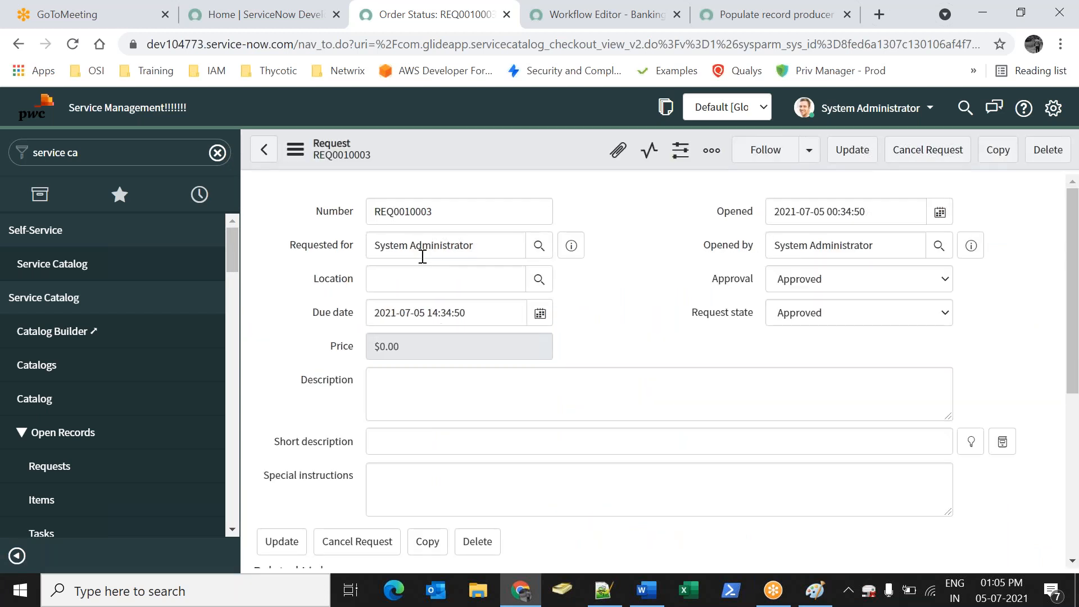
scroll(427, 263, "down", 4)
scroll(568, 320, "up", 4)
scroll(629, 344, "down", 4)
Open the requested item and show its running Banking Workflow
left_click_drag(452, 449, 388, 450)
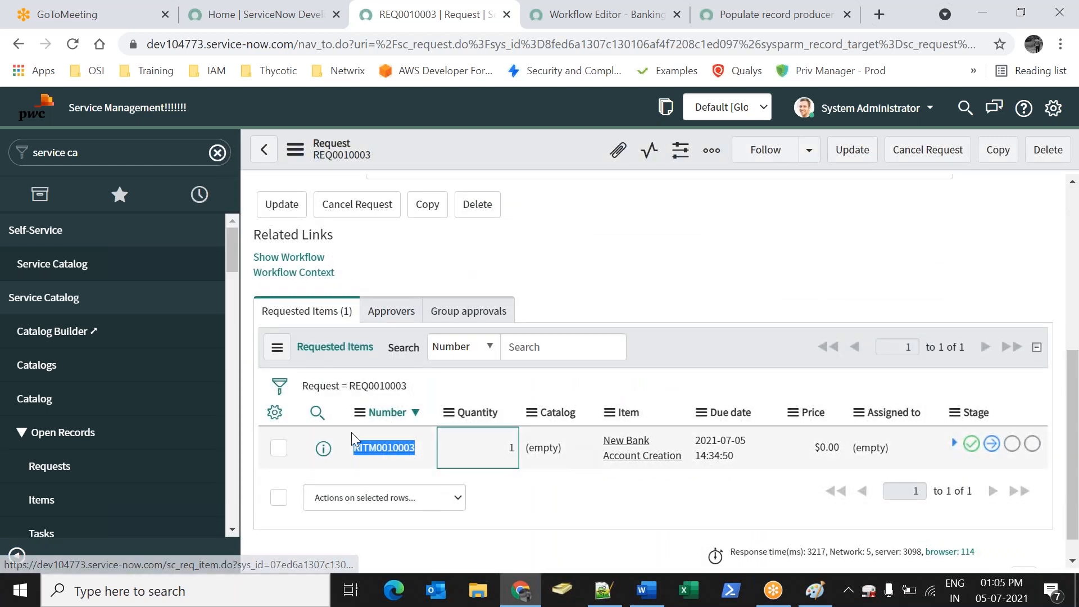
left_click(368, 447)
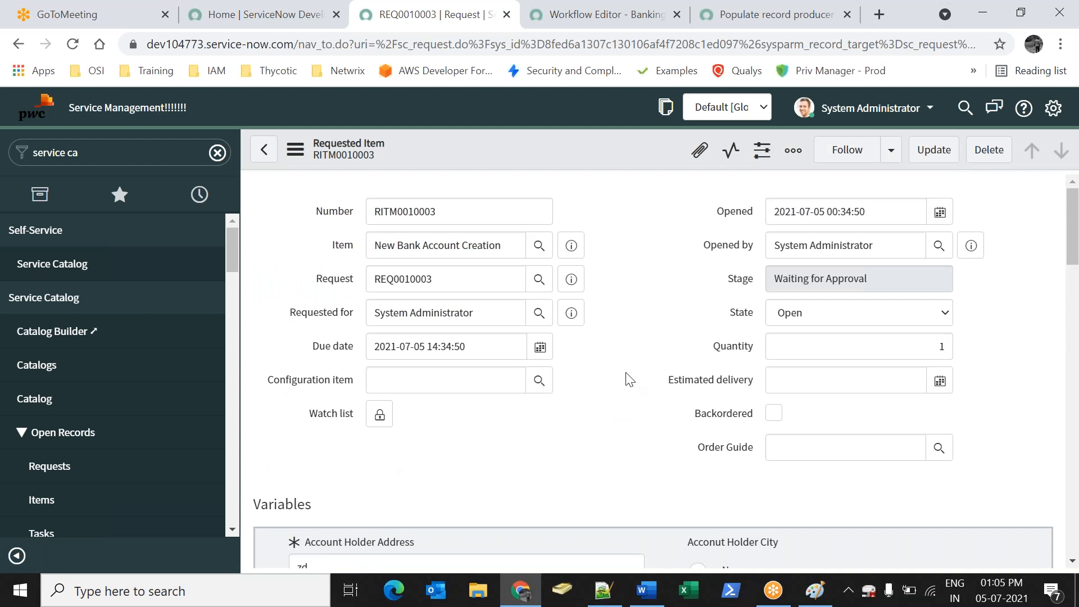
scroll(645, 329, "down", 8)
scroll(645, 332, "down", 6)
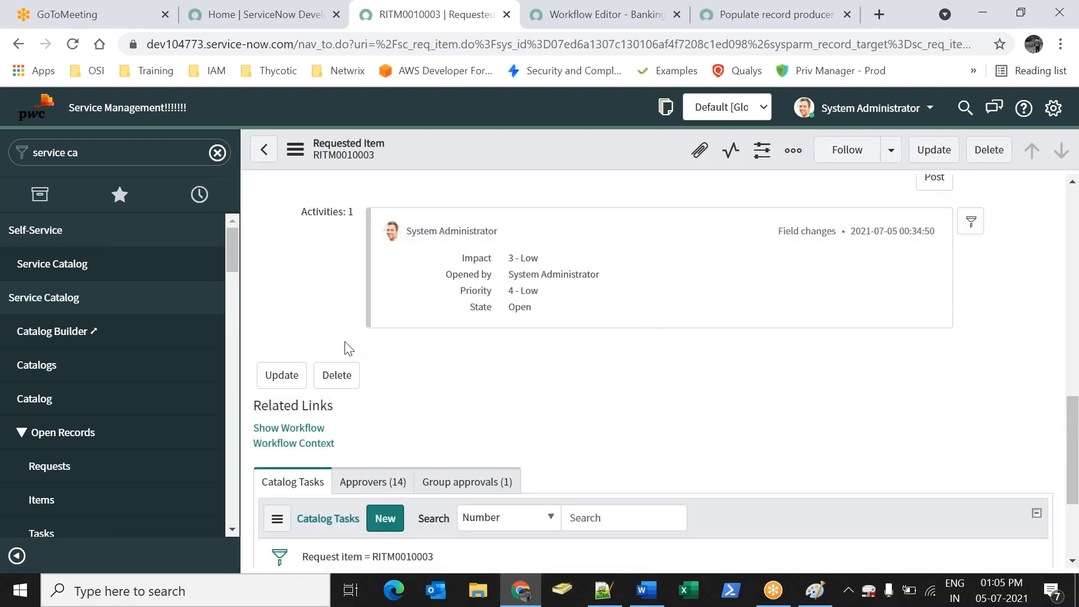
left_click(317, 430)
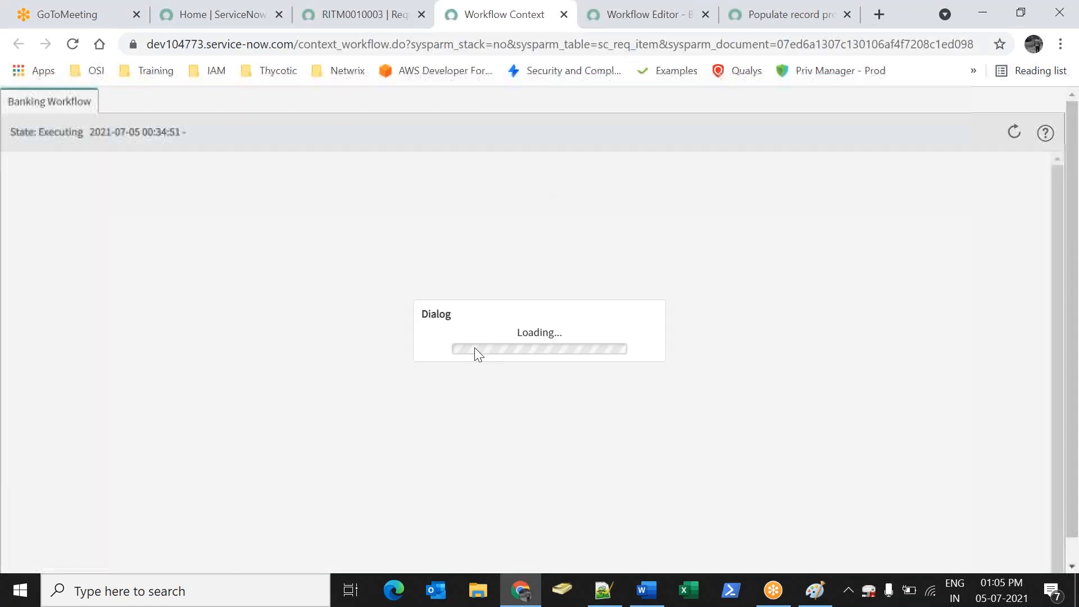
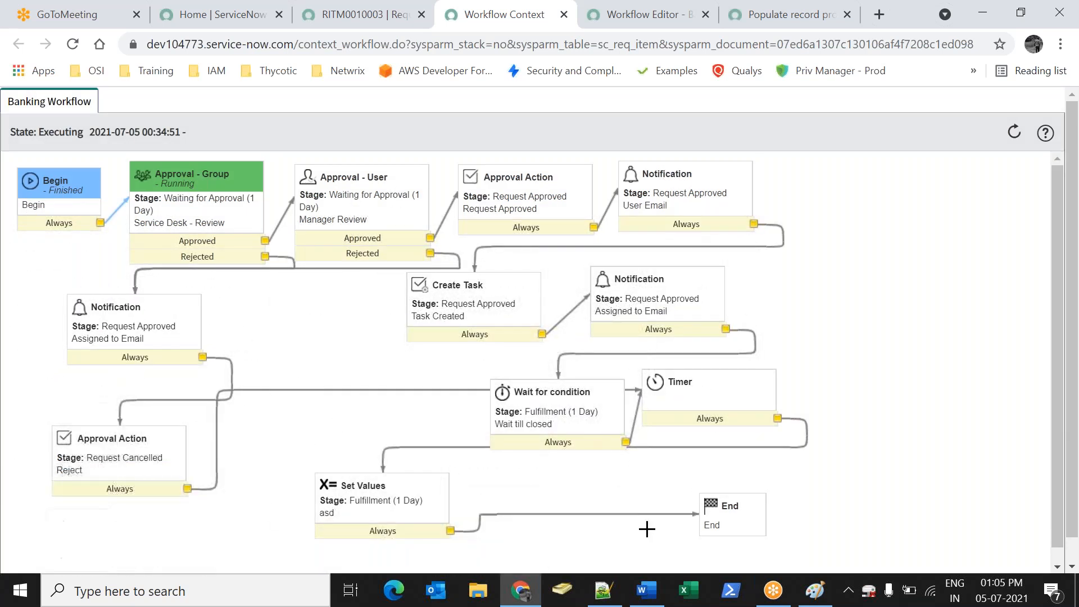
Set the first pending approval on RITM0010003 to Approved and save the record
left_click(321, 21)
scroll(705, 390, "up", 15)
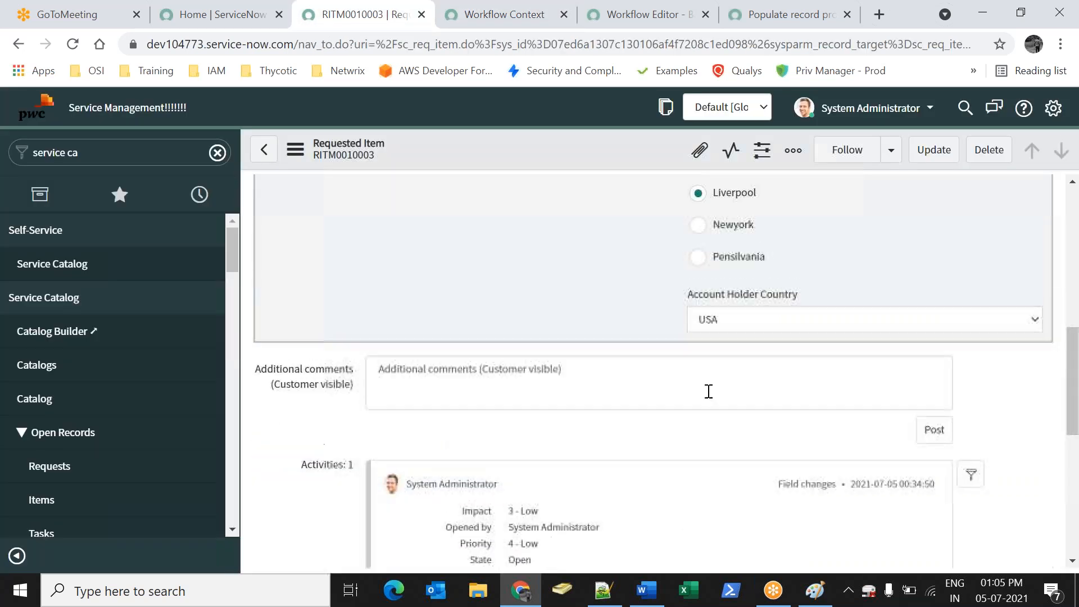
scroll(651, 371, "down", 15)
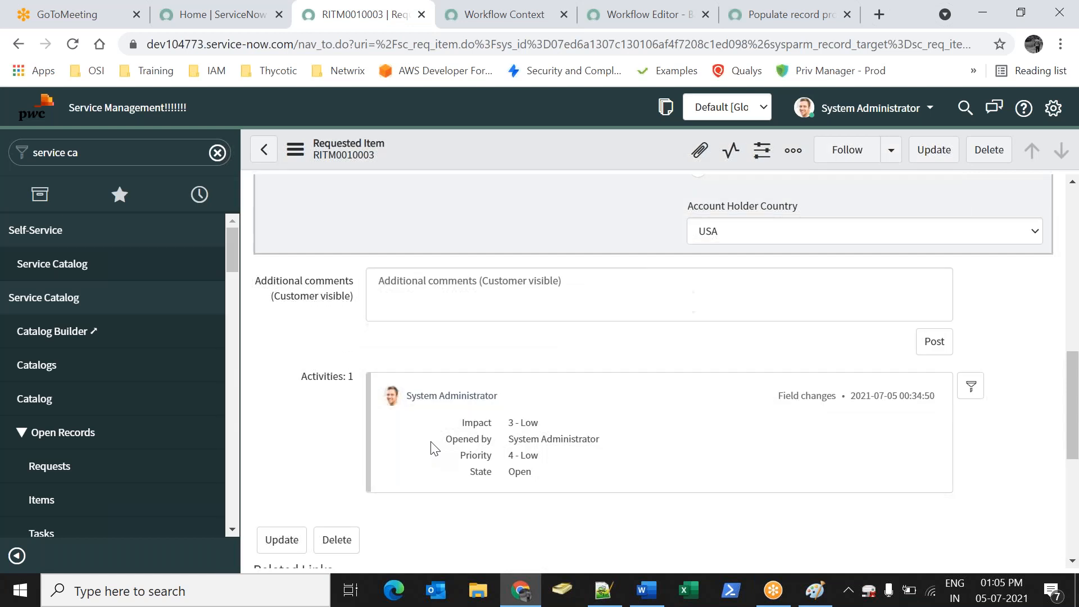
left_click_drag(369, 313, 358, 313)
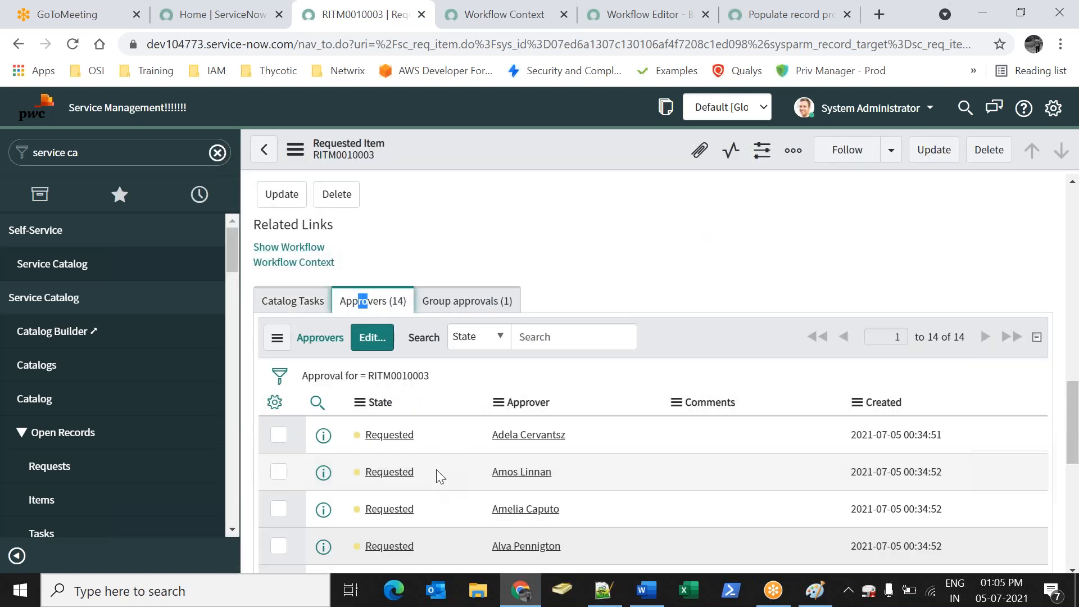
double_click(429, 447)
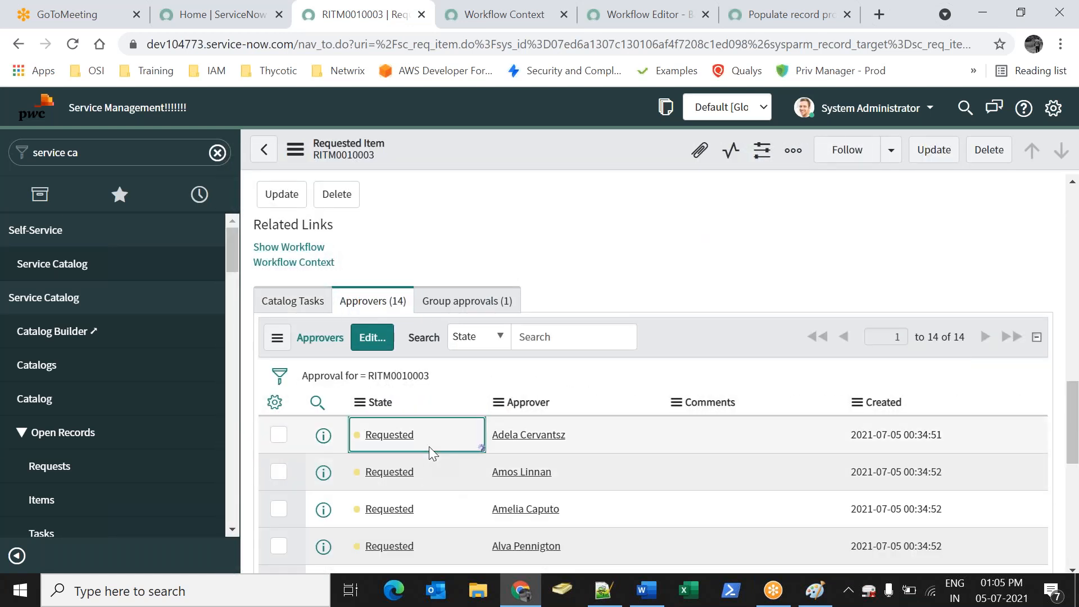
left_click(430, 444)
left_click(416, 494)
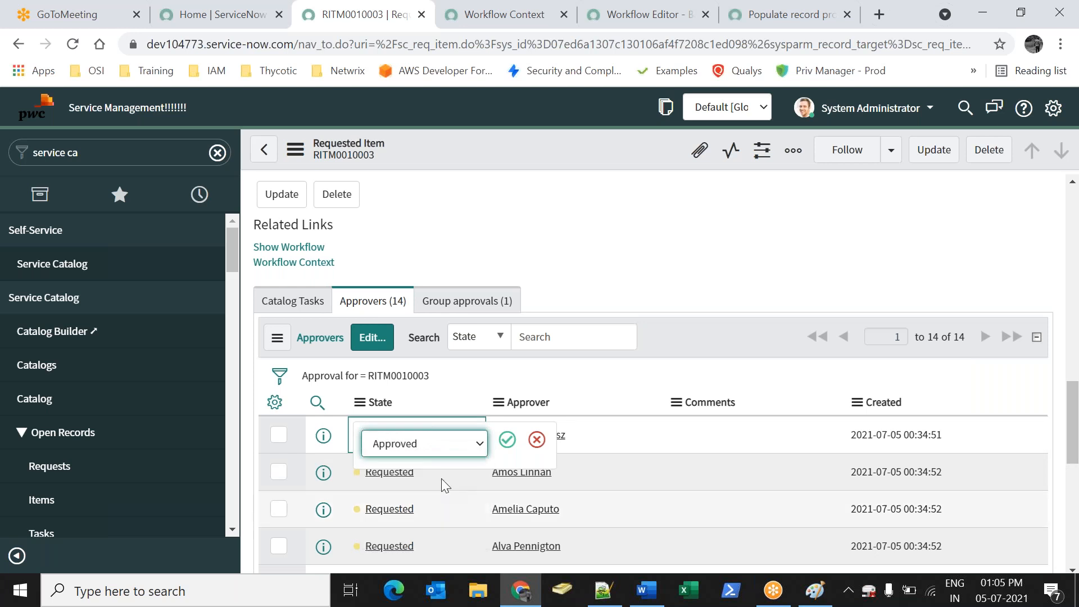
left_click(507, 439)
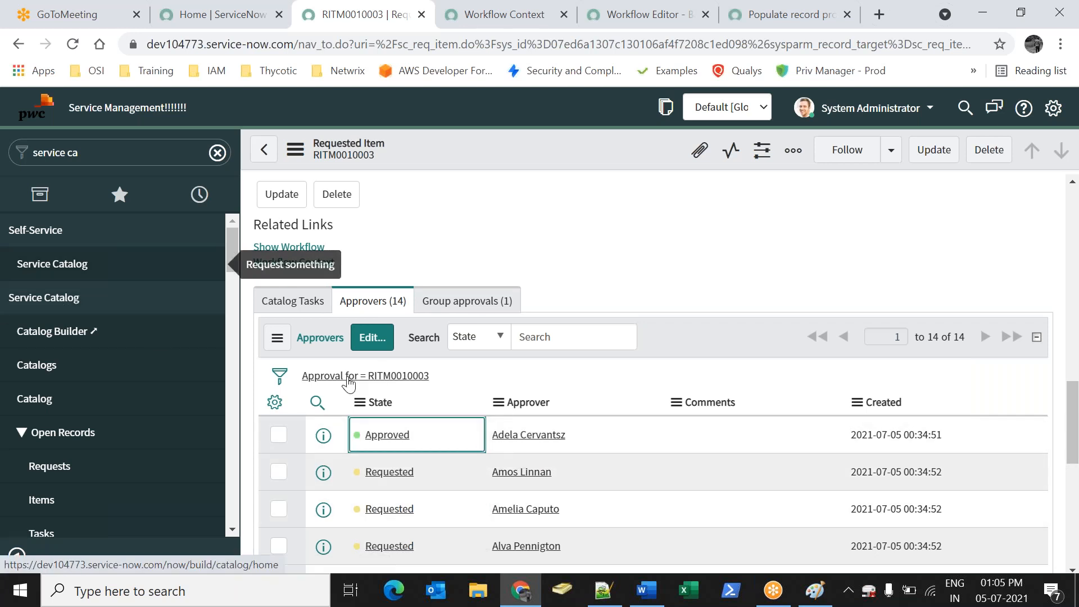
scroll(394, 225, "up", 5)
right_click(554, 175)
left_click(568, 183)
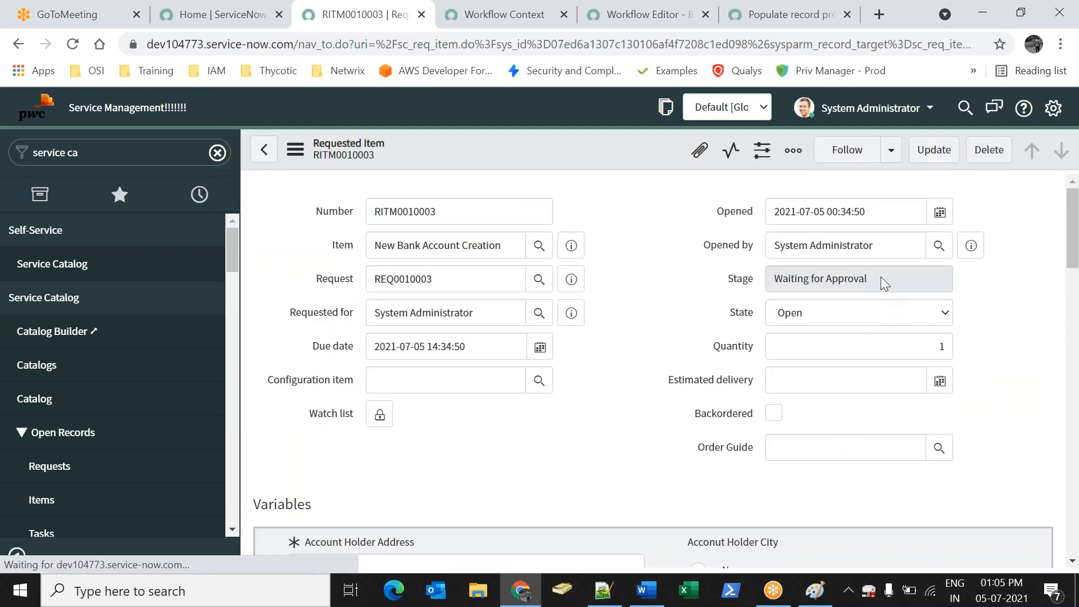
Find the remaining Requested approval and check the Banking Workflow diagram's progress
scroll(699, 397, "down", 8)
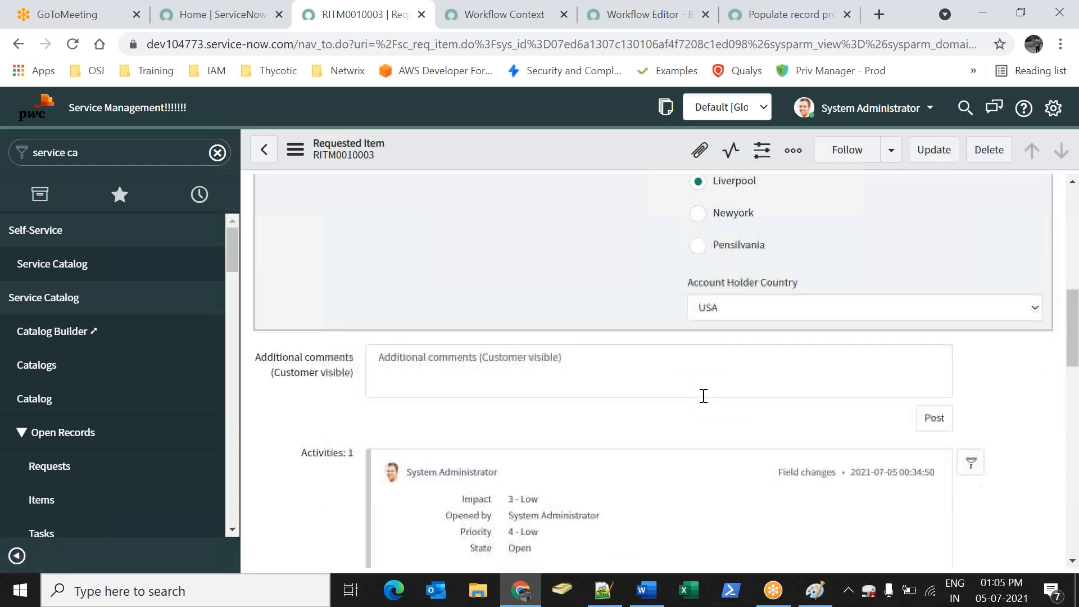
scroll(703, 396, "down", 5)
scroll(602, 403, "down", 5)
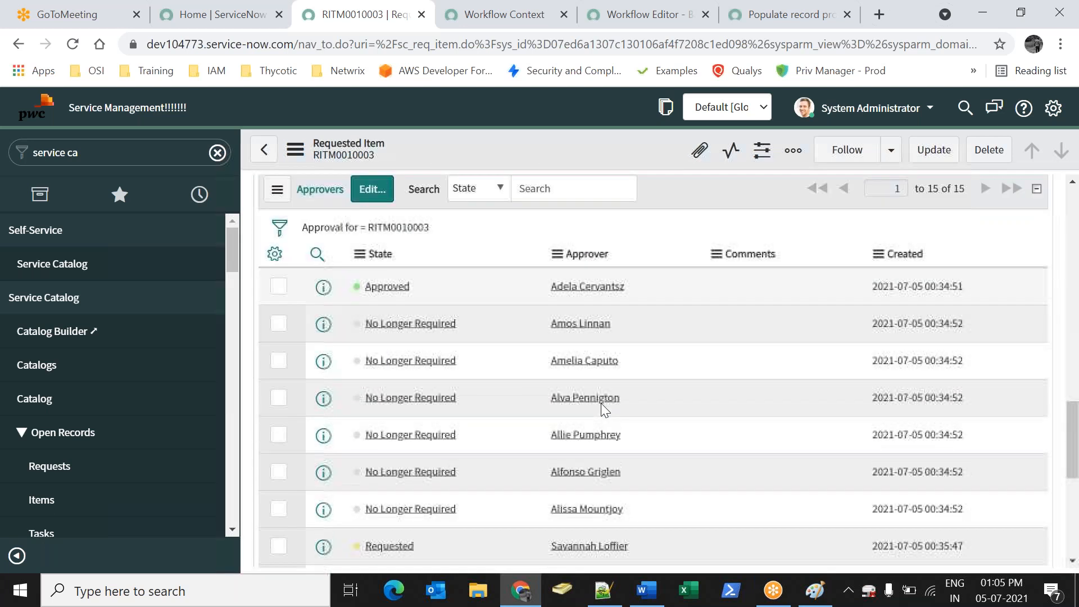
scroll(601, 402, "down", 5)
left_click(490, 290)
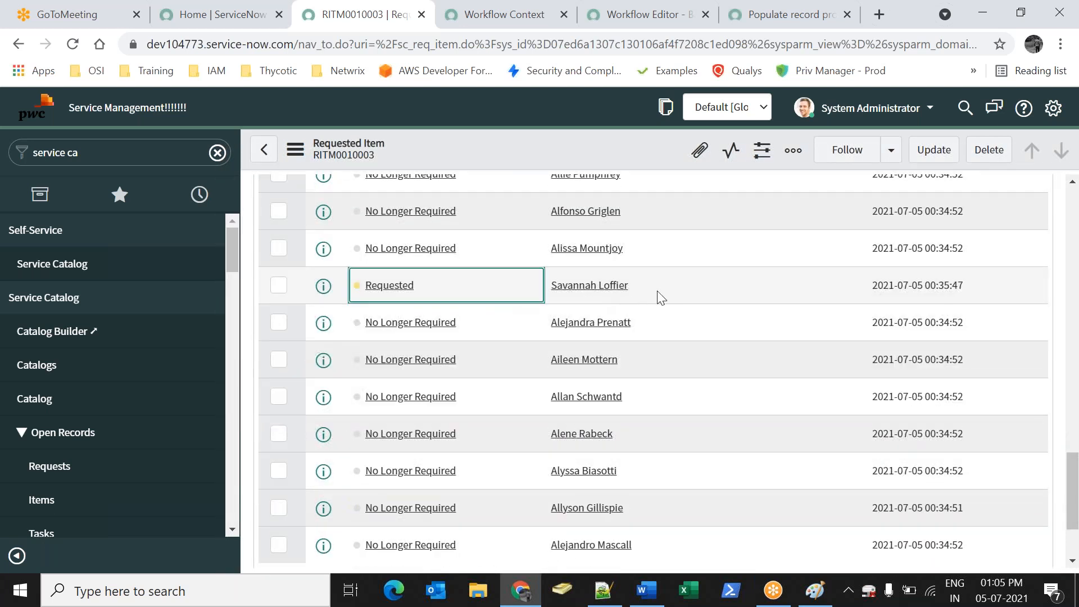
double_click(534, 296)
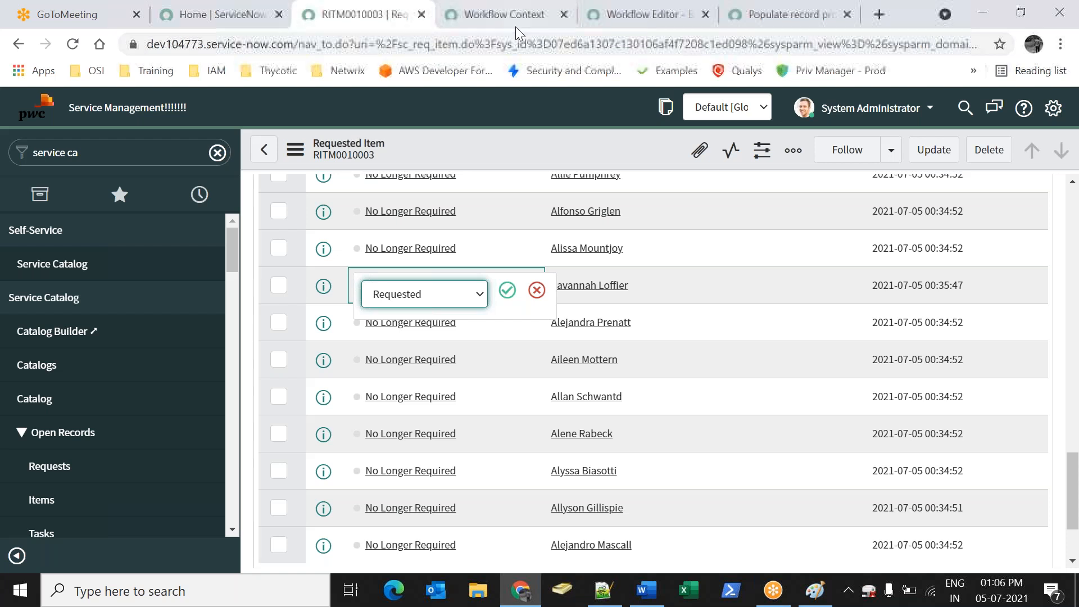
left_click(515, 15)
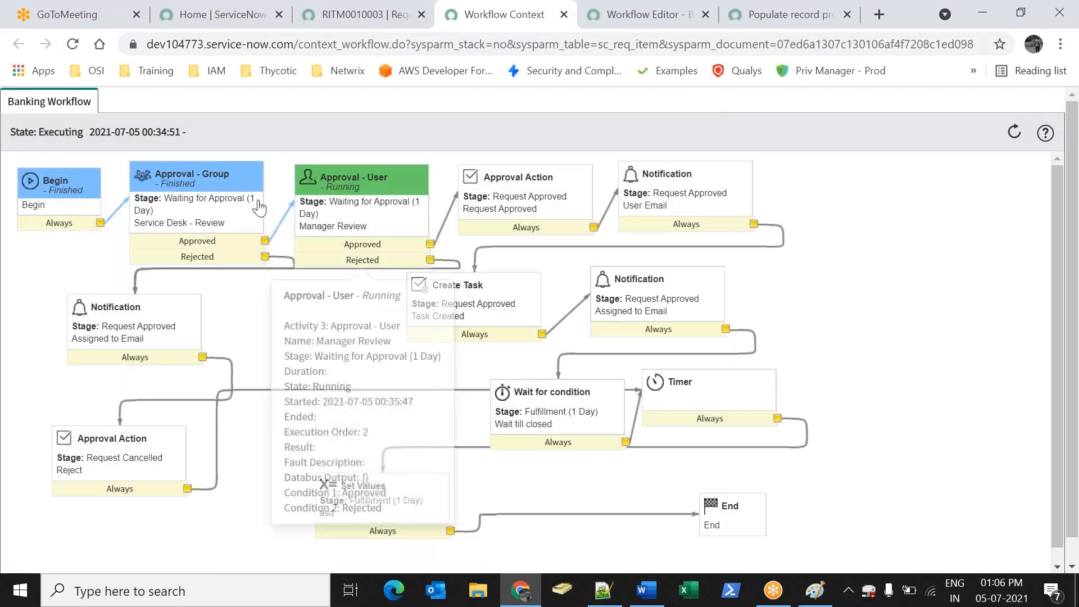
mouse_move(177, 191)
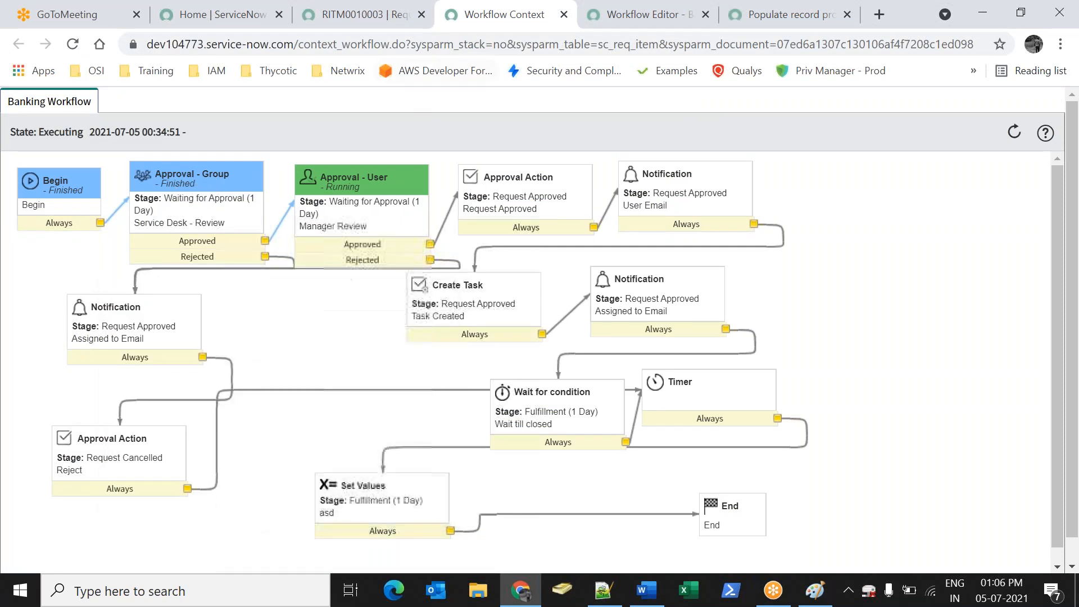
Set the remaining approval to Approved and save the requested item
left_click(359, 15)
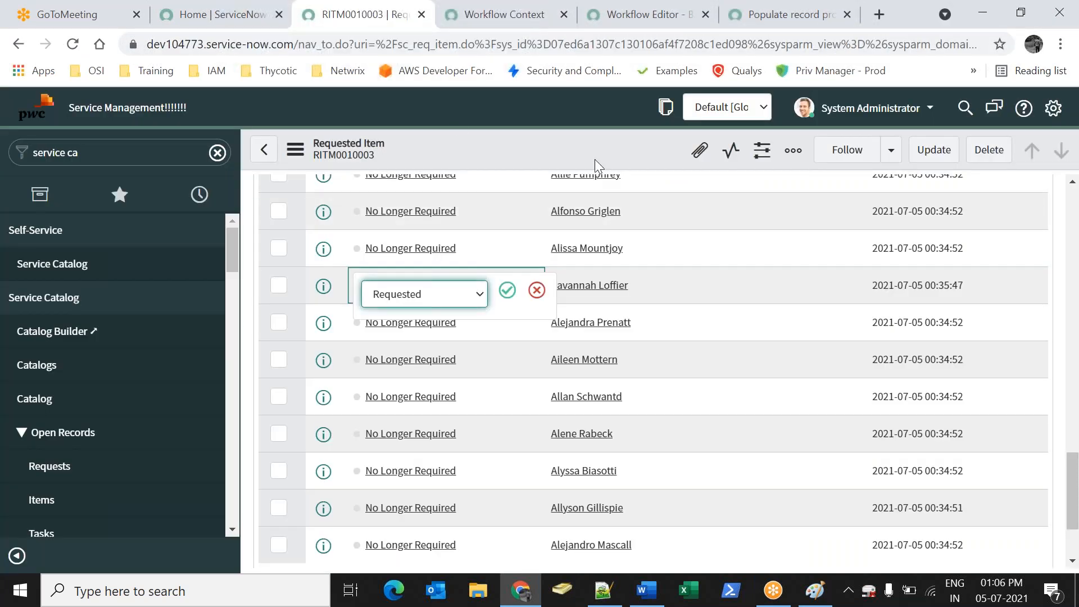
left_click(438, 295)
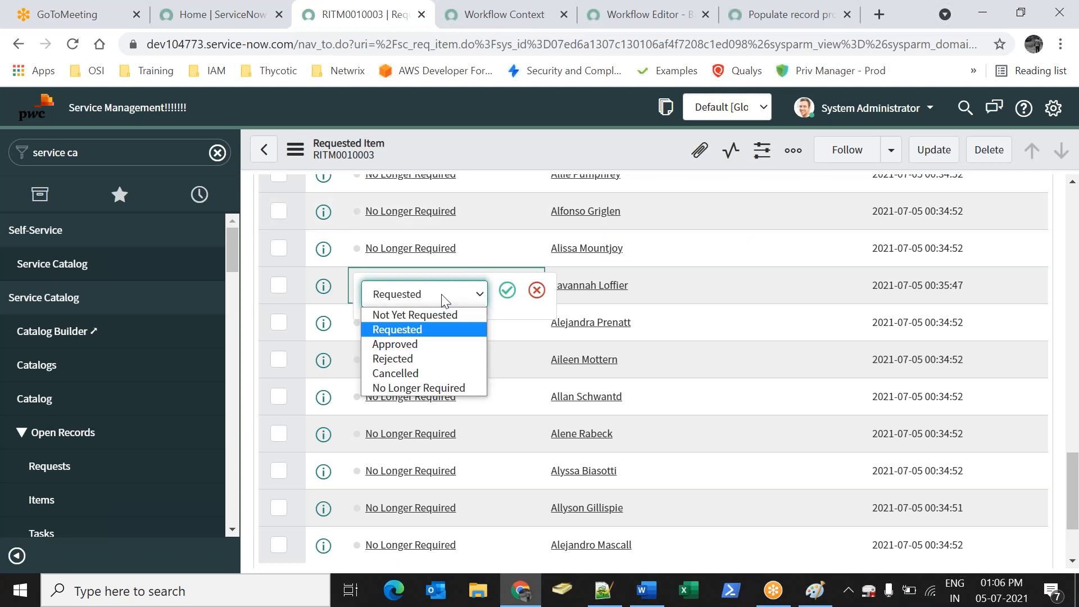
left_click(426, 344)
left_click(507, 290)
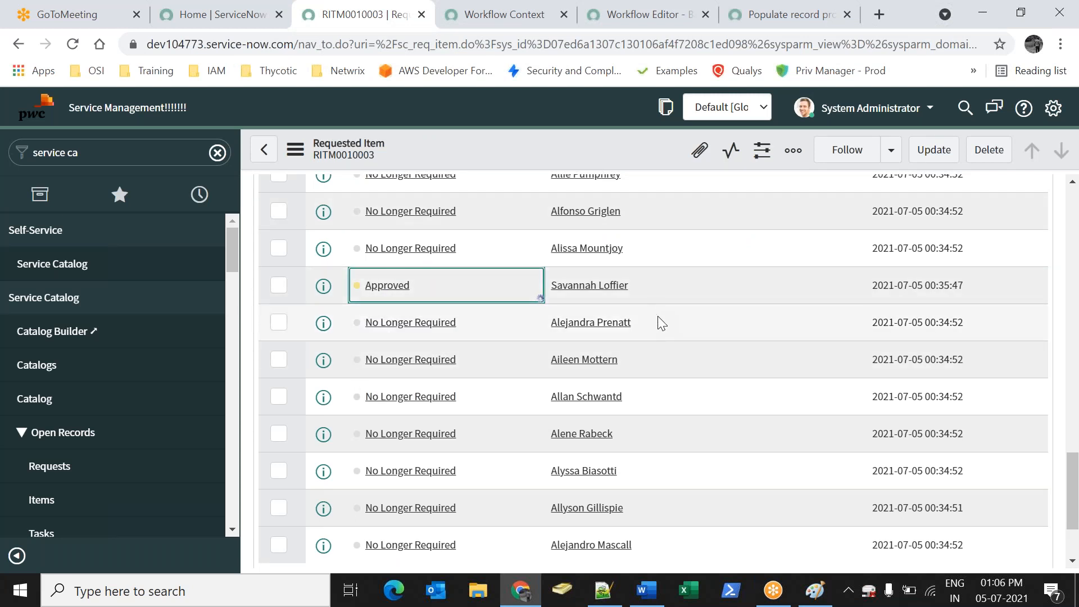
scroll(666, 253, "up", 10)
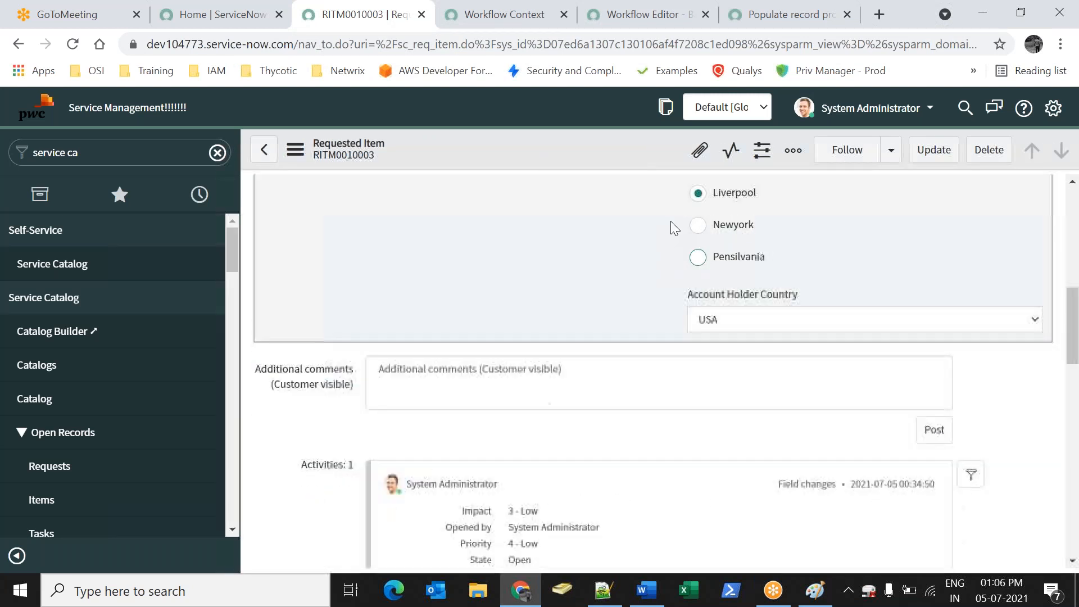
right_click(531, 148)
left_click(548, 156)
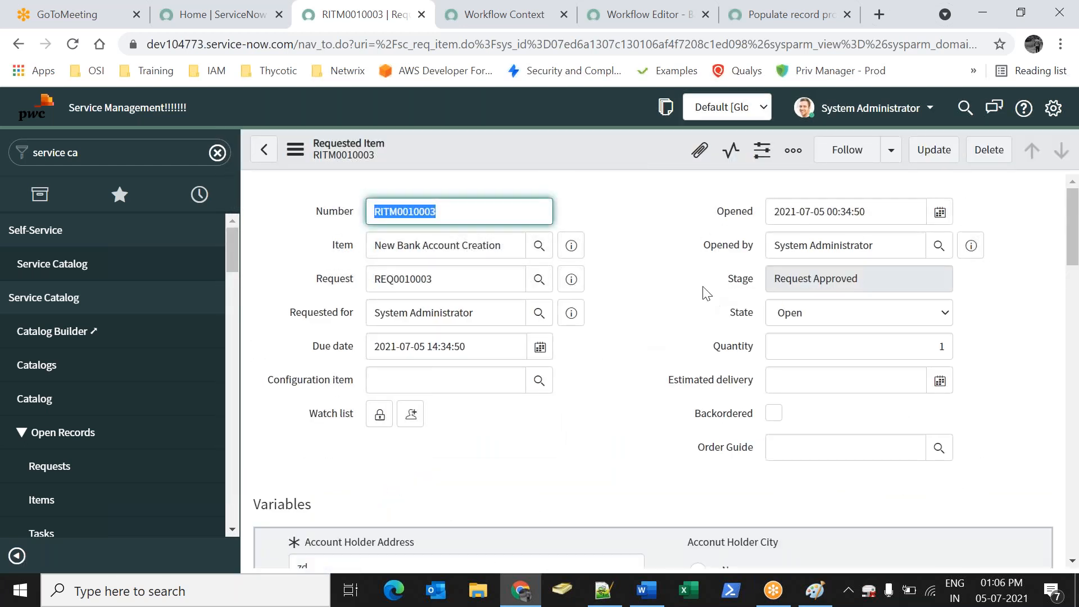
Check that the Banking Workflow diagram has advanced to its running Create Task step
left_click(886, 277)
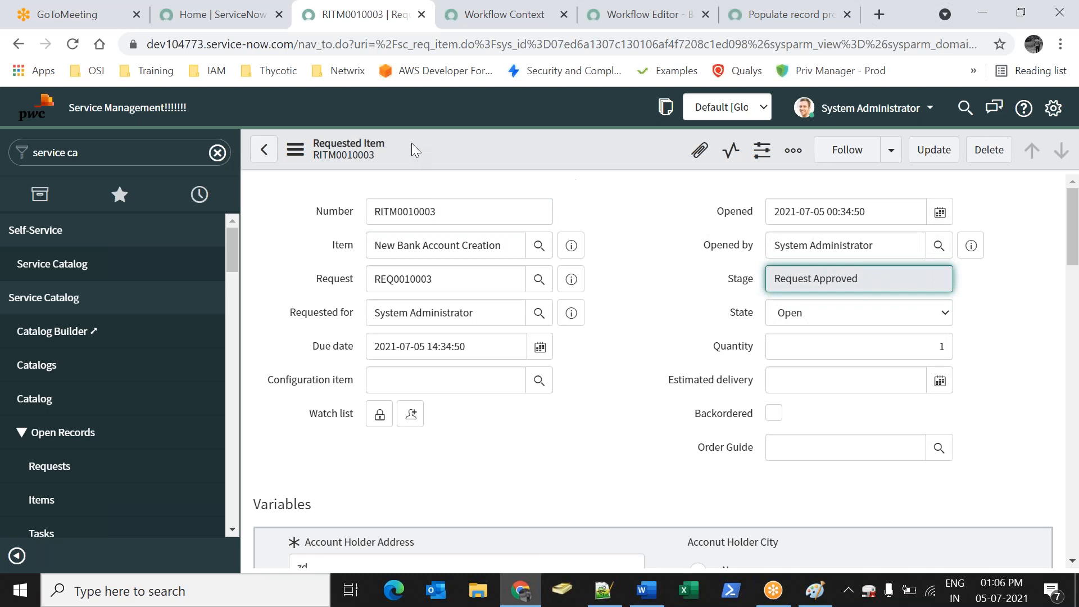
left_click(495, 14)
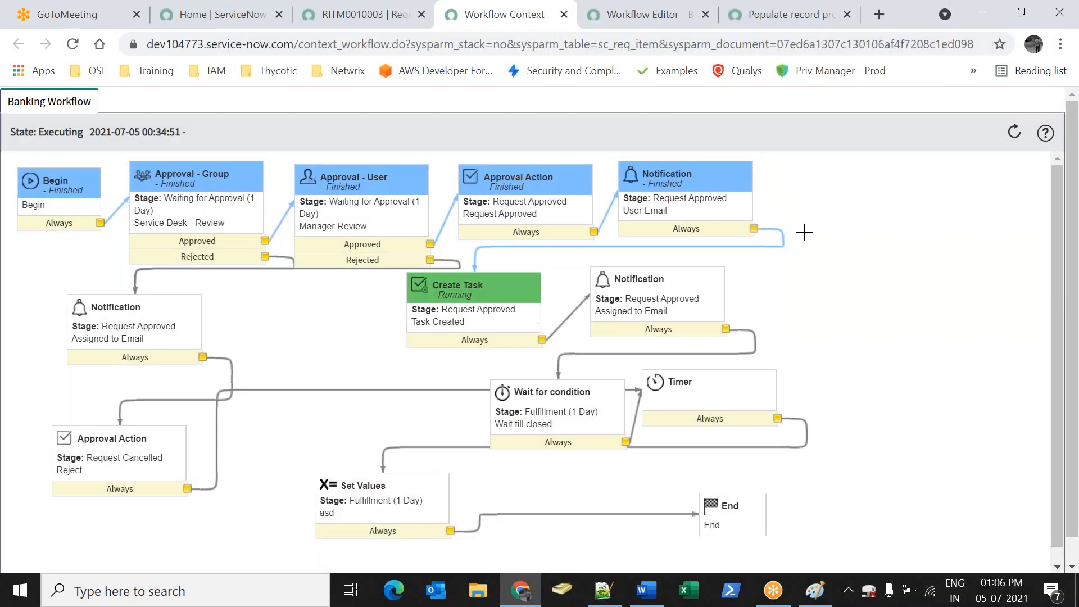
mouse_move(493, 321)
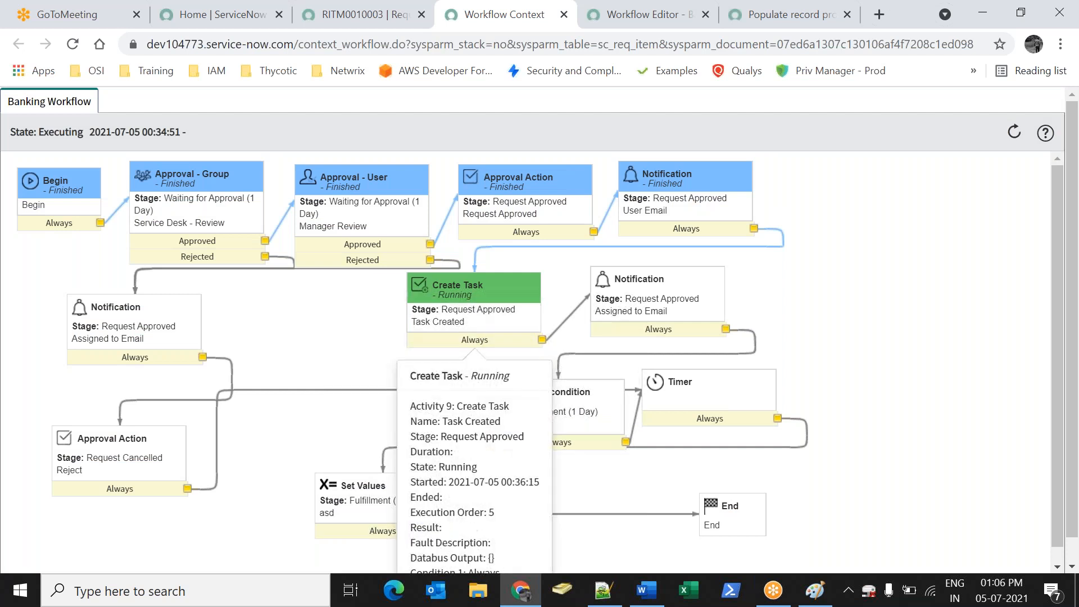
Review RITM0010003's group approvals, approvers and catalog tasks related lists
left_click(378, 22)
scroll(325, 307, "down", 15)
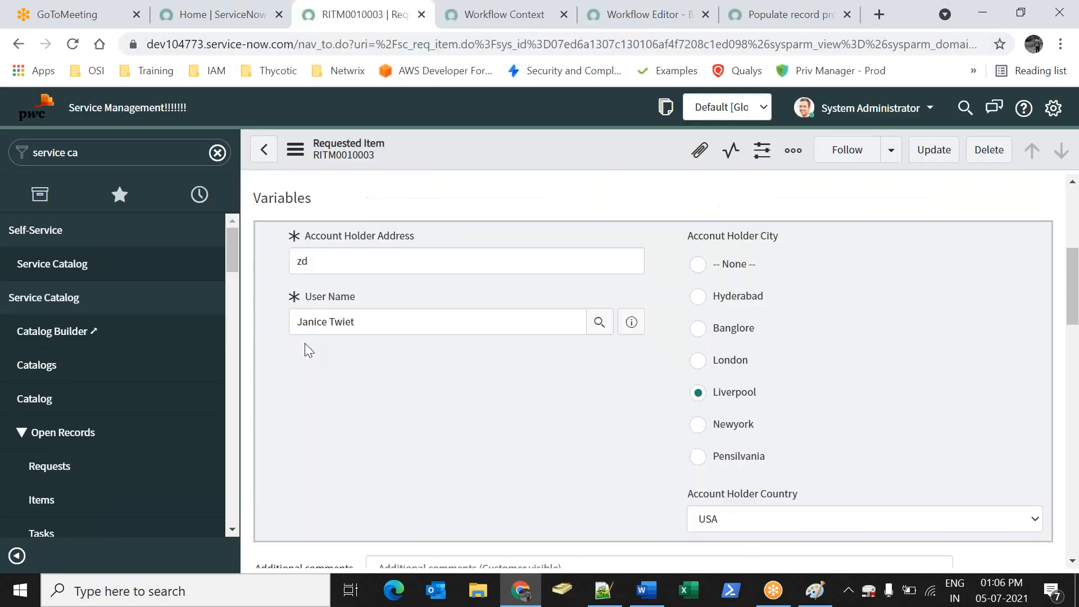
scroll(417, 326, "down", 4)
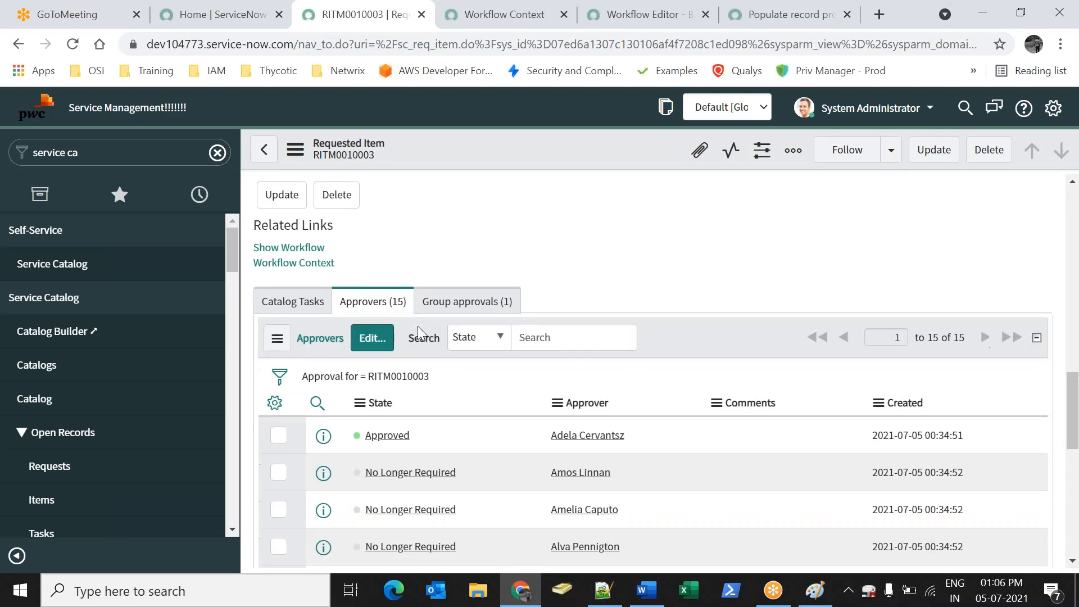
scroll(420, 328, "up", 7)
scroll(464, 384, "down", 2)
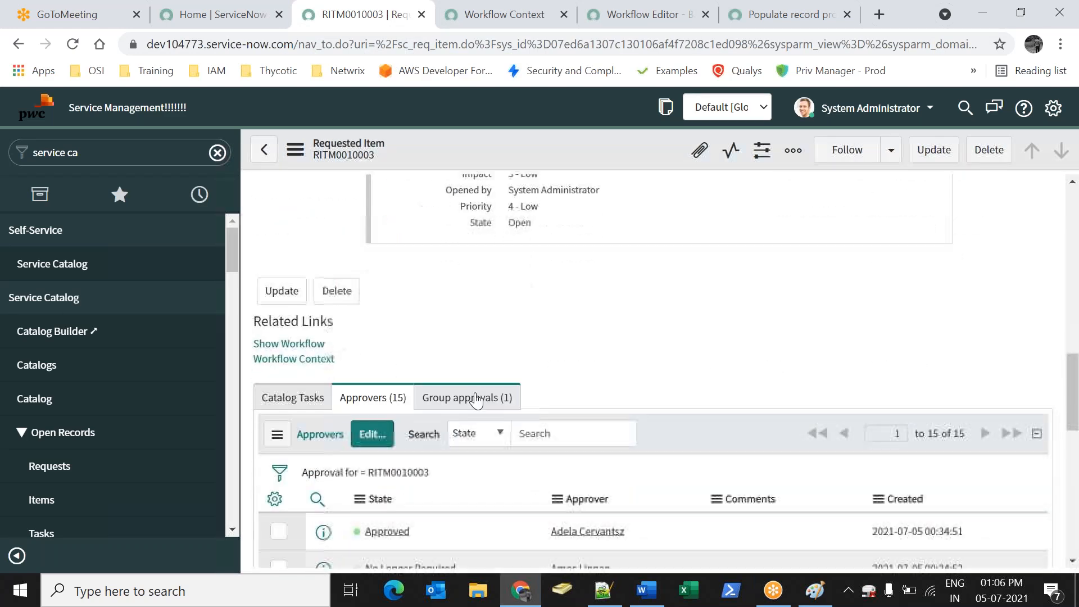
left_click(482, 398)
scroll(481, 397, "down", 2)
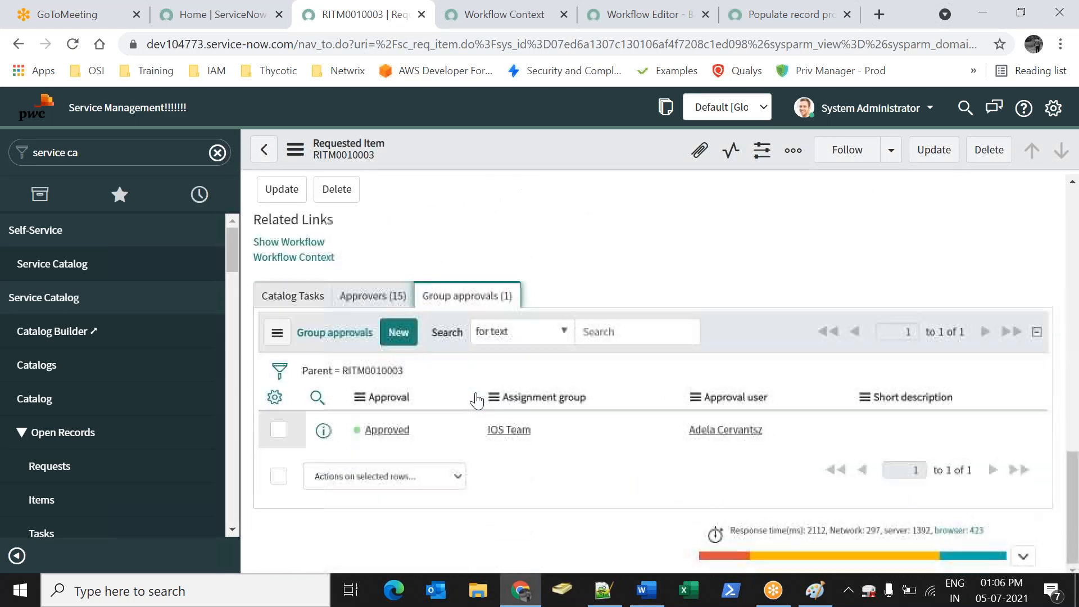
left_click(373, 296)
left_click(292, 296)
Open the item's Workflow Context in a new tab, showing Create Task still running
scroll(455, 366, "up", 15)
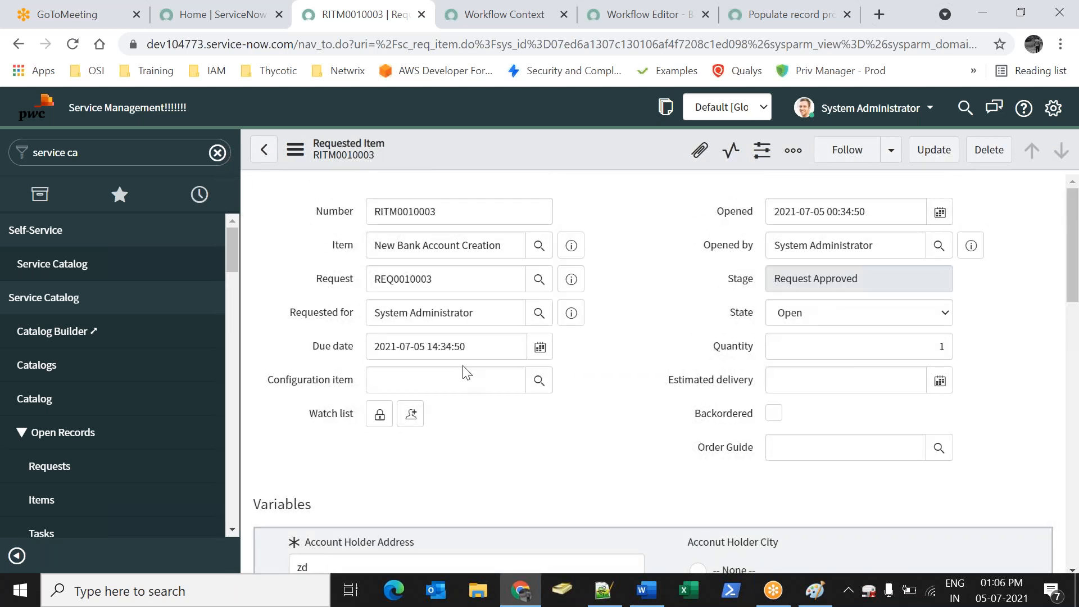
scroll(472, 371, "down", 10)
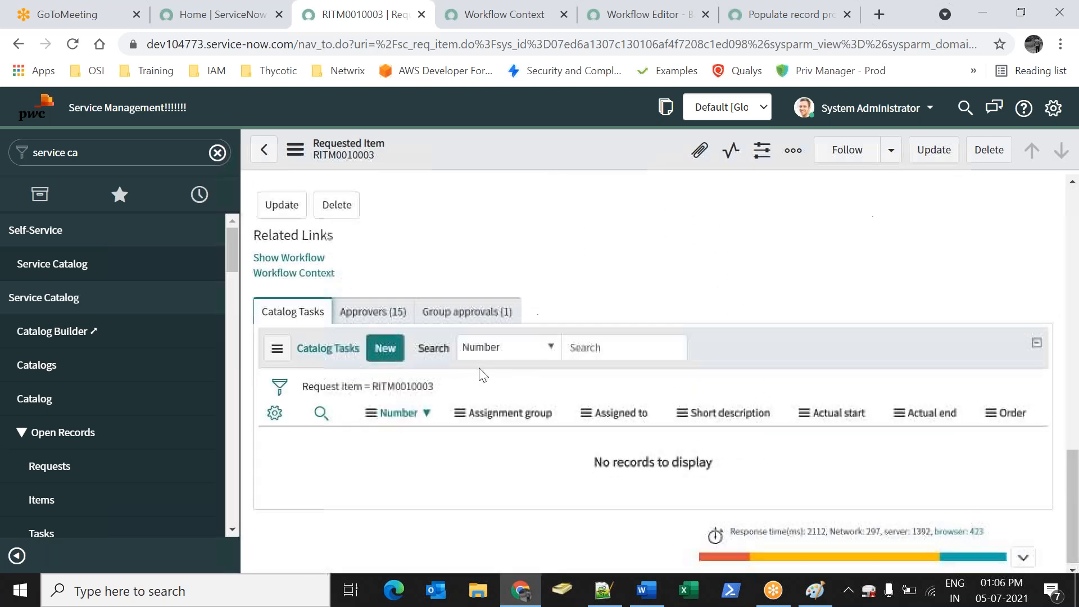
left_click(290, 257)
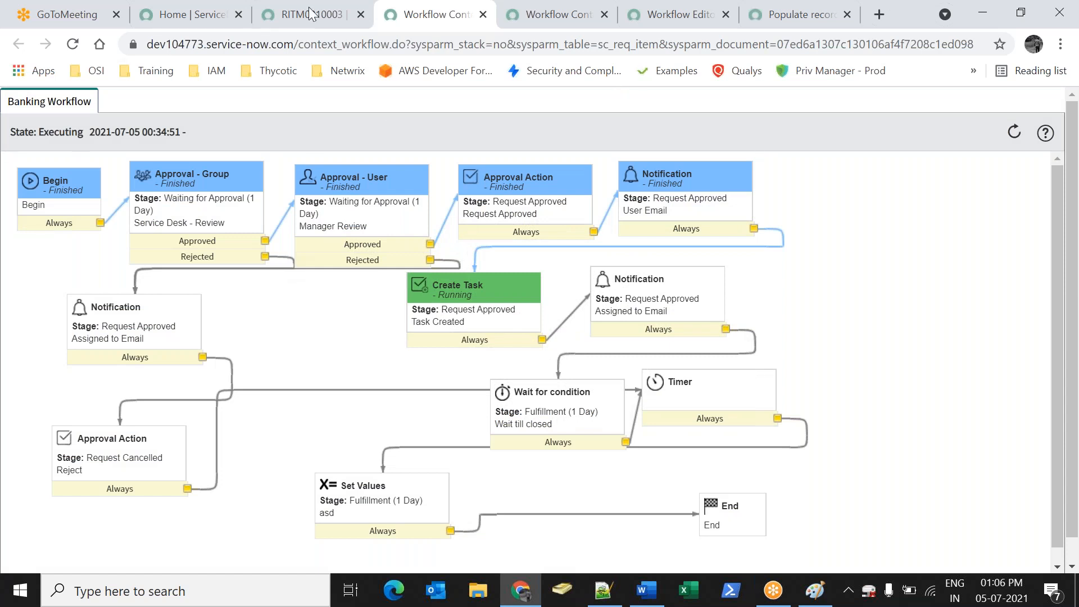
Open the Workflow Editor by filtering the navigator for 'workflow'
left_click(208, 14)
left_click(264, 12)
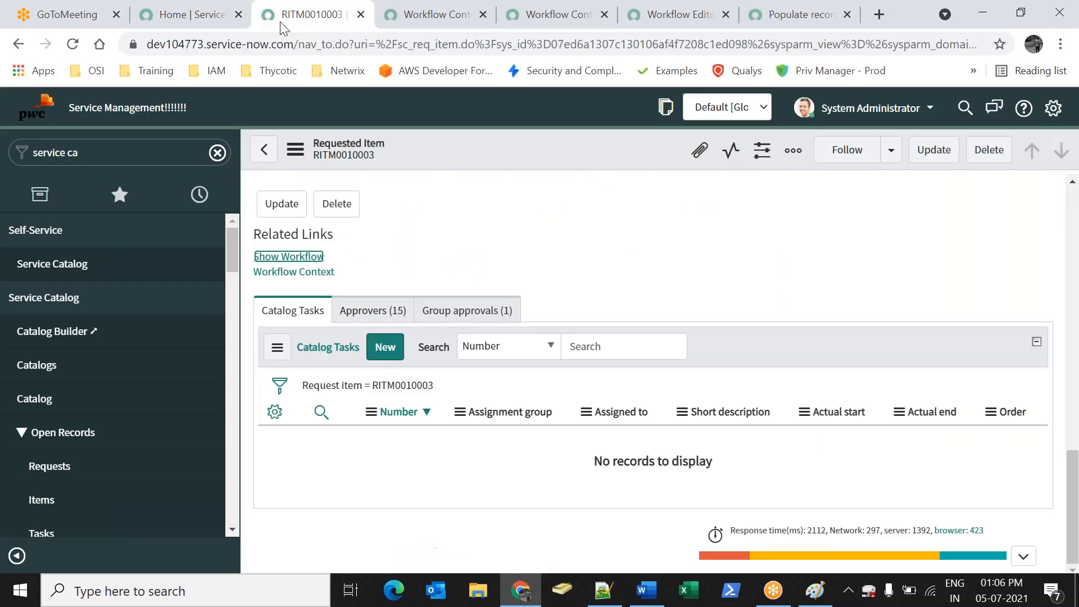
triple_click(112, 148)
type("workfl")
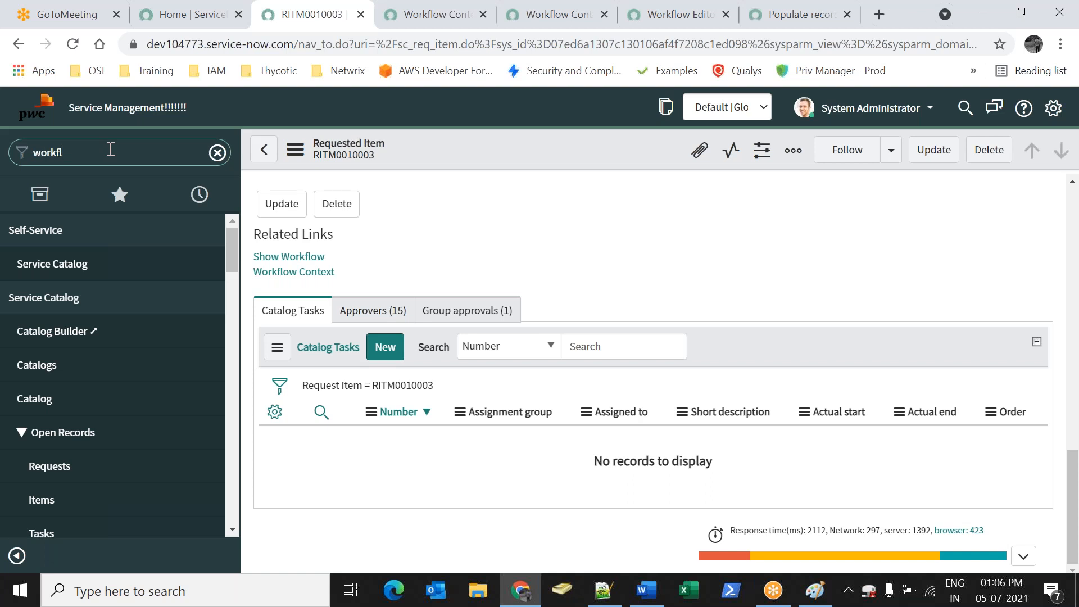
type("ow")
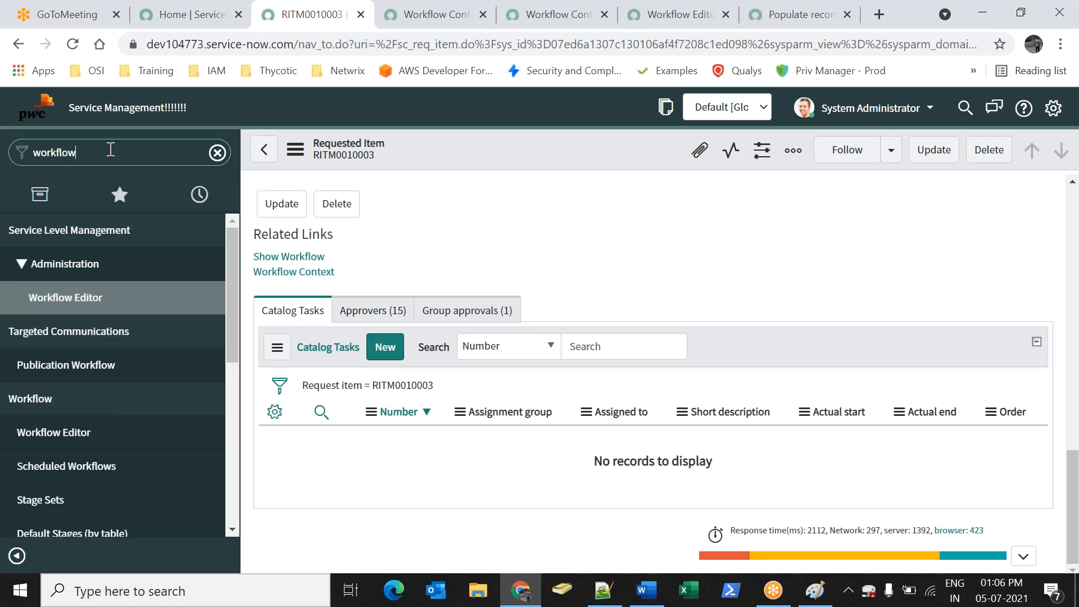
left_click(97, 302)
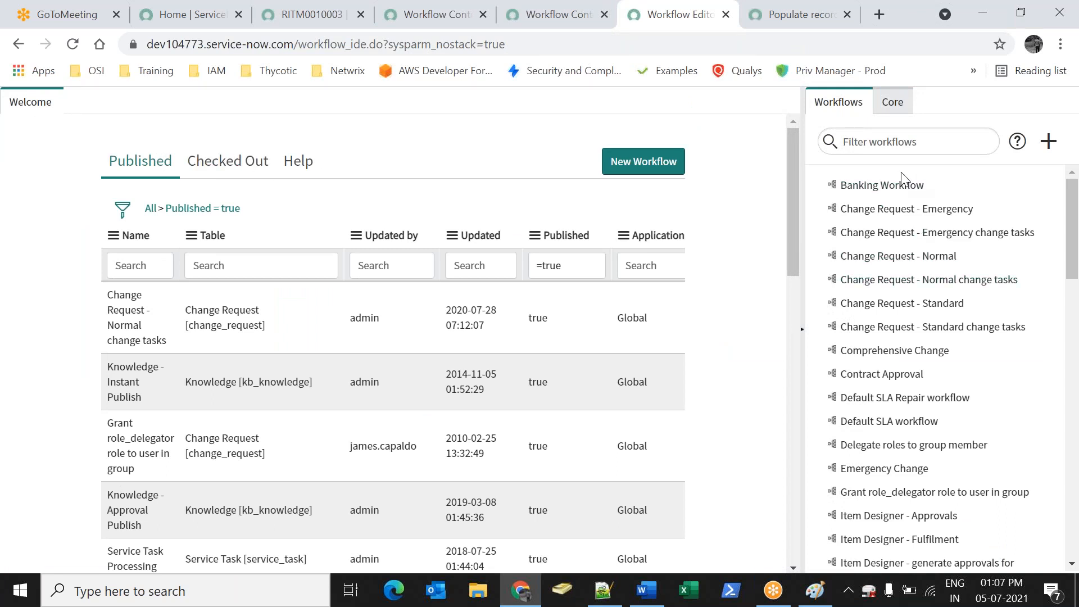
Check out the Banking Workflow and delete its Create Task activity
left_click(893, 186)
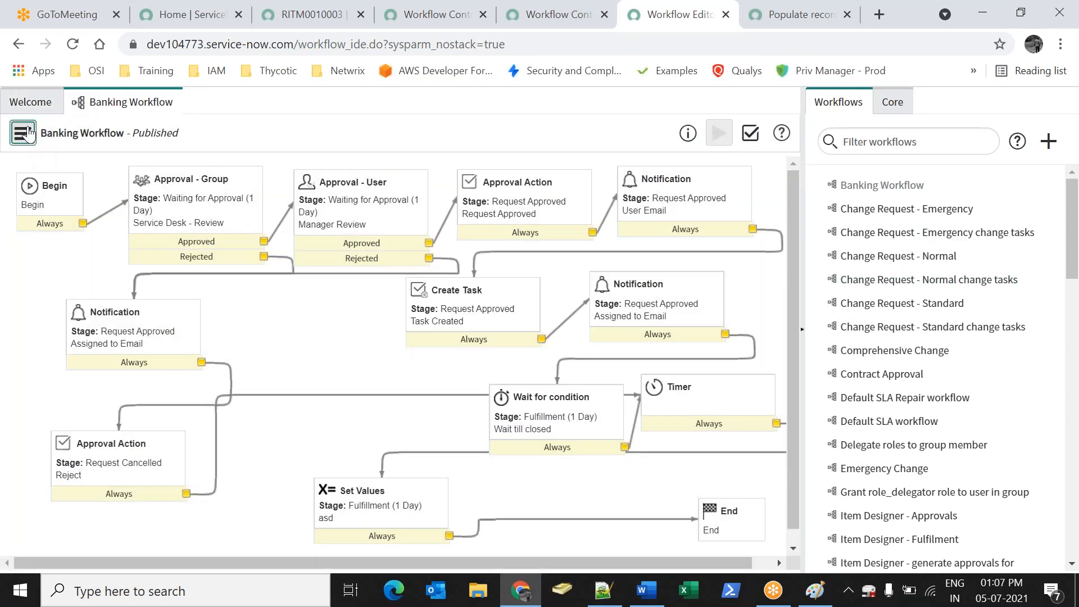
left_click(22, 133)
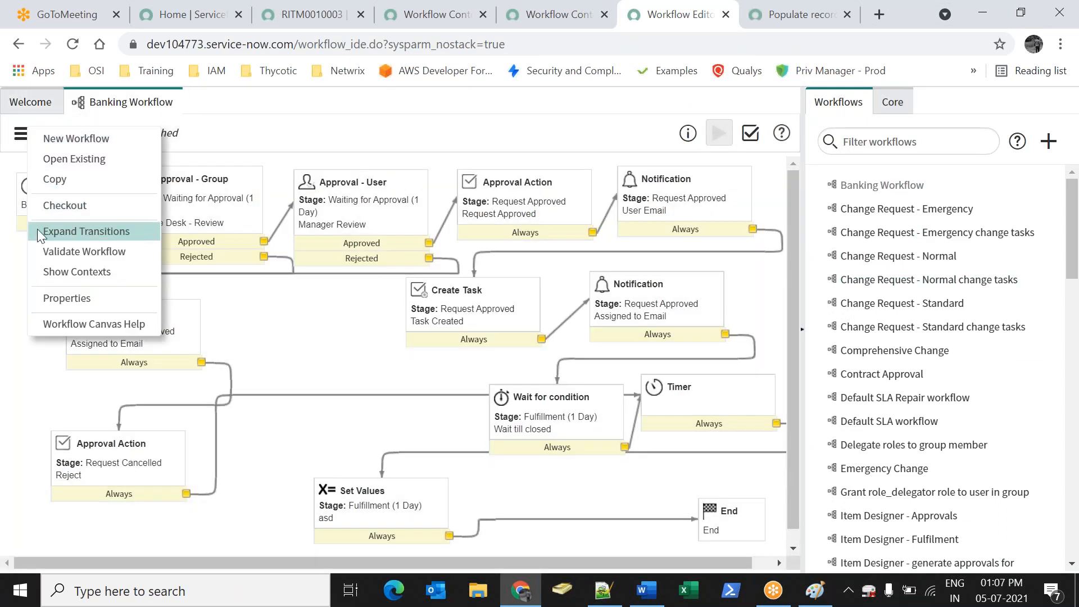
left_click(53, 206)
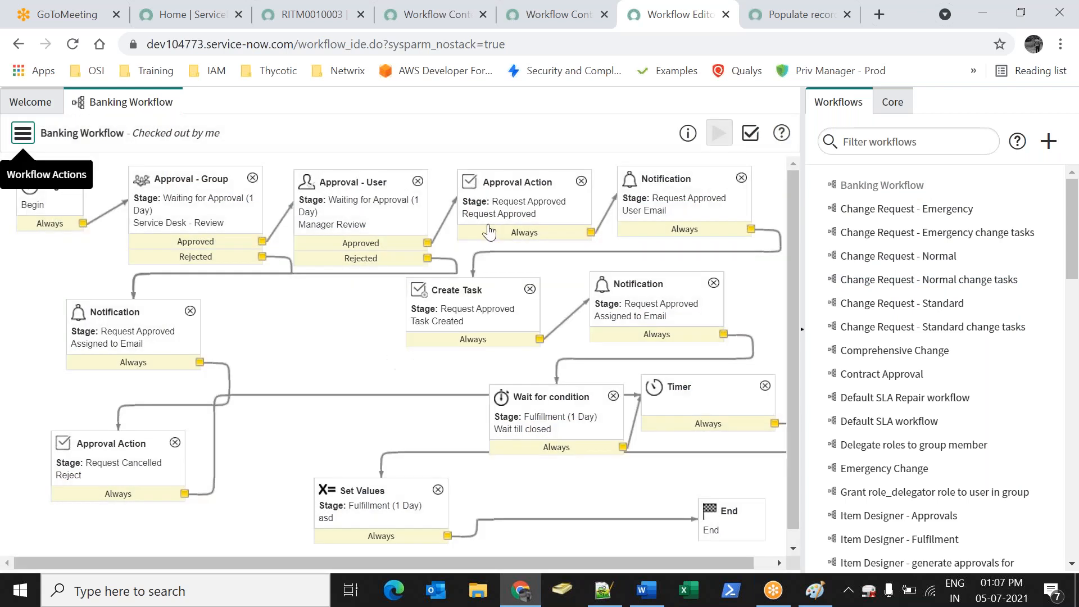
left_click(529, 289)
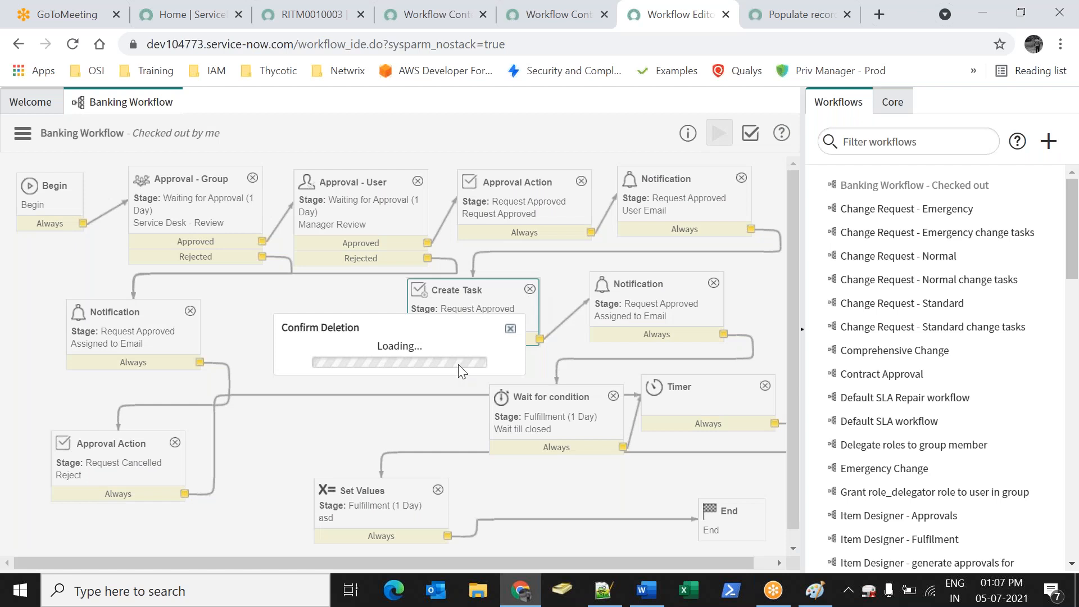
left_click(507, 382)
Expand the Tasks group in the Core activities palette
left_click(894, 104)
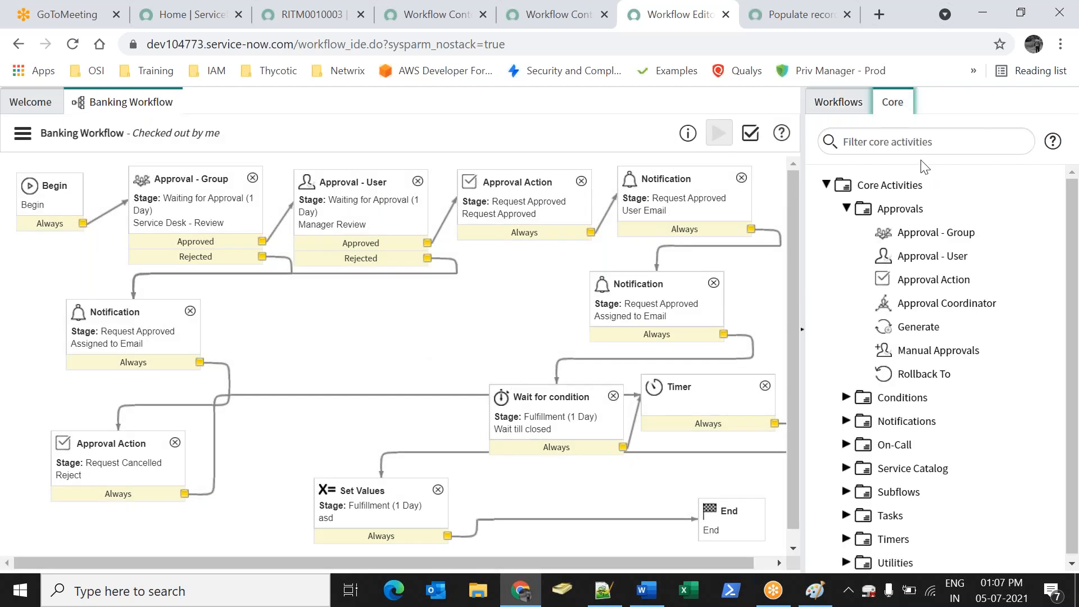
scroll(900, 472, "down", 1)
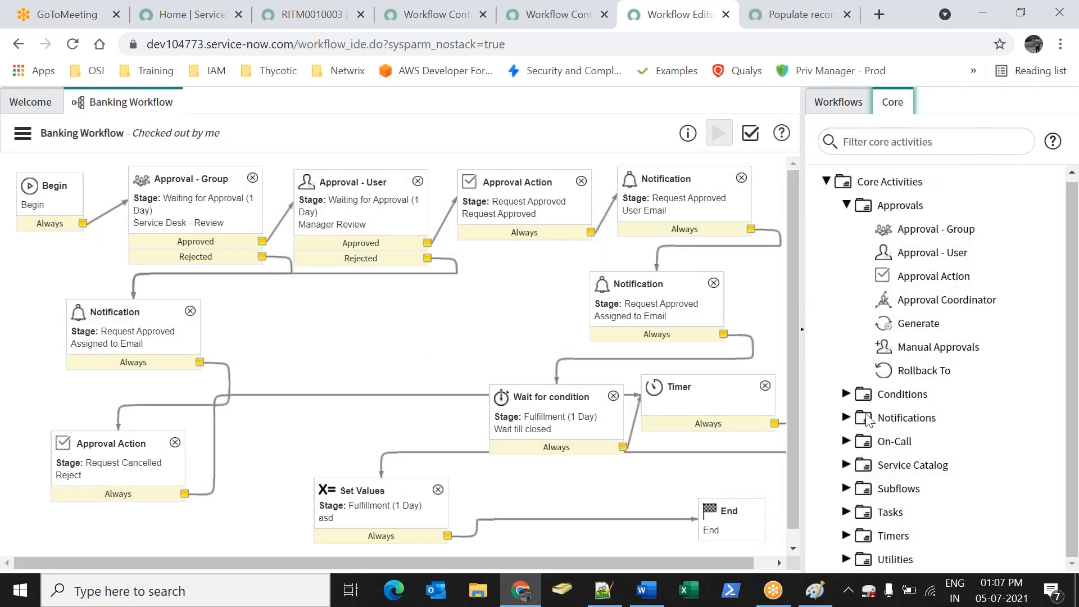
left_click(846, 512)
scroll(876, 506, "down", 2)
Add a Catalog Task to the canvas with stage Fulfillment and priority 1 - Critical
left_click_drag(922, 512, 433, 331)
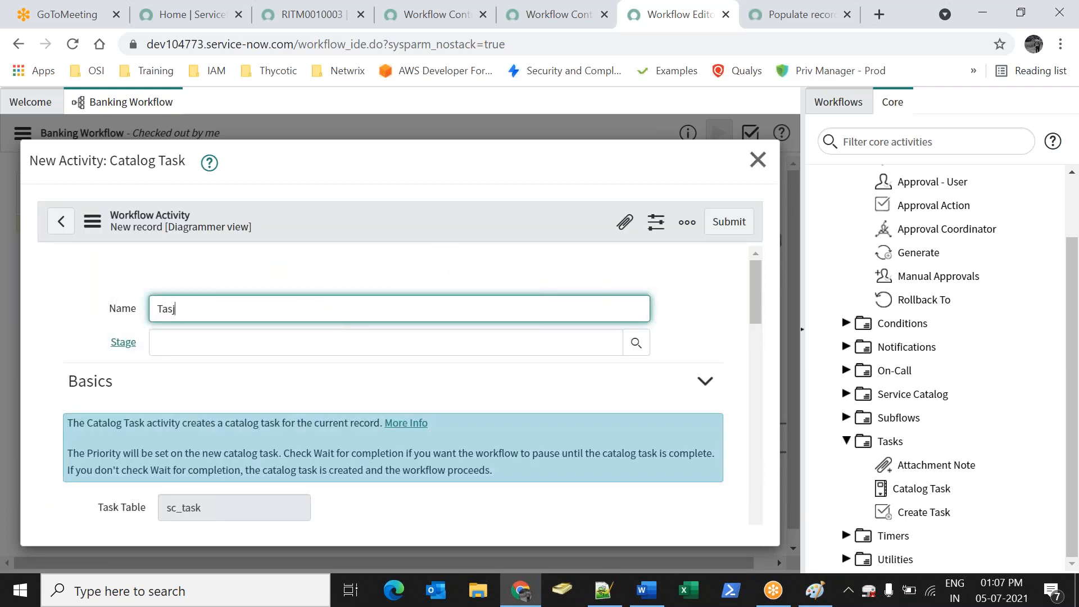
left_click(636, 342)
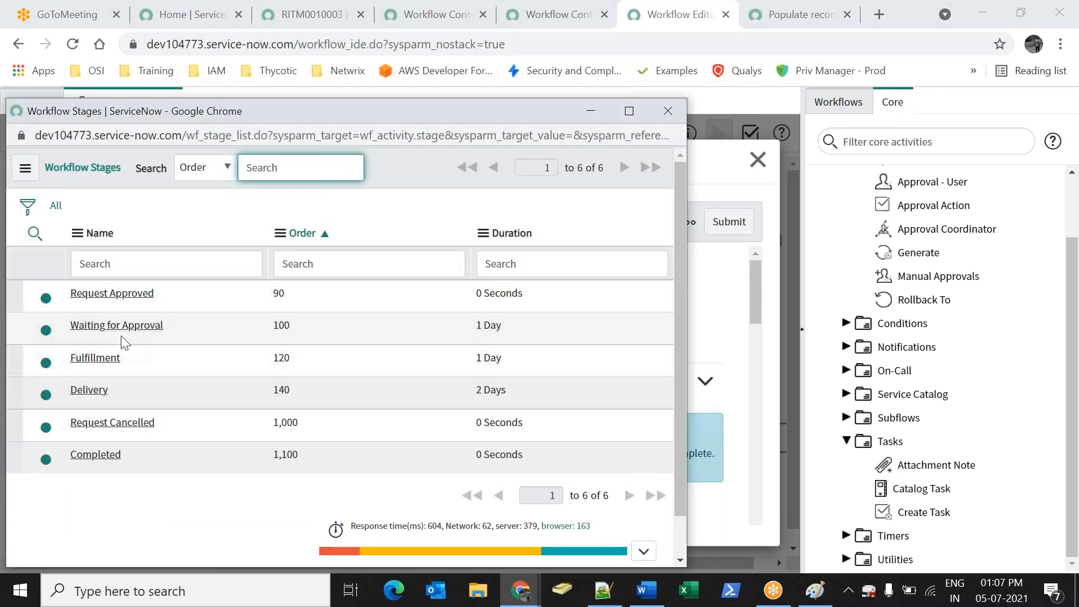
left_click(97, 357)
scroll(285, 296, "down", 5)
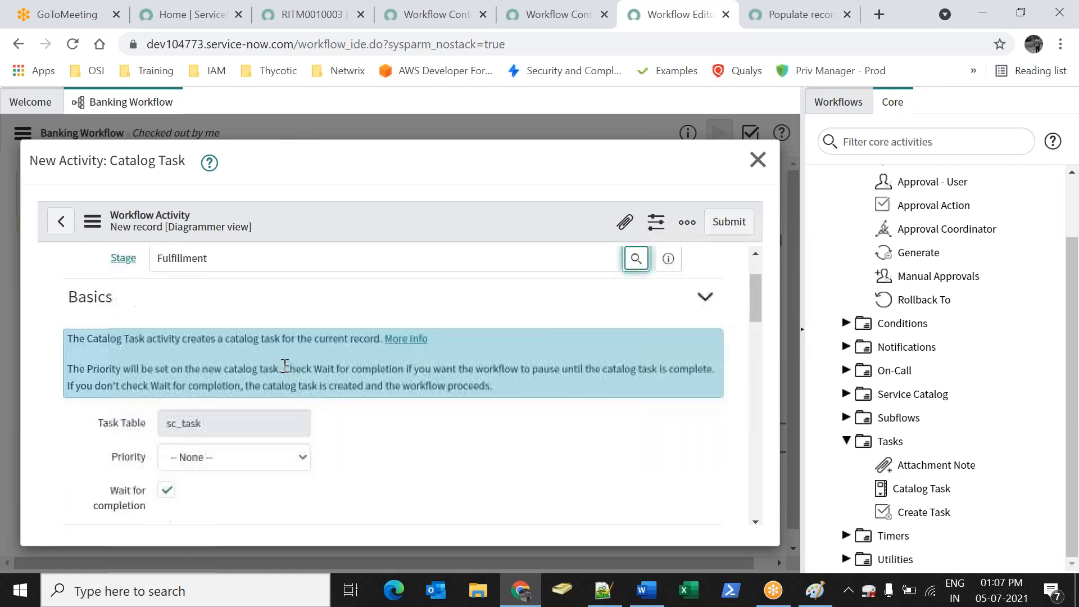
left_click(236, 290)
left_click(202, 326)
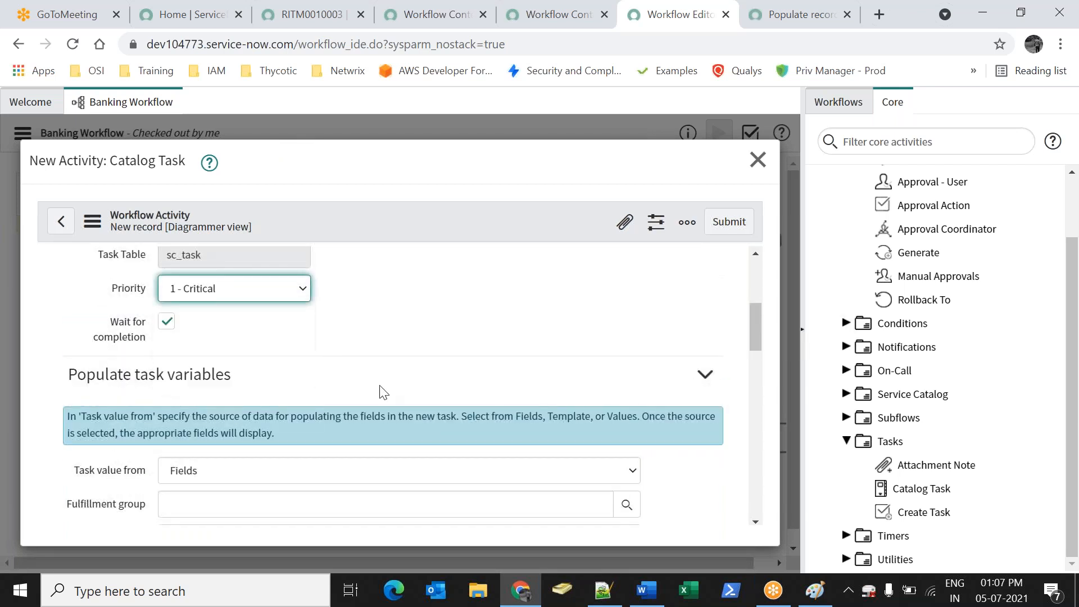
Assign it to Help Desk, describe it as 'Please create new bank account', and submit
scroll(379, 389, "down", 3)
left_click(308, 341)
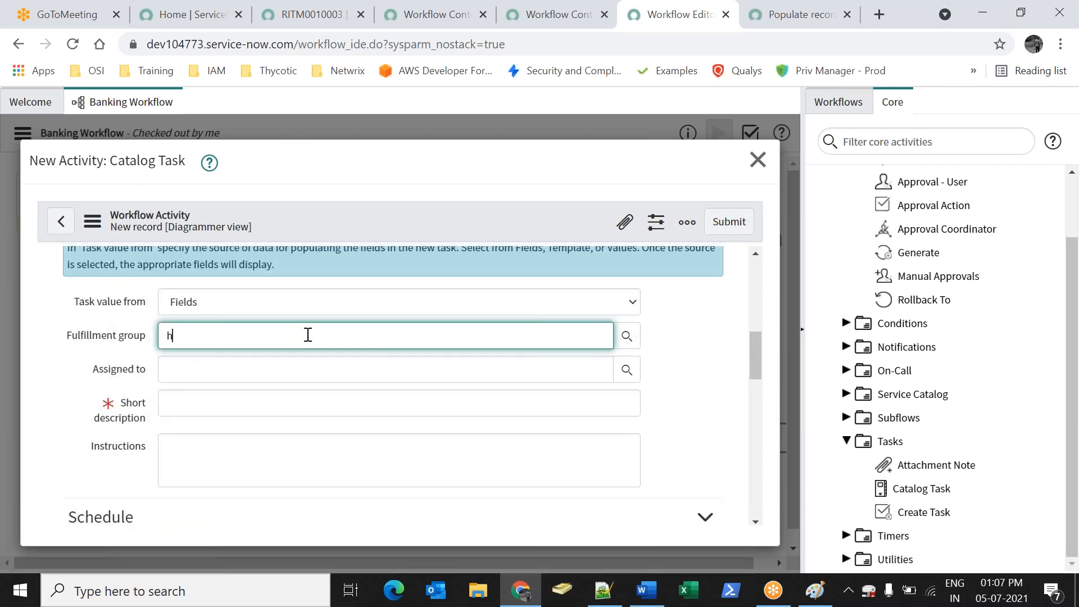
type("he")
left_click(208, 358)
left_click(308, 405)
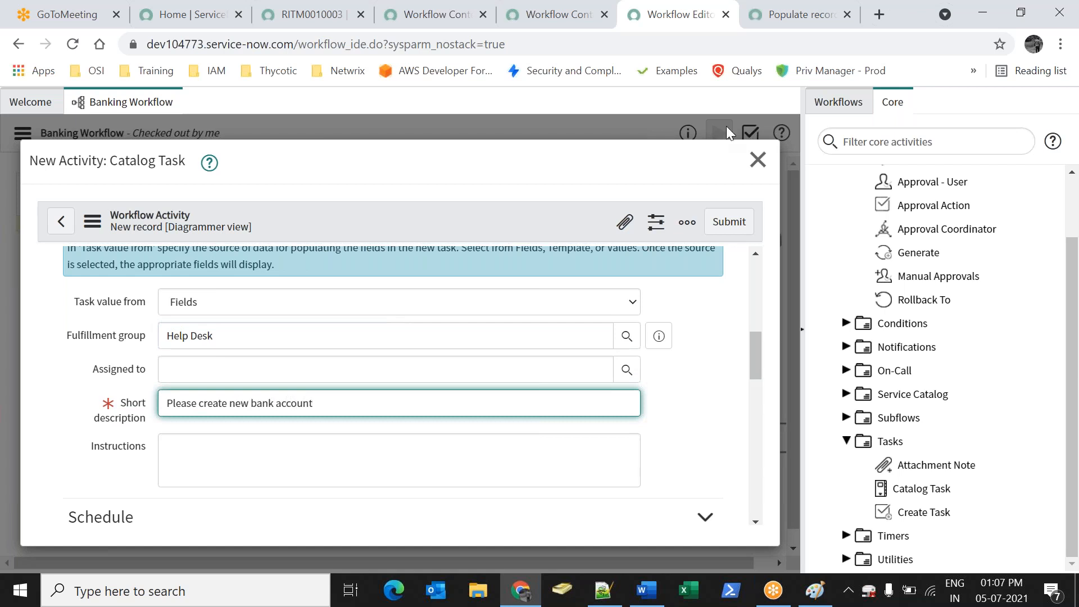
left_click(729, 223)
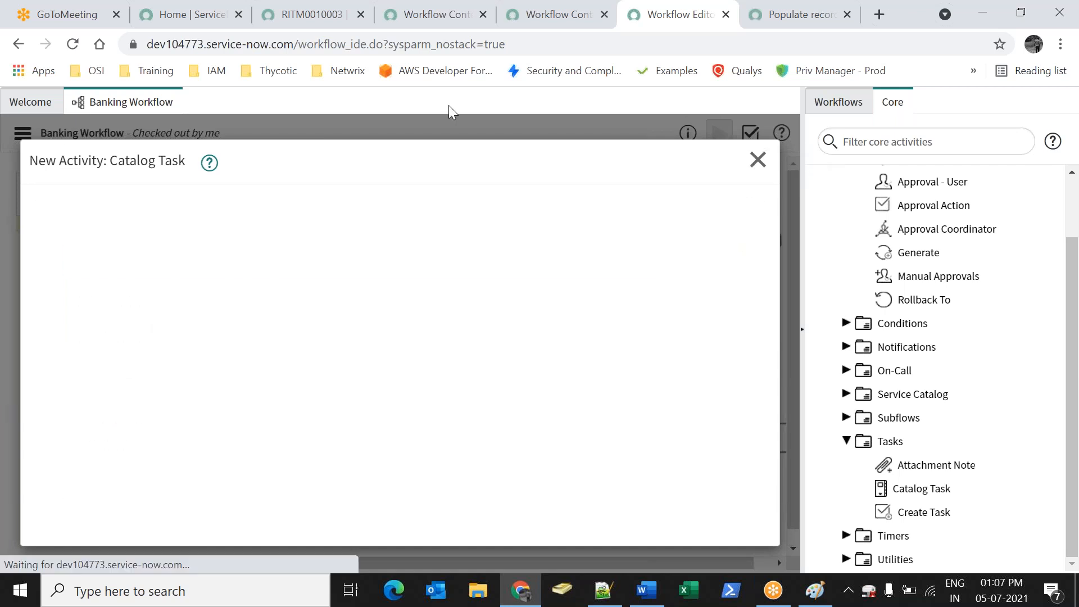
Publish the updated Banking Workflow
left_click(22, 132)
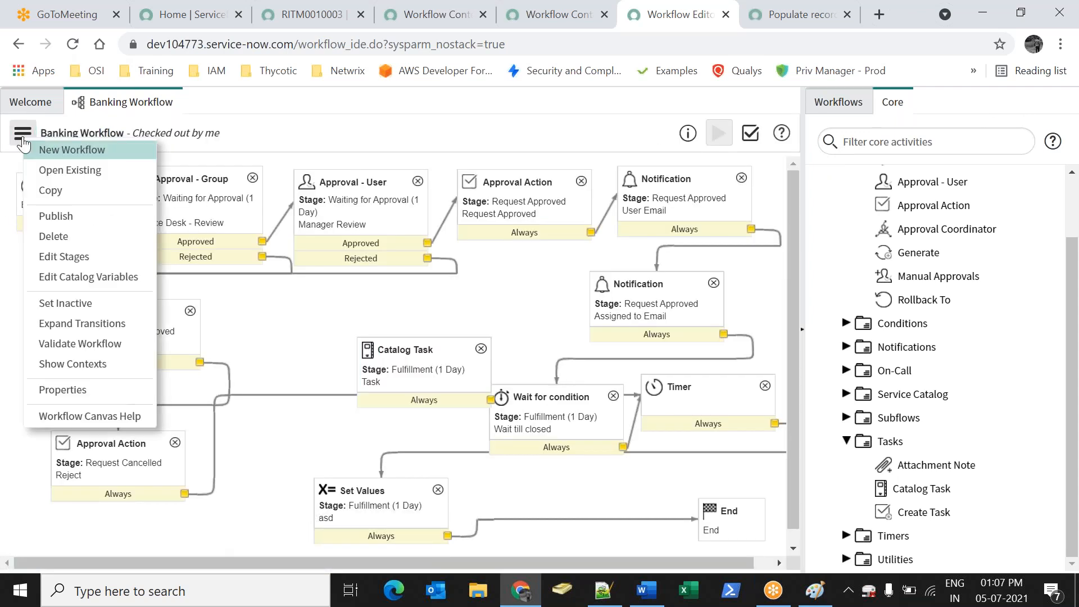
left_click(46, 215)
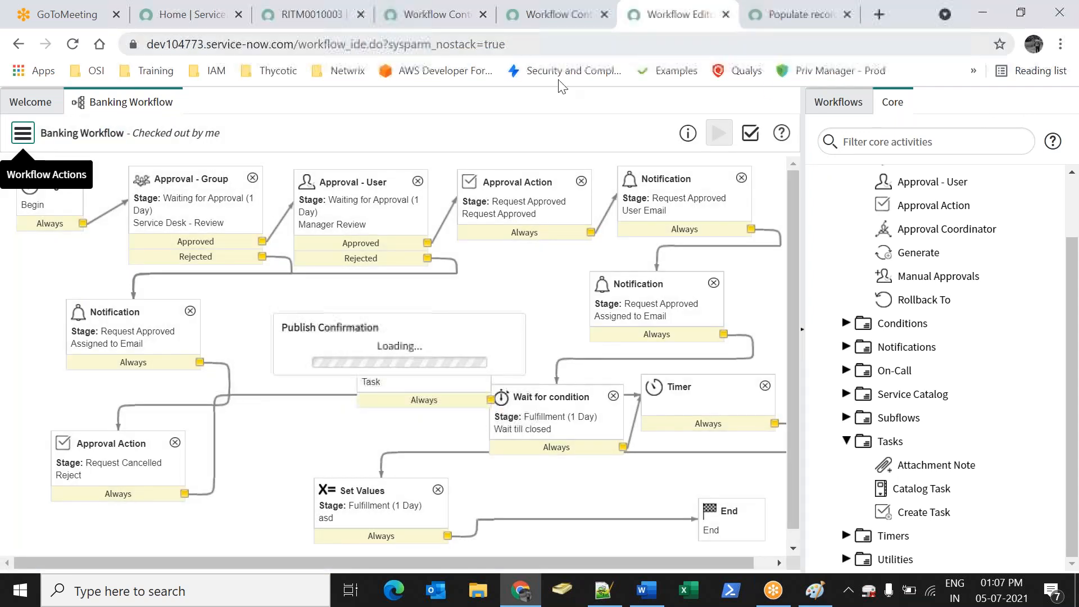
left_click(623, 399)
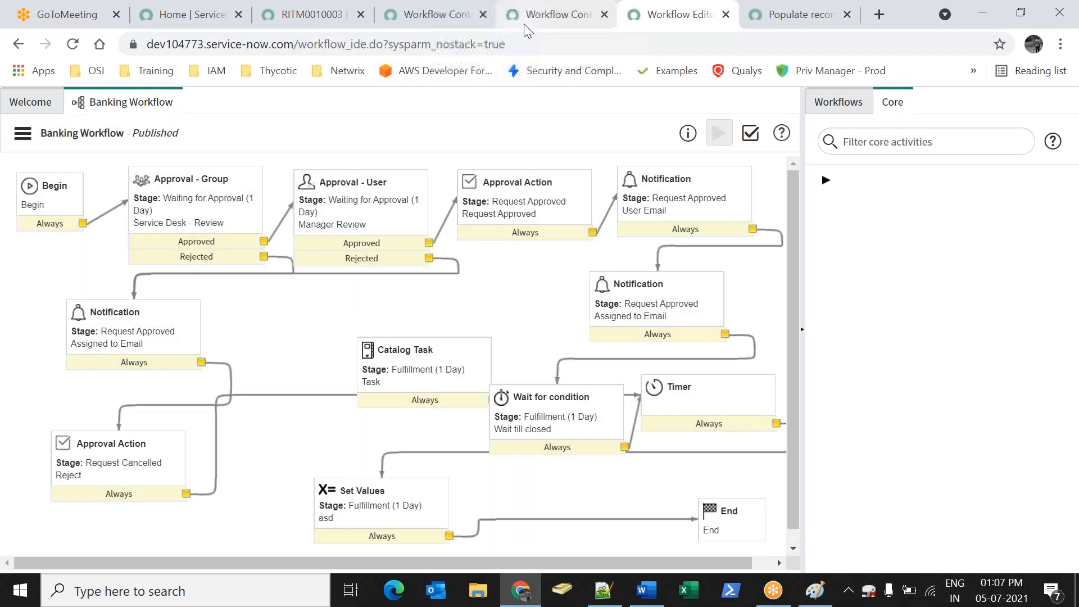
Close the old workflow context tab and return to RITM0010003
left_click(524, 23)
right_click(541, 26)
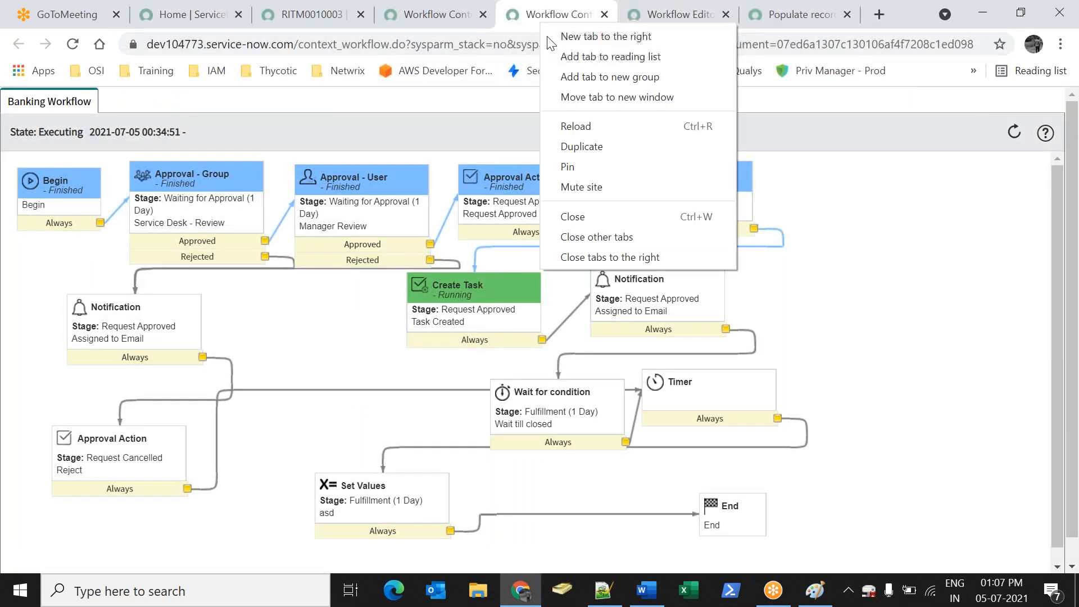
left_click(574, 208)
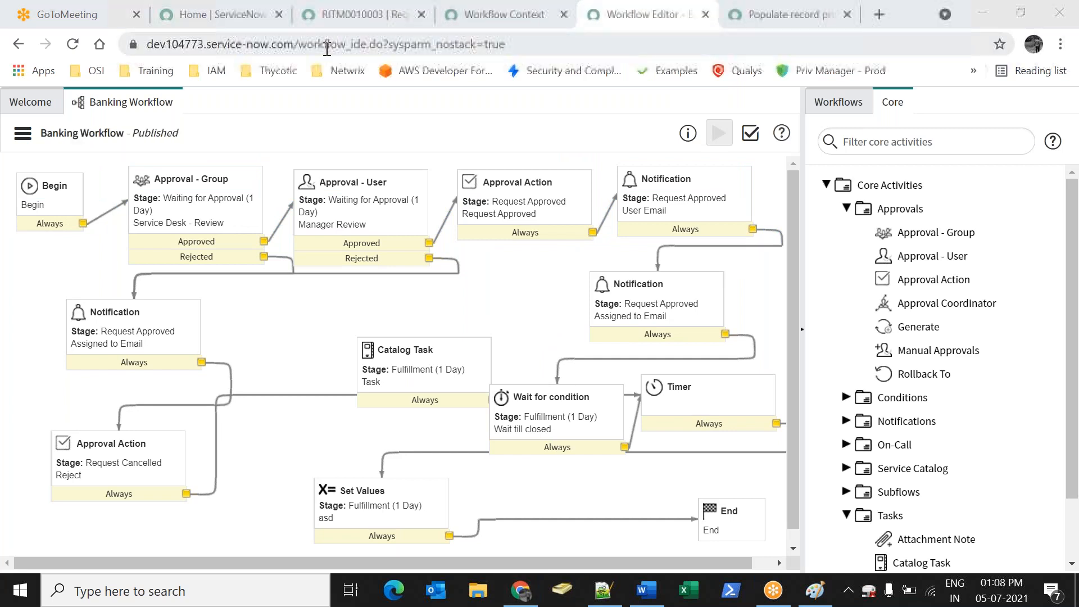
left_click(360, 23)
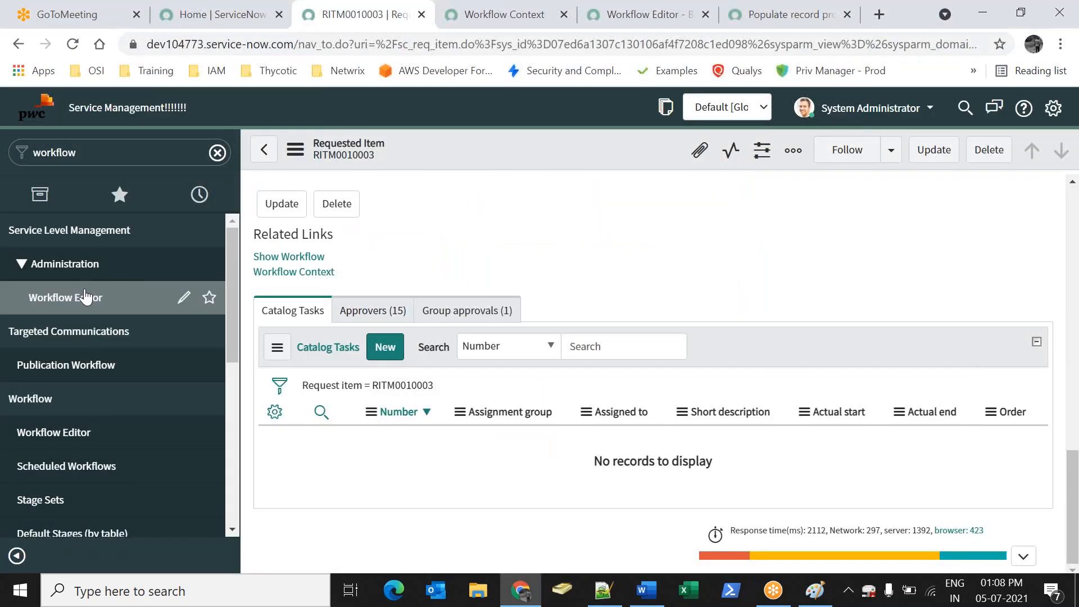
Open the New Bank Account Creation item under Service Catalog > Banking Catalog > Axis Bank
left_click(112, 296)
left_click(250, 8)
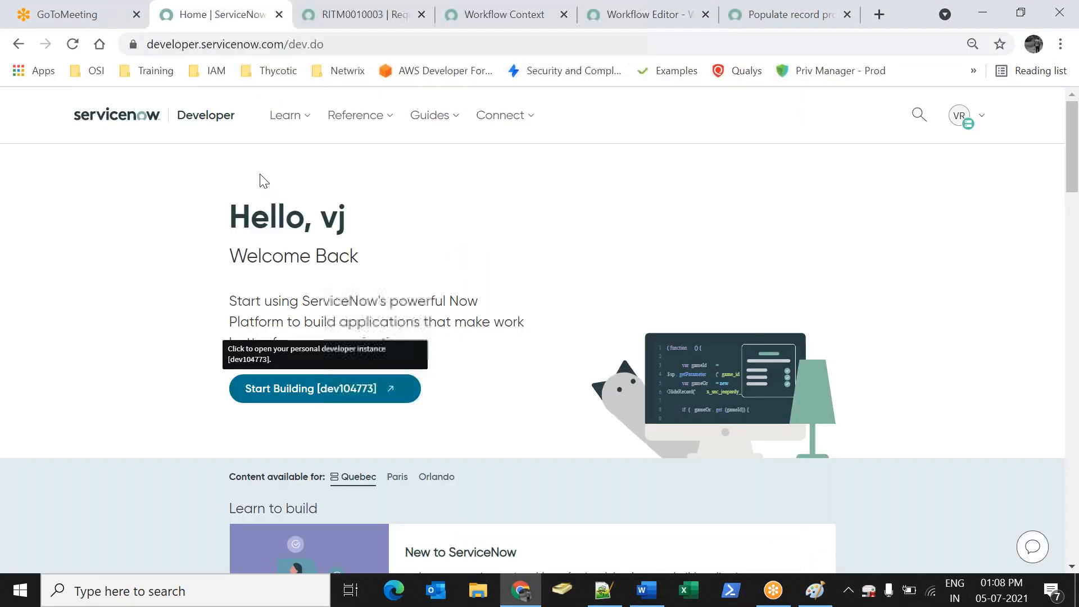
left_click(365, 14)
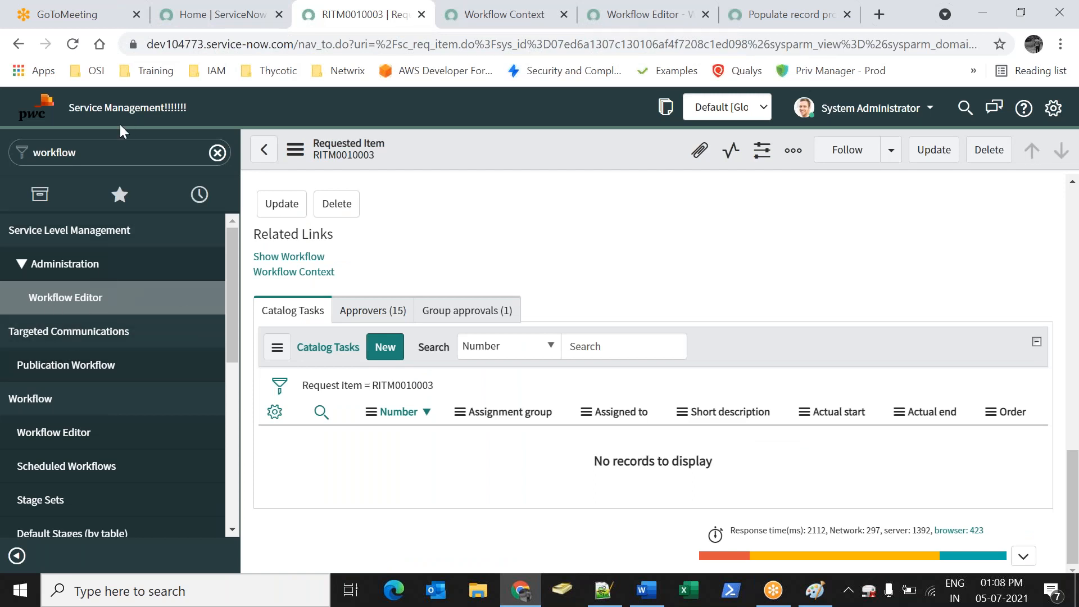
left_click(112, 149)
type("servicec a")
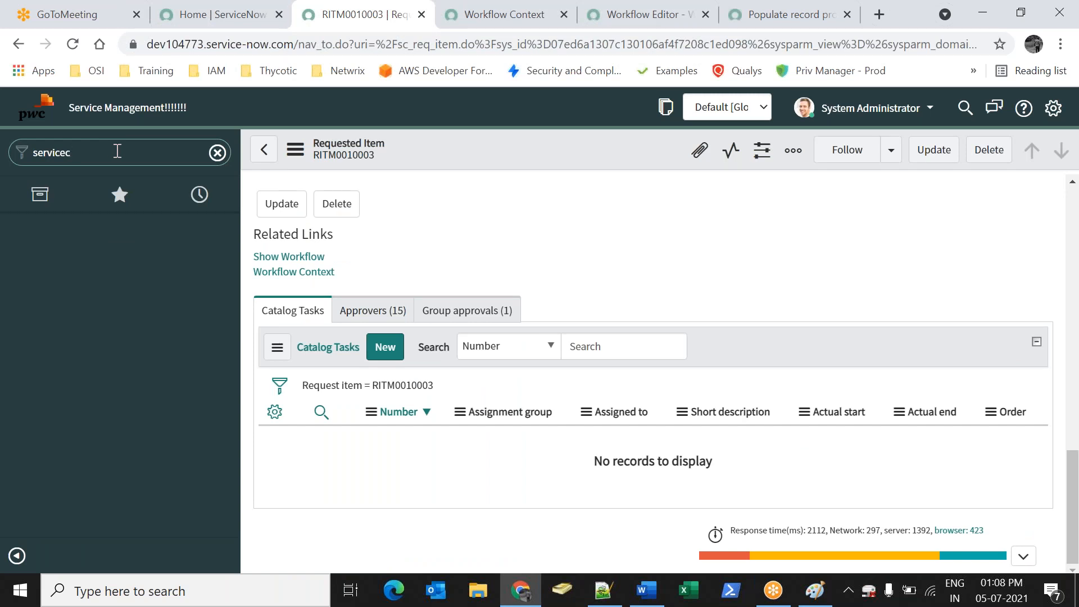
key("BackSpace")
type("ca")
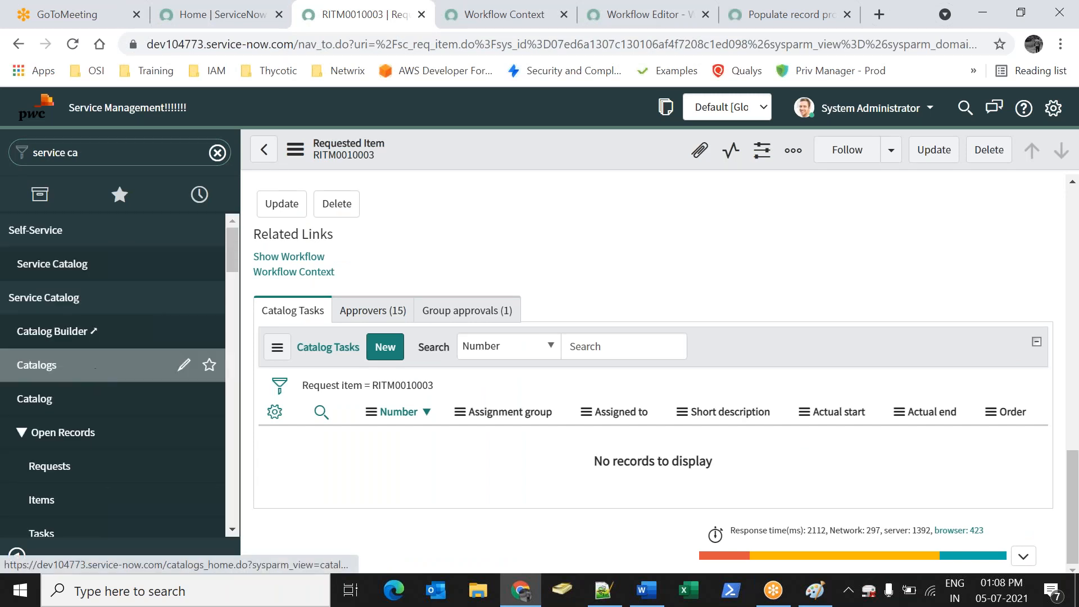
left_click(95, 366)
left_click(646, 225)
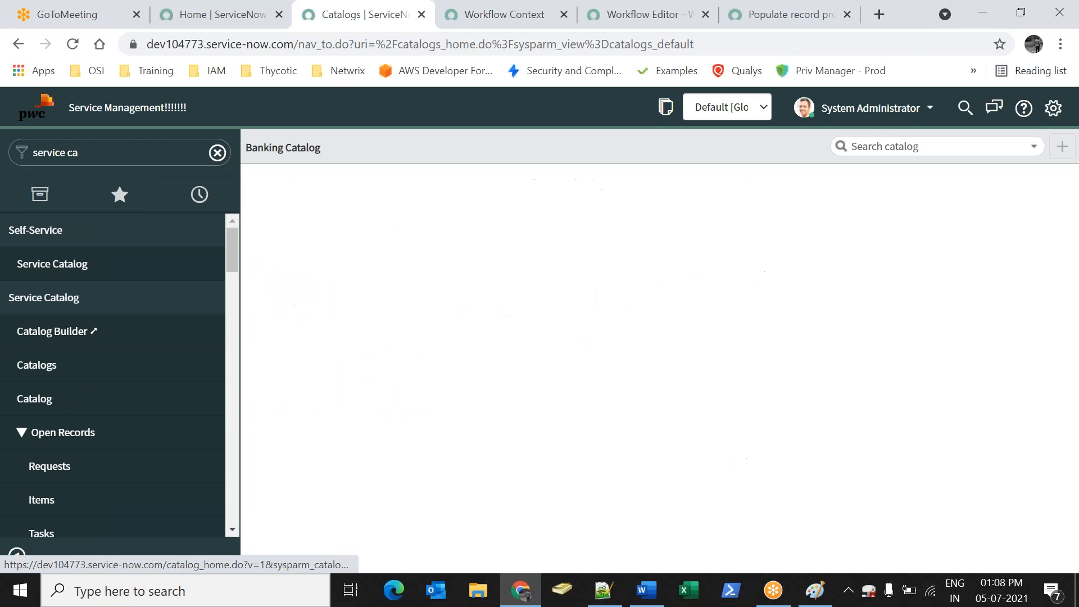
left_click(669, 362)
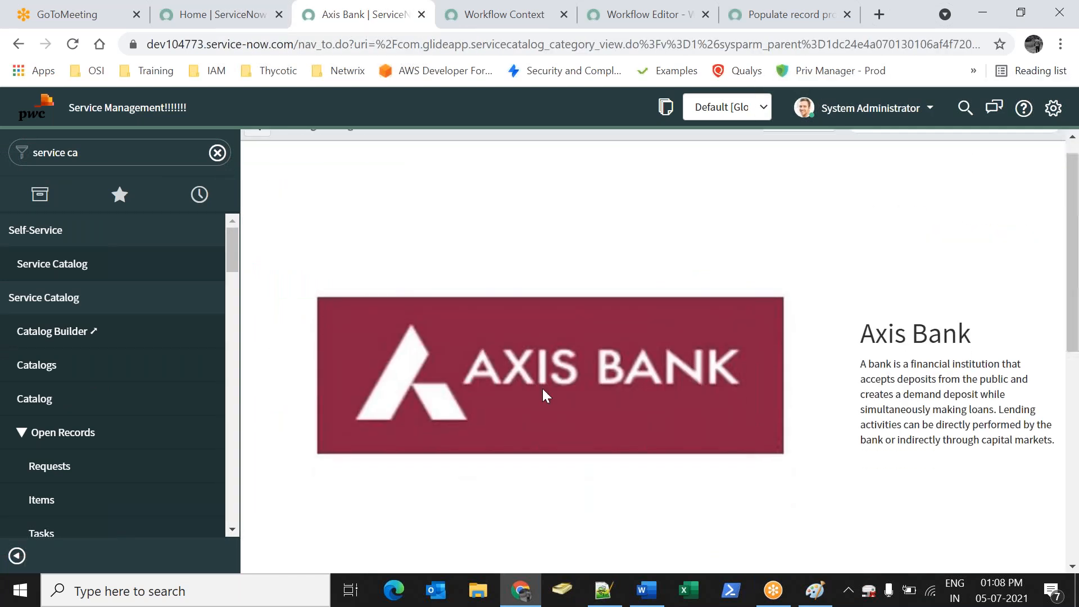
scroll(542, 389, "down", 5)
left_click(268, 535)
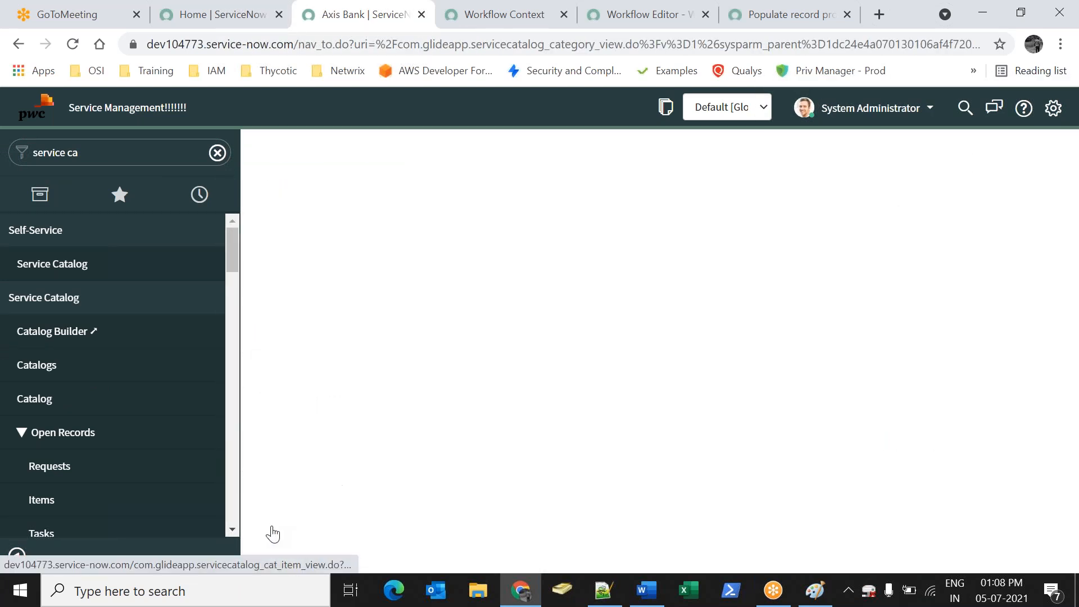
Fill in the address and user name, set city Banglore and country USA, then order
type("asd")
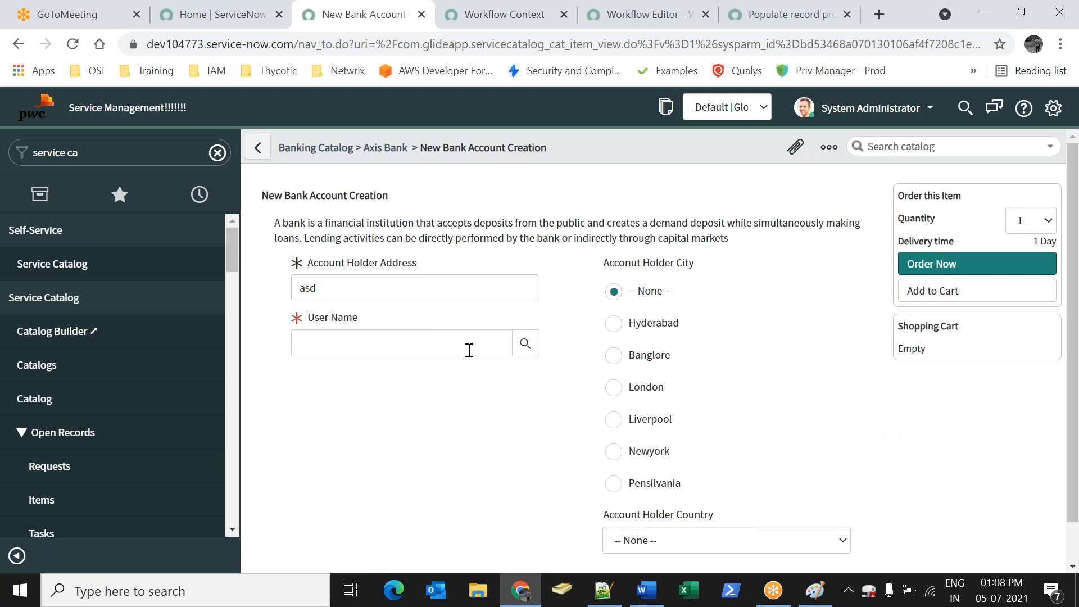
left_click(526, 344)
left_click(119, 292)
left_click(646, 355)
left_click(714, 548)
left_click(710, 505)
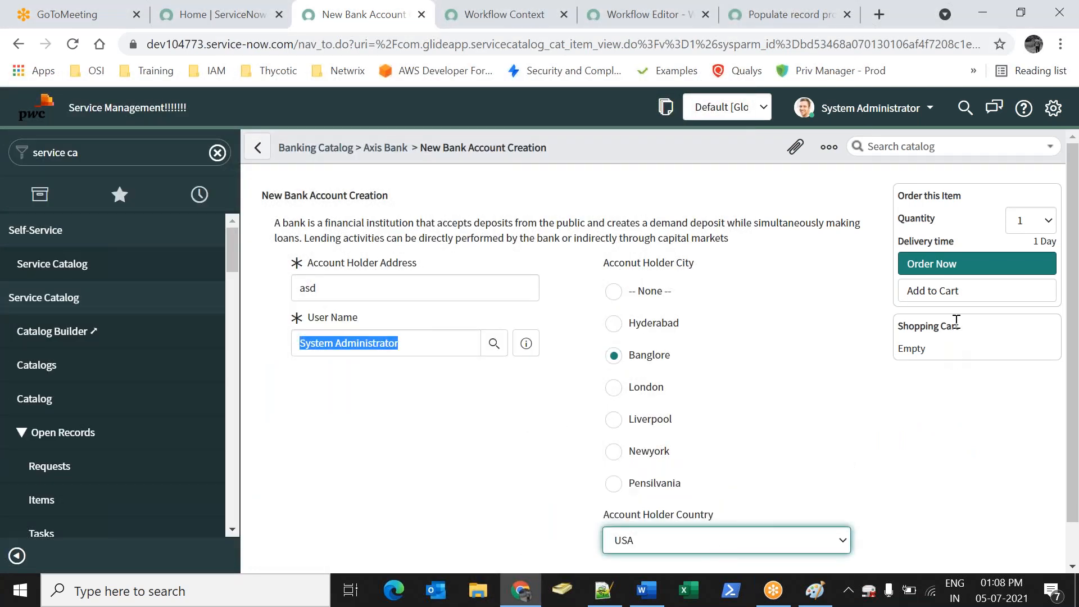
left_click(925, 268)
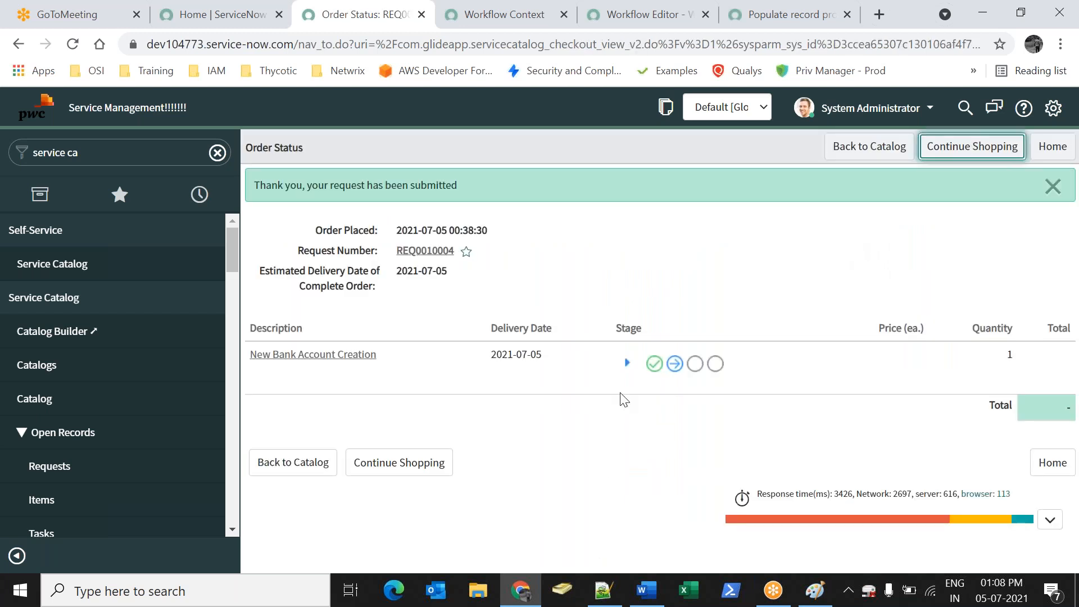
Open RITM0010004 from the order and show its Approvers list
left_click(348, 355)
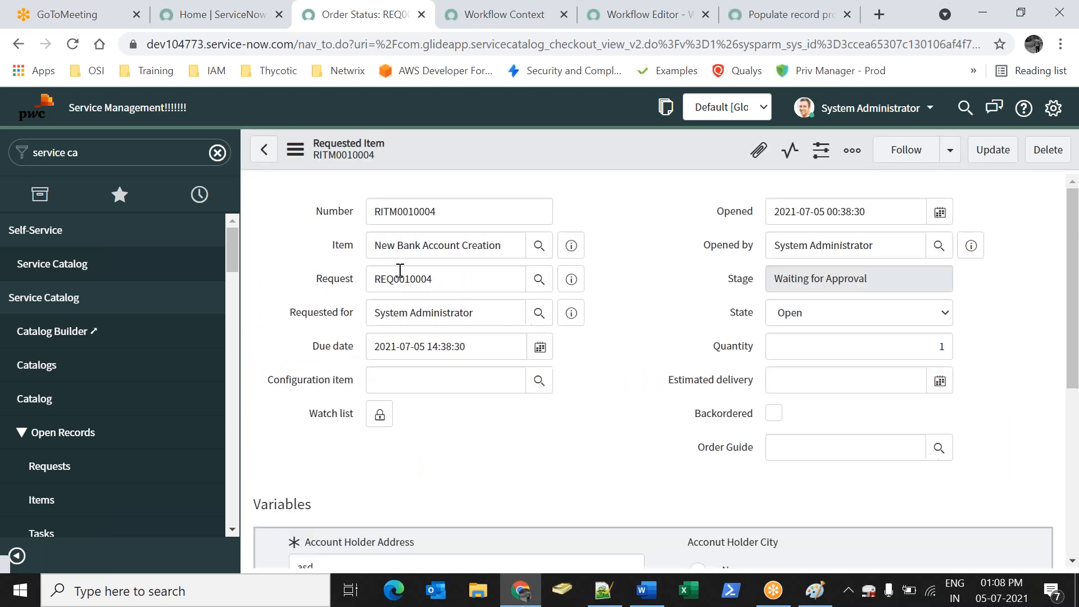
left_click(619, 322)
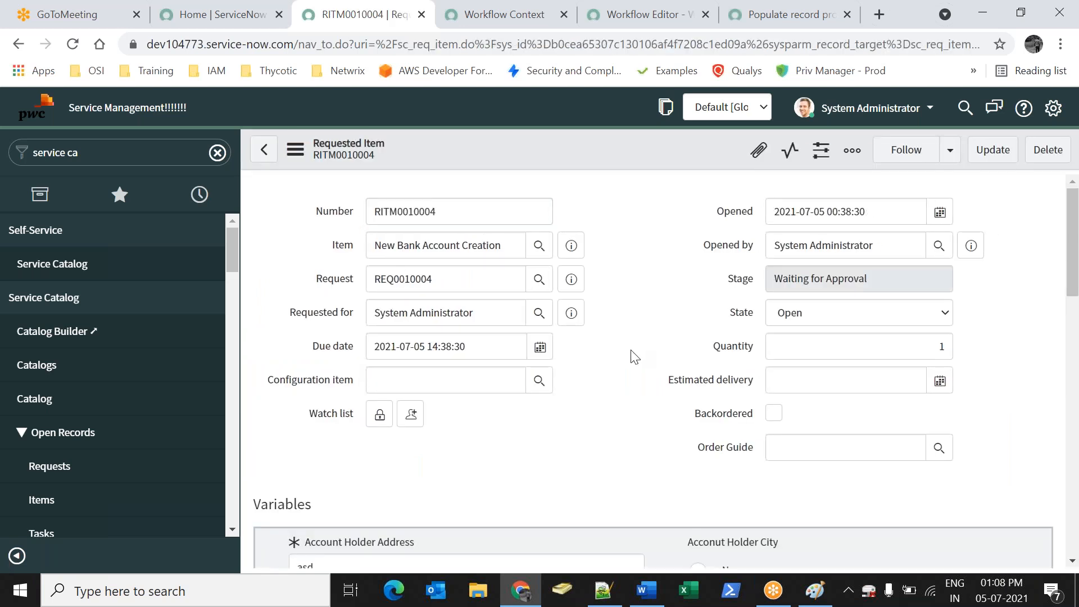
scroll(633, 350, "down", 5)
scroll(430, 359, "down", 15)
scroll(430, 365, "down", 3)
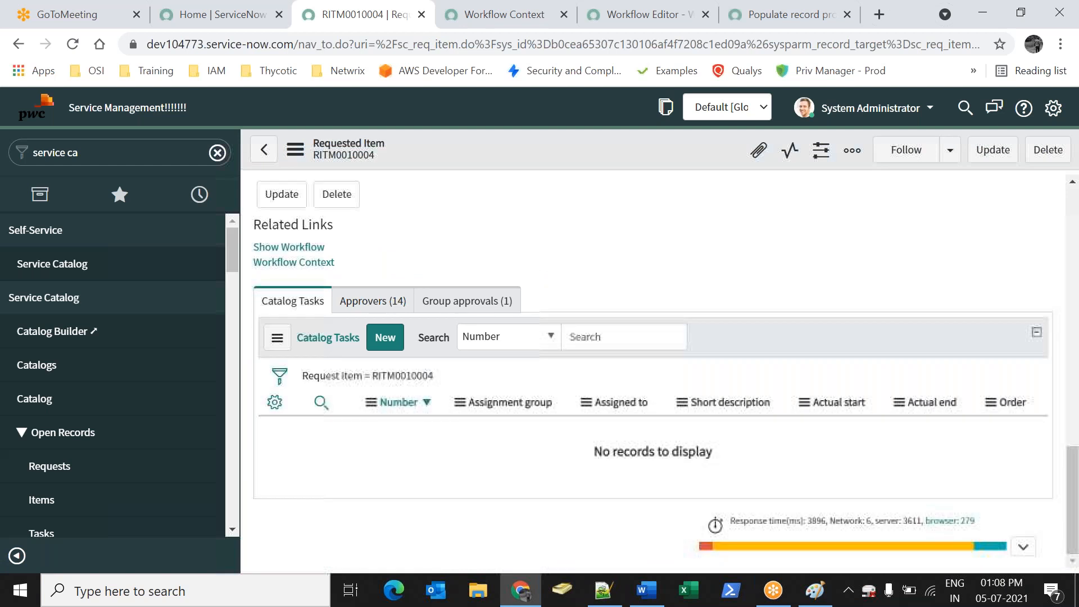
left_click(373, 300)
Set the first pending approver to Approved and save the requested item
left_click(436, 440)
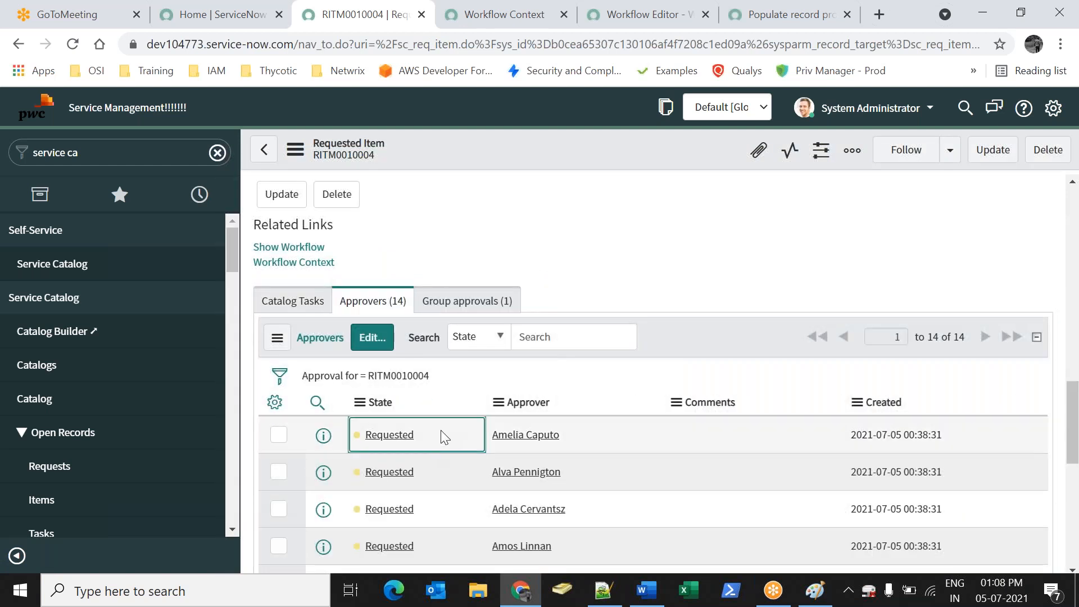
double_click(432, 439)
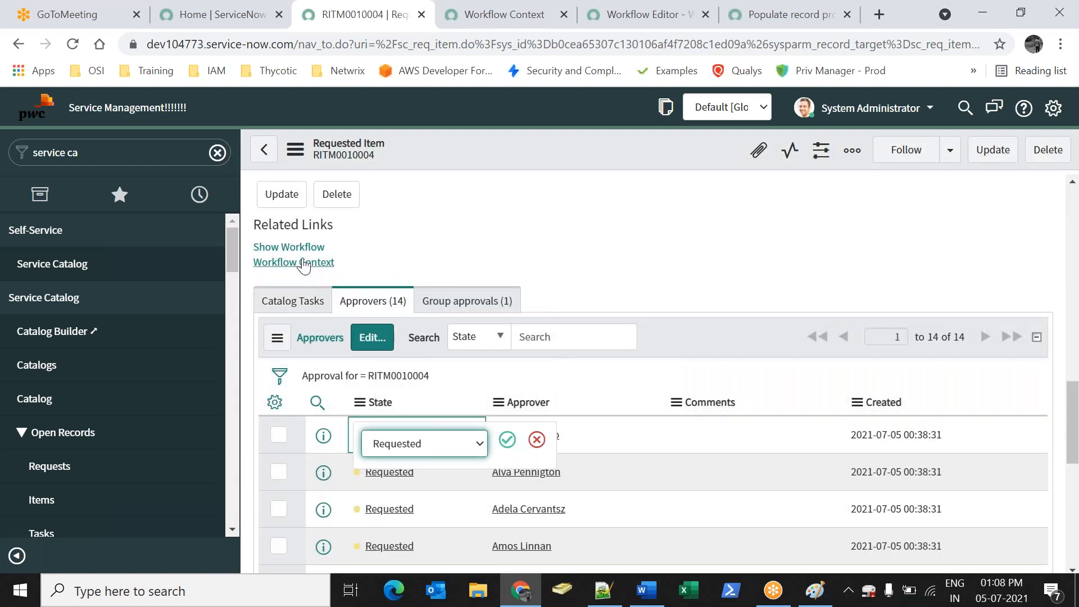
left_click(293, 262)
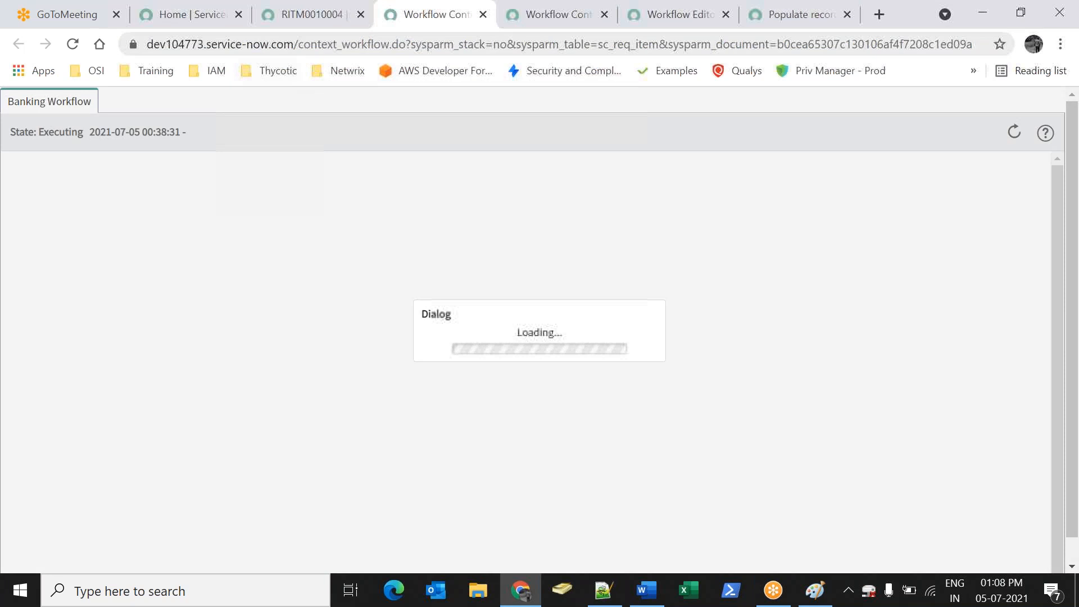
left_click(310, 14)
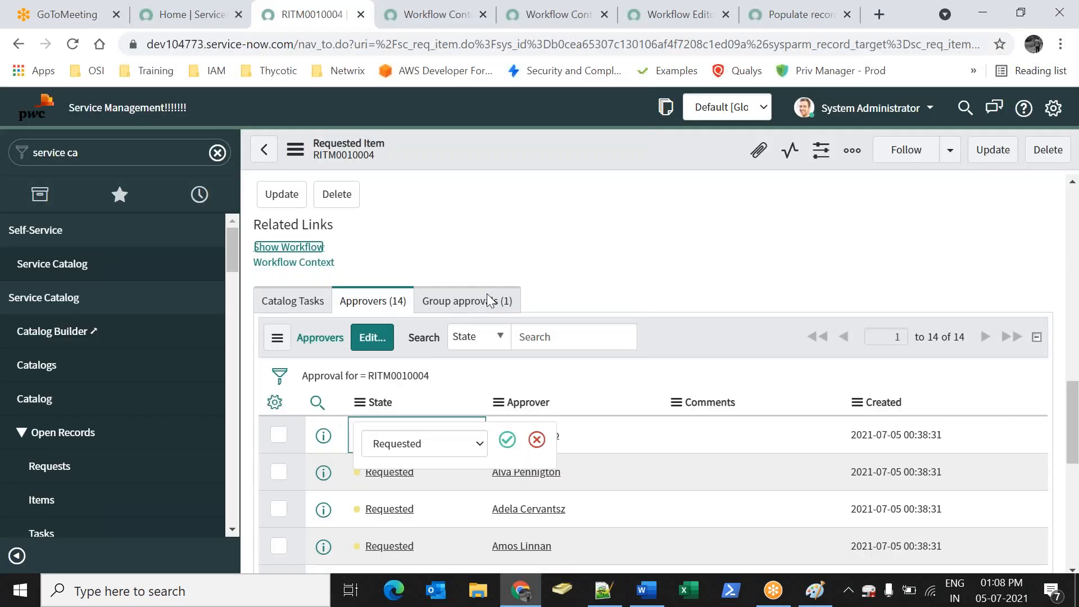
left_click(416, 444)
left_click(396, 474)
left_click(507, 439)
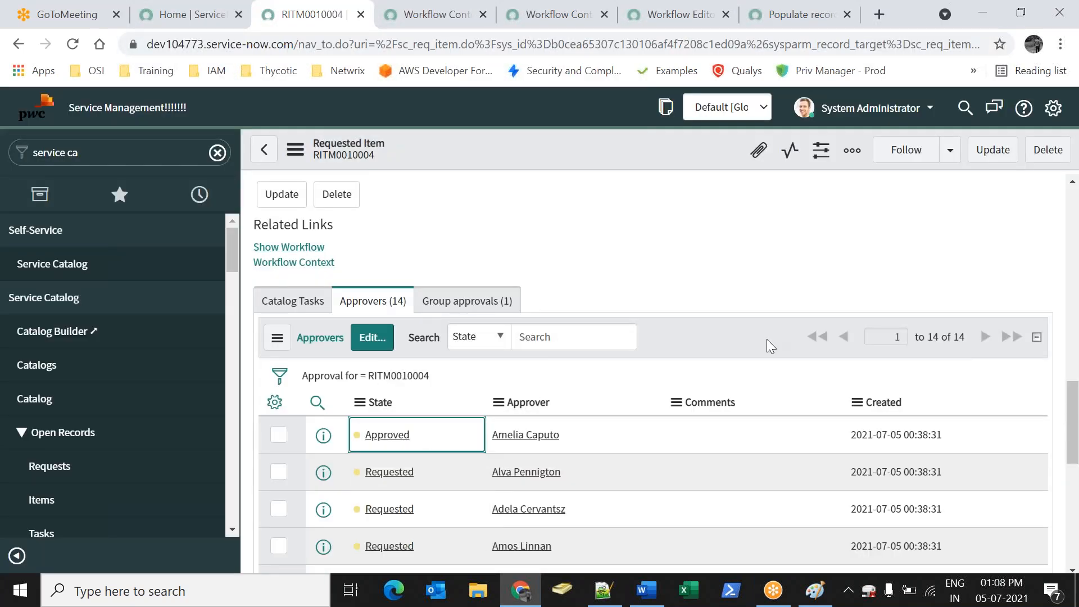
right_click(540, 163)
left_click(557, 169)
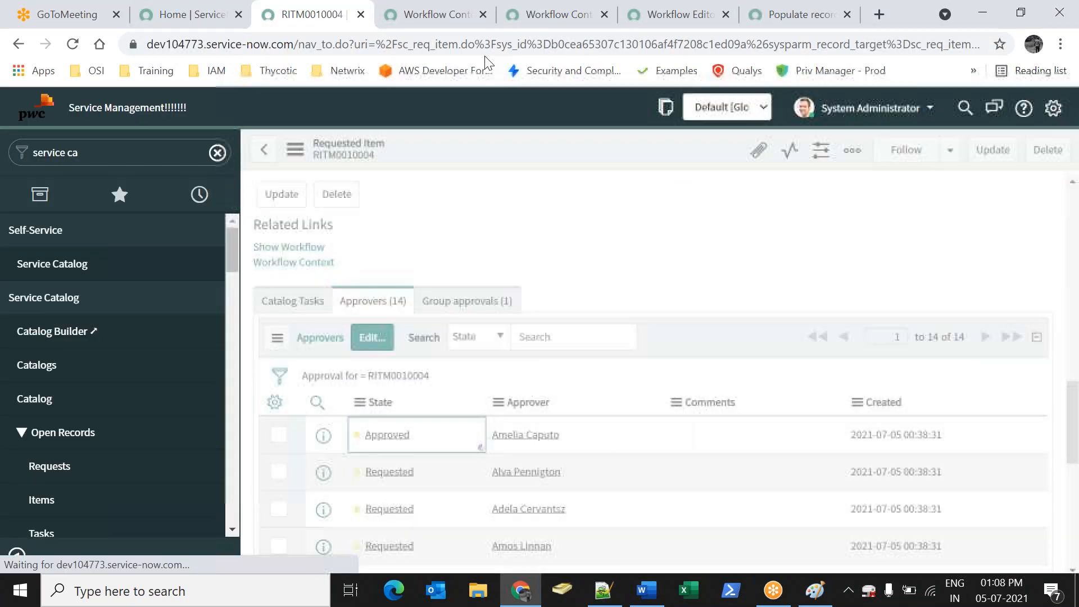
Reload the workflow context to check progress after the first approval
left_click(453, 16)
left_click(74, 47)
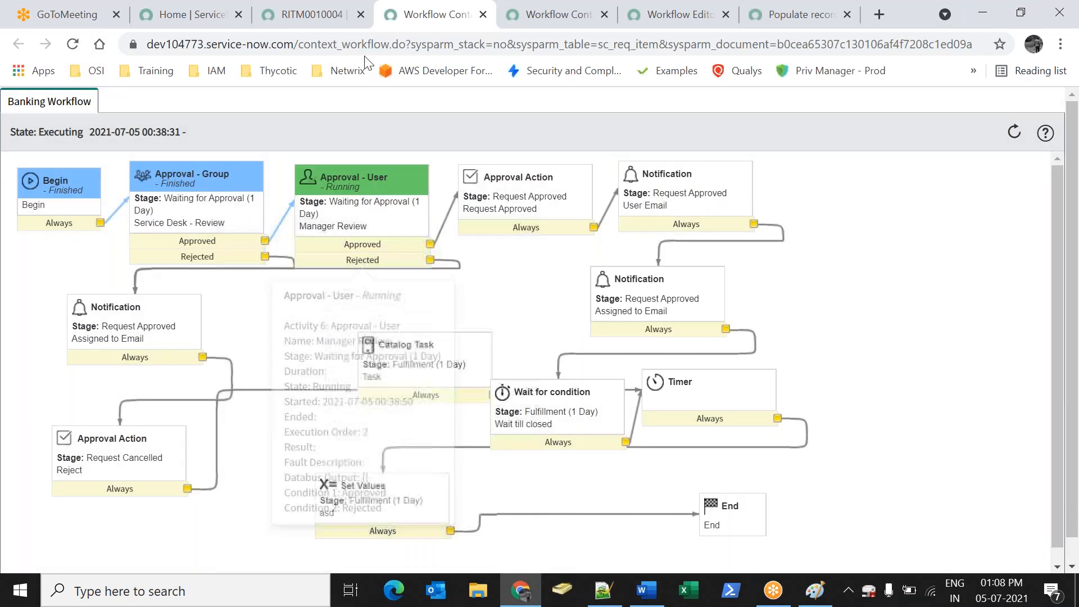
left_click(312, 14)
scroll(628, 422, "down", 15)
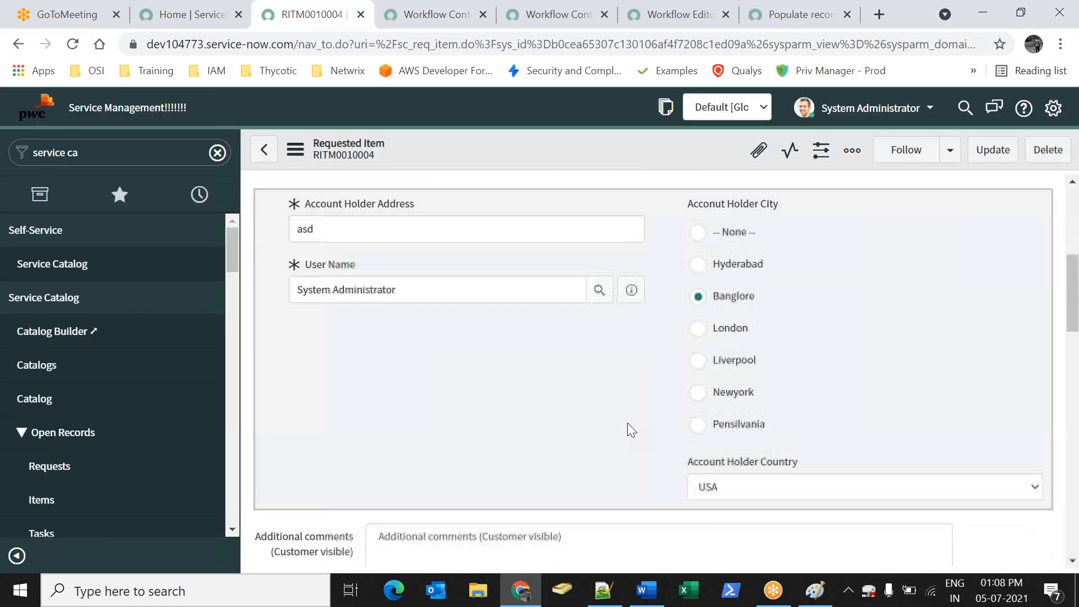
scroll(544, 386, "down", 7)
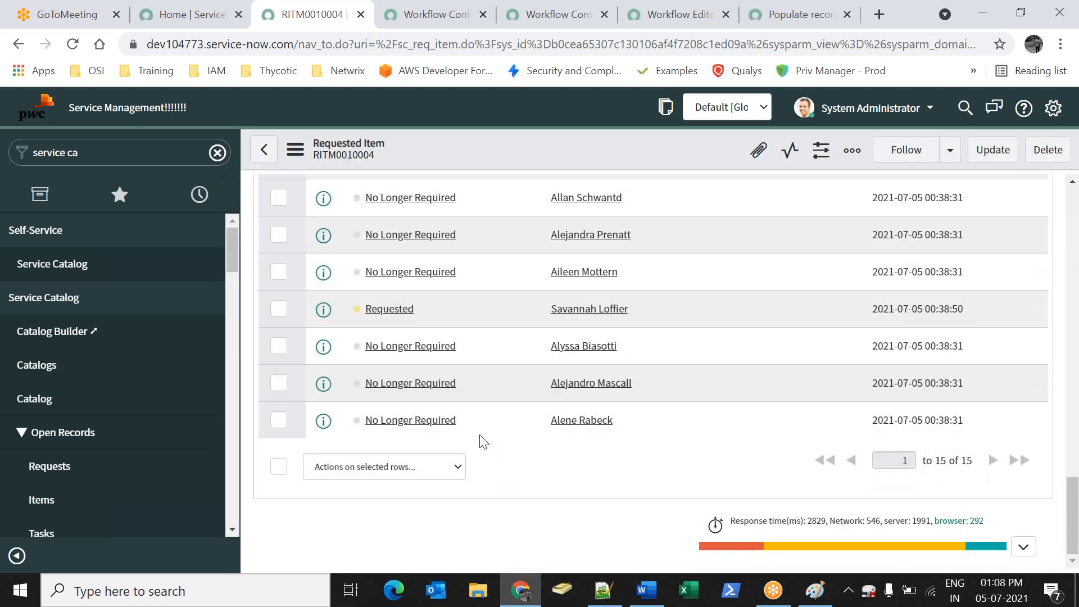
Set the remaining pending approver to Approved and save the requested item
left_click(461, 309)
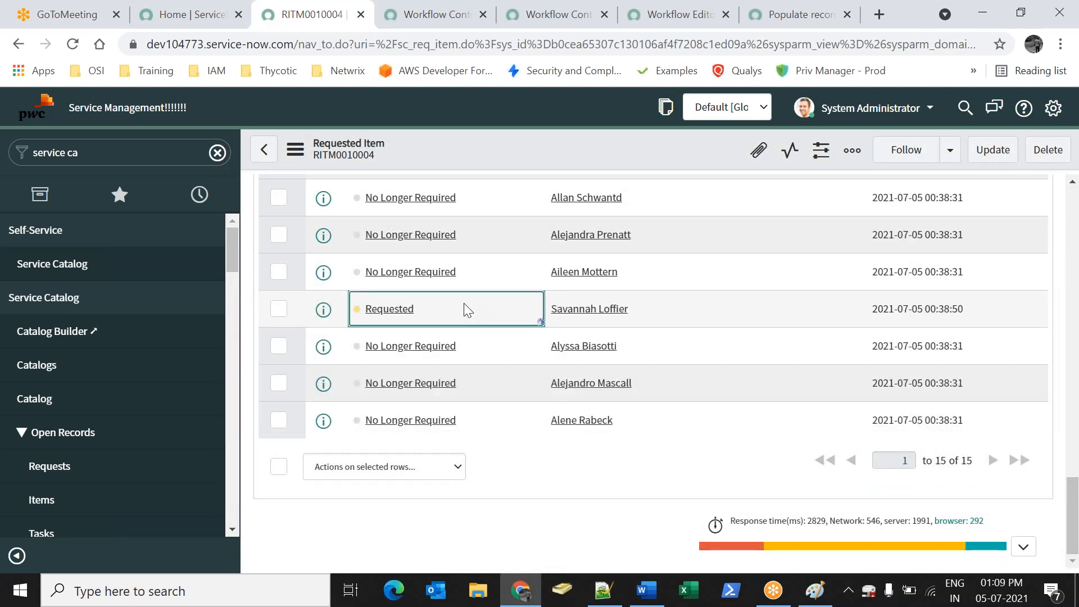
double_click(420, 307)
left_click(416, 318)
left_click(416, 365)
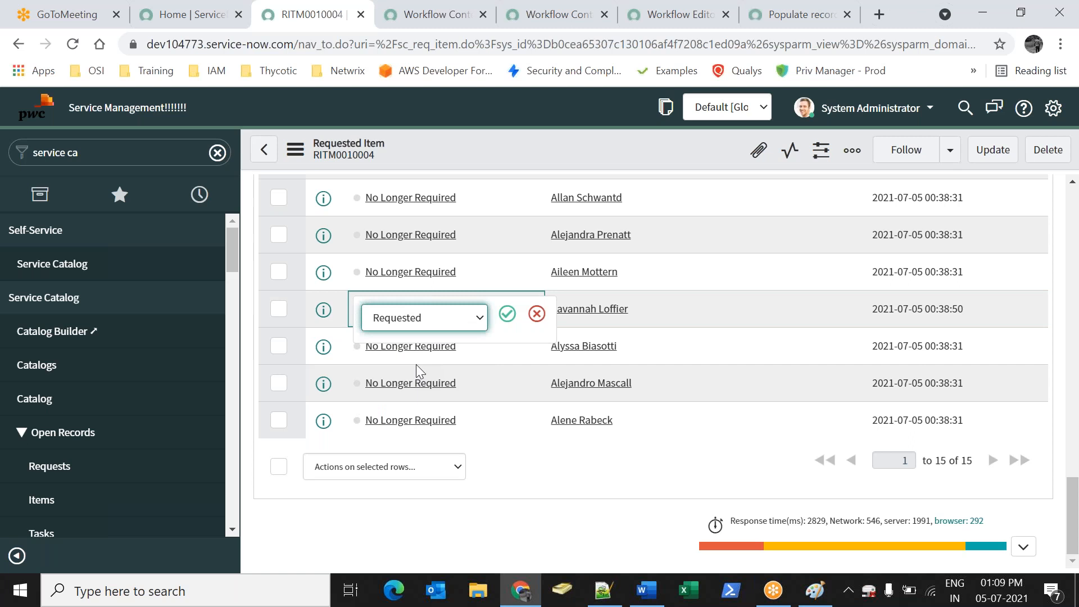
left_click(507, 314)
right_click(480, 158)
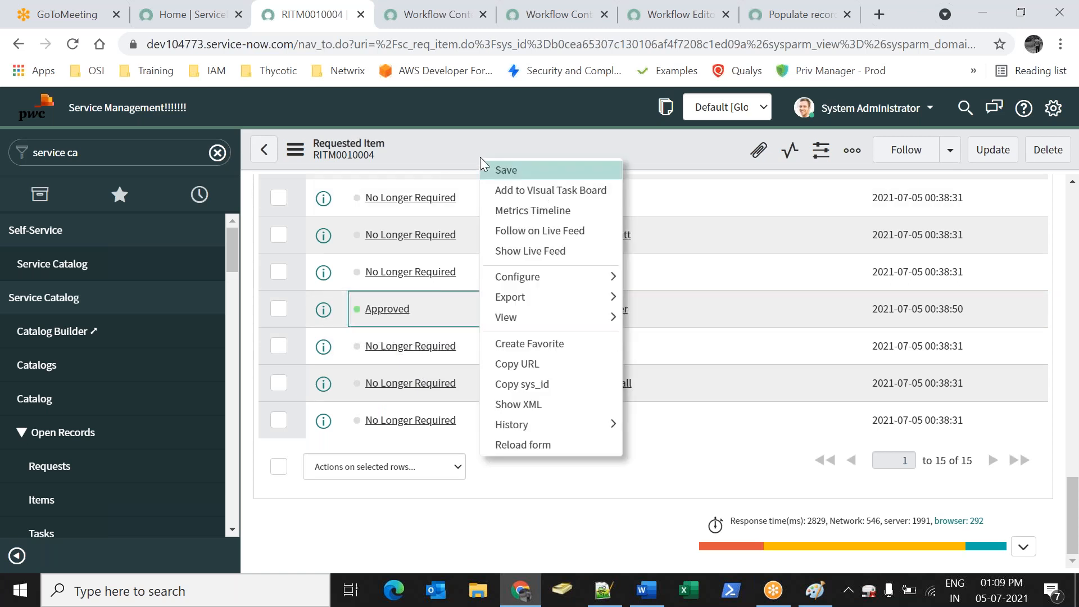
left_click(496, 170)
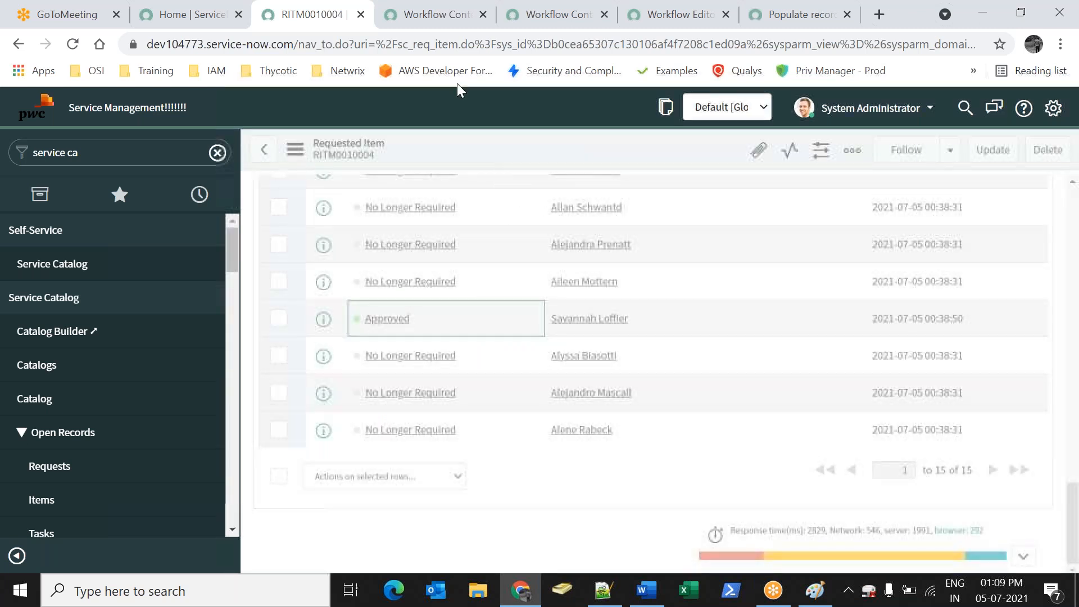
left_click(435, 14)
Reload the workflow context to confirm it has reached Wait for condition
left_click(73, 44)
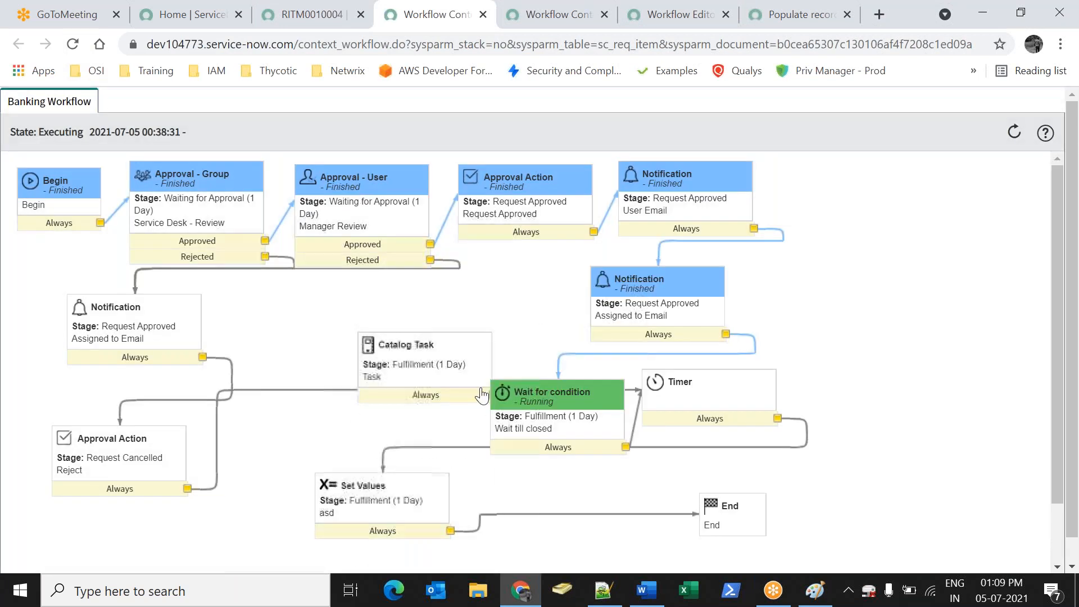
mouse_move(593, 413)
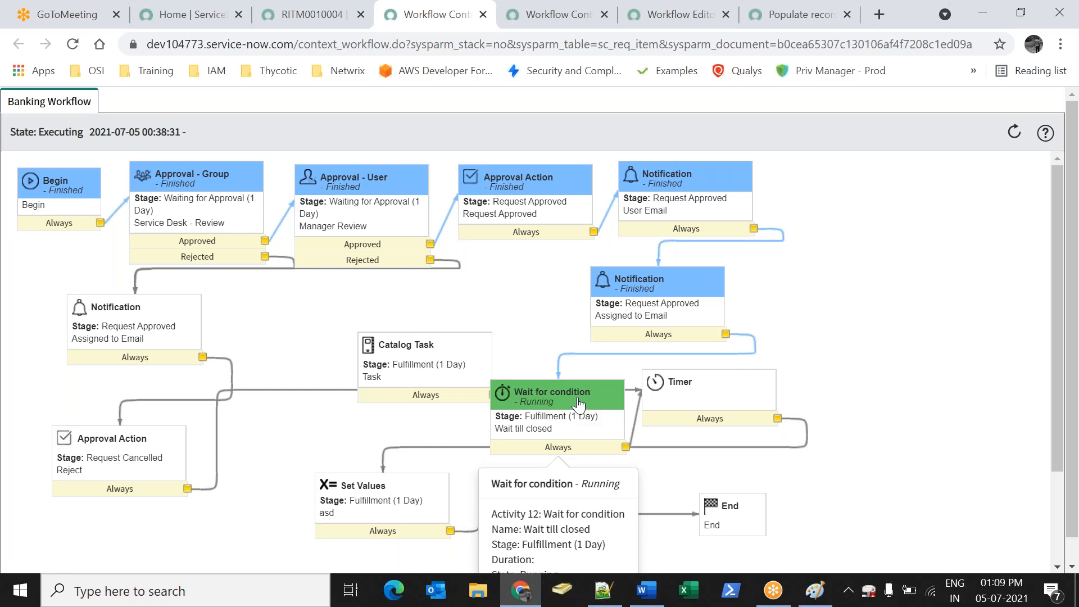
left_click(312, 14)
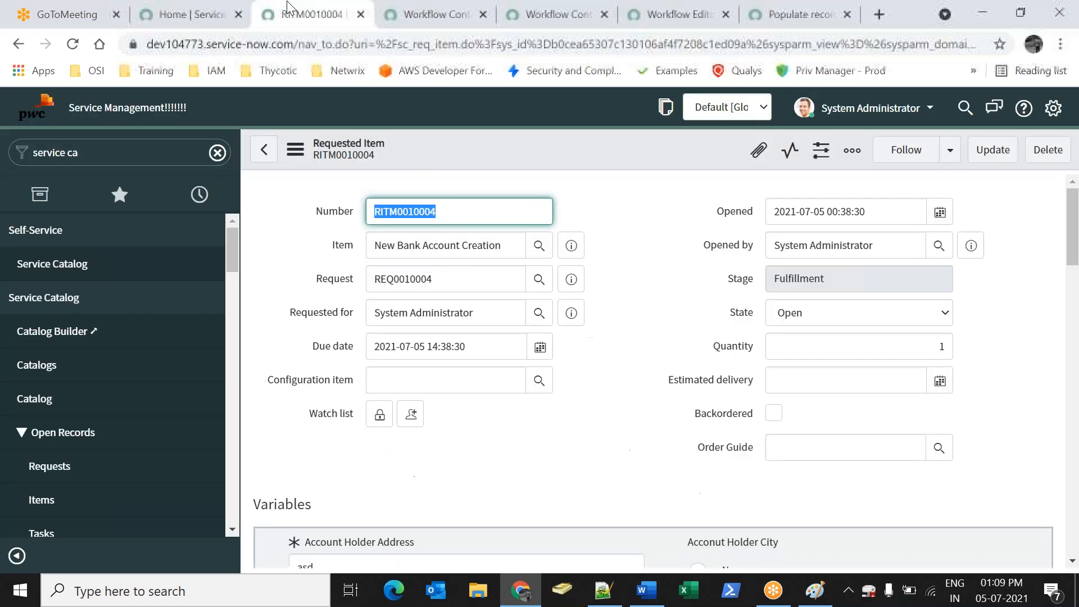
Filter the navigator for 'workflow' and open the Workflow Editor's workflow list
left_click(106, 153)
type("w")
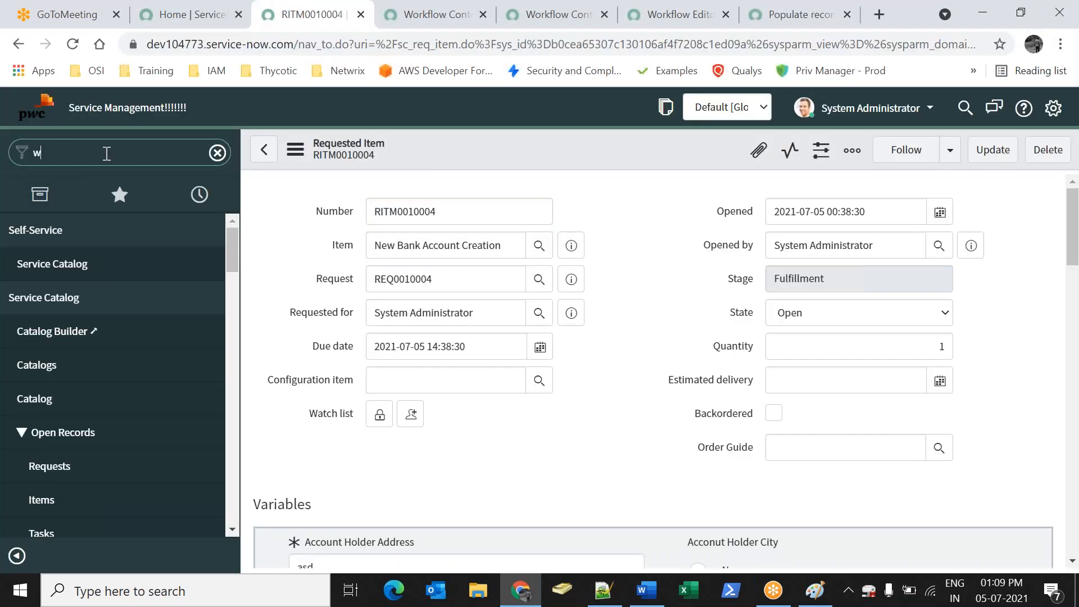
type("orkflow")
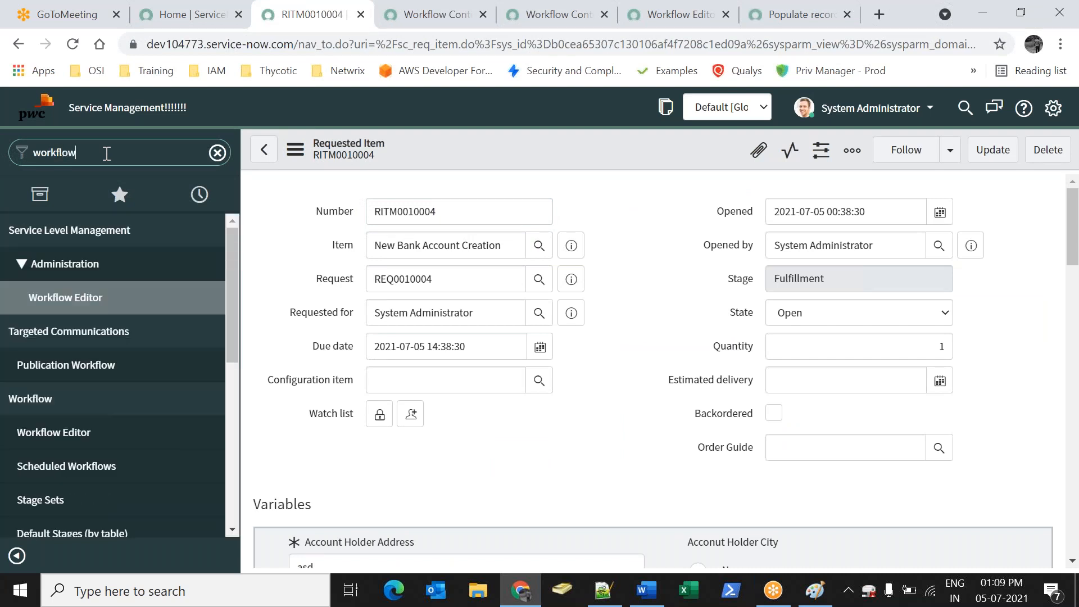
left_click(420, 26)
left_click_drag(405, 347, 407, 316)
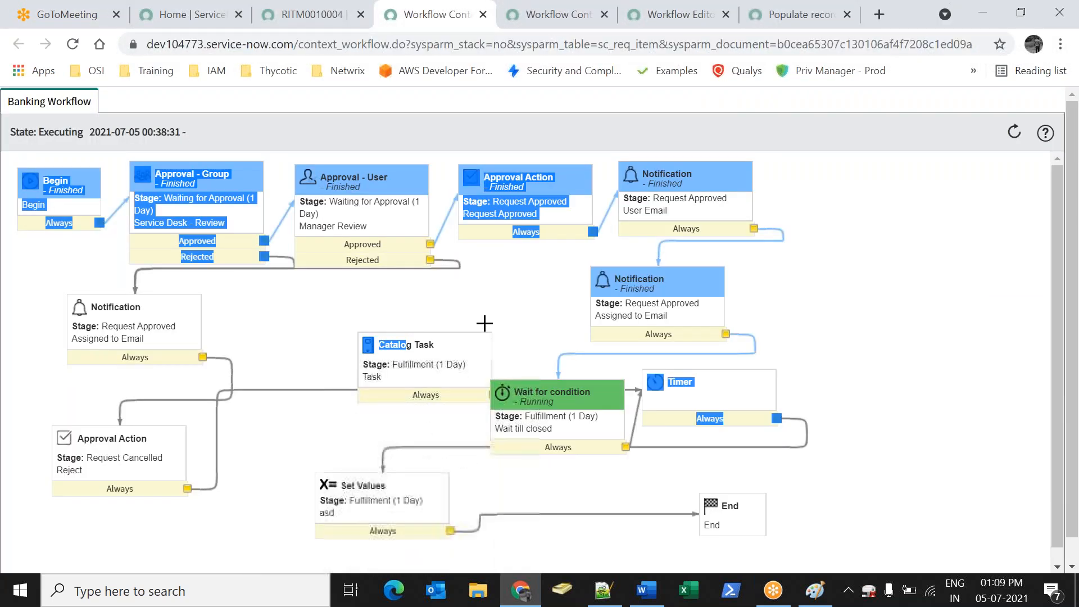
left_click(254, 17)
left_click(134, 298)
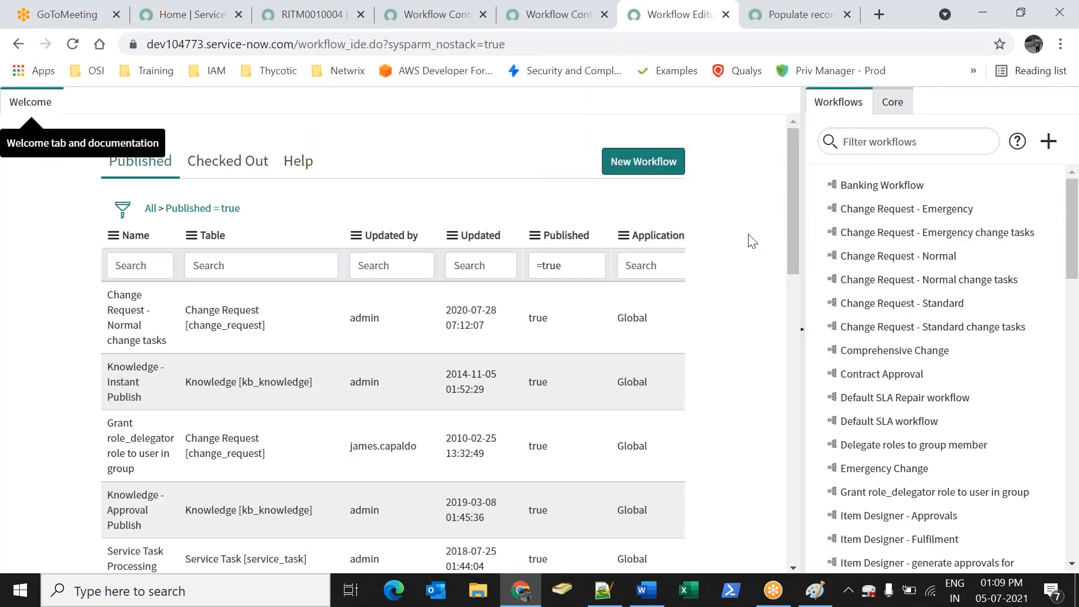
Open the Banking Workflow and check it out for editing
left_click(876, 186)
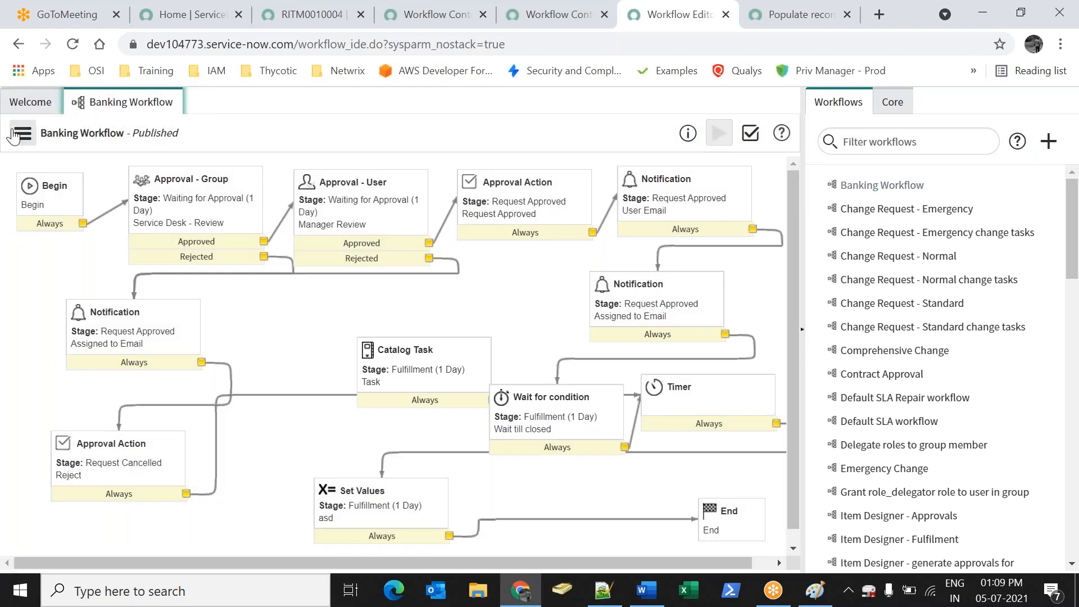
left_click(22, 134)
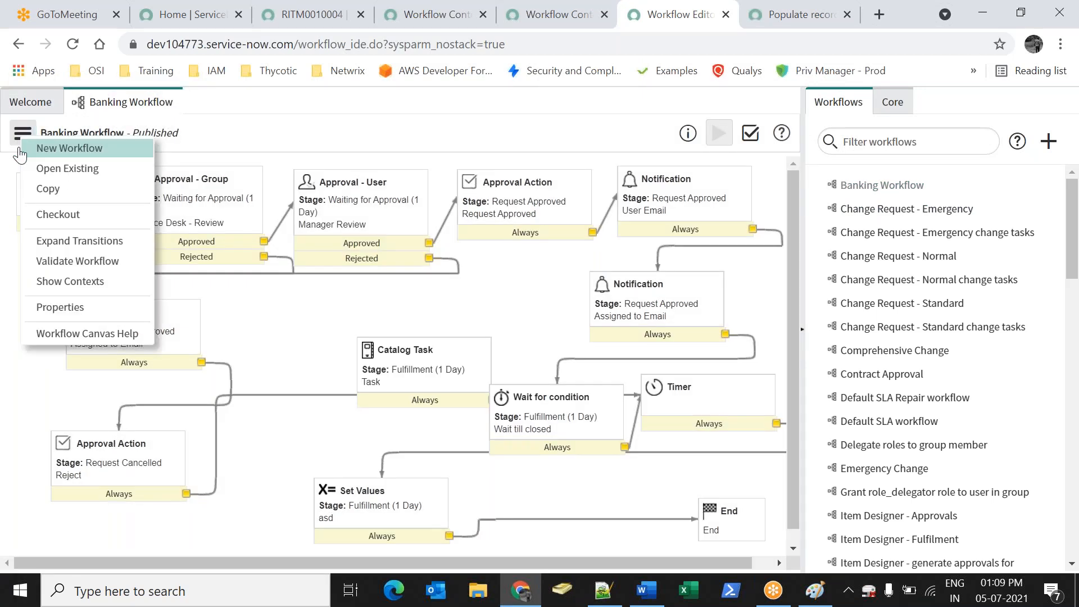
left_click(52, 217)
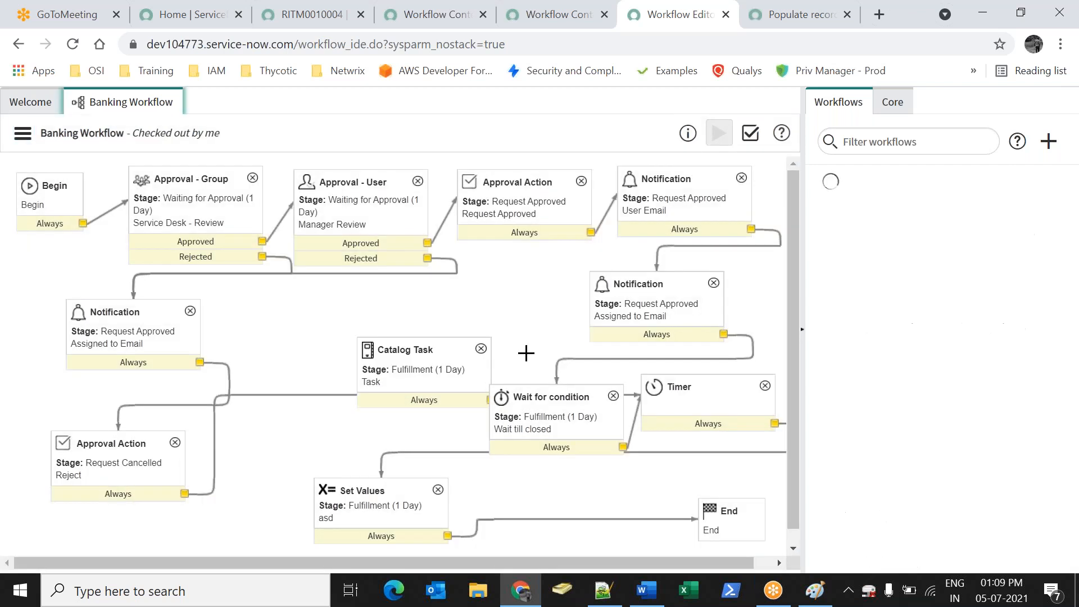
Route the user-email Notification through Catalog Task to the assigned-to Notification, then publish
left_click_drag(424, 350, 460, 303)
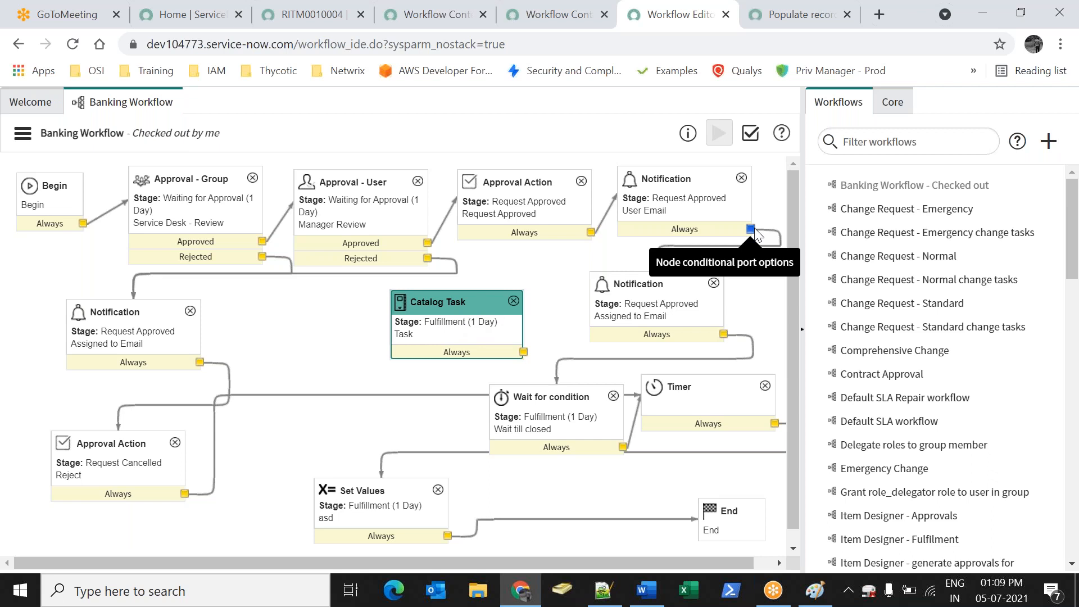
left_click_drag(751, 229, 457, 313)
left_click(652, 284)
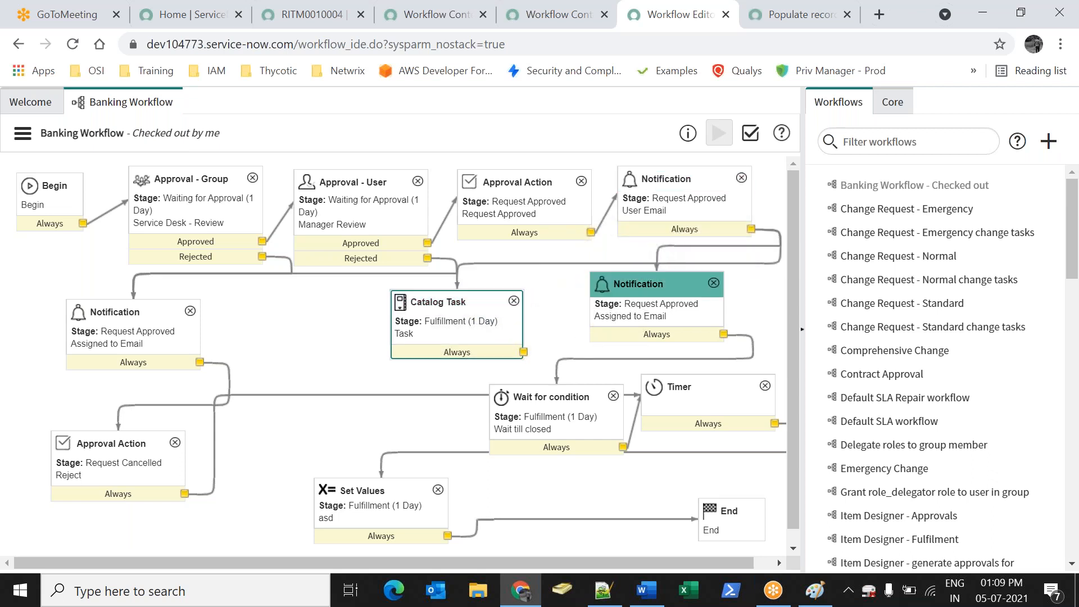
left_click(670, 246)
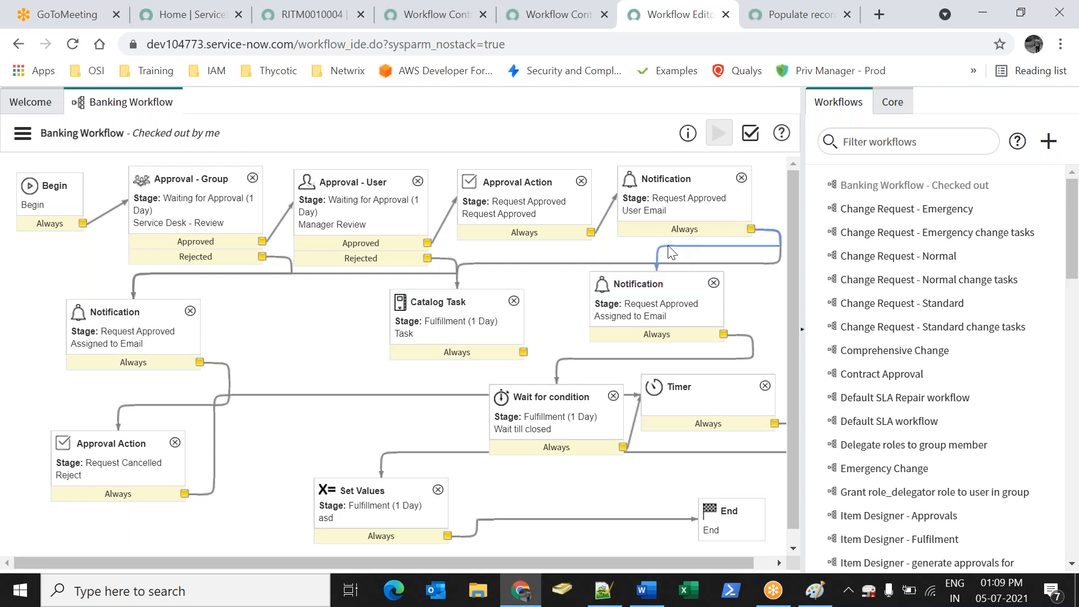
key("Delete")
left_click_drag(523, 352, 651, 287)
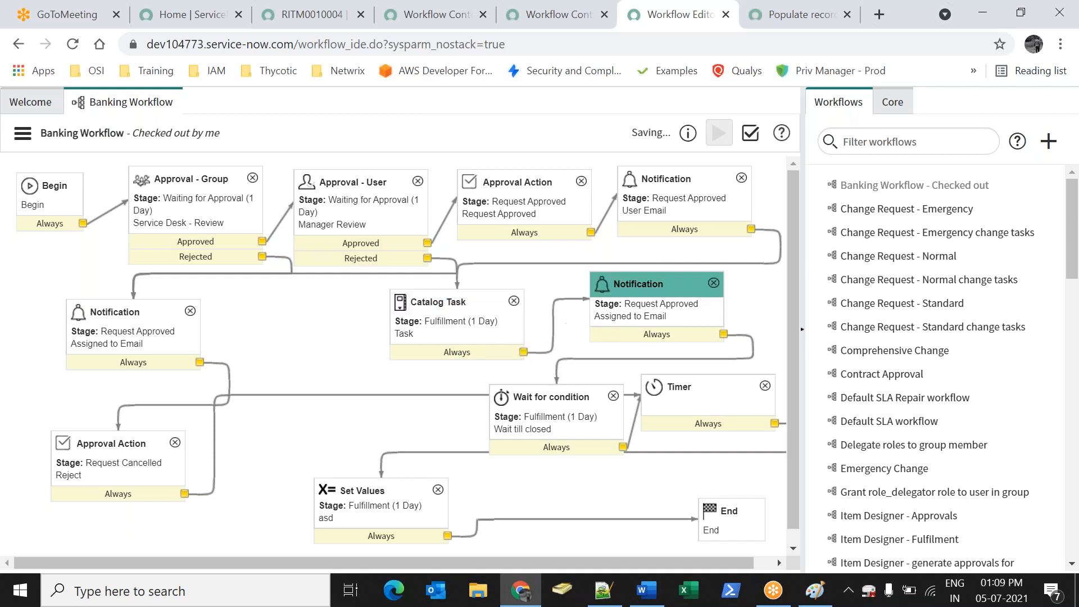
left_click(23, 133)
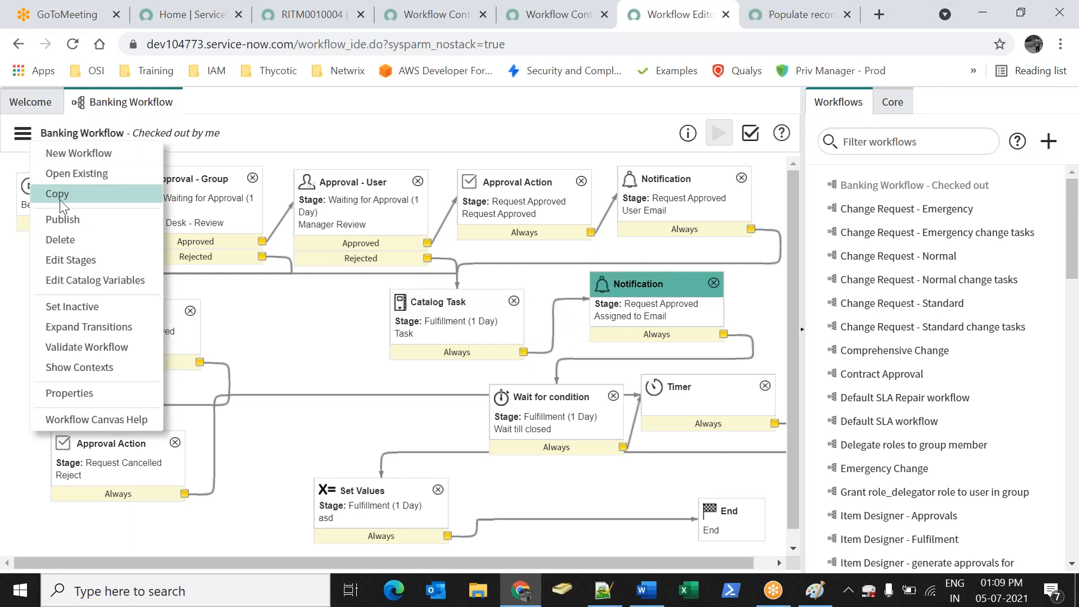
left_click(63, 219)
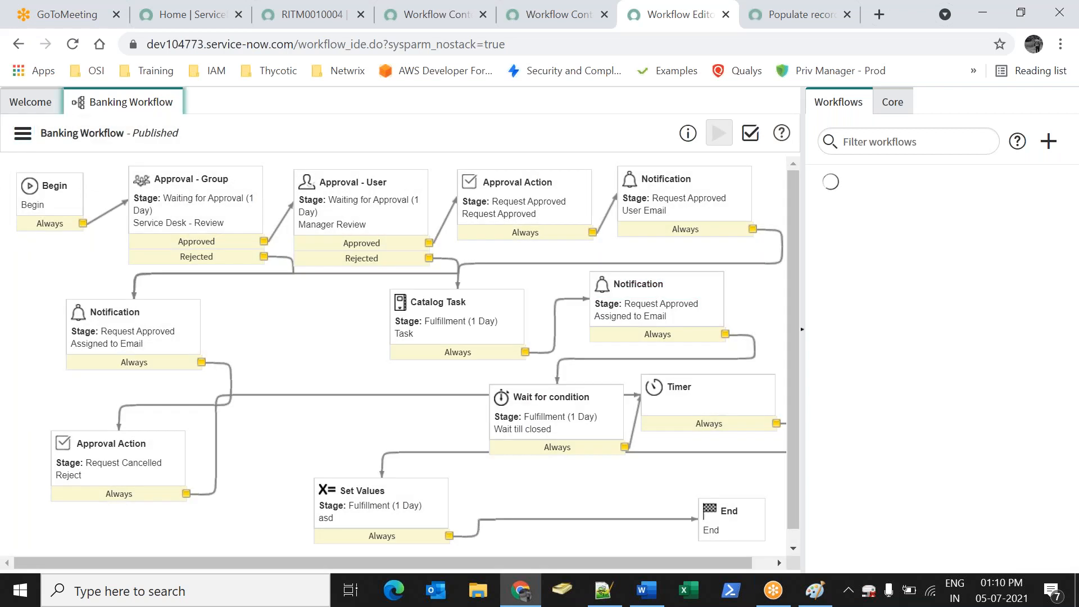
Search the navigator for 'servi' on the RITM0010004 tab and close the stray Catalog Builder tab
left_click(308, 10)
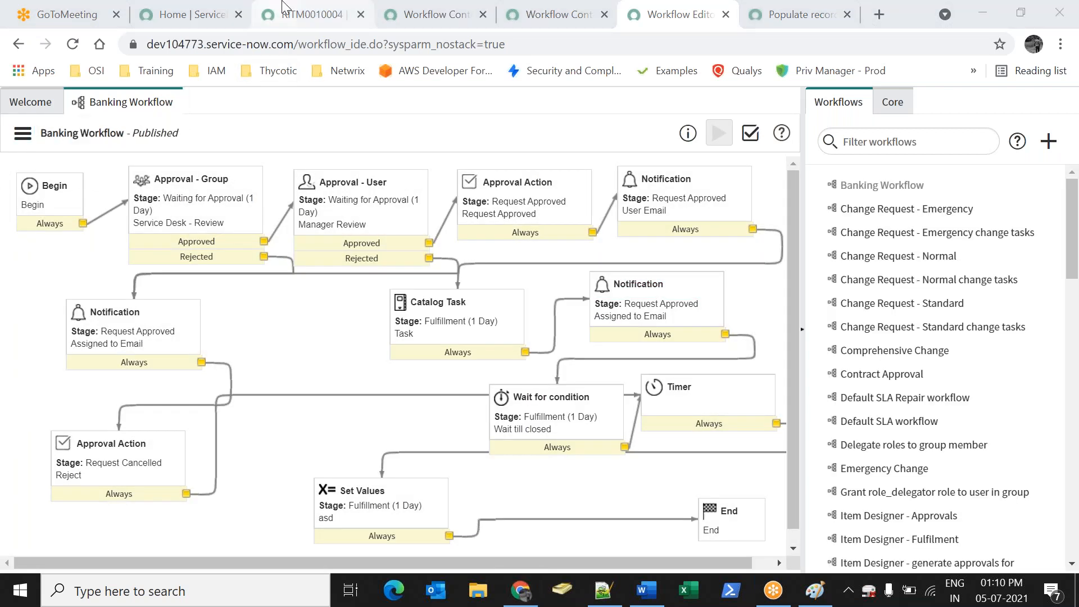
left_click(90, 147)
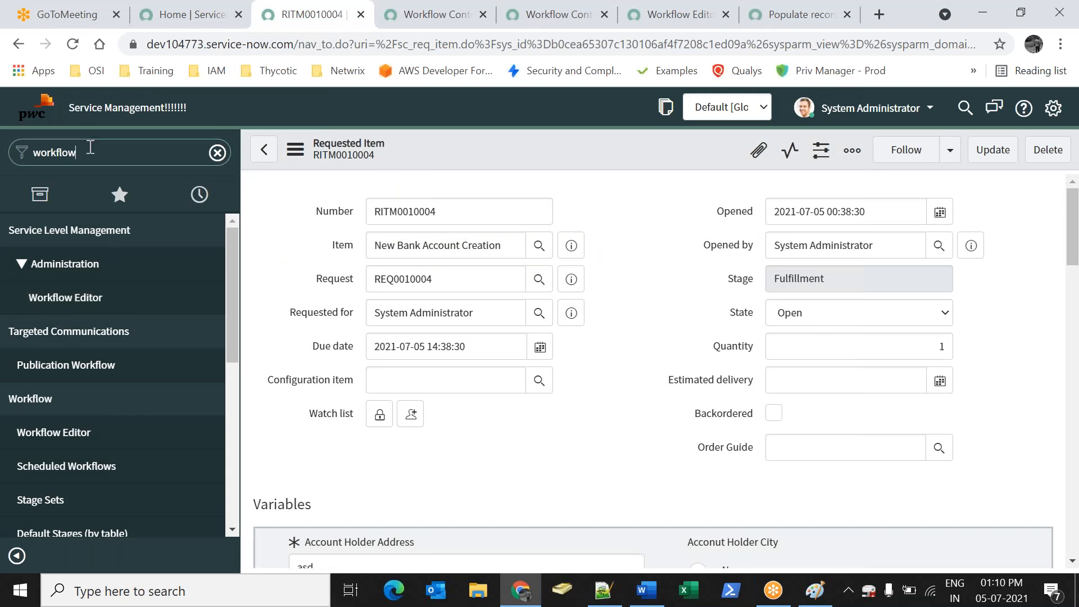
key("ctrl+a")
key("BackSpace")
type("servi")
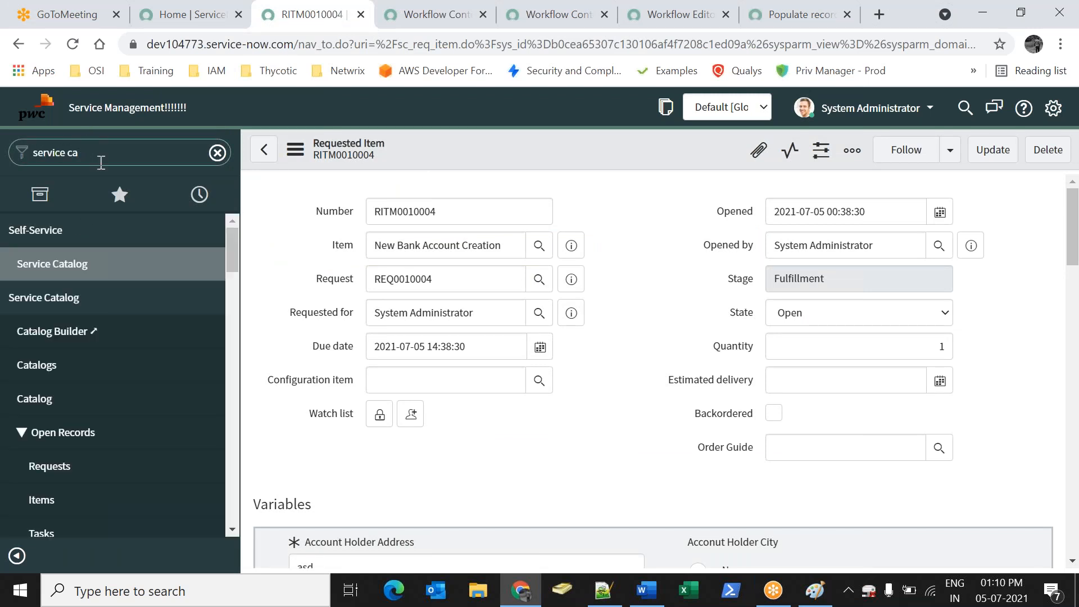
left_click(63, 341)
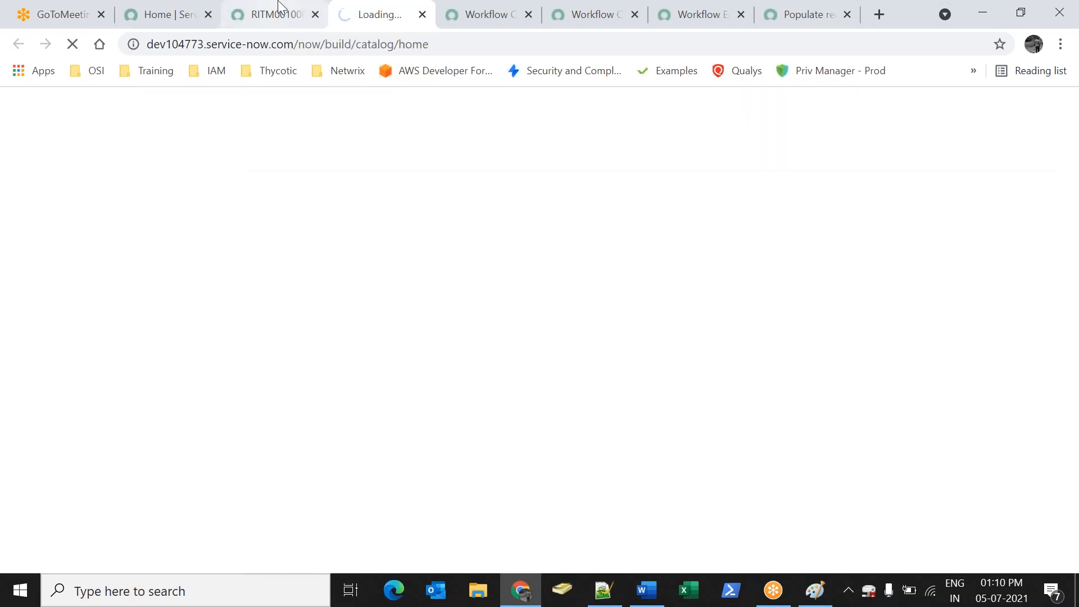
left_click(264, 12)
right_click(343, 27)
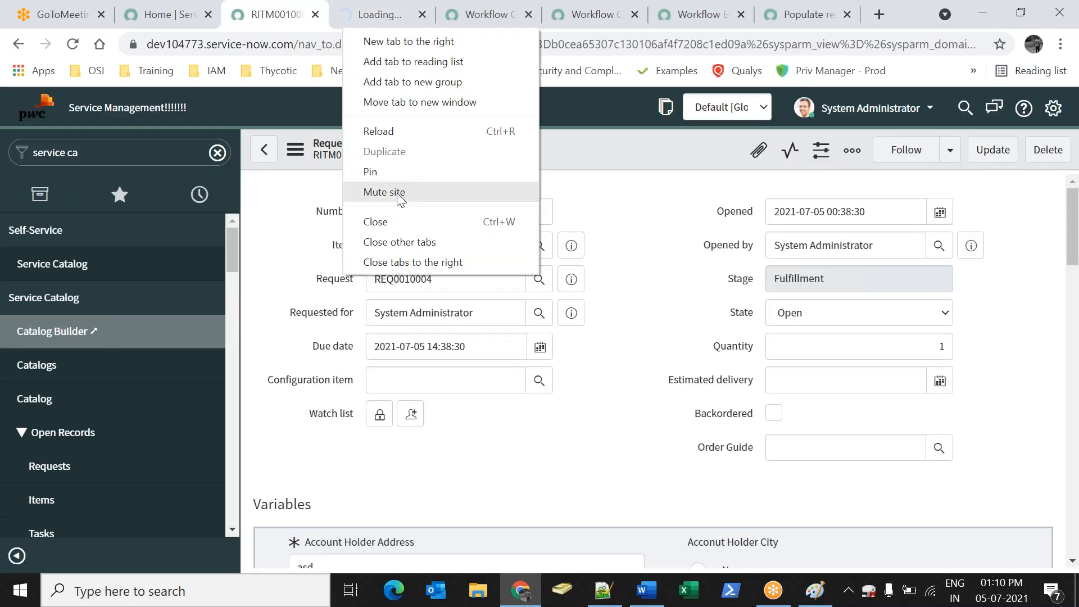
left_click(383, 221)
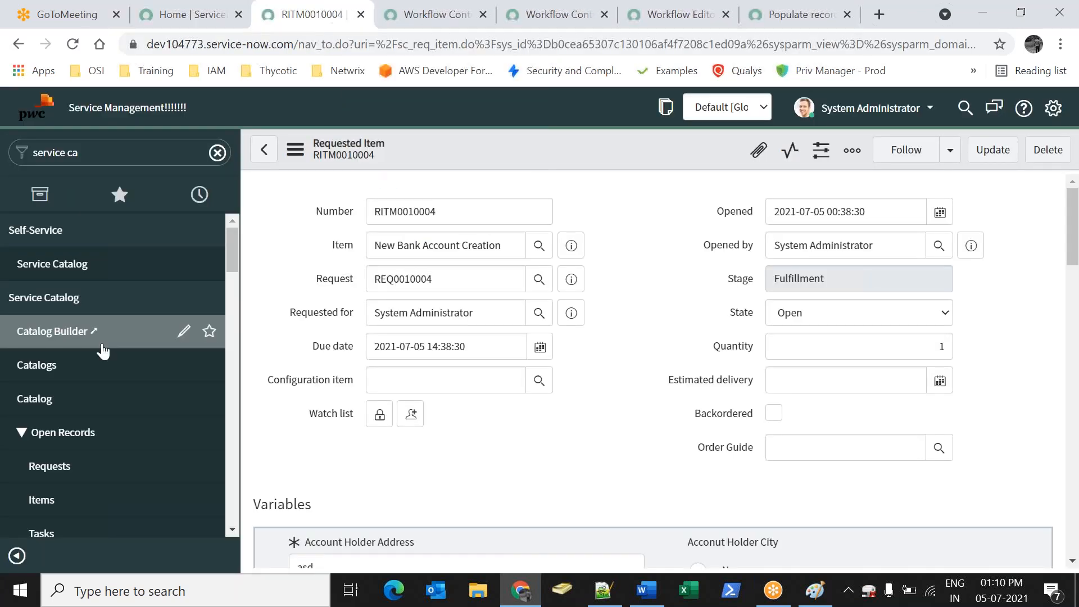
Reload requested item RITM0010004 and check the Approved state in its approvers list
left_click(50, 379)
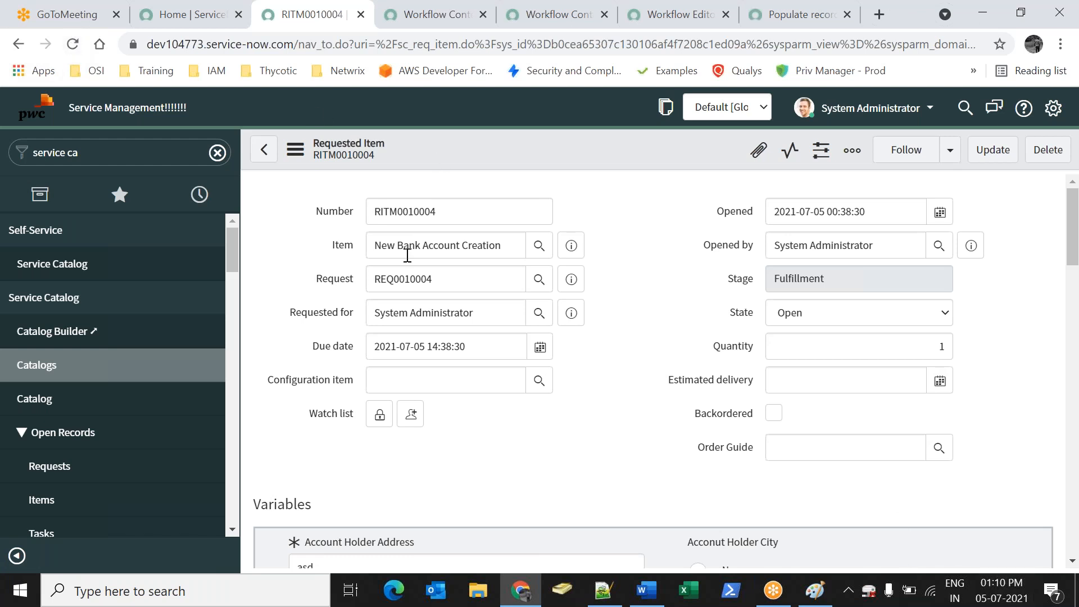
left_click(246, 18)
left_click(254, 18)
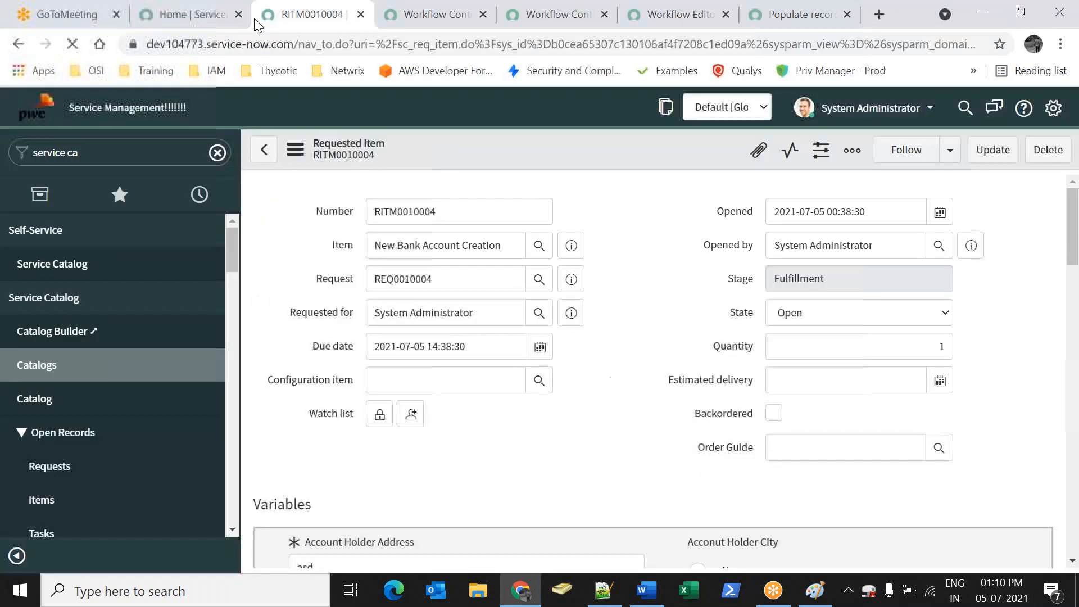
right_click(299, 22)
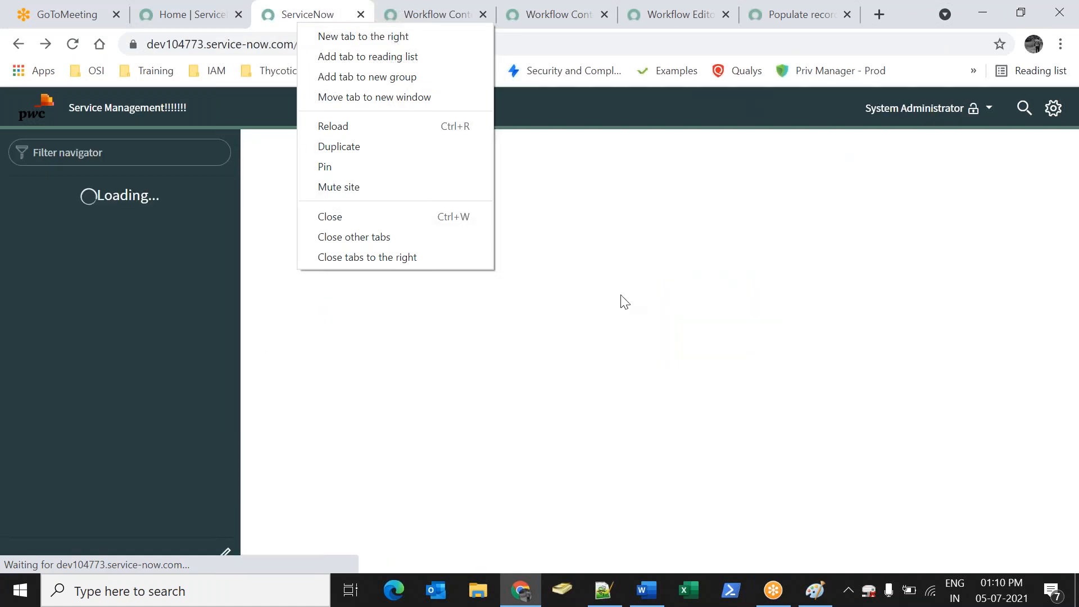
left_click(569, 112)
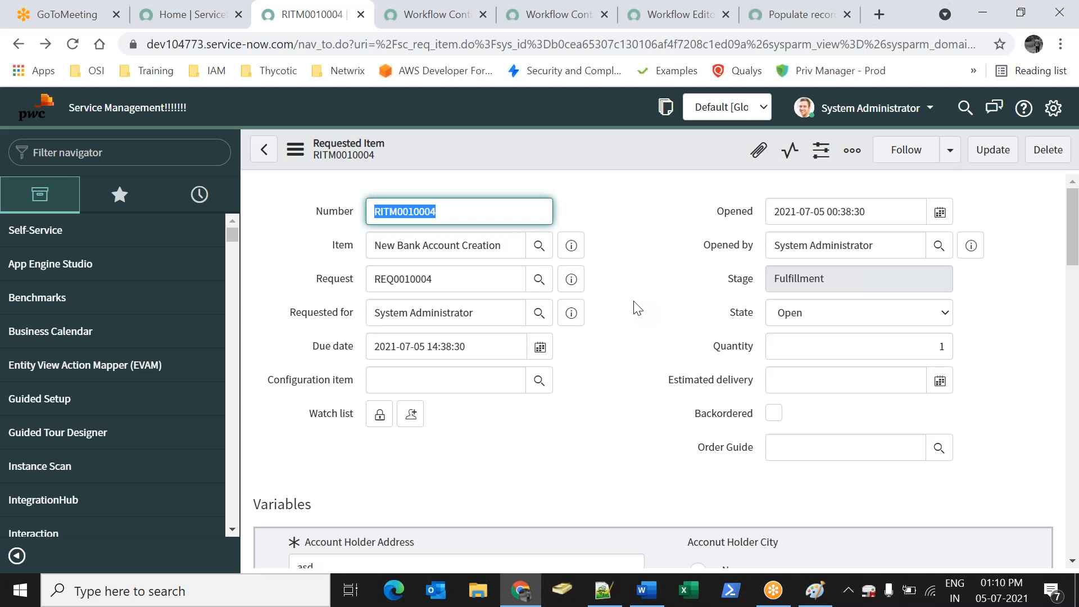
left_click(597, 265)
scroll(662, 325, "down", 10)
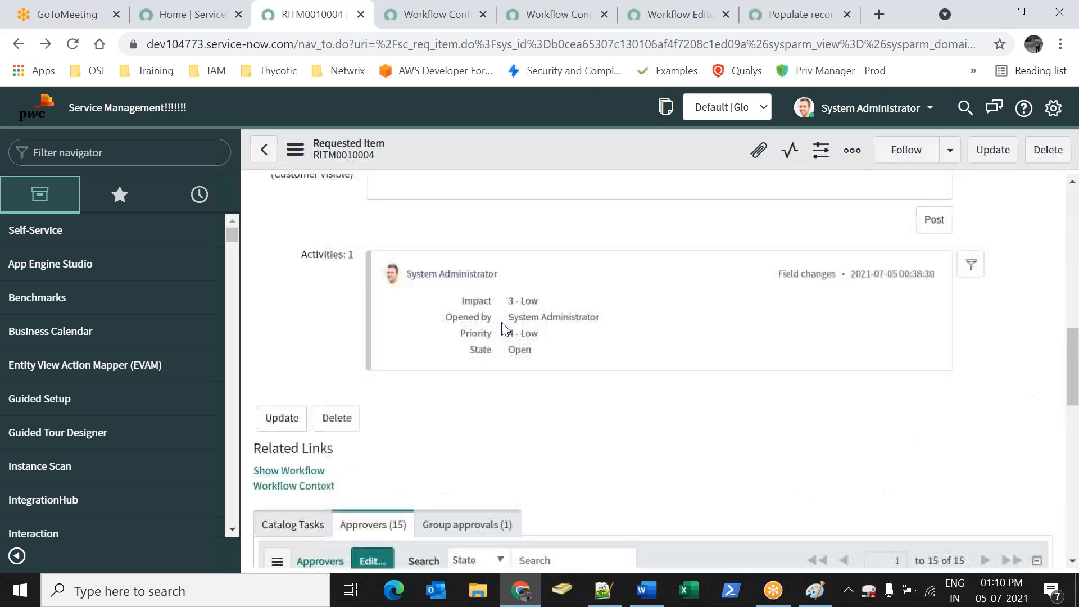
scroll(459, 372, "down", 3)
left_click(465, 279)
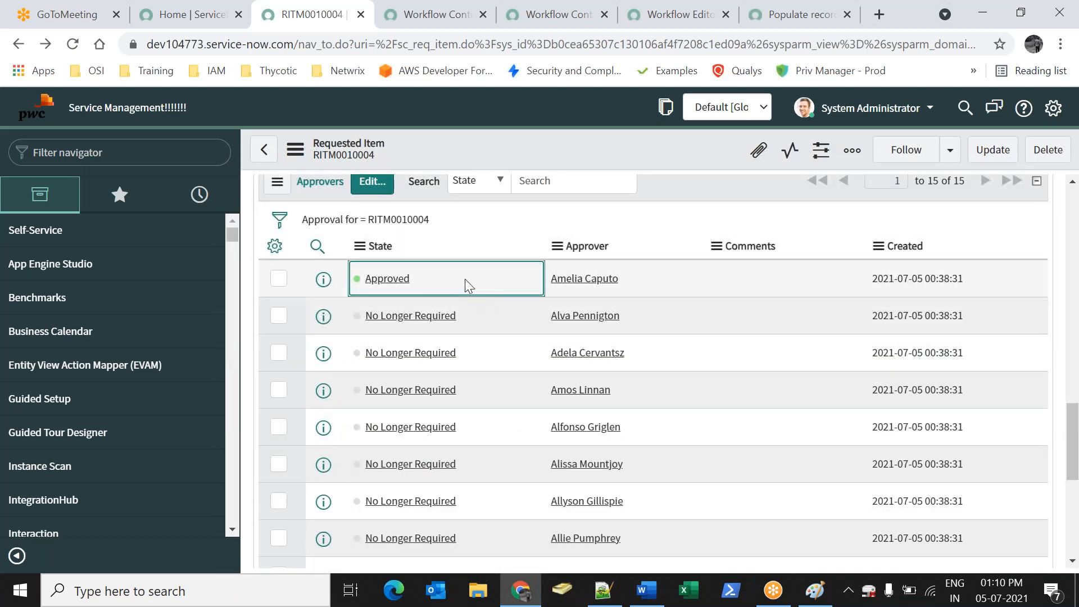
scroll(423, 295, "up", 10)
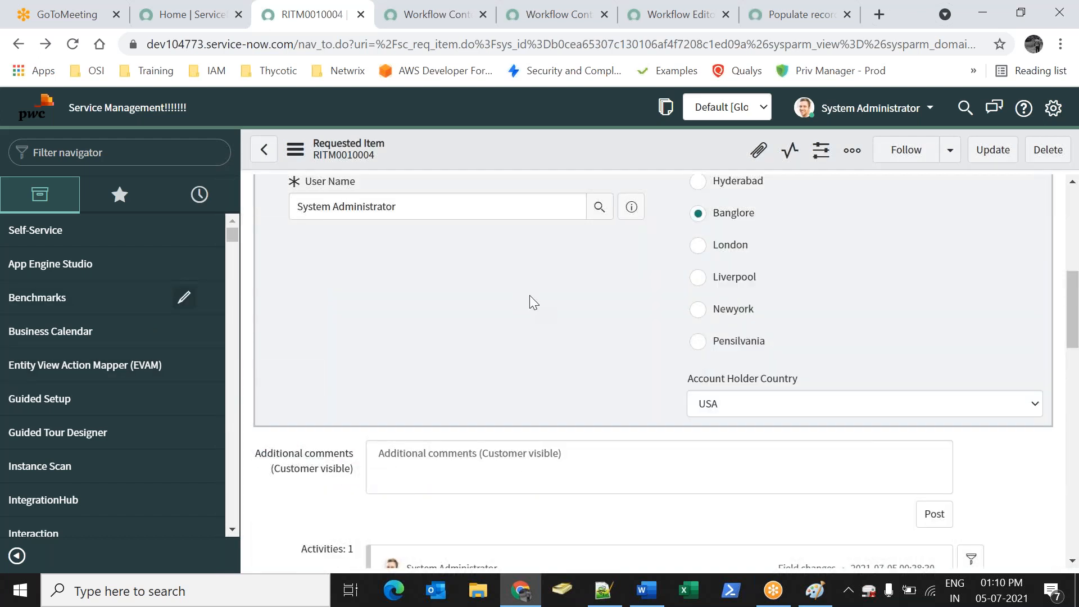
scroll(530, 301, "up", 5)
Filter the navigator for 'servi' and open Service Catalog > Catalogs
left_click(19, 44)
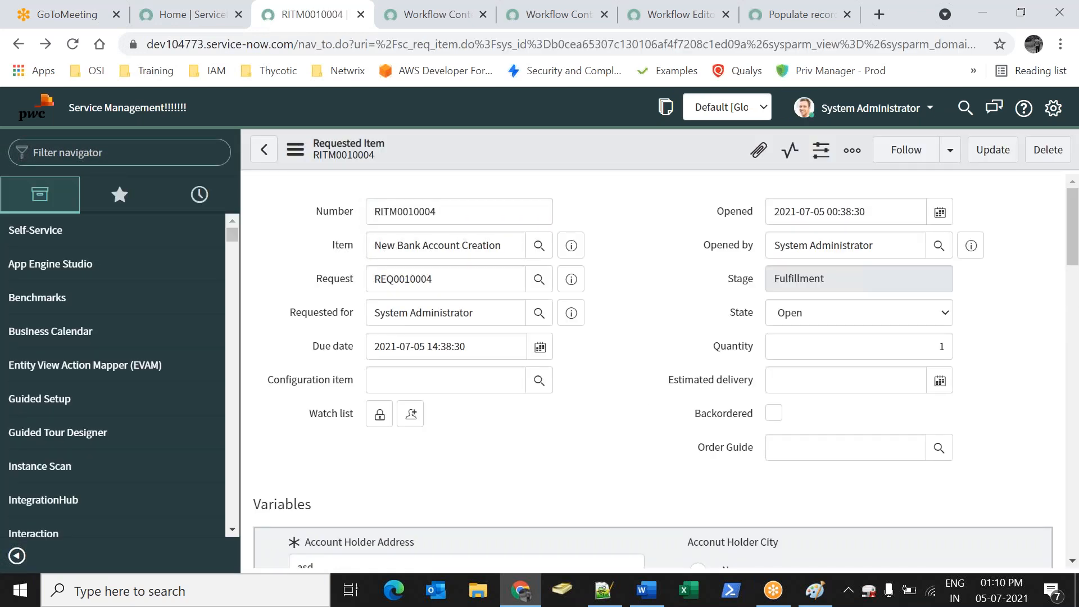
type("service ca")
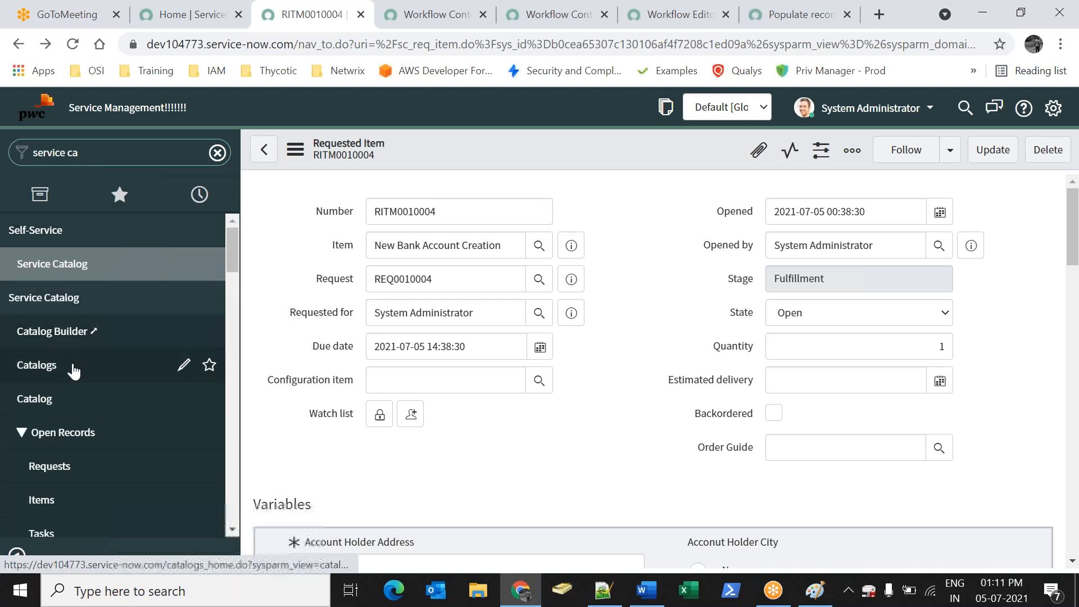
left_click(73, 371)
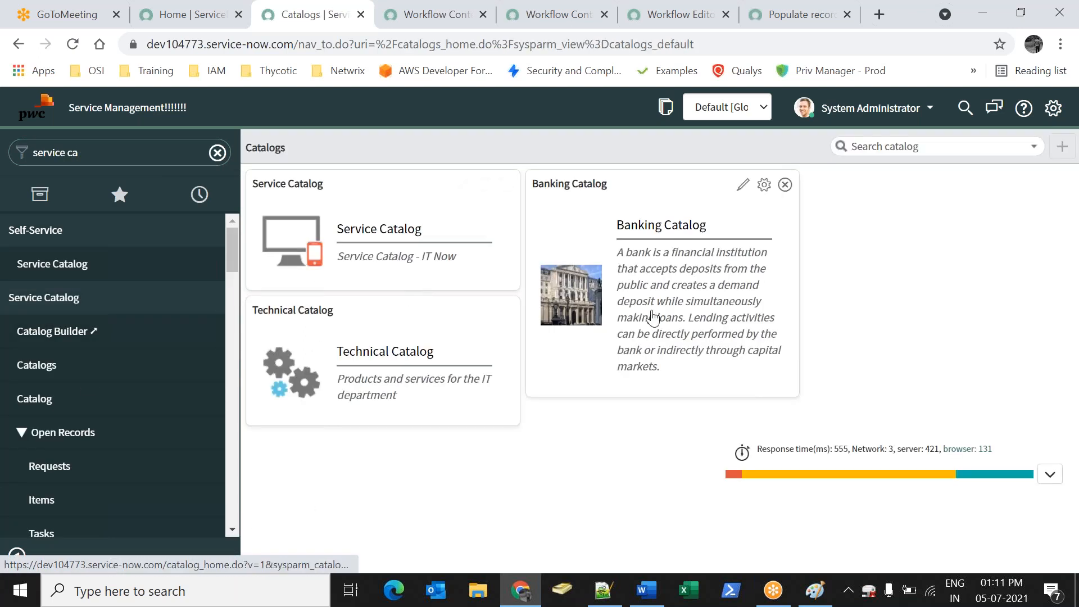
Browse Banking Catalog > Axis Bank to the New Bank Account Creation item
left_click(646, 315)
left_click(630, 382)
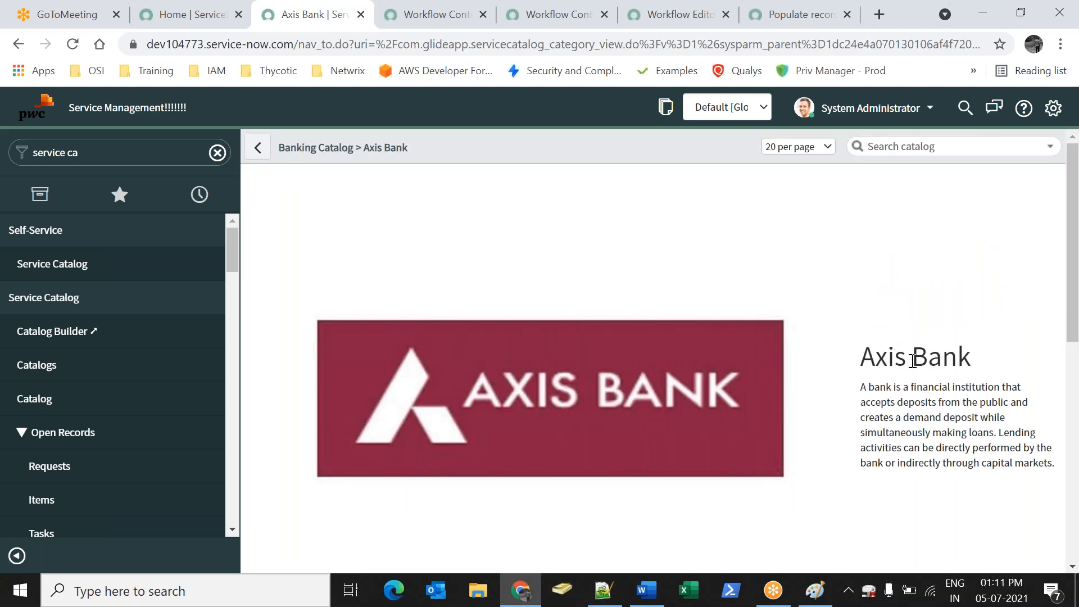
scroll(636, 342, "down", 8)
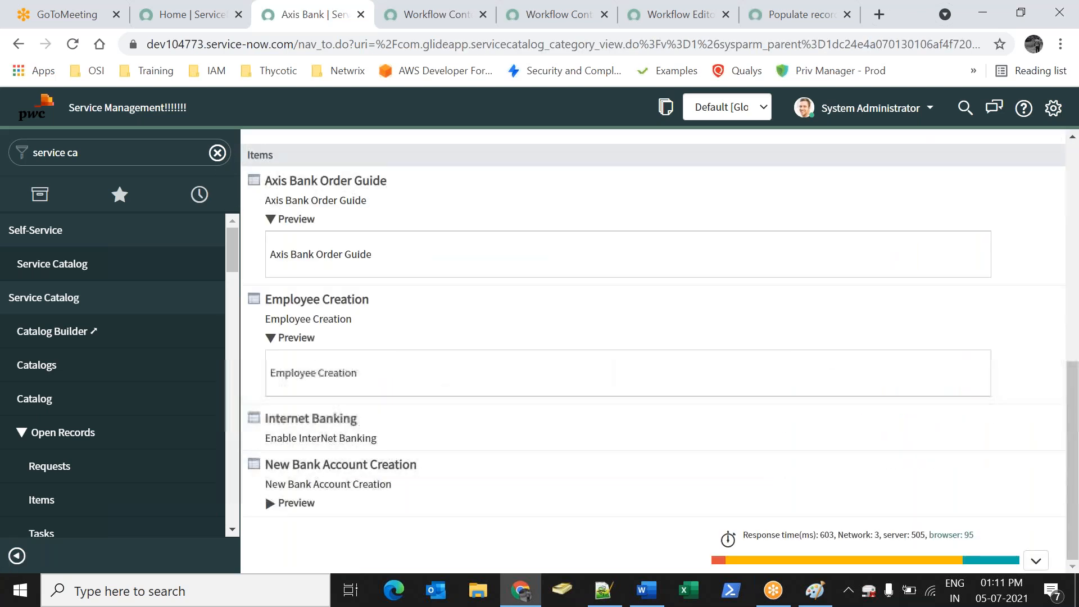
left_click(331, 469)
Enter address 'asfa', pick the account holder, set city London and country India, and order
left_click(387, 299)
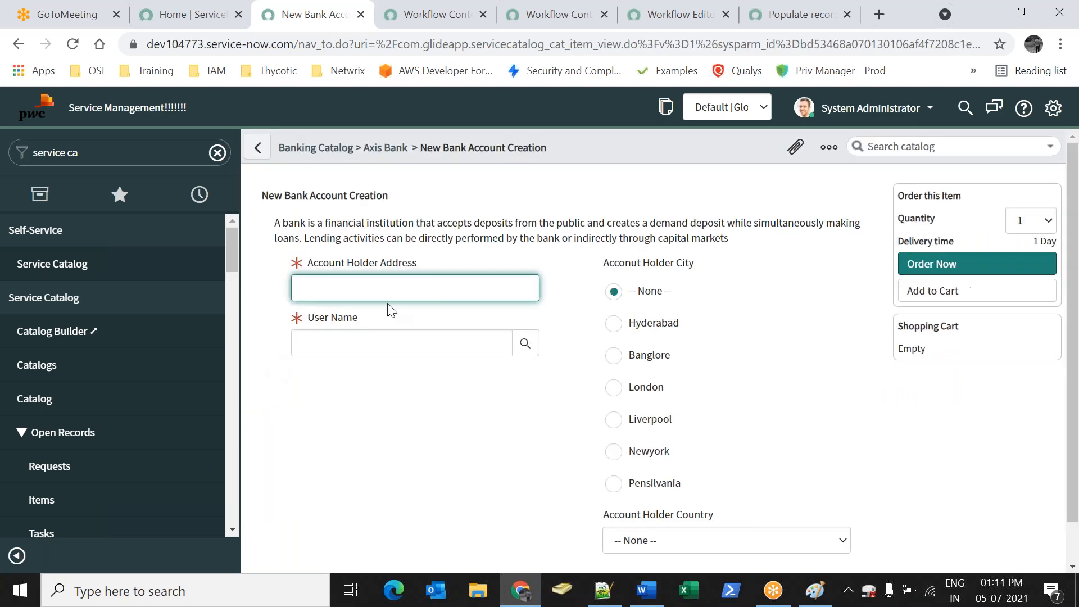
type("asfa")
key("Tab")
left_click(522, 344)
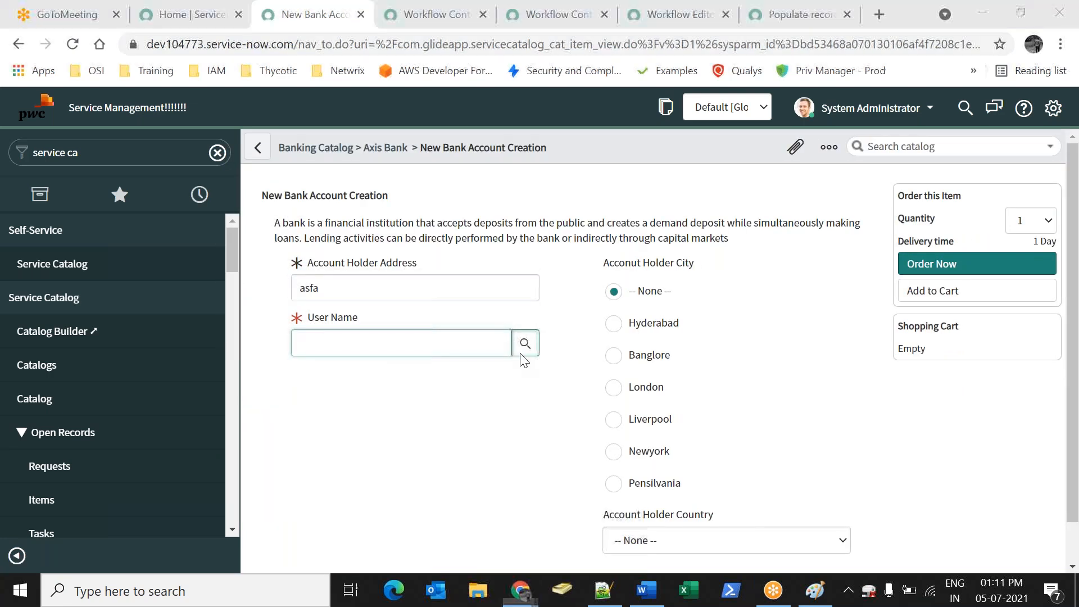
left_click(104, 325)
left_click(613, 387)
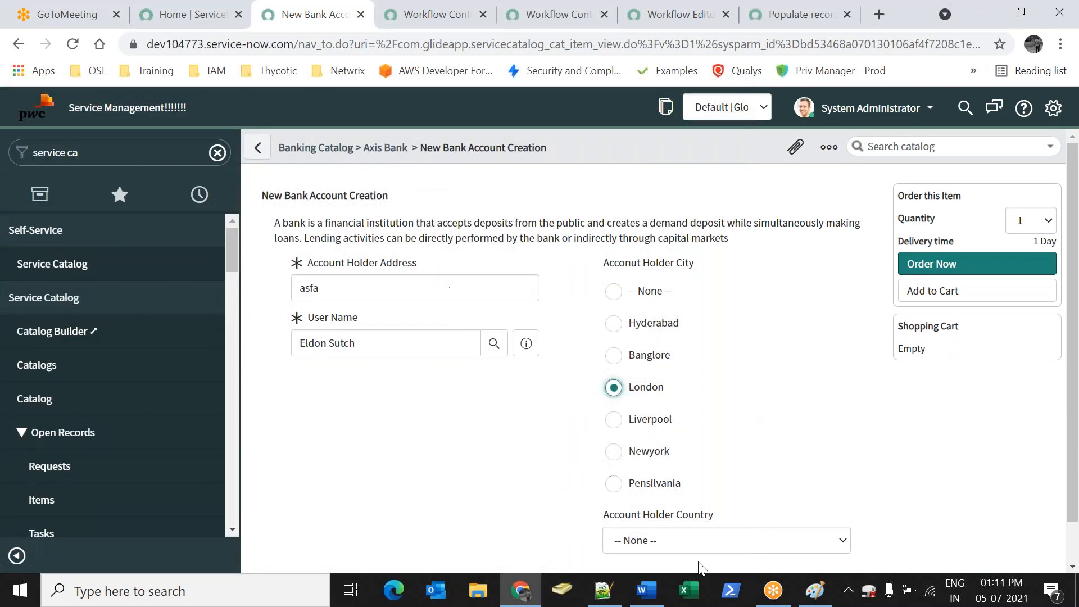
left_click(703, 541)
left_click(702, 490)
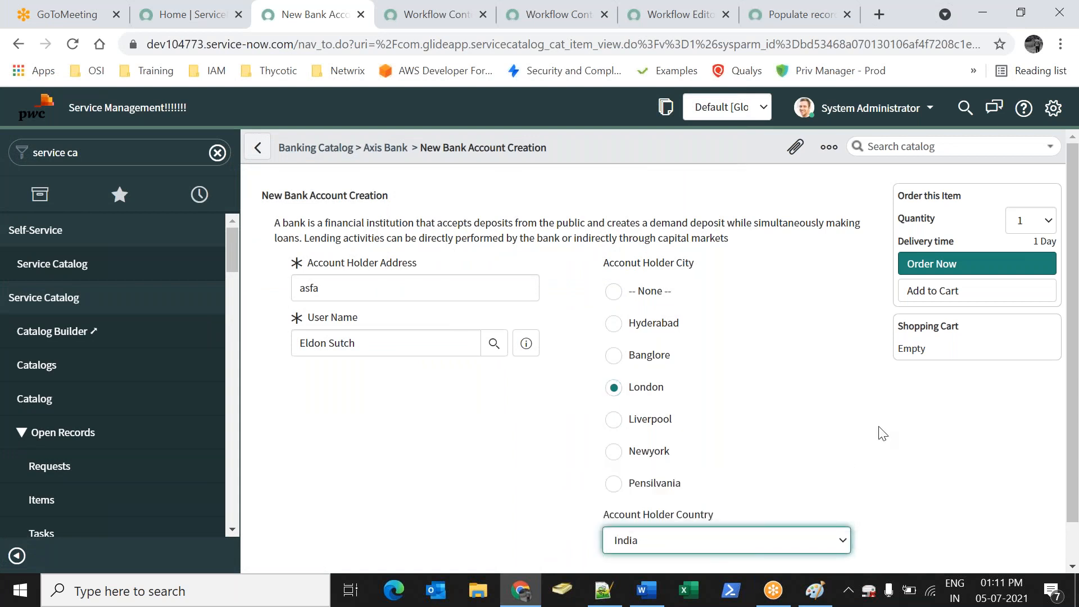
left_click(961, 274)
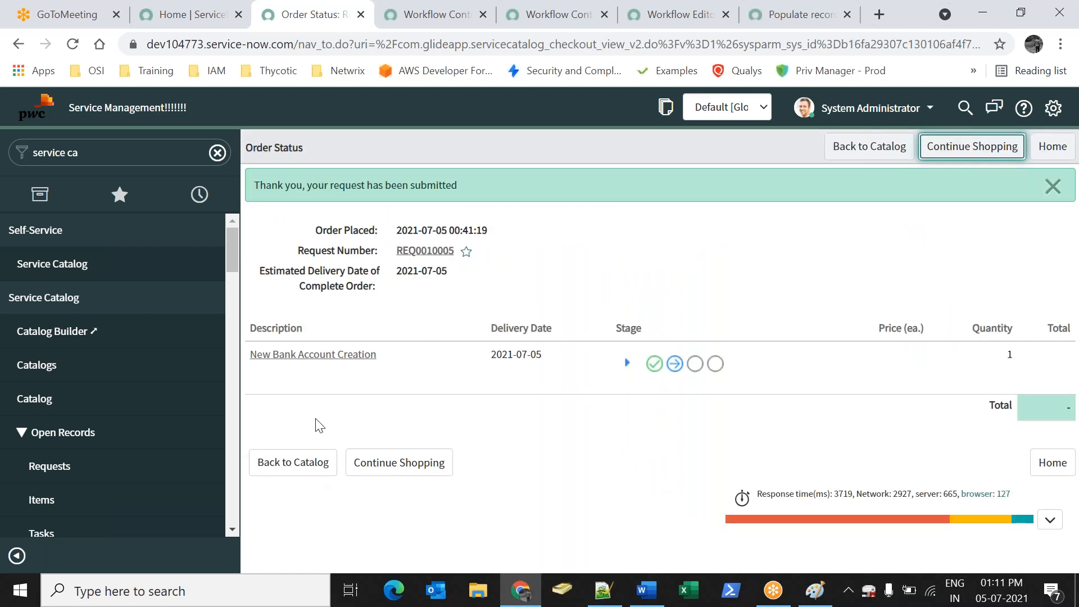
Open the submitted request and its requested item RITM0010005
left_click(425, 251)
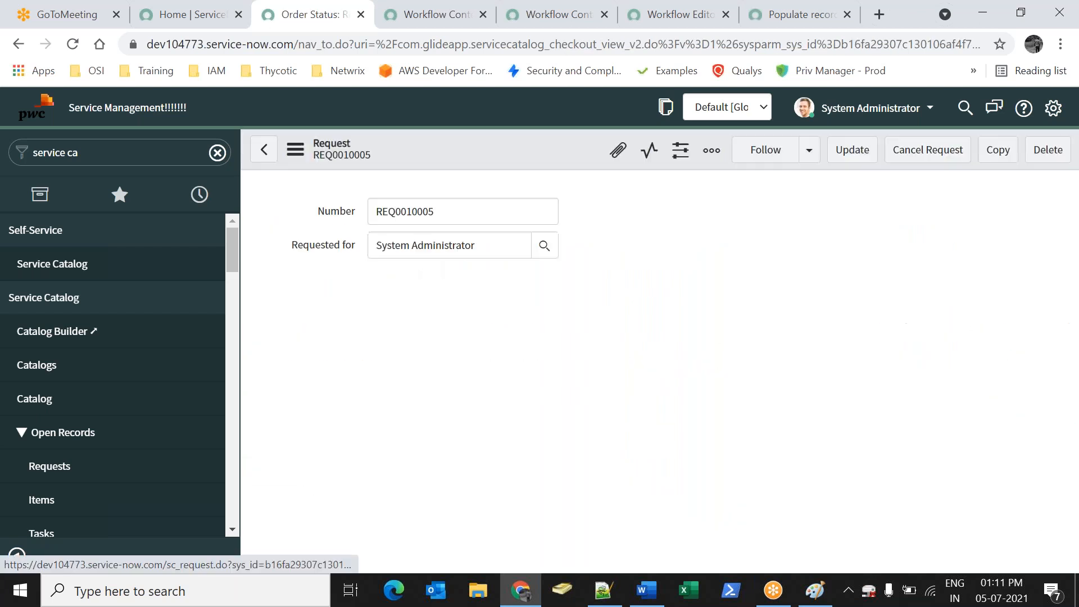
scroll(362, 392, "down", 6)
left_click(395, 424)
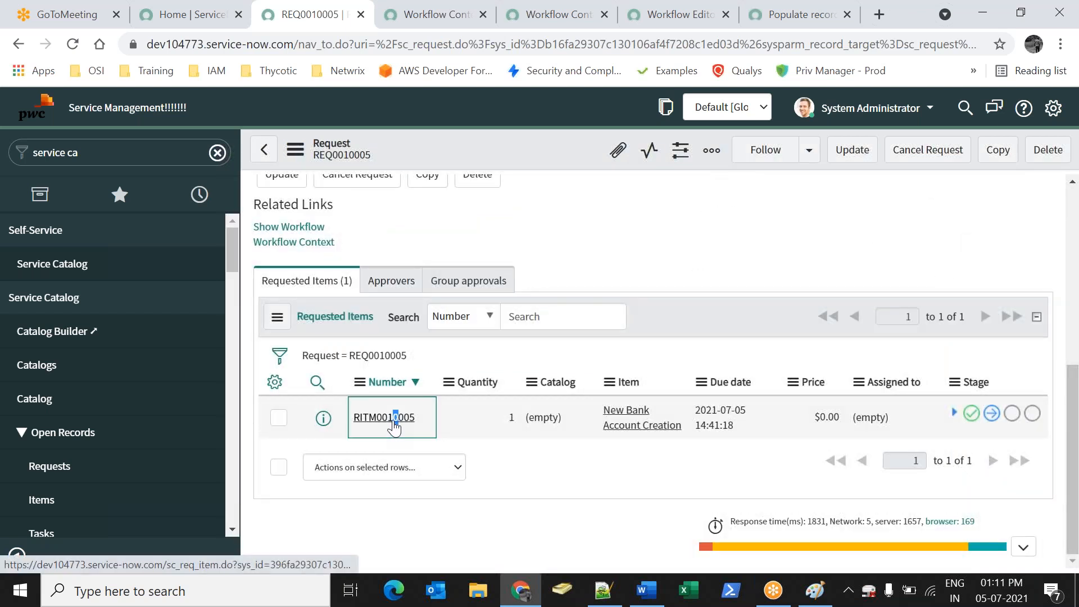
left_click(394, 424)
scroll(595, 393, "down", 1)
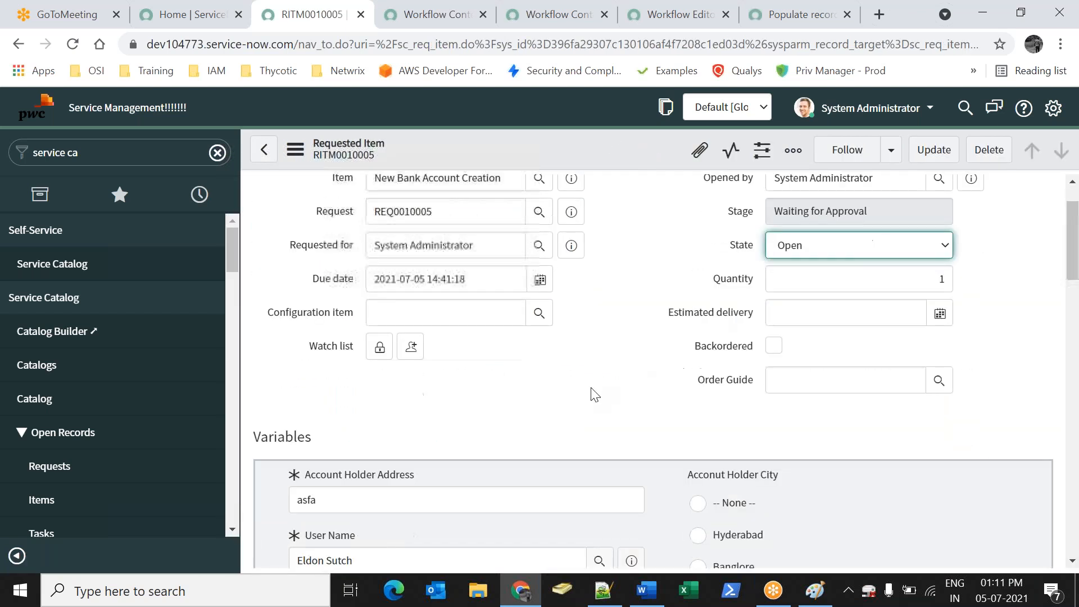
scroll(594, 393, "down", 10)
Set the first pending approver to Approved and save the requested item
left_click(444, 181)
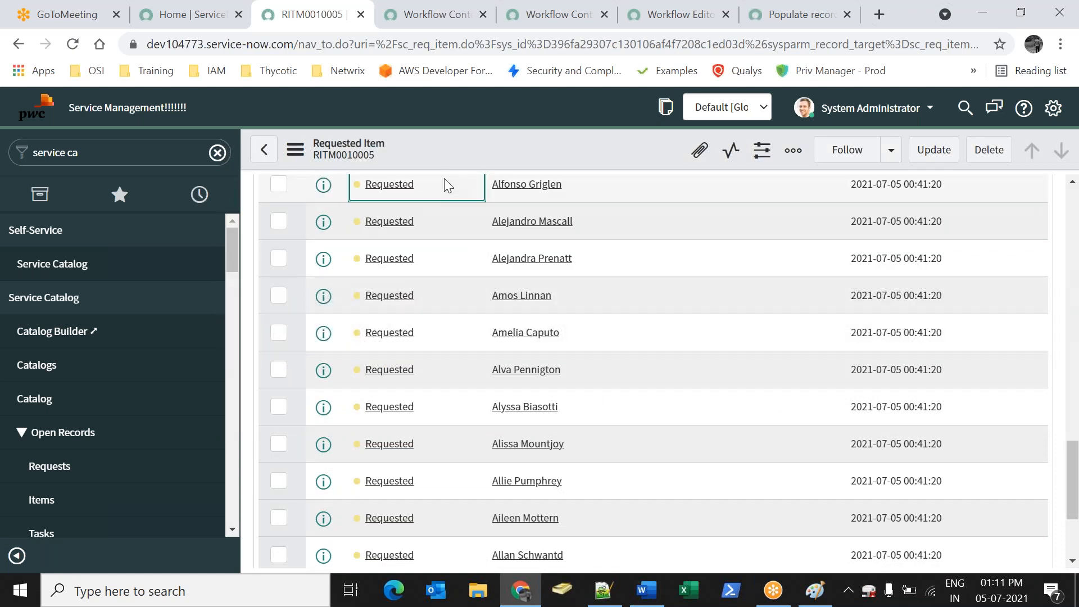
double_click(434, 188)
left_click(434, 188)
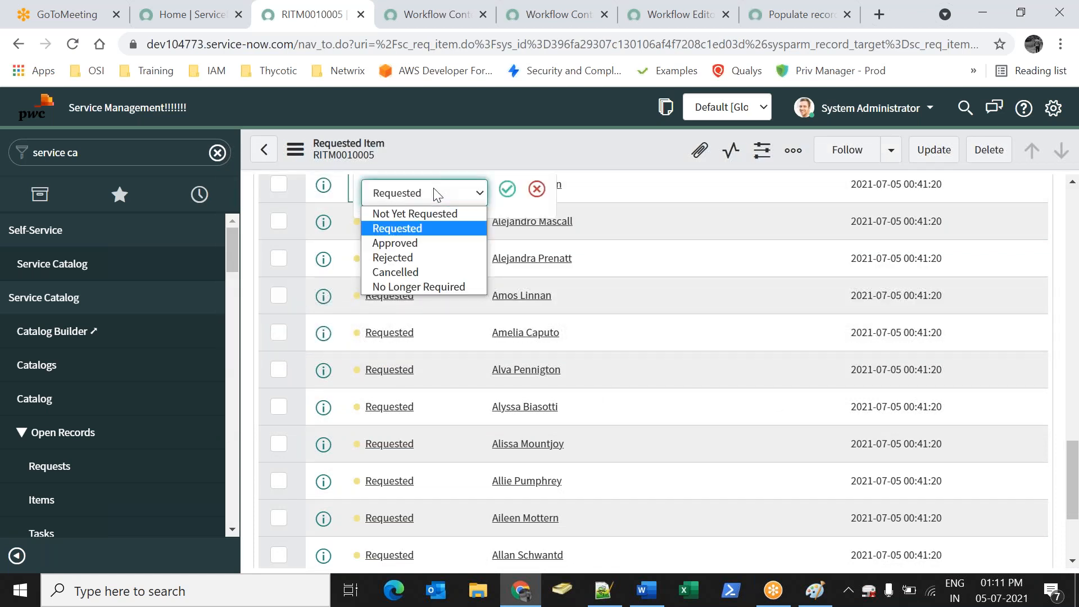
left_click(413, 242)
left_click(507, 189)
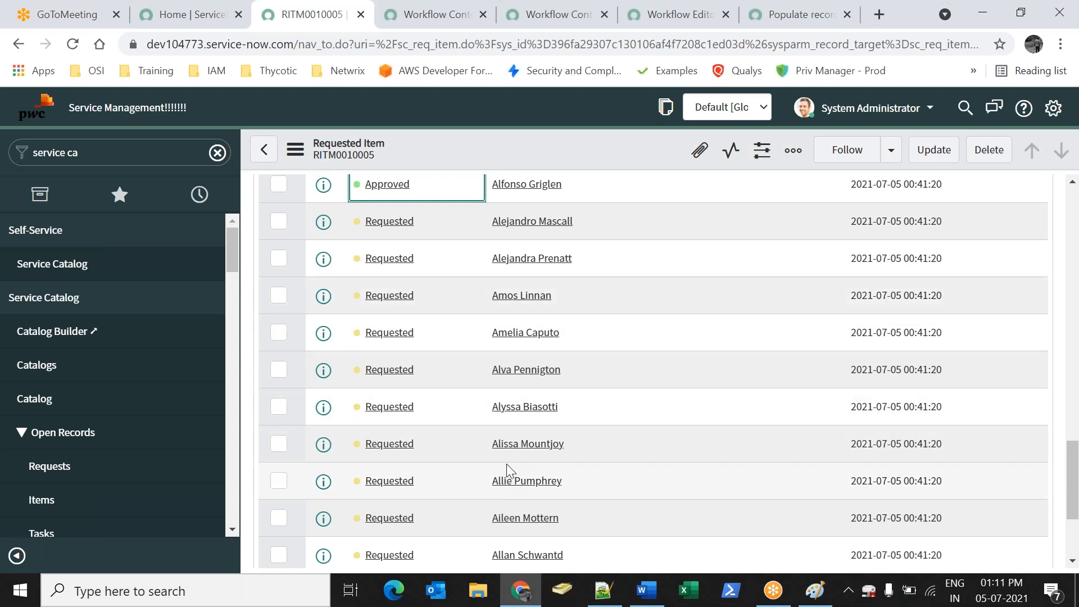
scroll(507, 461, "up", 6)
right_click(613, 157)
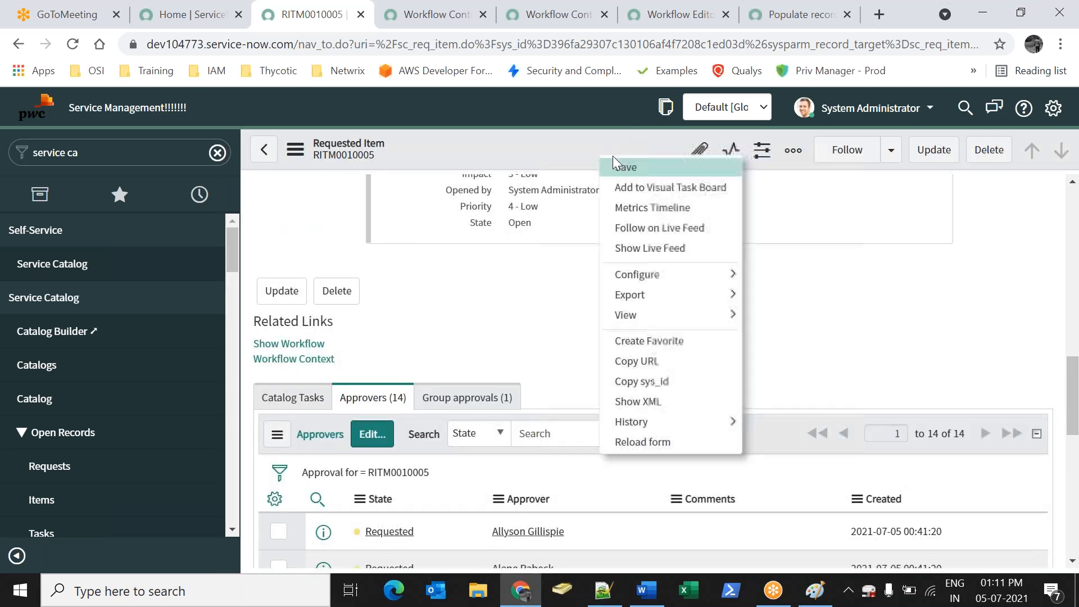
left_click(624, 167)
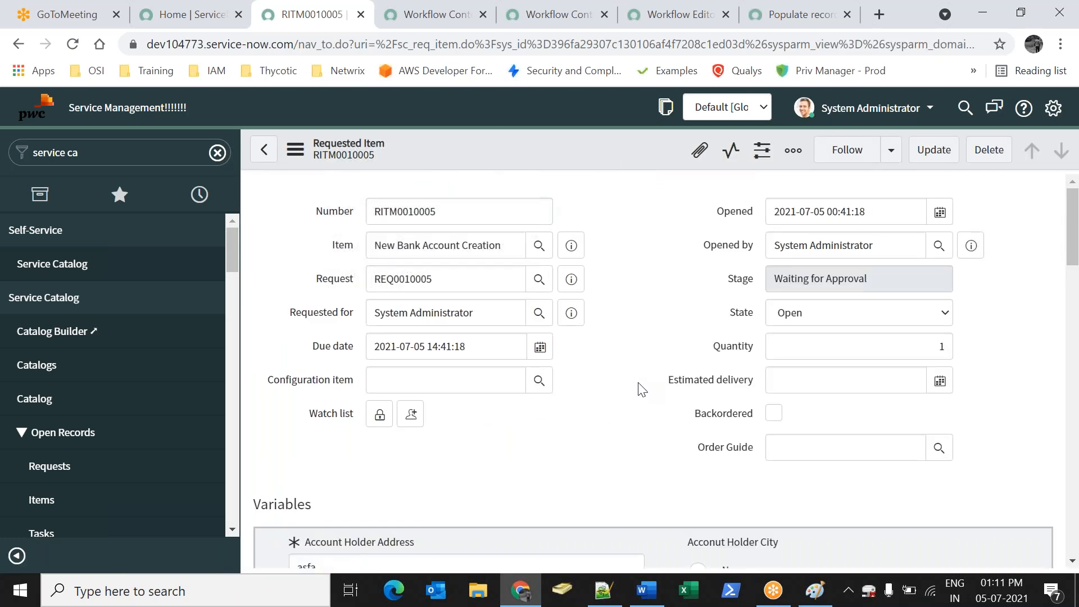
Approve the remaining pending approver and show the item's Banking Workflow with Catalog Task running
scroll(638, 385, "down", 6)
scroll(642, 378, "down", 15)
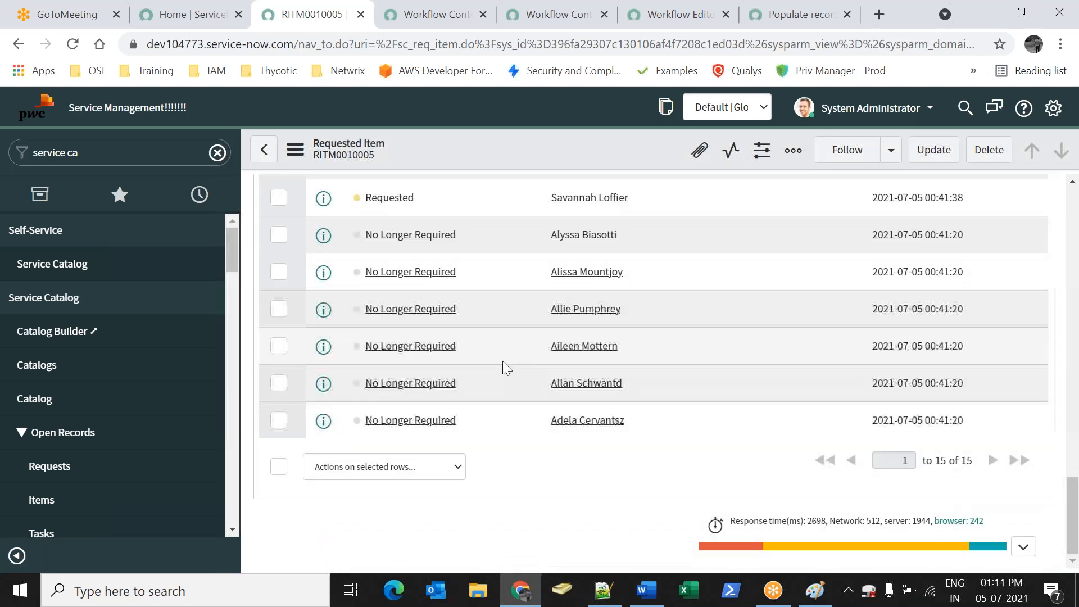
scroll(495, 360, "up", 4)
double_click(450, 444)
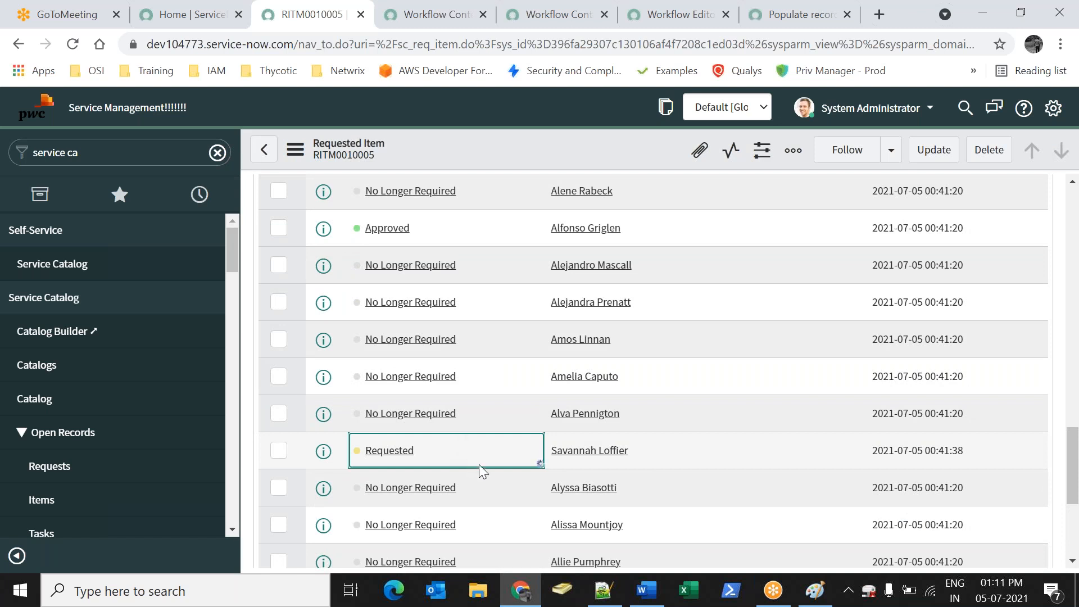
left_click(463, 453)
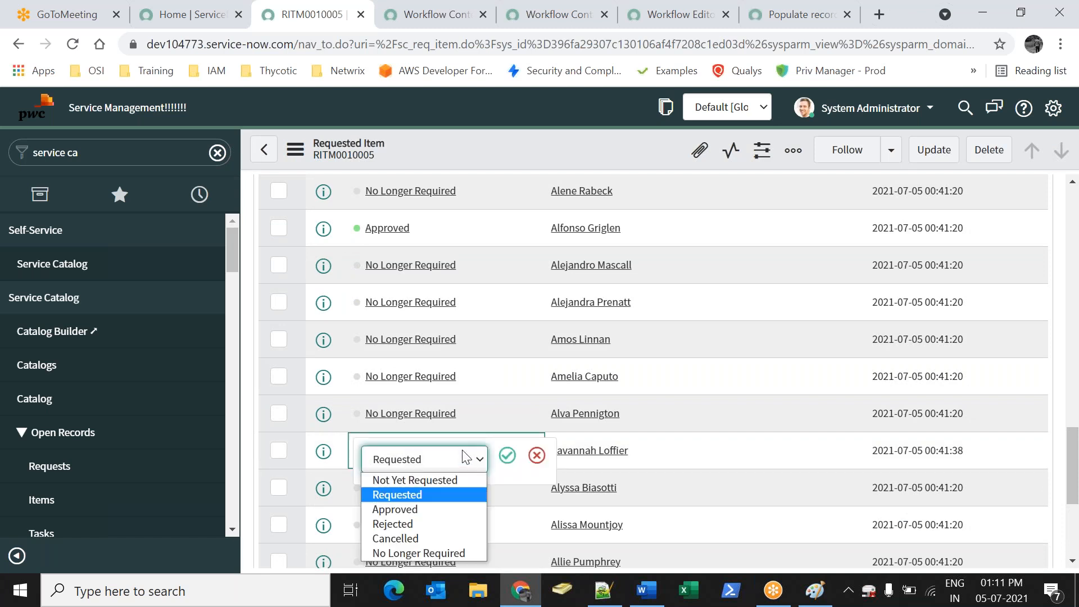
left_click(412, 505)
left_click(507, 455)
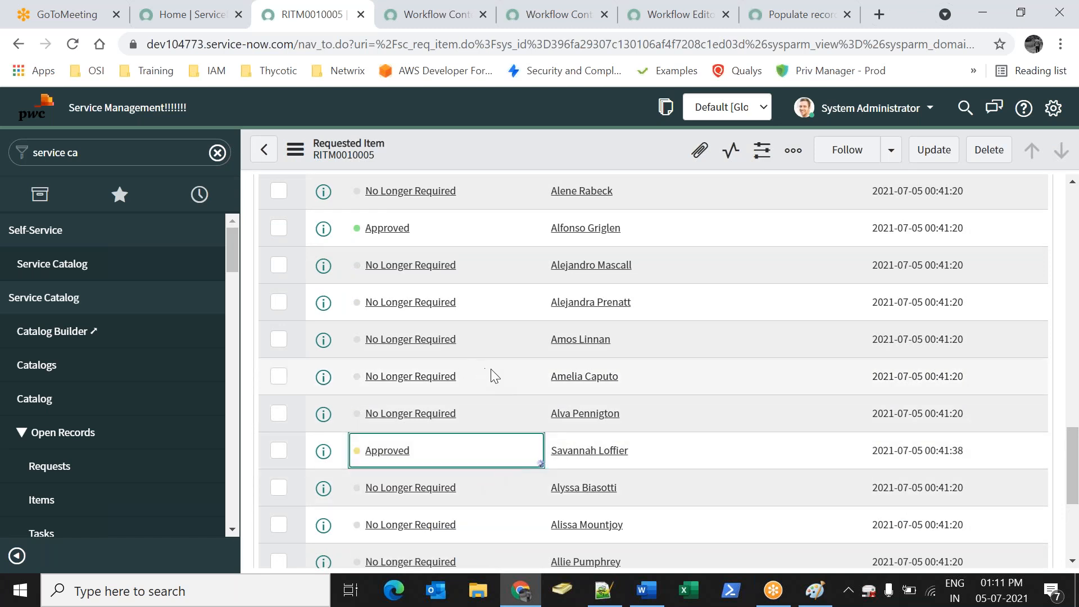
scroll(491, 376, "up", 10)
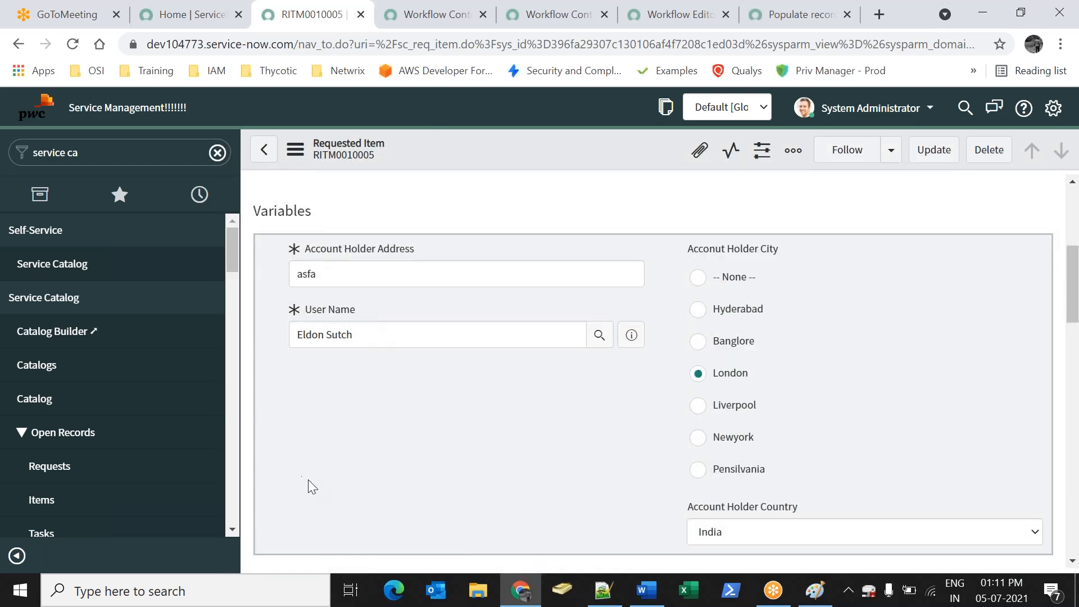
scroll(337, 482, "up", 5)
scroll(320, 495, "down", 15)
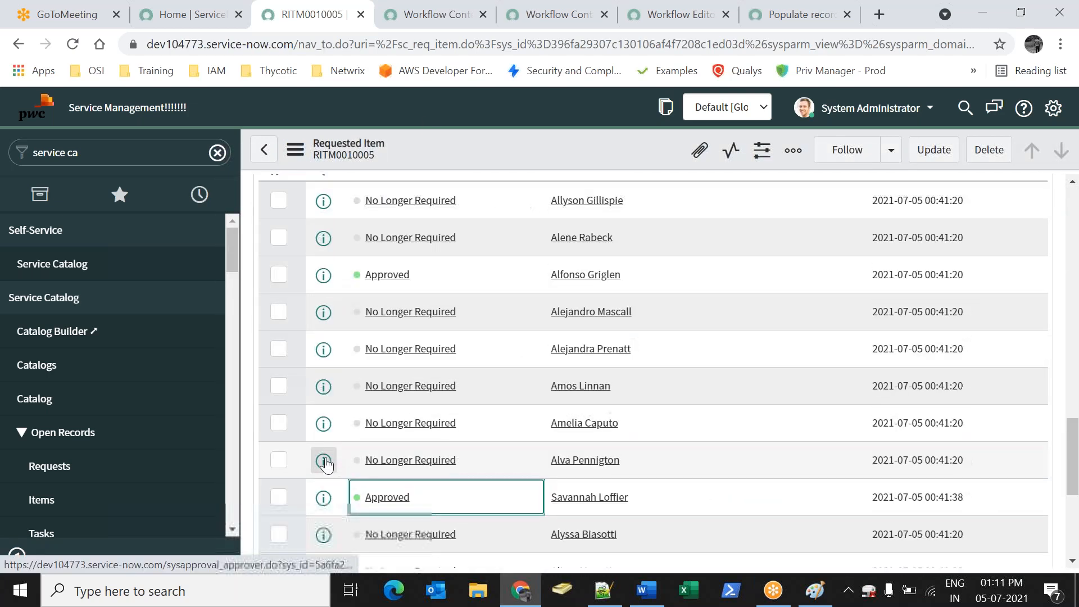
scroll(326, 465, "up", 4)
left_click(303, 257)
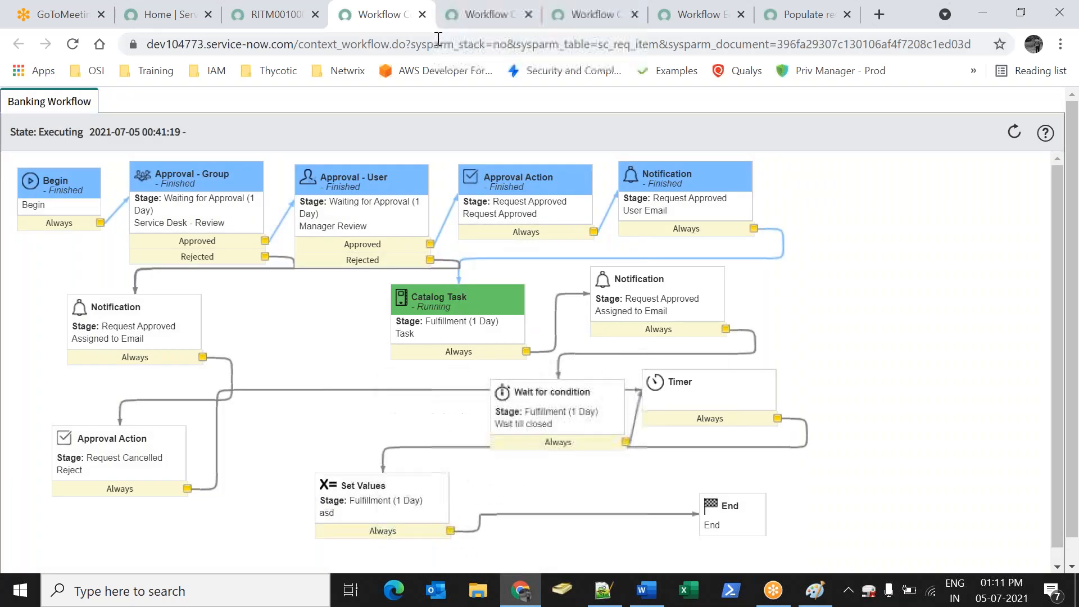
Save requested item RITM0010005 again
left_click(274, 21)
right_click(456, 140)
left_click(474, 153)
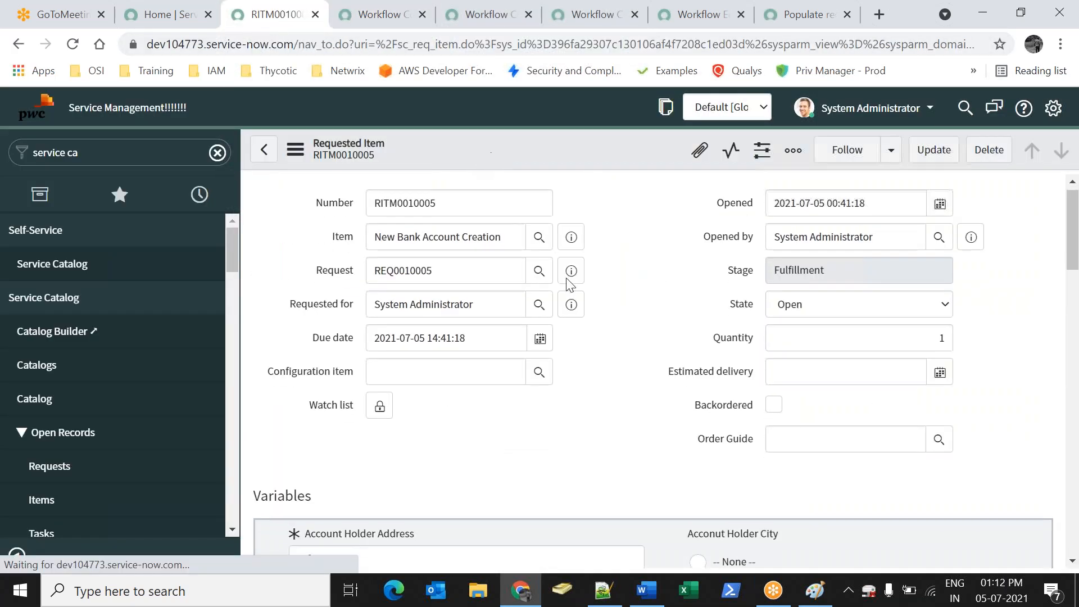
scroll(460, 360, "down", 15)
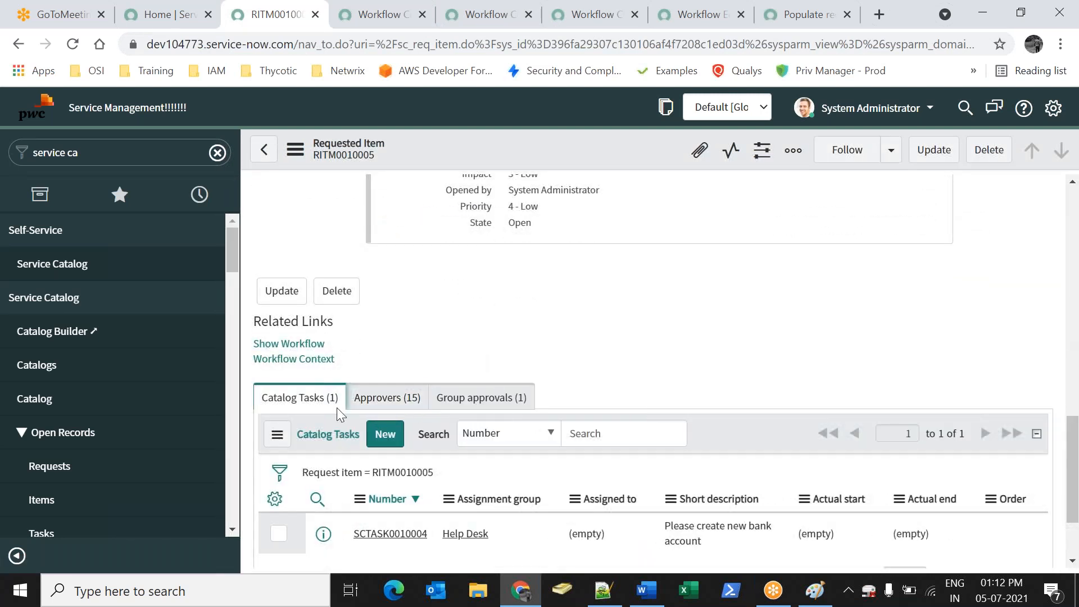
Set catalog task SCTASK0010004 to Closed Complete with description 'asfsd' and close it
double_click(511, 531)
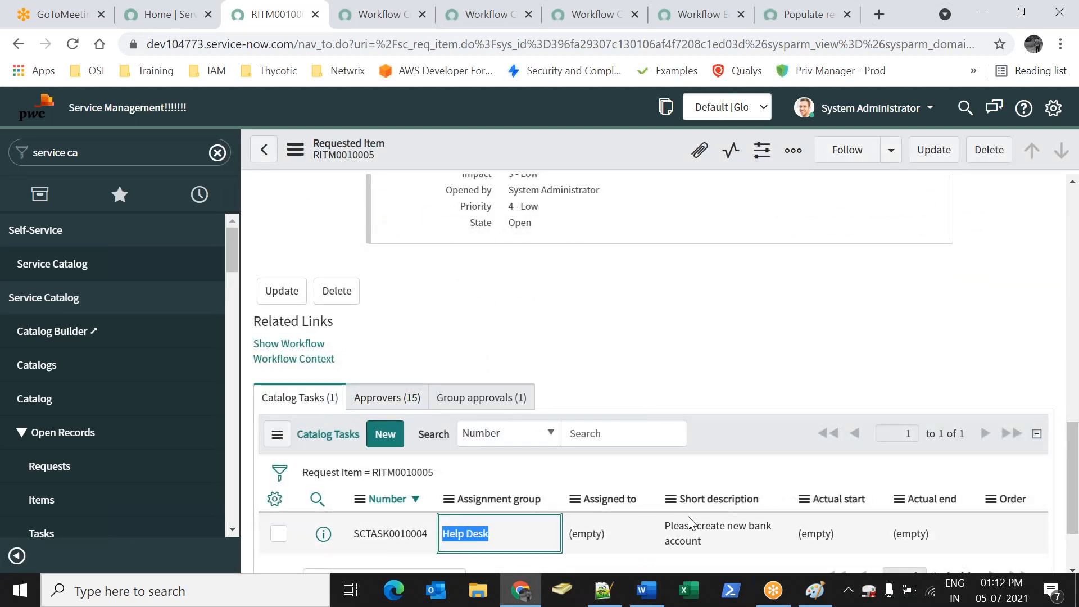
triple_click(691, 523)
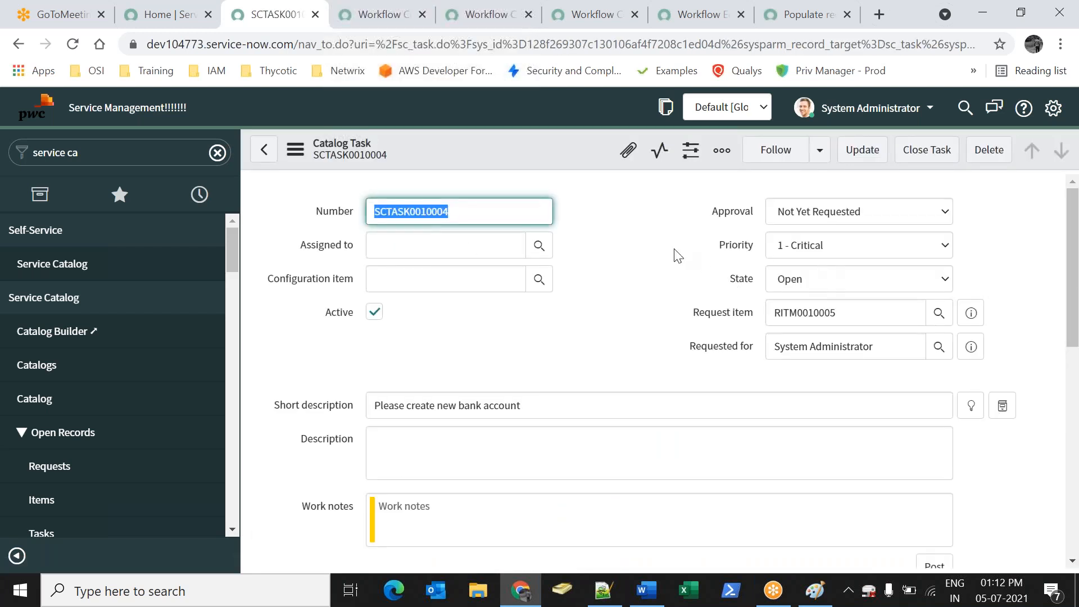
scroll(634, 399, "down", 3)
left_click(818, 197)
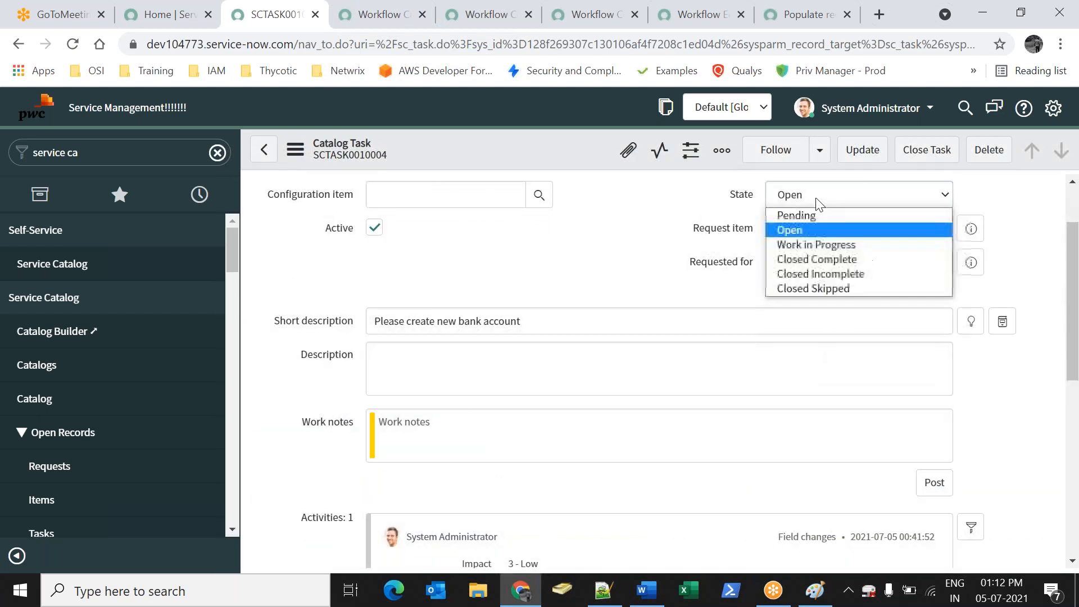
left_click(812, 258)
left_click(715, 345)
type("asfsd")
left_click(922, 152)
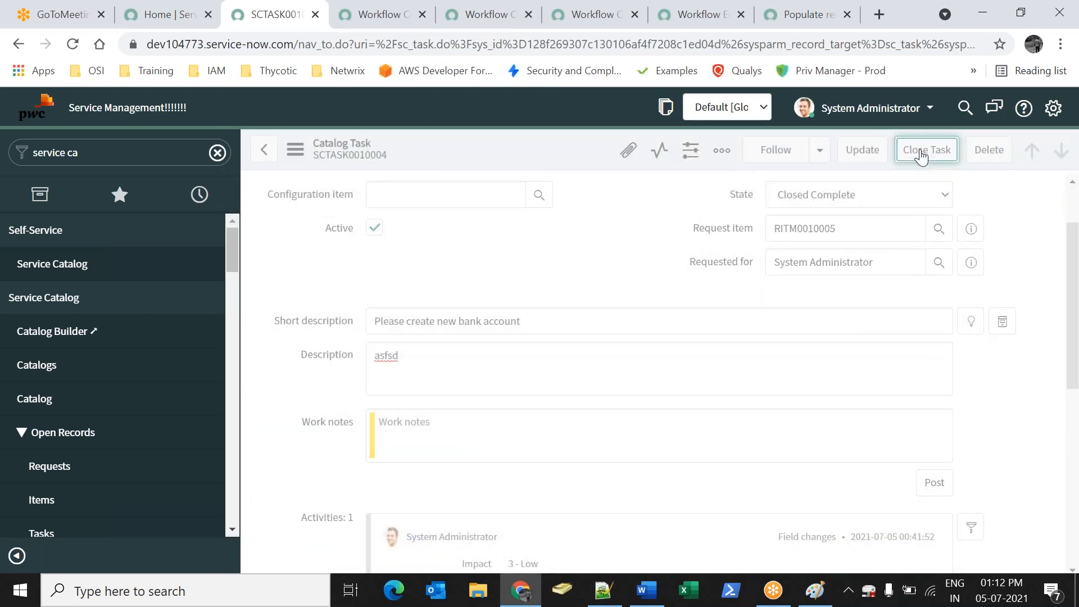